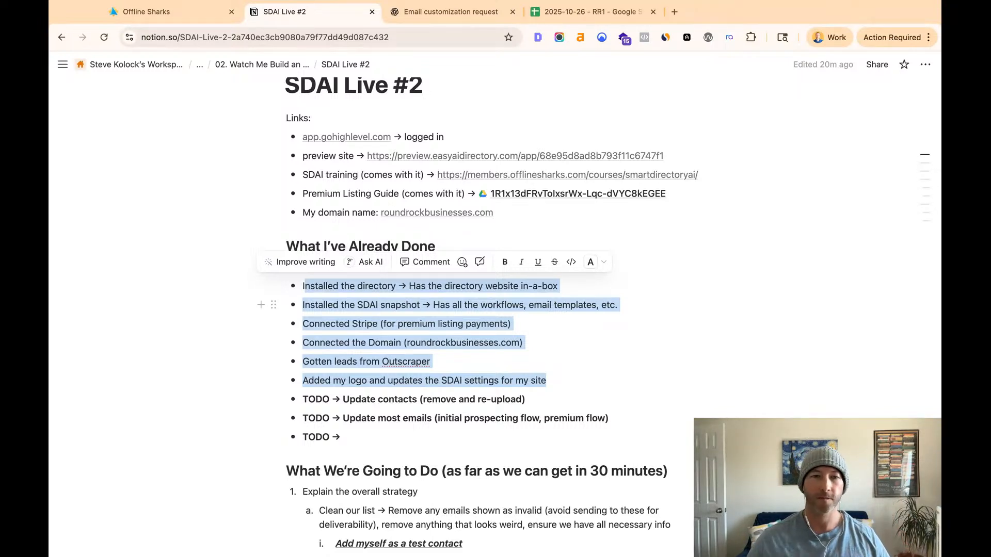
- Review the completed setup items, the open TODOs and the planned outreach steps in the SDAI Live #2 notes
{"action": "triple_click", "coordinate": [374, 382]}
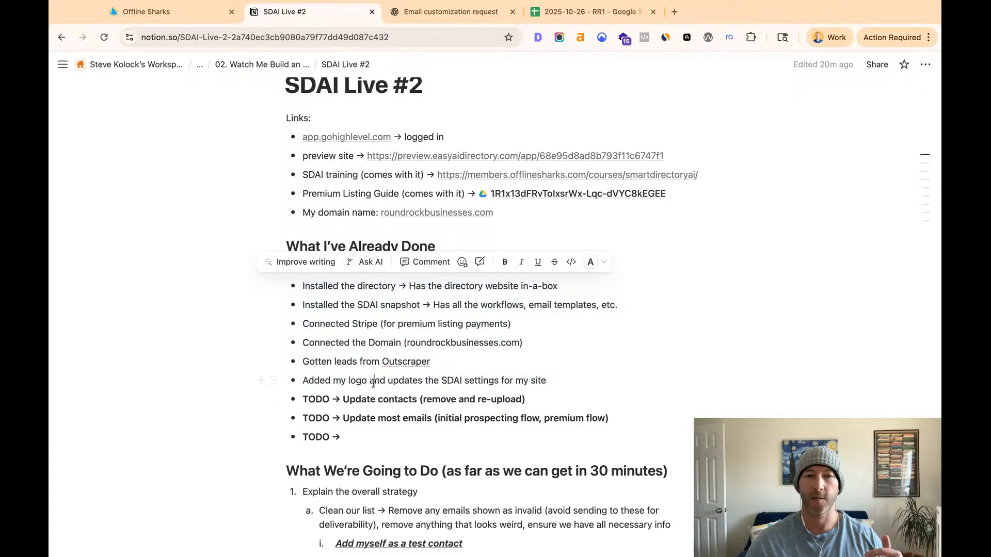
{"action": "left_click", "coordinate": [362, 400]}
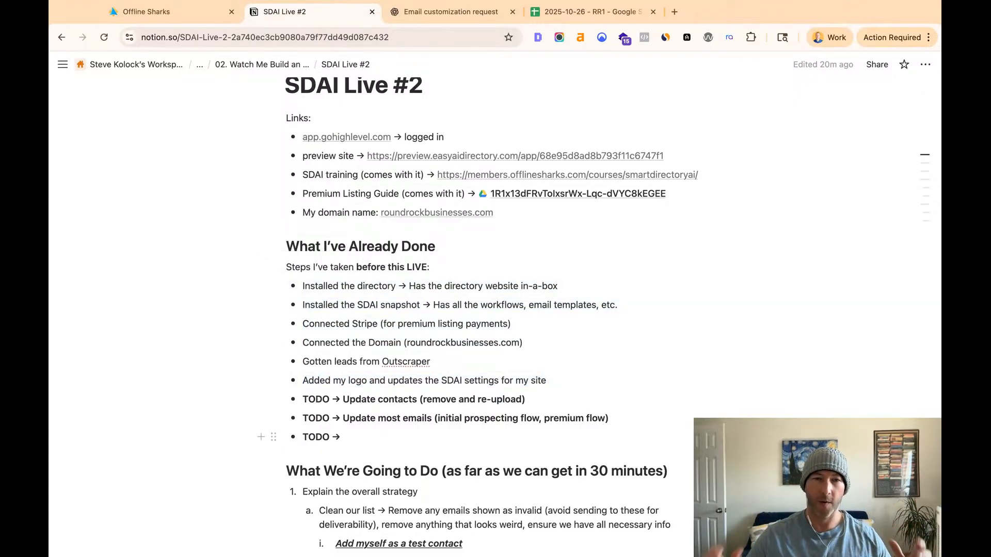
{"action": "left_click_drag", "start_coordinate": [343, 399], "coordinate": [416, 401]}
{"action": "left_click", "coordinate": [435, 408]}
{"action": "left_click", "coordinate": [370, 414]}
{"action": "left_click_drag", "start_coordinate": [343, 419], "coordinate": [609, 419]}
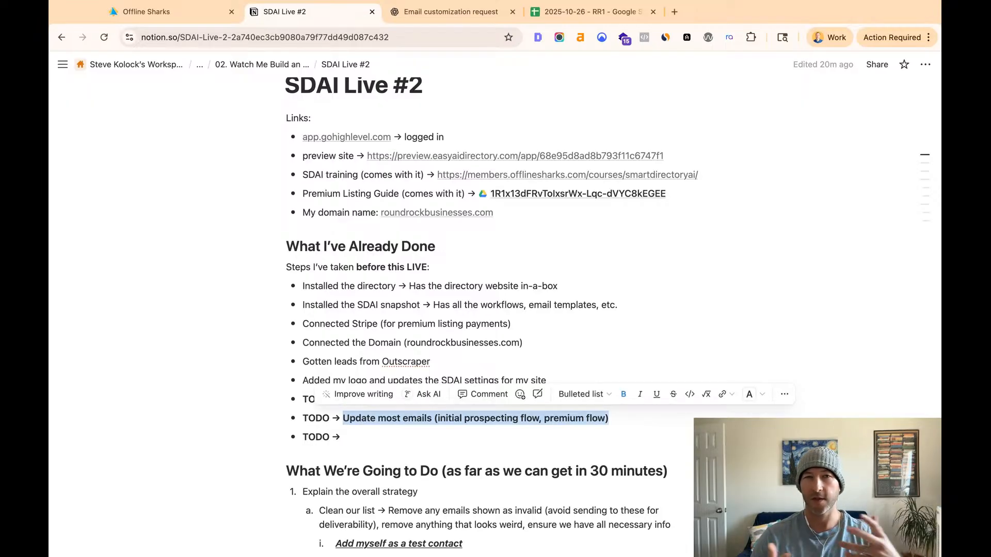
{"action": "left_click", "coordinate": [418, 439]}
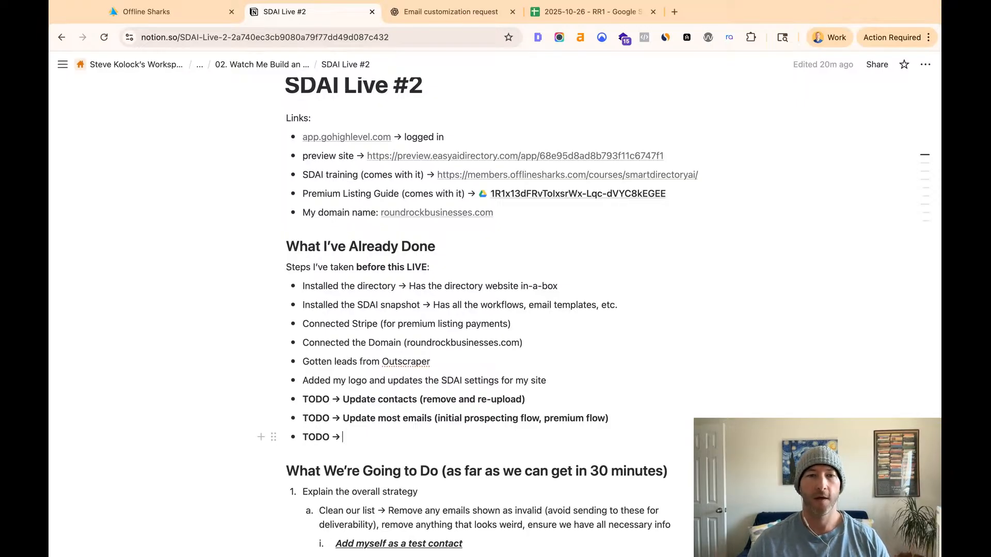
{"action": "scroll", "coordinate": [495, 310], "scroll_direction": "down", "scroll_amount": 2}
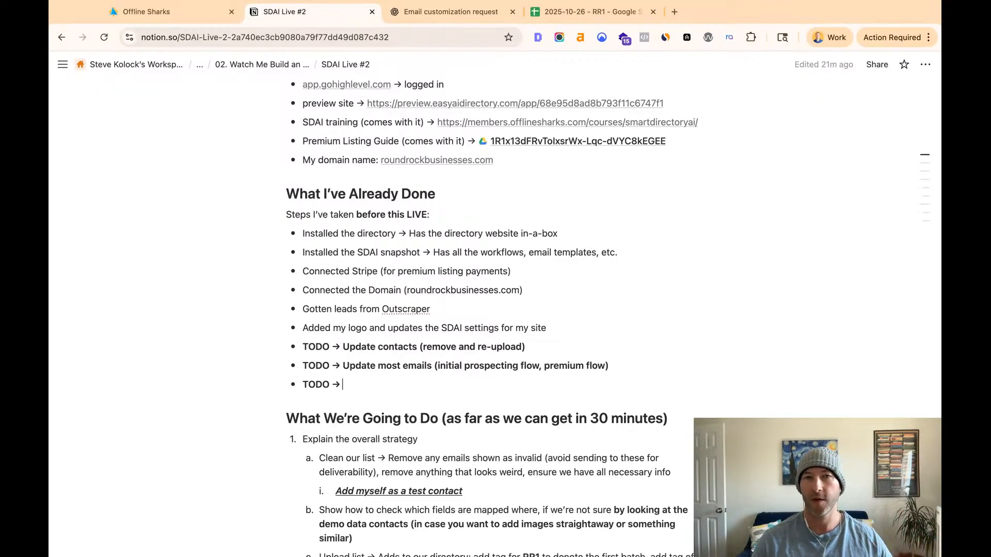
{"action": "scroll", "coordinate": [375, 391], "scroll_direction": "down", "scroll_amount": 1}
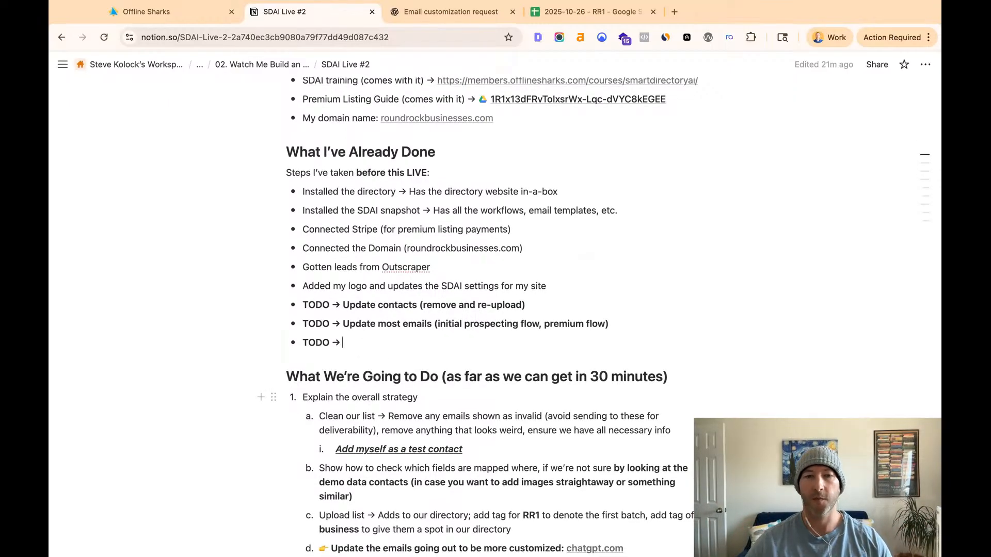
{"action": "scroll", "coordinate": [363, 387], "scroll_direction": "down", "scroll_amount": 5}
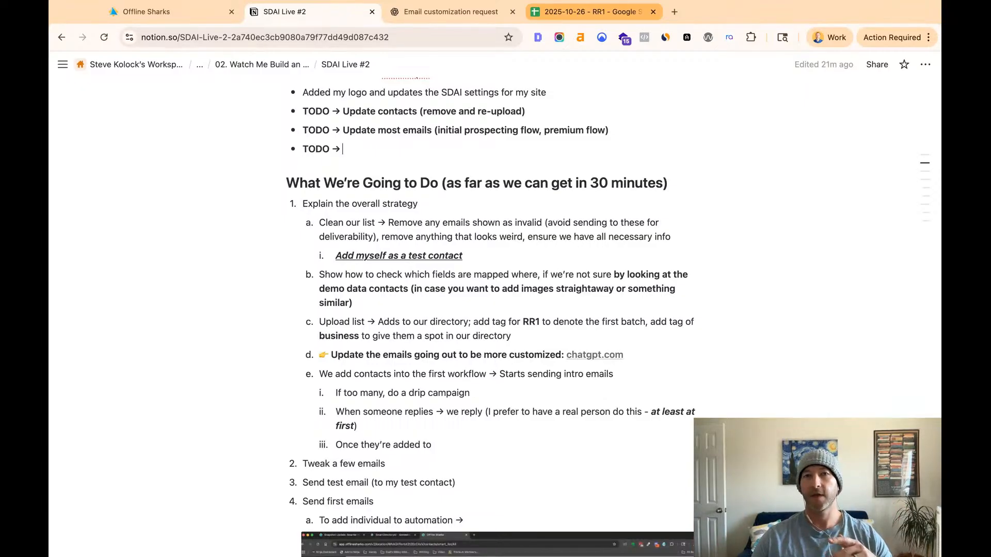
- Switch to the 2025-10-26 - RR1 spreadsheet, close its column stats and cleanup suggestions, and show the unfiltered lead list
{"action": "left_click", "coordinate": [589, 12]}
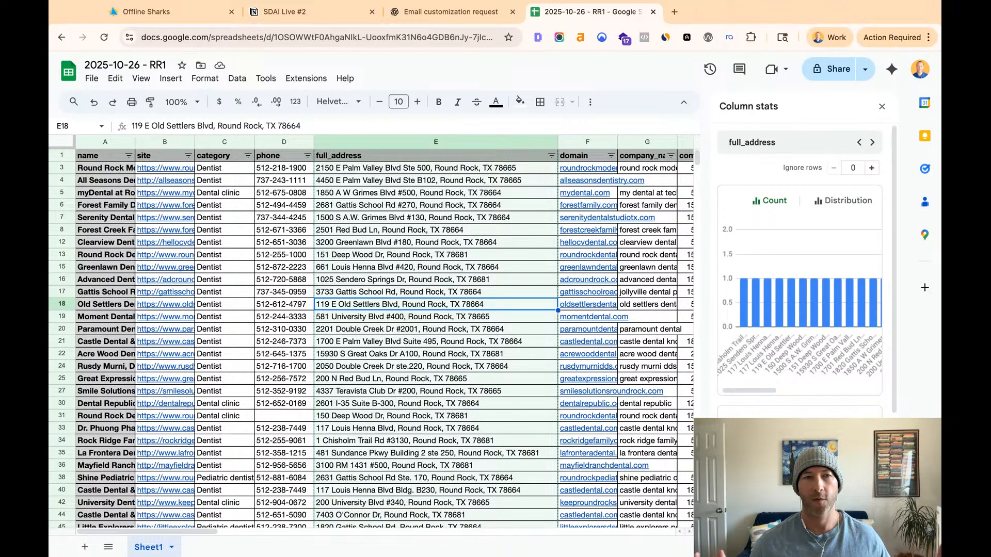
{"action": "left_click", "coordinate": [370, 267]}
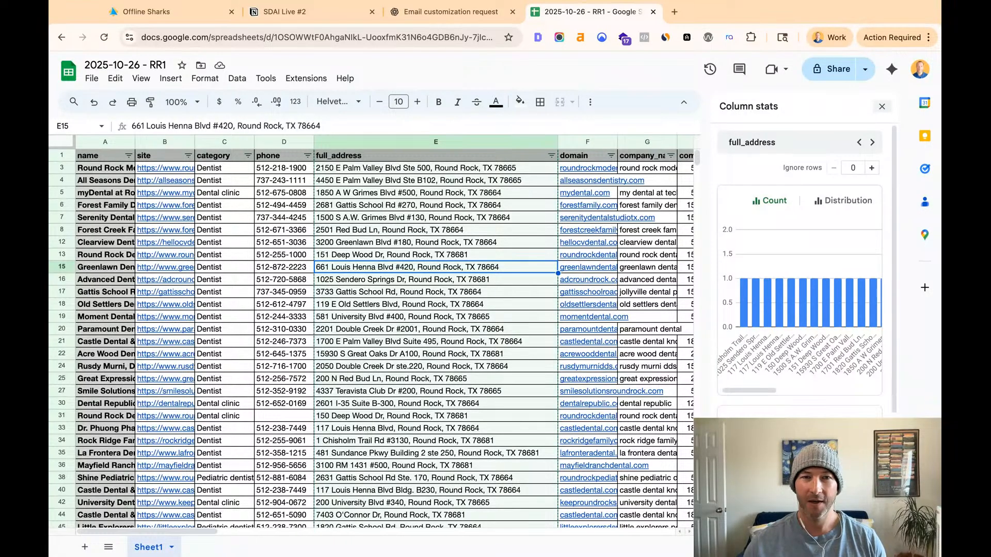
{"action": "left_click", "coordinate": [881, 106]}
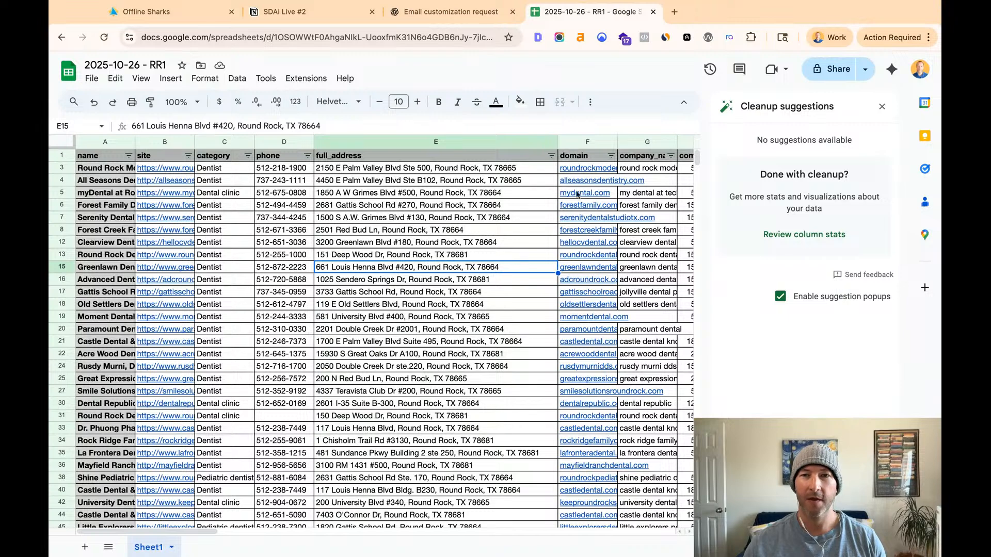
{"action": "left_click", "coordinate": [882, 106]}
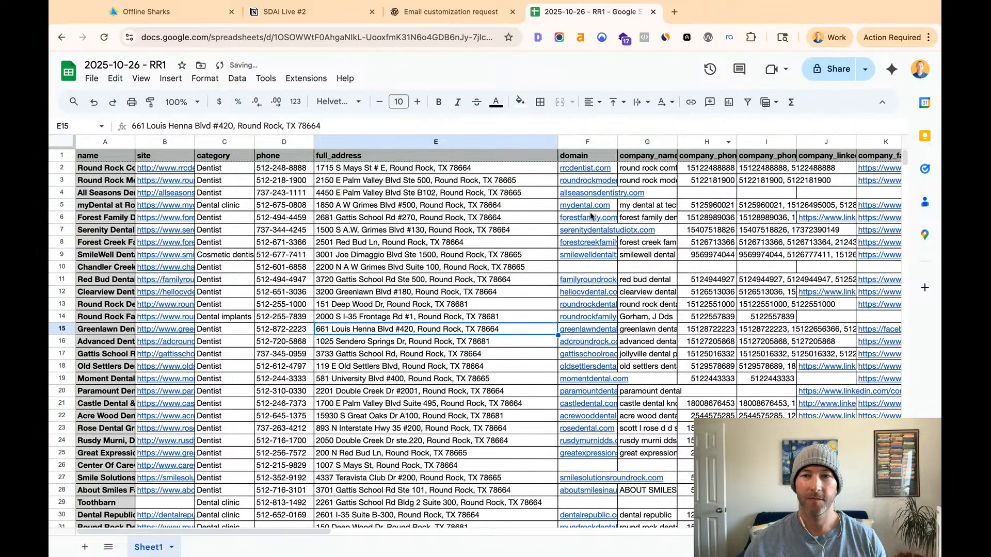
{"action": "left_click", "coordinate": [225, 205]}
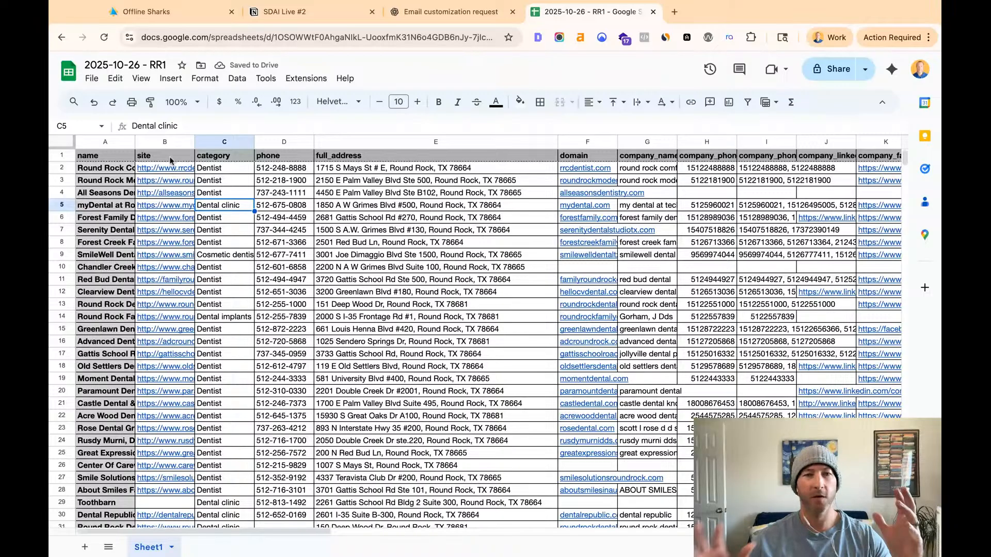
{"action": "scroll", "coordinate": [293, 267], "scroll_direction": "down", "scroll_amount": 8}
{"action": "scroll", "coordinate": [293, 267], "scroll_direction": "up", "scroll_amount": 8}
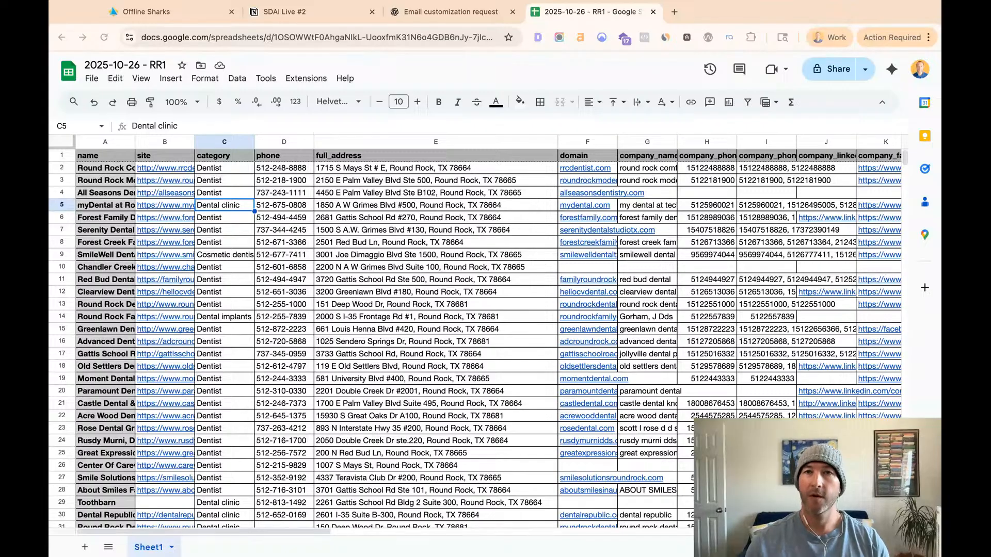
- Switch to HighLevel, open the SmartDirectoryAI directory's live preview and look over its home page and featured listings
{"action": "left_click", "coordinate": [183, 12]}
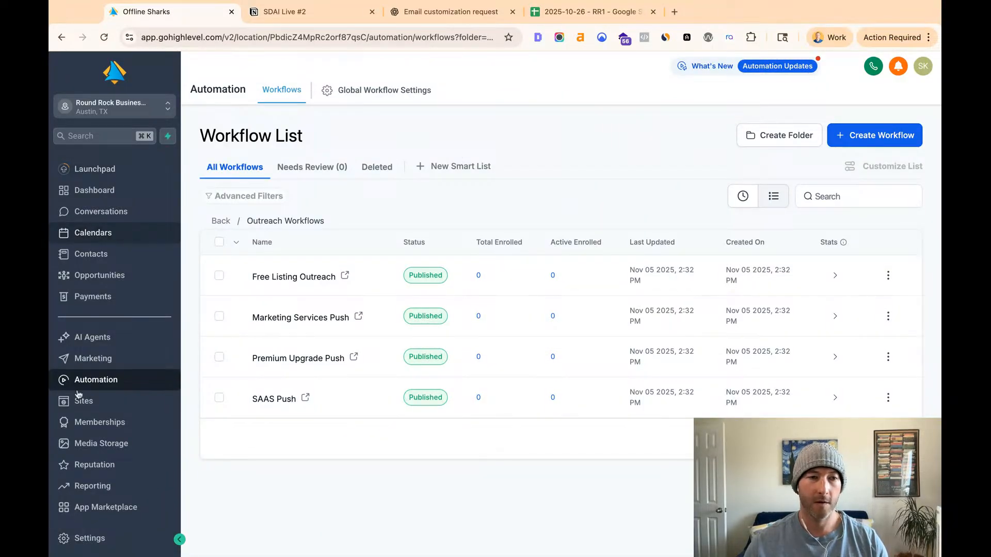
{"action": "left_click", "coordinate": [85, 538], "text": "super"}
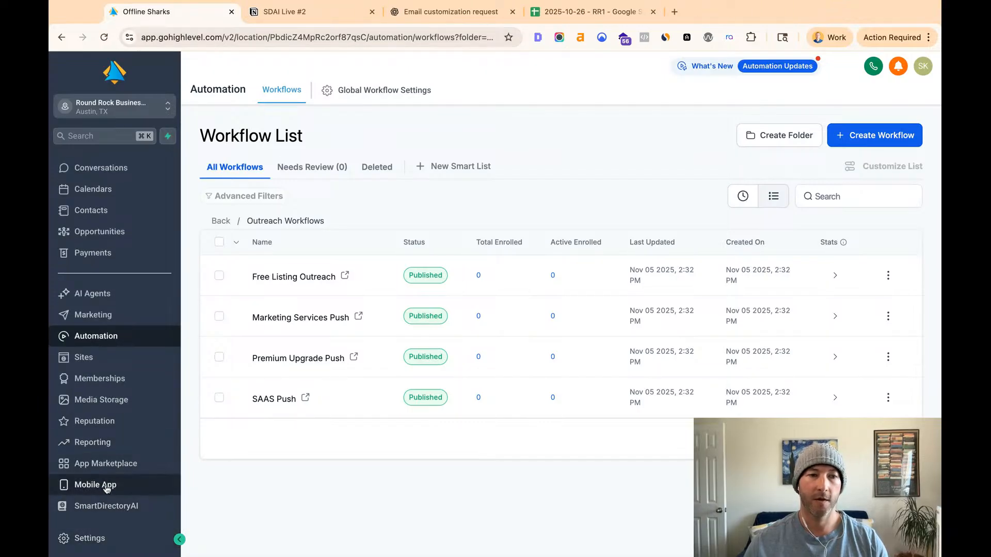
{"action": "left_click", "coordinate": [115, 507]}
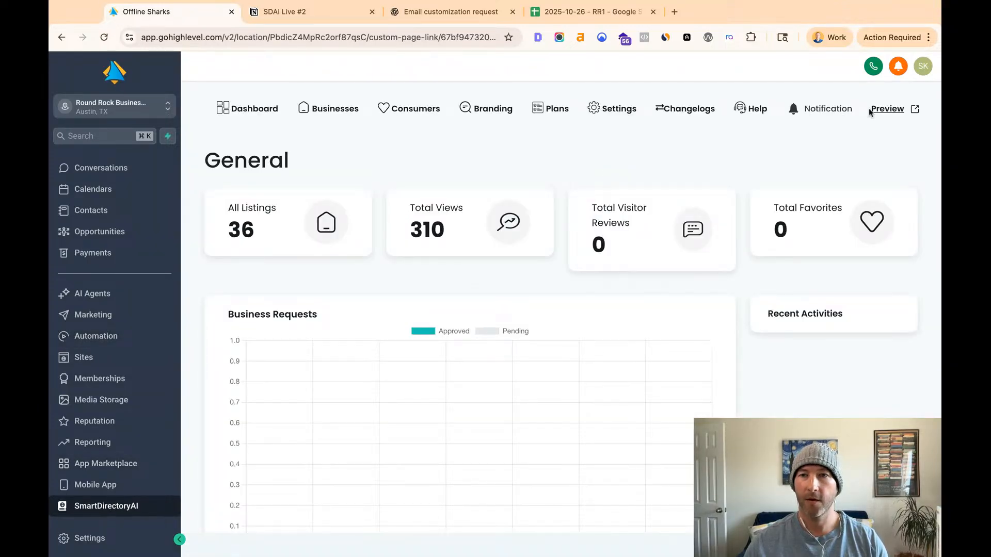
{"action": "left_click", "coordinate": [888, 110]}
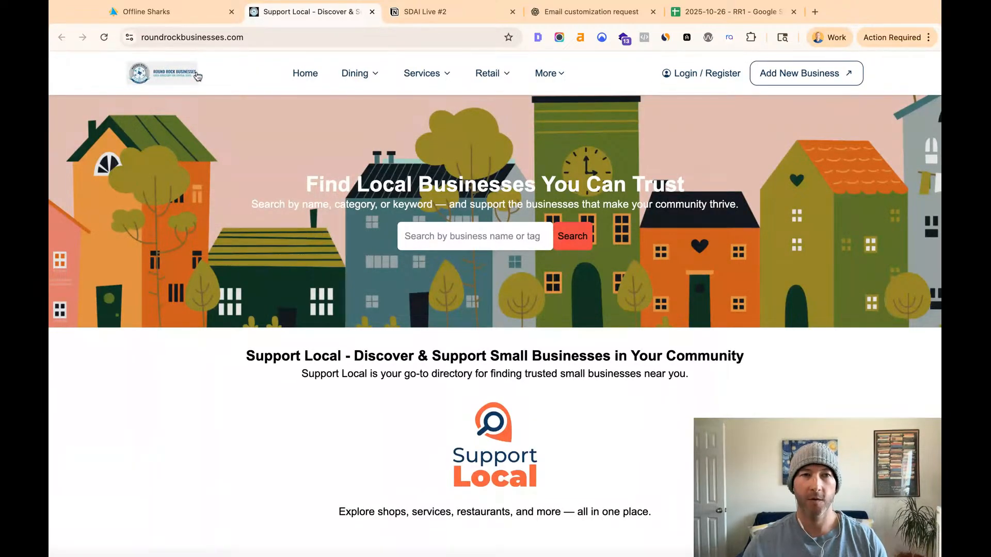
{"action": "mouse_move", "coordinate": [355, 74]}
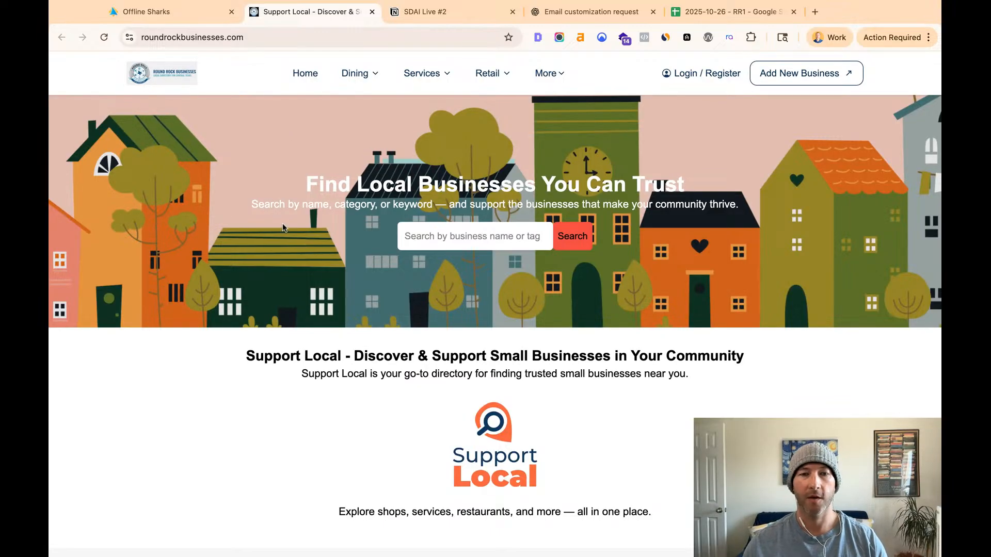
{"action": "scroll", "coordinate": [281, 227], "scroll_direction": "down", "scroll_amount": 5}
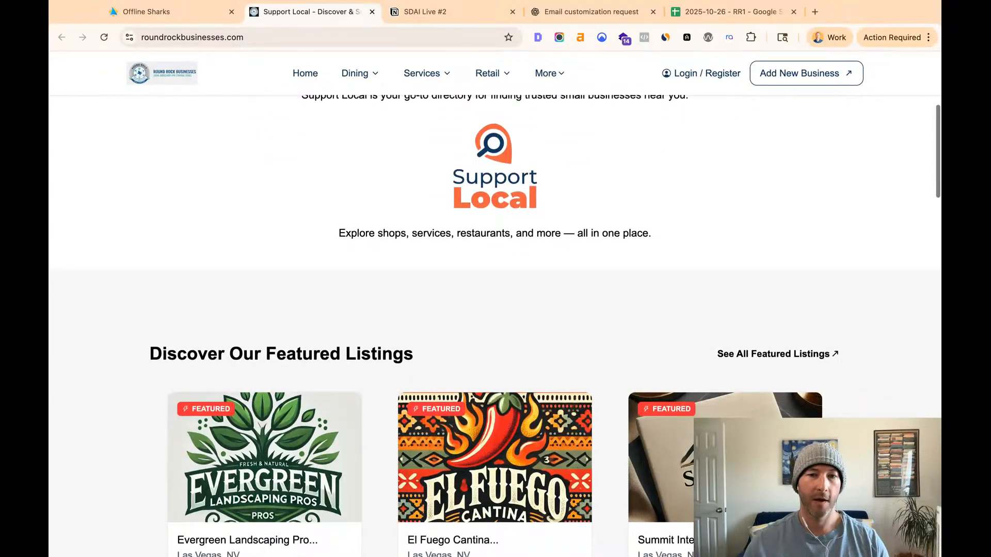
{"action": "scroll", "coordinate": [280, 228], "scroll_direction": "down", "scroll_amount": 4}
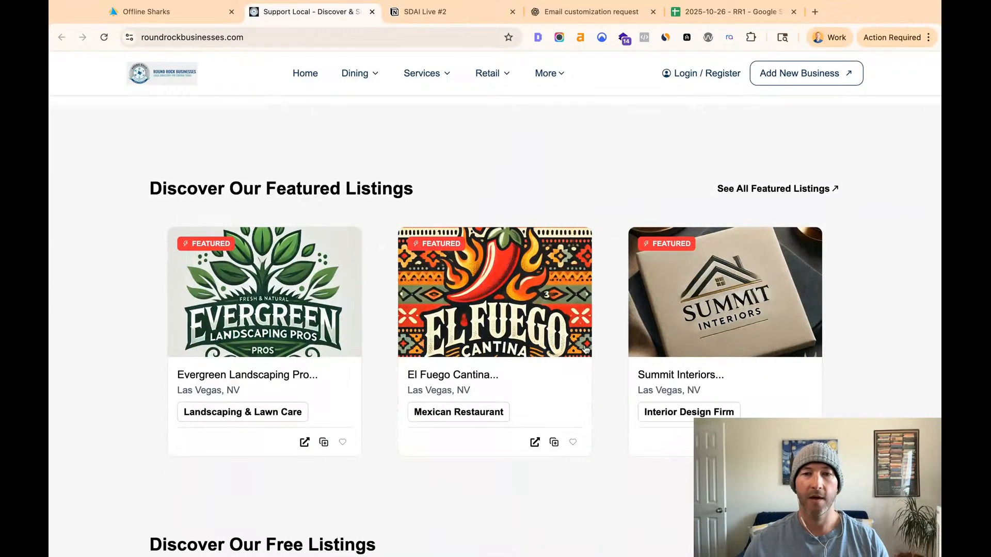
{"action": "scroll", "coordinate": [510, 327], "scroll_direction": "up", "scroll_amount": 2}
{"action": "scroll", "coordinate": [509, 327], "scroll_direction": "up", "scroll_amount": 7}
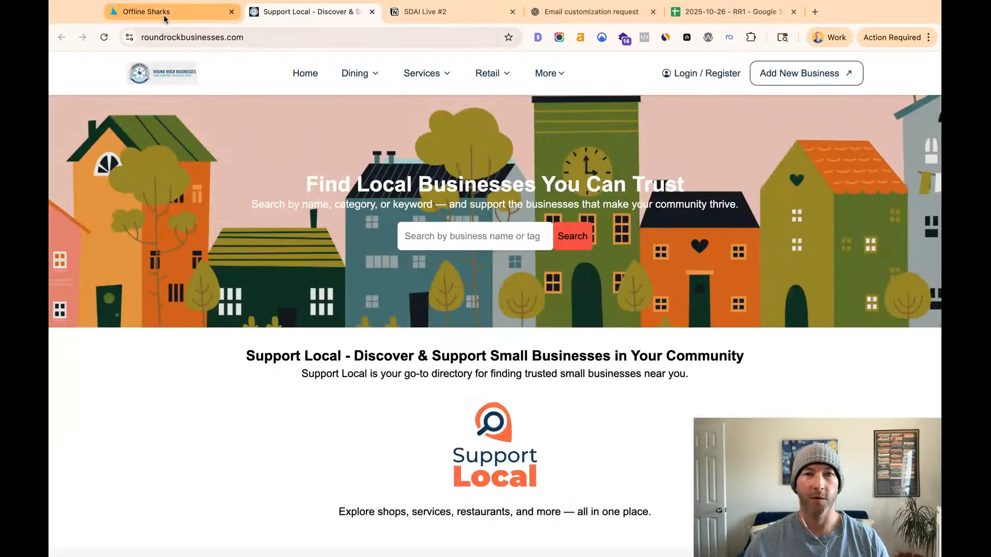
- Return to the RR1 spreadsheet and widen the email.emails_validator.status column to show its full header
{"action": "left_click", "coordinate": [734, 16]}
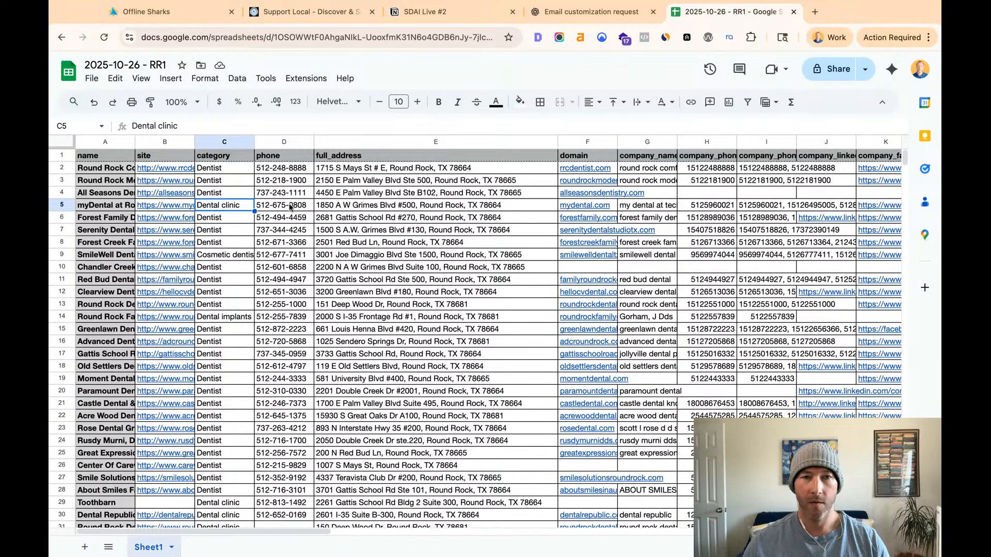
{"action": "key", "text": "Right"}
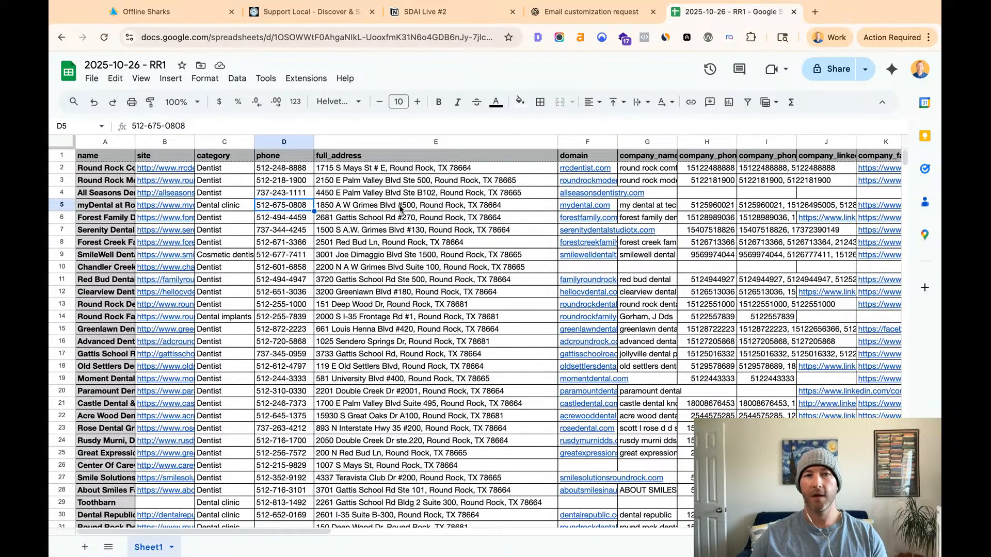
{"action": "scroll", "coordinate": [400, 208], "scroll_direction": "right", "scroll_amount": 1}
{"action": "scroll", "coordinate": [400, 208], "scroll_direction": "right", "scroll_amount": 5}
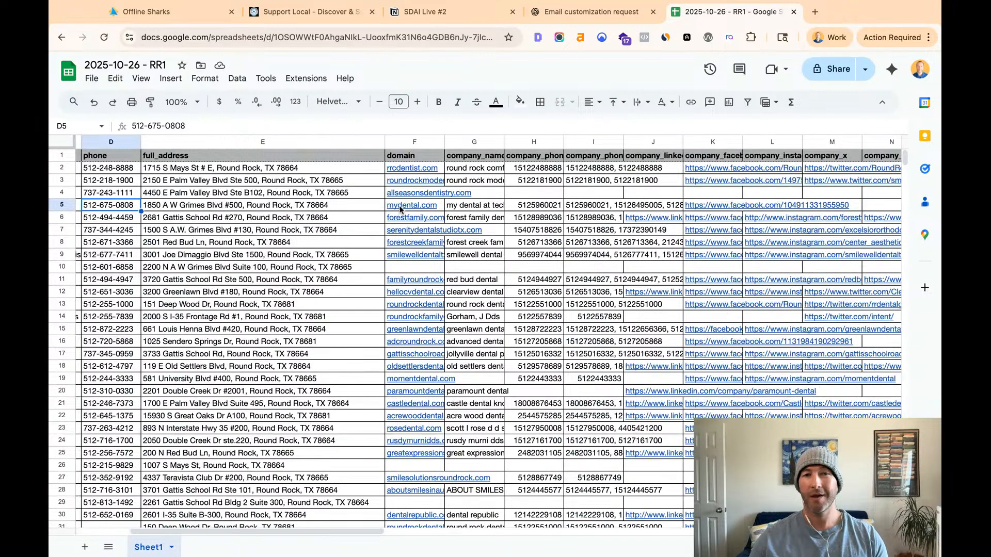
{"action": "scroll", "coordinate": [400, 208], "scroll_direction": "right", "scroll_amount": 8}
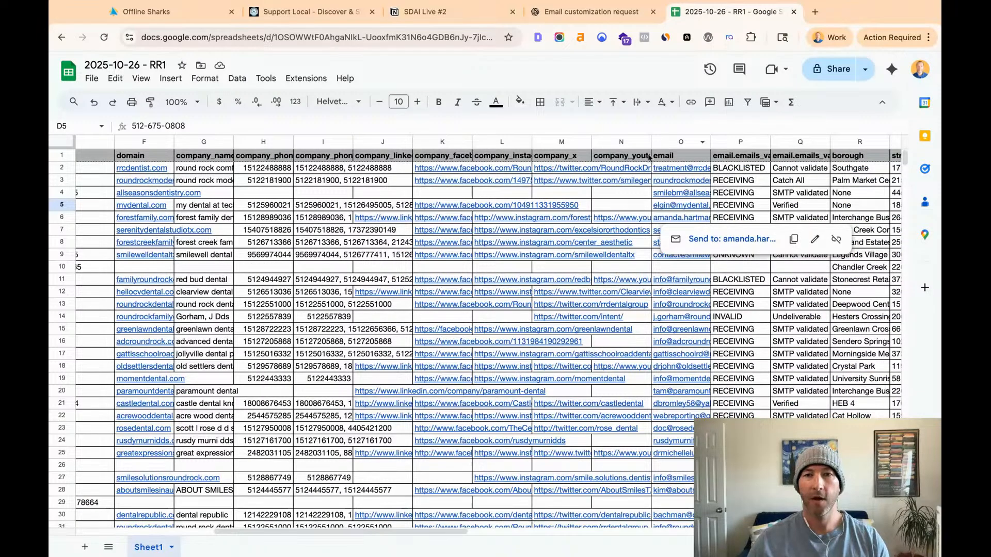
{"action": "scroll", "coordinate": [699, 158], "scroll_direction": "right", "scroll_amount": 2}
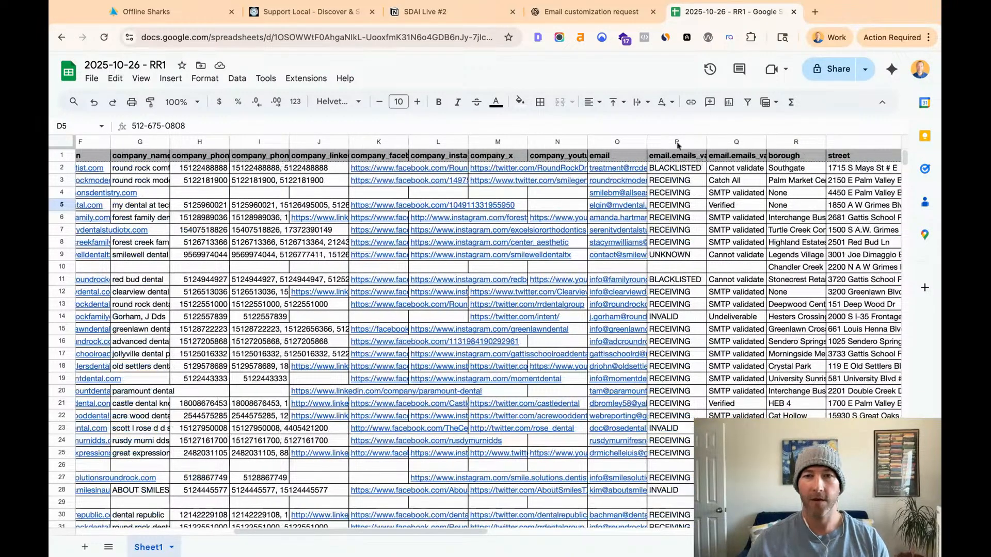
{"action": "scroll", "coordinate": [631, 144], "scroll_direction": "left", "scroll_amount": 1}
{"action": "left_click", "coordinate": [672, 142]}
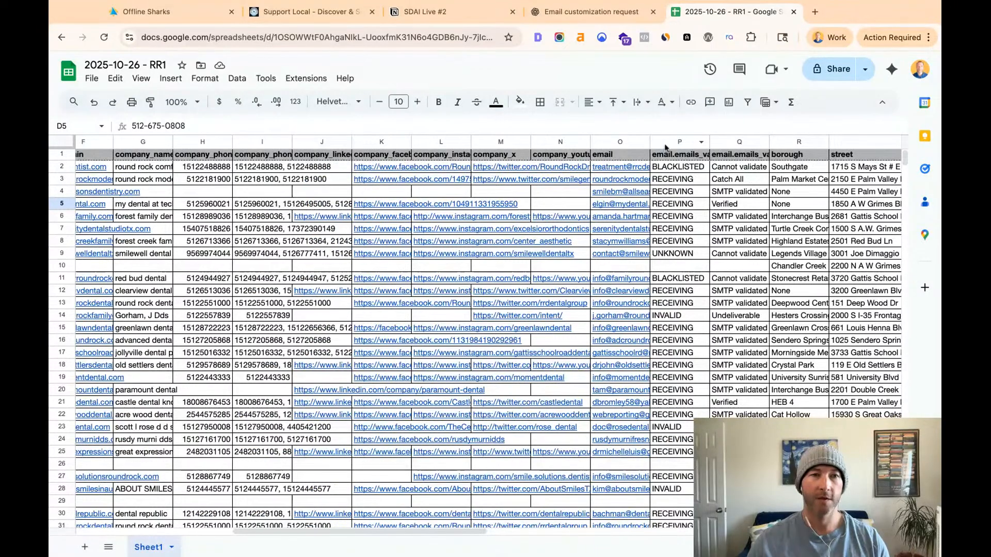
{"action": "scroll", "coordinate": [611, 190], "scroll_direction": "right", "scroll_amount": 5}
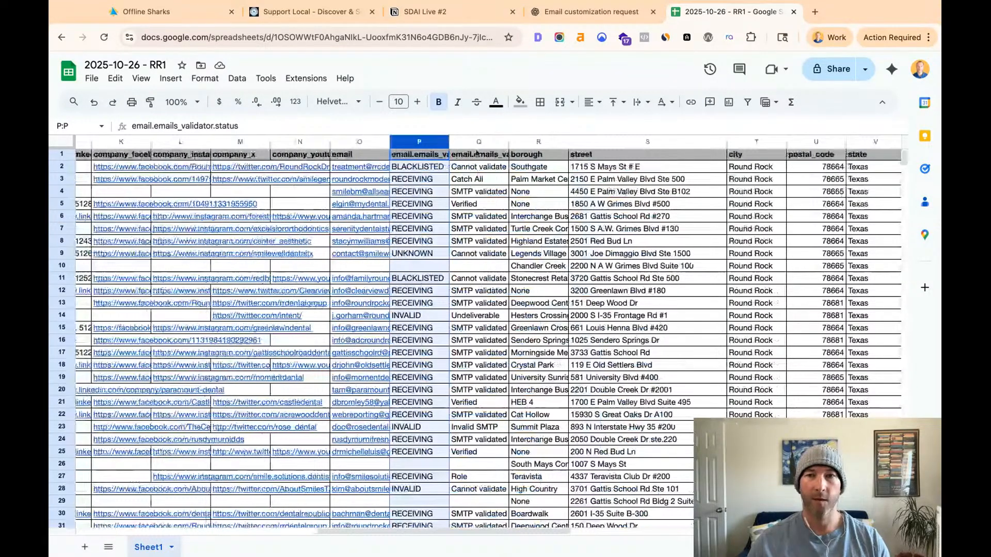
{"action": "left_click_drag", "start_coordinate": [451, 140], "coordinate": [502, 140]}
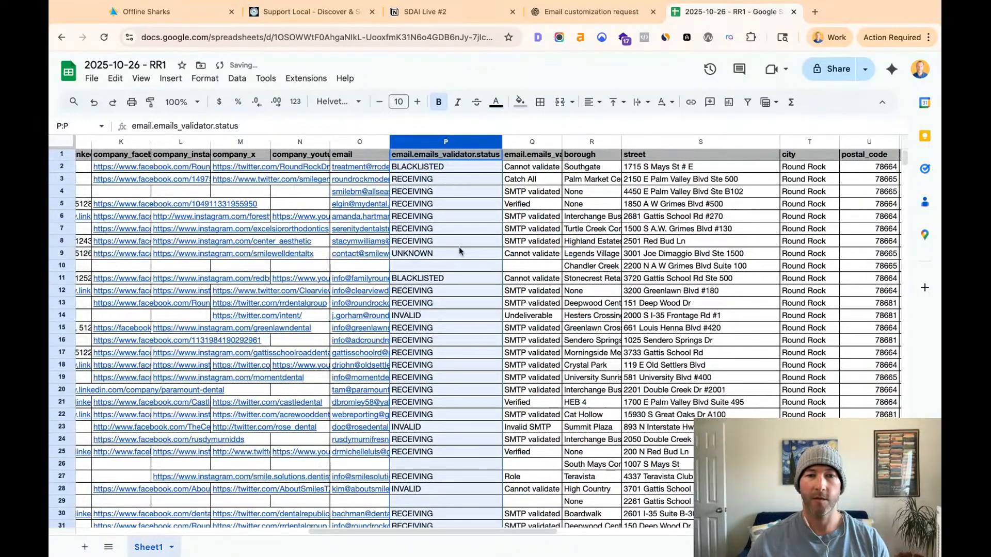
- Fit the width of the email.emails_validator.status_details column to its contents
{"action": "scroll", "coordinate": [459, 247], "scroll_direction": "down", "scroll_amount": 1}
{"action": "scroll", "coordinate": [459, 247], "scroll_direction": "down", "scroll_amount": 5}
{"action": "scroll", "coordinate": [460, 247], "scroll_direction": "up", "scroll_amount": 8}
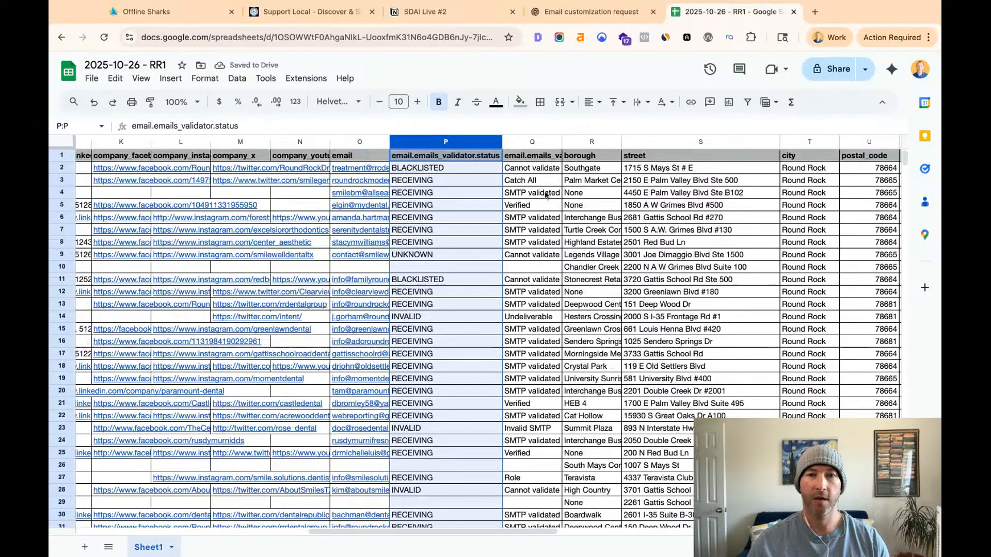
{"action": "left_click", "coordinate": [532, 193]}
{"action": "scroll", "coordinate": [540, 155], "scroll_direction": "down", "scroll_amount": 1}
{"action": "double_click", "coordinate": [561, 140]}
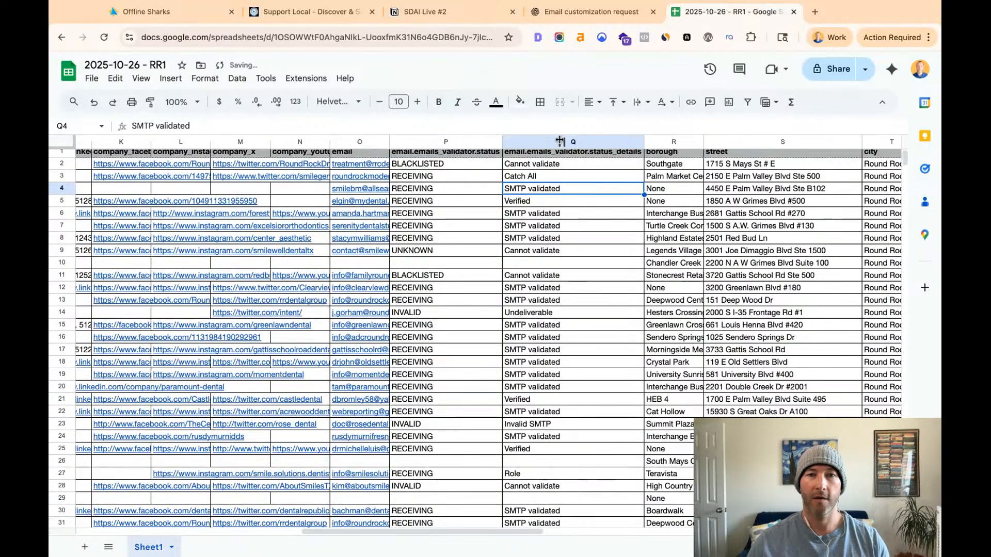
- Examine the email validation statuses and their details from row 2 downward, comparing blacklisted and receiving addresses
{"action": "scroll", "coordinate": [475, 176], "scroll_direction": "up", "scroll_amount": 1}
{"action": "key", "text": "Up"}
{"action": "key", "text": "Up"}
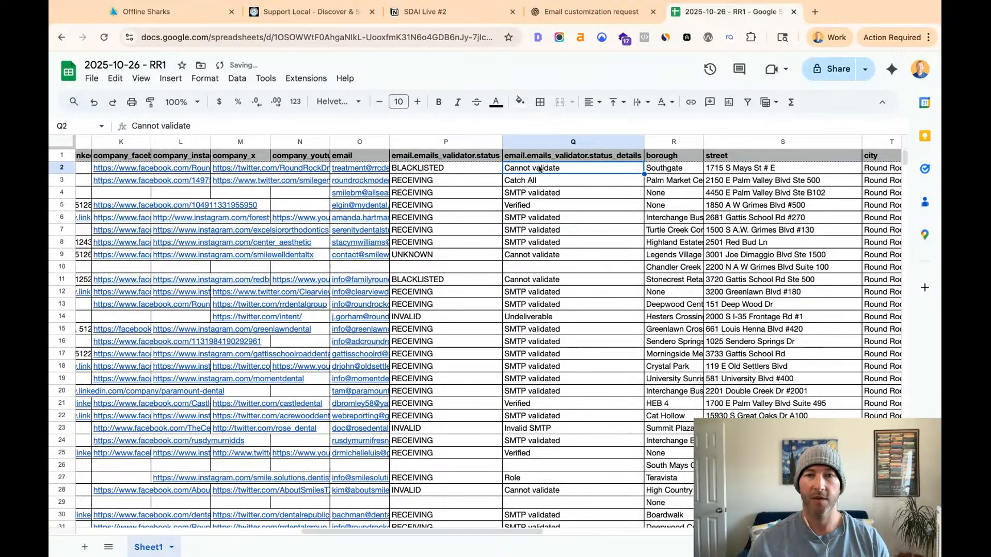
{"action": "left_click", "coordinate": [450, 170]}
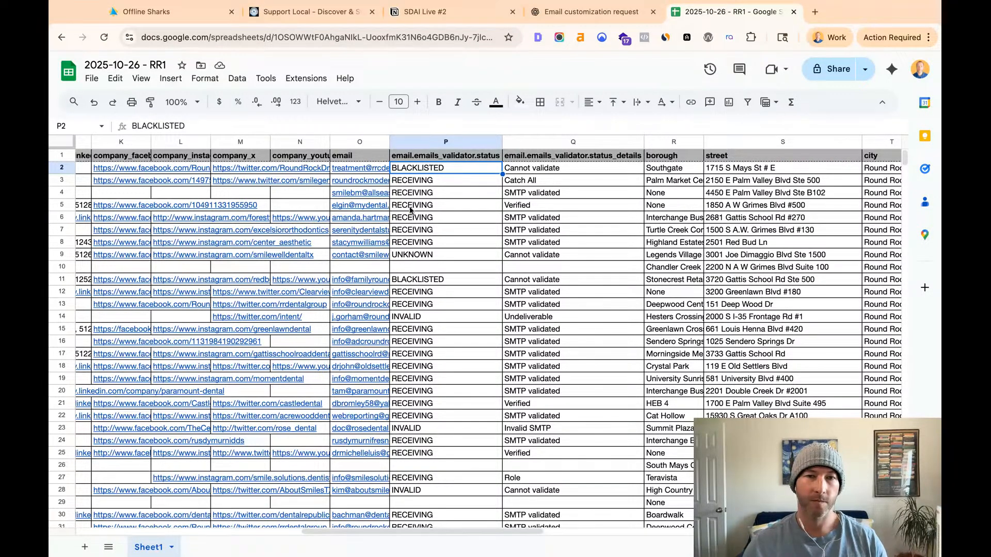
{"action": "left_click_drag", "start_coordinate": [415, 188], "coordinate": [416, 243]}
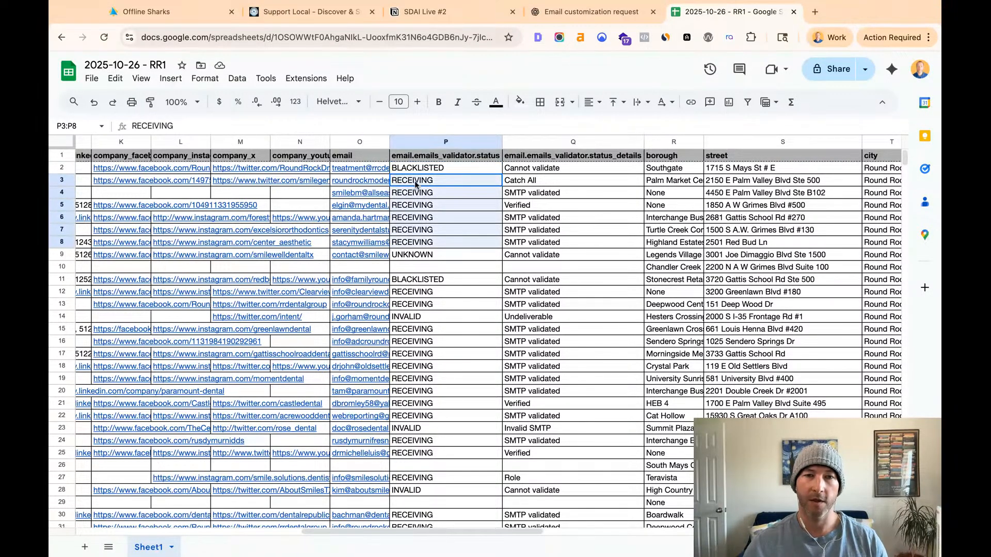
{"action": "left_click", "coordinate": [417, 279]}
{"action": "left_click", "coordinate": [445, 180]}
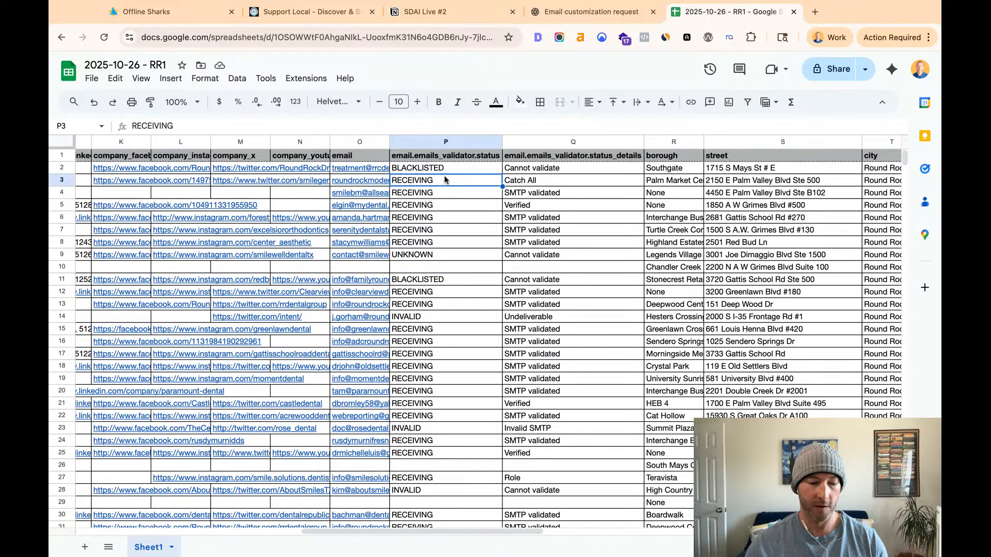
- Add a filter to the whole sheet and exclude BLACKLISTED and INVALID rows in the email.emails_validator.status column
{"action": "key", "text": "ctrl+a"}
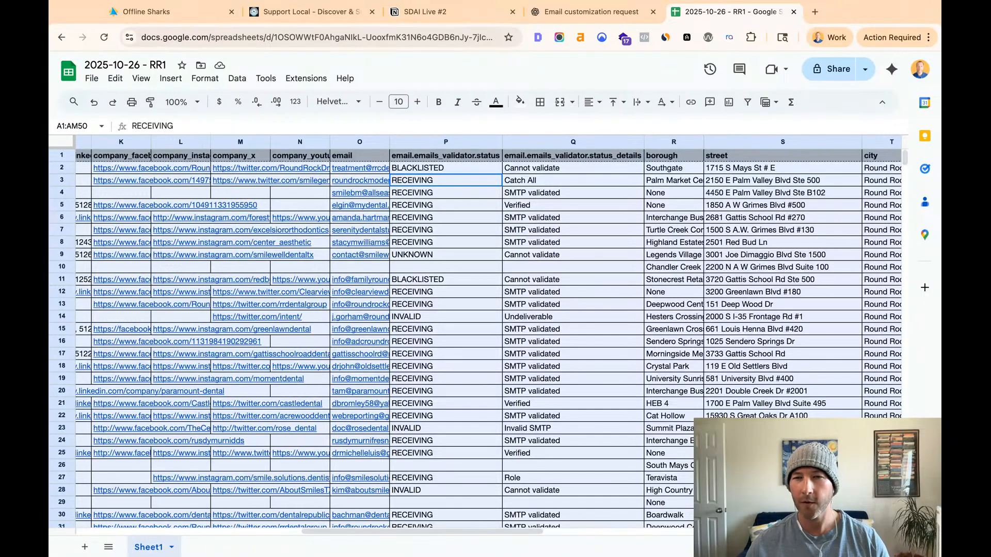
{"action": "left_click", "coordinate": [747, 102]}
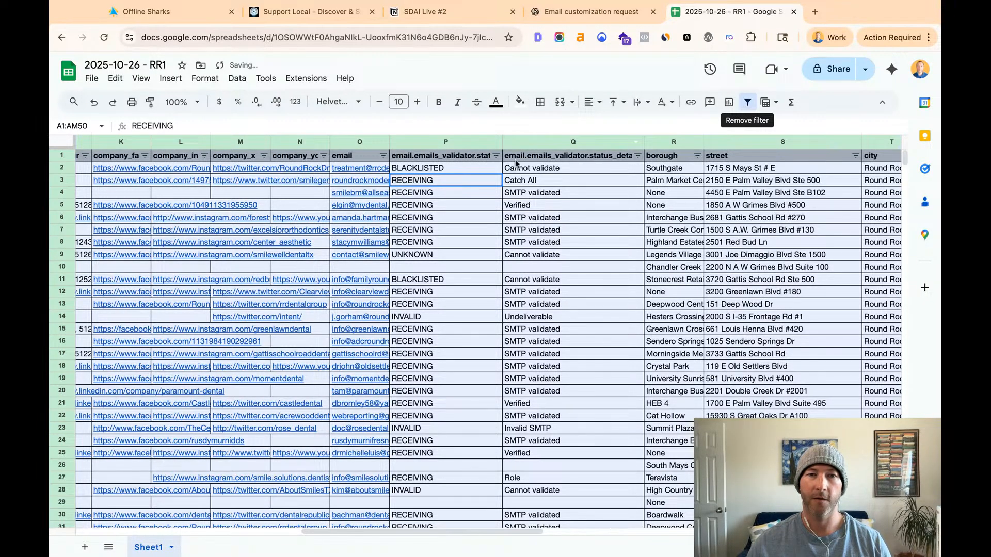
{"action": "left_click", "coordinate": [496, 156]}
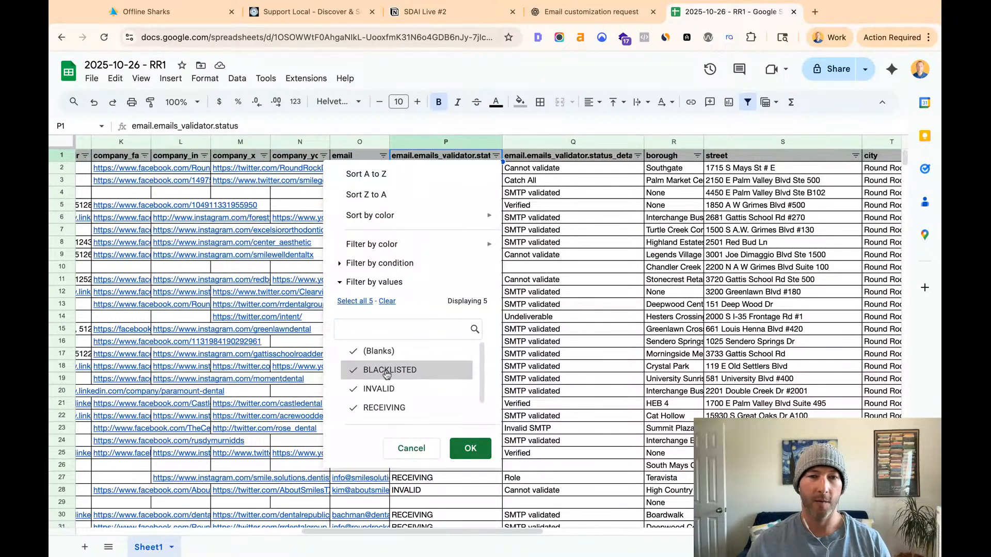
{"action": "left_click", "coordinate": [385, 389]}
{"action": "scroll", "coordinate": [392, 385], "scroll_direction": "down", "scroll_amount": 1}
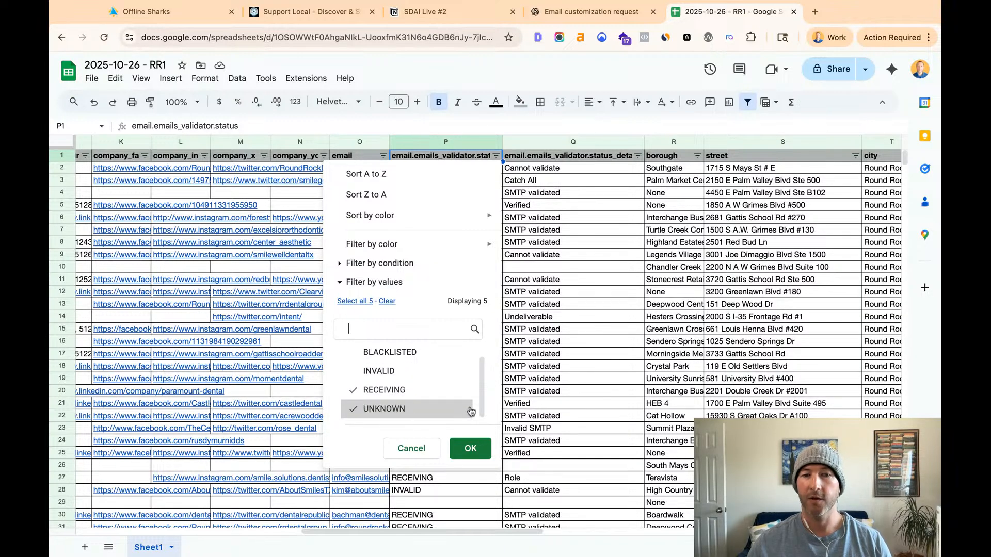
{"action": "left_click", "coordinate": [472, 451]}
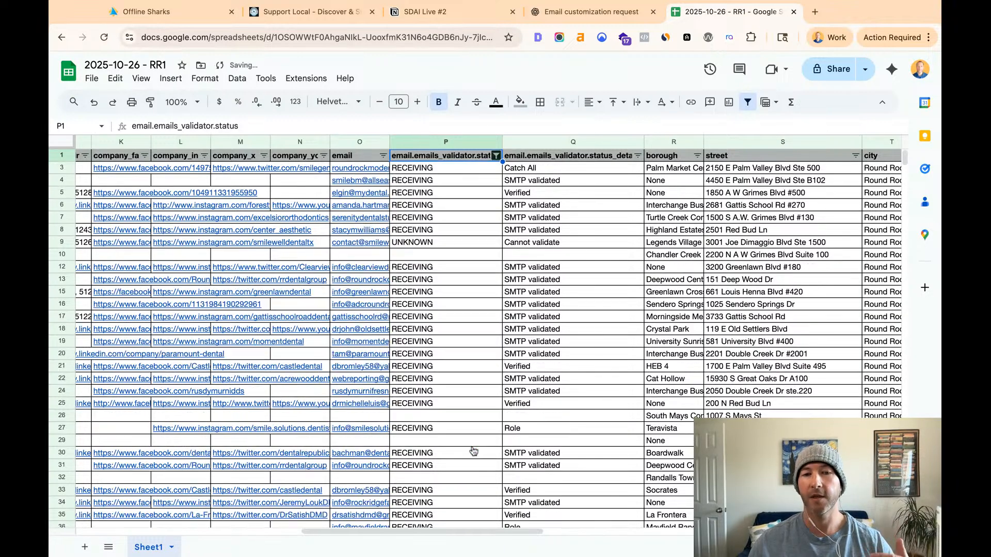
- Exclude blank values in the email.emails_validator.status filter as well and look over the remaining rows
{"action": "left_click", "coordinate": [428, 421]}
{"action": "scroll", "coordinate": [428, 422], "scroll_direction": "left", "scroll_amount": 10}
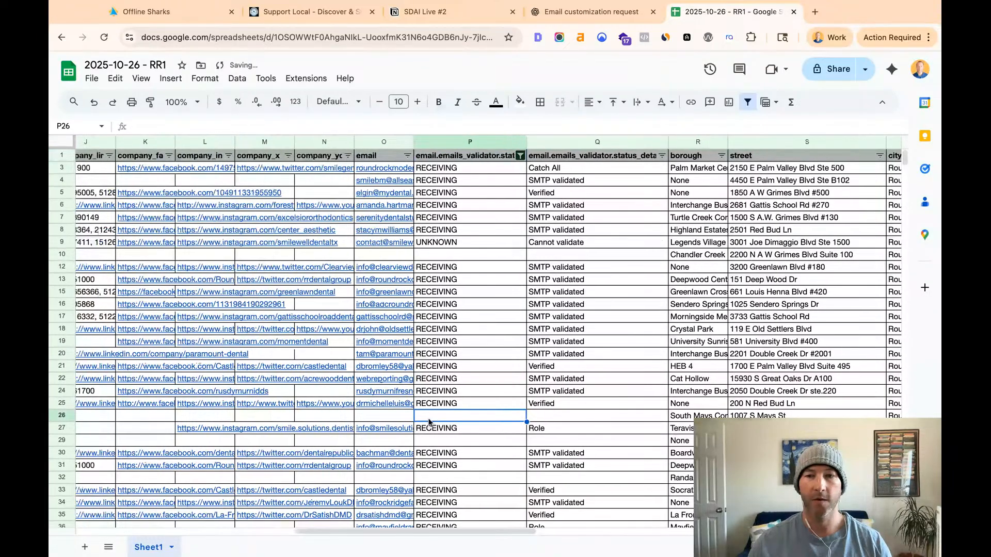
{"action": "scroll", "coordinate": [465, 336], "scroll_direction": "left", "scroll_amount": 3}
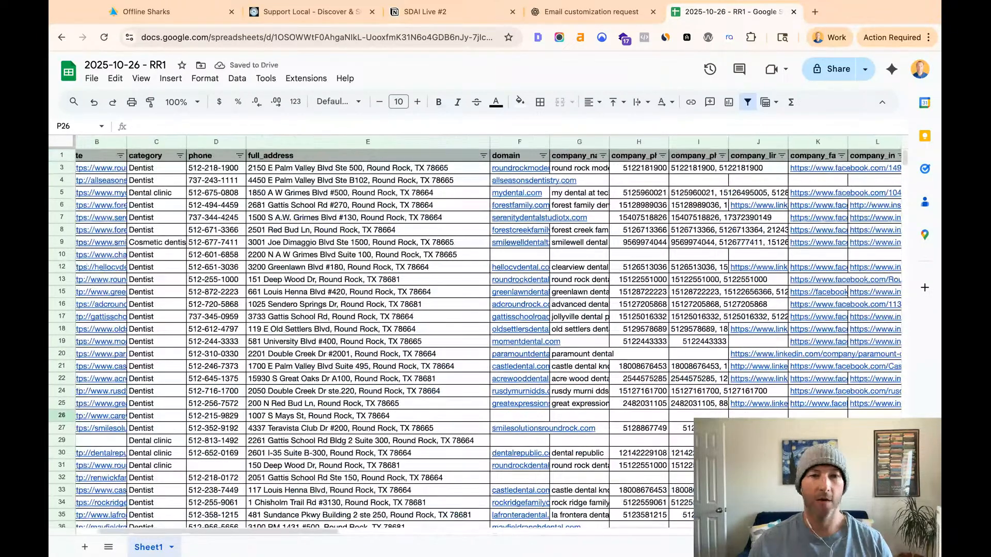
{"action": "scroll", "coordinate": [465, 335], "scroll_direction": "right", "scroll_amount": 10}
{"action": "scroll", "coordinate": [491, 335], "scroll_direction": "right", "scroll_amount": 10}
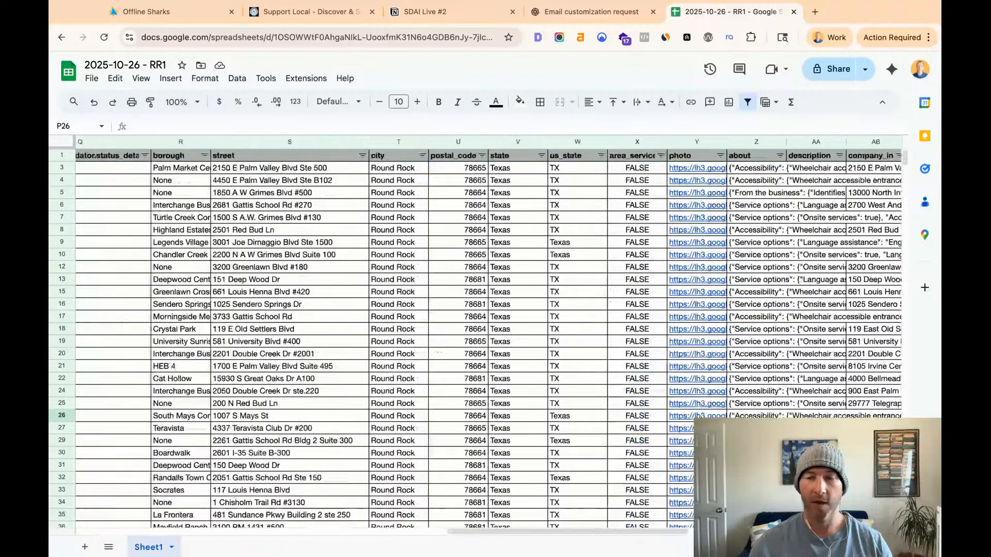
{"action": "scroll", "coordinate": [396, 244], "scroll_direction": "left", "scroll_amount": 5}
{"action": "left_click", "coordinate": [425, 156]}
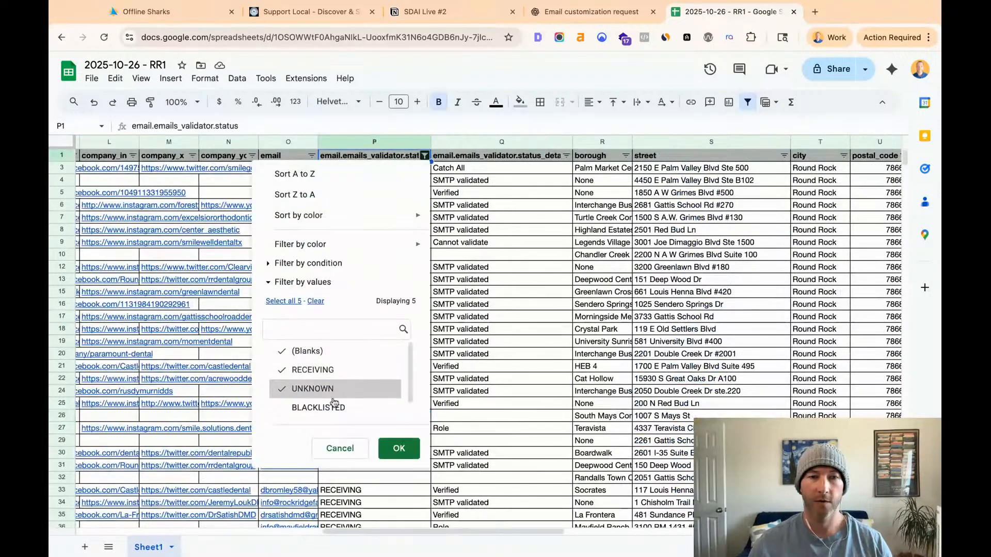
{"action": "left_click", "coordinate": [309, 351]}
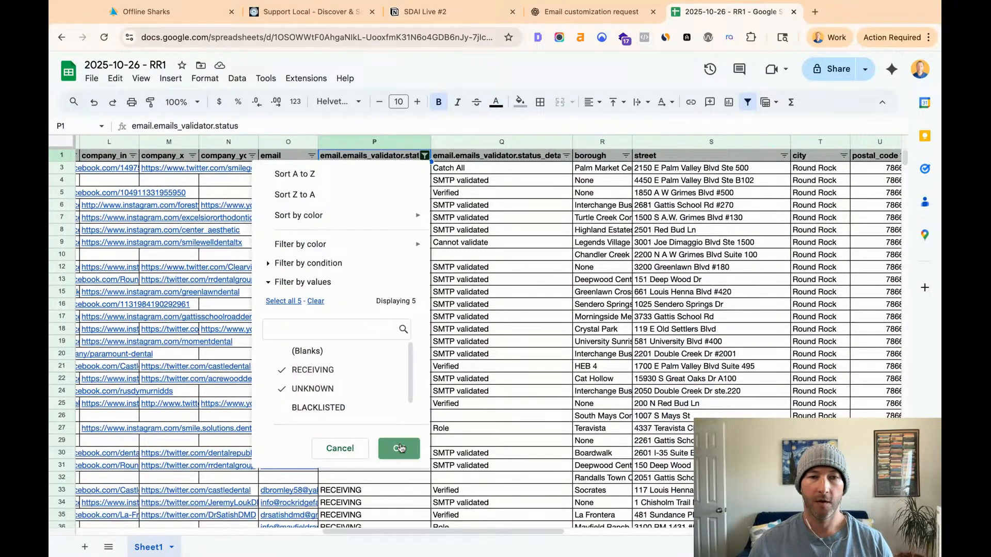
{"action": "left_click", "coordinate": [398, 448]}
{"action": "scroll", "coordinate": [364, 280], "scroll_direction": "down", "scroll_amount": 5}
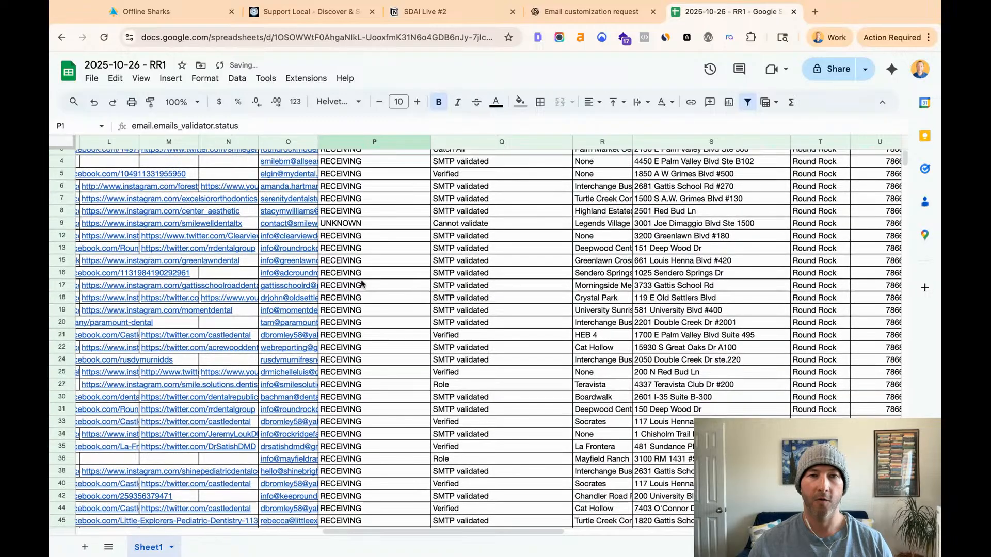
{"action": "scroll", "coordinate": [363, 282], "scroll_direction": "up", "scroll_amount": 5}
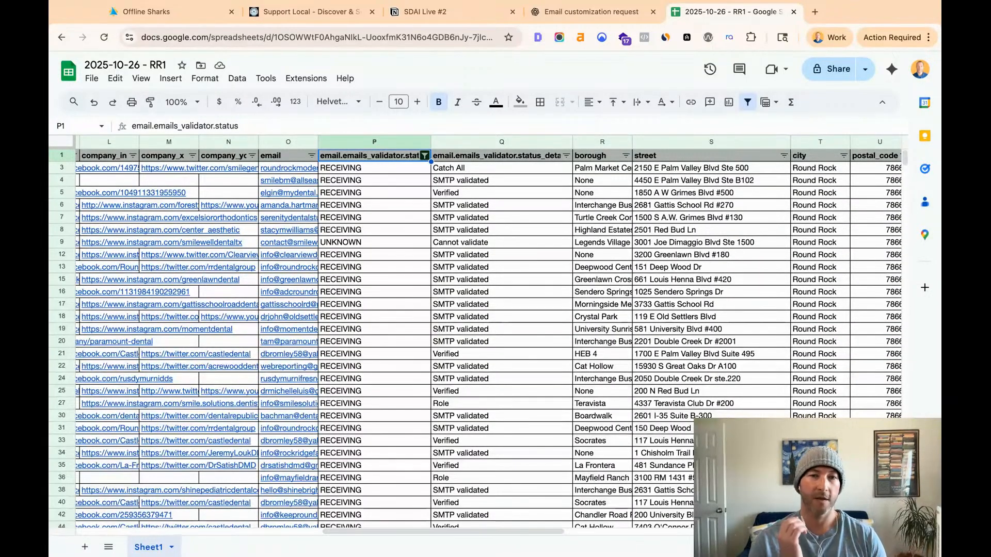
- Inspect the Catch All detail in row 3 and the UNKNOWN email status with its details in row 9
{"action": "left_click", "coordinate": [470, 171]}
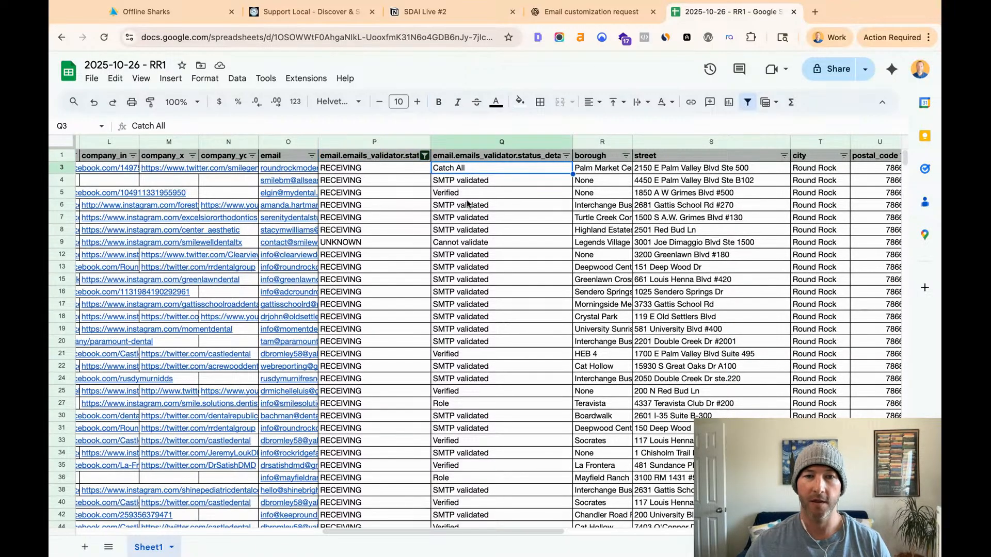
{"action": "left_click", "coordinate": [471, 242]}
{"action": "left_click", "coordinate": [402, 243]}
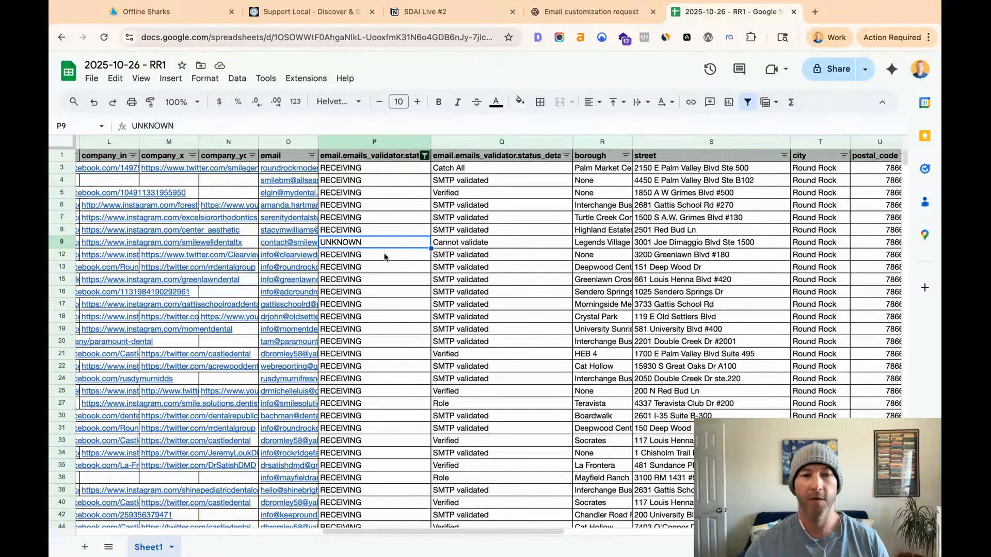
{"action": "scroll", "coordinate": [374, 243], "scroll_direction": "left", "scroll_amount": 5}
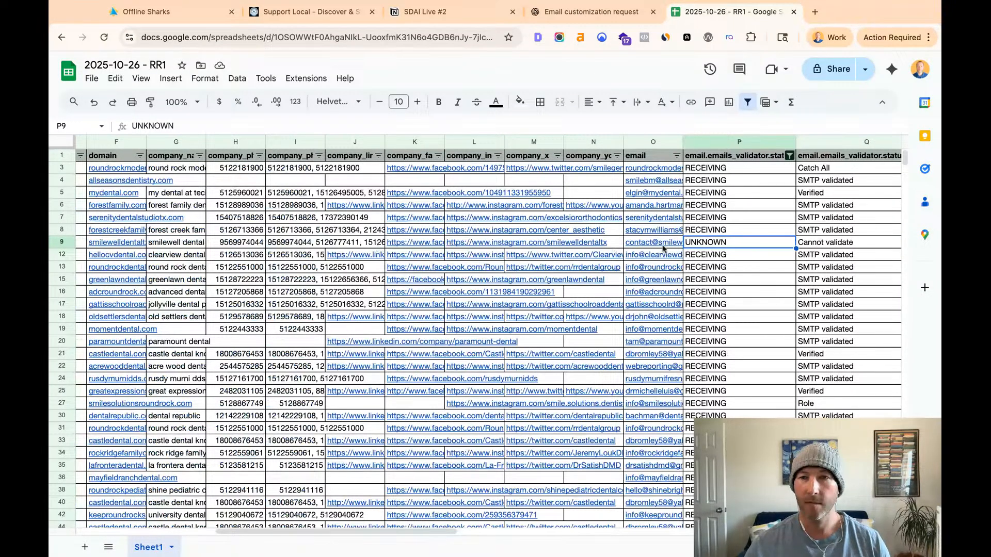
{"action": "scroll", "coordinate": [706, 250], "scroll_direction": "left", "scroll_amount": 2}
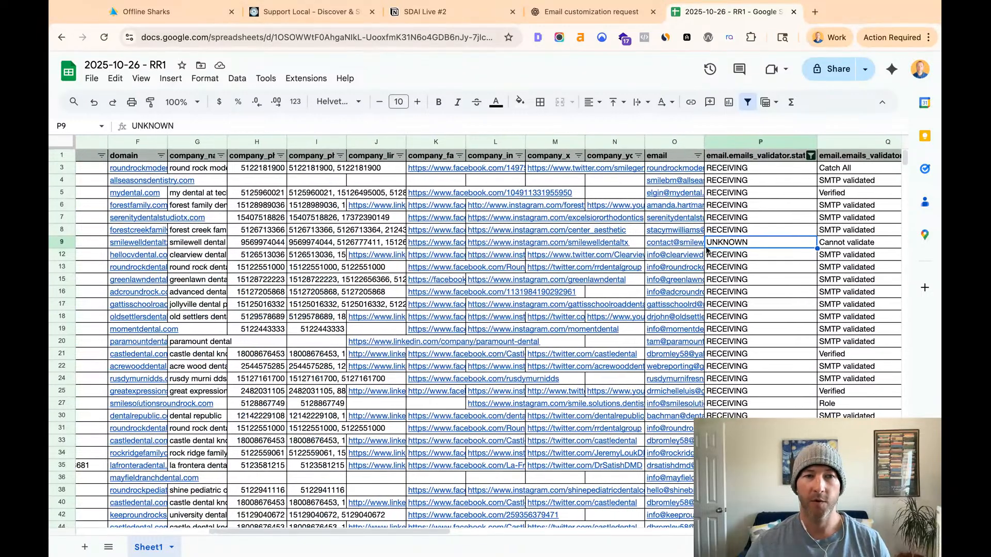
{"action": "scroll", "coordinate": [488, 335], "scroll_direction": "right", "scroll_amount": 4}
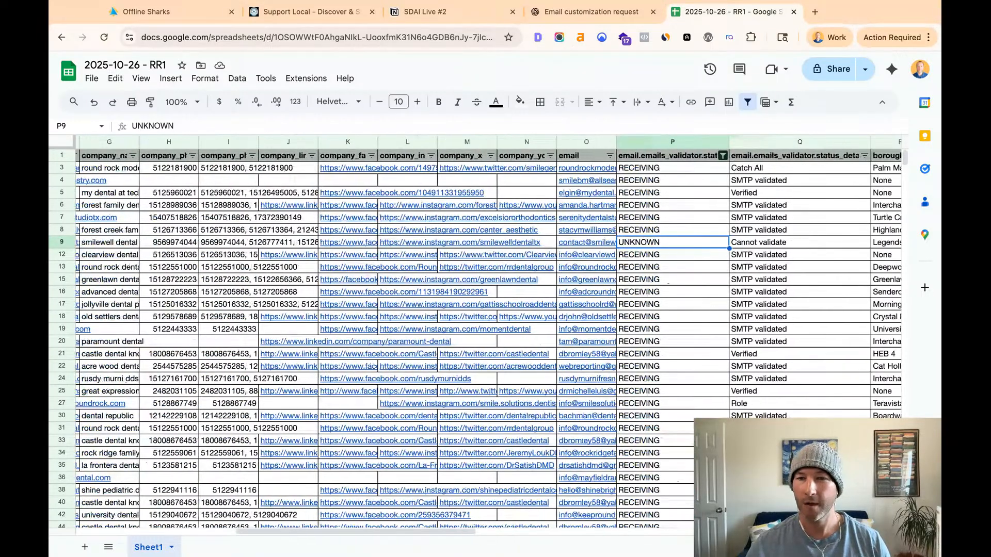
- Check the business name and category in row 9, then open SmileWell Dental's website from its site link
{"action": "key", "text": "Left"}
{"action": "key", "text": "Left"}
{"action": "key", "text": "Left"}
{"action": "key", "text": "Left"}
{"action": "key", "text": "Left"}
{"action": "key", "text": "Left"}
{"action": "key", "text": "Left"}
{"action": "key", "text": "Left"}
{"action": "key", "text": "Left"}
{"action": "key", "text": "Left"}
{"action": "key", "text": "Left"}
{"action": "key", "text": "Left"}
{"action": "key", "text": "Left"}
{"action": "key", "text": "Left"}
{"action": "key", "text": "Left"}
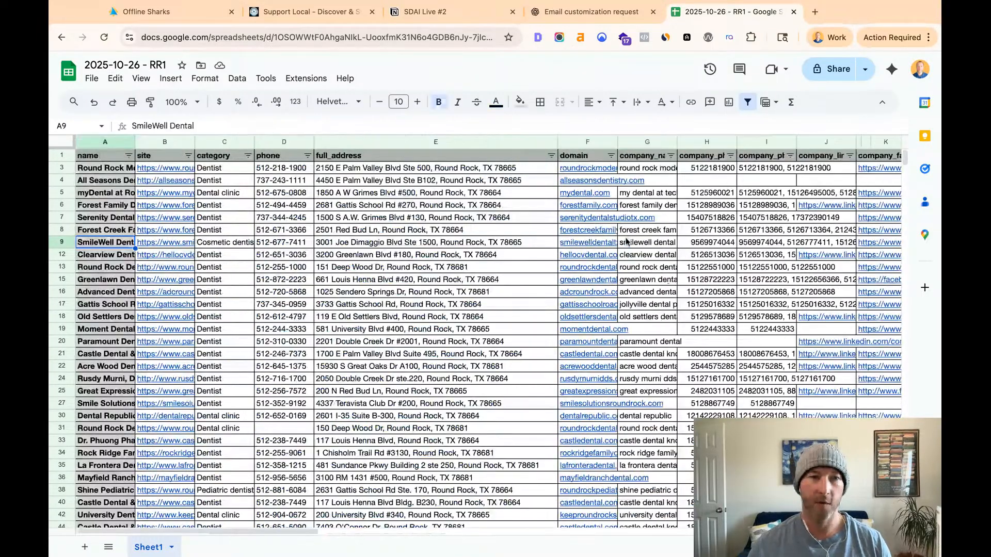
{"action": "triple_click", "coordinate": [181, 126]}
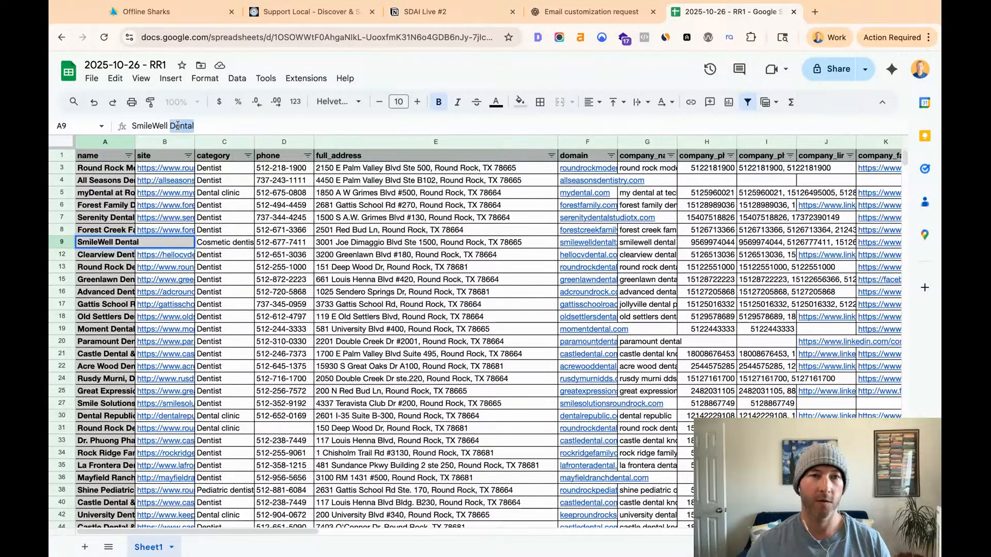
{"action": "left_click", "coordinate": [214, 244]}
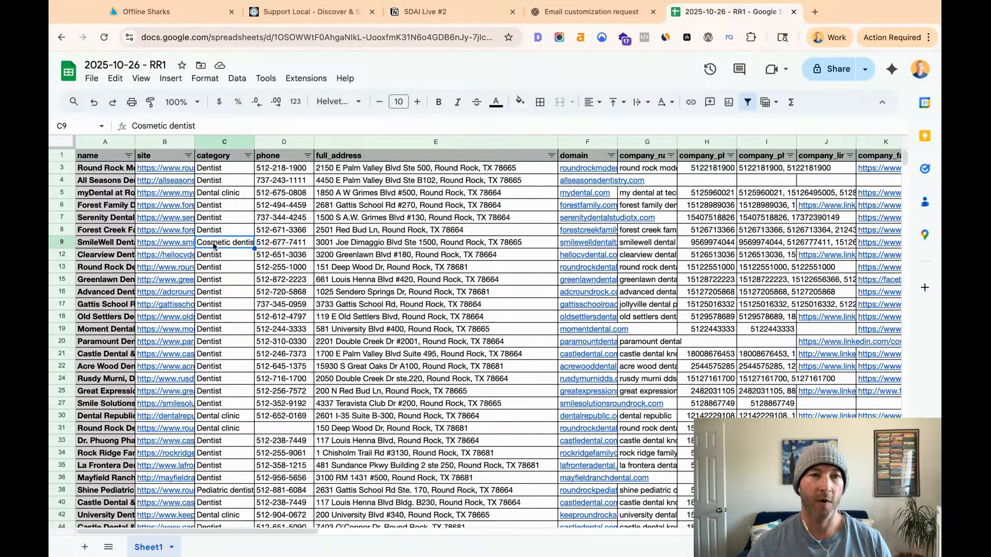
{"action": "key", "text": "Left"}
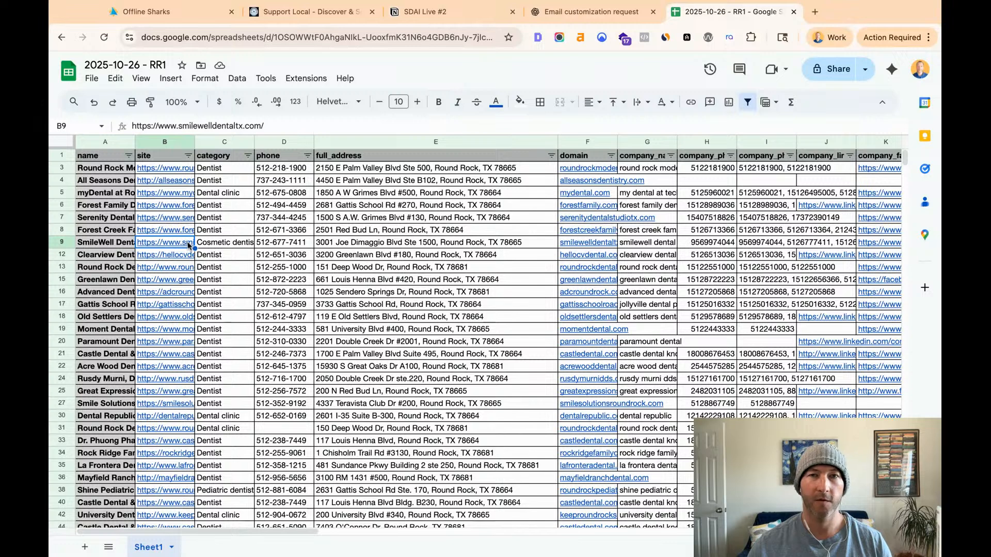
{"action": "mouse_move", "coordinate": [164, 243]}
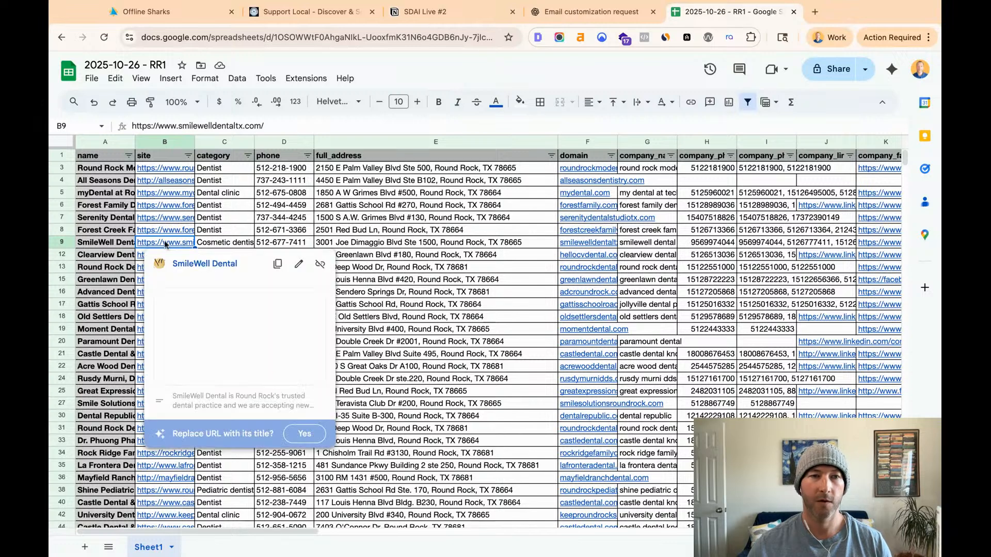
{"action": "left_click", "coordinate": [191, 265]}
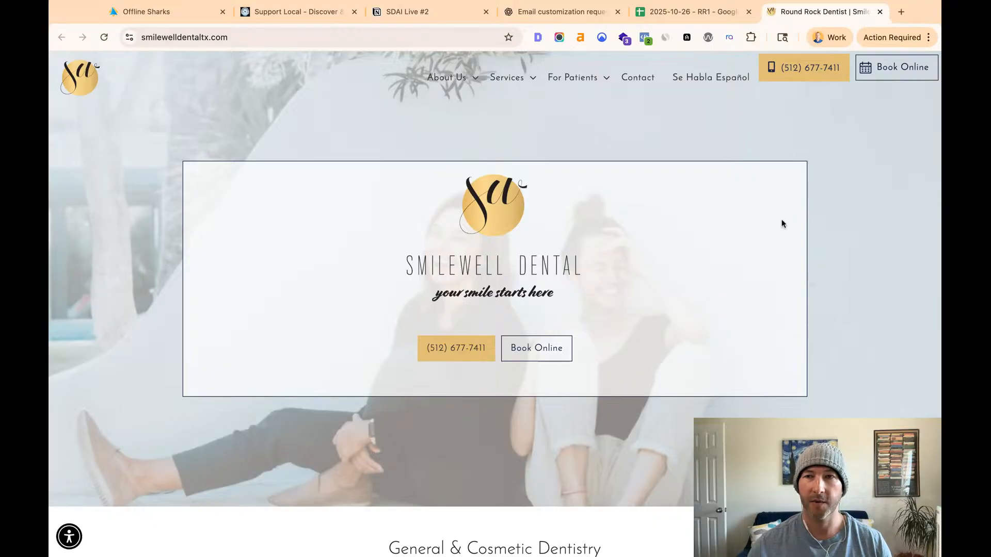
- Open the SmileWell Dental Contact page and highlight the practice's e-mail address in its English contact details
{"action": "left_click", "coordinate": [639, 79]}
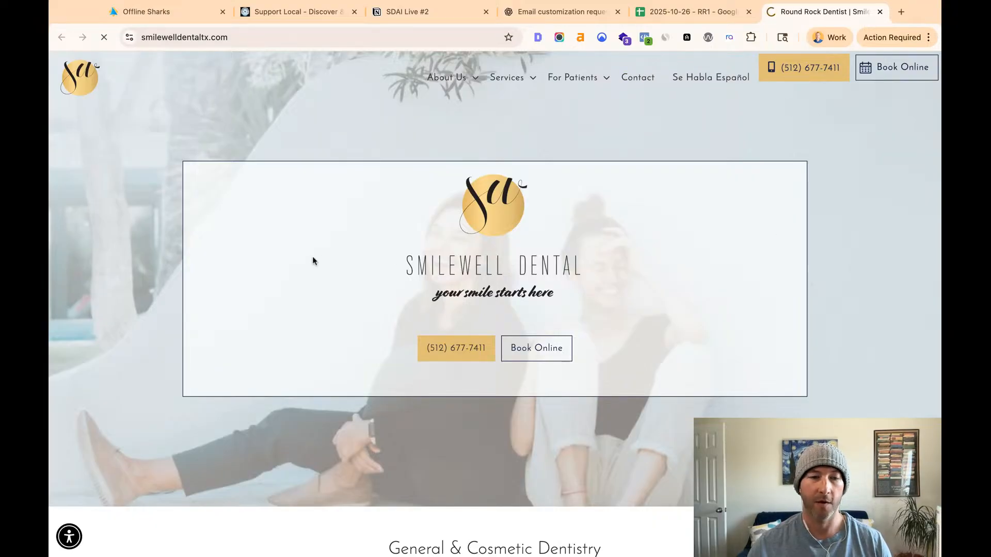
{"action": "scroll", "coordinate": [307, 284], "scroll_direction": "down", "scroll_amount": 15}
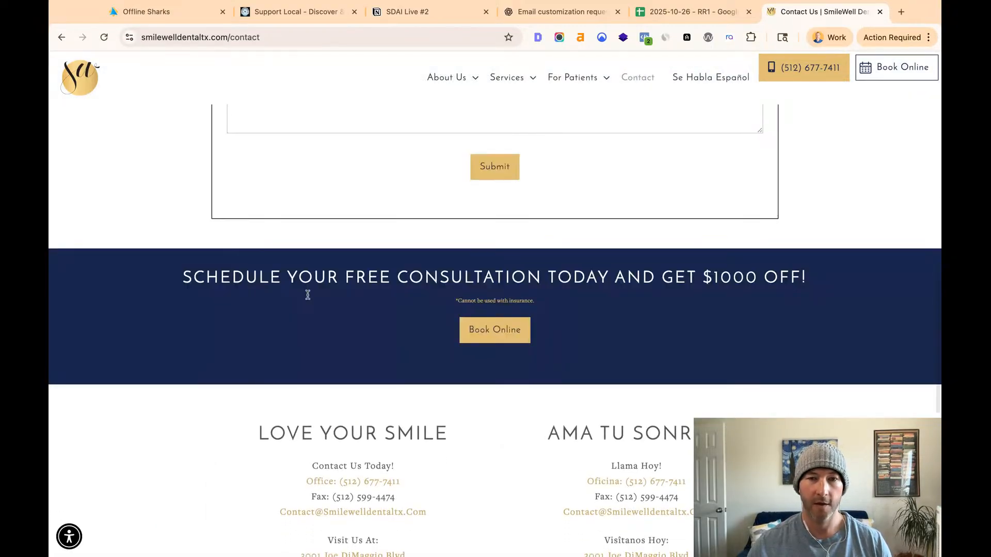
{"action": "scroll", "coordinate": [308, 294], "scroll_direction": "down", "scroll_amount": 8}
{"action": "scroll", "coordinate": [308, 295], "scroll_direction": "up", "scroll_amount": 5}
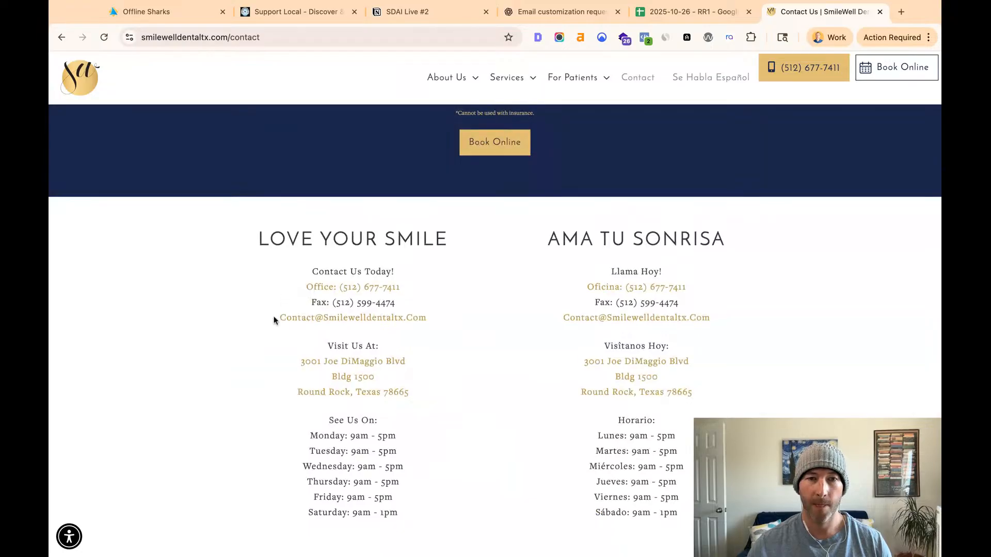
{"action": "triple_click", "coordinate": [273, 320]}
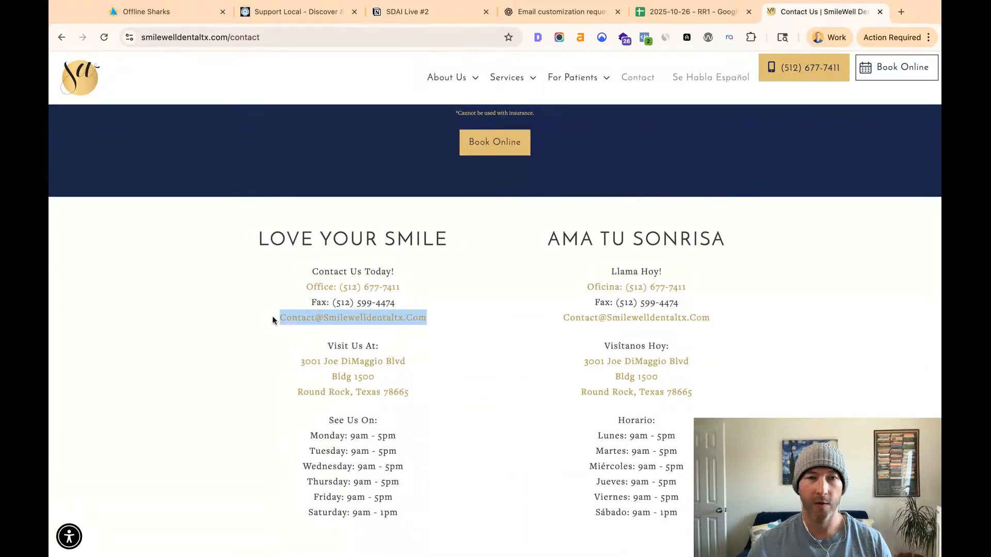
- Return to the RR1 spreadsheet and look across the email, address, photo, about and company information columns
{"action": "left_click", "coordinate": [716, 17]}
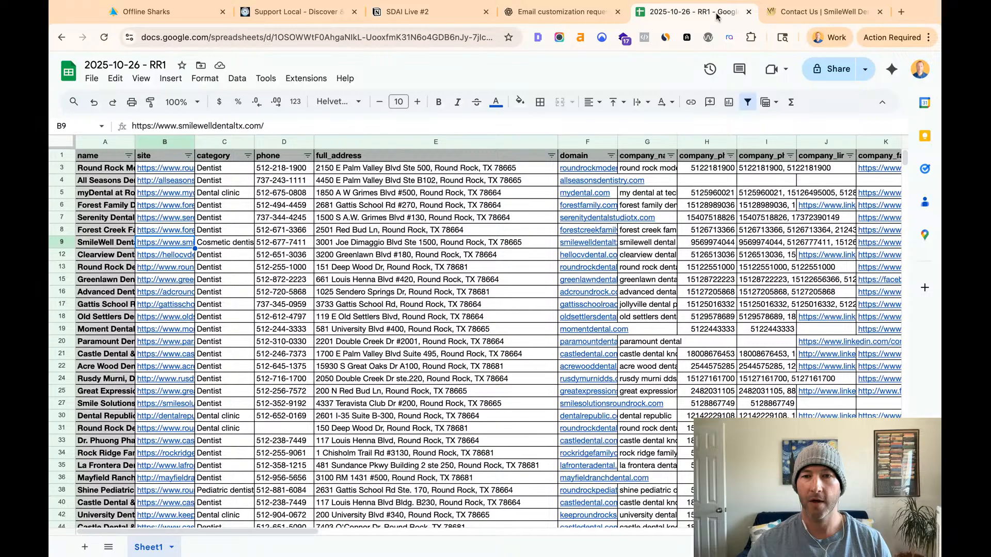
{"action": "left_click", "coordinate": [798, 15]}
{"action": "left_click", "coordinate": [664, 14]}
{"action": "scroll", "coordinate": [290, 240], "scroll_direction": "right", "scroll_amount": 3}
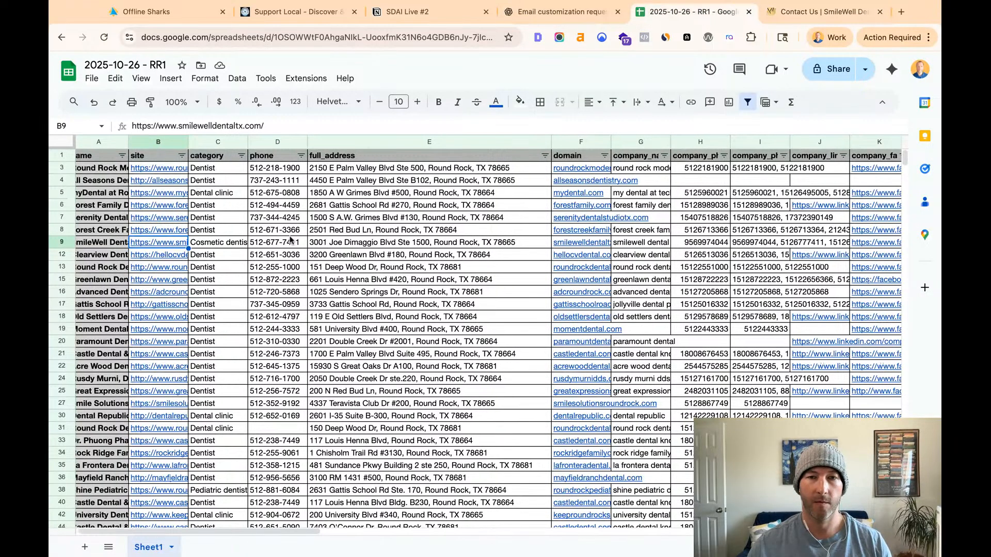
{"action": "scroll", "coordinate": [290, 241], "scroll_direction": "right", "scroll_amount": 20}
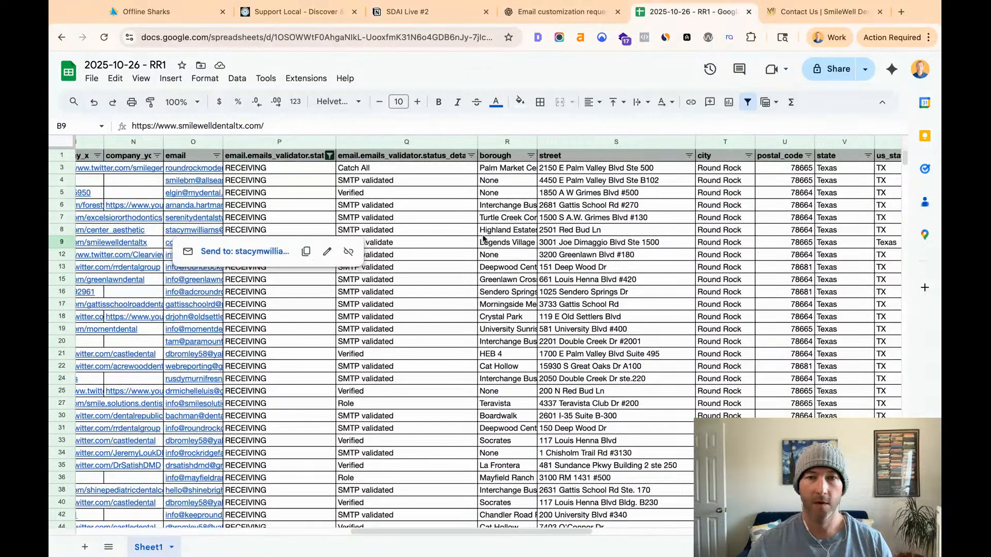
{"action": "scroll", "coordinate": [543, 247], "scroll_direction": "right", "scroll_amount": 10}
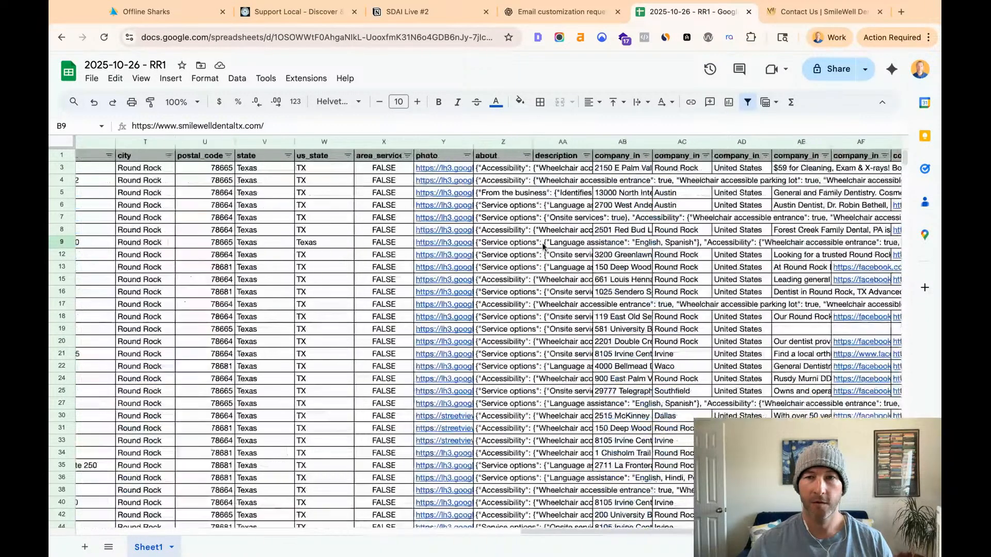
{"action": "scroll", "coordinate": [544, 247], "scroll_direction": "right", "scroll_amount": 4}
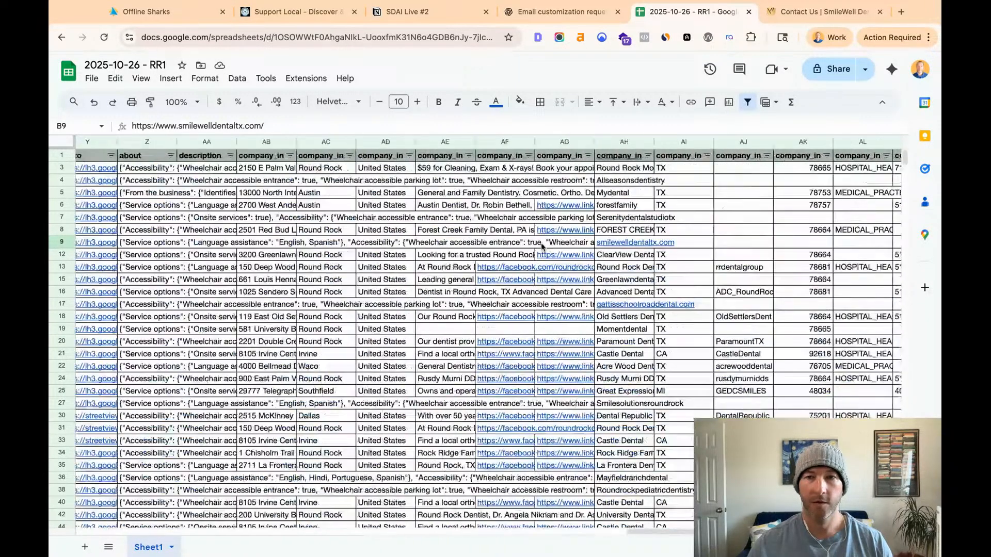
{"action": "scroll", "coordinate": [157, 209], "scroll_direction": "left", "scroll_amount": 5}
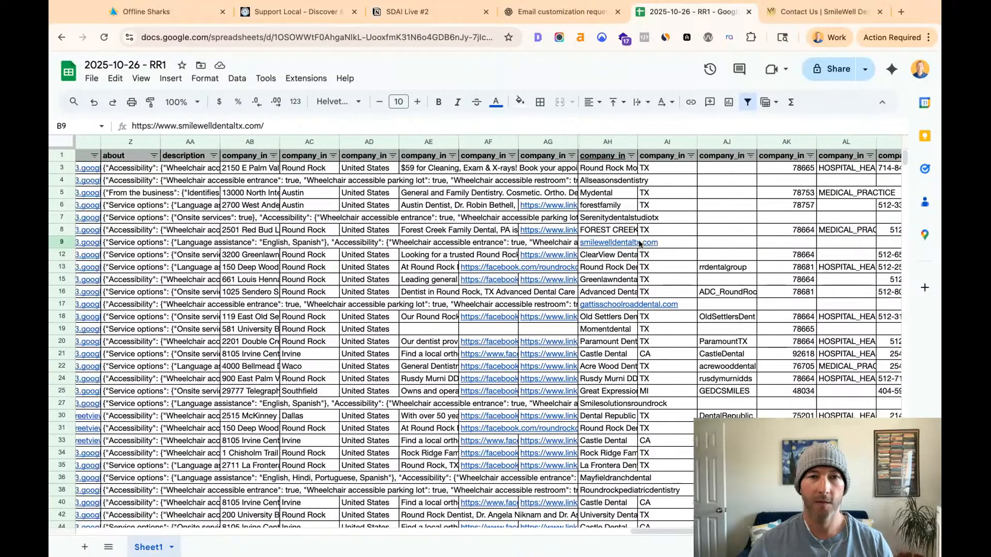
{"action": "scroll", "coordinate": [157, 208], "scroll_direction": "left", "scroll_amount": 3}
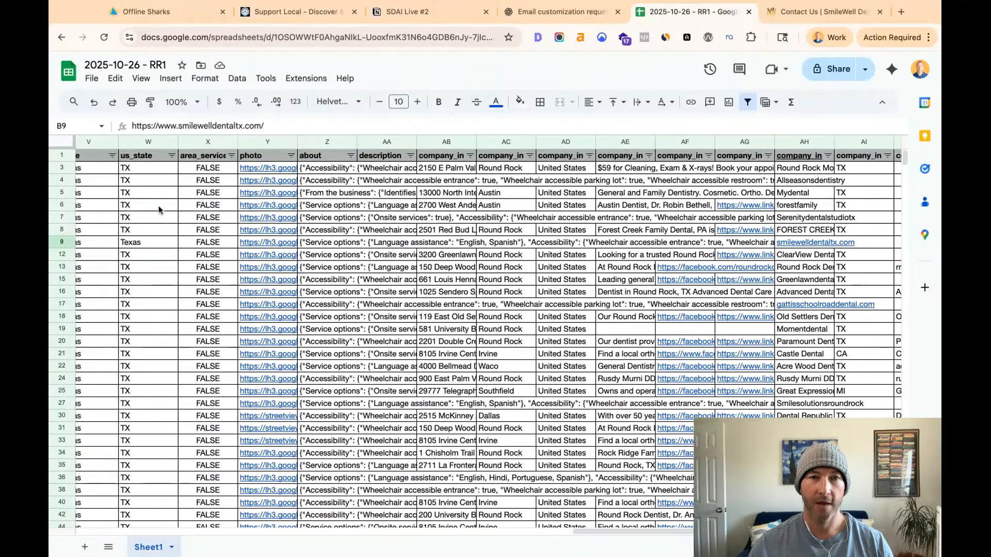
{"action": "scroll", "coordinate": [160, 208], "scroll_direction": "right", "scroll_amount": 5}
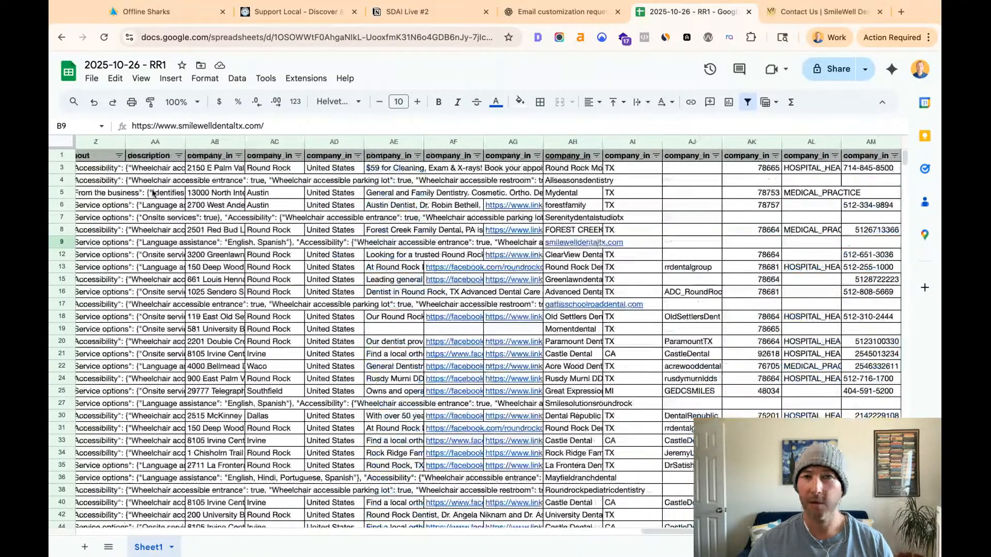
- Paste the contact e-mail copied from SmileWell Dental's website into the email cell of row 9
{"action": "scroll", "coordinate": [153, 194], "scroll_direction": "left", "scroll_amount": 10}
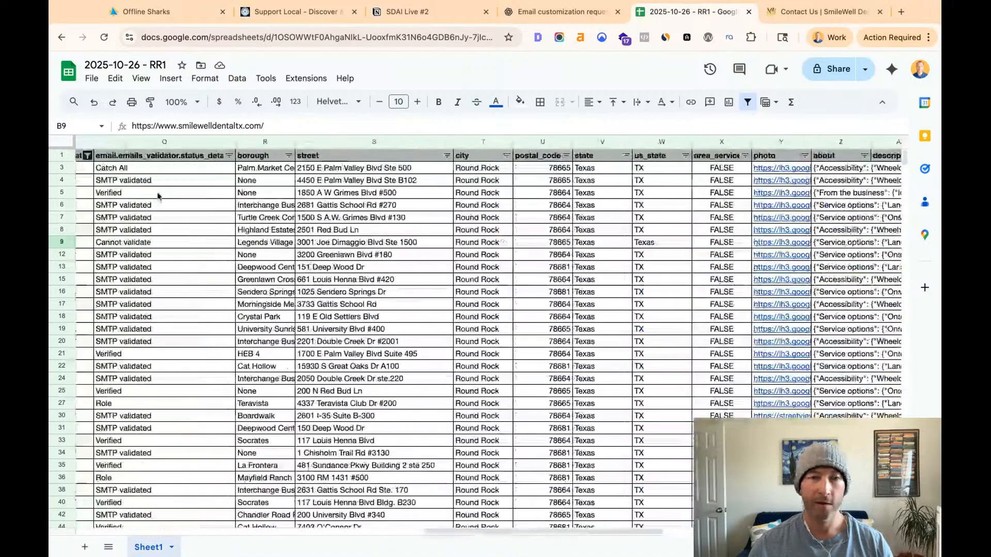
{"action": "scroll", "coordinate": [157, 194], "scroll_direction": "left", "scroll_amount": 4}
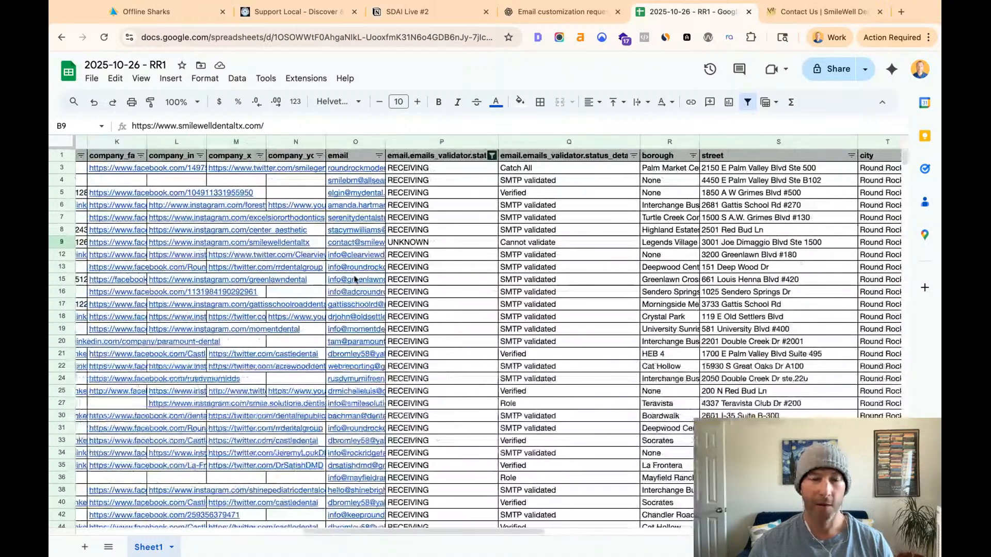
{"action": "left_click", "coordinate": [399, 244]}
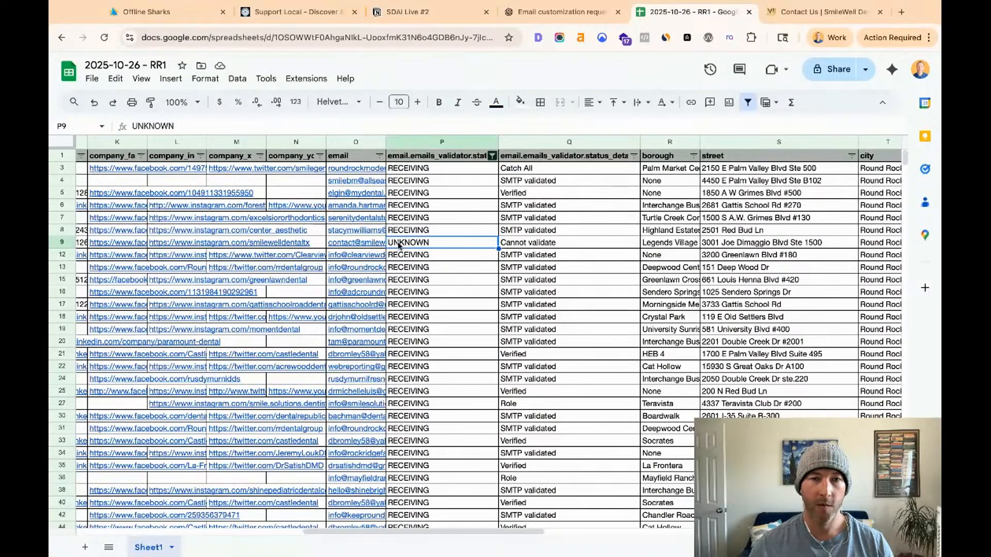
{"action": "key", "text": "Left"}
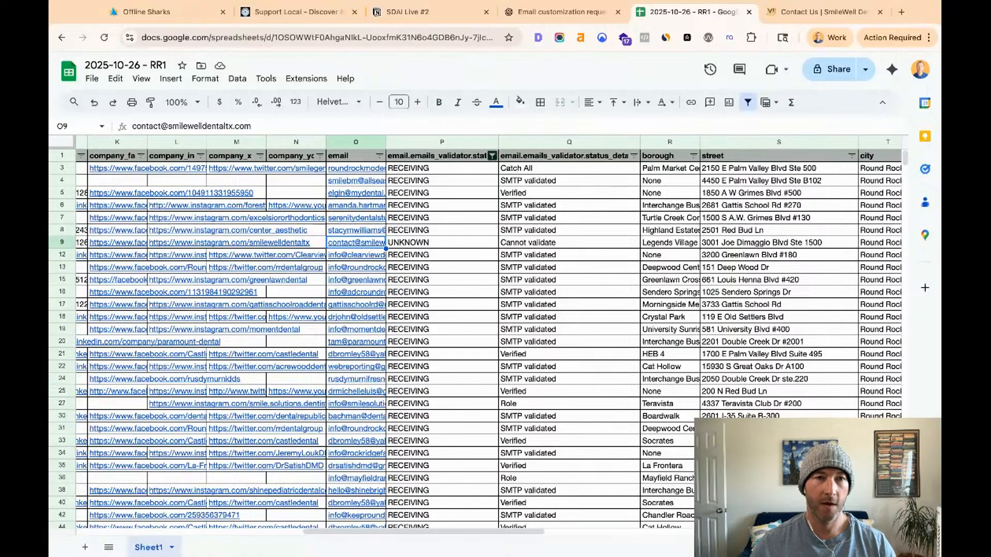
{"action": "key", "text": "ctrl+v"}
{"action": "key", "text": "Right"}
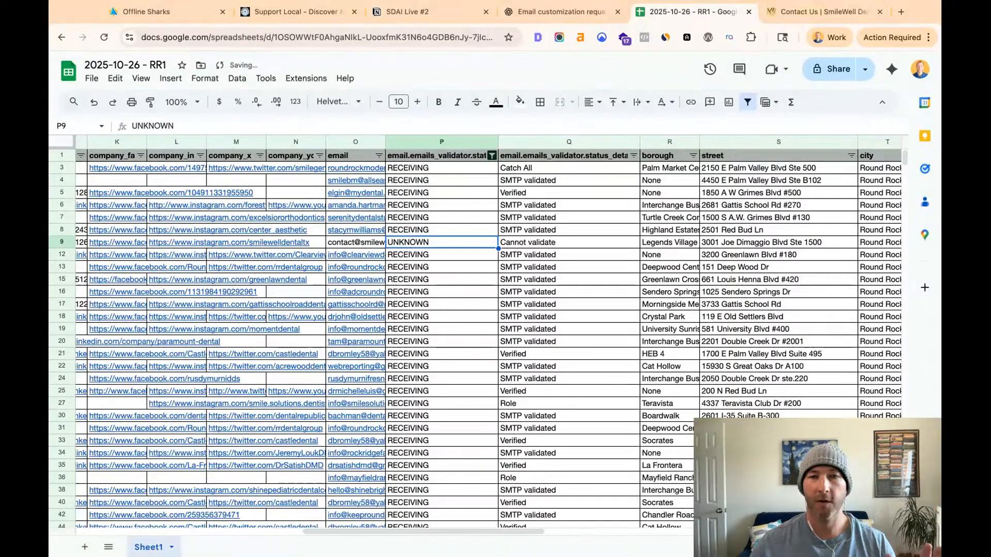
- Look through the filtered leads' email status, phone, address and domain columns, checking the address in row 8 and the phone cell in row 31
{"action": "scroll", "coordinate": [343, 246], "scroll_direction": "left", "scroll_amount": 1}
{"action": "scroll", "coordinate": [342, 247], "scroll_direction": "left", "scroll_amount": 3}
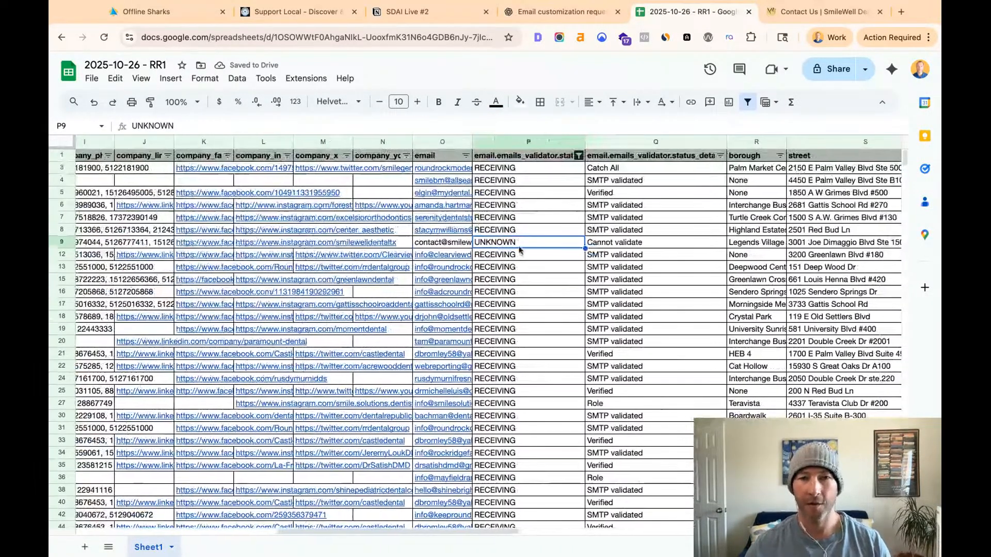
{"action": "scroll", "coordinate": [521, 249], "scroll_direction": "down", "scroll_amount": 3}
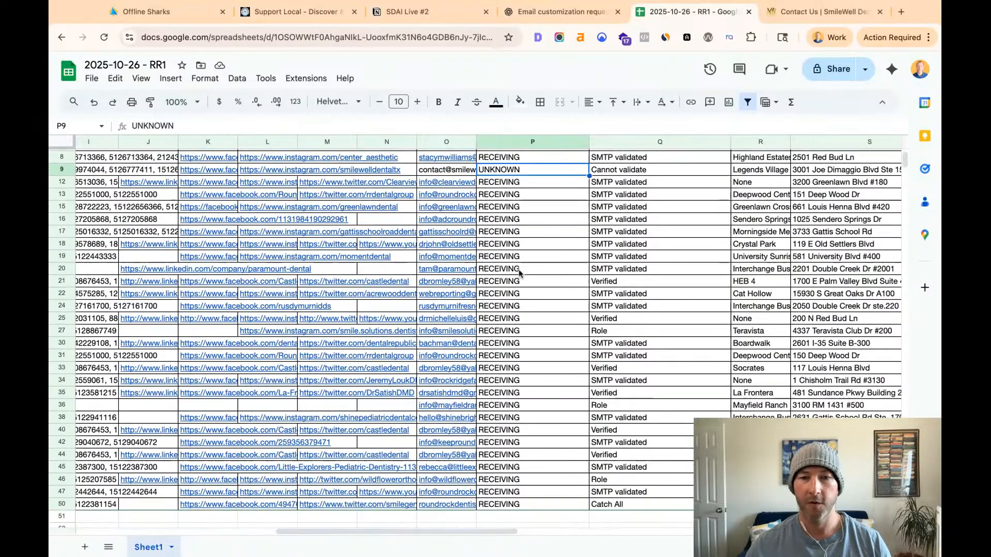
{"action": "scroll", "coordinate": [520, 272], "scroll_direction": "up", "scroll_amount": 3}
{"action": "scroll", "coordinate": [516, 272], "scroll_direction": "left", "scroll_amount": 6}
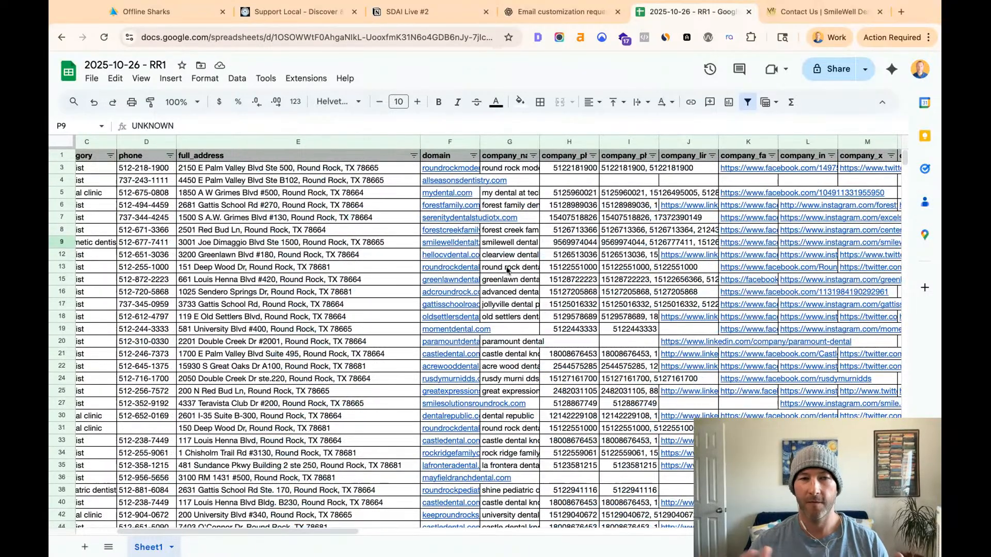
{"action": "left_click", "coordinate": [278, 230]}
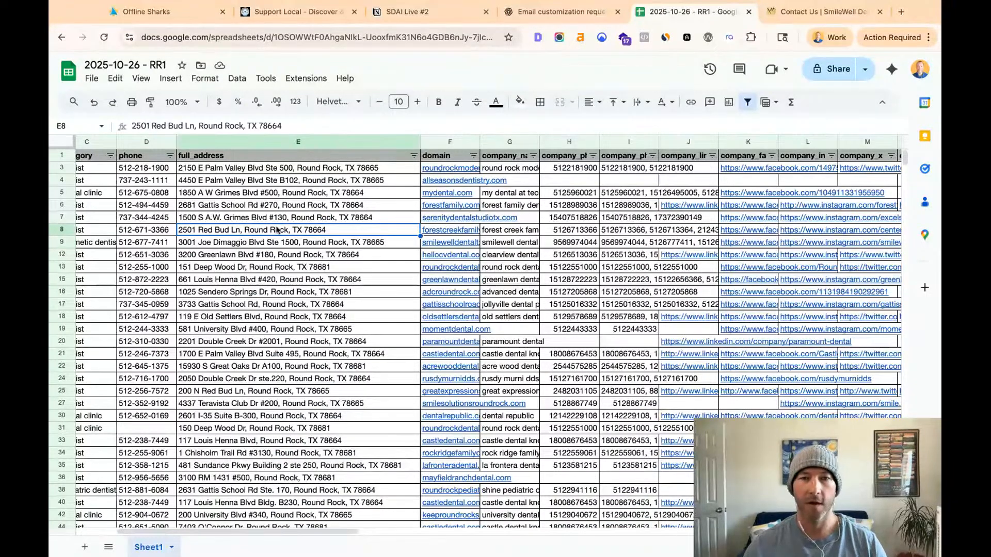
{"action": "scroll", "coordinate": [279, 227], "scroll_direction": "left", "scroll_amount": 3}
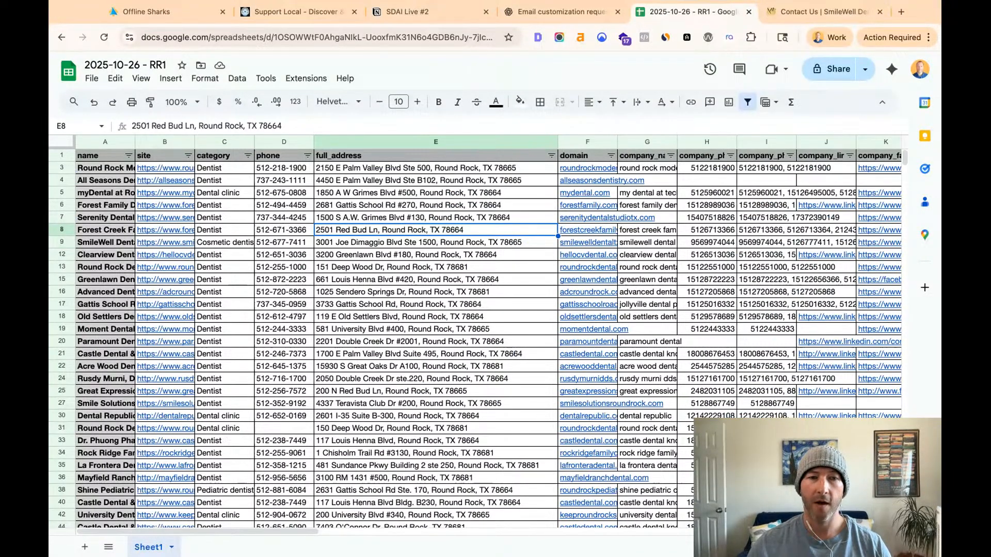
{"action": "left_click", "coordinate": [282, 429]}
{"action": "scroll", "coordinate": [346, 426], "scroll_direction": "down", "scroll_amount": 2}
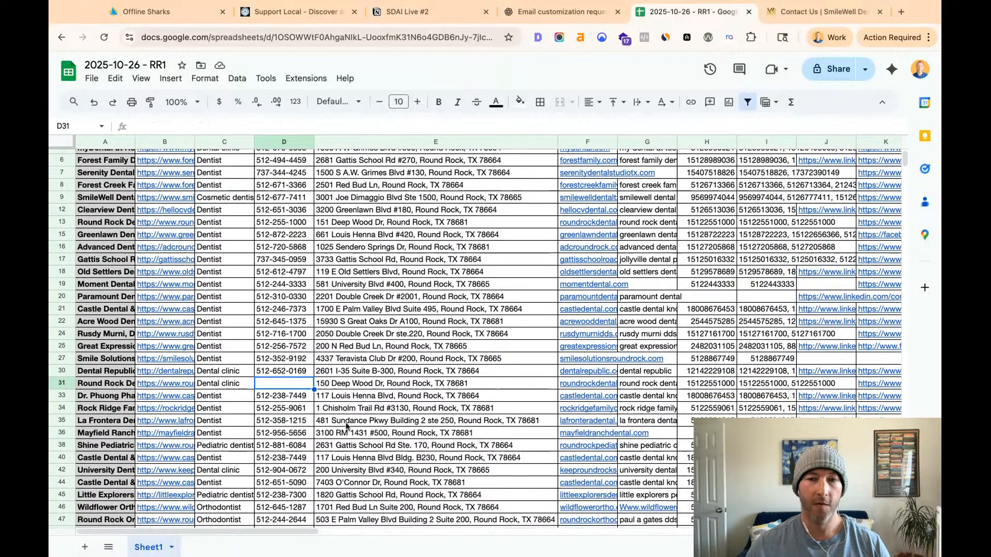
{"action": "scroll", "coordinate": [346, 426], "scroll_direction": "right", "scroll_amount": 10}
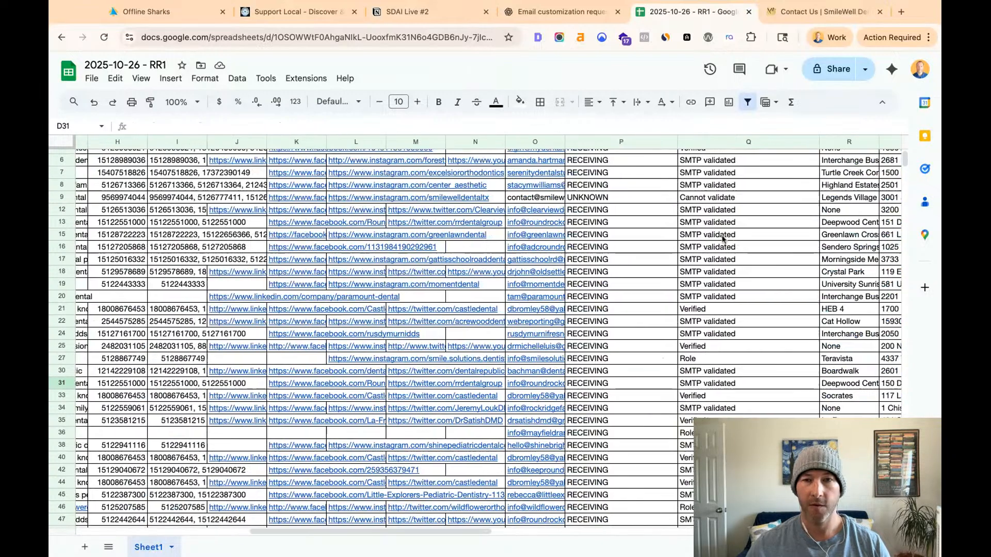
- Review the addresses listed in the email column's filter values and close the filter without applying it
{"action": "scroll", "coordinate": [346, 426], "scroll_direction": "up", "scroll_amount": 3}
{"action": "left_click", "coordinate": [557, 155]}
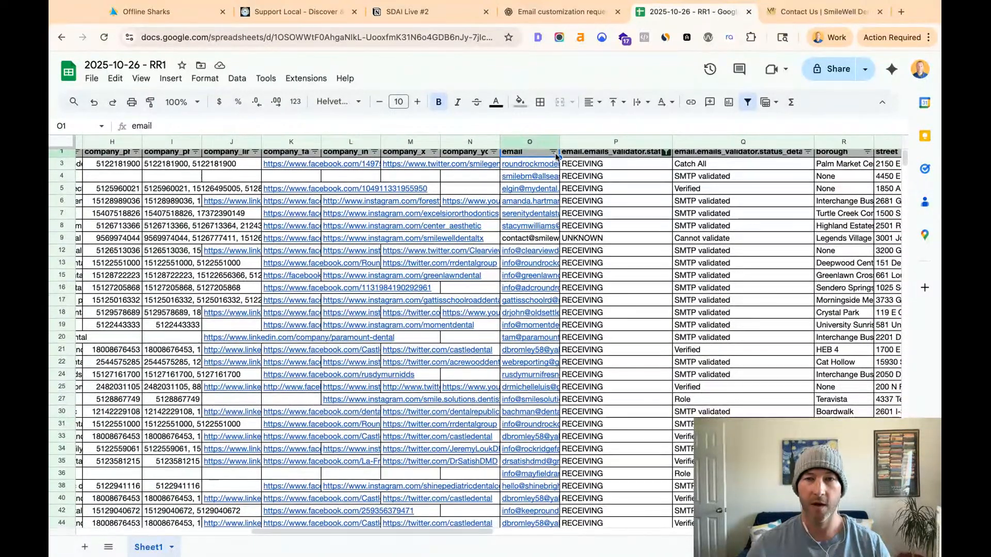
{"action": "left_click", "coordinate": [552, 153]}
{"action": "left_click", "coordinate": [553, 153]}
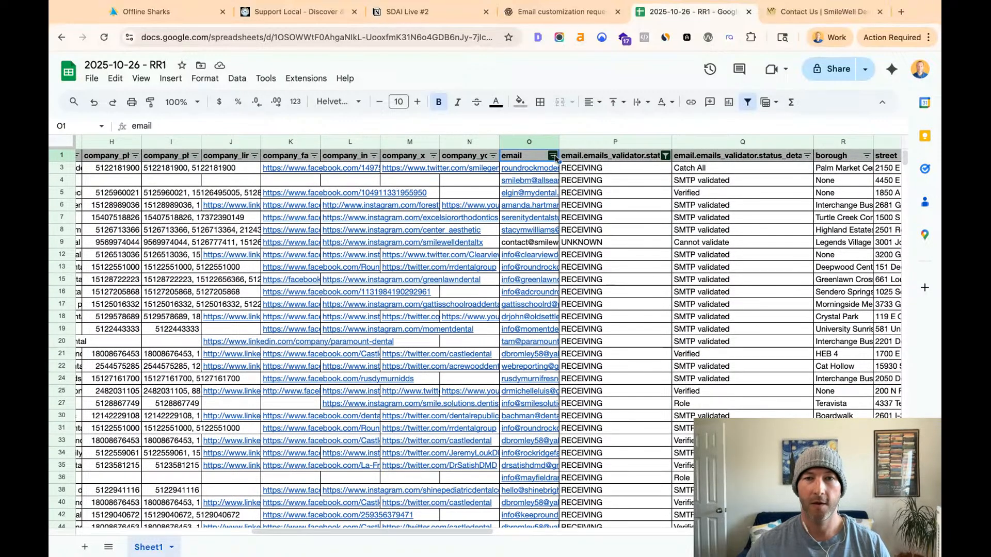
{"action": "left_click", "coordinate": [553, 154]}
{"action": "scroll", "coordinate": [500, 372], "scroll_direction": "down", "scroll_amount": 10}
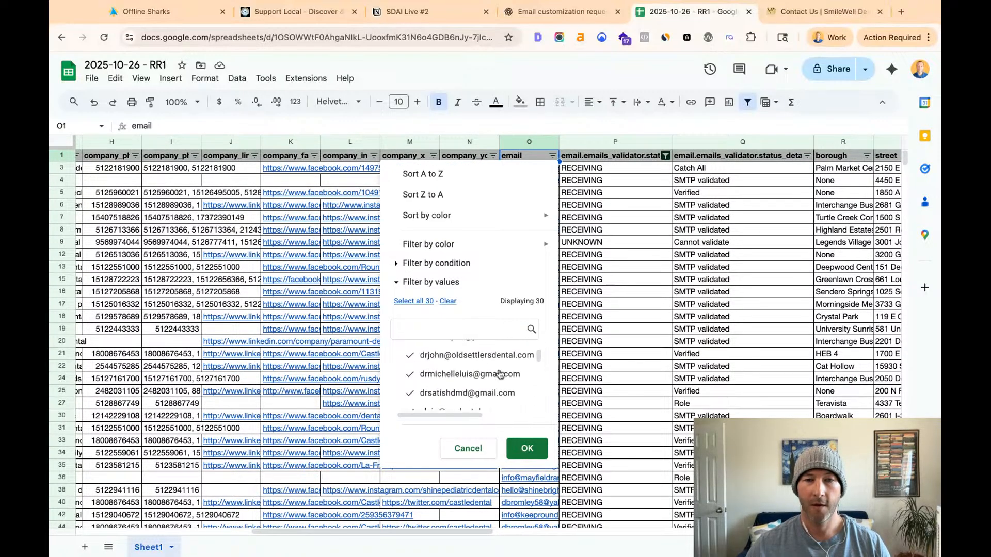
{"action": "scroll", "coordinate": [500, 373], "scroll_direction": "up", "scroll_amount": 5}
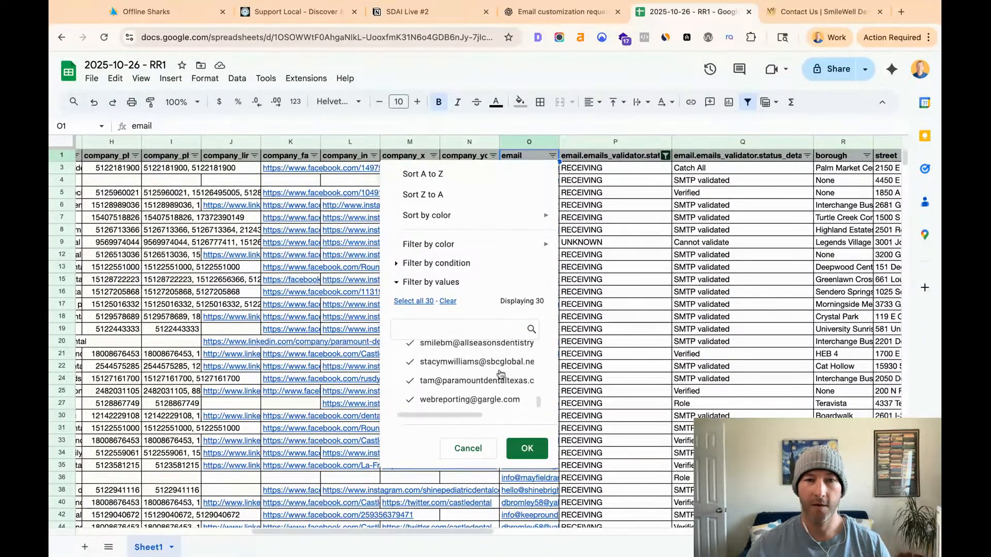
{"action": "scroll", "coordinate": [465, 379], "scroll_direction": "up", "scroll_amount": 5}
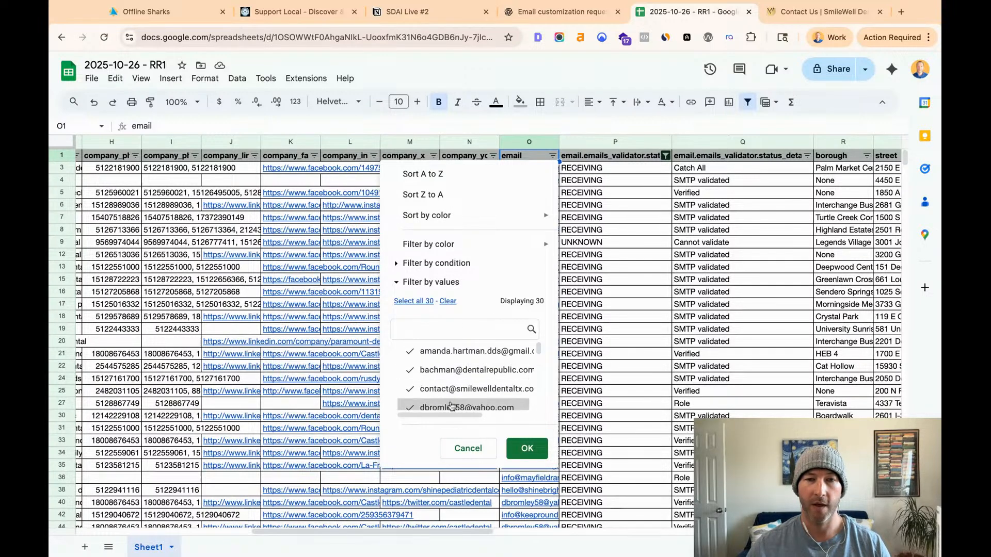
{"action": "left_click", "coordinate": [468, 449]}
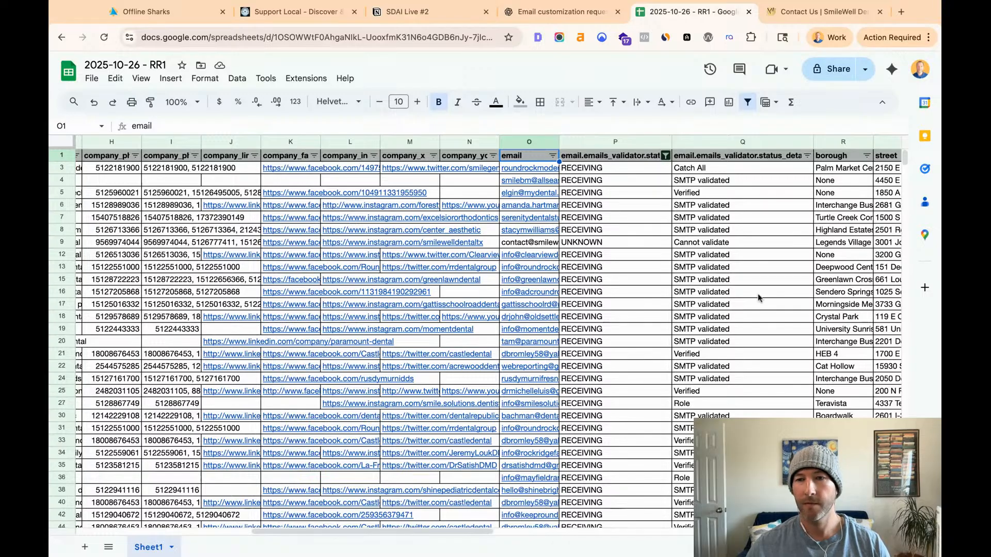
- Open the Remove duplicates dialog for the sheet data and mark the data as having a header row
{"action": "key", "text": "super+a"}
{"action": "left_click", "coordinate": [733, 281]}
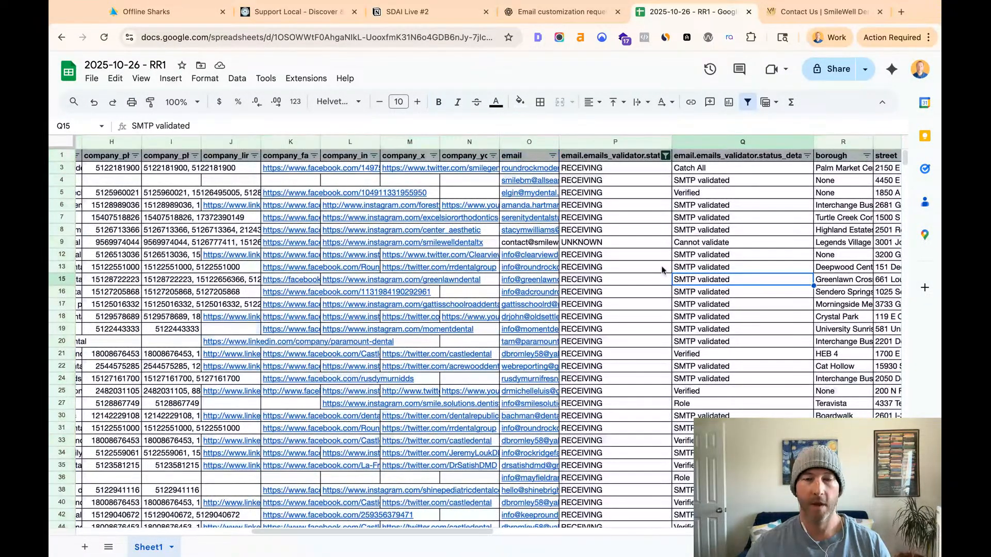
{"action": "left_click", "coordinate": [238, 79]}
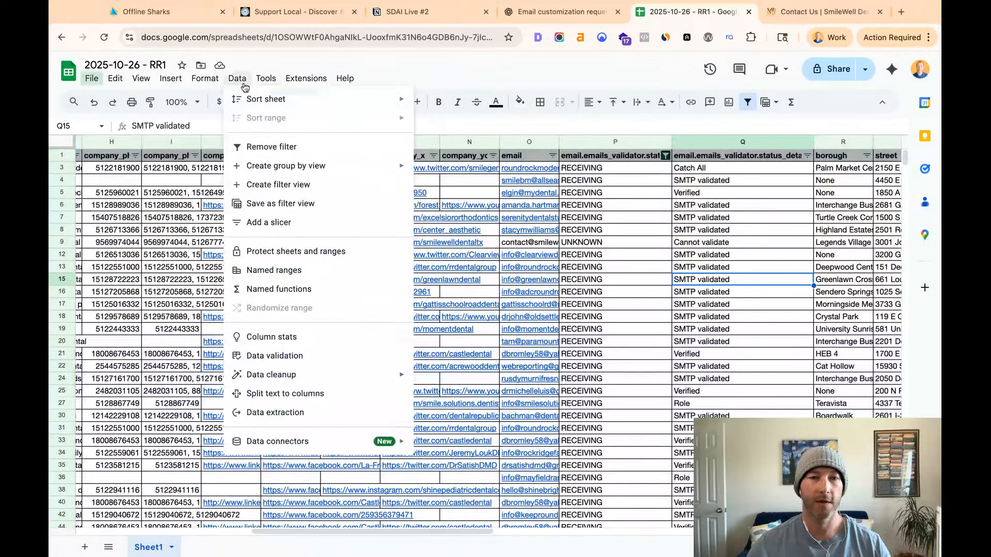
{"action": "mouse_move", "coordinate": [277, 374]}
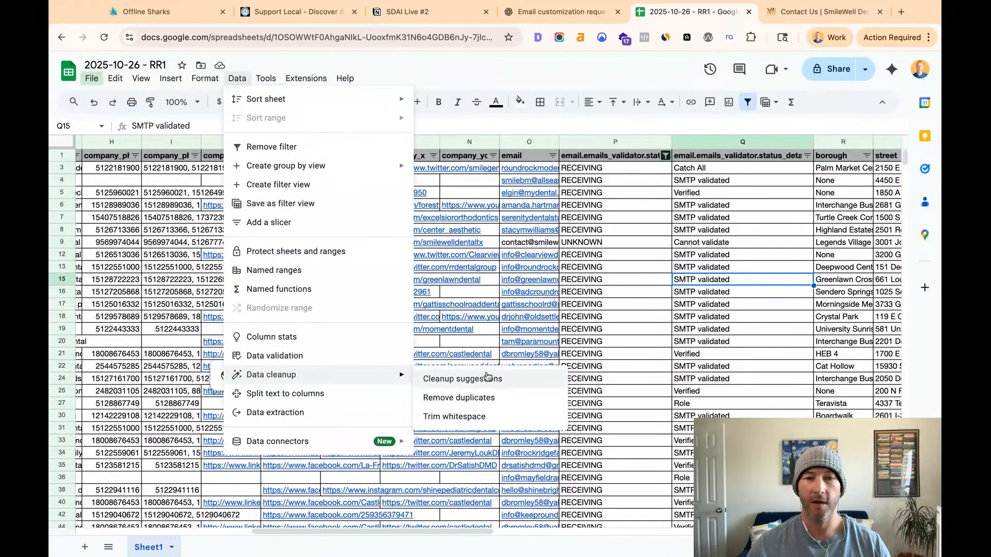
{"action": "left_click", "coordinate": [460, 398]}
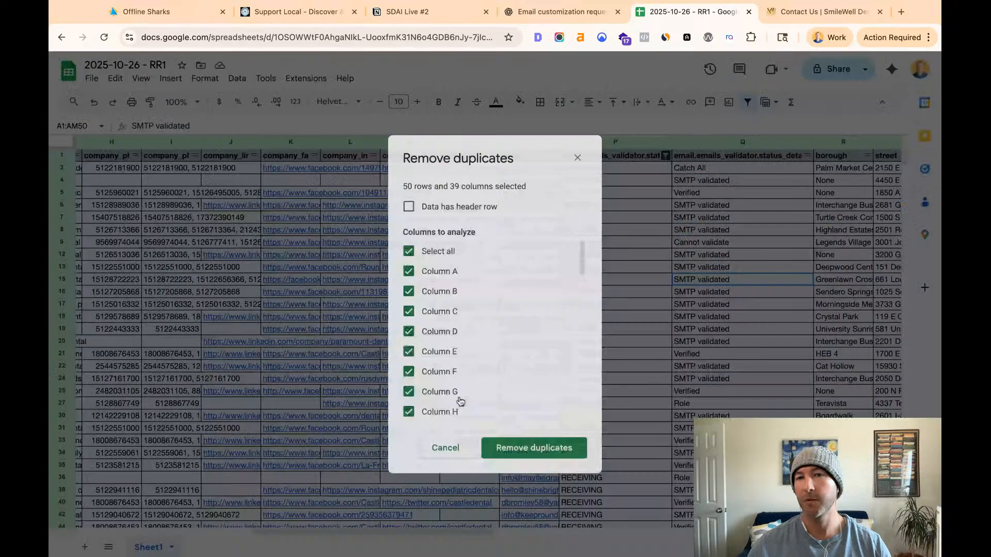
{"action": "left_click", "coordinate": [408, 208]}
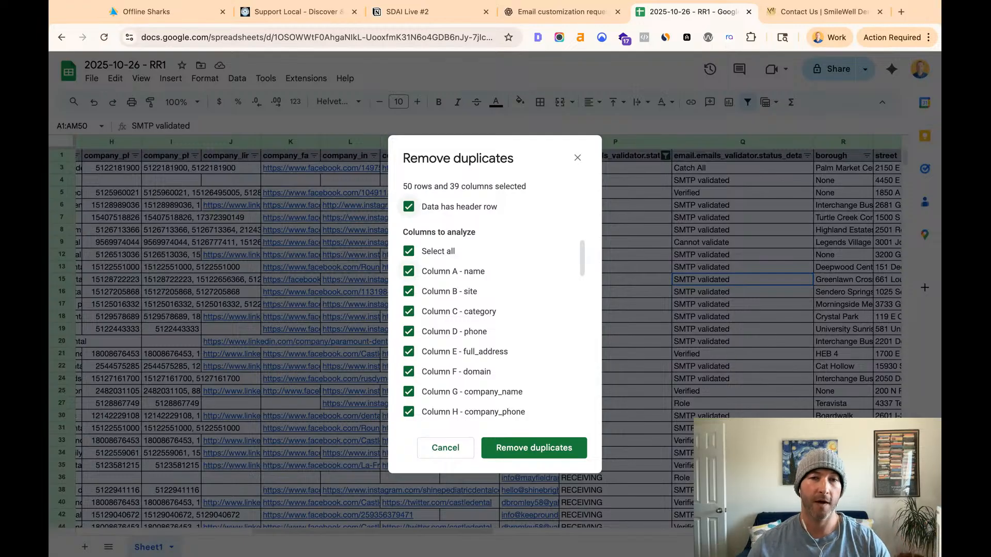
- Limit the duplicate analysis to Column A - name, remove the duplicates and dismiss the result message
{"action": "left_click", "coordinate": [408, 252]}
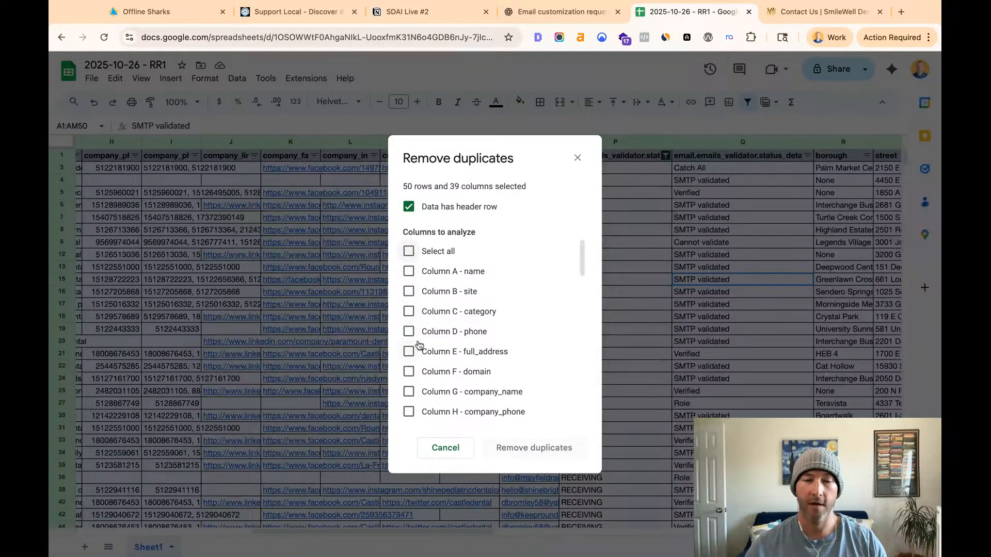
{"action": "scroll", "coordinate": [414, 345], "scroll_direction": "down", "scroll_amount": 1}
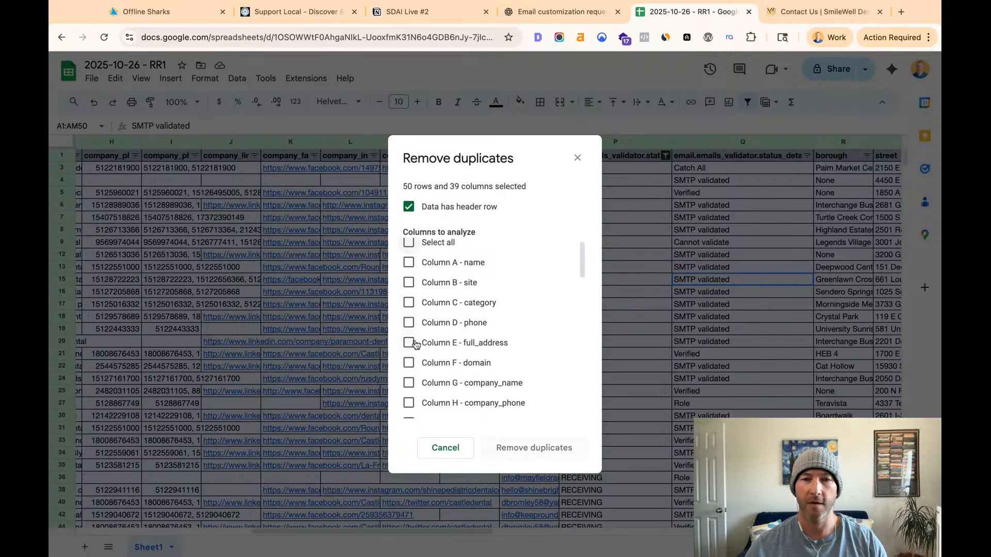
{"action": "left_click", "coordinate": [411, 344]}
{"action": "left_click", "coordinate": [410, 345]}
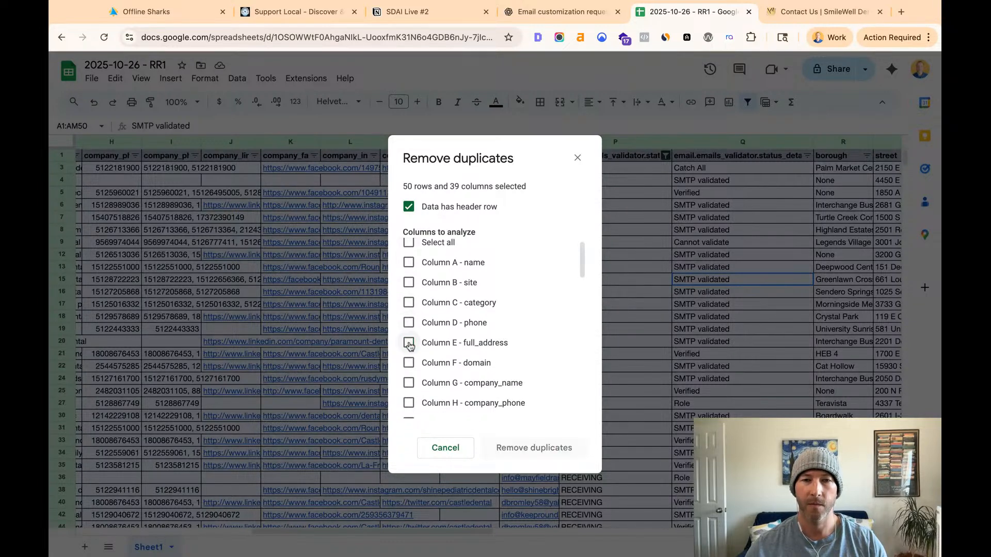
{"action": "left_click", "coordinate": [409, 263]}
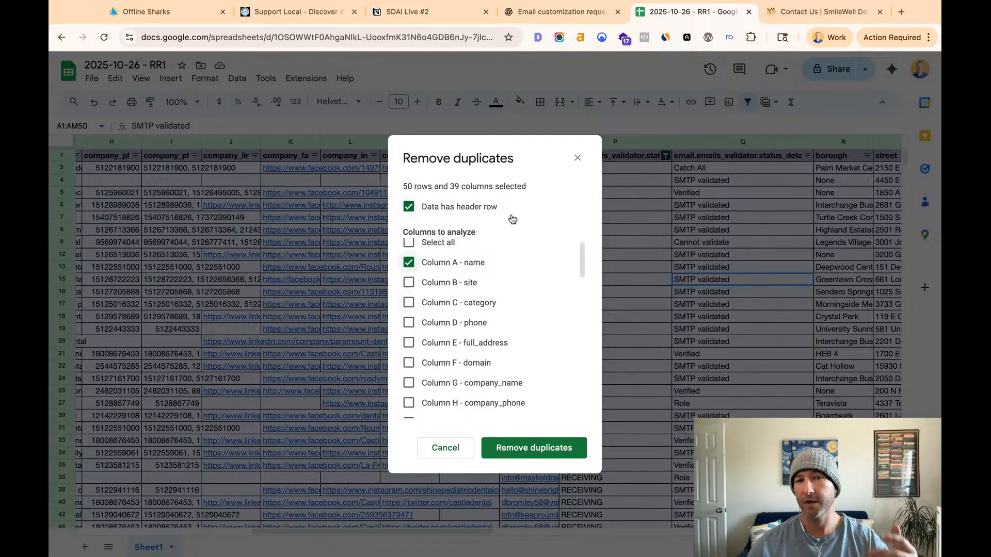
{"action": "left_click", "coordinate": [549, 448]}
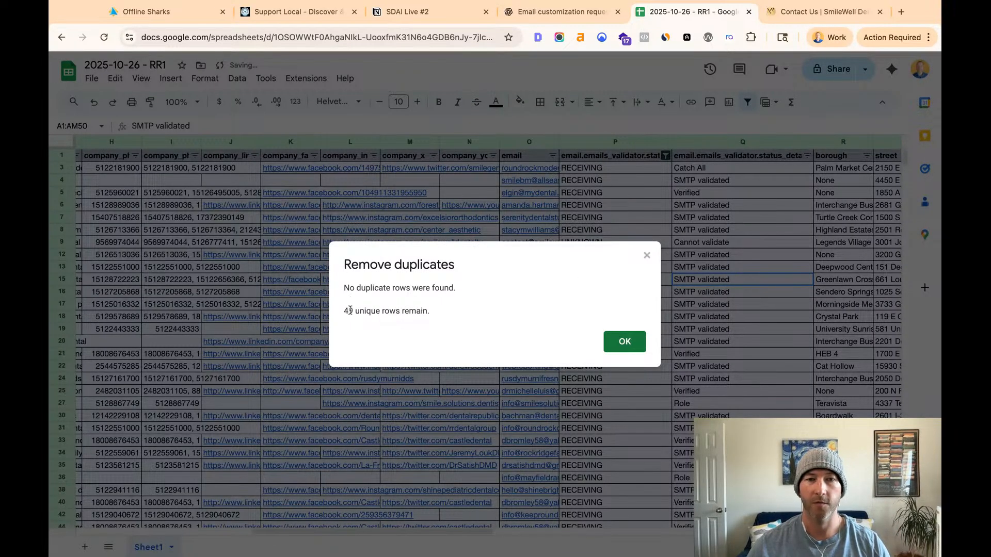
{"action": "triple_click", "coordinate": [350, 310]}
{"action": "left_click", "coordinate": [624, 341]}
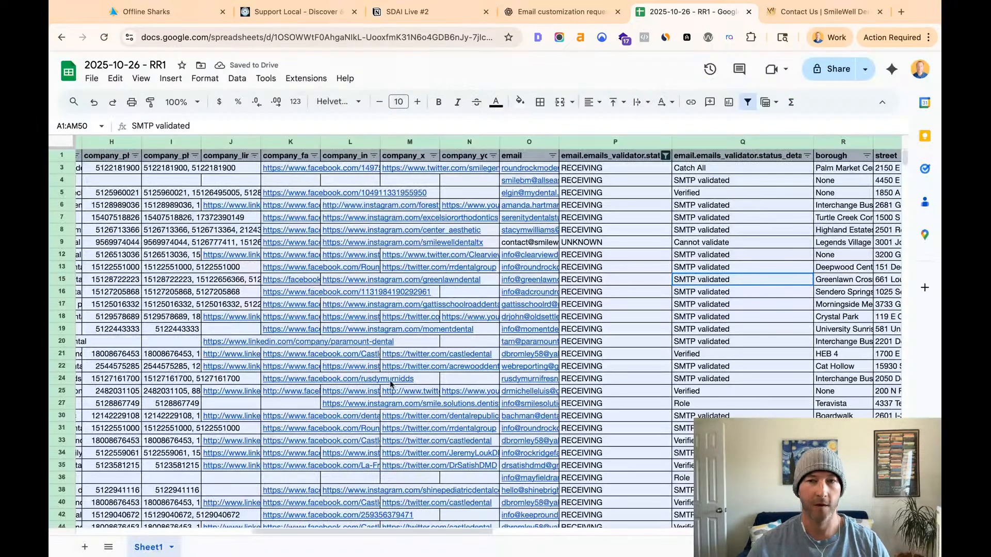
- Return to the first columns of the lead list, look over the rows and reload the RR1 spreadsheet
{"action": "left_click", "coordinate": [605, 368]}
{"action": "scroll", "coordinate": [543, 370], "scroll_direction": "left", "scroll_amount": 10}
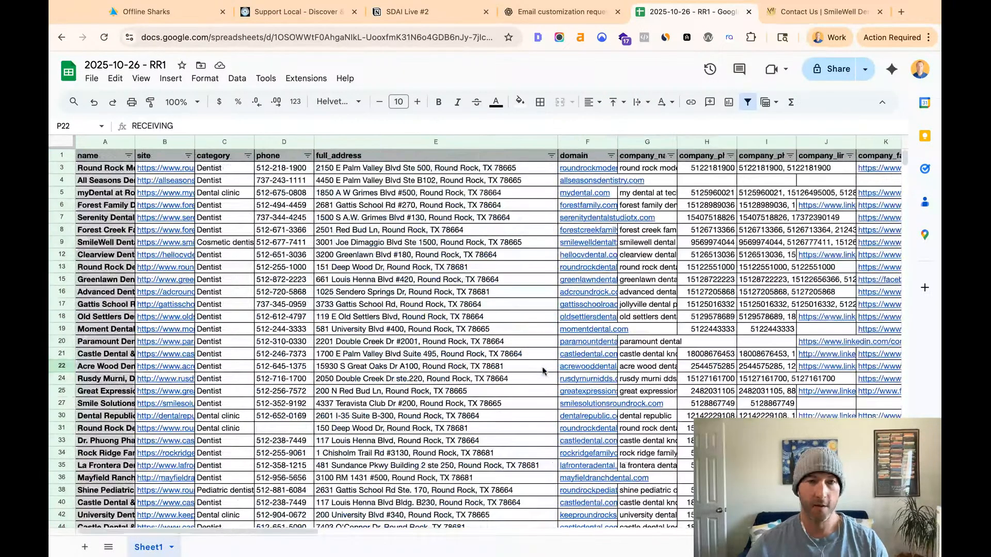
{"action": "left_click", "coordinate": [493, 343]}
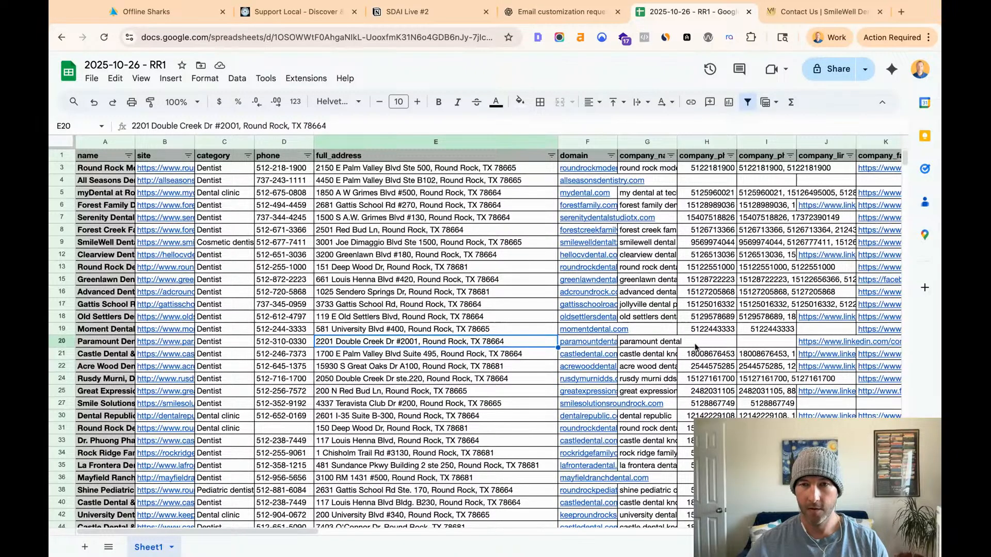
{"action": "scroll", "coordinate": [451, 350], "scroll_direction": "down", "scroll_amount": 1}
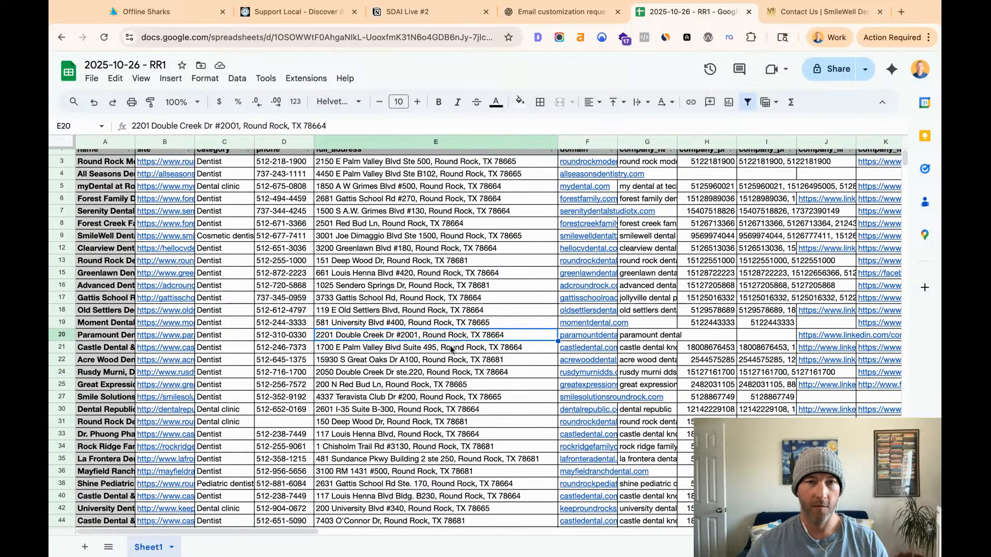
{"action": "key", "text": "ctrl+a"}
{"action": "scroll", "coordinate": [452, 350], "scroll_direction": "up", "scroll_amount": 1}
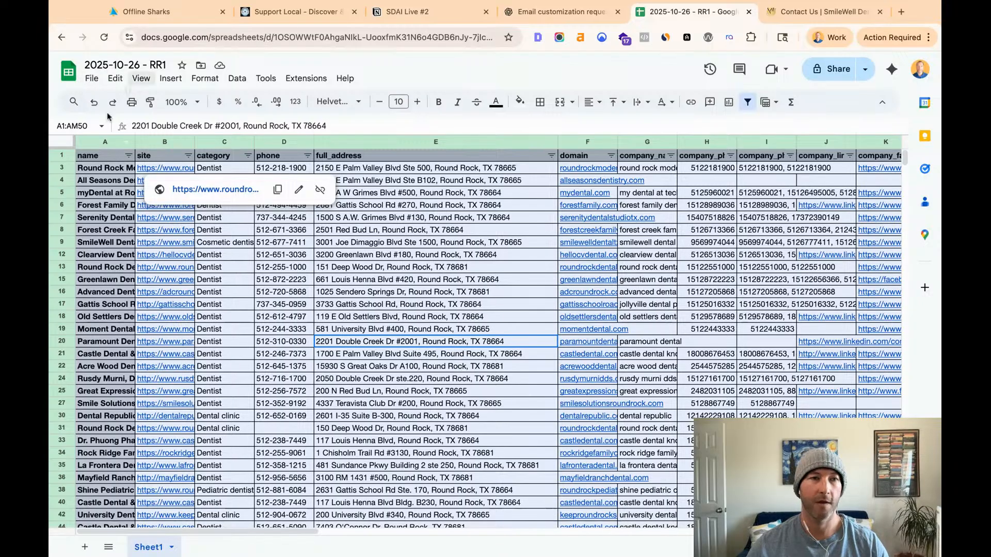
{"action": "left_click", "coordinate": [287, 231]}
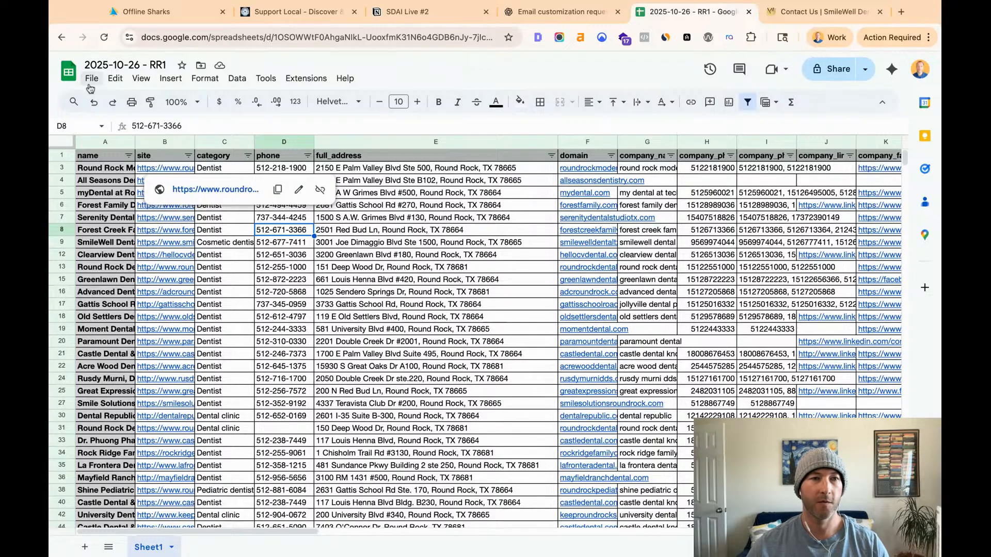
{"action": "left_click", "coordinate": [105, 37]}
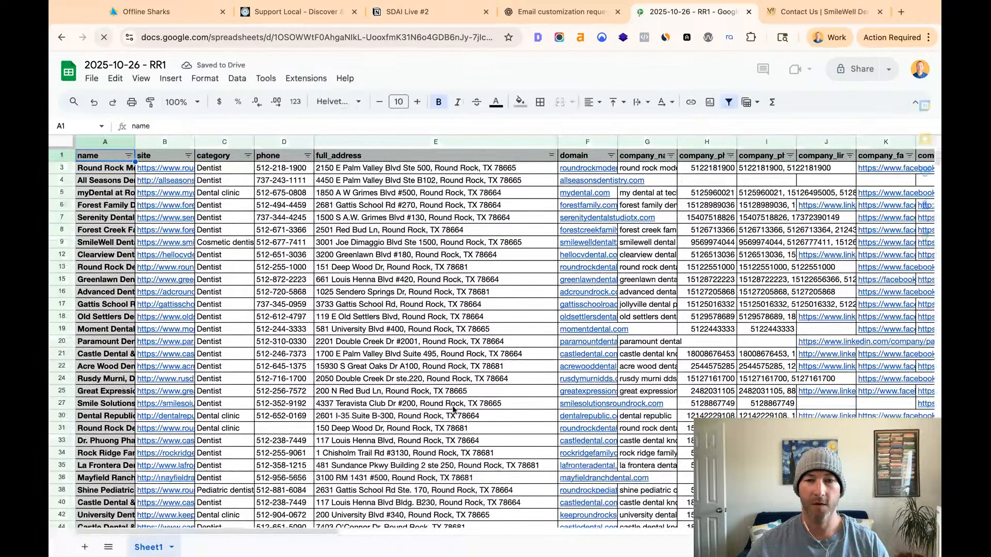
- Download the 2025-10-26 - RR1 sheet as a Comma Separated Values (.csv) file
{"action": "left_click", "coordinate": [92, 78]}
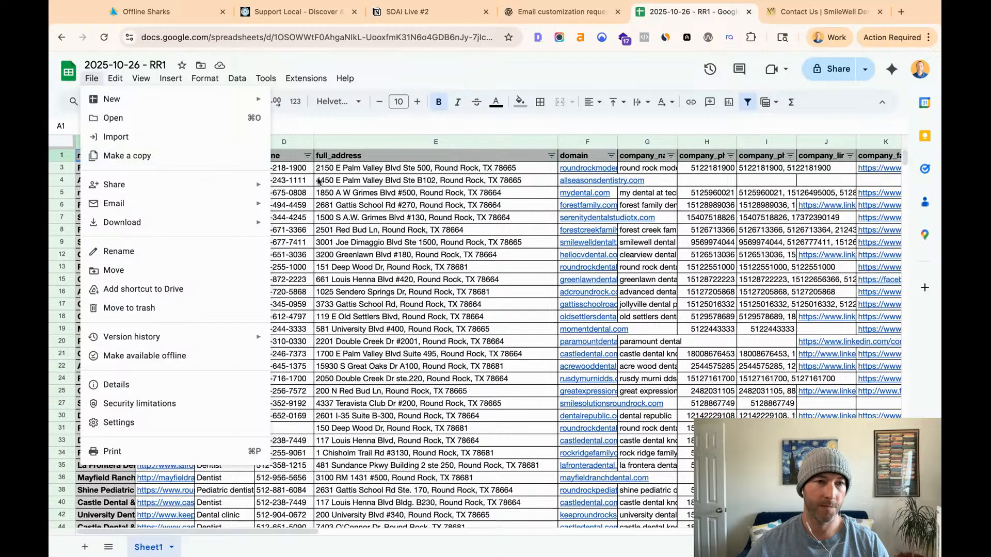
{"action": "mouse_move", "coordinate": [257, 189]}
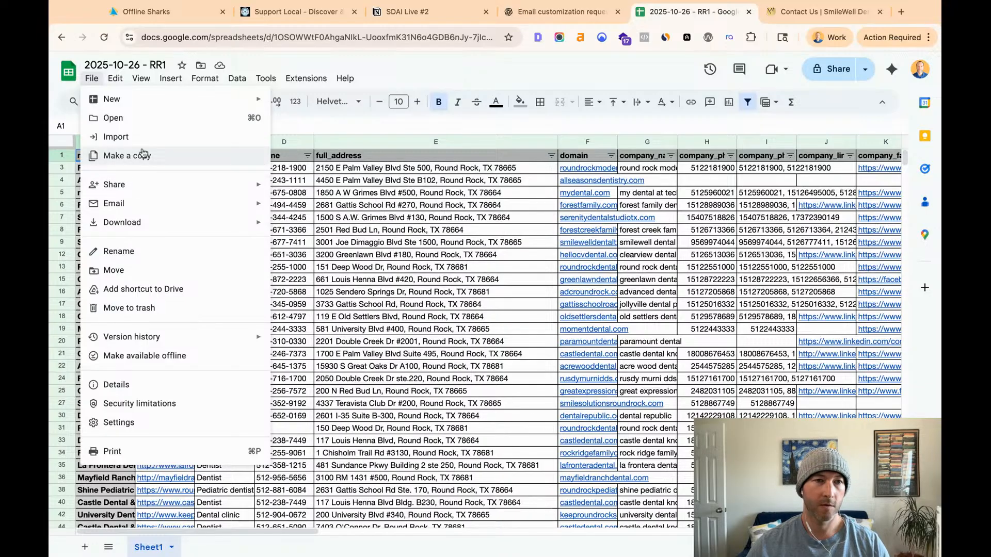
{"action": "mouse_move", "coordinate": [228, 222]}
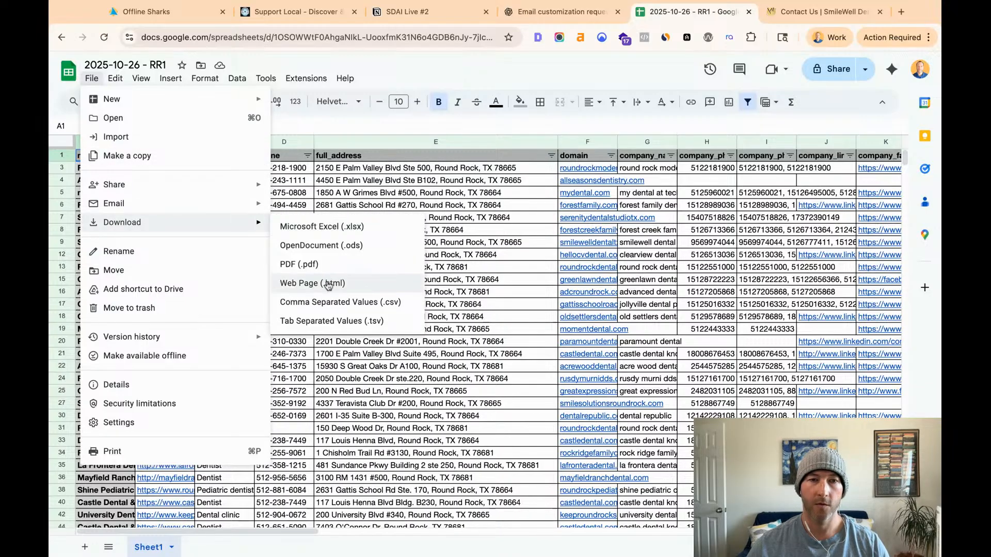
{"action": "left_click", "coordinate": [344, 306]}
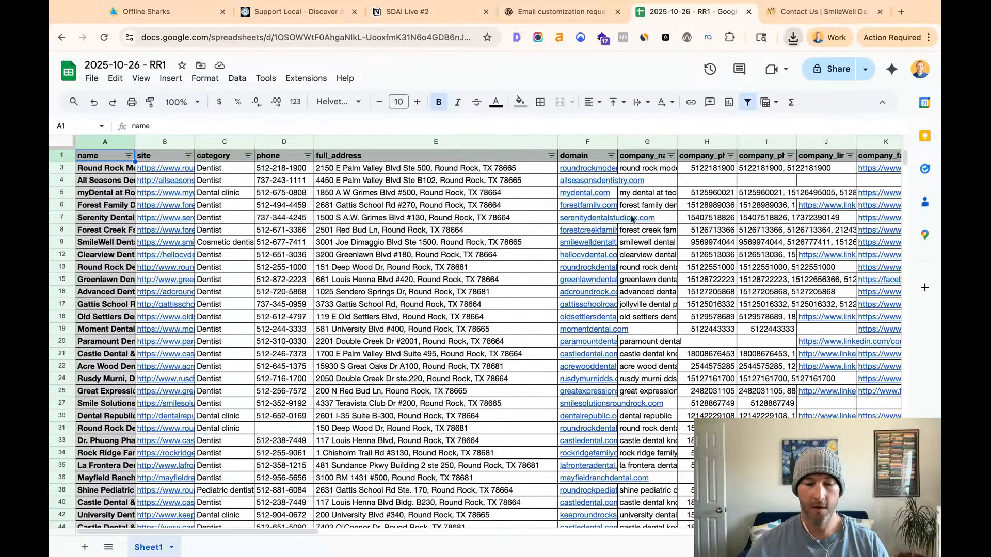
{"action": "mouse_move", "coordinate": [633, 220]}
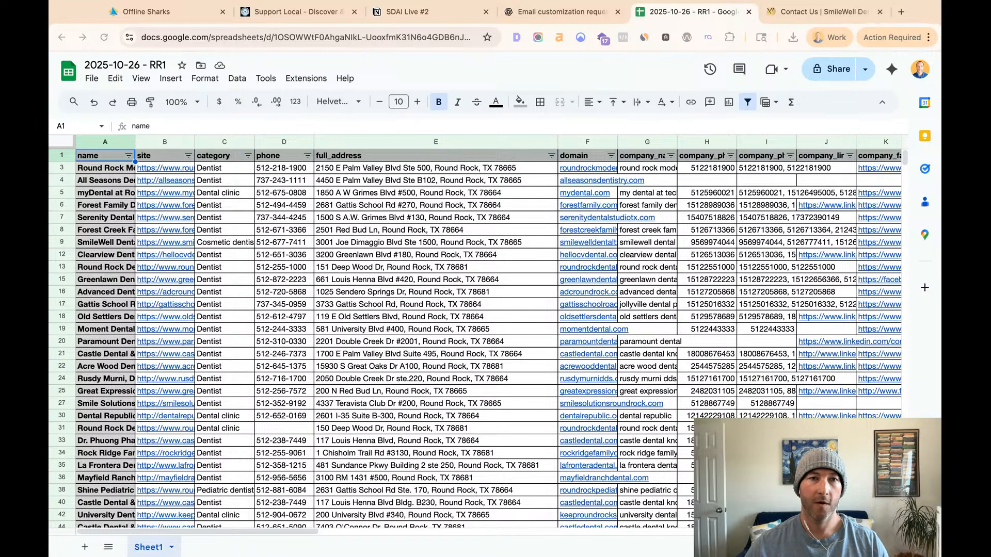
- Glance at the Round Rock Businesses site, switch to the HighLevel account and start a Contacts import, continuing to the file upload stage
{"action": "left_click", "coordinate": [283, 11]}
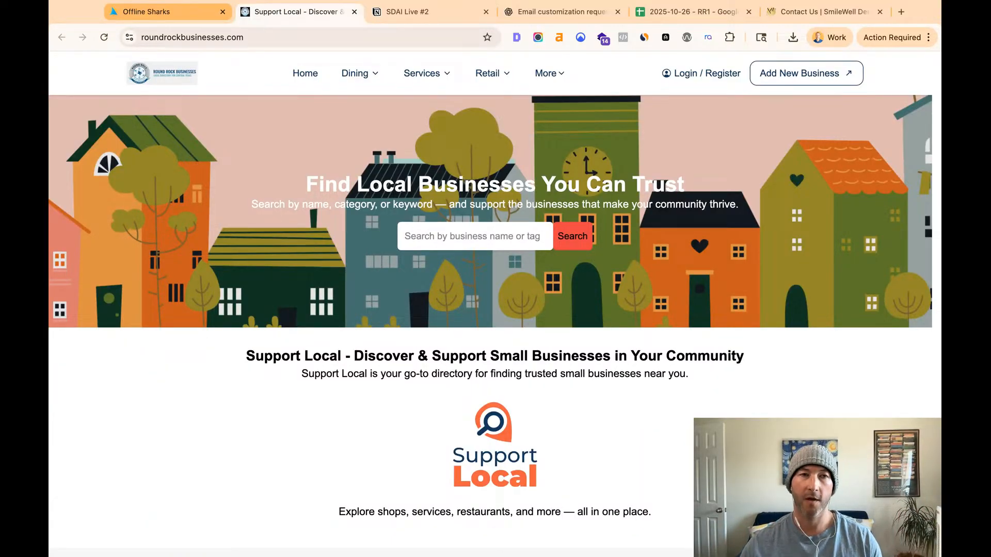
{"action": "left_click", "coordinate": [170, 12]}
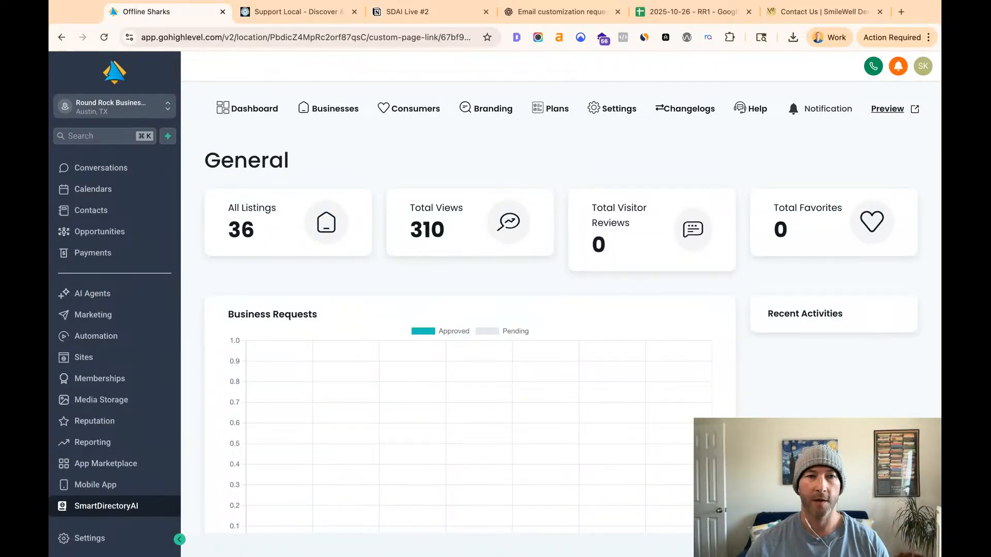
{"action": "left_click", "coordinate": [143, 219]}
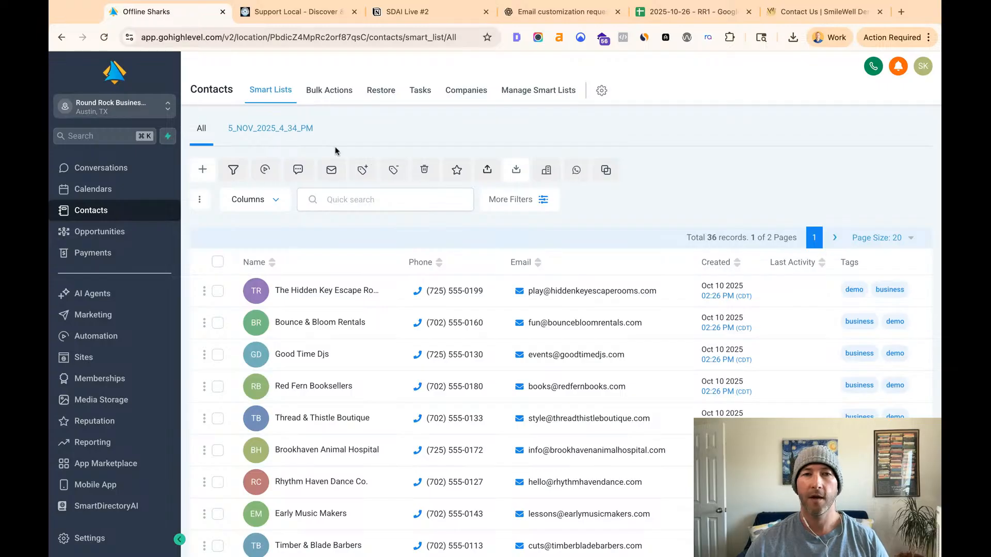
{"action": "left_click", "coordinate": [516, 172]}
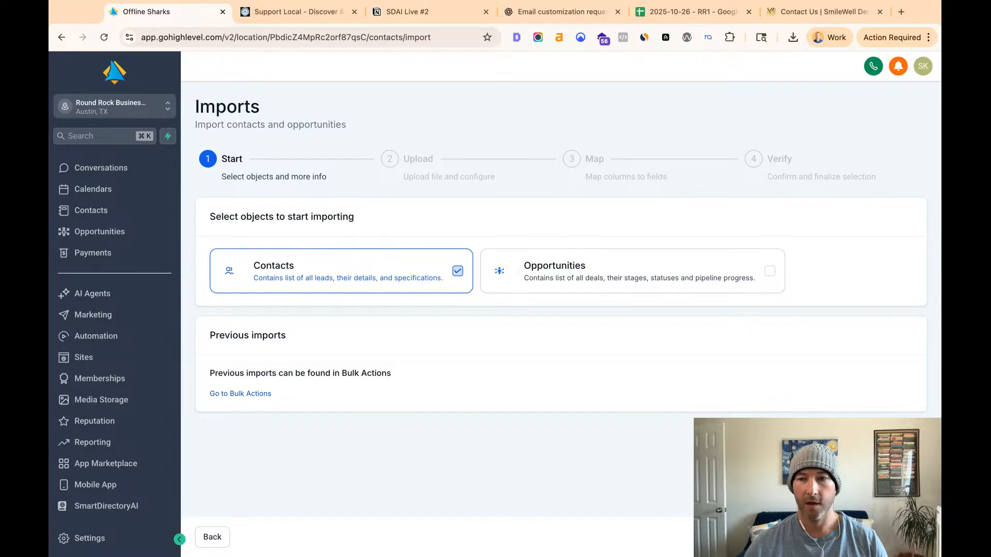
{"action": "left_click", "coordinate": [910, 537]}
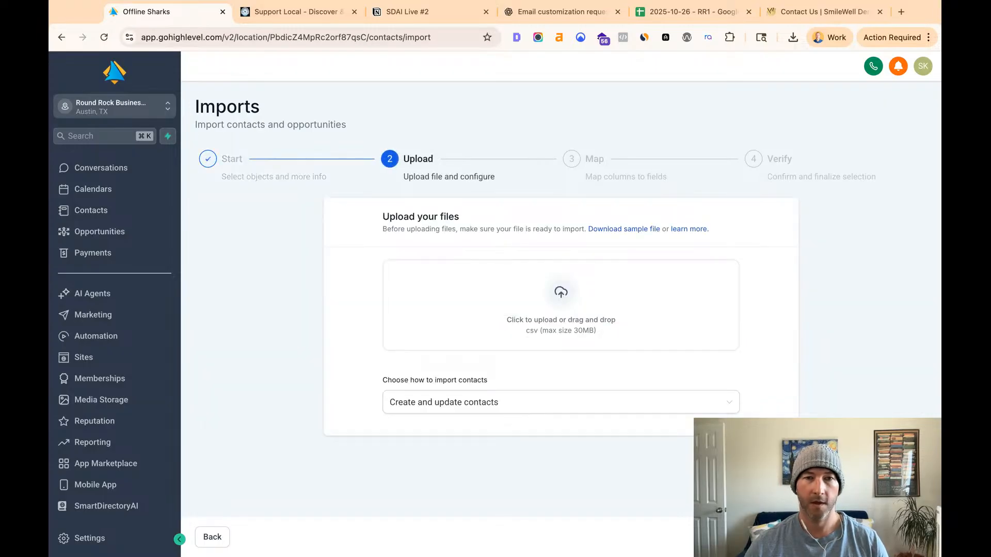
- Upload 2025-10-26 - RR1 - Sheet1.csv, set the import mode to Create contacts and continue to column mapping
{"action": "left_click", "coordinate": [534, 302]}
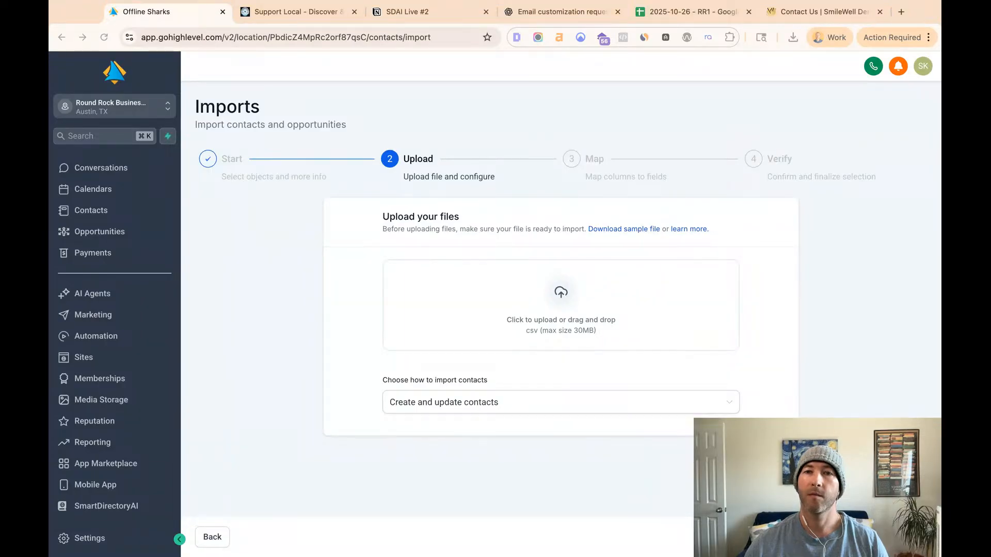
{"action": "left_click", "coordinate": [451, 356]}
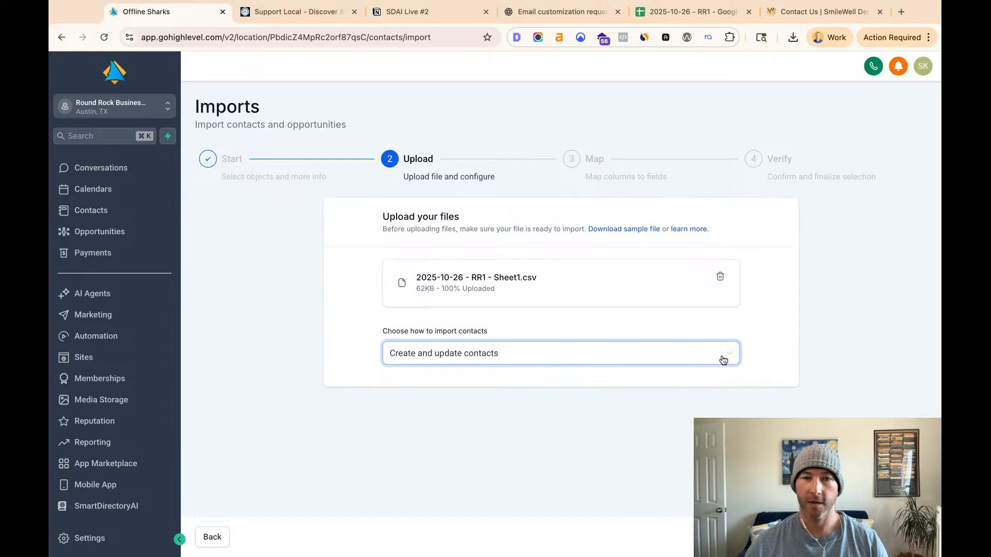
{"action": "left_click", "coordinate": [728, 355]}
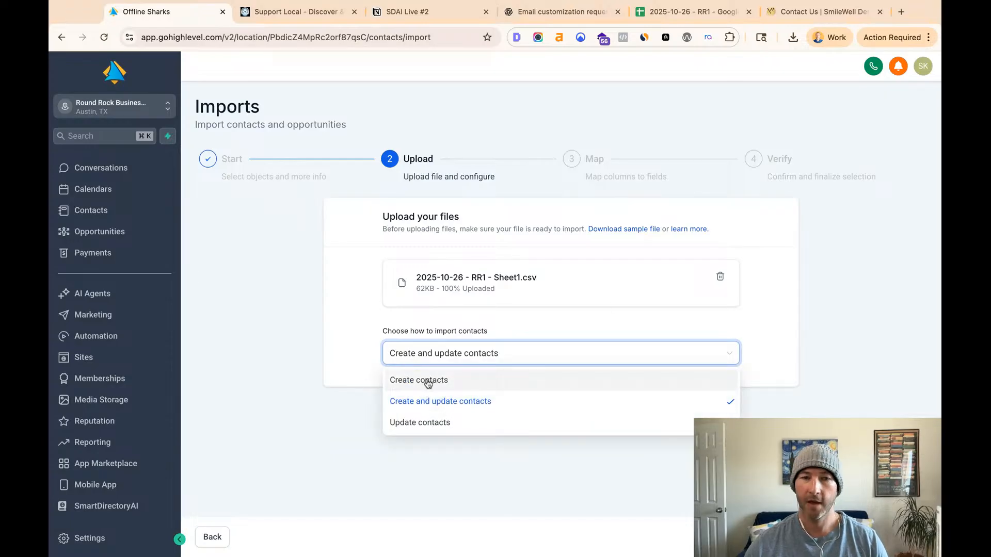
{"action": "left_click", "coordinate": [405, 384]}
{"action": "left_click", "coordinate": [911, 538]}
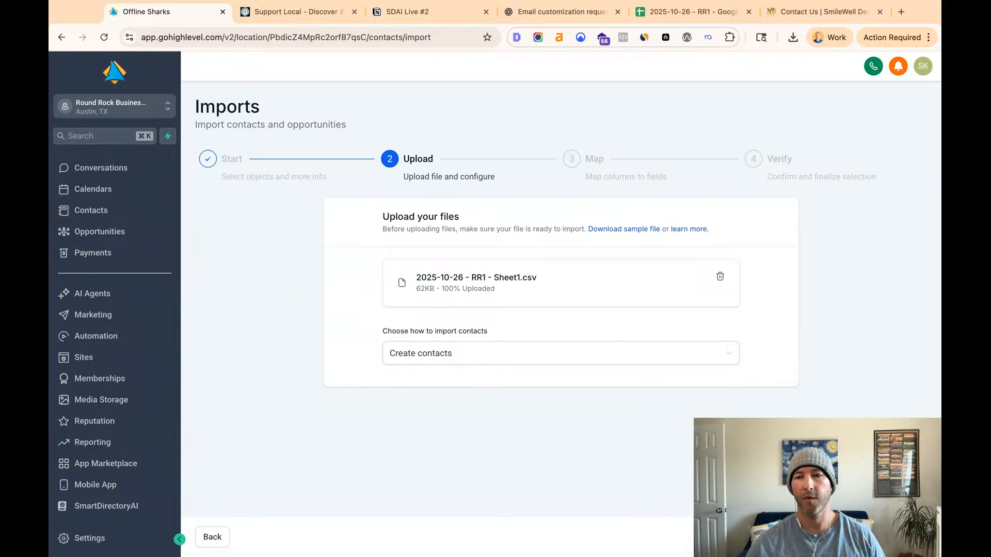
{"action": "left_click", "coordinate": [594, 158]}
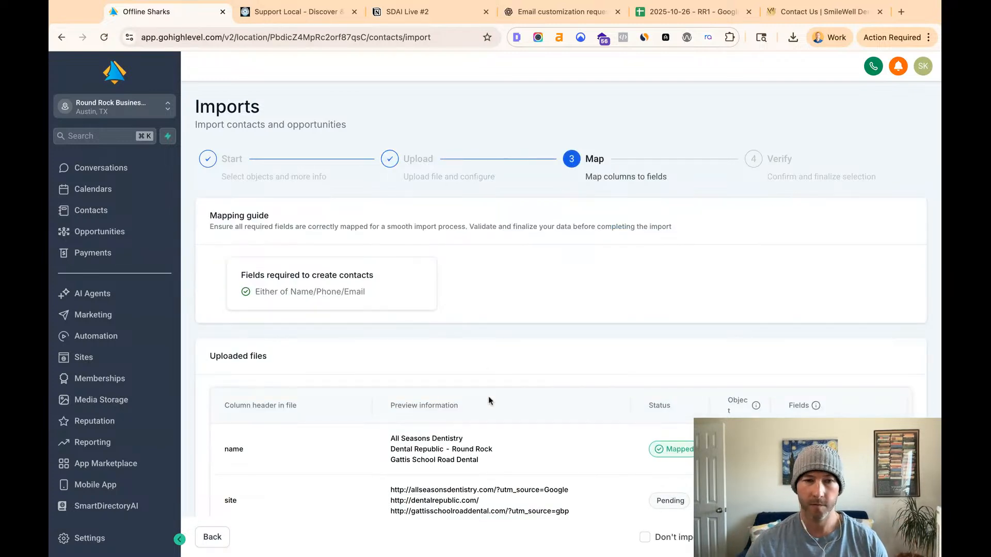
- Review the column-mapping instructions under Adding the Businesses (Prospects) in the SDAI Live #2 Notion notes, then return to the HighLevel import
{"action": "left_click", "coordinate": [430, 11]}
{"action": "scroll", "coordinate": [490, 365], "scroll_direction": "down", "scroll_amount": 20}
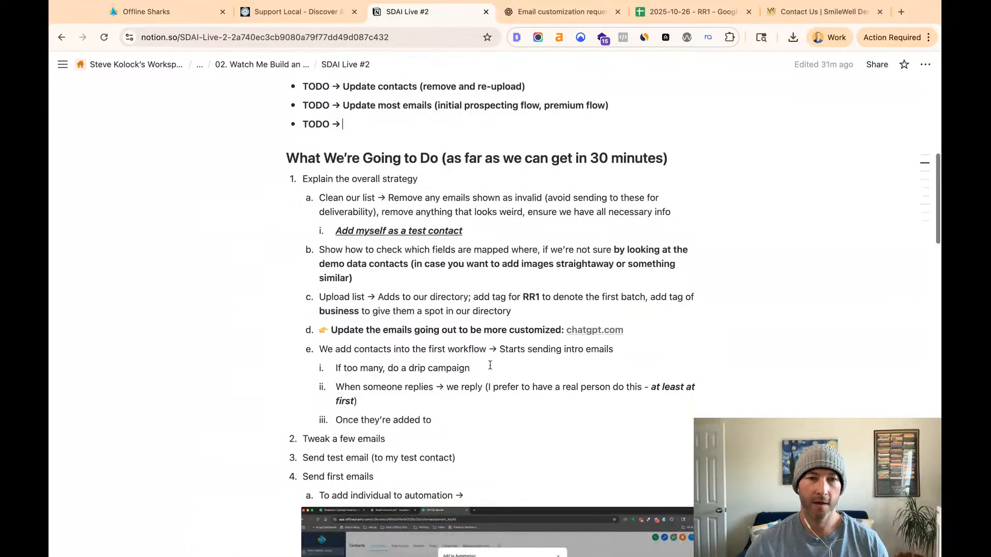
{"action": "scroll", "coordinate": [490, 364], "scroll_direction": "down", "scroll_amount": 8}
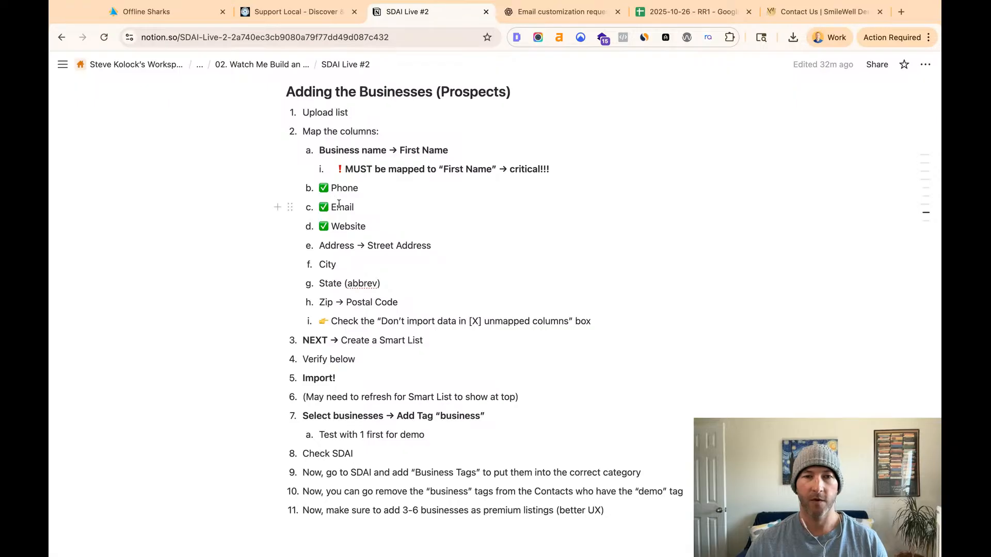
{"action": "left_click", "coordinate": [290, 21]}
{"action": "left_click", "coordinate": [420, 19]}
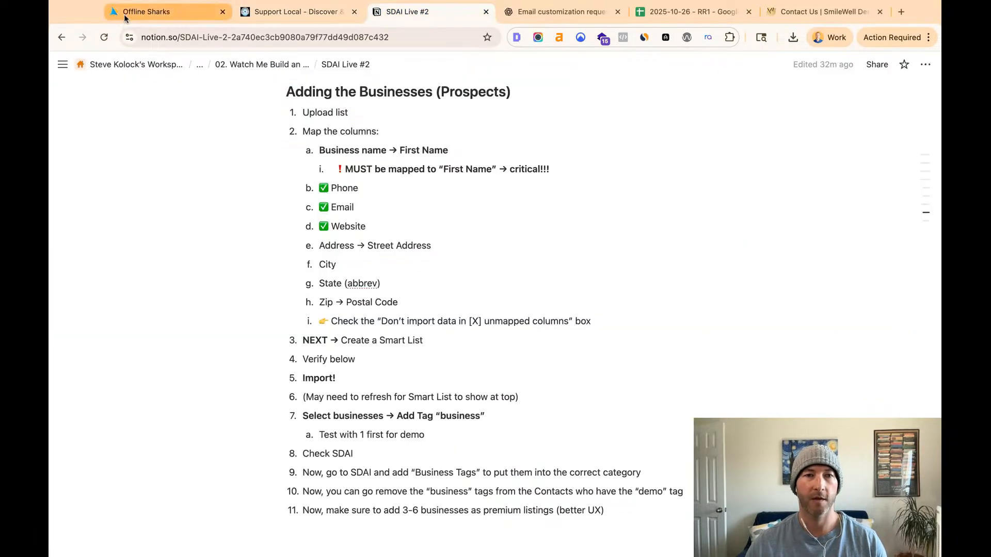
{"action": "left_click", "coordinate": [113, 20]}
- Check the name column's preview values and map the site column to the Website field
{"action": "scroll", "coordinate": [217, 349], "scroll_direction": "down", "scroll_amount": 3}
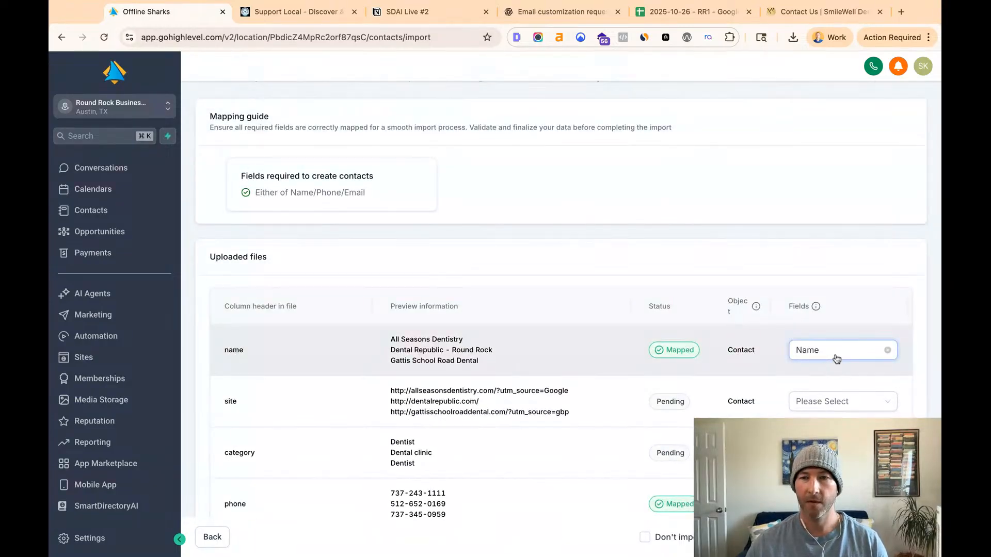
{"action": "triple_click", "coordinate": [390, 342]}
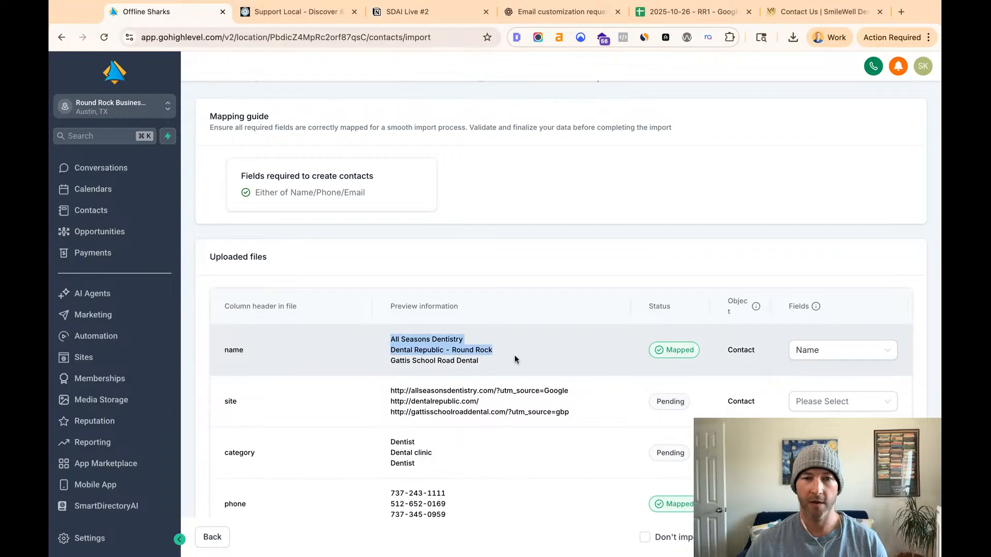
{"action": "left_click", "coordinate": [495, 360]}
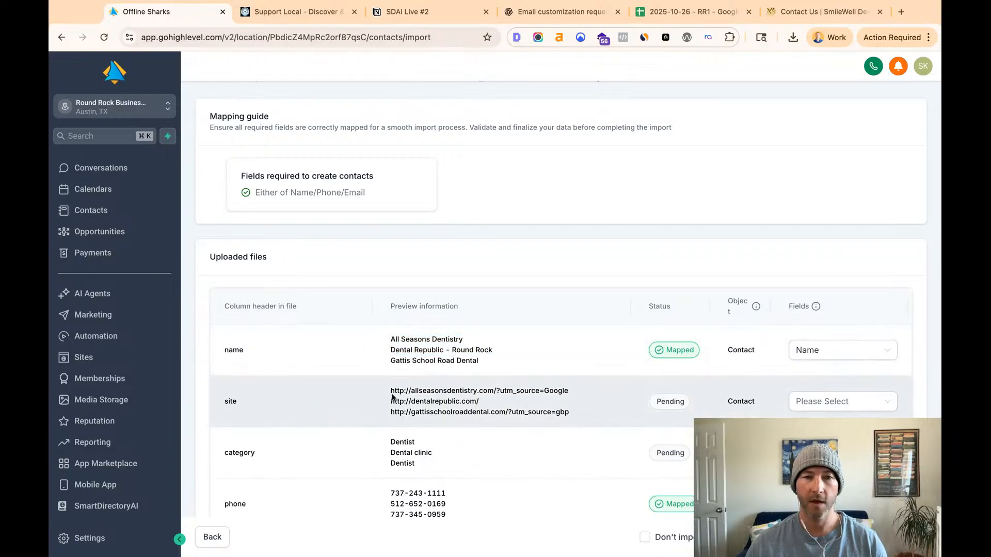
{"action": "left_click", "coordinate": [872, 402]}
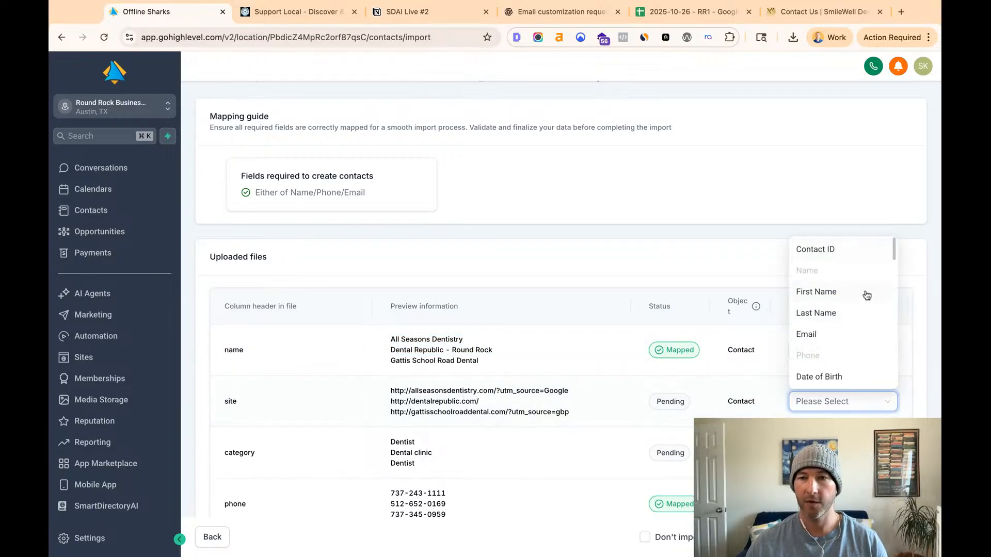
{"action": "scroll", "coordinate": [837, 320], "scroll_direction": "down", "scroll_amount": 3}
{"action": "scroll", "coordinate": [839, 339], "scroll_direction": "down", "scroll_amount": 5}
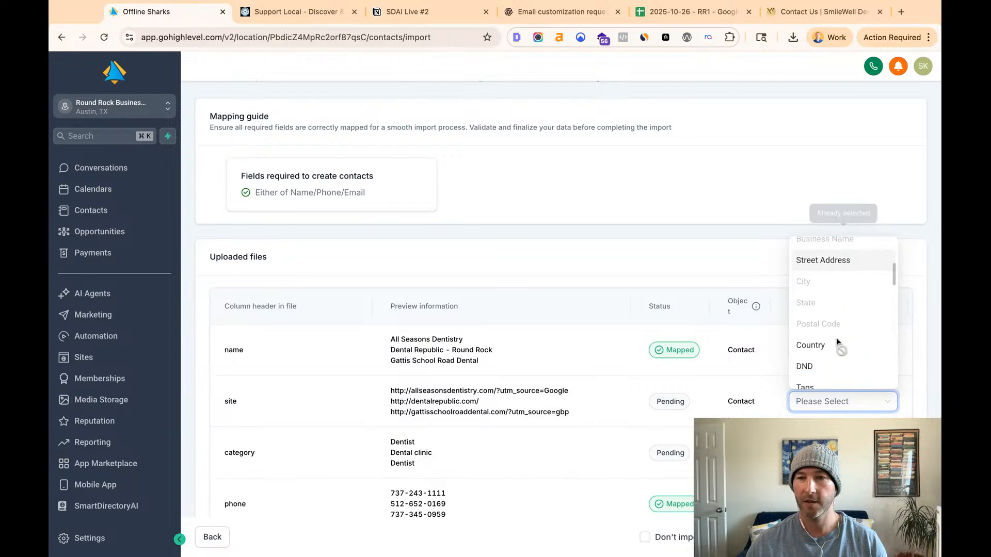
{"action": "left_click", "coordinate": [825, 292]}
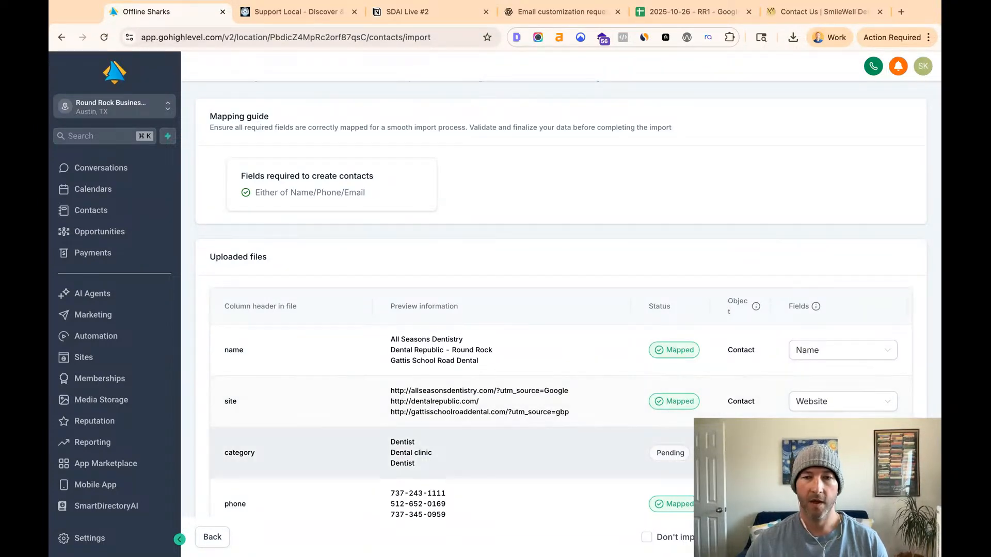
- Check the name, site and phone mappings against the column instructions in the SDAI Live #2 Notion notes, then return to the HighLevel import
{"action": "scroll", "coordinate": [381, 482], "scroll_direction": "down", "scroll_amount": 4}
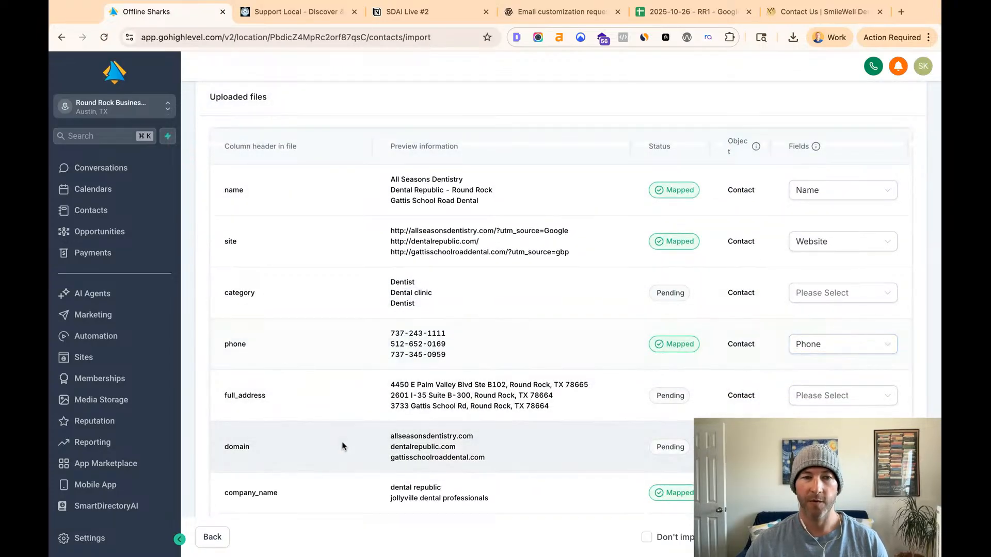
{"action": "left_click", "coordinate": [405, 15]}
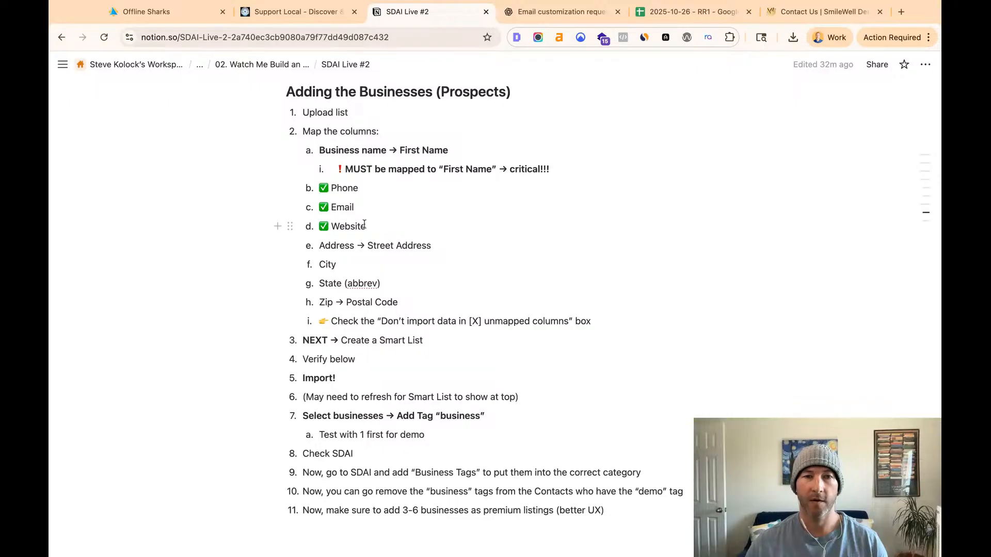
{"action": "left_click", "coordinate": [186, 15]}
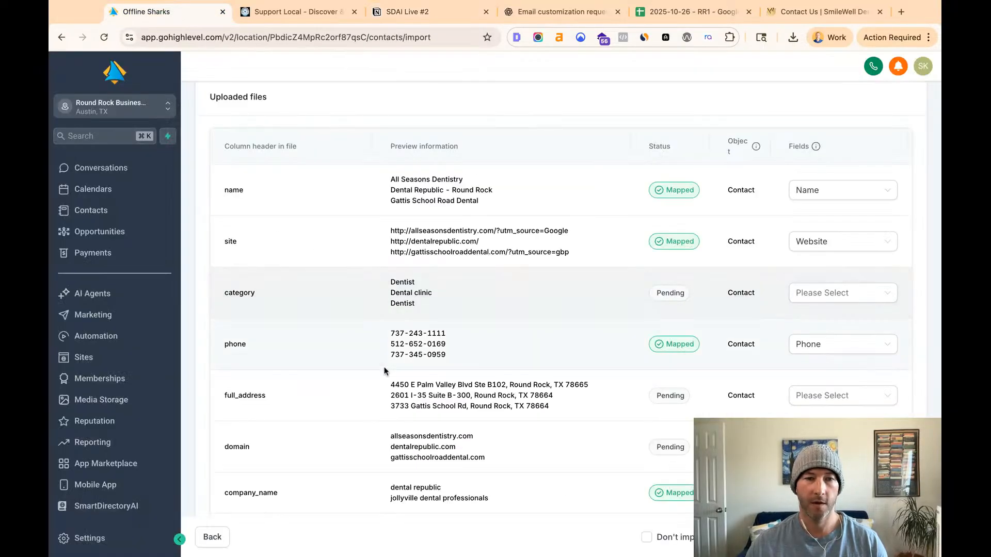
- Look through the full list of uploaded file columns for the email, street, city, state and postal code rows and check their mappings
{"action": "scroll", "coordinate": [386, 370], "scroll_direction": "down", "scroll_amount": 5}
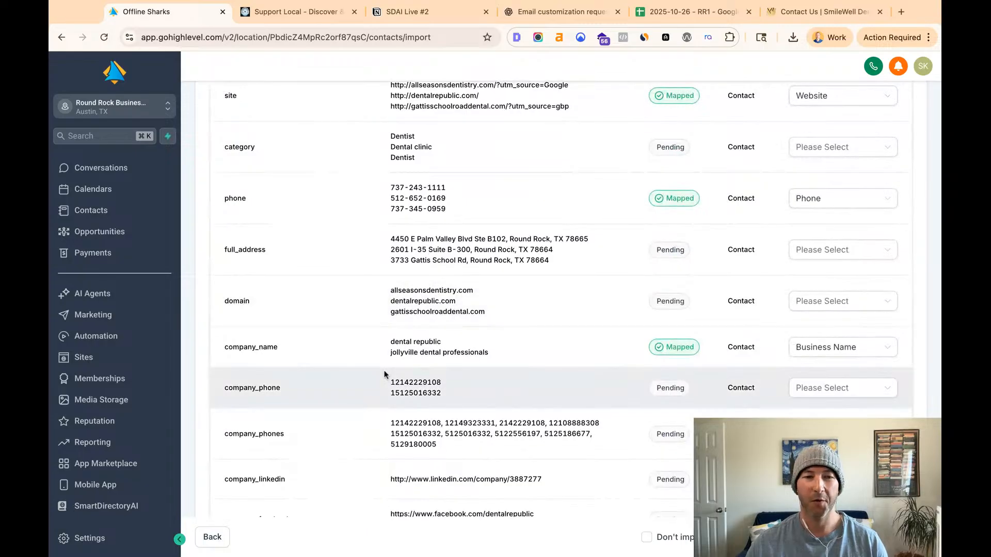
{"action": "scroll", "coordinate": [384, 375], "scroll_direction": "down", "scroll_amount": 3}
{"action": "scroll", "coordinate": [385, 374], "scroll_direction": "down", "scroll_amount": 6}
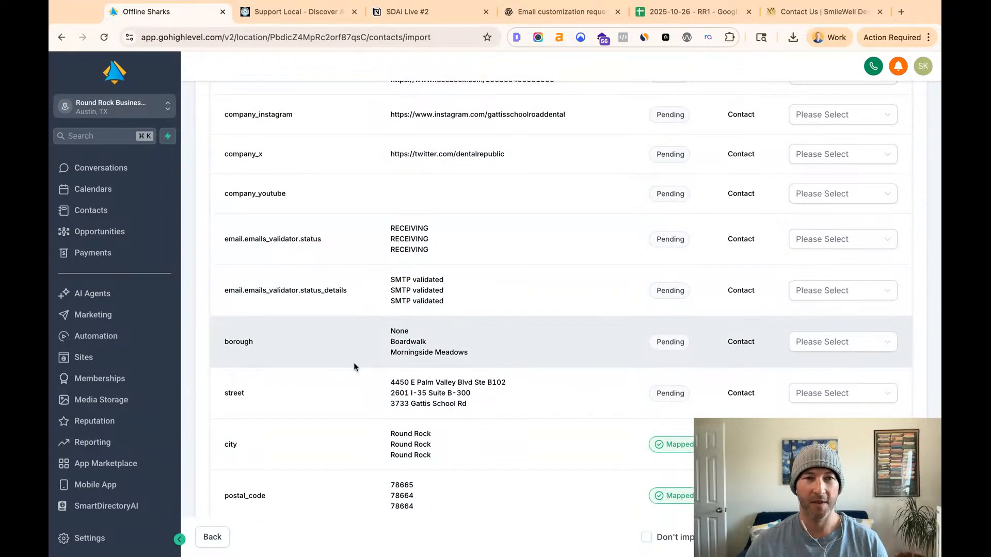
{"action": "scroll", "coordinate": [354, 365], "scroll_direction": "down", "scroll_amount": 2}
{"action": "scroll", "coordinate": [354, 365], "scroll_direction": "up", "scroll_amount": 8}
{"action": "scroll", "coordinate": [354, 365], "scroll_direction": "up", "scroll_amount": 6}
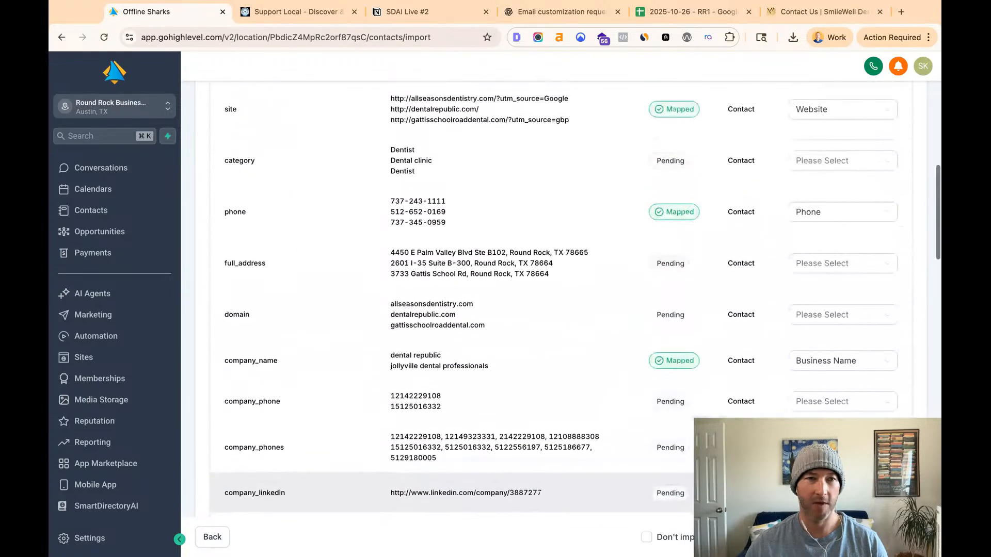
{"action": "scroll", "coordinate": [354, 362], "scroll_direction": "down", "scroll_amount": 6}
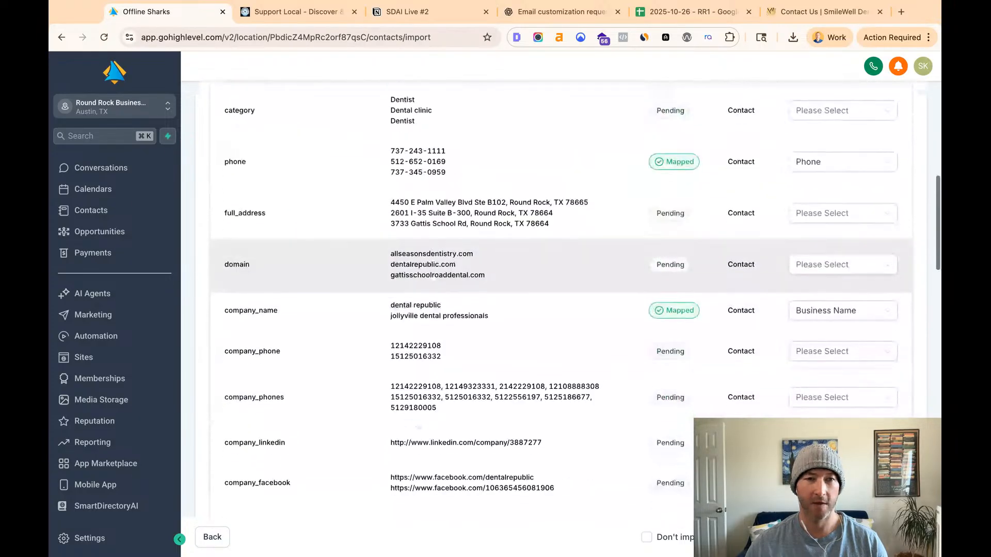
{"action": "scroll", "coordinate": [355, 364], "scroll_direction": "down", "scroll_amount": 2}
{"action": "scroll", "coordinate": [354, 364], "scroll_direction": "up", "scroll_amount": 4}
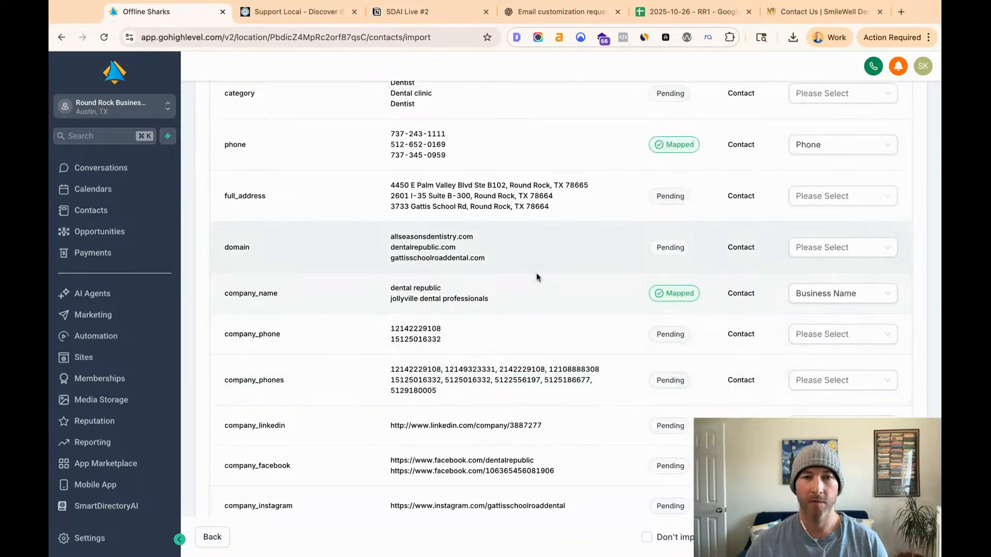
{"action": "scroll", "coordinate": [536, 276], "scroll_direction": "up", "scroll_amount": 4}
{"action": "scroll", "coordinate": [532, 328], "scroll_direction": "down", "scroll_amount": 7}
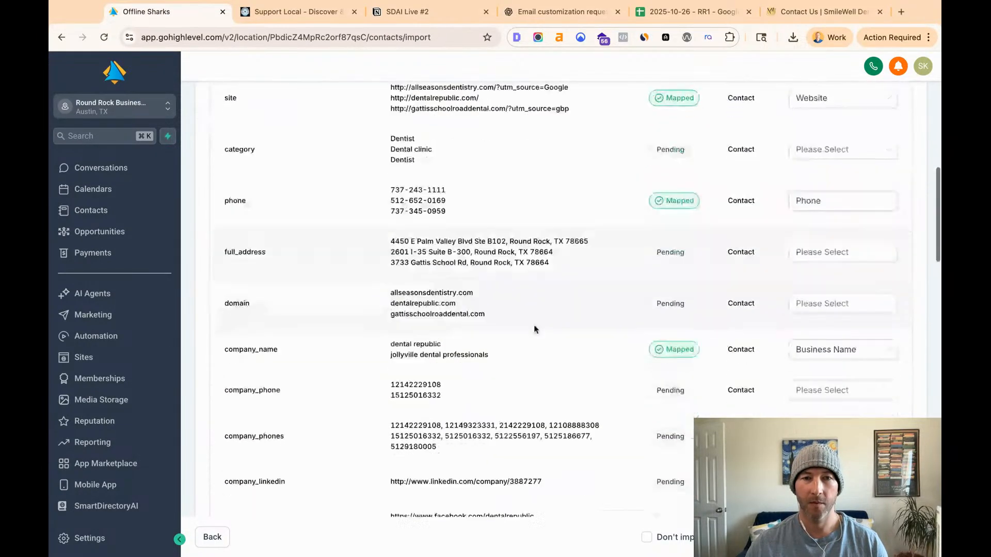
{"action": "scroll", "coordinate": [534, 330], "scroll_direction": "down", "scroll_amount": 10}
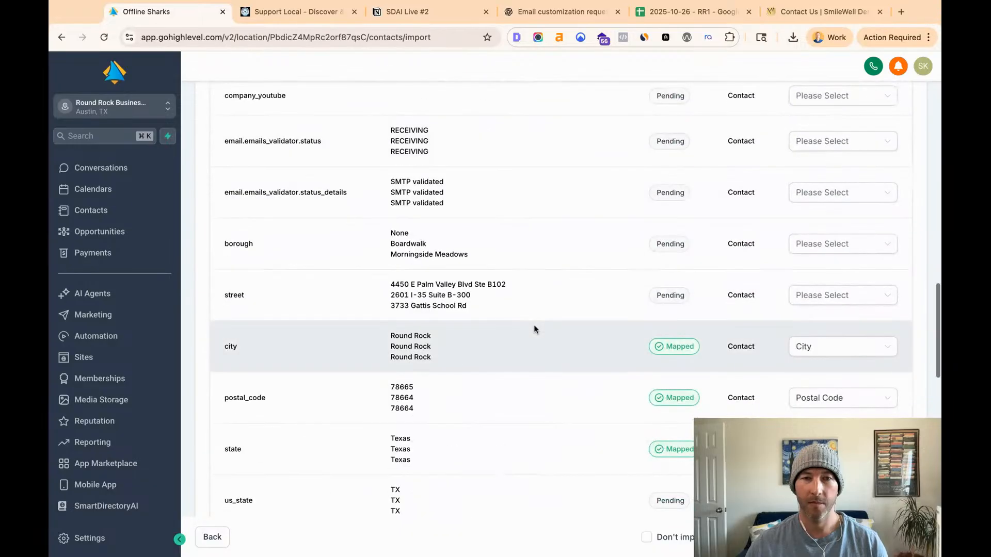
{"action": "scroll", "coordinate": [533, 329], "scroll_direction": "down", "scroll_amount": 7}
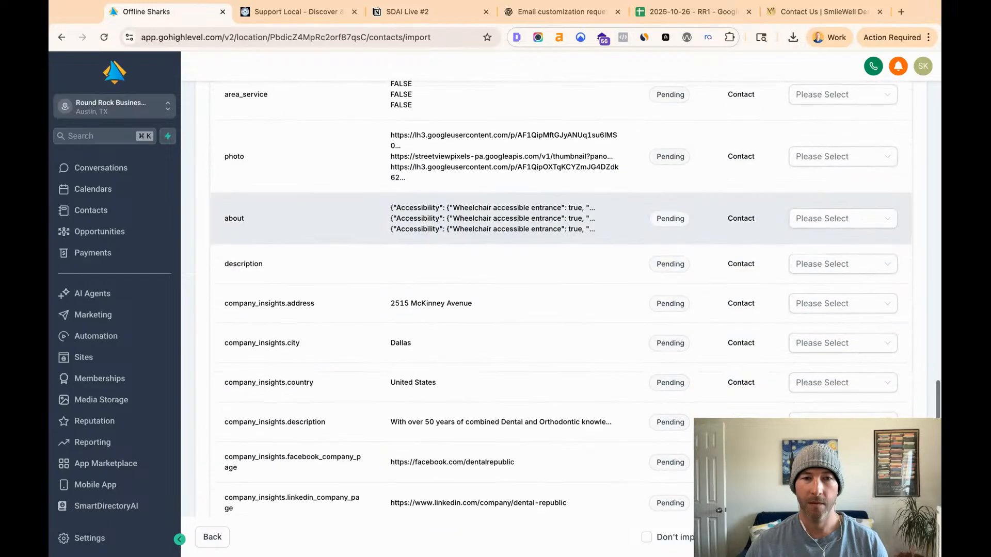
{"action": "scroll", "coordinate": [534, 321], "scroll_direction": "down", "scroll_amount": 2}
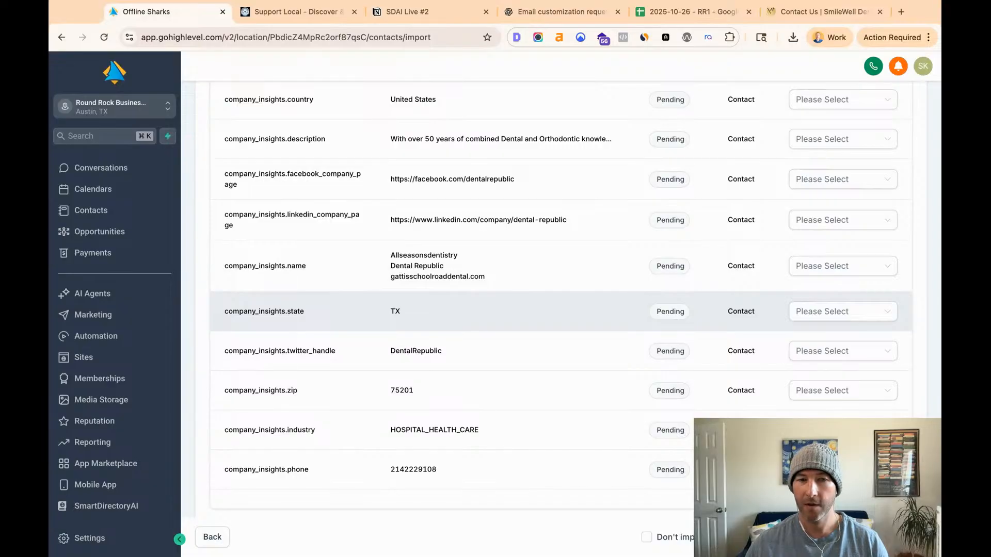
{"action": "scroll", "coordinate": [534, 311], "scroll_direction": "up", "scroll_amount": 20}
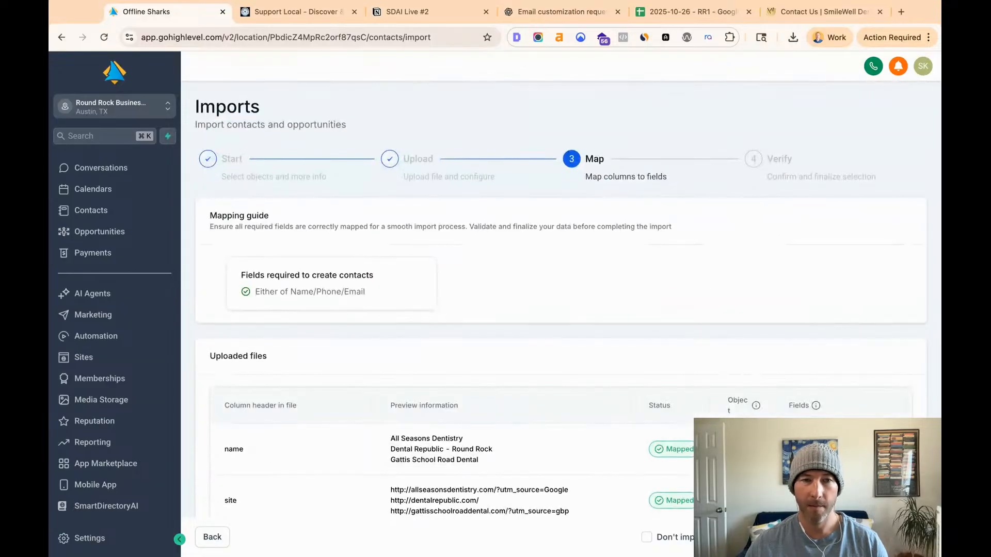
{"action": "scroll", "coordinate": [508, 324], "scroll_direction": "down", "scroll_amount": 5}
{"action": "scroll", "coordinate": [504, 350], "scroll_direction": "down", "scroll_amount": 6}
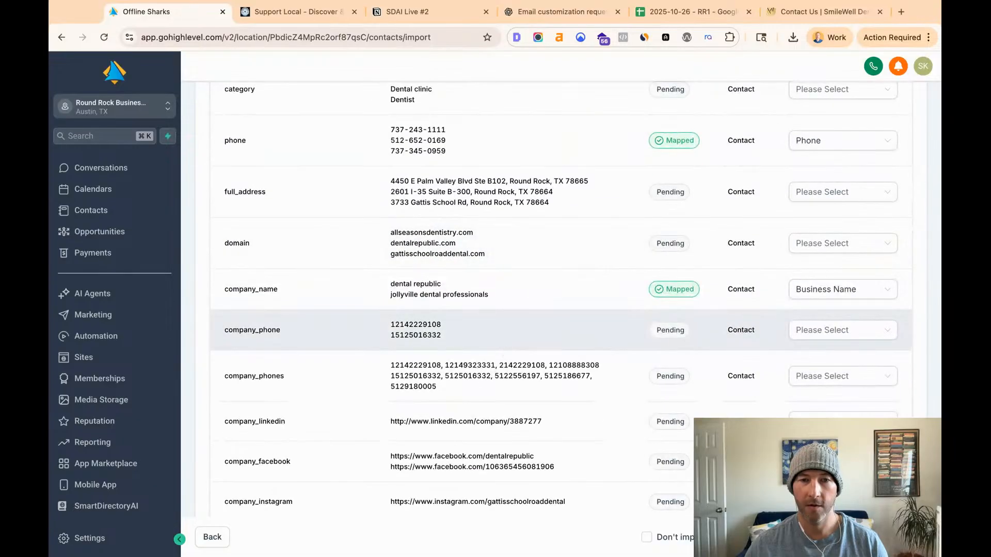
{"action": "scroll", "coordinate": [568, 298], "scroll_direction": "down", "scroll_amount": 10}
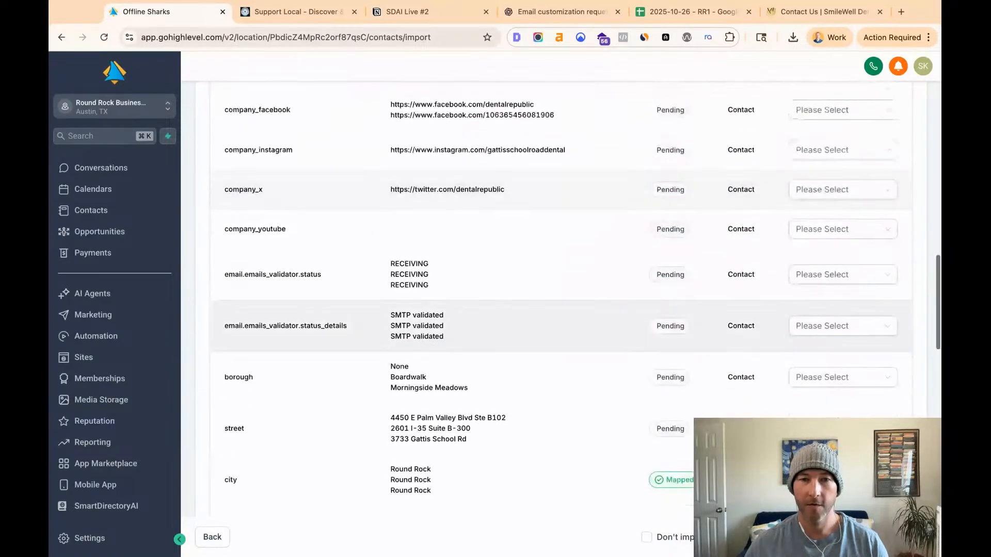
{"action": "scroll", "coordinate": [568, 330], "scroll_direction": "down", "scroll_amount": 2}
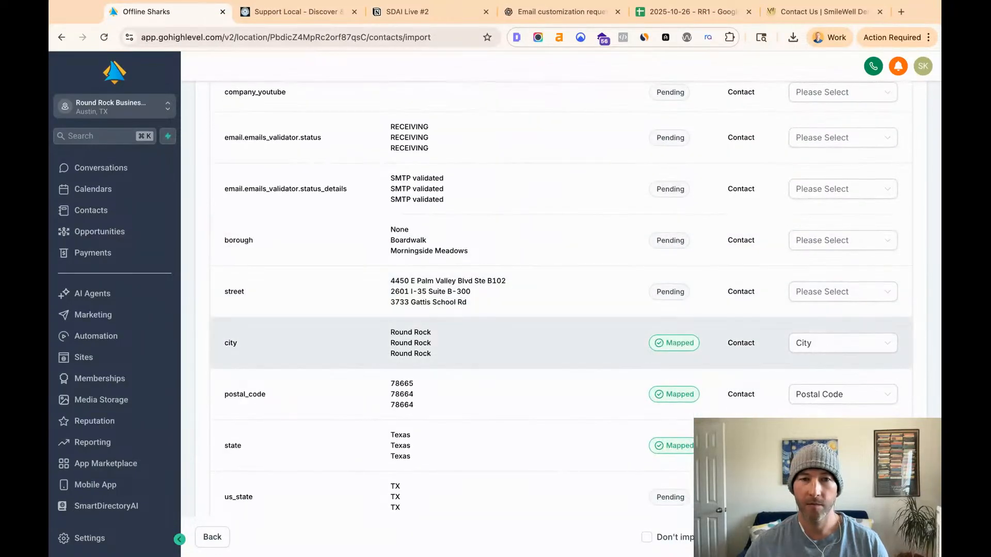
{"action": "scroll", "coordinate": [562, 298], "scroll_direction": "down", "scroll_amount": 11}
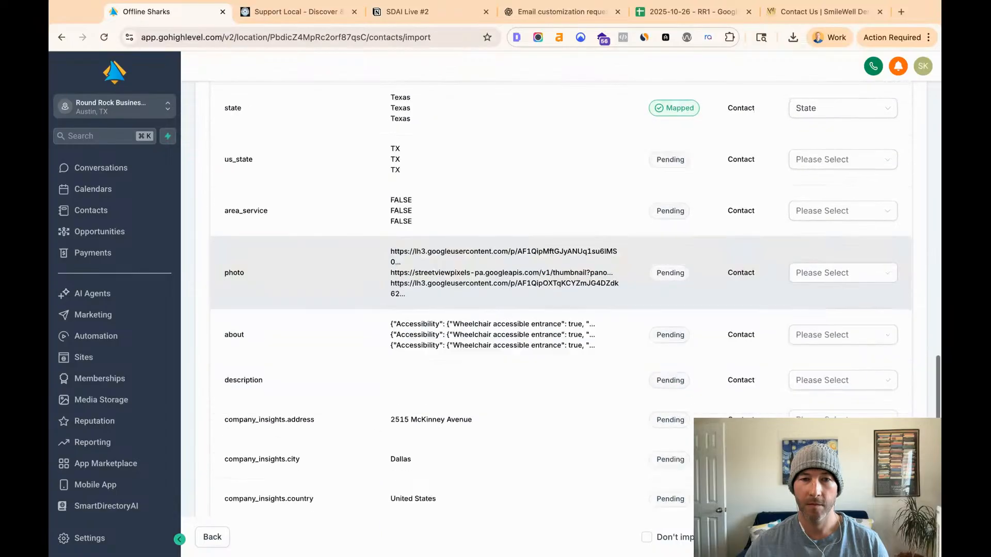
{"action": "scroll", "coordinate": [563, 298], "scroll_direction": "down", "scroll_amount": 7}
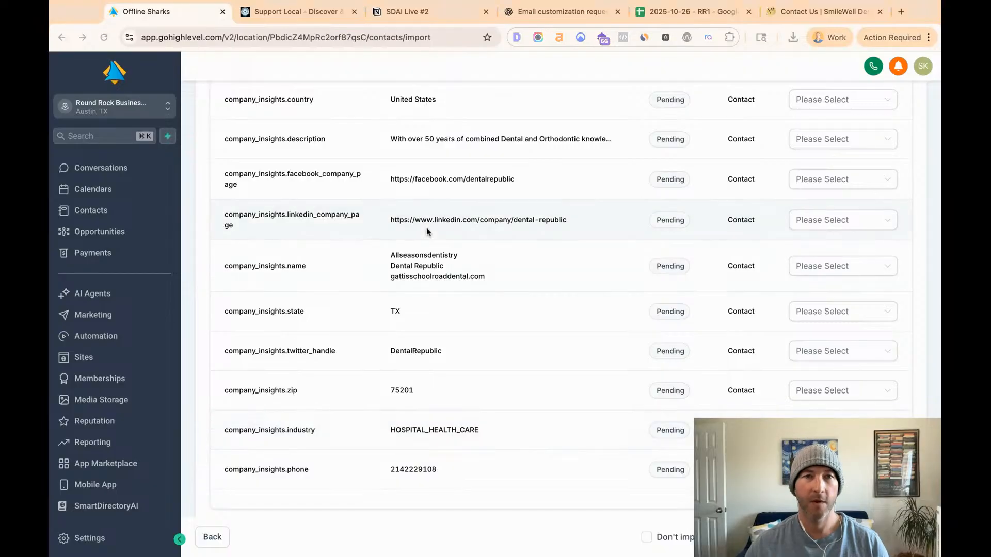
- Locate the email column in the 2025-10-26 - RR1 Google Sheet, select its header cell and return to the HighLevel import
{"action": "left_click", "coordinate": [692, 14]}
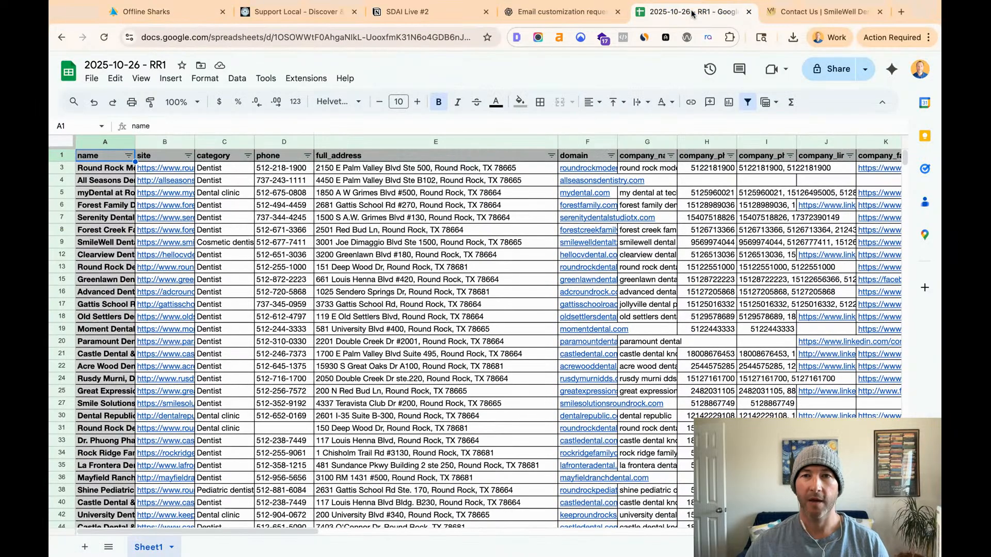
{"action": "scroll", "coordinate": [628, 170], "scroll_direction": "right", "scroll_amount": 10}
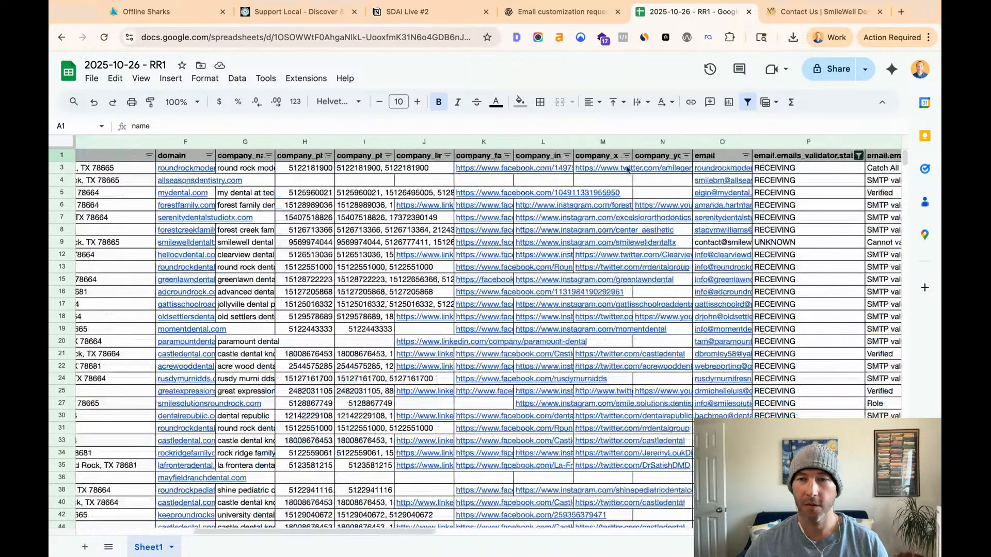
{"action": "left_click", "coordinate": [714, 155]}
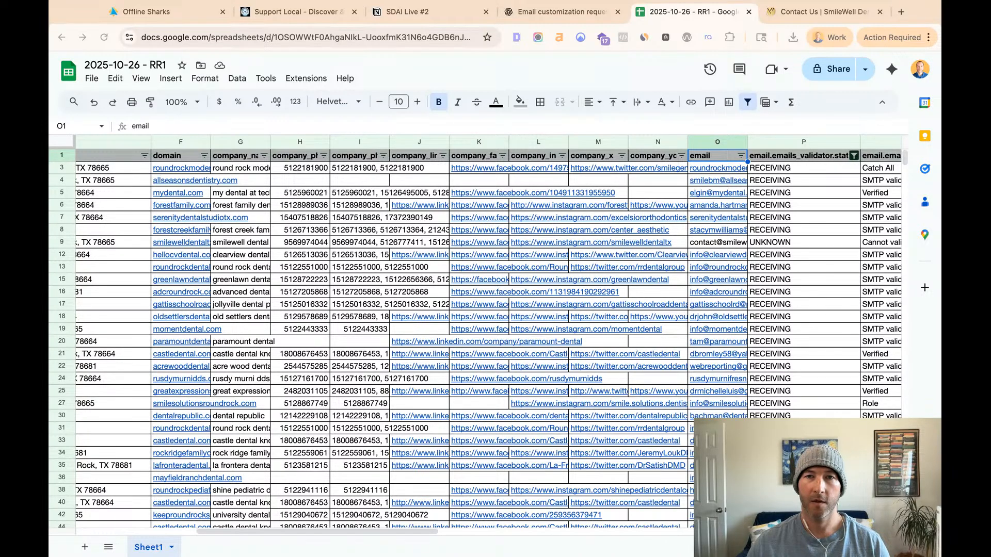
{"action": "key", "text": "super+1"}
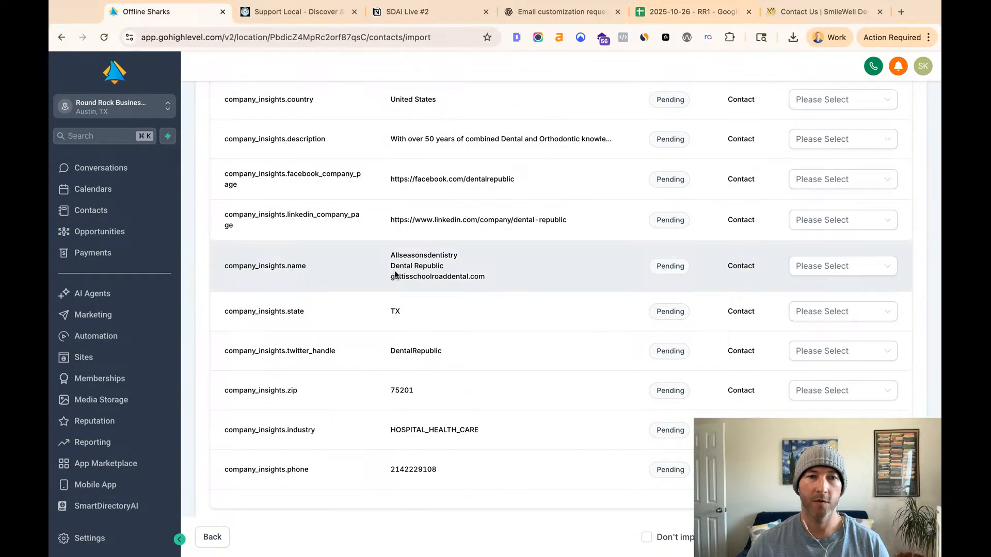
- Recheck the import's column list from the company_insights rows back to the name row for the email column
{"action": "scroll", "coordinate": [289, 330], "scroll_direction": "up", "scroll_amount": 5}
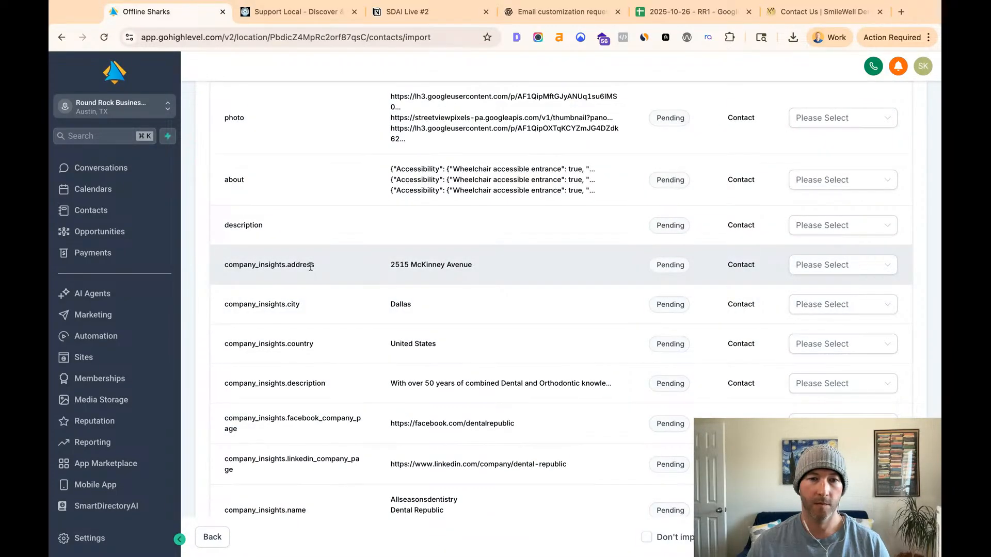
{"action": "scroll", "coordinate": [311, 266], "scroll_direction": "down", "scroll_amount": 5}
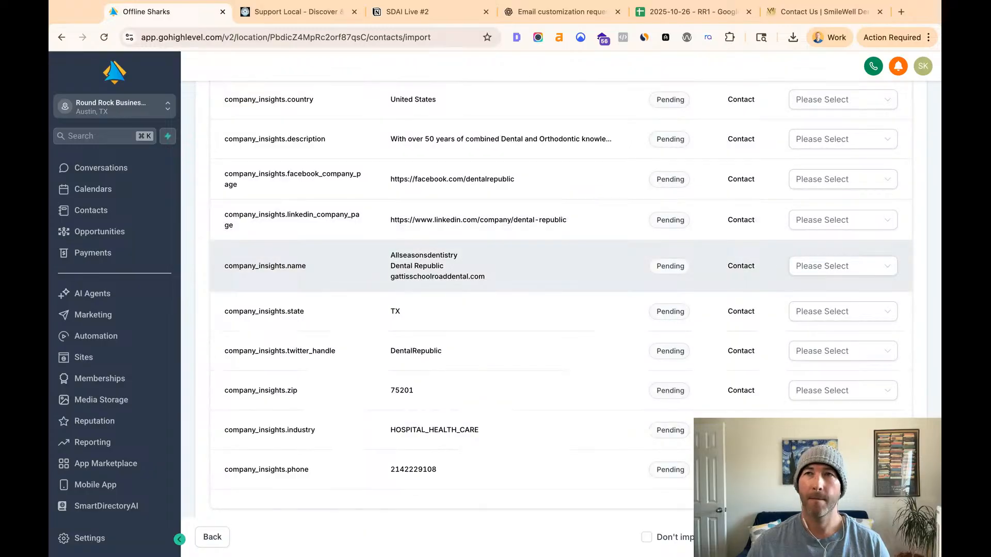
{"action": "scroll", "coordinate": [464, 266], "scroll_direction": "up", "scroll_amount": 2}
{"action": "scroll", "coordinate": [561, 296], "scroll_direction": "up", "scroll_amount": 15}
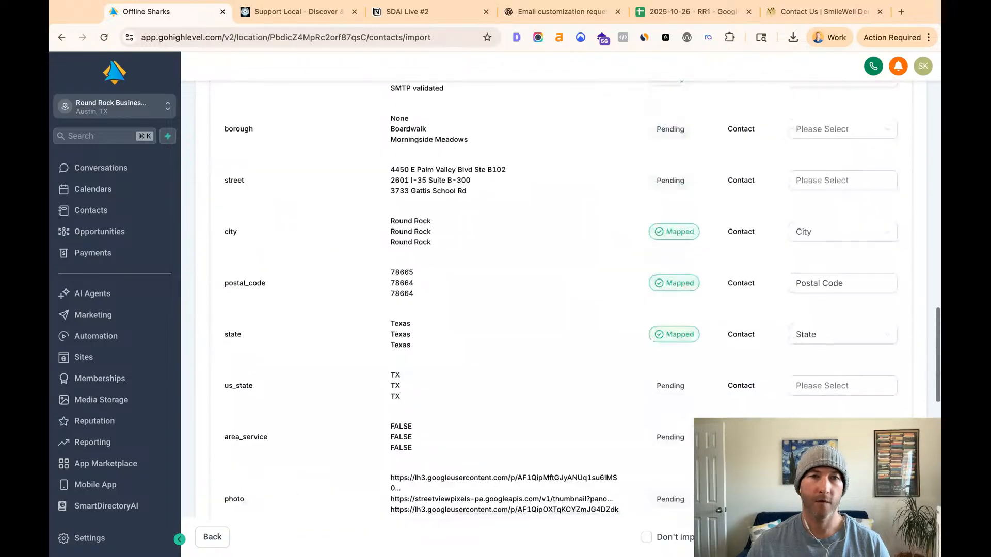
{"action": "scroll", "coordinate": [561, 300], "scroll_direction": "up", "scroll_amount": 5}
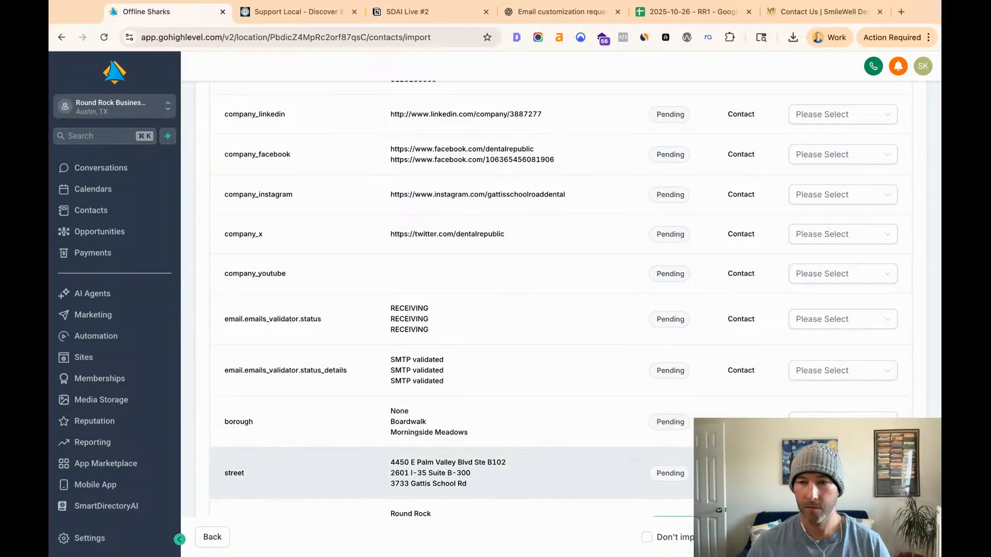
{"action": "scroll", "coordinate": [574, 358], "scroll_direction": "up", "scroll_amount": 5}
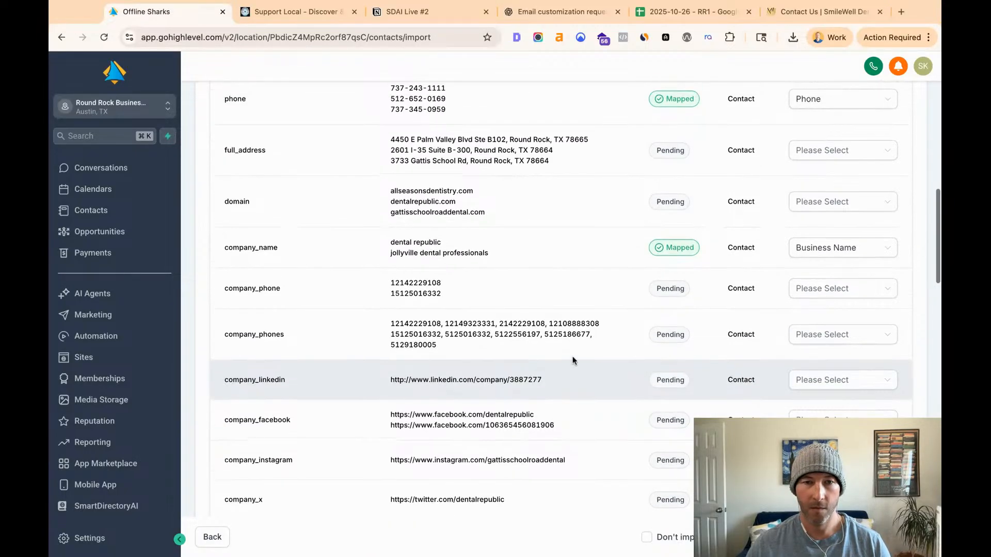
{"action": "scroll", "coordinate": [572, 358], "scroll_direction": "up", "scroll_amount": 6}
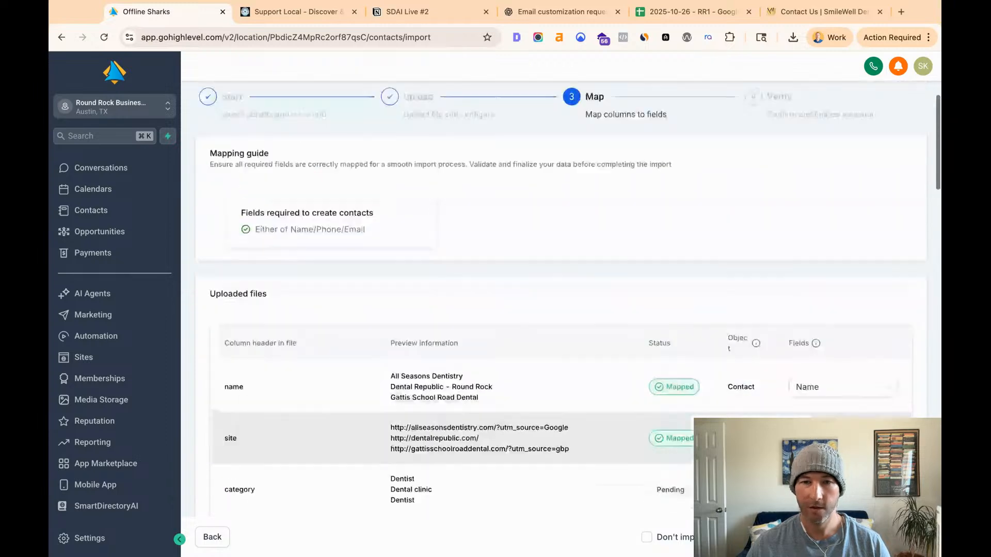
{"action": "scroll", "coordinate": [572, 358], "scroll_direction": "down", "scroll_amount": 3}
{"action": "scroll", "coordinate": [571, 359], "scroll_direction": "up", "scroll_amount": 6}
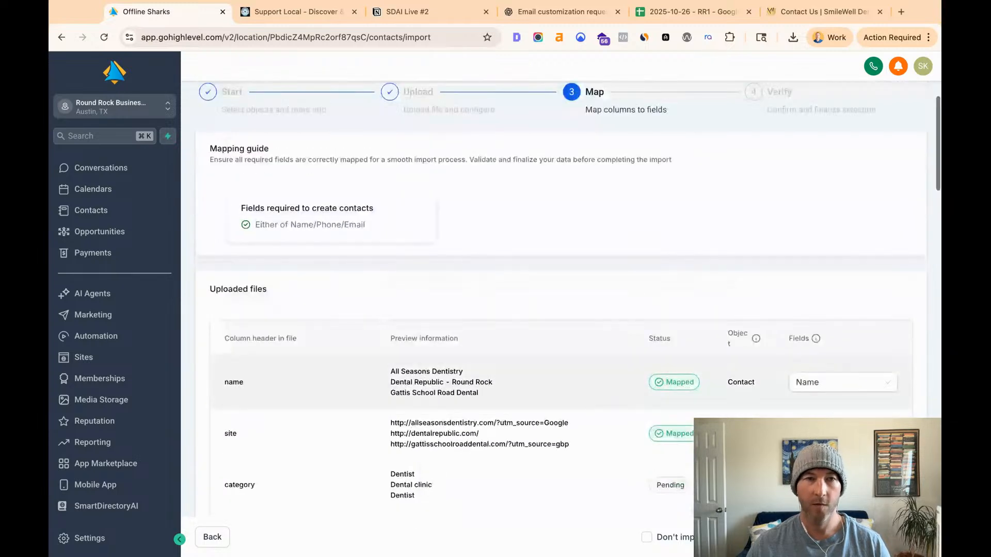
{"action": "left_click", "coordinate": [844, 2]}
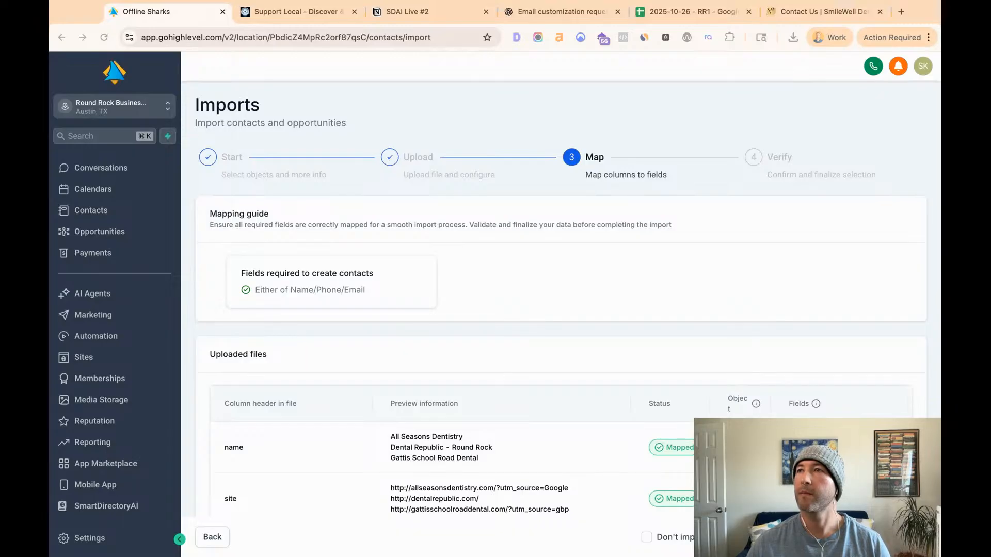
{"action": "scroll", "coordinate": [562, 310], "scroll_direction": "down", "scroll_amount": 3}
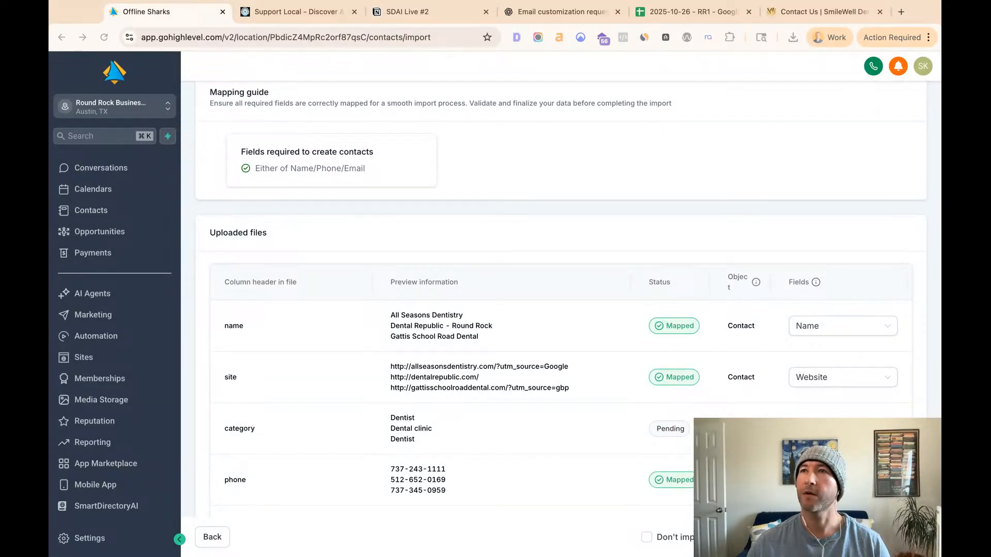
{"action": "scroll", "coordinate": [561, 310], "scroll_direction": "down", "scroll_amount": 1}
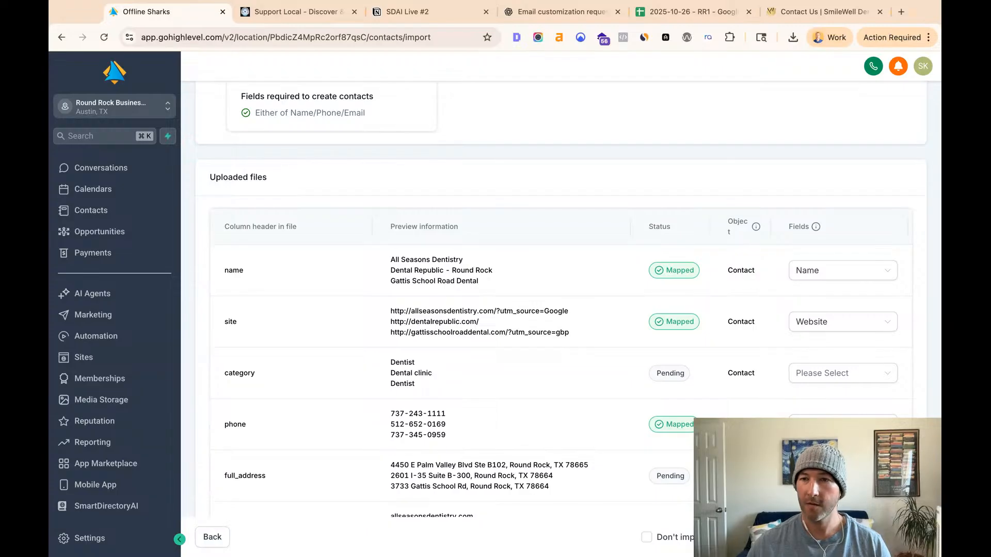
{"action": "scroll", "coordinate": [638, 414], "scroll_direction": "down", "scroll_amount": 5}
{"action": "scroll", "coordinate": [638, 414], "scroll_direction": "up", "scroll_amount": 7}
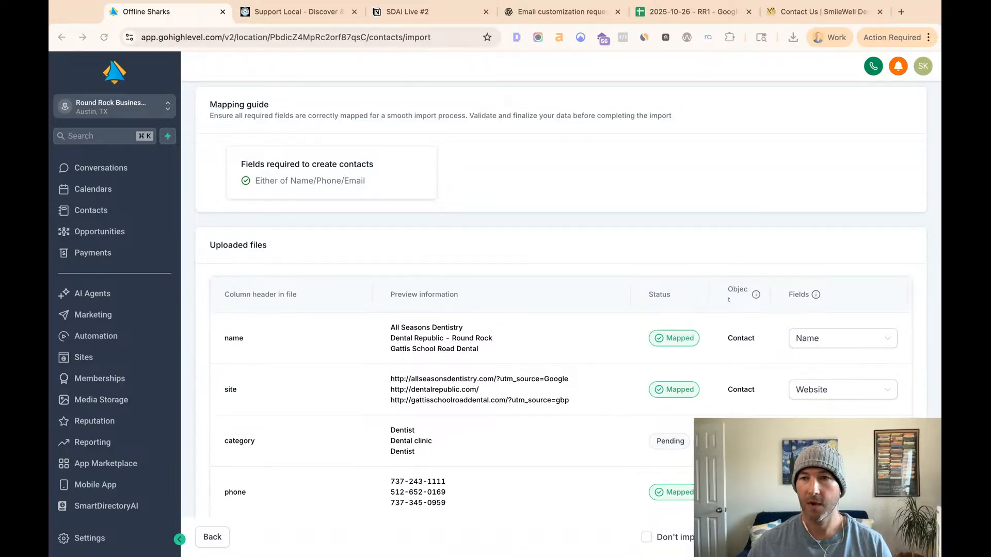
- Cancel the contact import at the column-mapping stage and return to the Contacts list
{"action": "scroll", "coordinate": [653, 421], "scroll_direction": "down", "scroll_amount": 1}
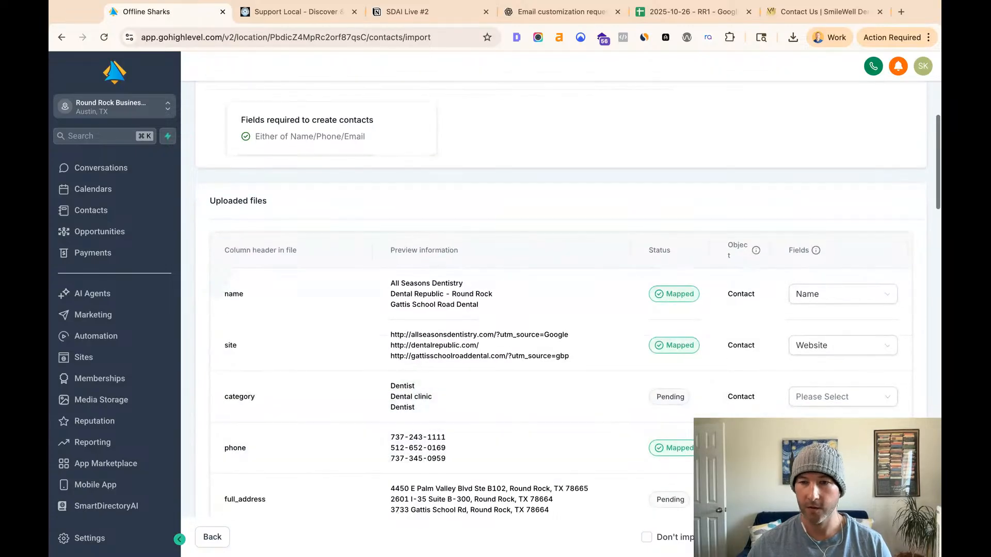
{"action": "left_click", "coordinate": [861, 537]}
{"action": "left_click", "coordinate": [609, 327]}
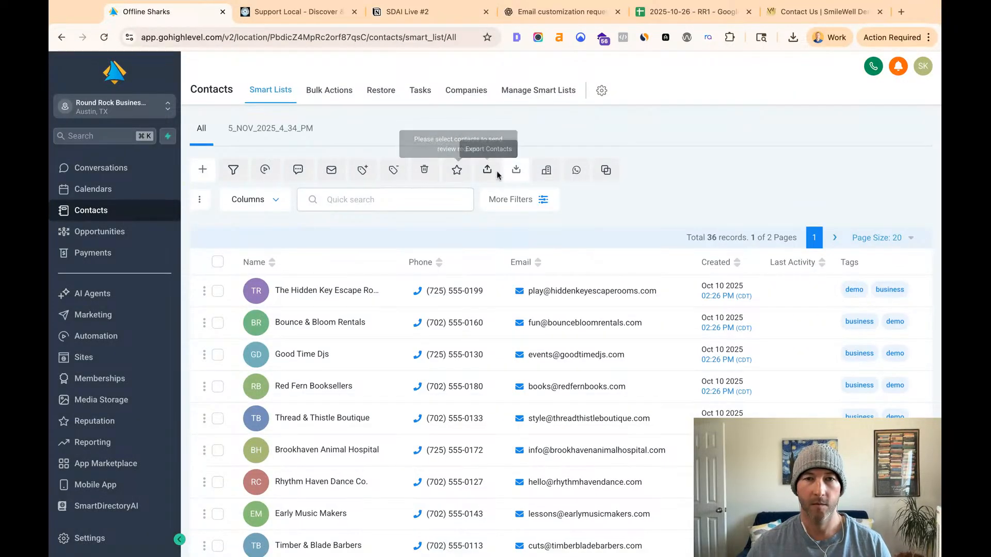
- Start a new contacts import that creates and updates contacts, and upload the lead list CSV to reach column mapping
{"action": "left_click", "coordinate": [516, 172]}
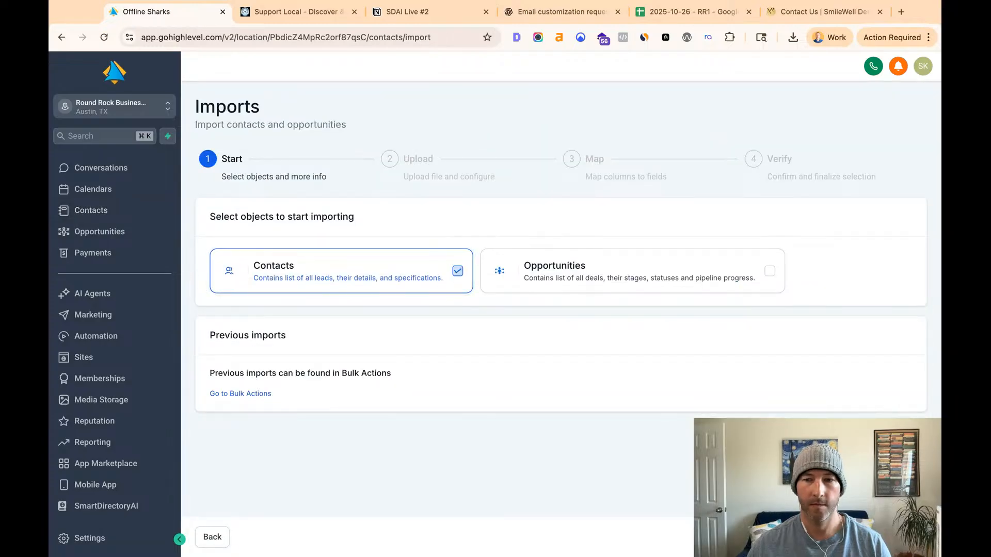
{"action": "left_click", "coordinate": [910, 537]}
{"action": "left_click", "coordinate": [551, 301]}
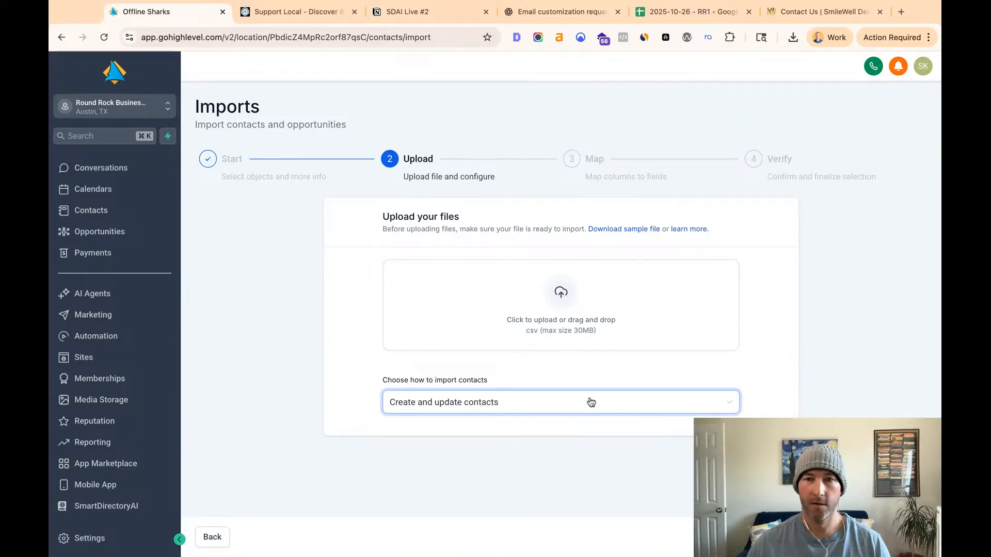
{"action": "left_click", "coordinate": [561, 309]}
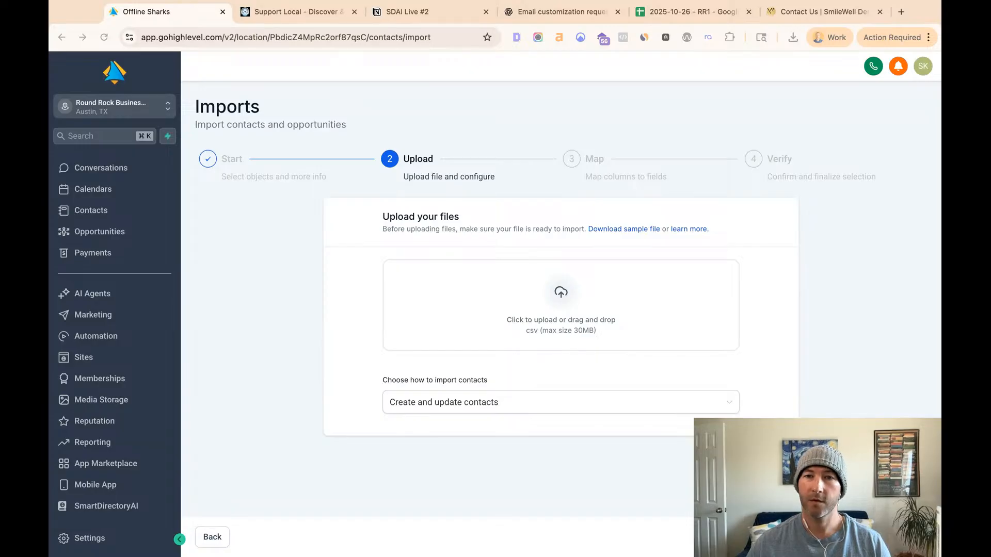
{"action": "left_click", "coordinate": [624, 231]}
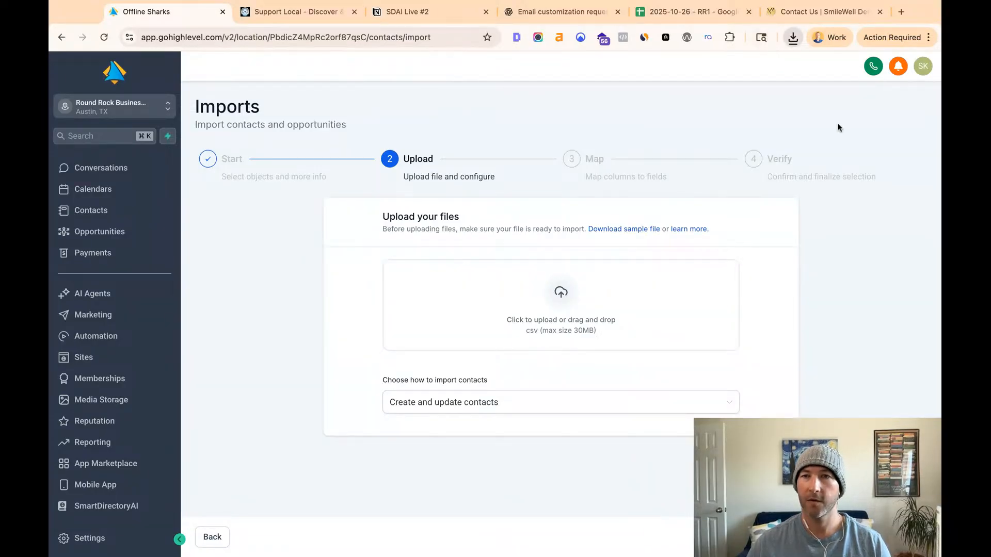
{"action": "left_click", "coordinate": [773, 4]}
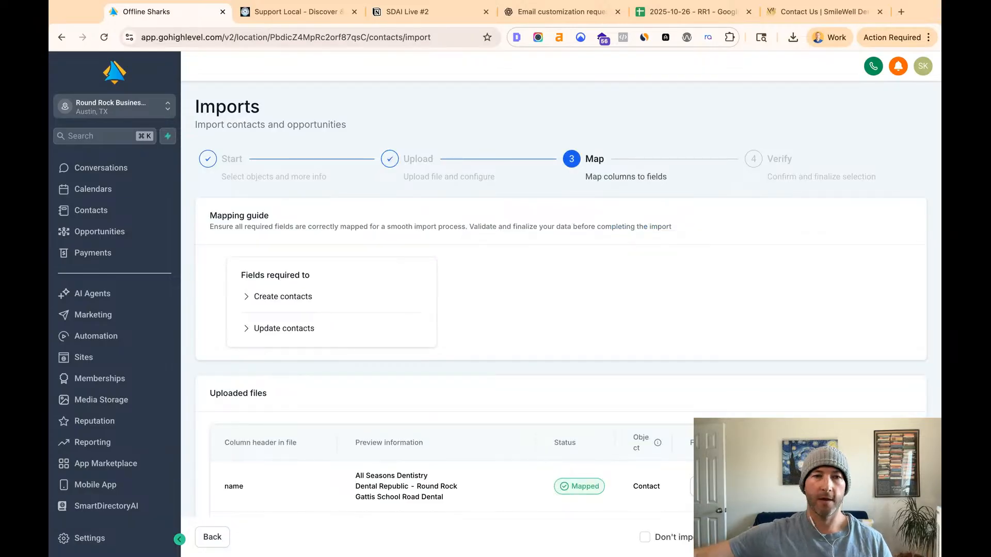
- Map the email_address column of the uploaded file to the Email contact field
{"action": "scroll", "coordinate": [438, 319], "scroll_direction": "down", "scroll_amount": 9}
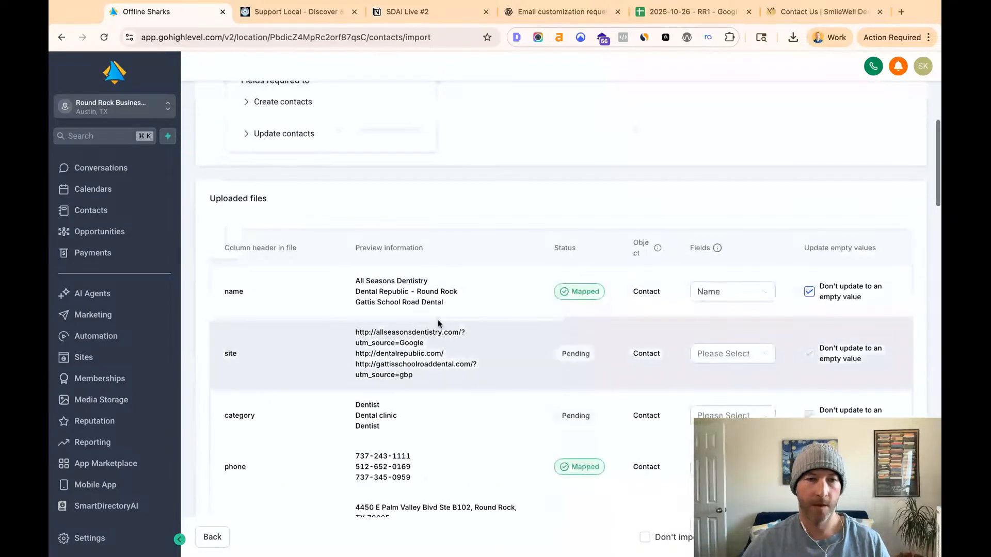
{"action": "scroll", "coordinate": [441, 319], "scroll_direction": "down", "scroll_amount": 6}
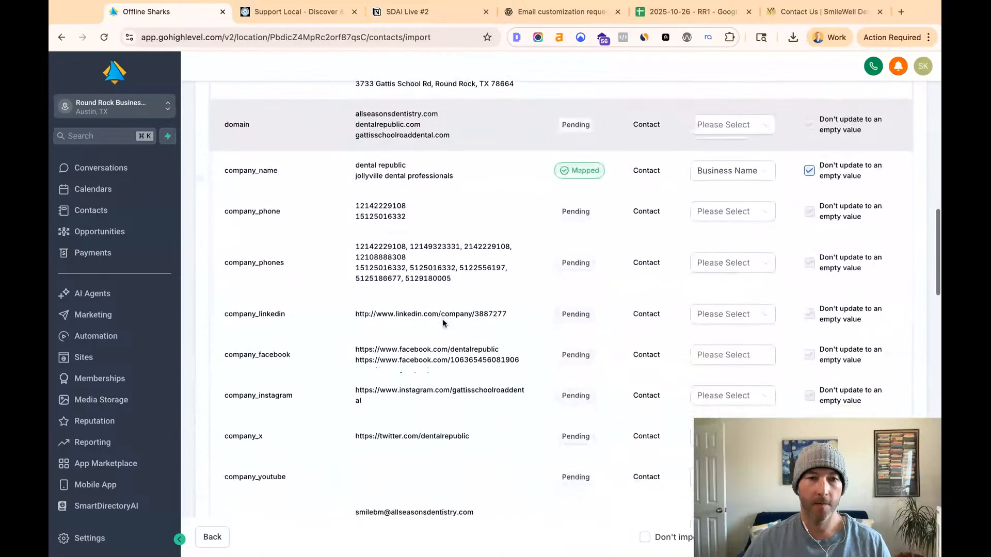
{"action": "scroll", "coordinate": [442, 319], "scroll_direction": "down", "scroll_amount": 1}
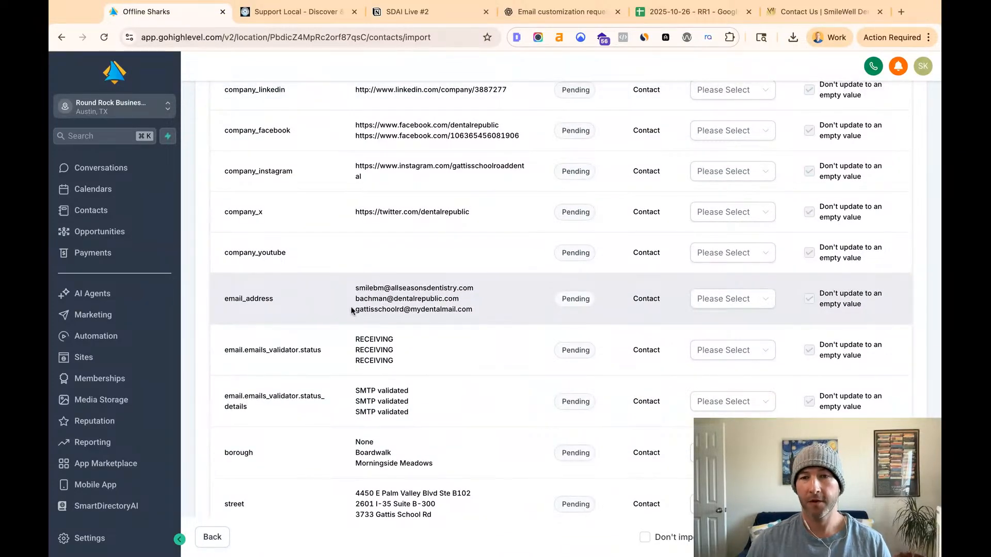
{"action": "left_click", "coordinate": [707, 299]}
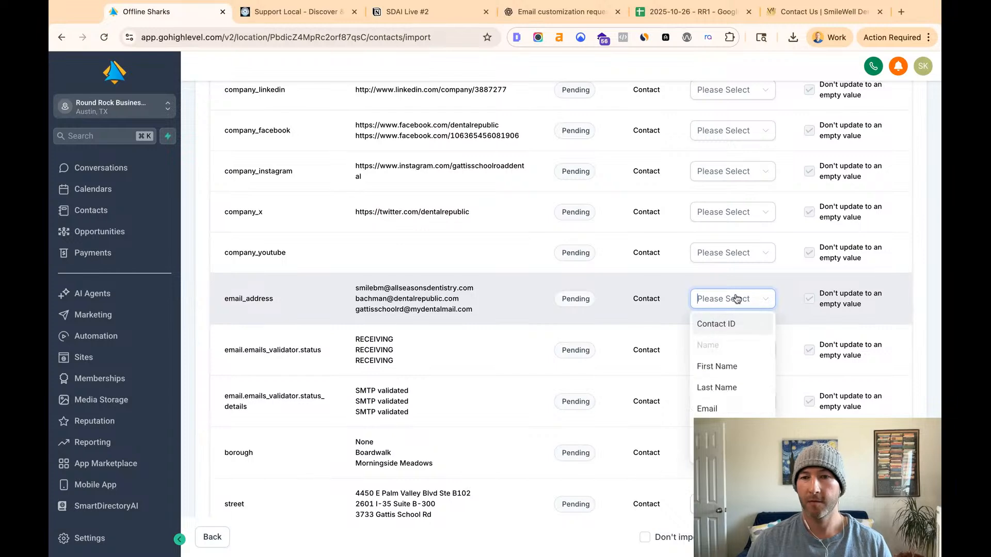
{"action": "left_click", "coordinate": [708, 409]}
- Map the site column of the uploaded file to the Website contact field
{"action": "scroll", "coordinate": [612, 312], "scroll_direction": "up", "scroll_amount": 3}
{"action": "scroll", "coordinate": [611, 315], "scroll_direction": "up", "scroll_amount": 7}
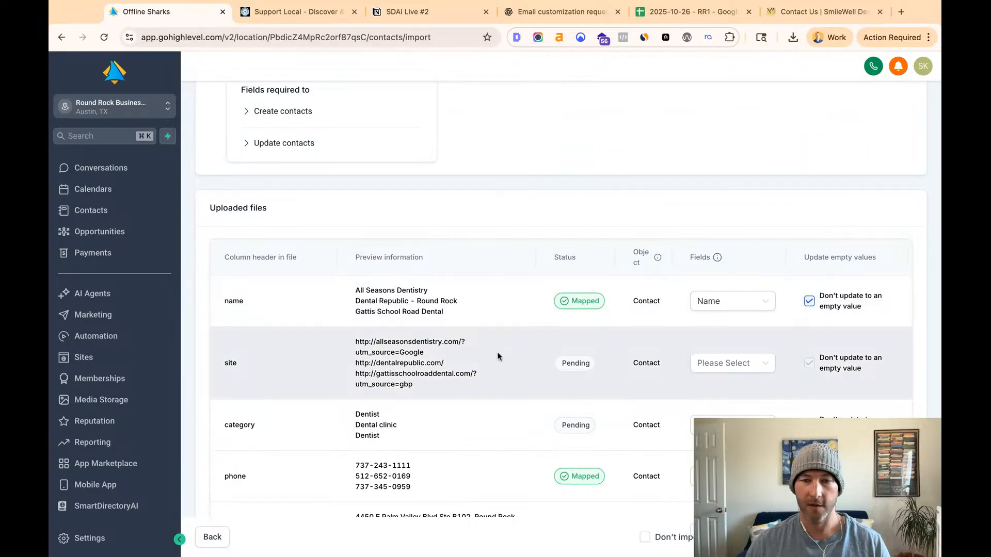
{"action": "left_click", "coordinate": [748, 367]}
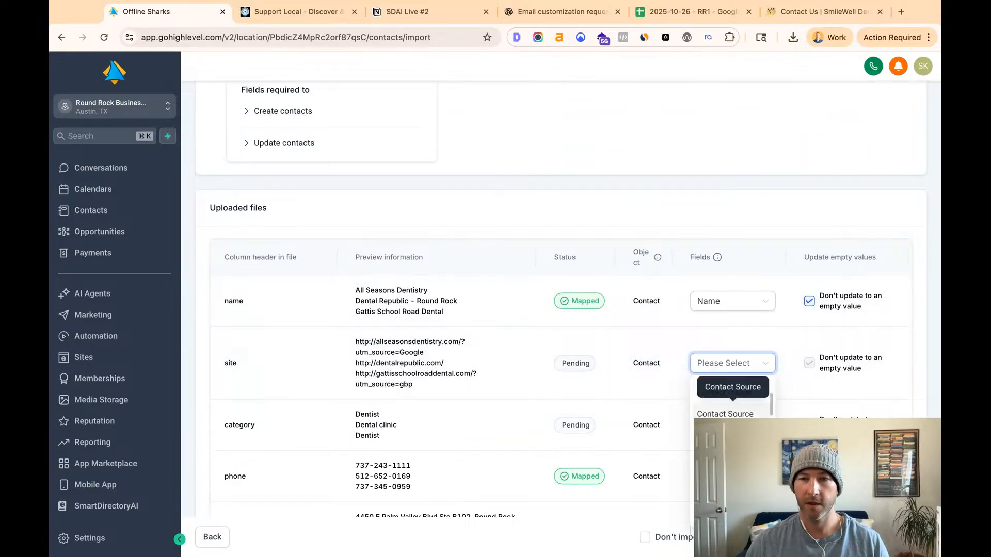
{"action": "scroll", "coordinate": [732, 402], "scroll_direction": "down", "scroll_amount": 5}
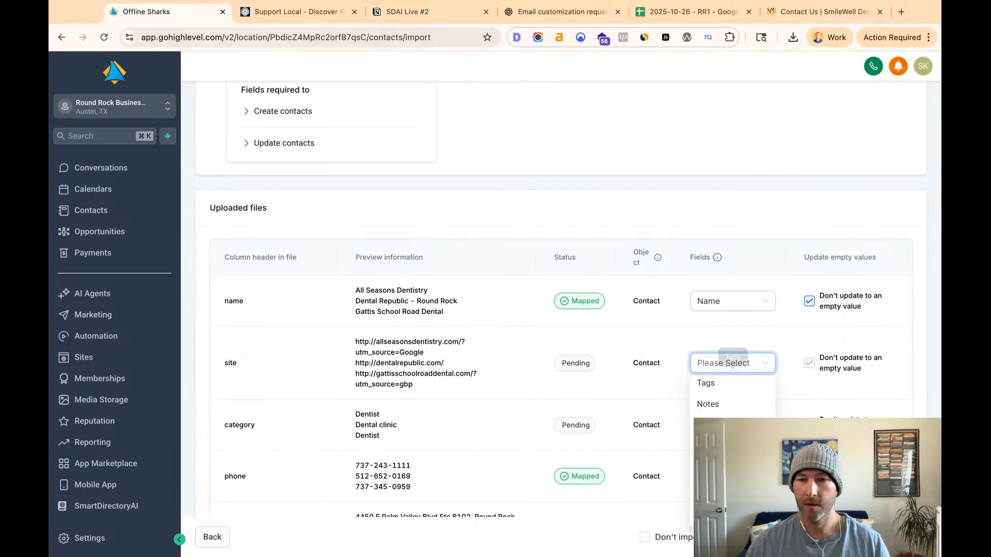
{"action": "left_click", "coordinate": [731, 405]}
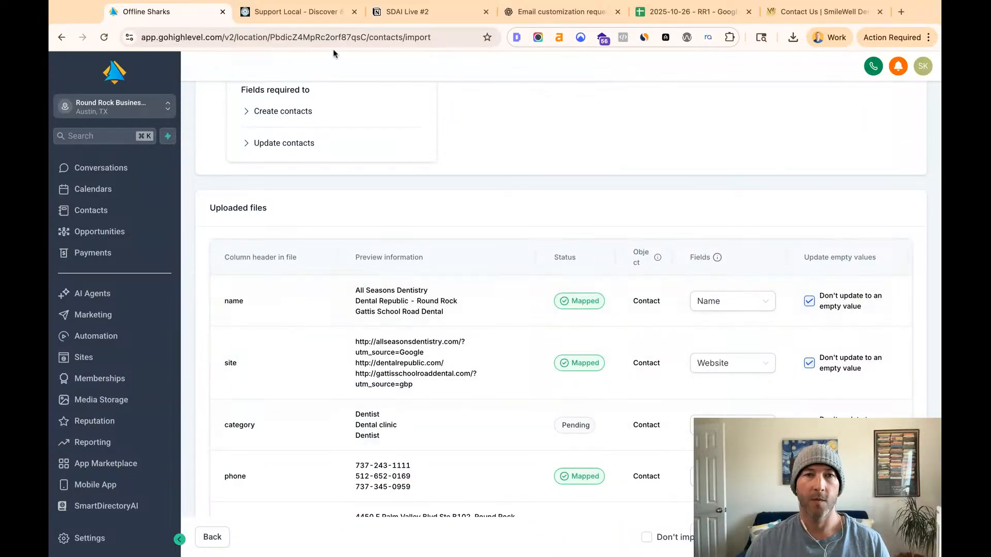
- Consult the SDAI Live #2 Notion checklist for the business name rule, then map the import's name column to First Name
{"action": "left_click", "coordinate": [390, 16]}
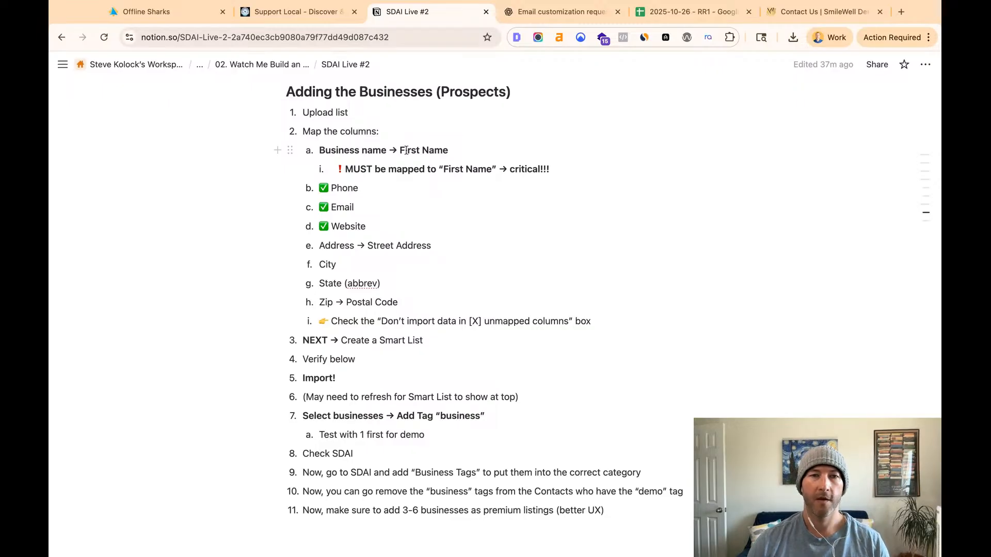
{"action": "mouse_move", "coordinate": [402, 150]}
{"action": "left_mouse_down"}
{"action": "mouse_move", "coordinate": [443, 150]}
{"action": "mouse_move", "coordinate": [401, 151]}
{"action": "left_mouse_up"}
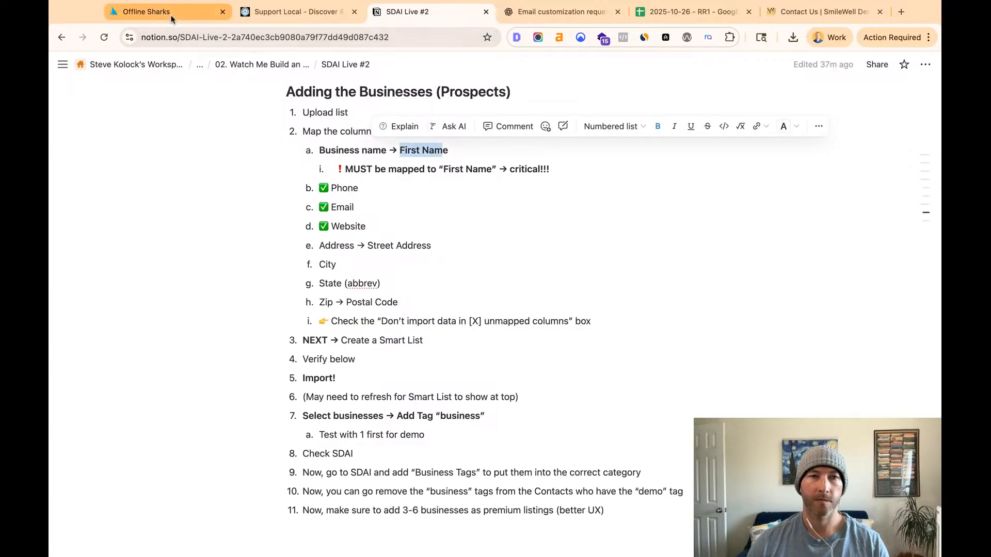
{"action": "left_click", "coordinate": [146, 11]}
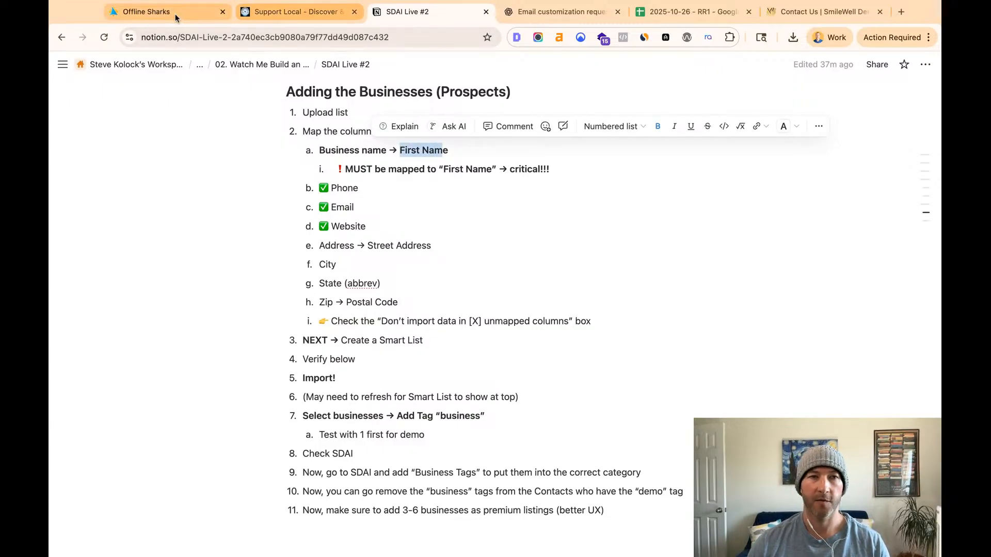
{"action": "left_click", "coordinate": [703, 308]}
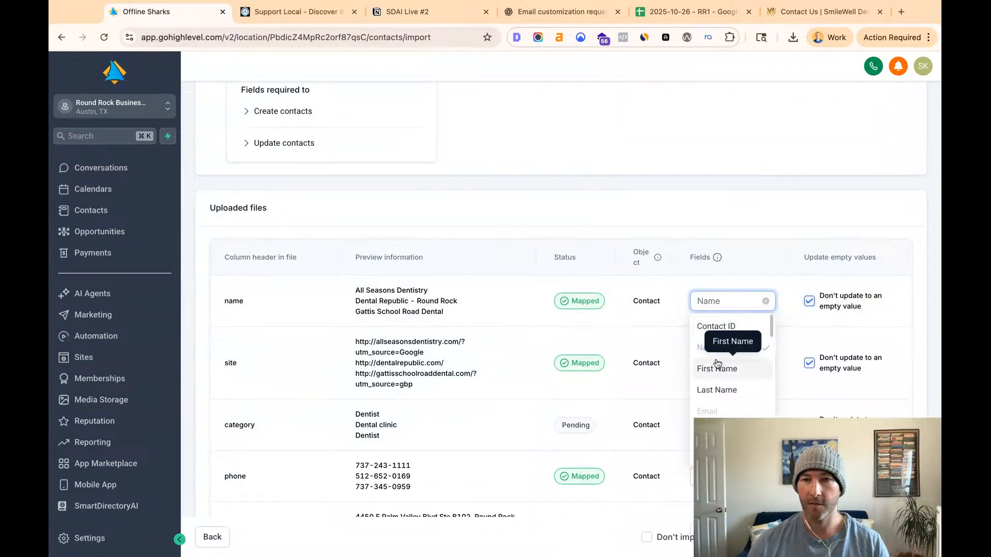
{"action": "left_click", "coordinate": [719, 367]}
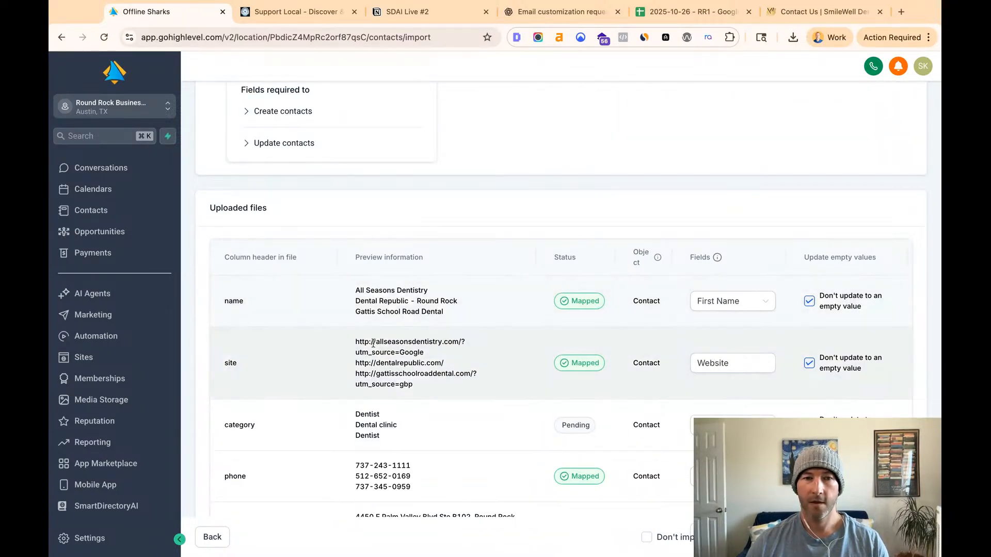
- Compare the phone, email and website items in the Notion checklist with the mapped columns in the HighLevel import
{"action": "left_click", "coordinate": [368, 17]}
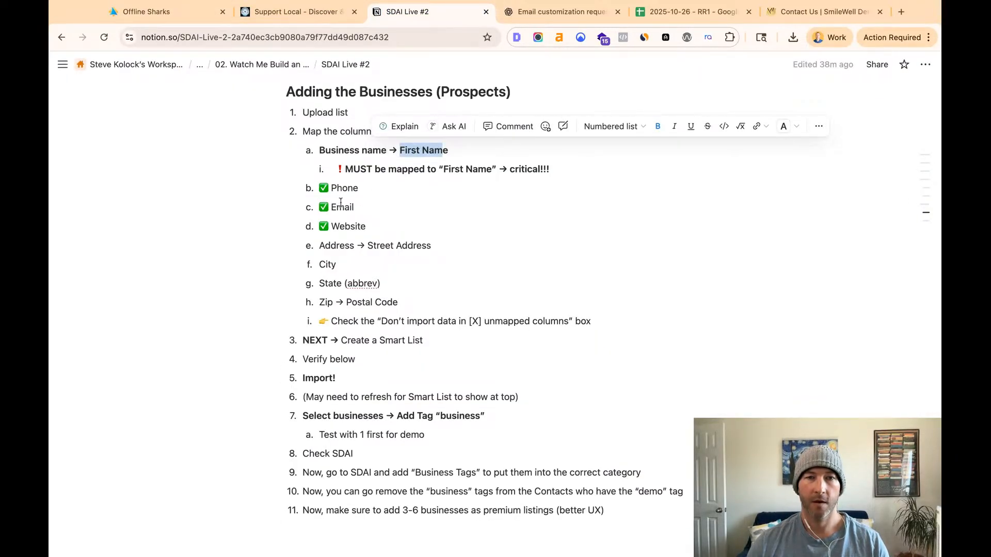
{"action": "left_click", "coordinate": [179, 11]}
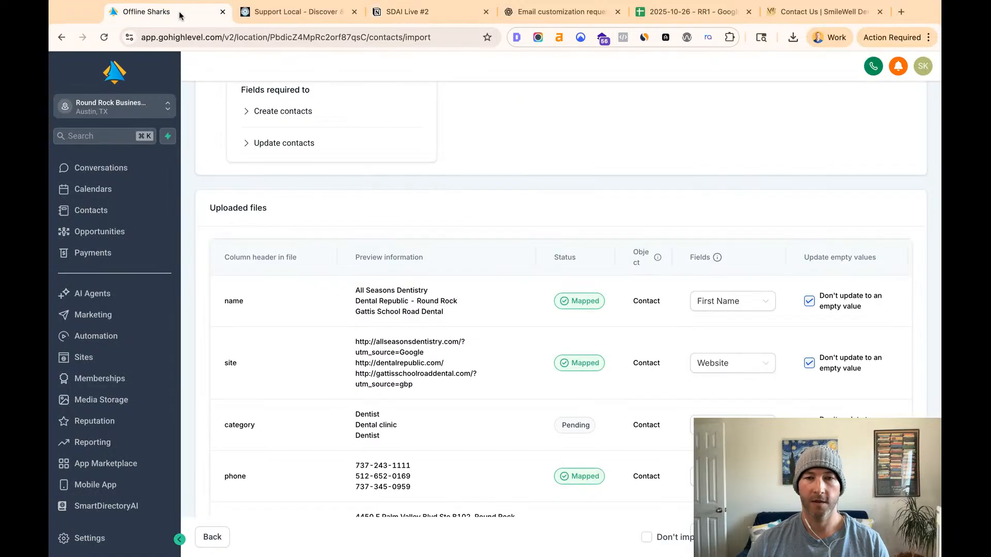
{"action": "scroll", "coordinate": [499, 376], "scroll_direction": "down", "scroll_amount": 1}
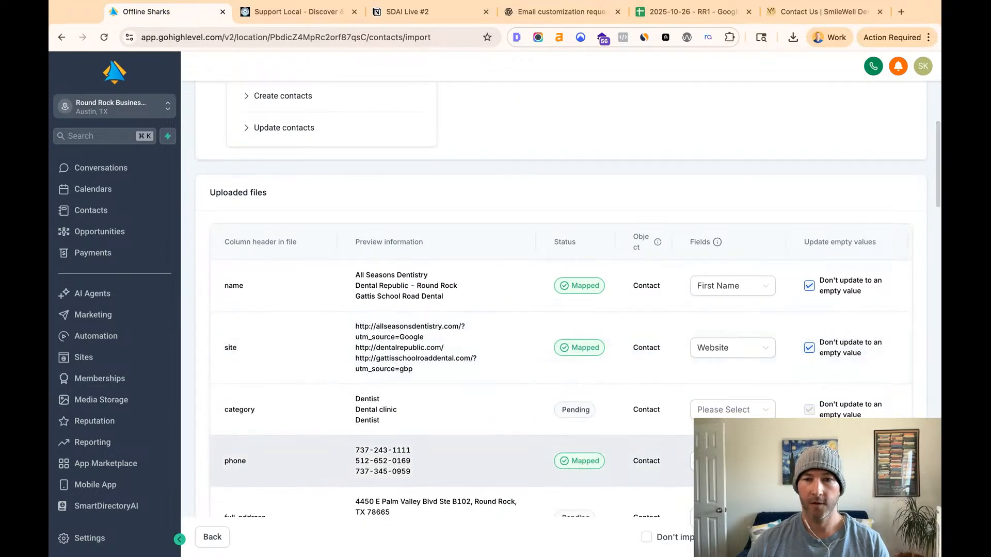
{"action": "scroll", "coordinate": [459, 460], "scroll_direction": "down", "scroll_amount": 5}
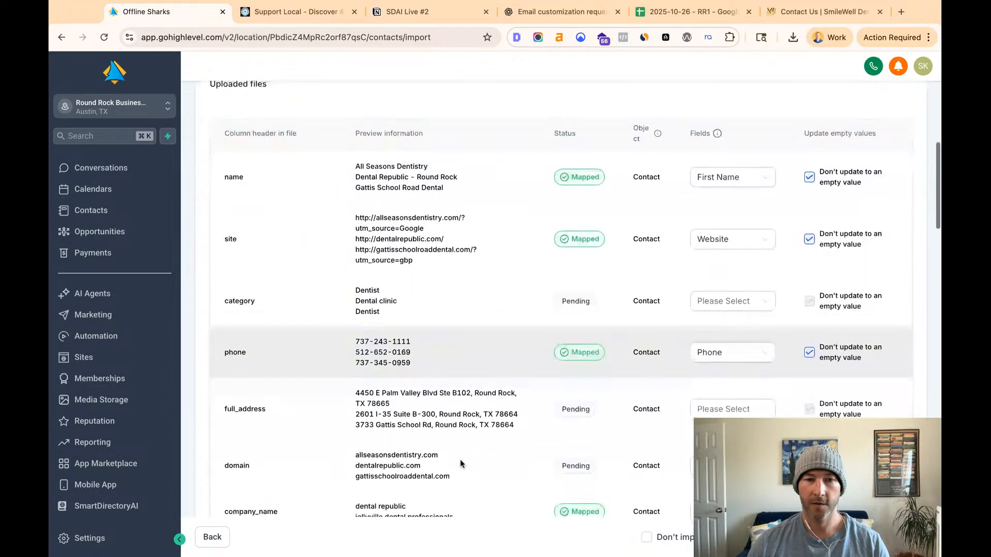
{"action": "scroll", "coordinate": [482, 422], "scroll_direction": "down", "scroll_amount": 8}
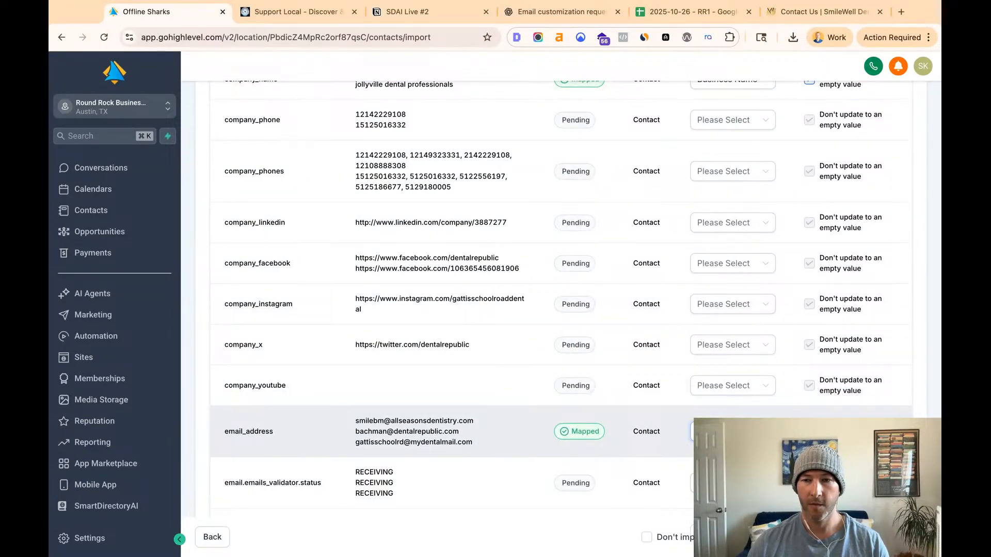
{"action": "scroll", "coordinate": [561, 305], "scroll_direction": "up", "scroll_amount": 12}
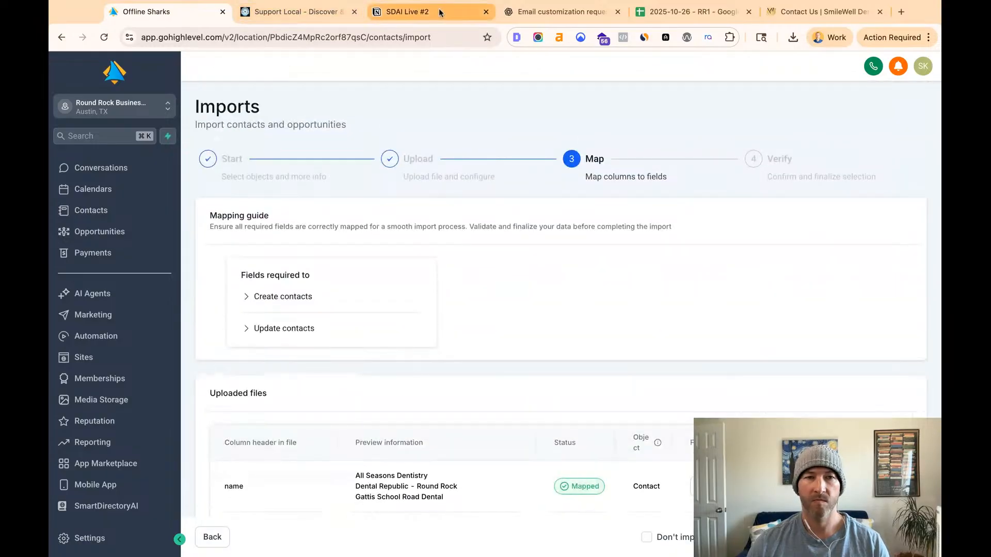
- Check the address, city, state and zip items in the Notion checklist and examine the import's full_address row against them
{"action": "left_click", "coordinate": [439, 11]}
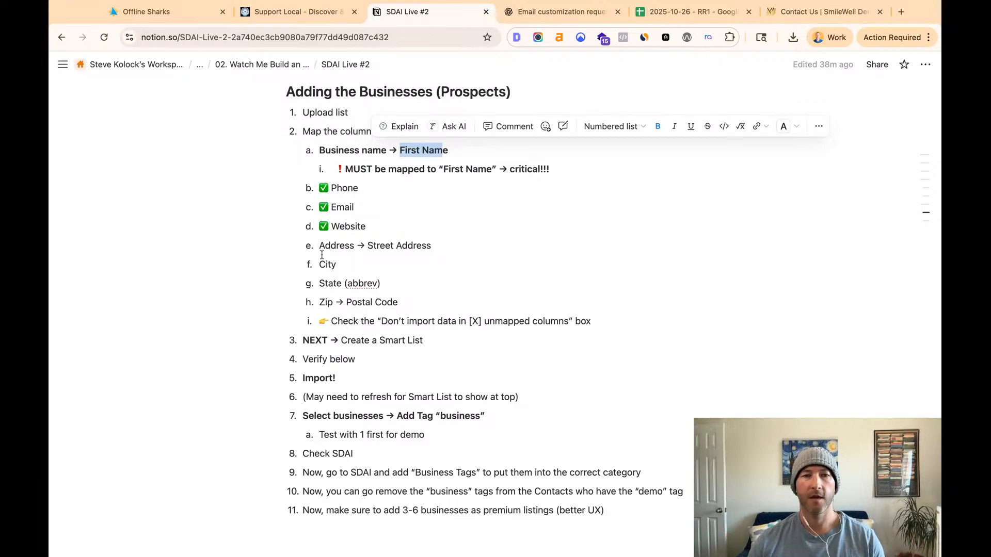
{"action": "left_click", "coordinate": [193, 15]}
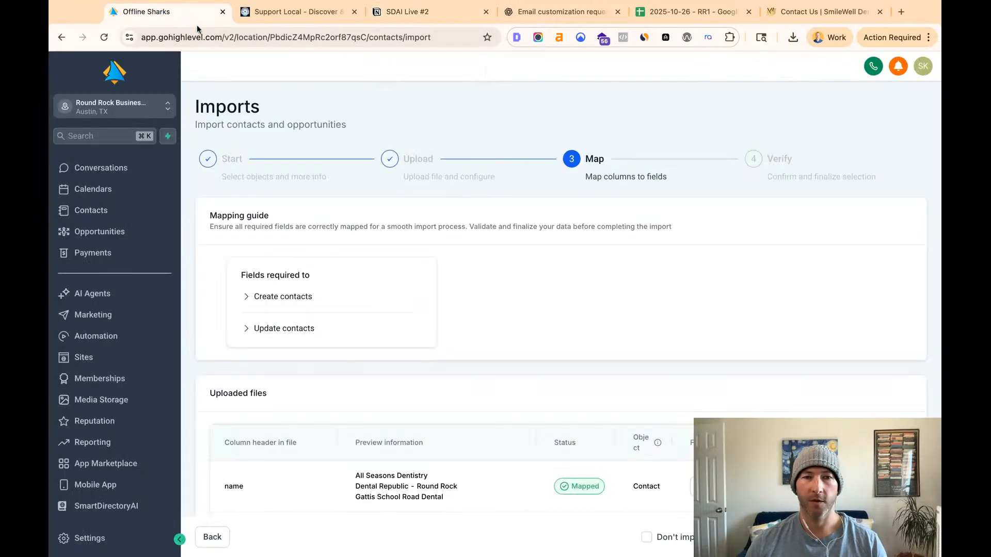
{"action": "scroll", "coordinate": [507, 422], "scroll_direction": "down", "scroll_amount": 8}
{"action": "scroll", "coordinate": [507, 422], "scroll_direction": "down", "scroll_amount": 4}
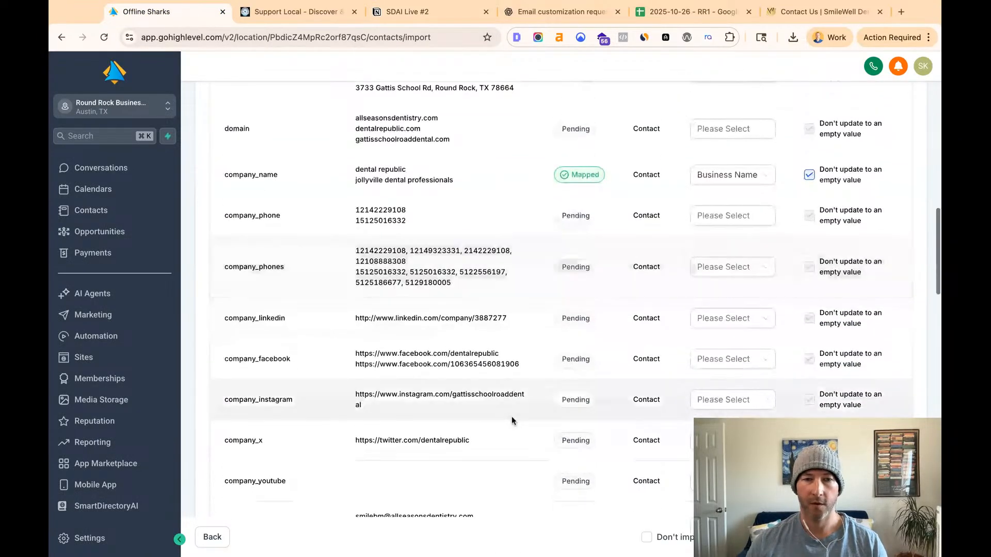
{"action": "left_click", "coordinate": [403, 11]}
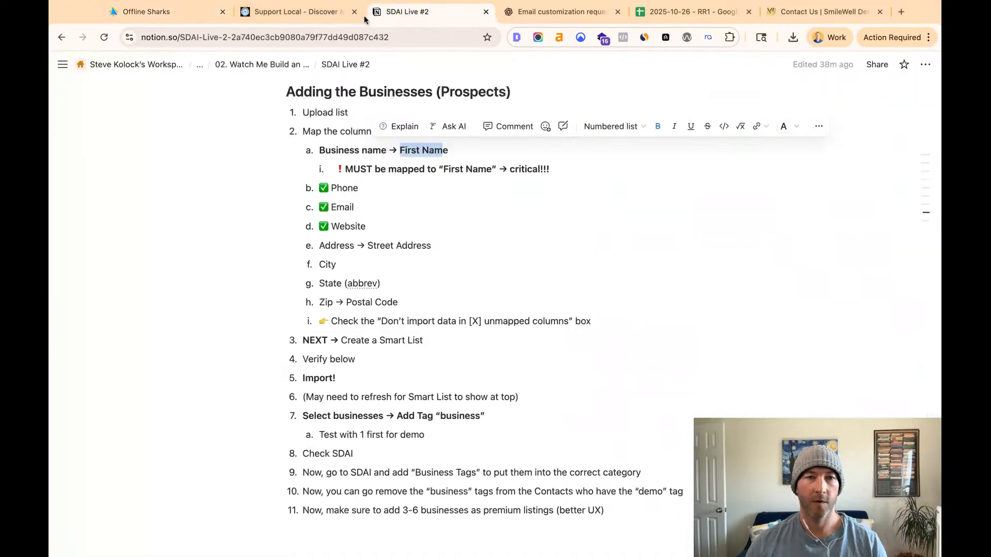
{"action": "left_click", "coordinate": [156, 12]}
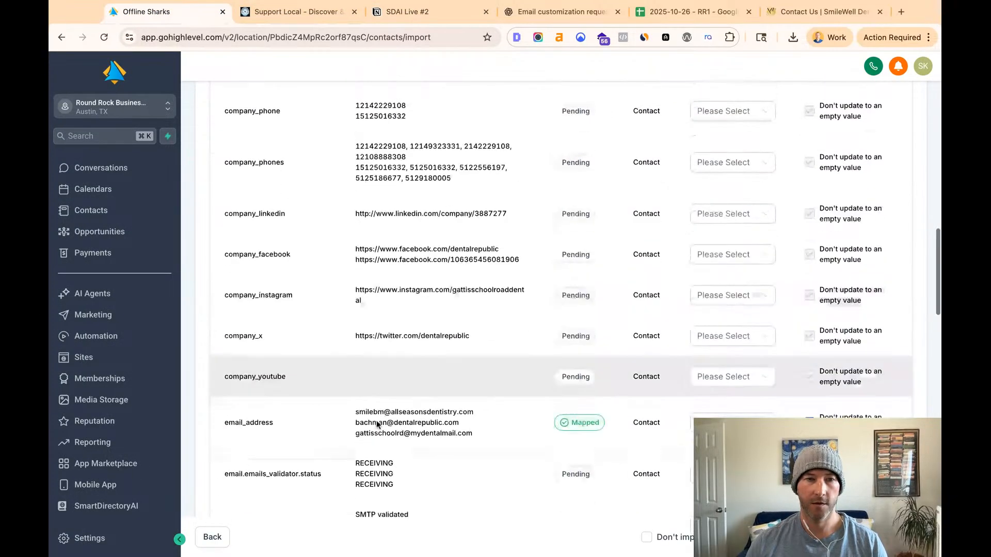
{"action": "scroll", "coordinate": [376, 420], "scroll_direction": "up", "scroll_amount": 10}
{"action": "scroll", "coordinate": [377, 425], "scroll_direction": "up", "scroll_amount": 2}
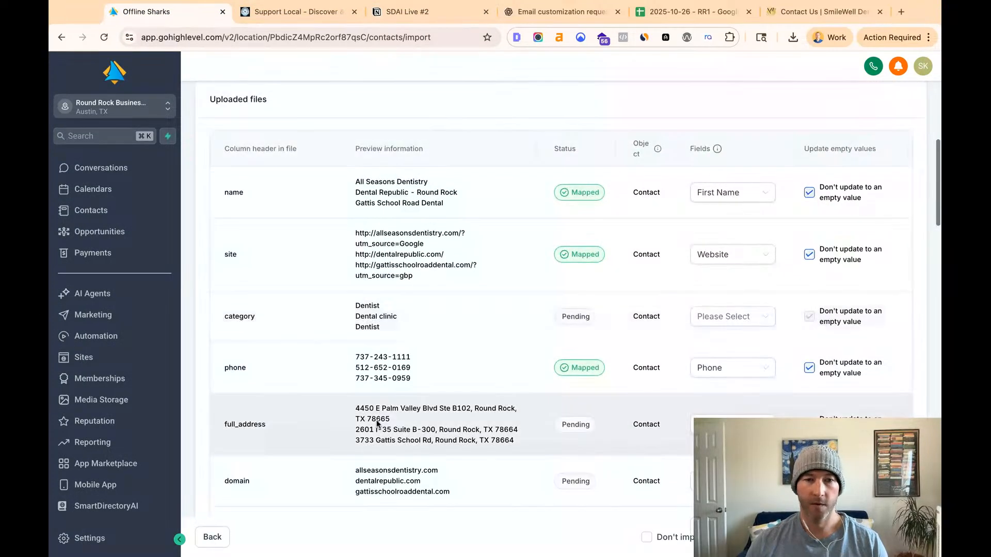
{"action": "triple_click", "coordinate": [357, 407]}
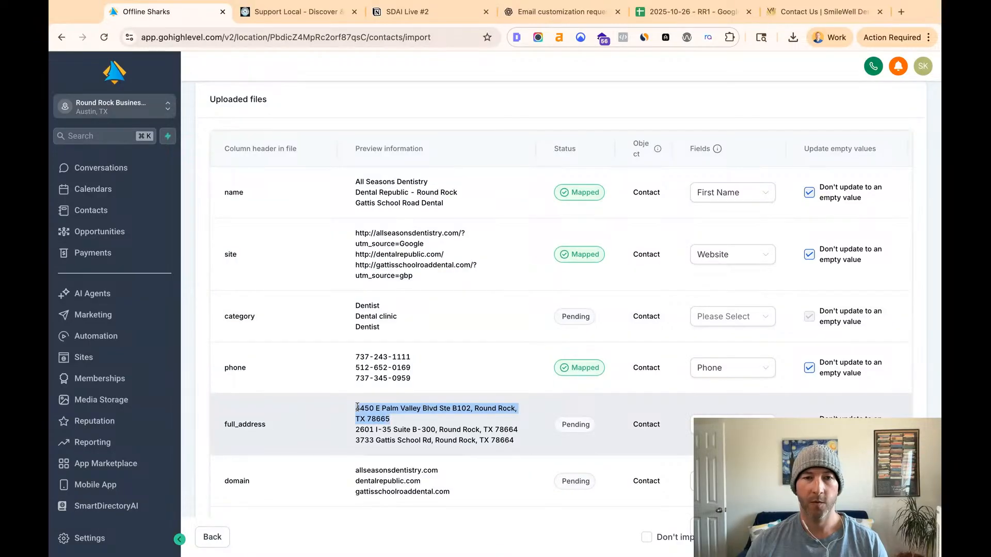
- Map the street column of the uploaded file to the Street Address contact field
{"action": "scroll", "coordinate": [358, 408], "scroll_direction": "down", "scroll_amount": 5}
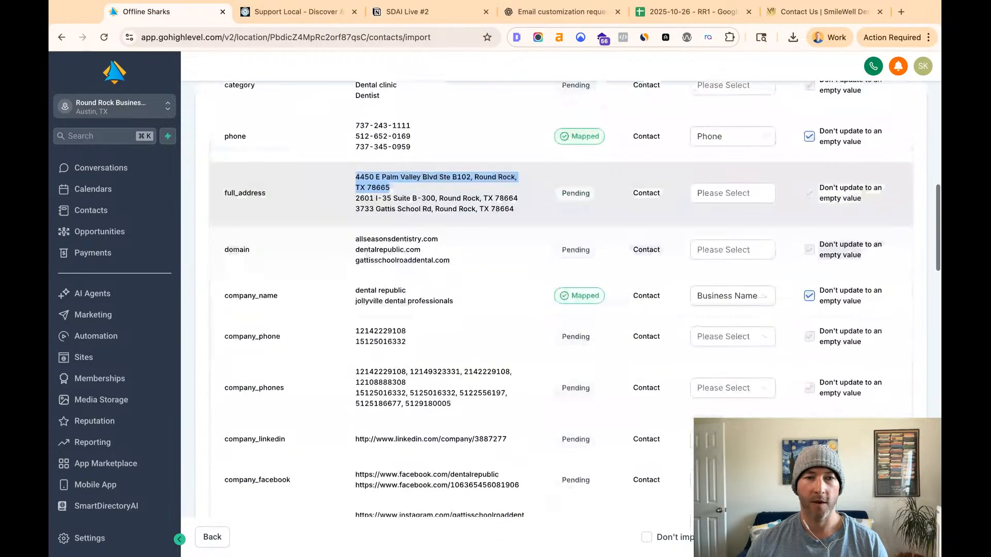
{"action": "scroll", "coordinate": [357, 387], "scroll_direction": "down", "scroll_amount": 9}
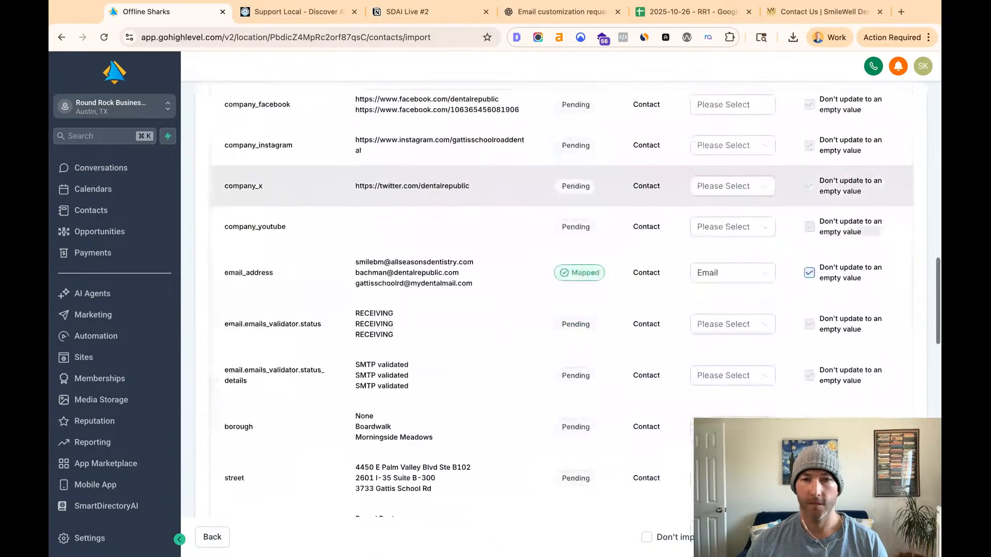
{"action": "scroll", "coordinate": [409, 356], "scroll_direction": "down", "scroll_amount": 1}
{"action": "triple_click", "coordinate": [357, 346]}
{"action": "left_click", "coordinate": [780, 365]}
{"action": "left_click", "coordinate": [745, 361]}
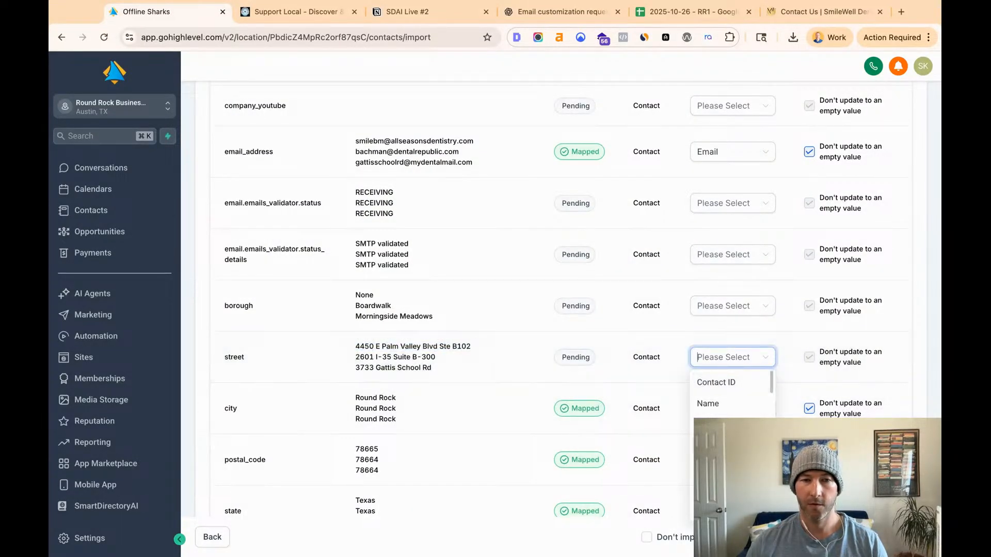
{"action": "scroll", "coordinate": [731, 397], "scroll_direction": "down", "scroll_amount": 2}
{"action": "left_click", "coordinate": [730, 400]}
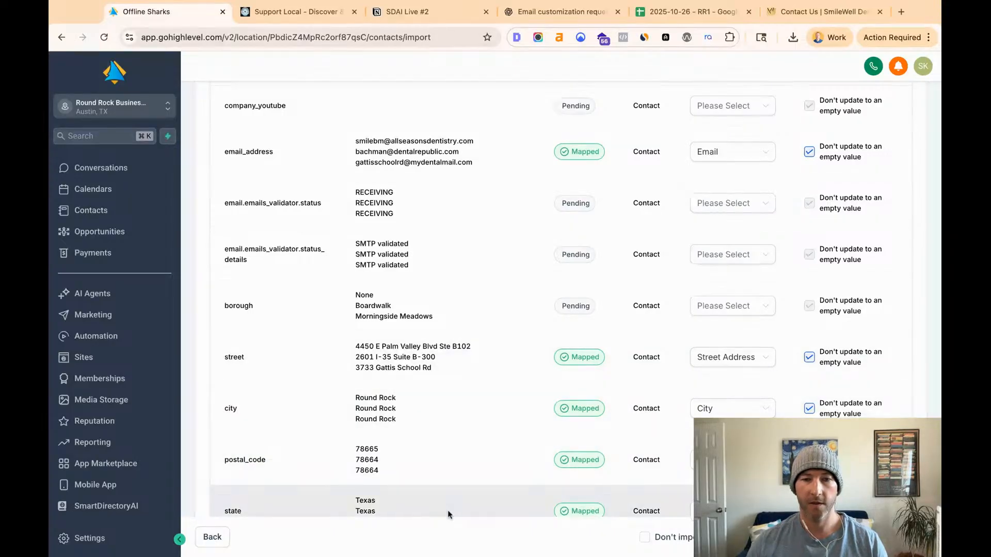
- Clear the state column's mapping and map the us_state column to the State contact field instead
{"action": "scroll", "coordinate": [444, 488], "scroll_direction": "down", "scroll_amount": 2}
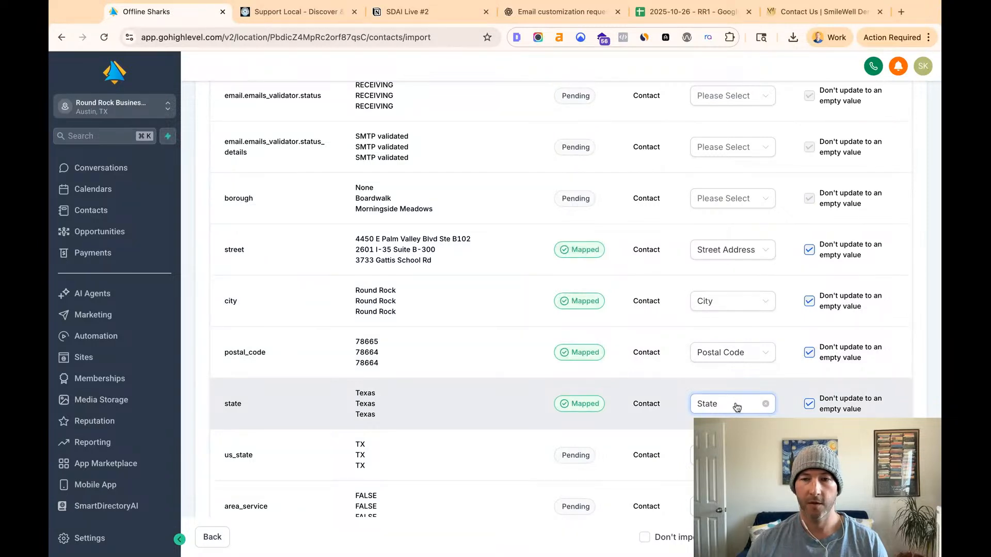
{"action": "left_click", "coordinate": [736, 408]}
{"action": "left_click", "coordinate": [439, 394]}
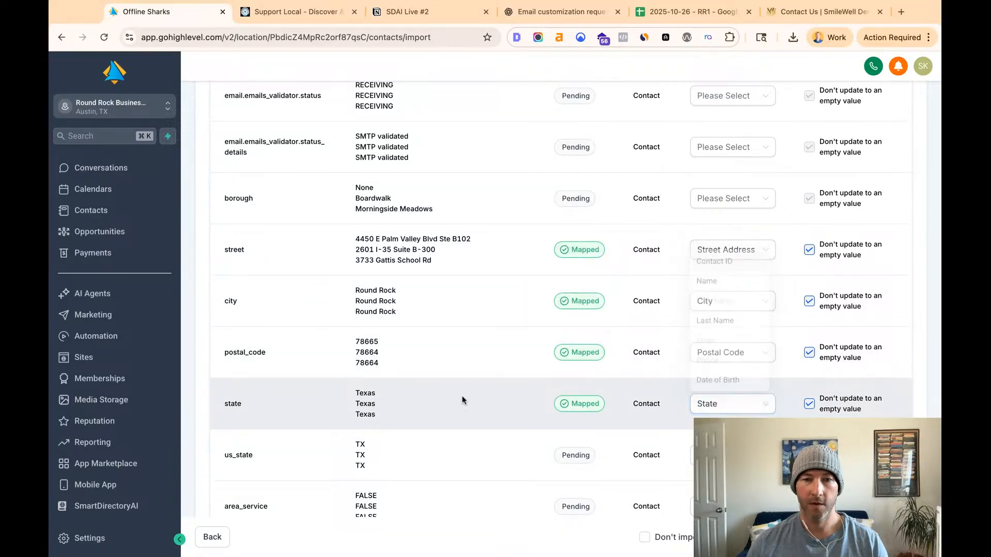
{"action": "left_click", "coordinate": [766, 404]}
{"action": "left_click", "coordinate": [733, 455]}
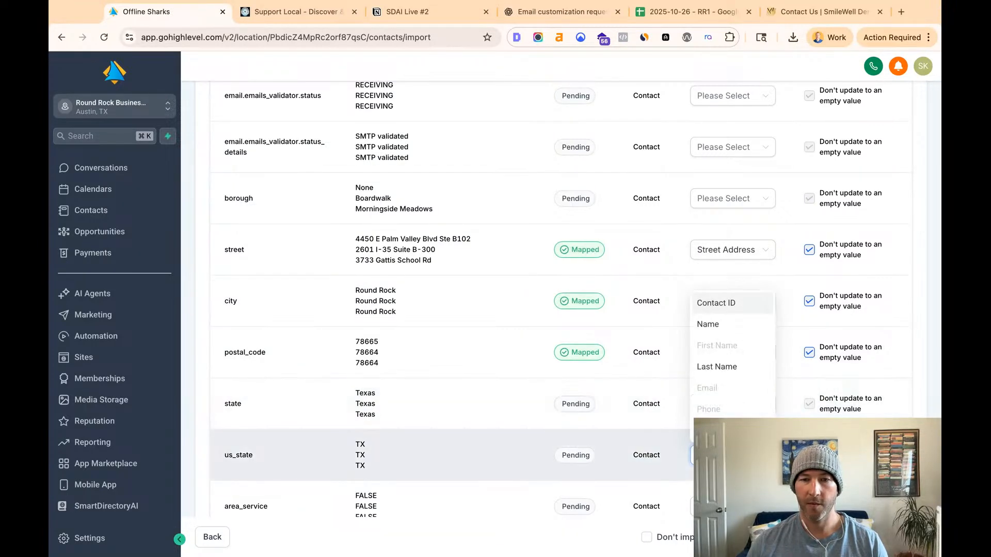
{"action": "scroll", "coordinate": [731, 392], "scroll_direction": "down", "scroll_amount": 5}
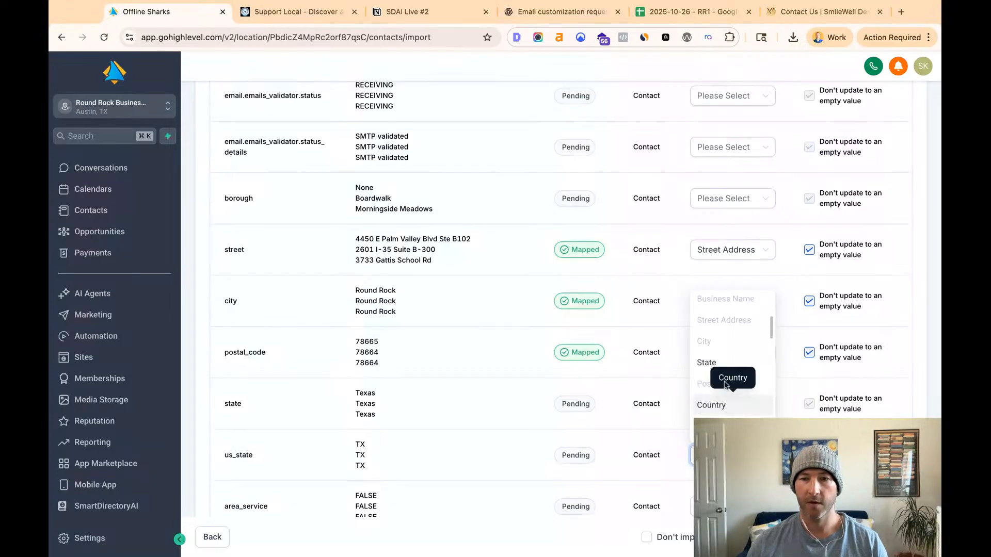
{"action": "left_click", "coordinate": [729, 364]}
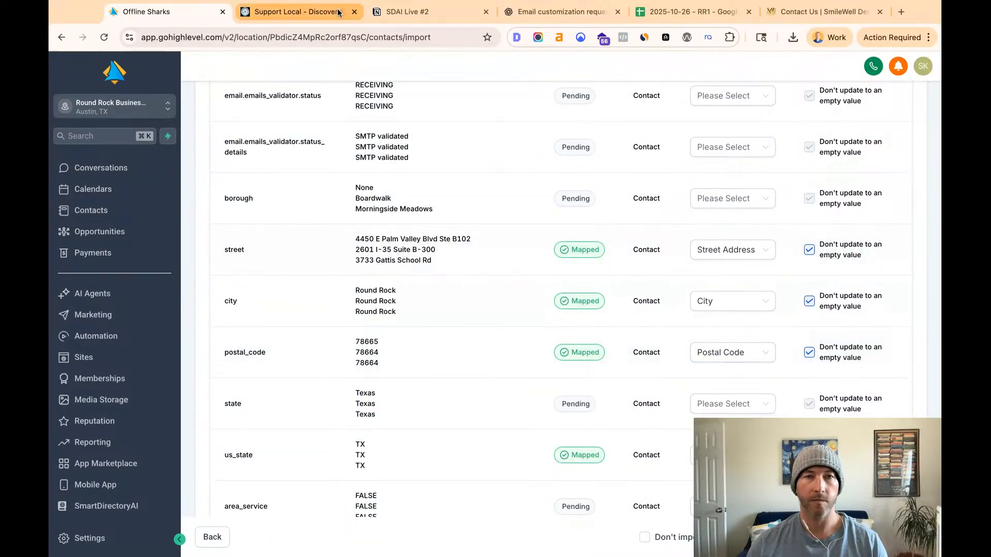
- Review the address items and the unmapped columns instruction in the SDAI Live #2 Notion checklist
{"action": "left_click", "coordinate": [397, 11]}
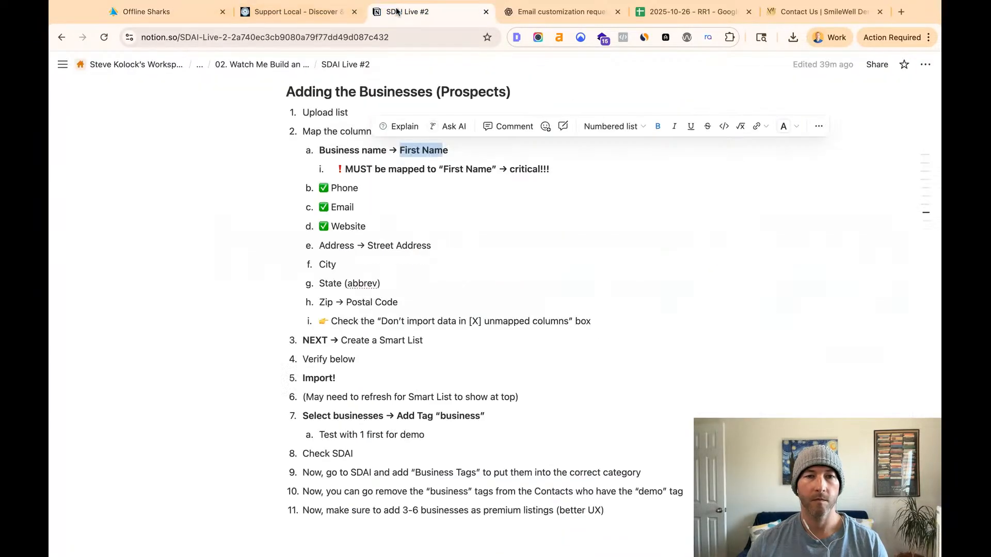
{"action": "triple_click", "coordinate": [321, 247]}
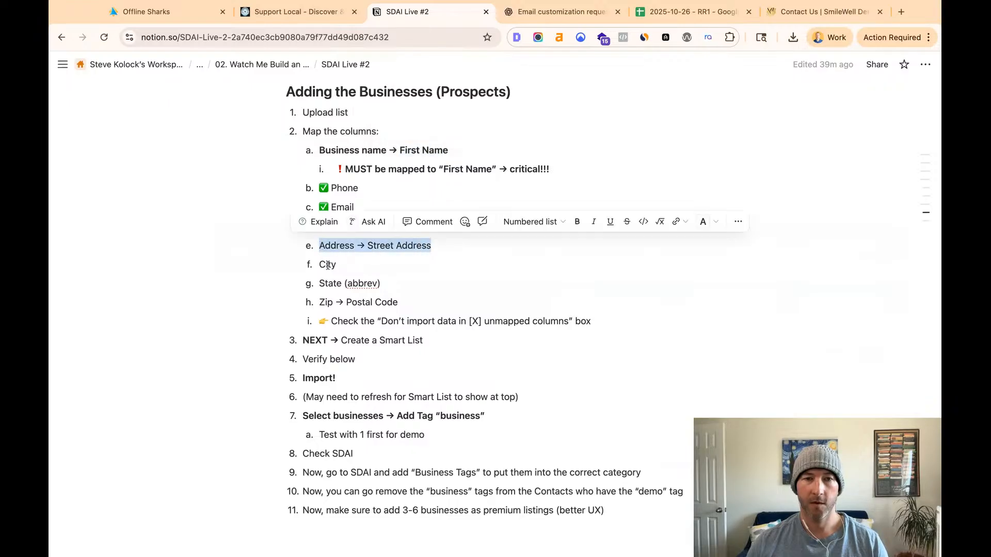
{"action": "left_click_drag", "start_coordinate": [377, 321], "coordinate": [591, 321]}
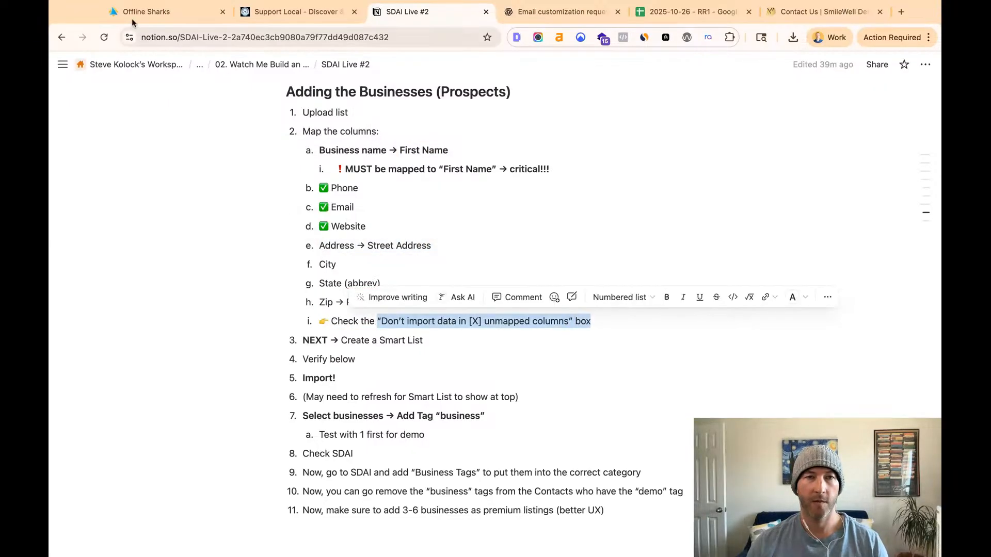
- Back in the HighLevel import, enable skipping data in unmapped columns, review the mappings, and proceed to the Verify stage
{"action": "left_click", "coordinate": [169, 12]}
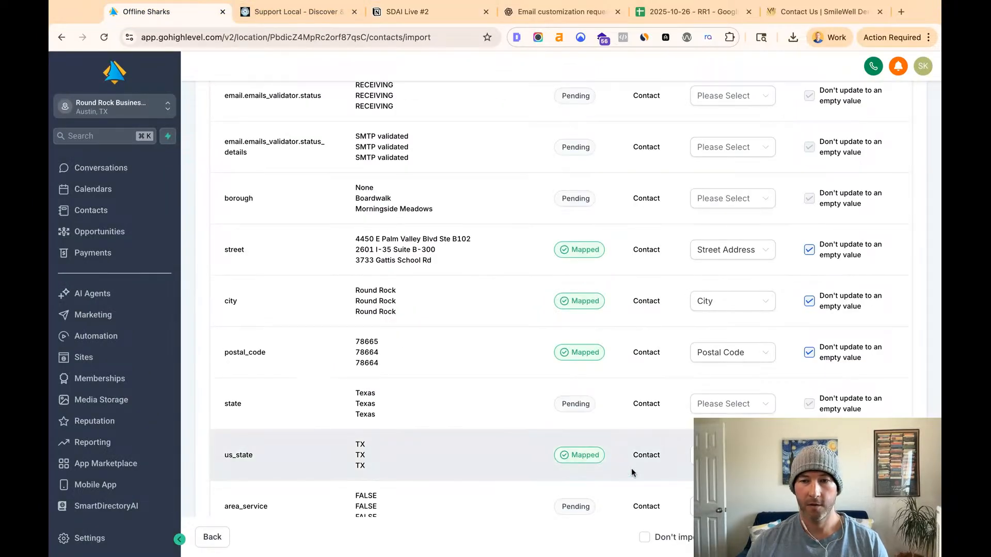
{"action": "scroll", "coordinate": [527, 460], "scroll_direction": "down", "scroll_amount": 1}
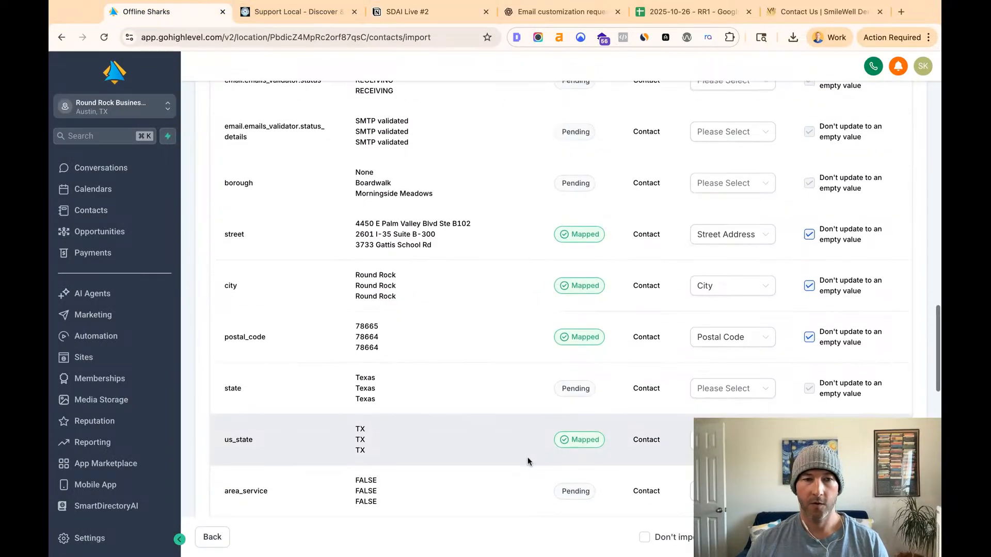
{"action": "scroll", "coordinate": [468, 346], "scroll_direction": "down", "scroll_amount": 5}
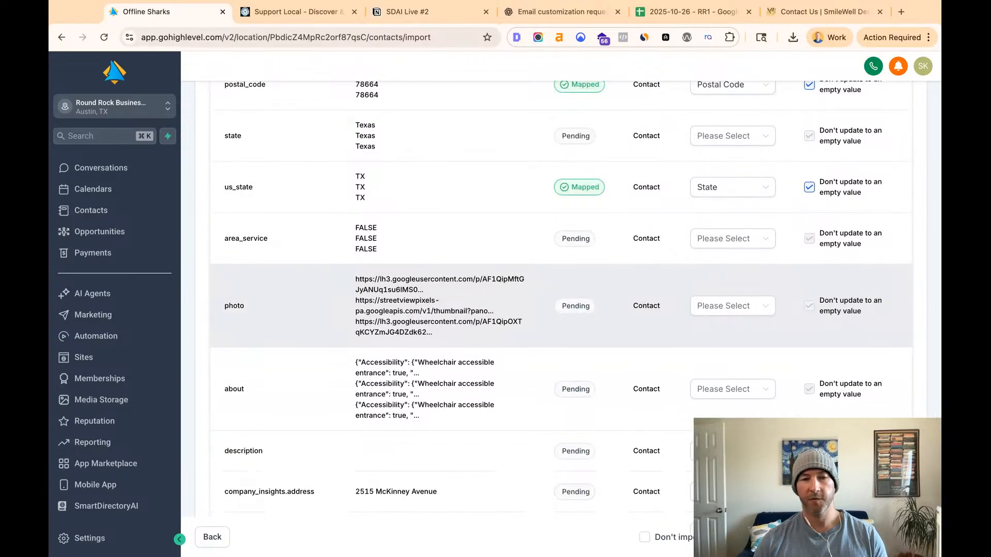
{"action": "scroll", "coordinate": [473, 395], "scroll_direction": "down", "scroll_amount": 3}
{"action": "scroll", "coordinate": [472, 395], "scroll_direction": "down", "scroll_amount": 4}
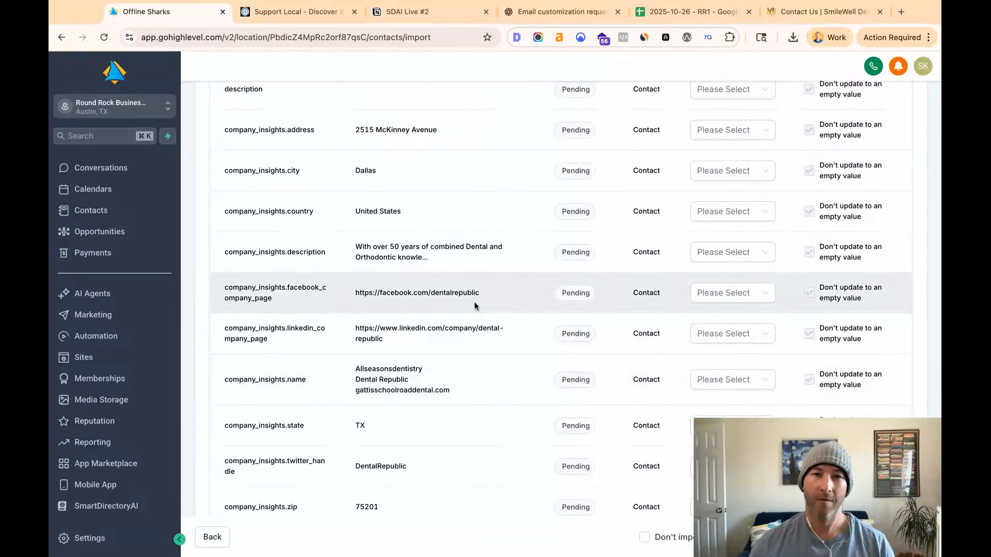
{"action": "scroll", "coordinate": [475, 302], "scroll_direction": "down", "scroll_amount": 3}
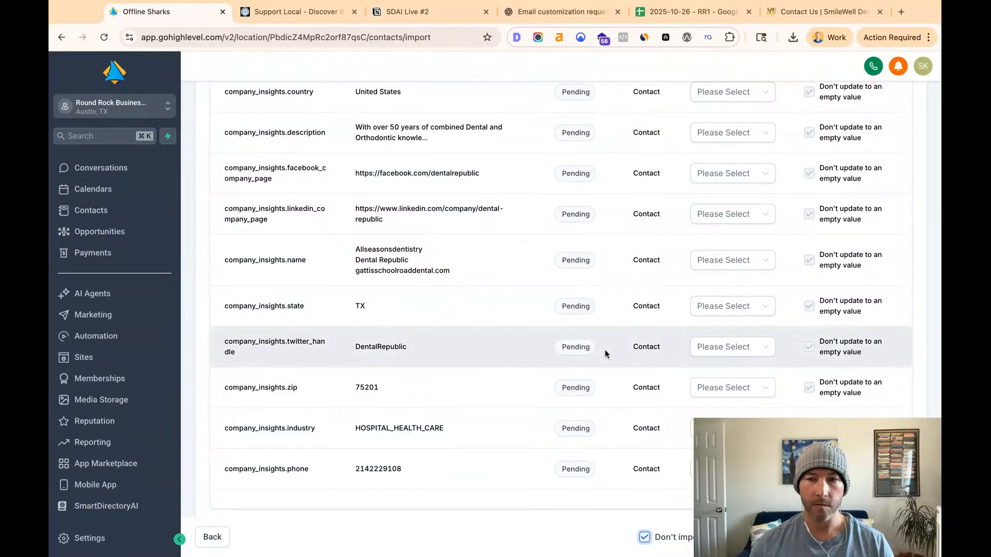
{"action": "scroll", "coordinate": [606, 354], "scroll_direction": "up", "scroll_amount": 15}
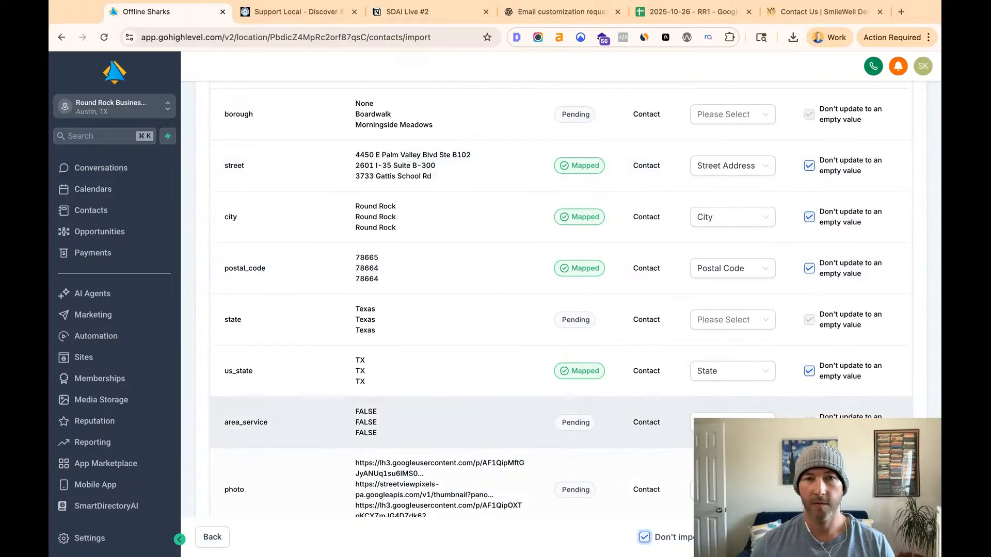
{"action": "left_click", "coordinate": [908, 537]}
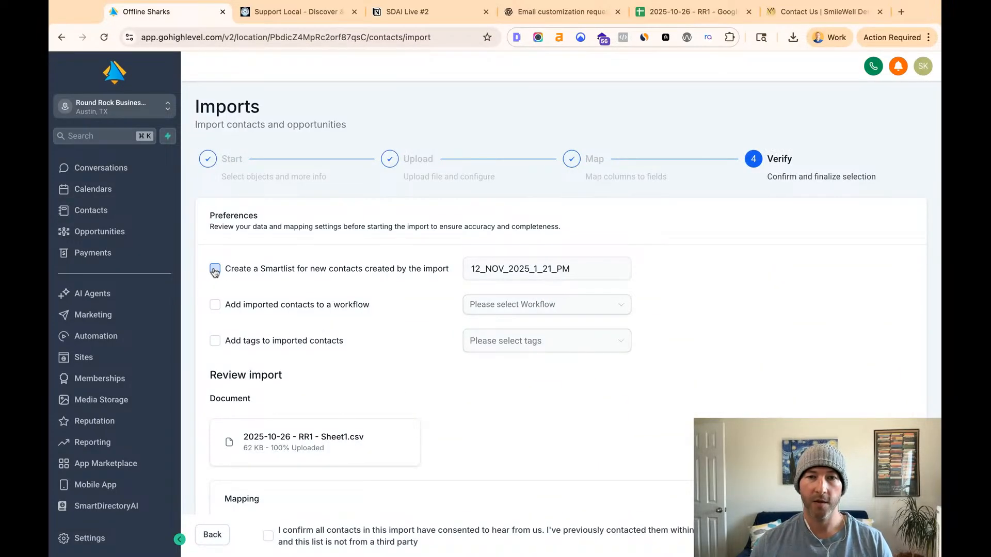
- Enable creating a Smartlist for the new contacts and name it "01. RR - 12_NOV_2025_1_21_PM"
{"action": "left_click", "coordinate": [216, 269]}
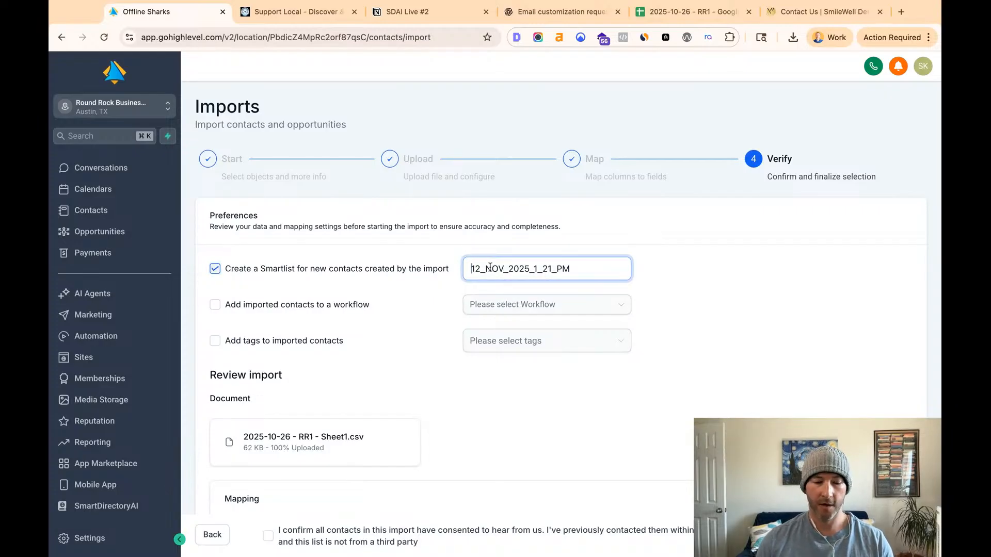
{"action": "type", "text": "RR1"}
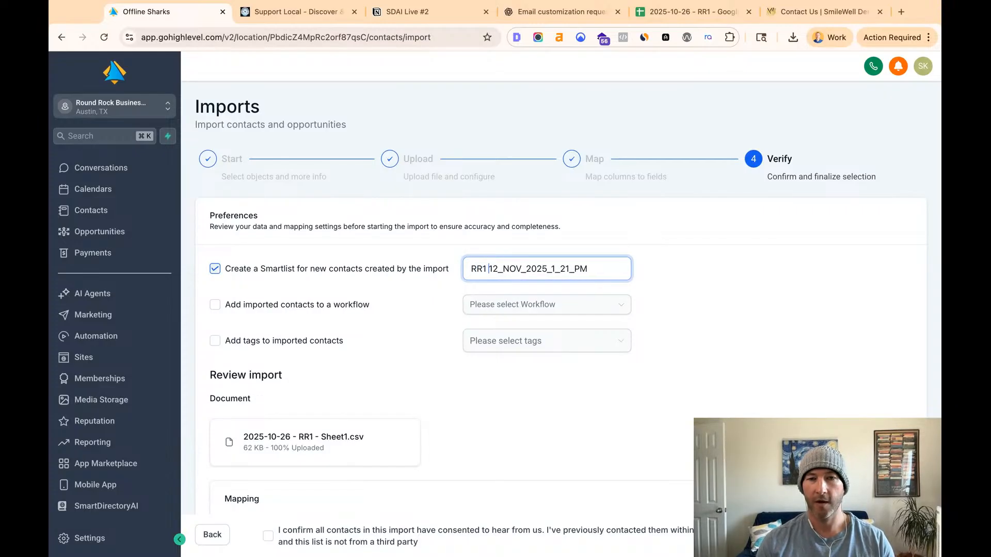
{"action": "type", "text": "-"}
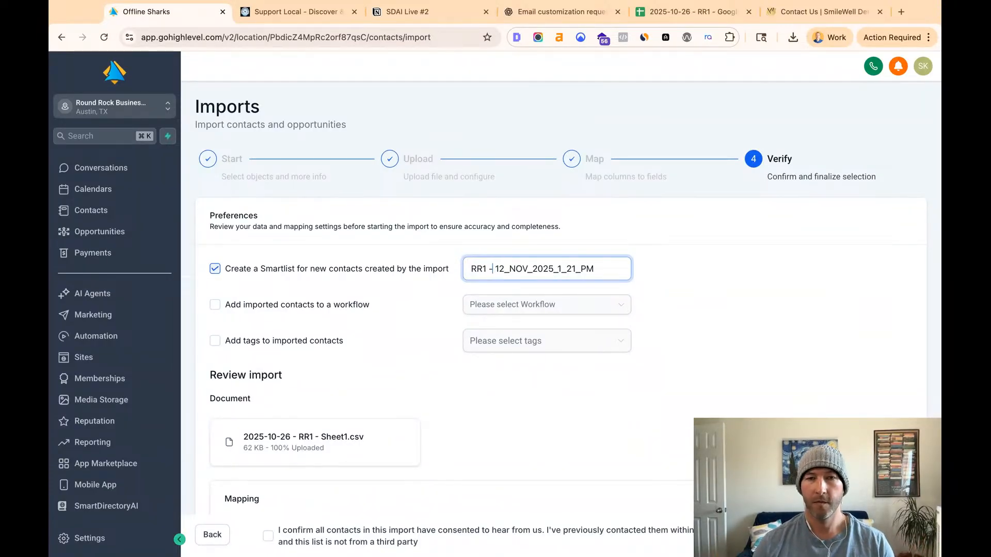
{"action": "double_click", "coordinate": [478, 269]}
{"action": "type", "text": "01. RR"}
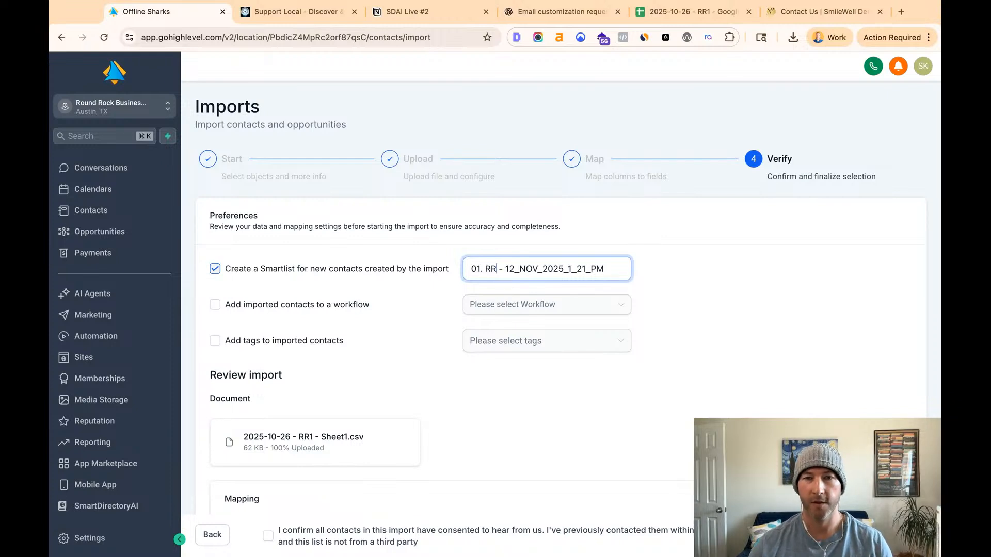
{"action": "key", "text": "shift+Left"}
{"action": "key", "text": "shift+Left"}
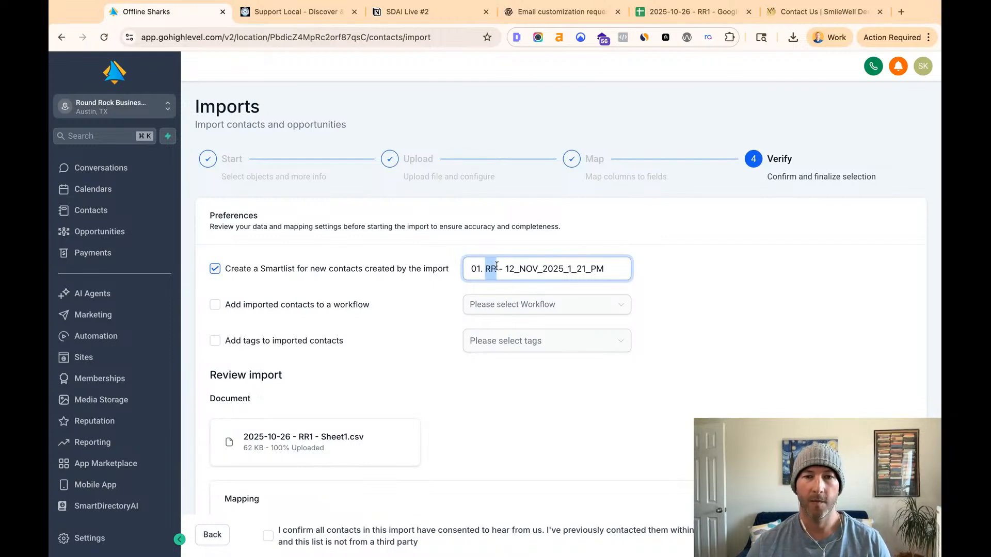
{"action": "double_click", "coordinate": [479, 271]}
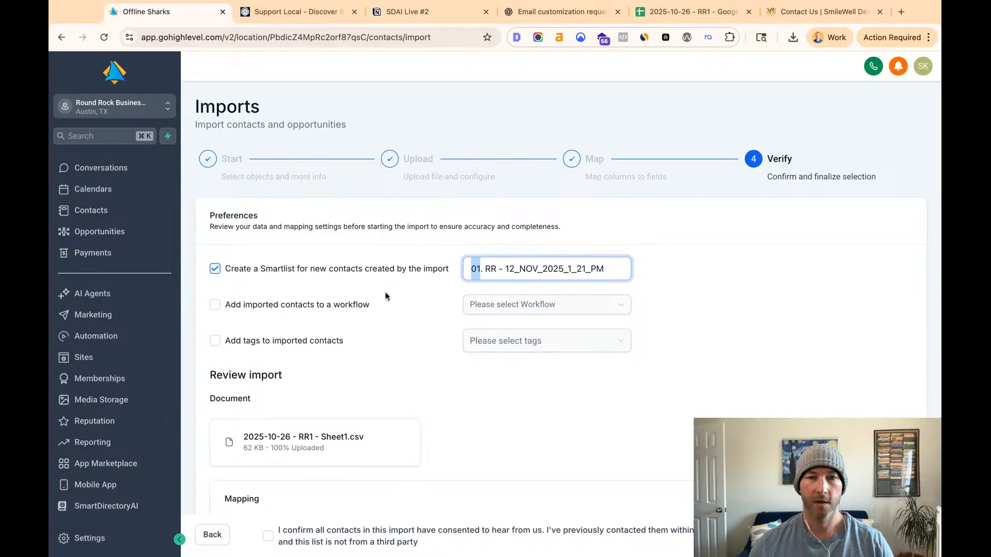
{"action": "left_click", "coordinate": [488, 269]}
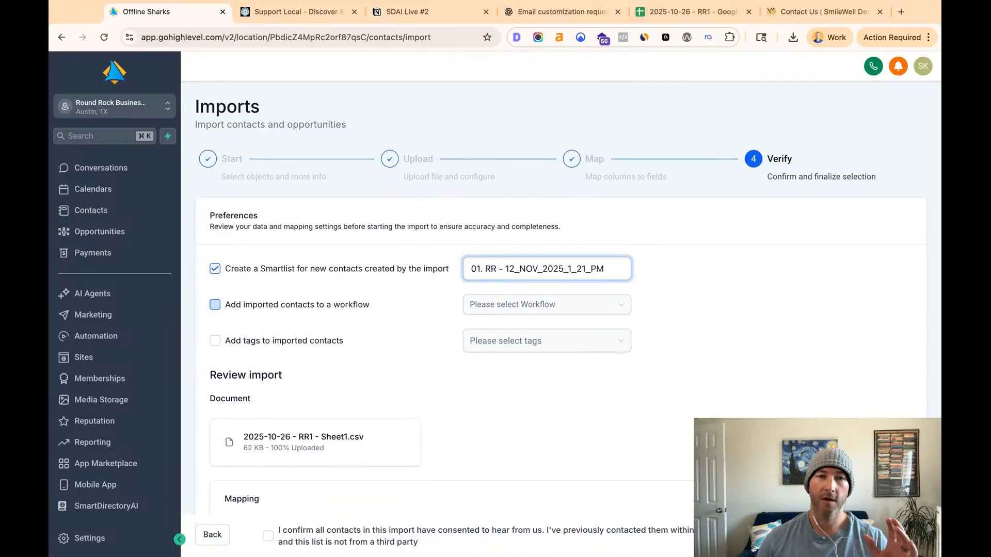
- Enable tagging of the imported contacts, assign the existing "business" tag, and create and assign a new "RR1" tag
{"action": "left_click", "coordinate": [215, 342]}
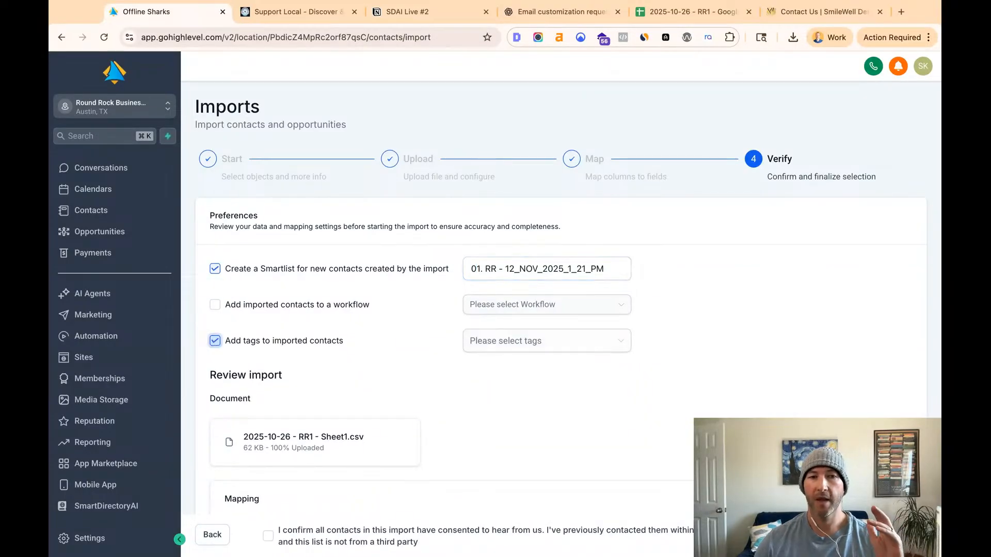
{"action": "left_click", "coordinate": [520, 348]}
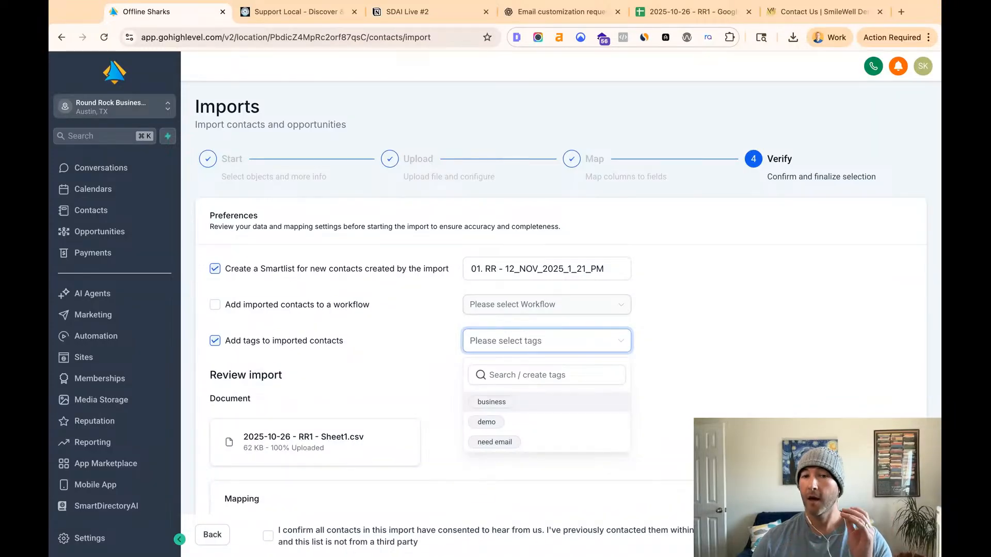
{"action": "left_click", "coordinate": [546, 402]}
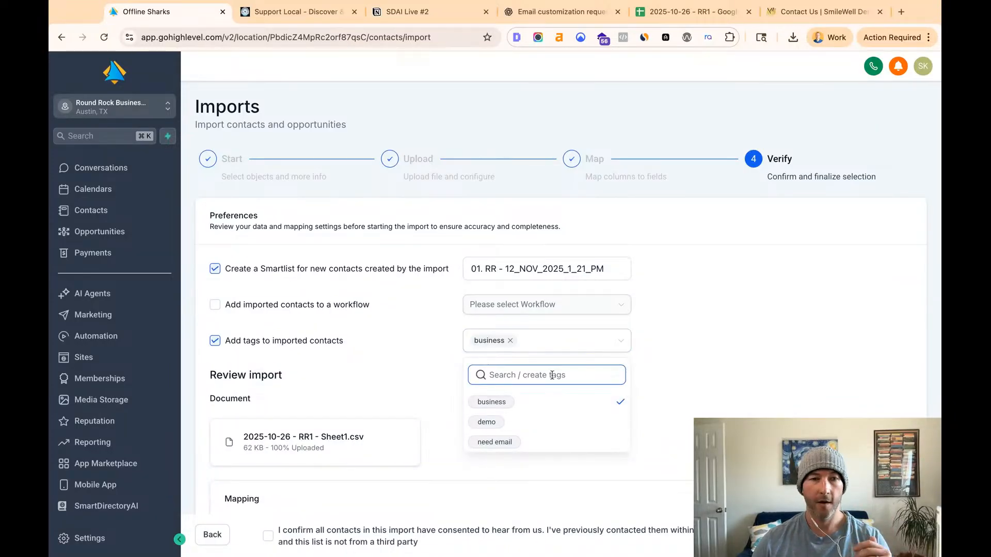
{"action": "left_click", "coordinate": [563, 376]}
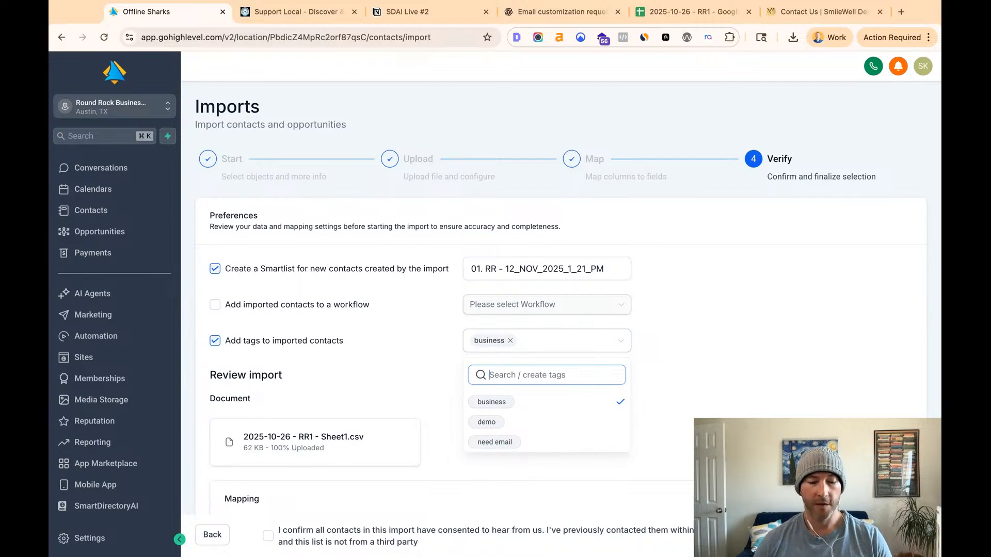
{"action": "type", "text": "RR1"}
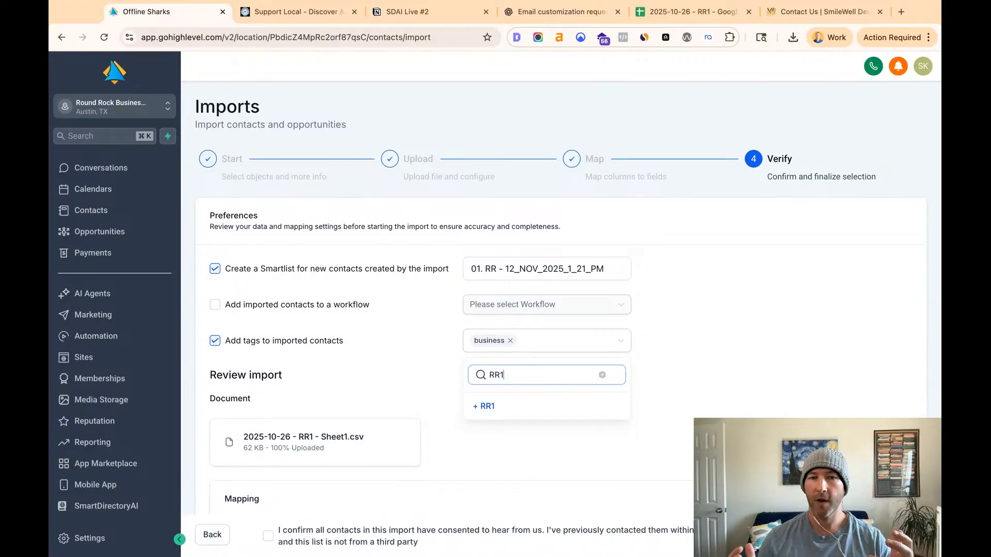
{"action": "left_click", "coordinate": [485, 408]}
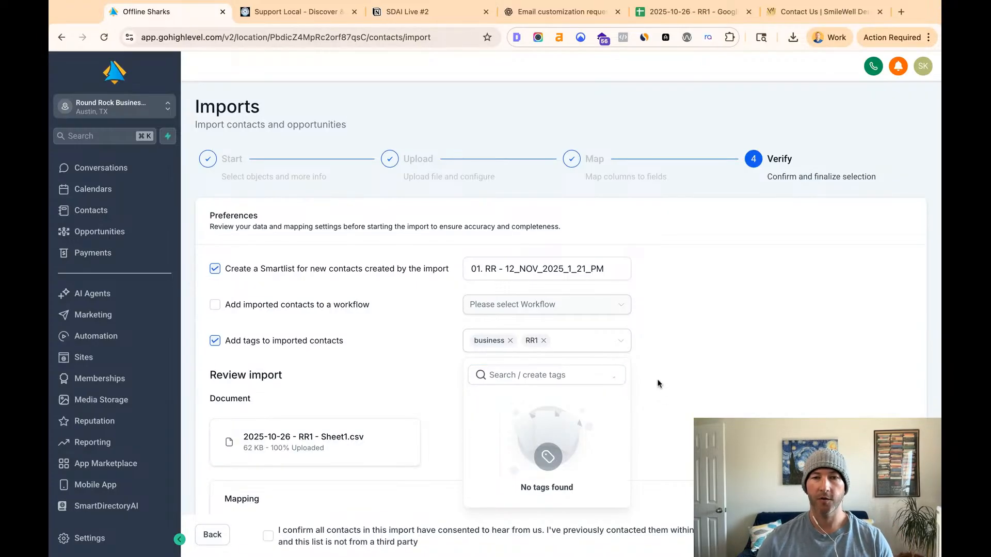
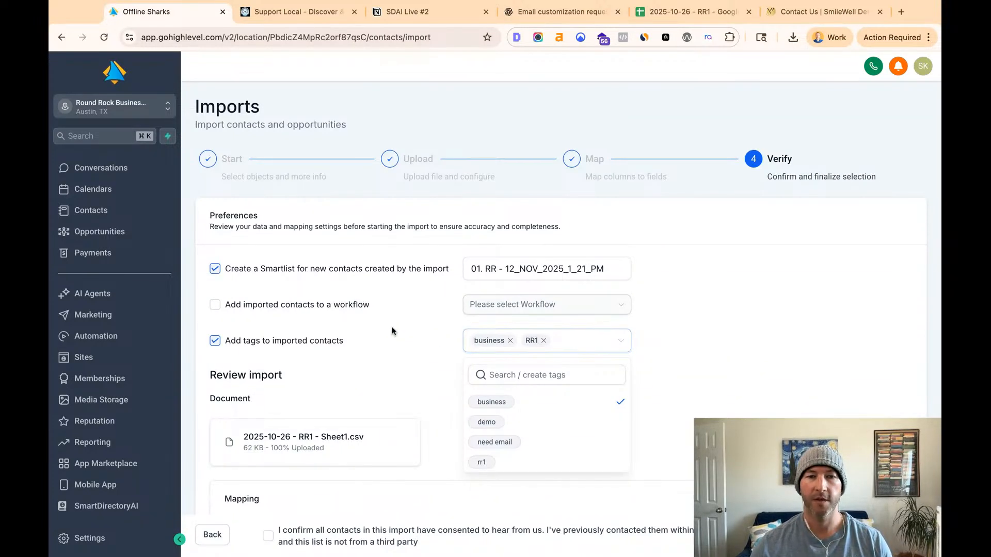
- Review how the name, site, phone and company_name columns map to contact fields in the import's mapping table
{"action": "left_click", "coordinate": [699, 332]}
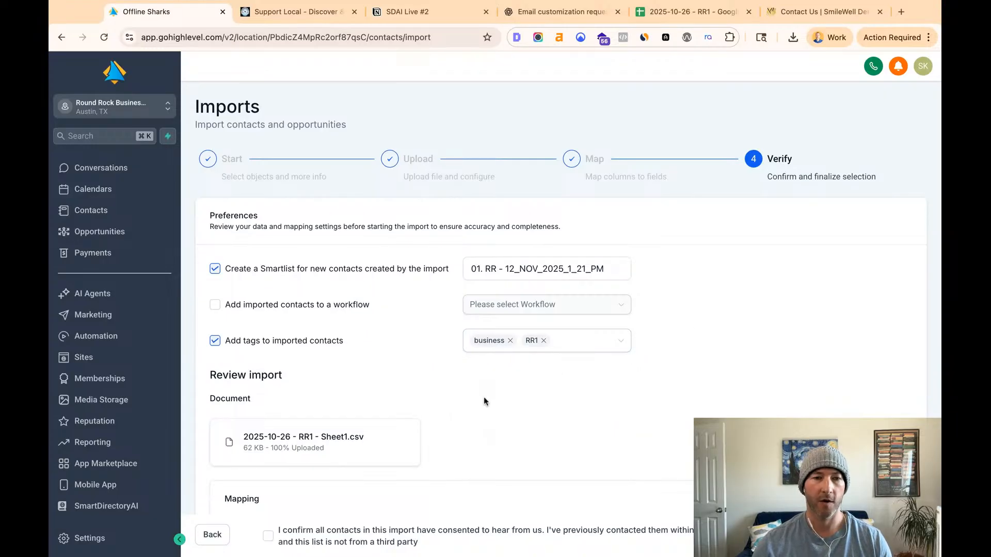
{"action": "scroll", "coordinate": [484, 402], "scroll_direction": "down", "scroll_amount": 4}
{"action": "scroll", "coordinate": [484, 401], "scroll_direction": "down", "scroll_amount": 6}
{"action": "scroll", "coordinate": [483, 401], "scroll_direction": "up", "scroll_amount": 2}
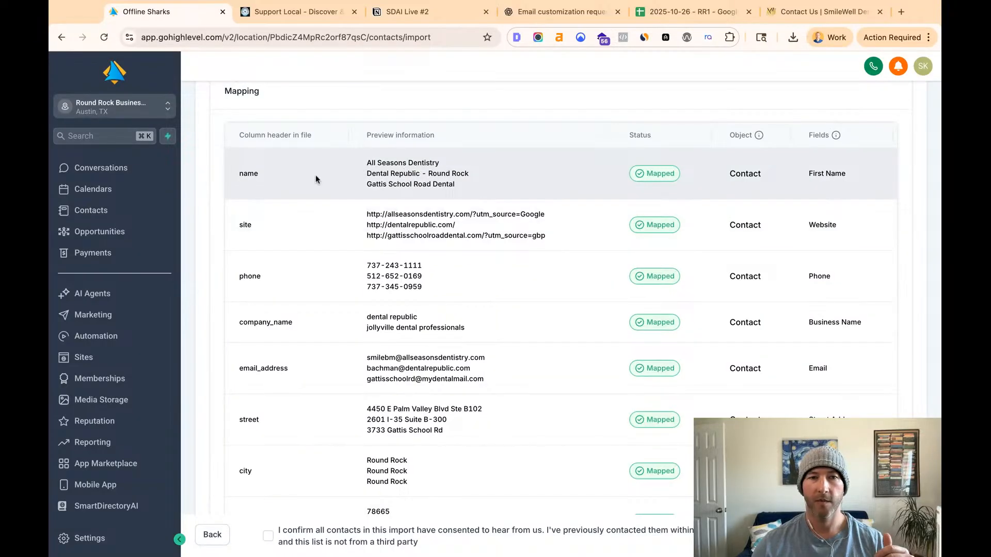
{"action": "left_click_drag", "start_coordinate": [814, 175], "coordinate": [911, 189]}
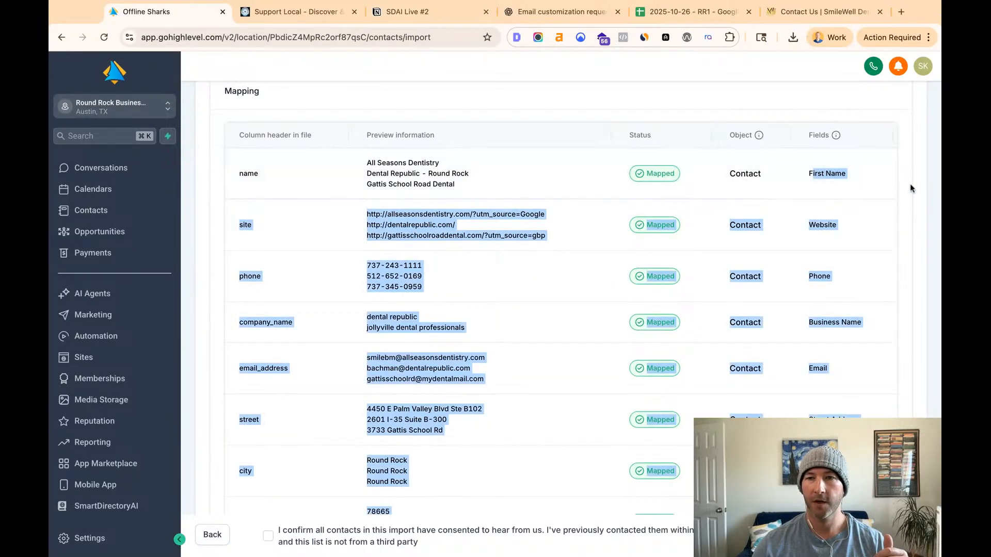
{"action": "left_click", "coordinate": [405, 224]}
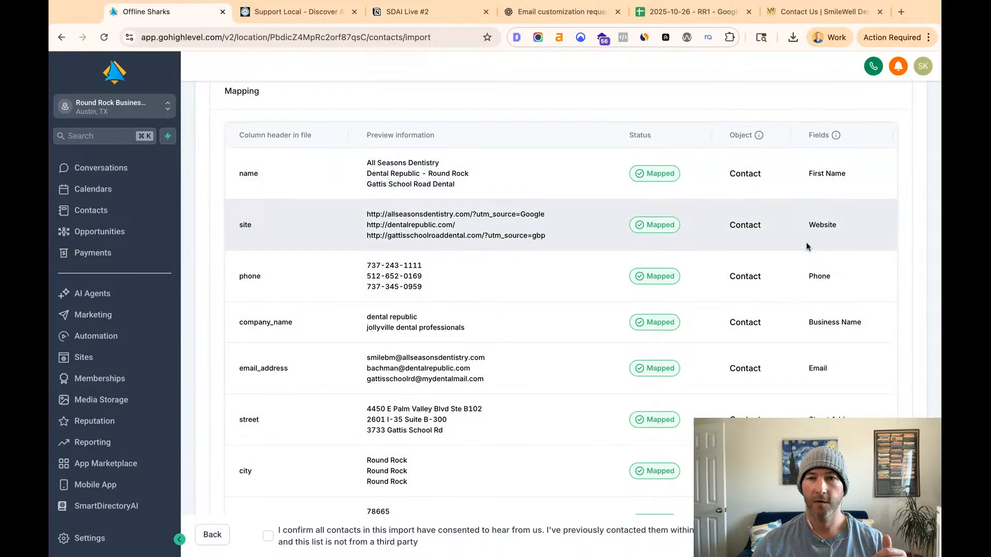
{"action": "left_click_drag", "start_coordinate": [815, 225], "coordinate": [837, 226]}
{"action": "left_click_drag", "start_coordinate": [473, 214], "coordinate": [571, 240]}
{"action": "left_click", "coordinate": [477, 234]}
{"action": "left_click_drag", "start_coordinate": [501, 214], "coordinate": [515, 216]}
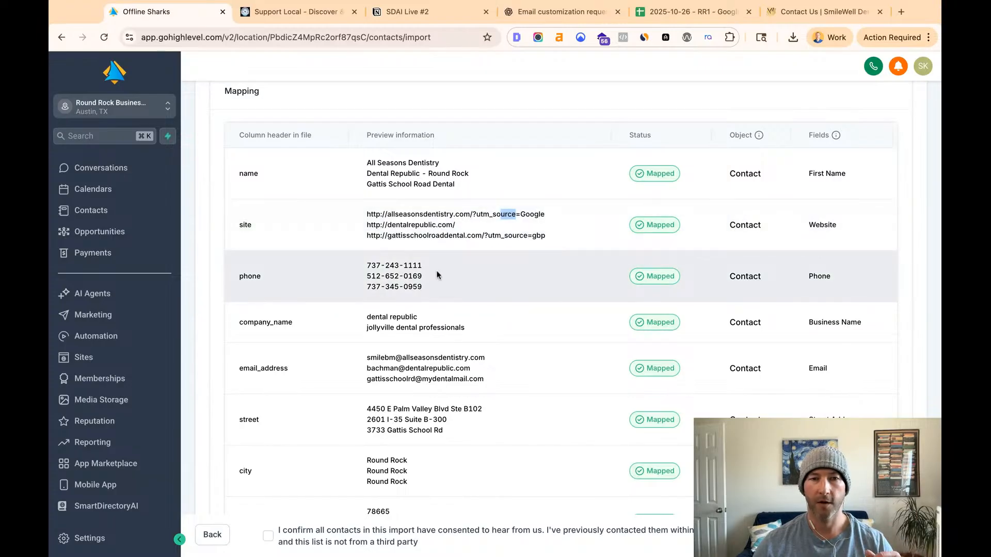
{"action": "double_click", "coordinate": [819, 276]}
{"action": "left_click_drag", "start_coordinate": [809, 323], "coordinate": [861, 322]}
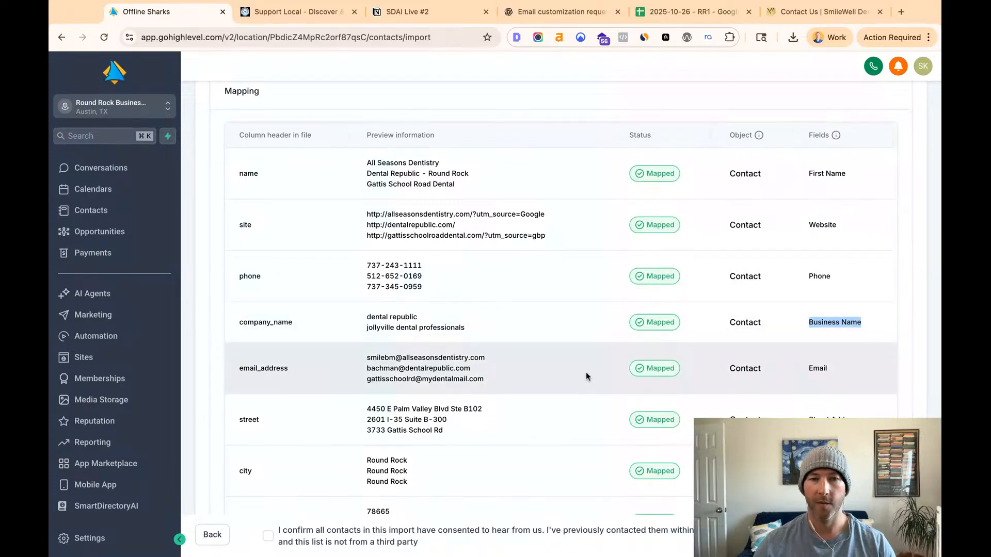
- Check the remaining email and address mappings, confirm the contacts' consent statement, and start the import
{"action": "scroll", "coordinate": [685, 354], "scroll_direction": "down", "scroll_amount": 1}
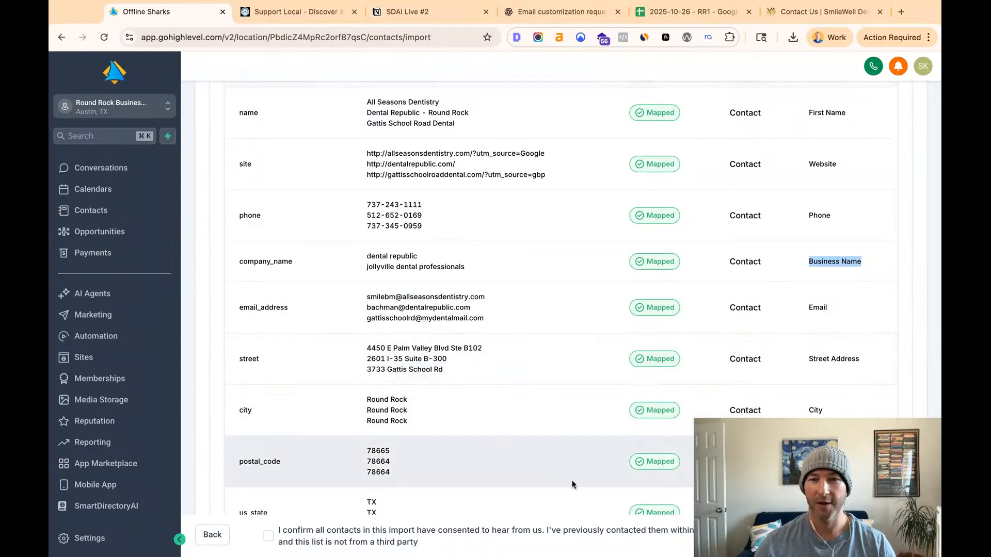
{"action": "scroll", "coordinate": [552, 439], "scroll_direction": "down", "scroll_amount": 1}
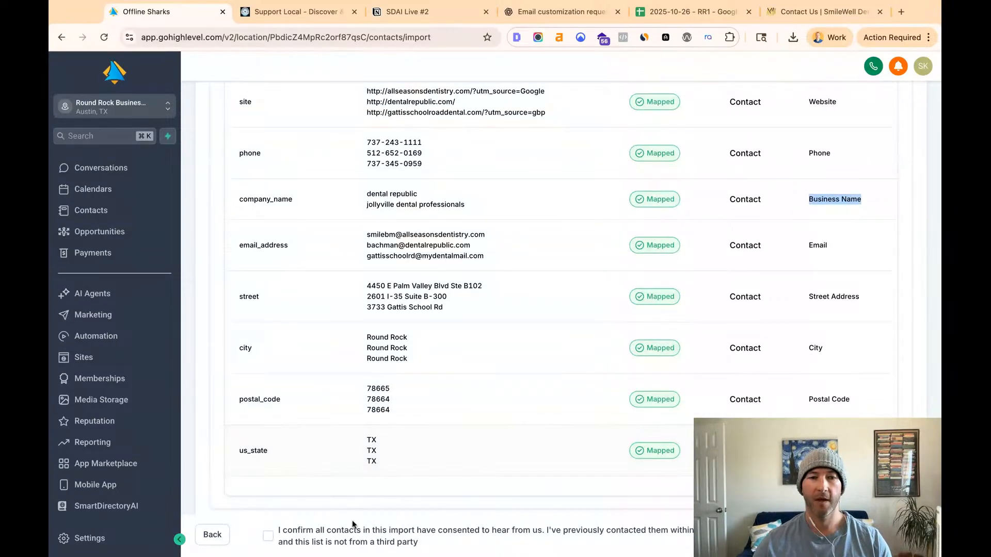
{"action": "left_click", "coordinate": [268, 537]}
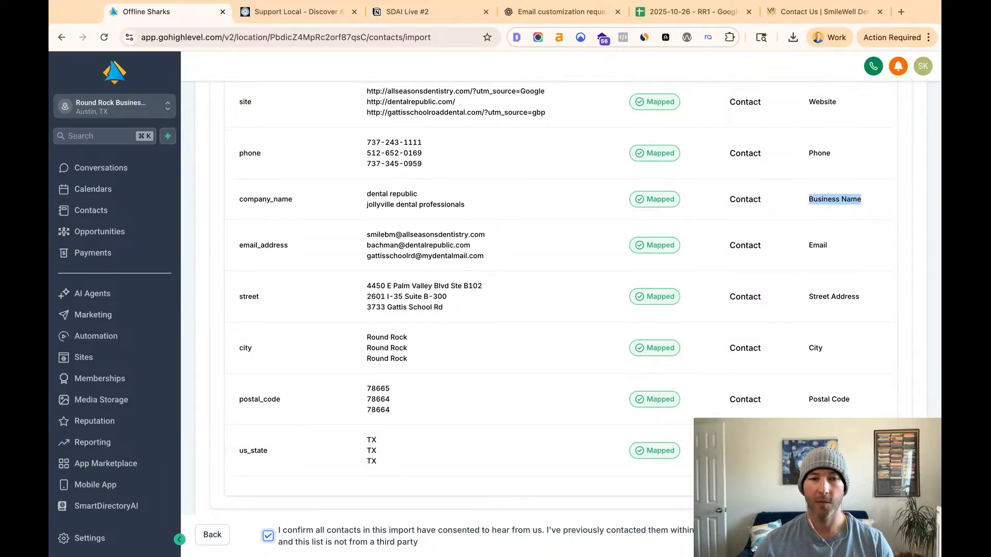
{"action": "scroll", "coordinate": [595, 320], "scroll_direction": "up", "scroll_amount": 15}
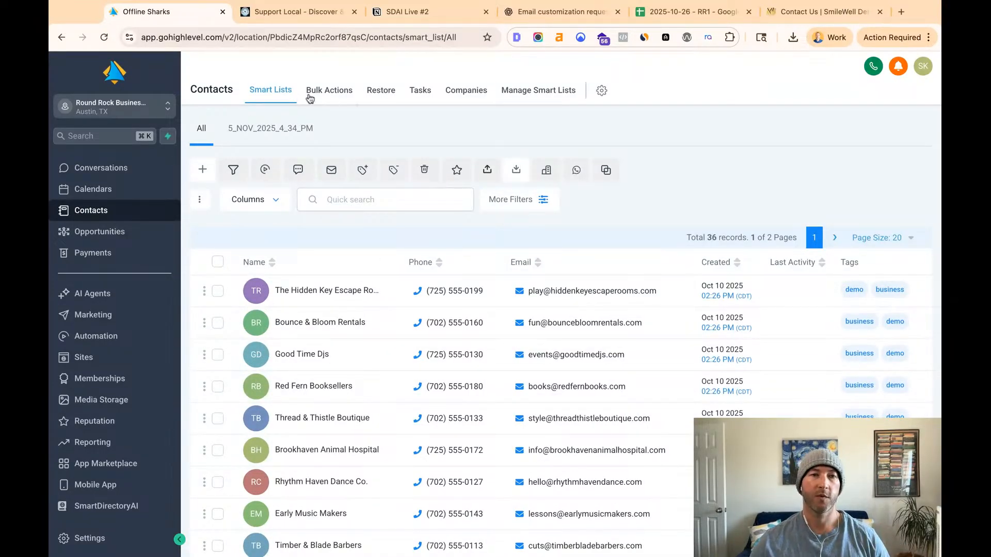
- Open the "5_NOV_2025_4_34_PM" Smartlist, reload the page, and close the SmileWell contact page and the RR1 spreadsheet
{"action": "left_click", "coordinate": [270, 129]}
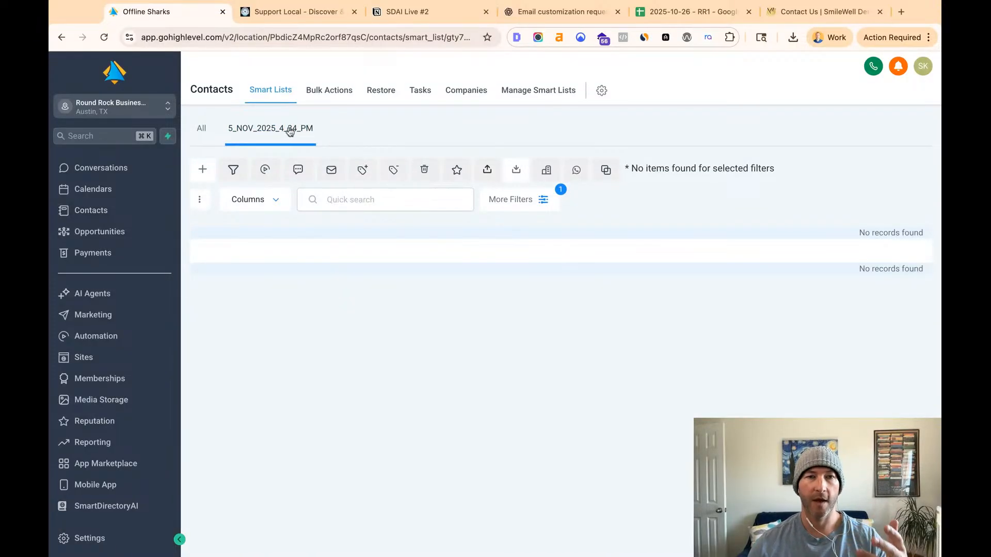
{"action": "left_click", "coordinate": [103, 38]}
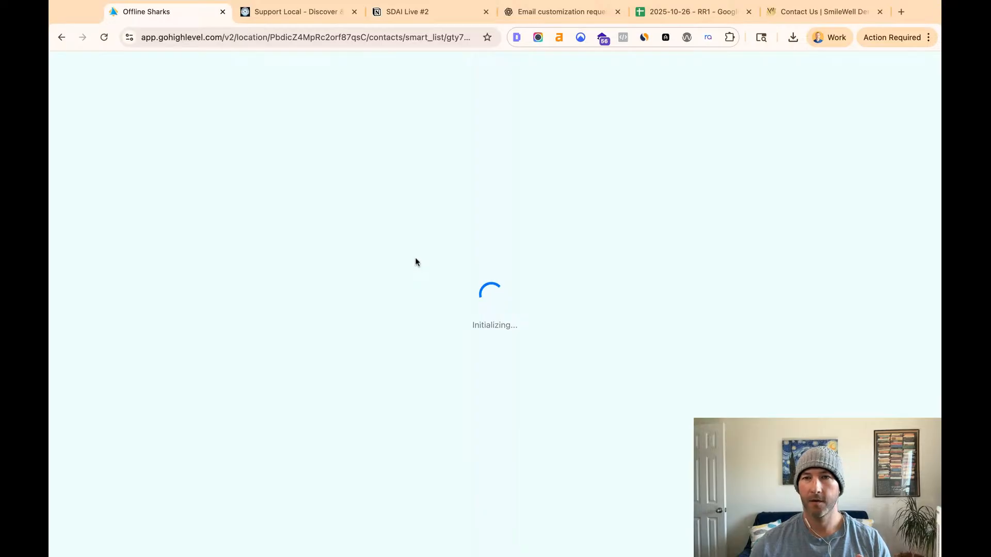
{"action": "left_click", "coordinate": [879, 11]}
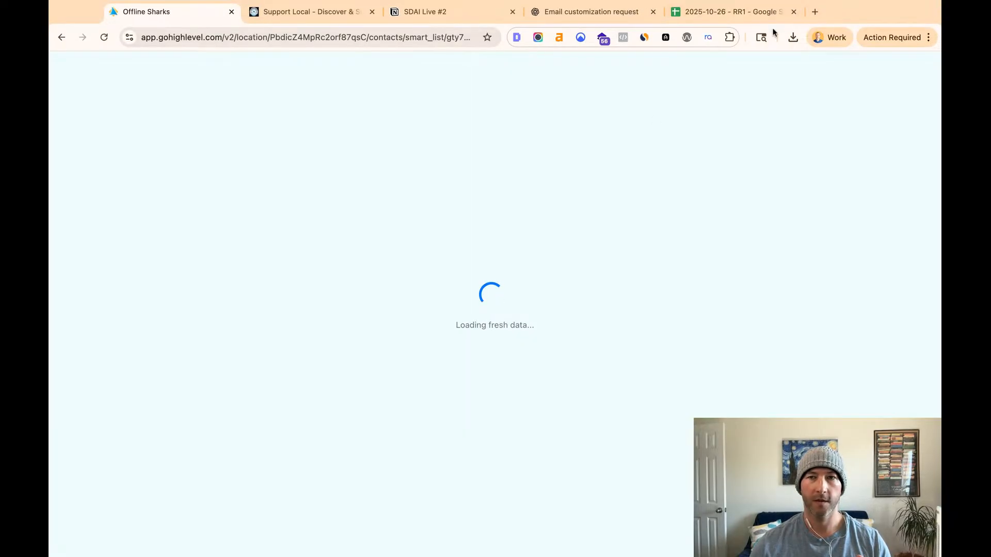
{"action": "left_click", "coordinate": [794, 11]}
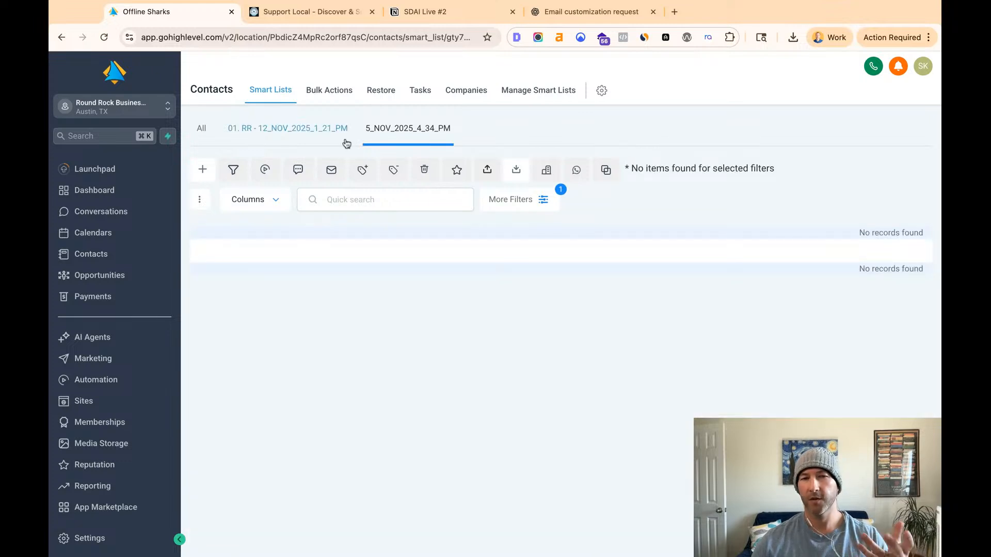
- Check the "01. RR - 12_NOV_2025_1_21_PM" Smartlist and the import's bulk action status, and reload the Smartlist
{"action": "left_click", "coordinate": [308, 135]}
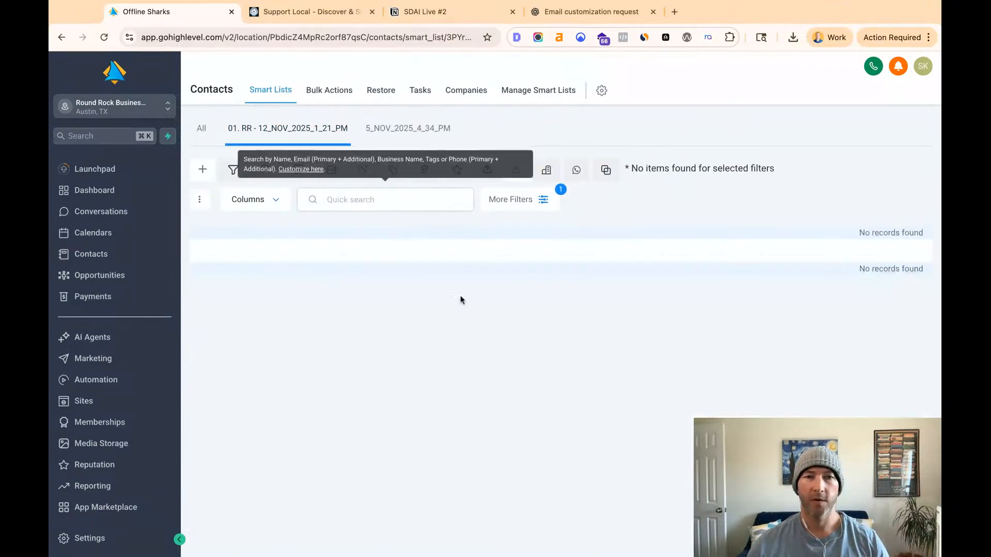
{"action": "left_click", "coordinate": [336, 91]}
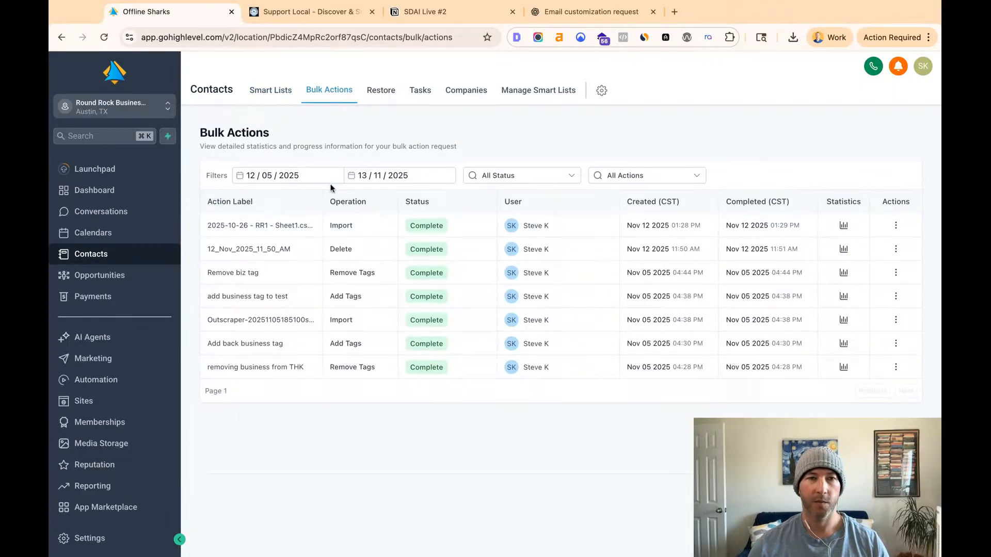
{"action": "left_click", "coordinate": [285, 91]}
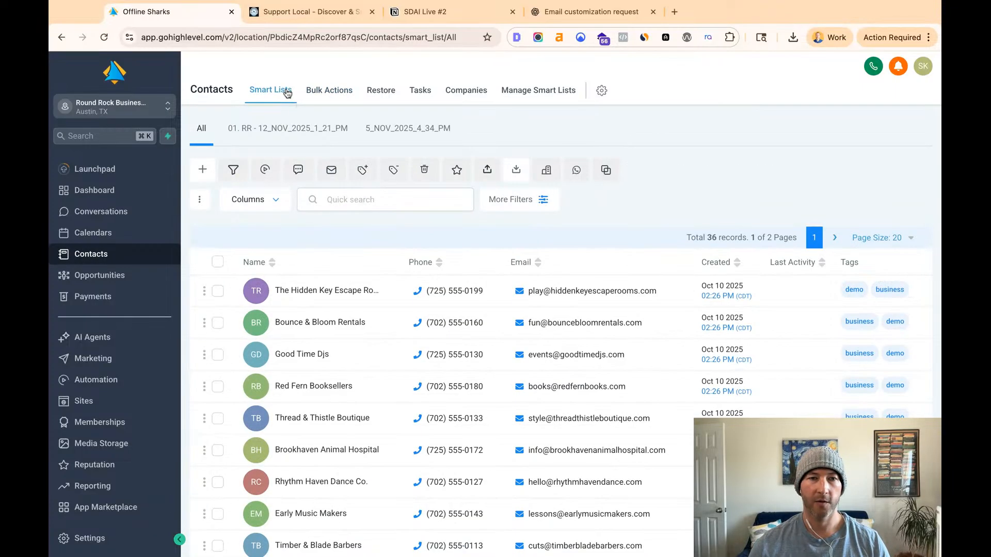
{"action": "left_click", "coordinate": [284, 136]}
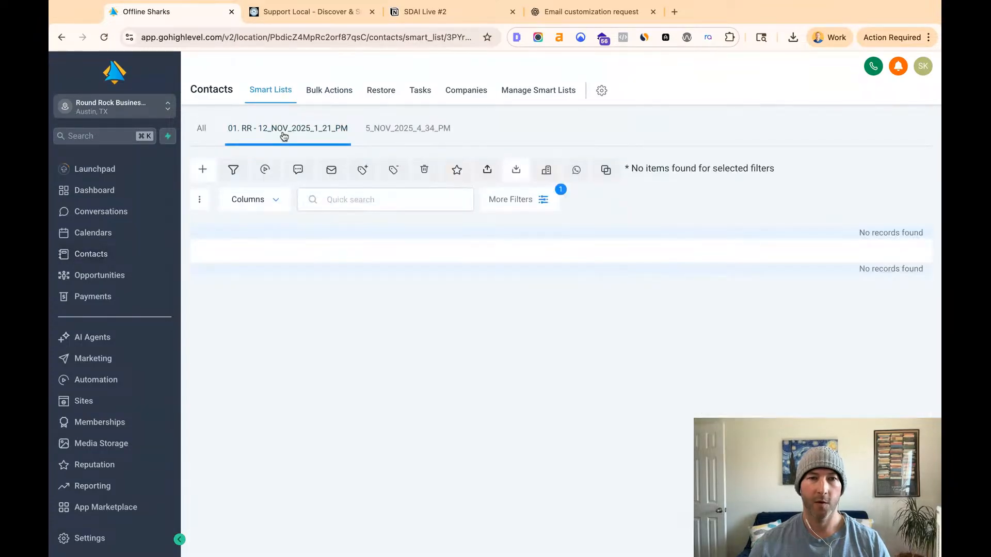
{"action": "left_click", "coordinate": [103, 39]}
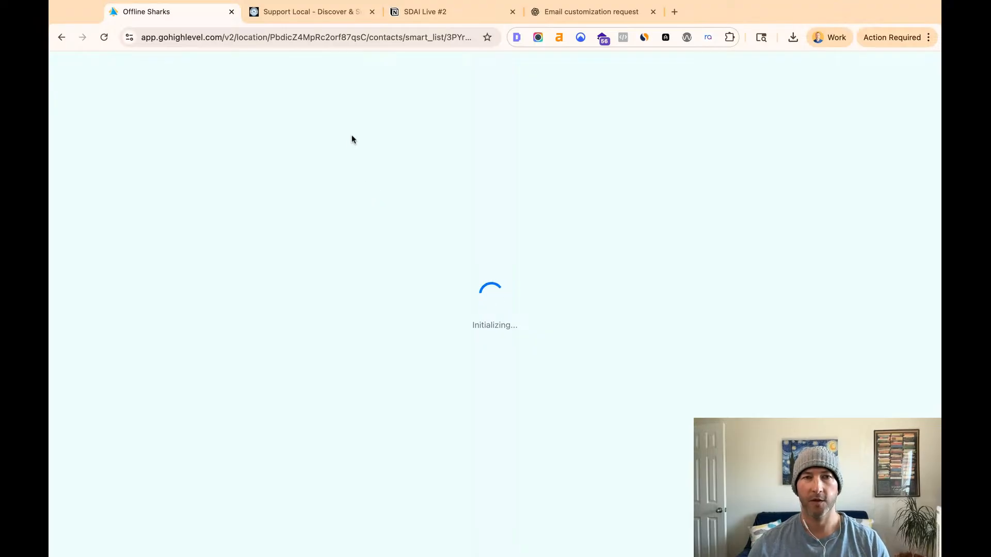
- Switch to the Round Rock Businesses directory site, reload it, and view the Dentists category under Health & Wellness
{"action": "left_click", "coordinate": [299, 15]}
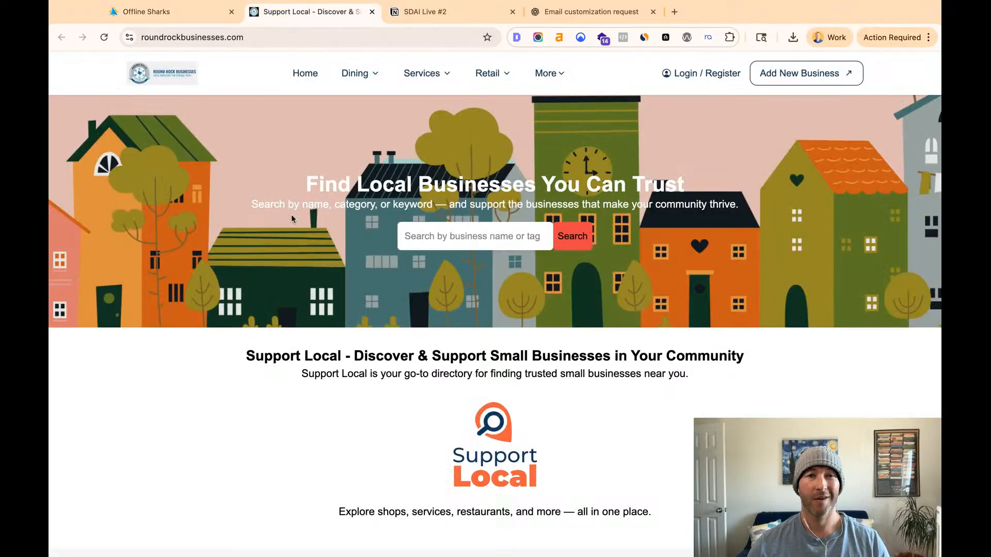
{"action": "left_click", "coordinate": [103, 36]}
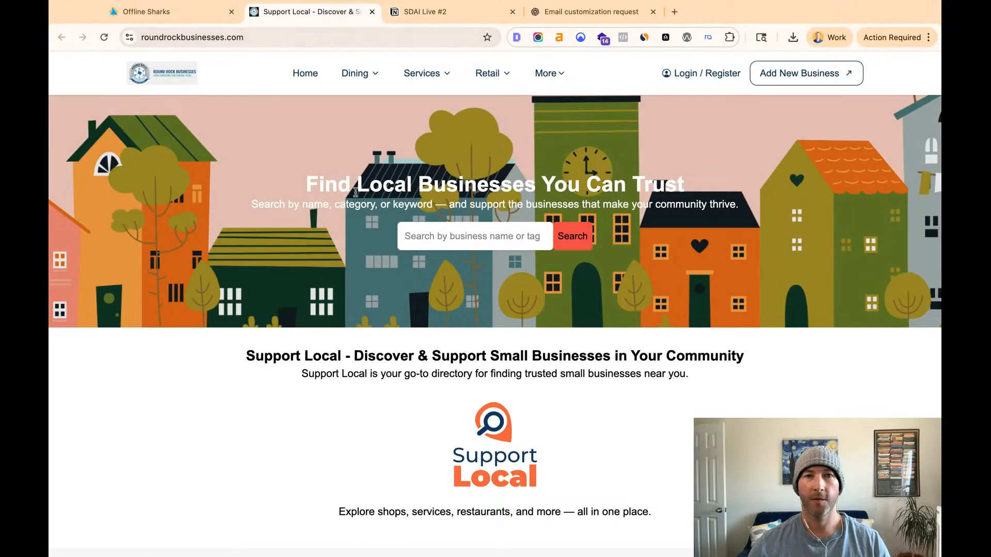
{"action": "mouse_move", "coordinate": [449, 82]}
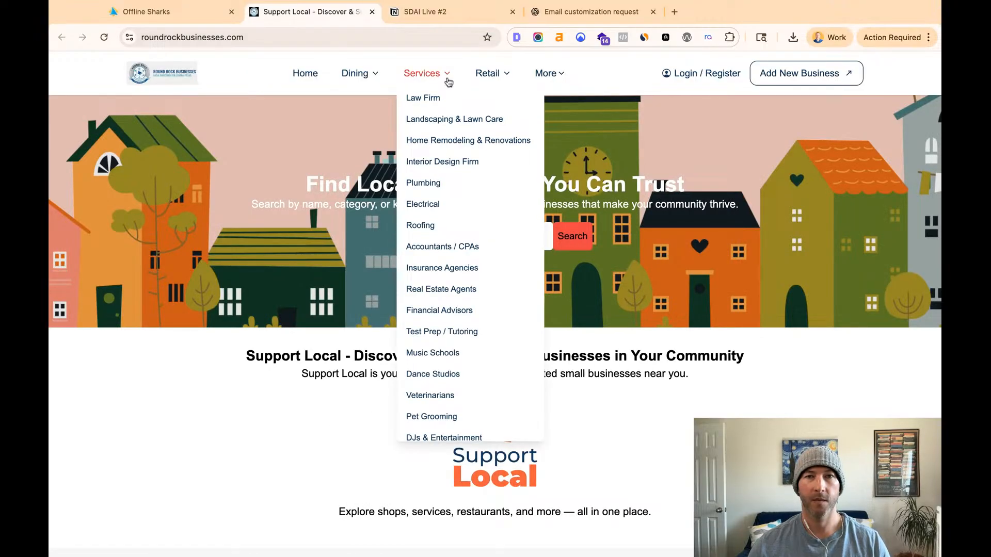
{"action": "mouse_move", "coordinate": [546, 78]}
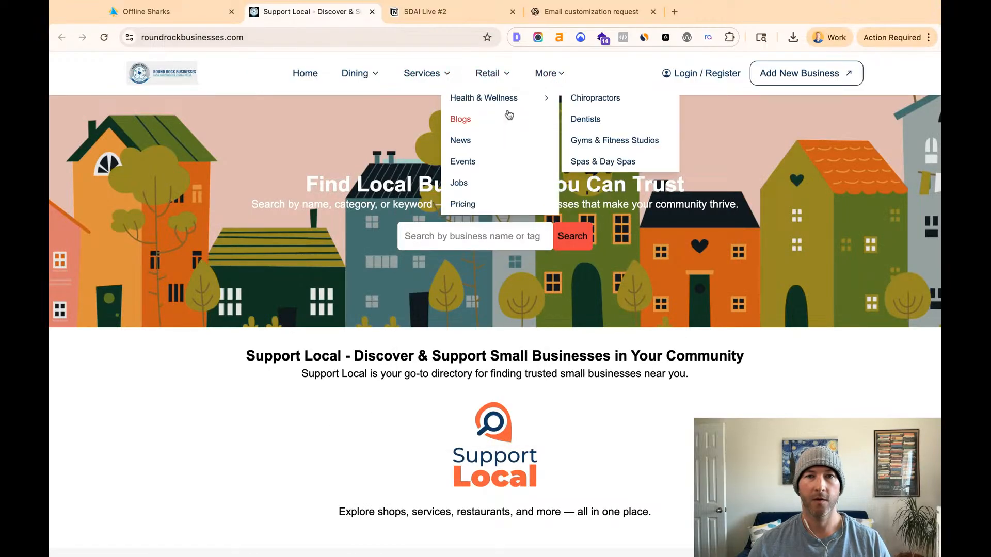
{"action": "mouse_move", "coordinate": [520, 101]}
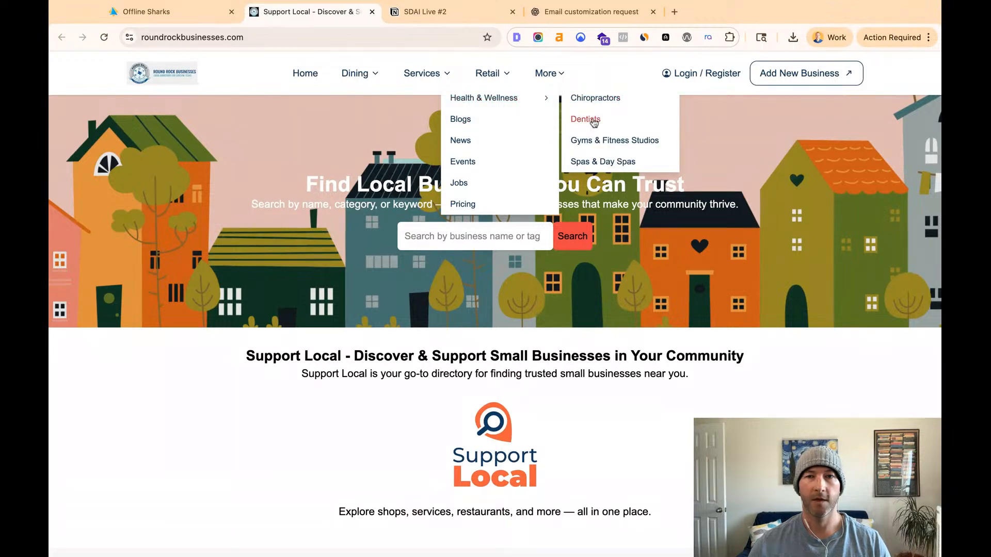
{"action": "left_click", "coordinate": [582, 120]}
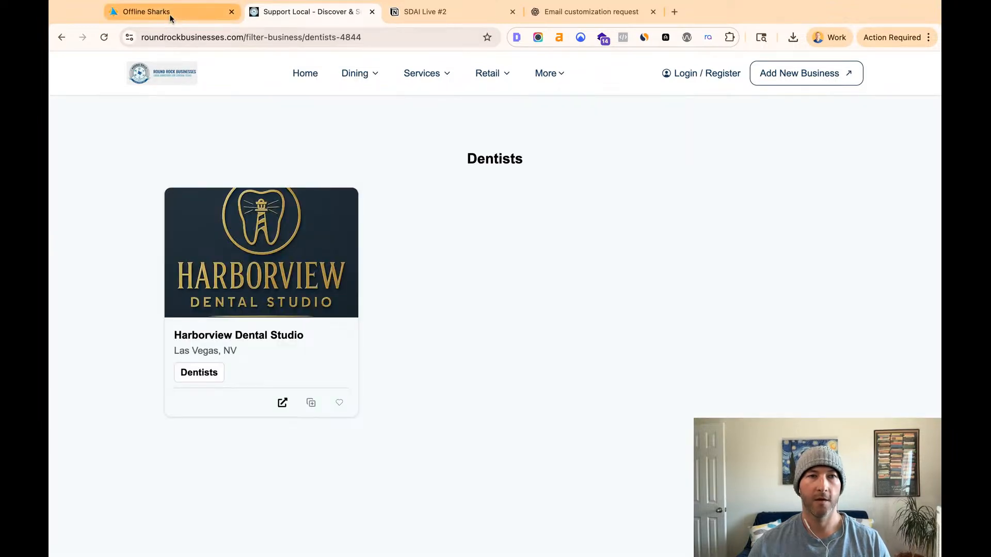
- Back in HighLevel, try removing the Import Batch Id filter from the "01. RR - 12_NOV_2025_1_21_PM" Smartlist without saving the change
{"action": "left_click", "coordinate": [170, 15]}
{"action": "left_click", "coordinate": [267, 136]}
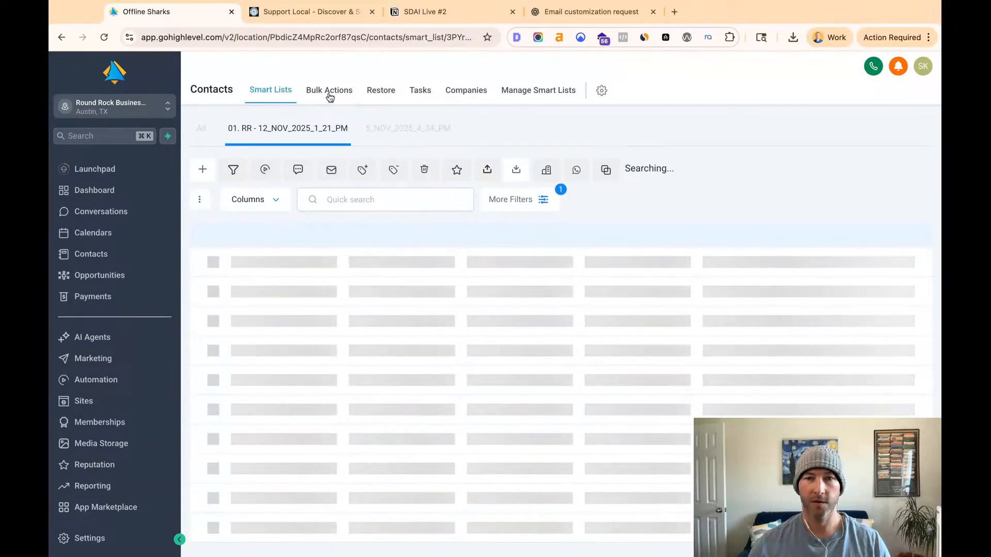
{"action": "left_click", "coordinate": [523, 201]}
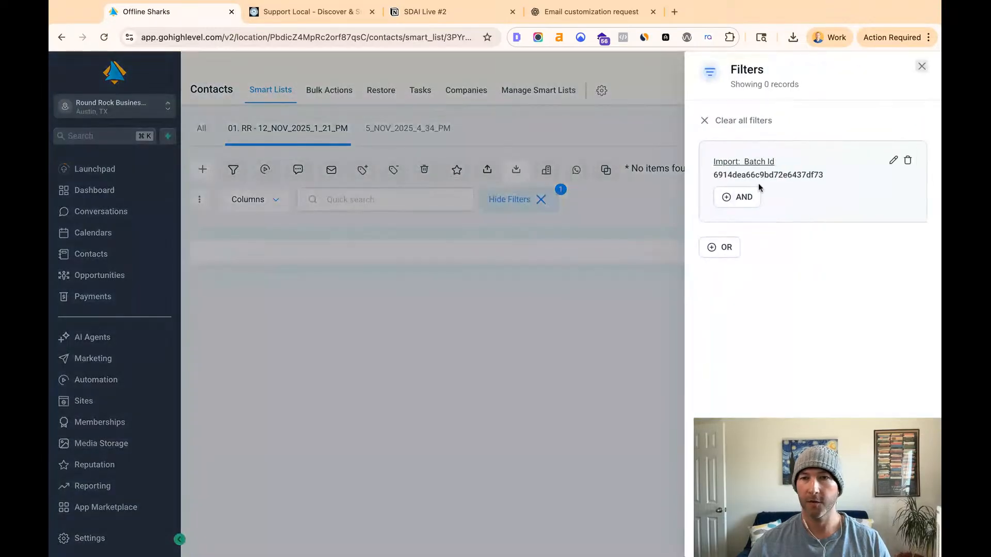
{"action": "left_click", "coordinate": [908, 164]}
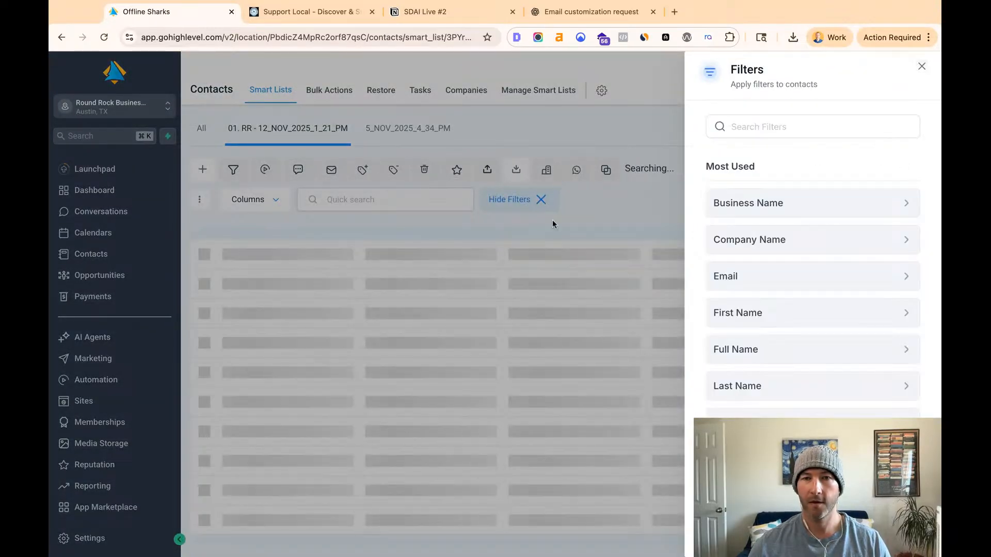
{"action": "left_click", "coordinate": [624, 215]}
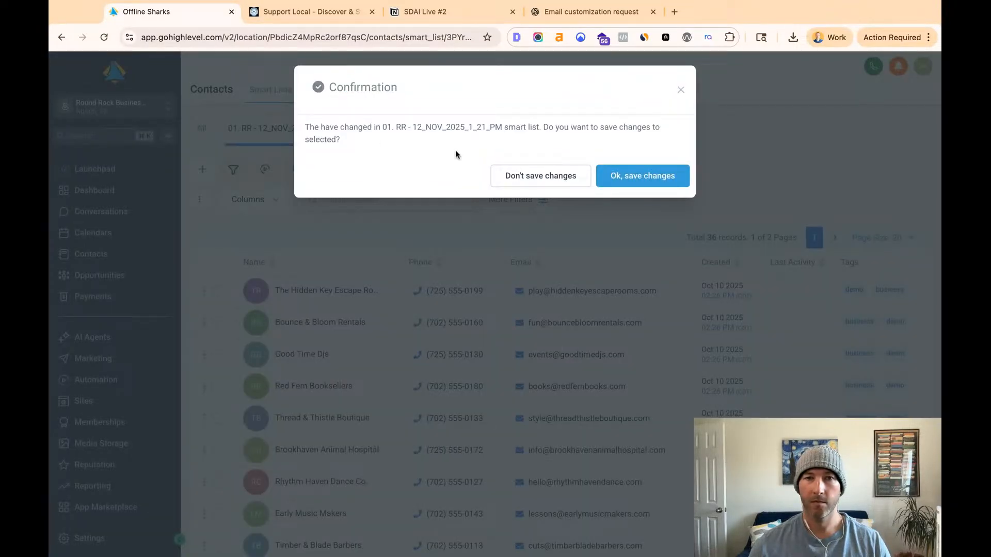
{"action": "left_click", "coordinate": [555, 178]}
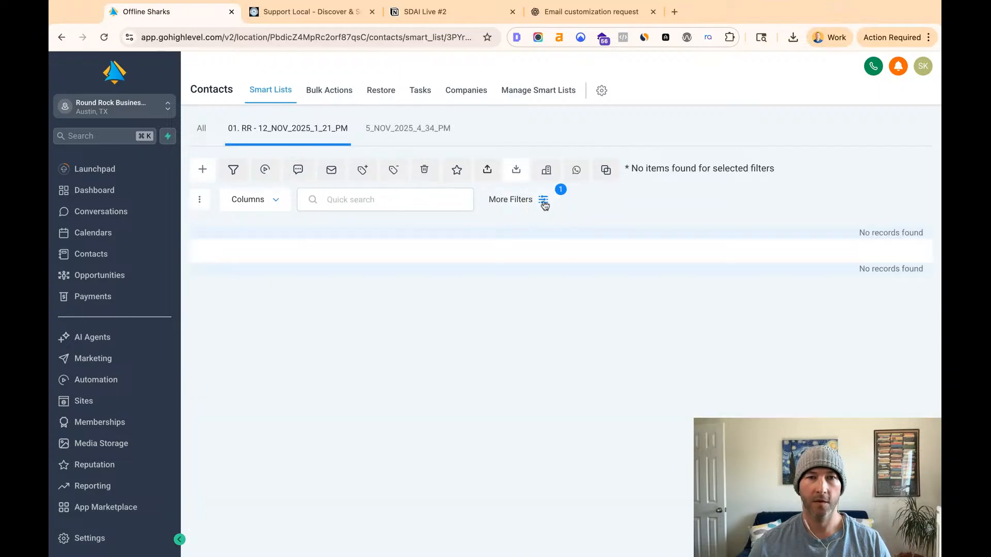
- Review the bulk import statistics for the 2025-10-26 - RR1 import and return to the Smartlists
{"action": "left_click", "coordinate": [323, 95]}
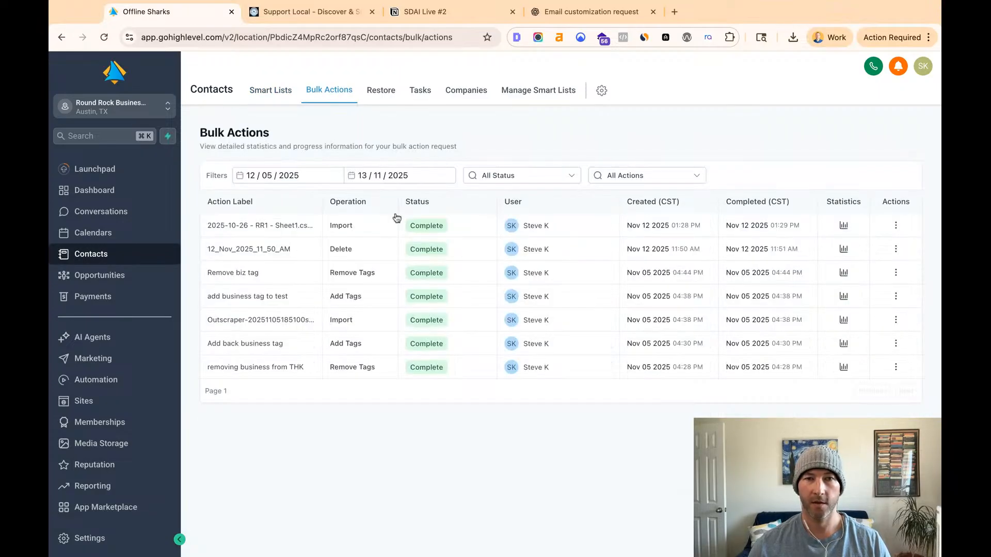
{"action": "left_click", "coordinate": [843, 226]}
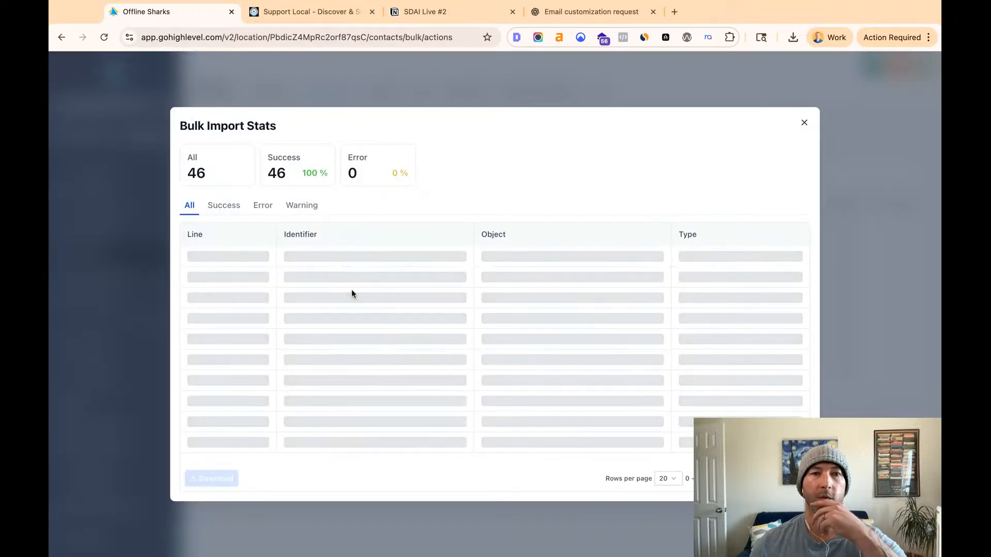
{"action": "triple_click", "coordinate": [286, 176]}
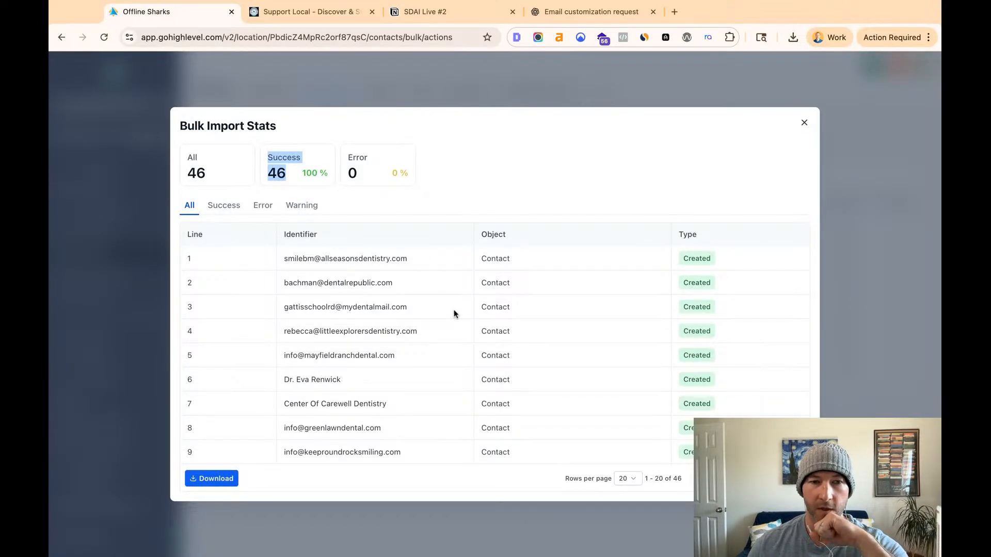
{"action": "scroll", "coordinate": [448, 310], "scroll_direction": "down", "scroll_amount": 5}
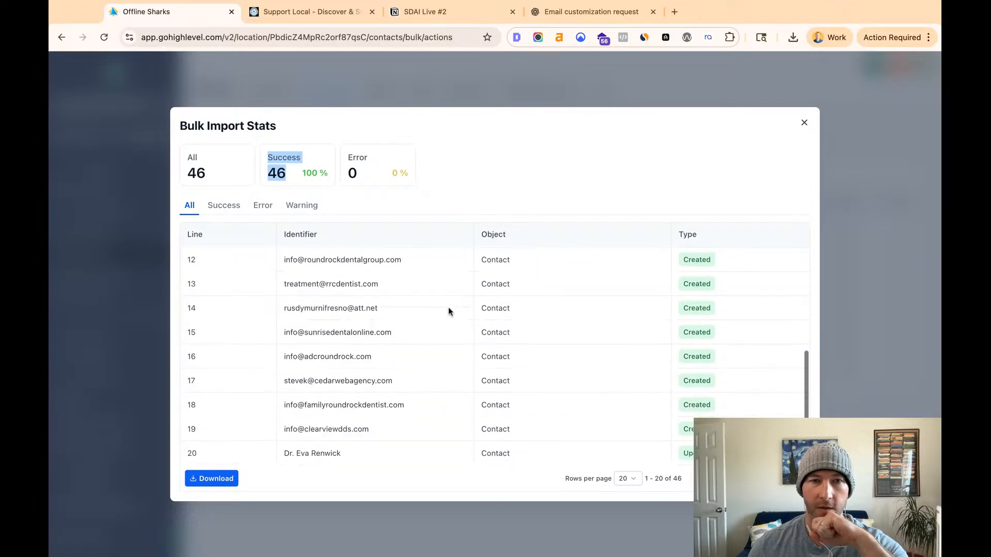
{"action": "left_click", "coordinate": [804, 124]}
{"action": "left_click", "coordinate": [266, 93]}
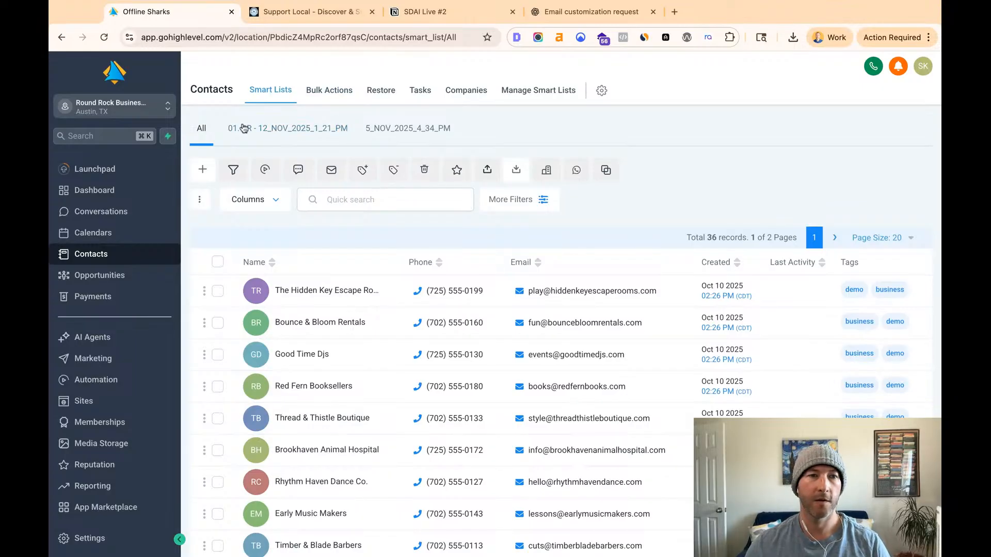
- Reload the Contacts page and the directory's Dentists category, and recheck the "01. RR - 12_NOV_2025_1_21_PM" Smartlist in HighLevel
{"action": "left_click", "coordinate": [105, 40]}
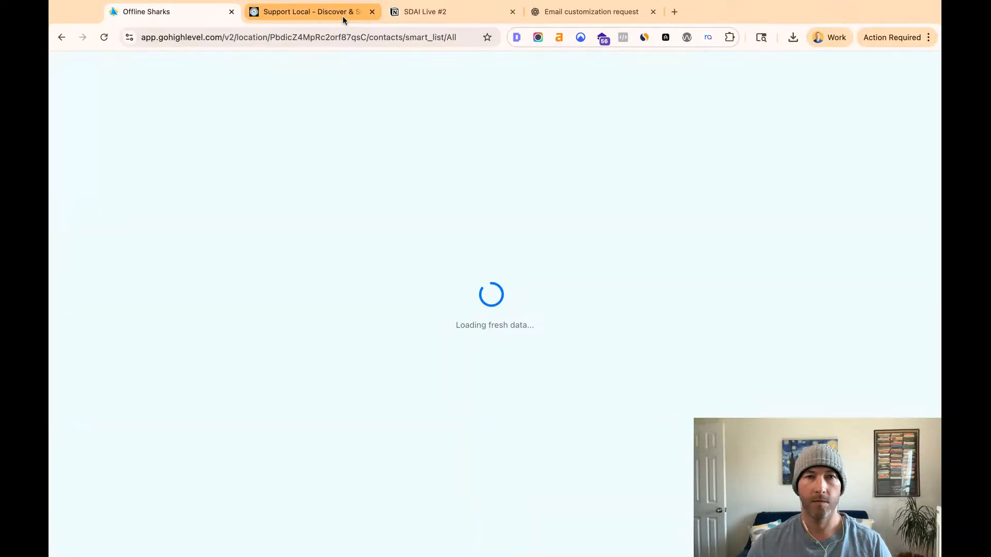
{"action": "left_click", "coordinate": [309, 12]}
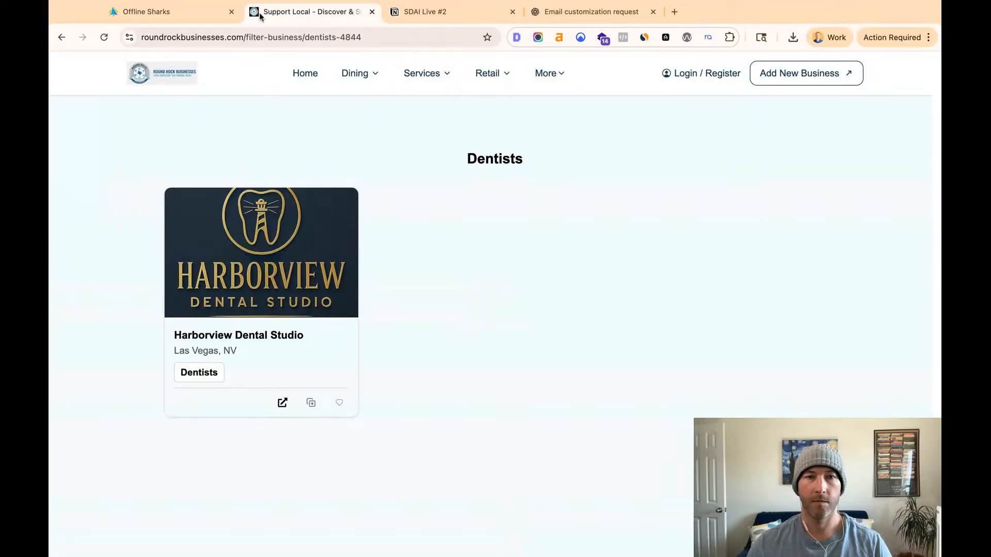
{"action": "left_click", "coordinate": [184, 10]}
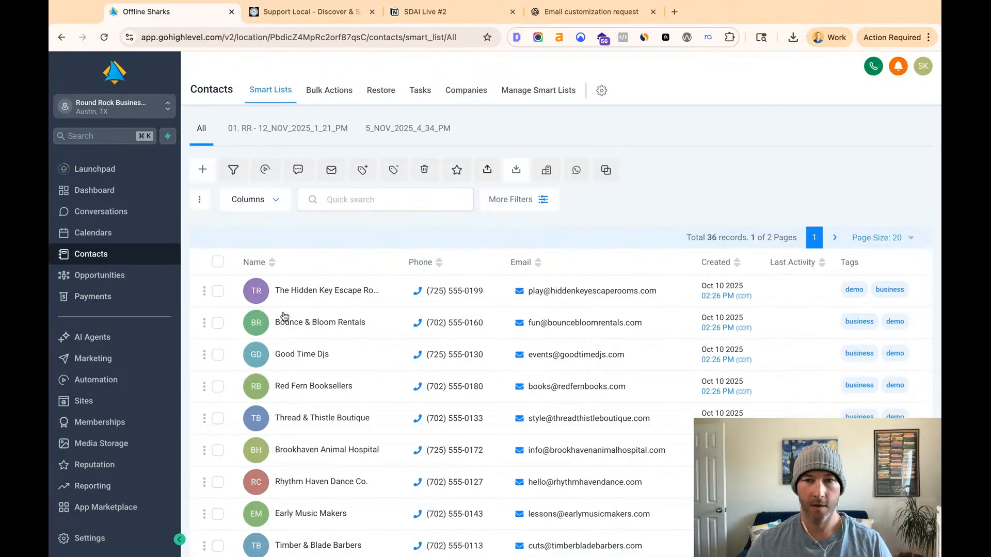
{"action": "left_click", "coordinate": [273, 141]}
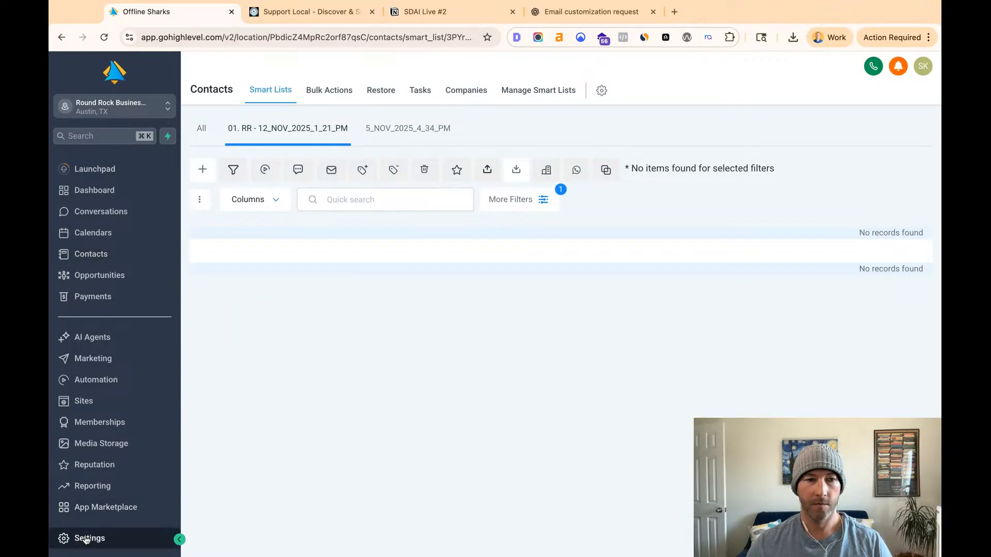
- Check the All Listings figure on the SmartDirectoryAI dashboard and open the Businesses list
{"action": "scroll", "coordinate": [84, 516], "scroll_direction": "down", "scroll_amount": 2}
{"action": "left_click", "coordinate": [106, 506]}
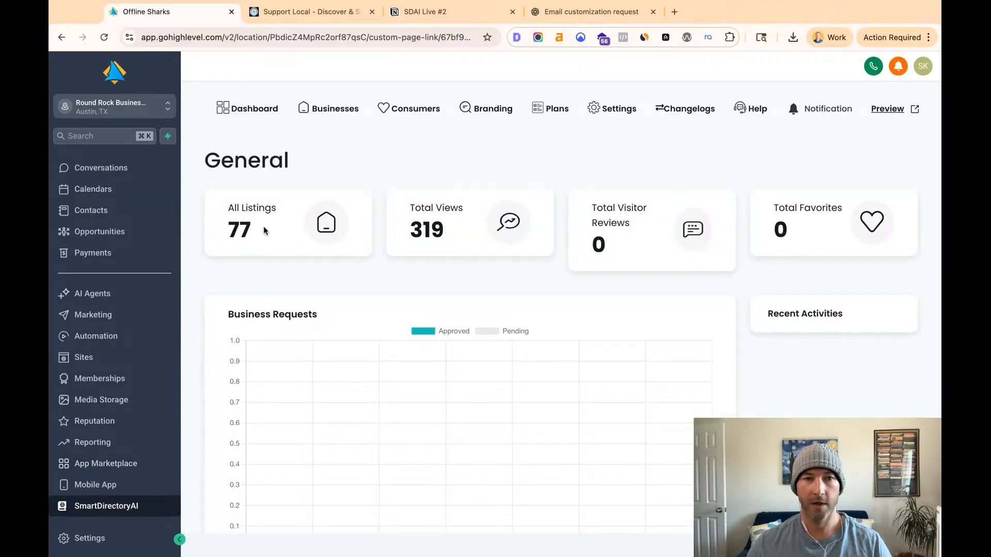
{"action": "double_click", "coordinate": [231, 231]}
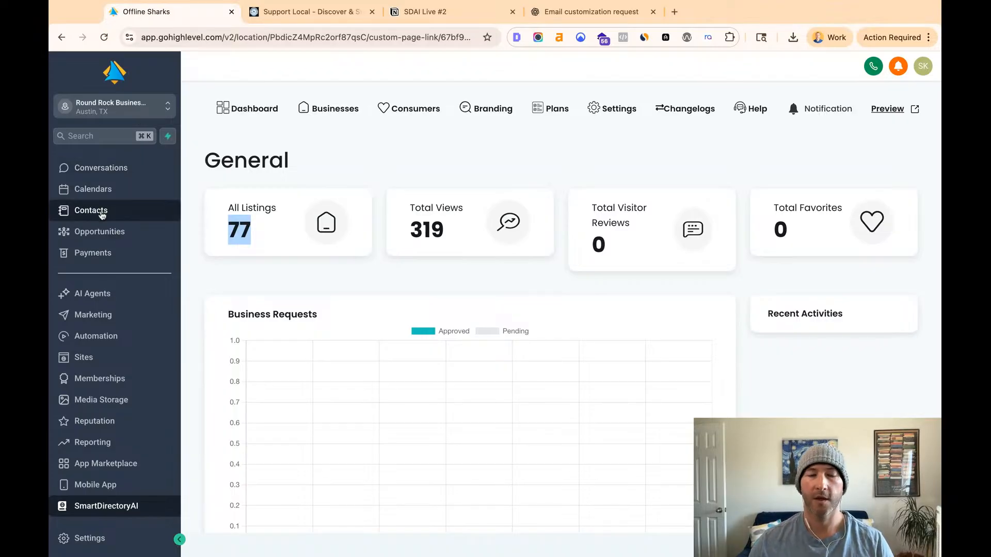
{"action": "left_click", "coordinate": [338, 110]}
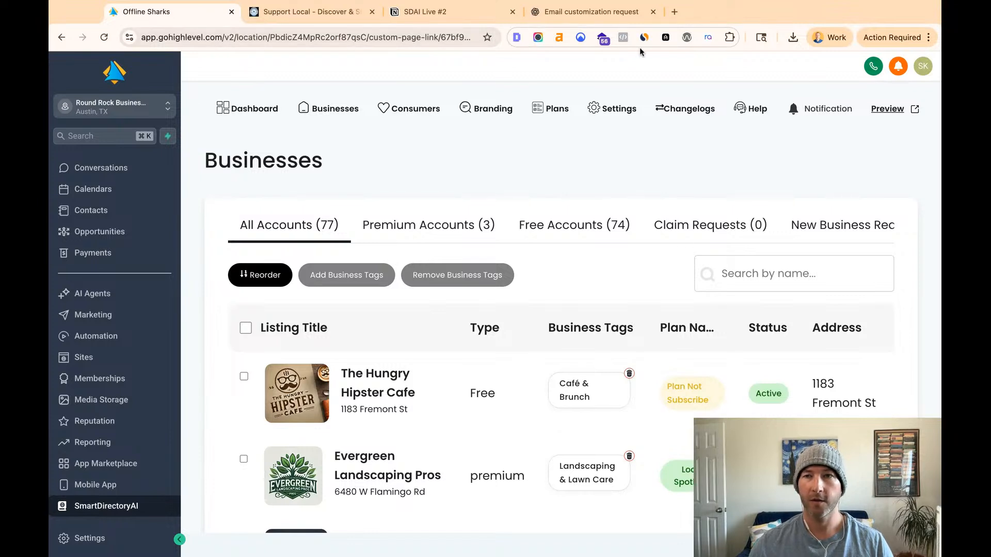
- Search the Businesses list for "Round" and review the matching dental listings and their business tags
{"action": "left_click", "coordinate": [766, 275]}
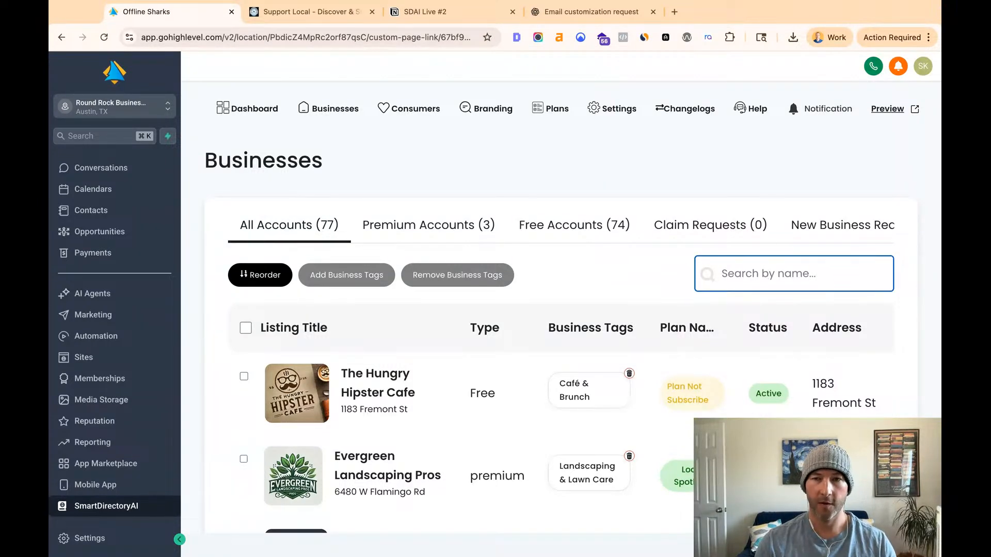
{"action": "type", "text": "Round"}
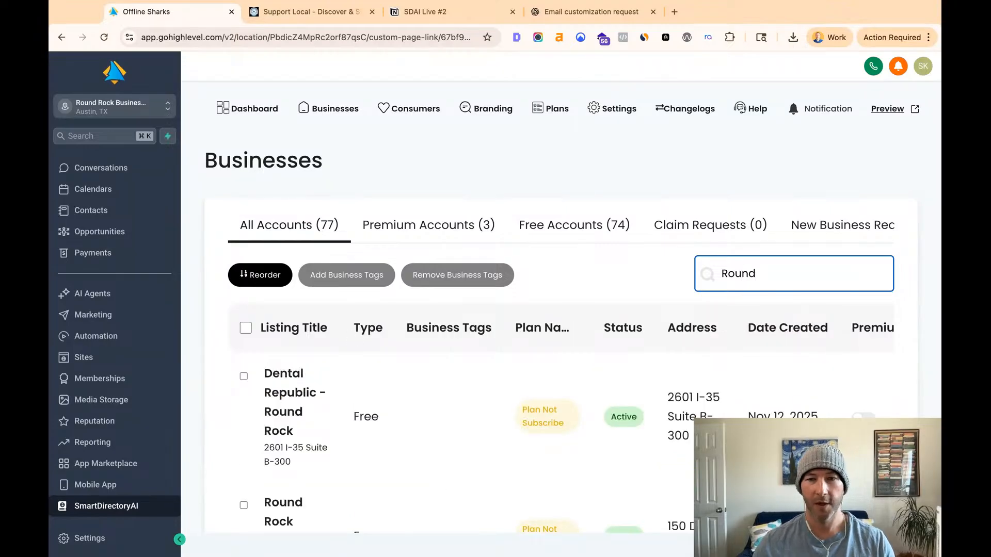
{"action": "scroll", "coordinate": [542, 310], "scroll_direction": "down", "scroll_amount": 2}
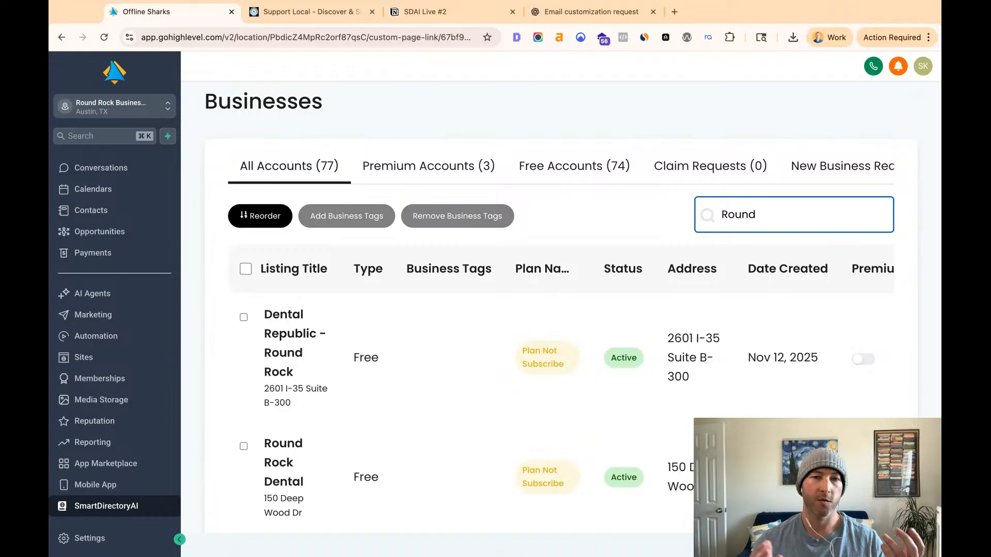
{"action": "left_click", "coordinate": [339, 217]}
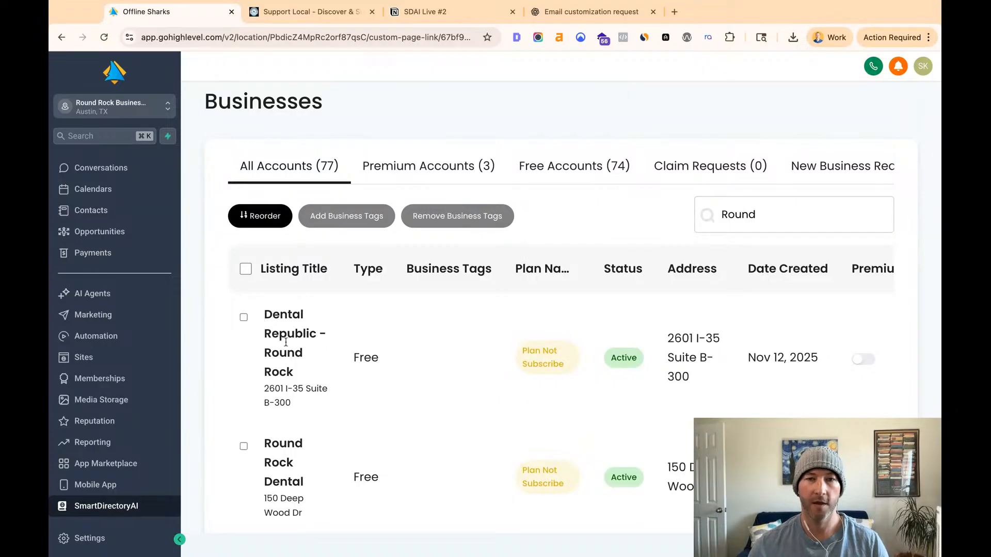
{"action": "scroll", "coordinate": [320, 358], "scroll_direction": "down", "scroll_amount": 6}
{"action": "scroll", "coordinate": [320, 359], "scroll_direction": "up", "scroll_amount": 6}
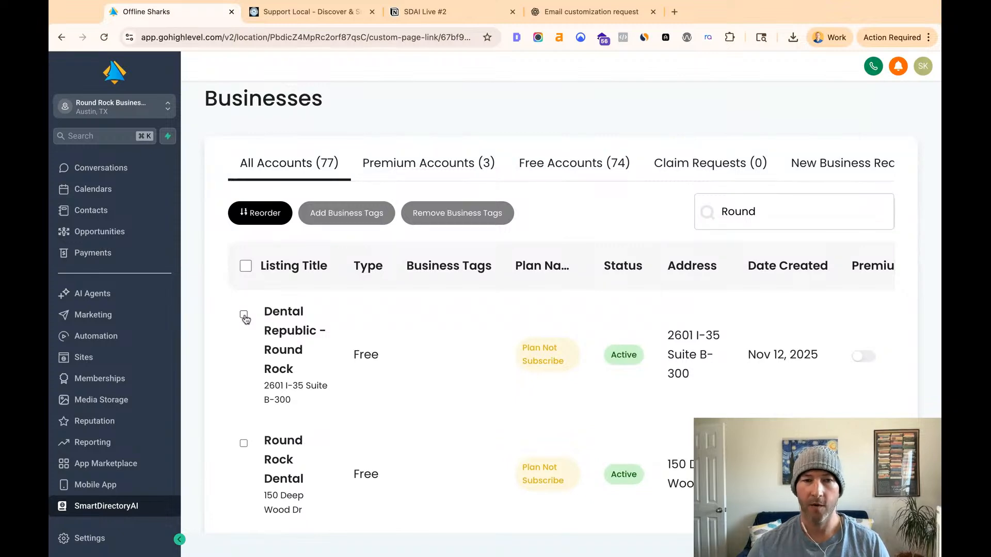
- Select the first five dental listings, Dental Republic - Round Rock through Acre Wood Dental - Round Rock, and add the Dentists business tag to them
{"action": "left_click", "coordinate": [245, 316]}
{"action": "scroll", "coordinate": [253, 361], "scroll_direction": "down", "scroll_amount": 2}
{"action": "left_click", "coordinate": [243, 364]}
{"action": "left_click", "coordinate": [244, 472]}
{"action": "scroll", "coordinate": [246, 473], "scroll_direction": "down", "scroll_amount": 2}
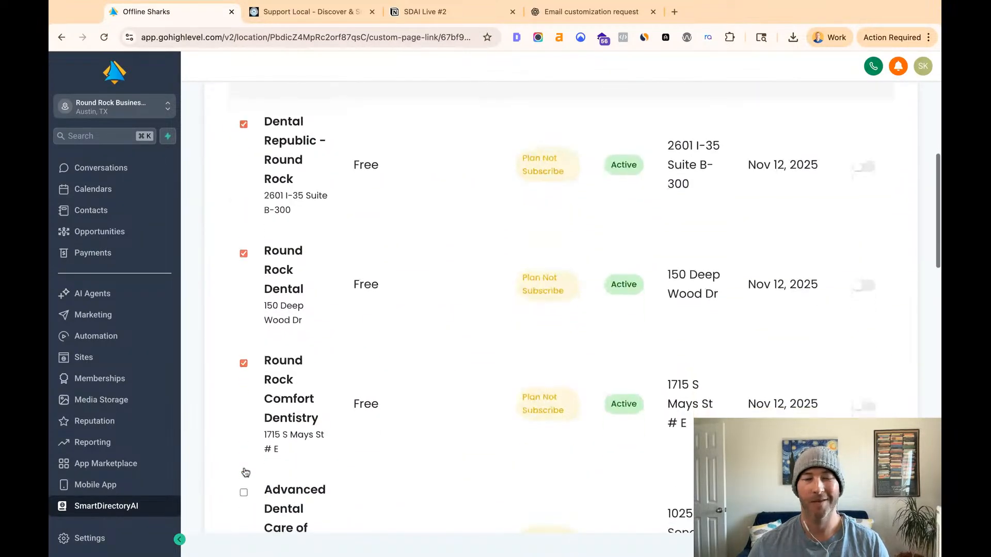
{"action": "scroll", "coordinate": [245, 460], "scroll_direction": "down", "scroll_amount": 1}
{"action": "left_click", "coordinate": [244, 432]}
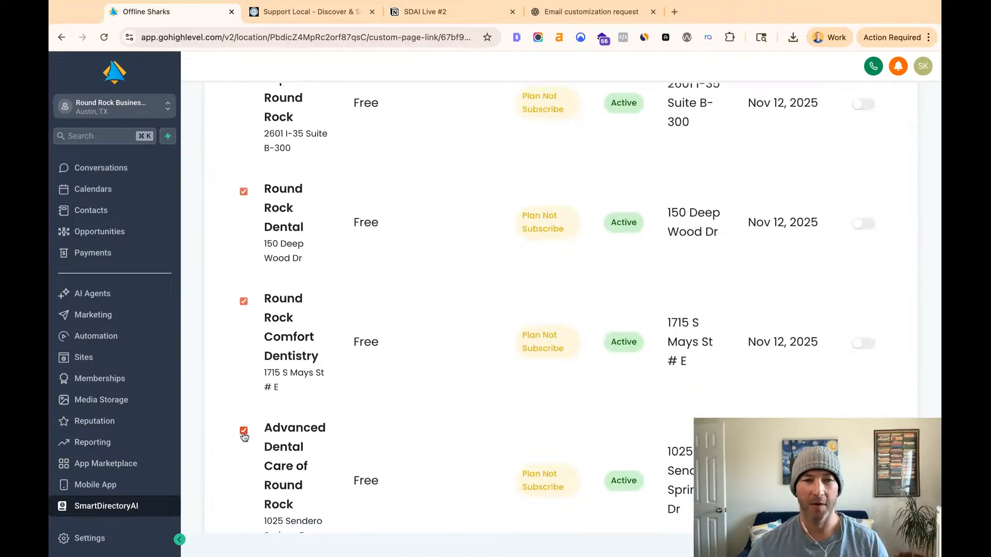
{"action": "scroll", "coordinate": [242, 440], "scroll_direction": "down", "scroll_amount": 2}
{"action": "left_click", "coordinate": [243, 478]}
{"action": "scroll", "coordinate": [328, 323], "scroll_direction": "up", "scroll_amount": 4}
{"action": "scroll", "coordinate": [322, 320], "scroll_direction": "up", "scroll_amount": 3}
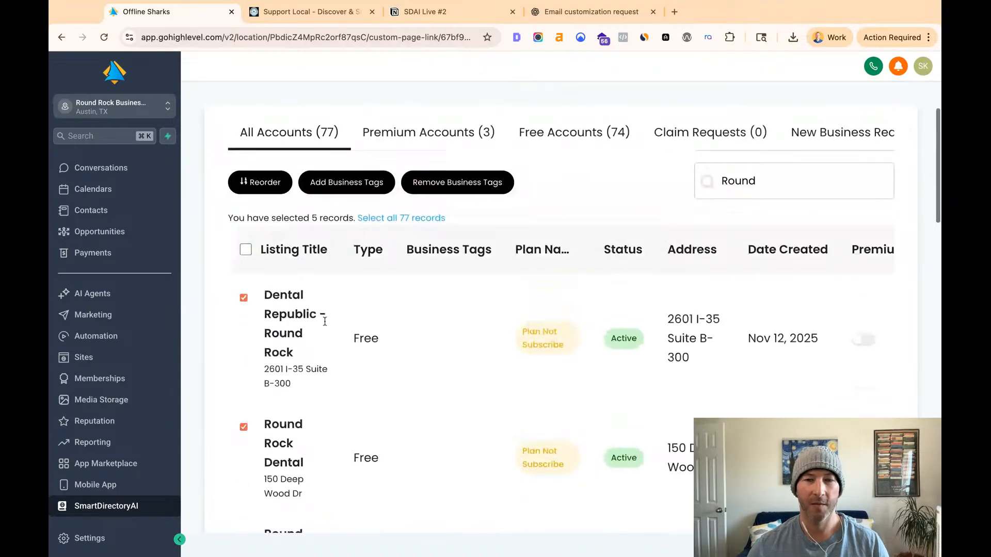
{"action": "left_click", "coordinate": [346, 186]}
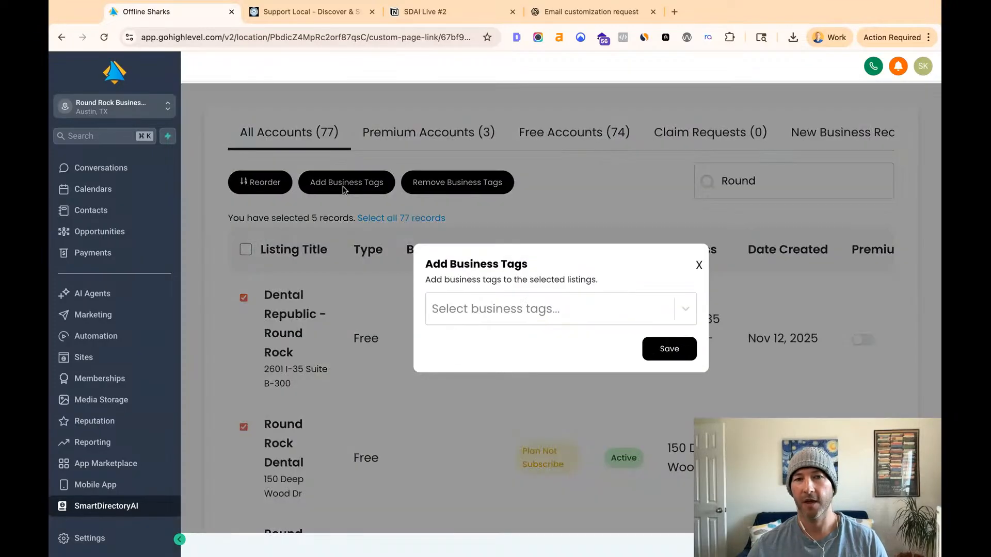
{"action": "left_click", "coordinate": [516, 310]}
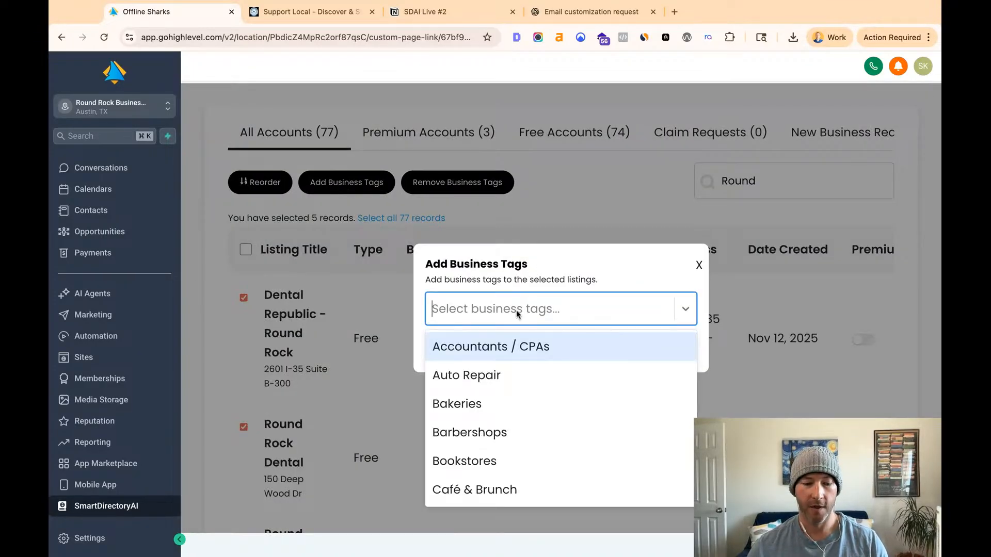
{"action": "type", "text": "de"}
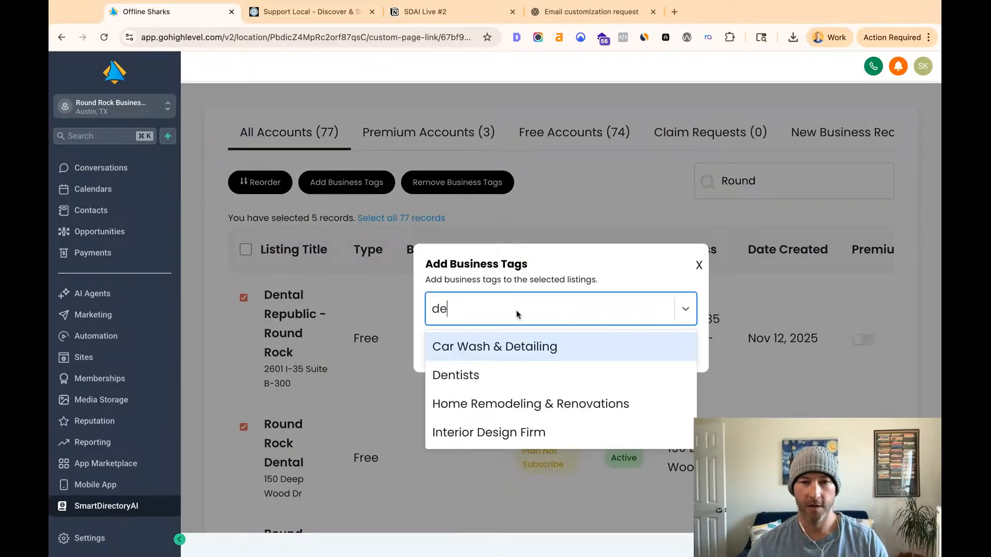
{"action": "left_click", "coordinate": [492, 370]}
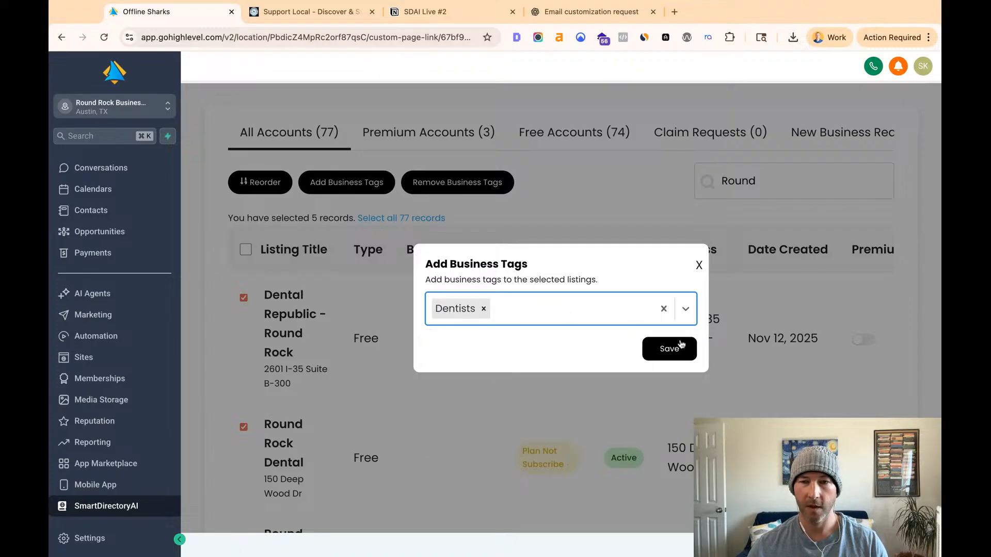
{"action": "left_click", "coordinate": [669, 353]}
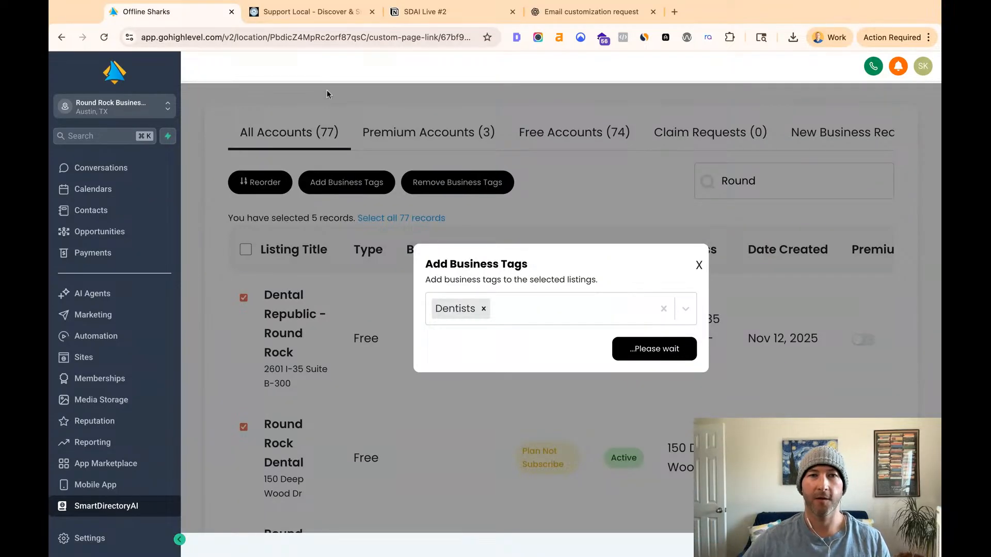
- Reload the directory site's Dentists category and compare its listings with the newly tagged businesses in SmartDirectoryAI
{"action": "left_click", "coordinate": [290, 18]}
{"action": "key", "text": "super+r"}
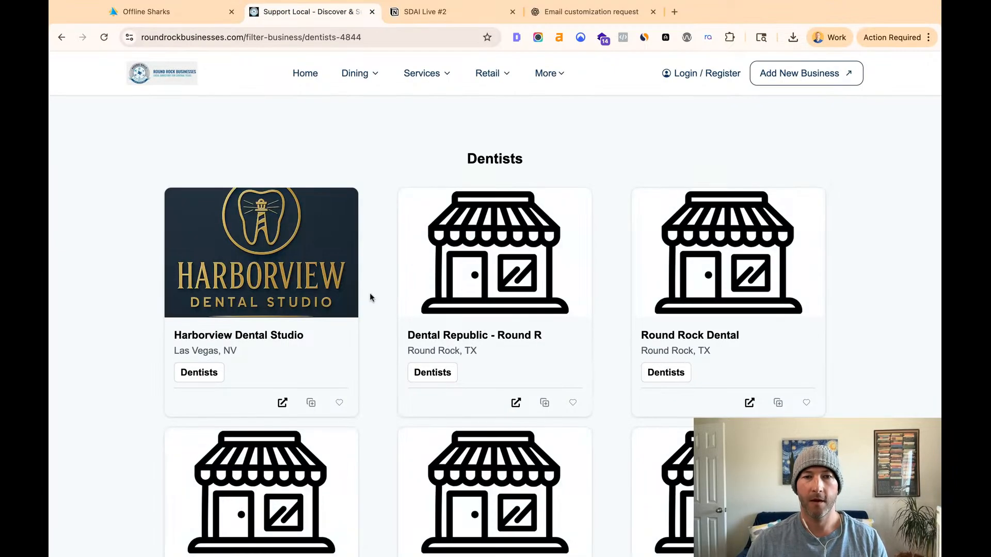
{"action": "left_click", "coordinate": [187, 12]}
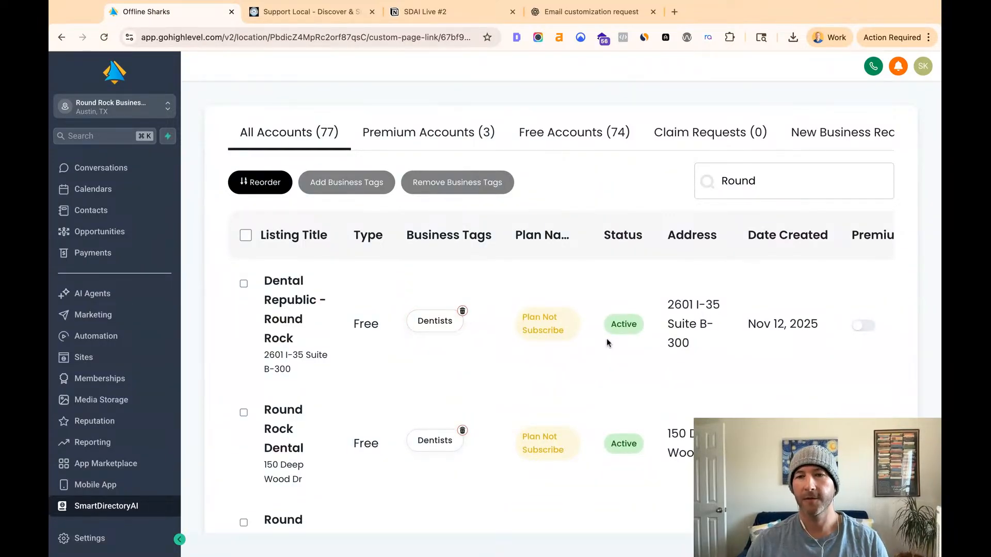
{"action": "scroll", "coordinate": [619, 336], "scroll_direction": "right", "scroll_amount": 3}
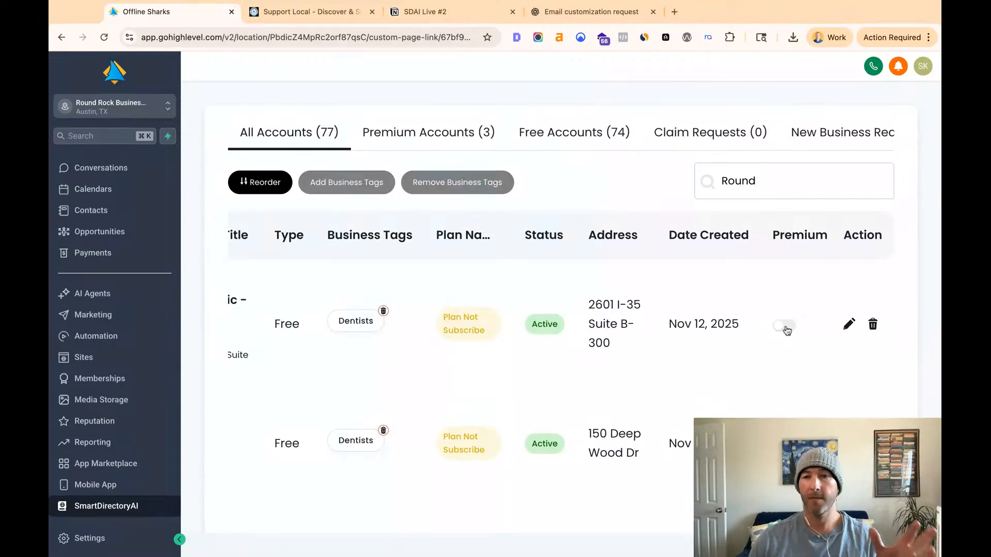
{"action": "left_click", "coordinate": [288, 18]}
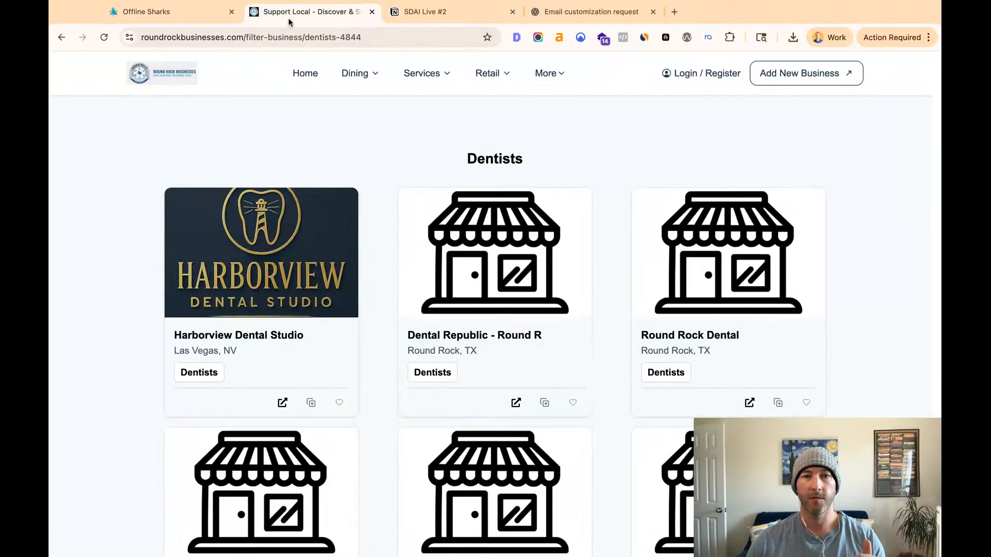
{"action": "scroll", "coordinate": [491, 303], "scroll_direction": "down", "scroll_amount": 3}
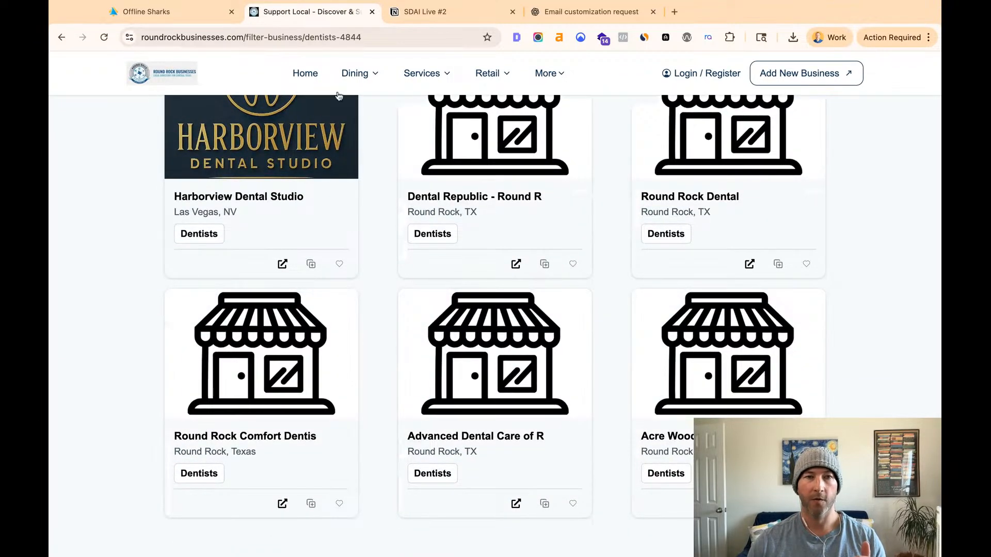
- View the Acre Wood Dental - Round Rock directory page, look at its linked website, and examine the listing's address details
{"action": "left_click", "coordinate": [721, 384]}
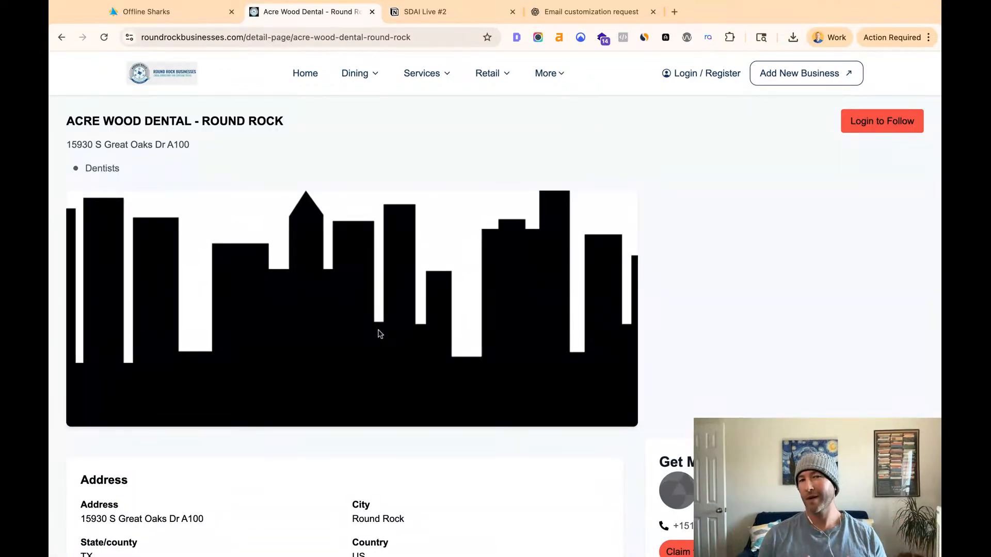
{"action": "scroll", "coordinate": [345, 365], "scroll_direction": "down", "scroll_amount": 3}
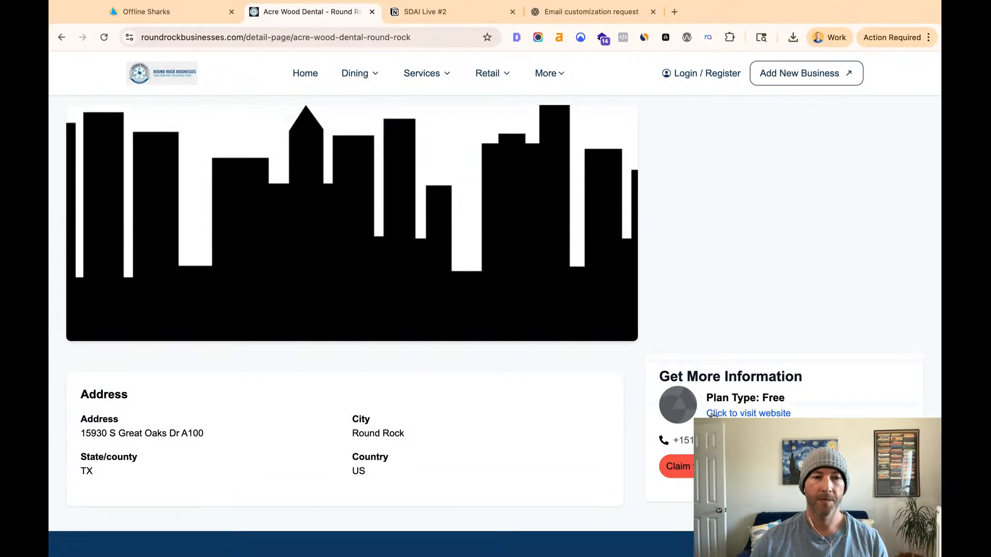
{"action": "left_click", "coordinate": [712, 413]}
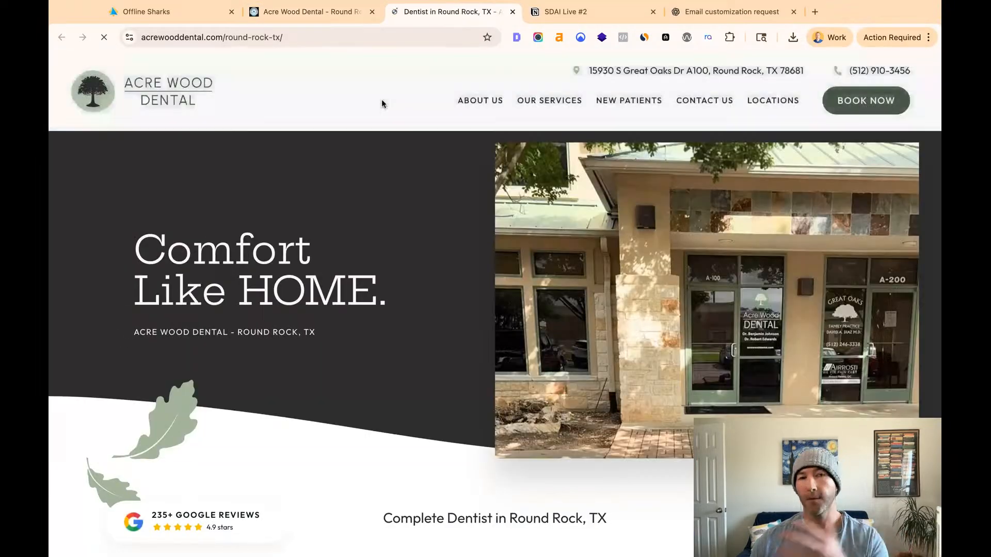
{"action": "left_click", "coordinate": [512, 12]}
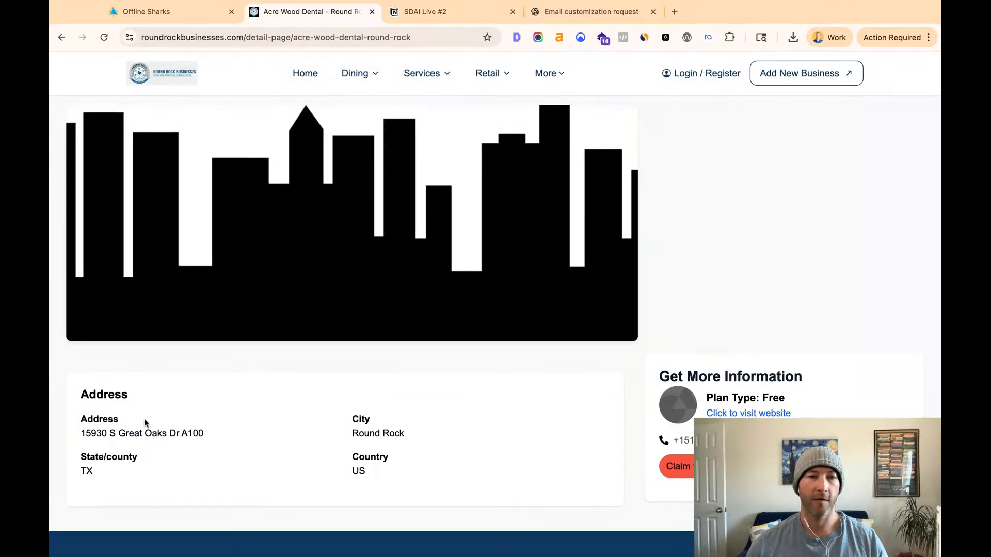
{"action": "left_click_drag", "start_coordinate": [380, 474], "coordinate": [84, 391]}
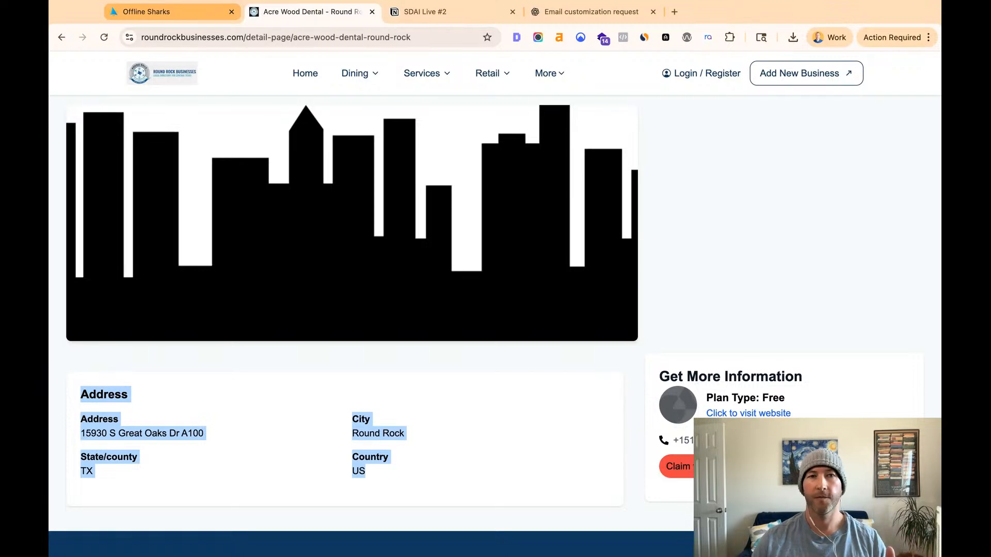
- Switch back to SmartDirectoryAI and upgrade the Acre Wood Dental - Round Rock listing to Premium with the Local Spotlight plan
{"action": "left_click", "coordinate": [155, 12]}
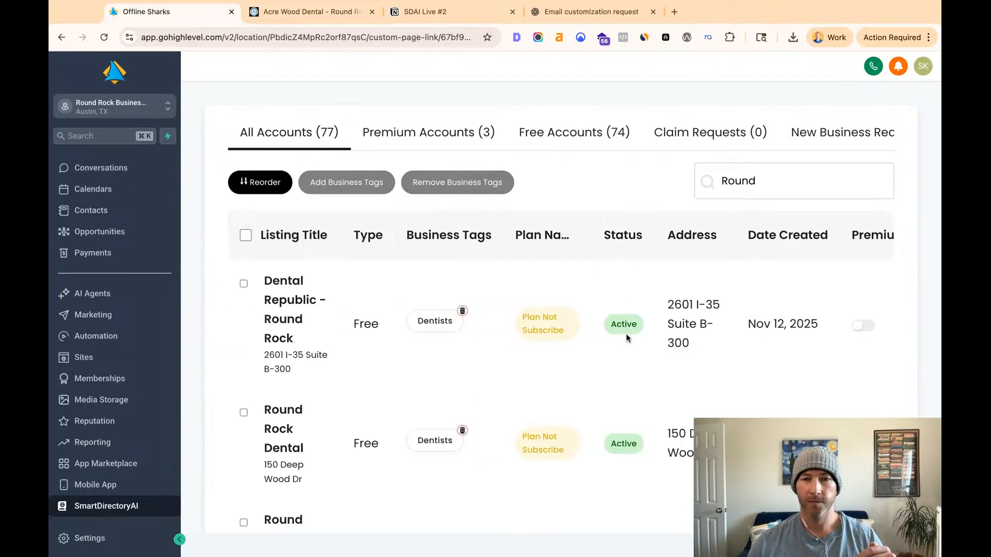
{"action": "scroll", "coordinate": [634, 335], "scroll_direction": "down", "scroll_amount": 9}
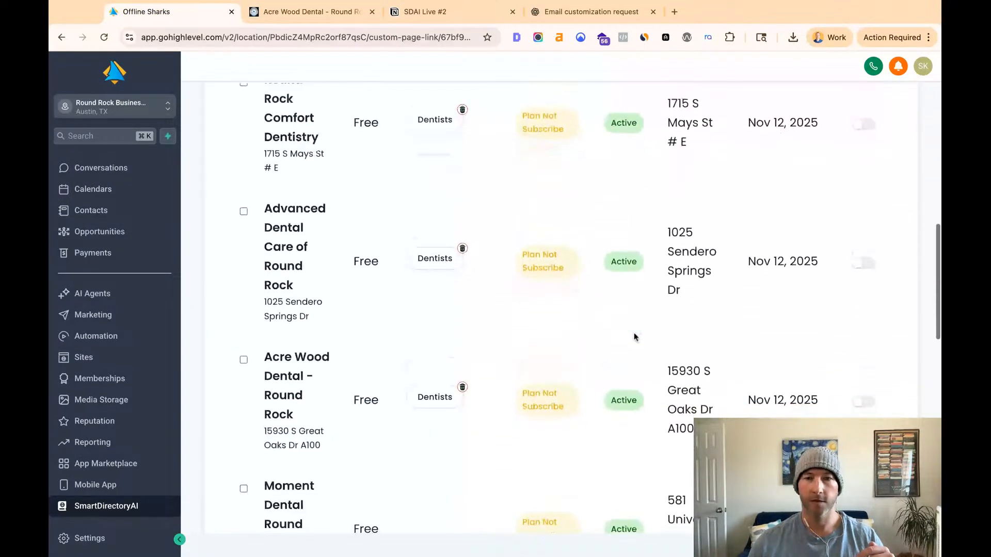
{"action": "scroll", "coordinate": [733, 376], "scroll_direction": "right", "scroll_amount": 3}
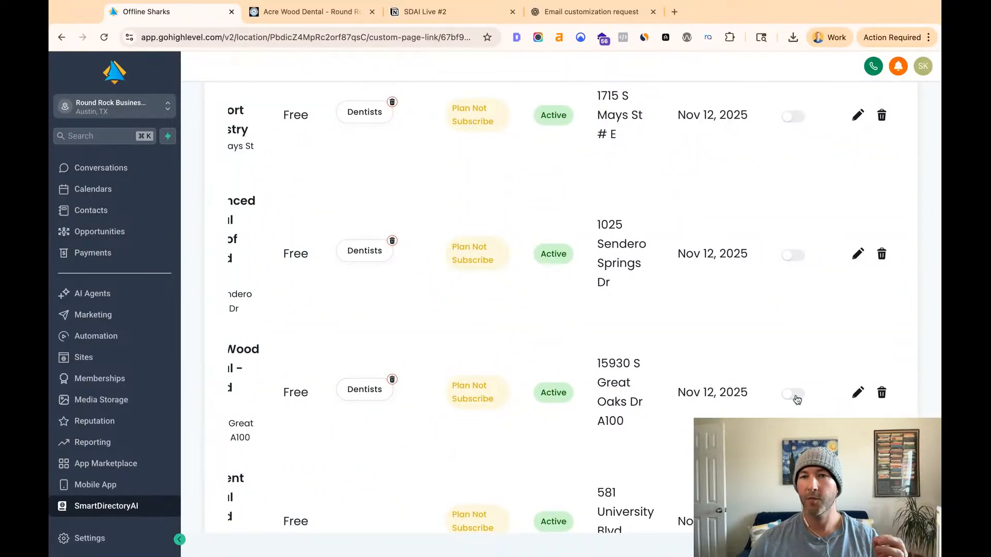
{"action": "scroll", "coordinate": [796, 400], "scroll_direction": "up", "scroll_amount": 10}
{"action": "scroll", "coordinate": [796, 400], "scroll_direction": "up", "scroll_amount": 1}
{"action": "double_click", "coordinate": [800, 330]}
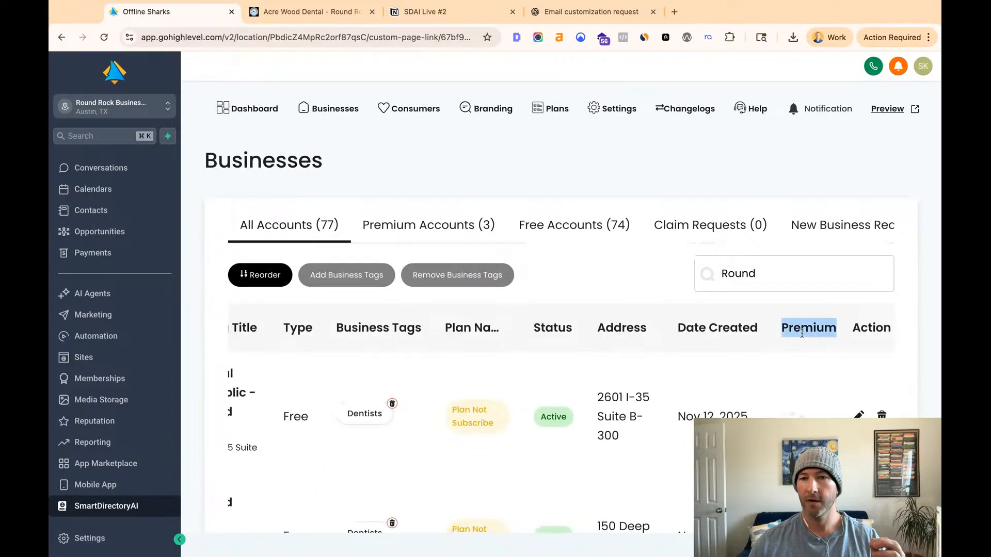
{"action": "scroll", "coordinate": [800, 338], "scroll_direction": "down", "scroll_amount": 8}
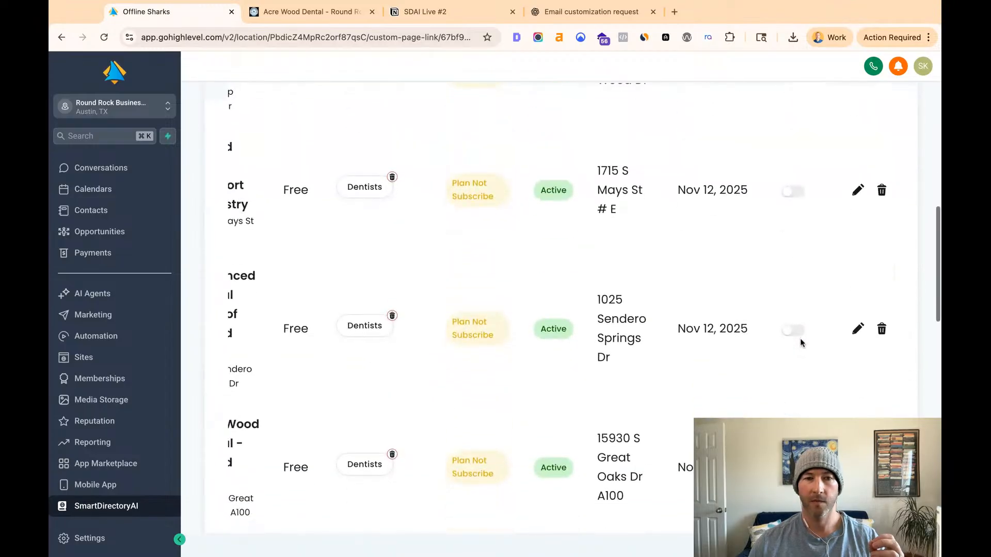
{"action": "scroll", "coordinate": [755, 336], "scroll_direction": "down", "scroll_amount": 1}
{"action": "scroll", "coordinate": [758, 338], "scroll_direction": "left", "scroll_amount": 3}
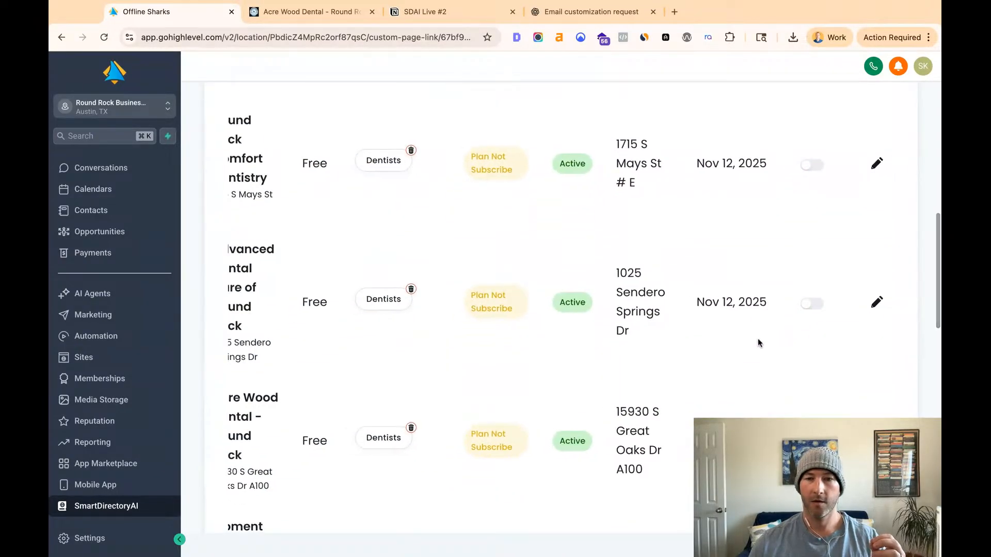
{"action": "left_click", "coordinate": [863, 443]}
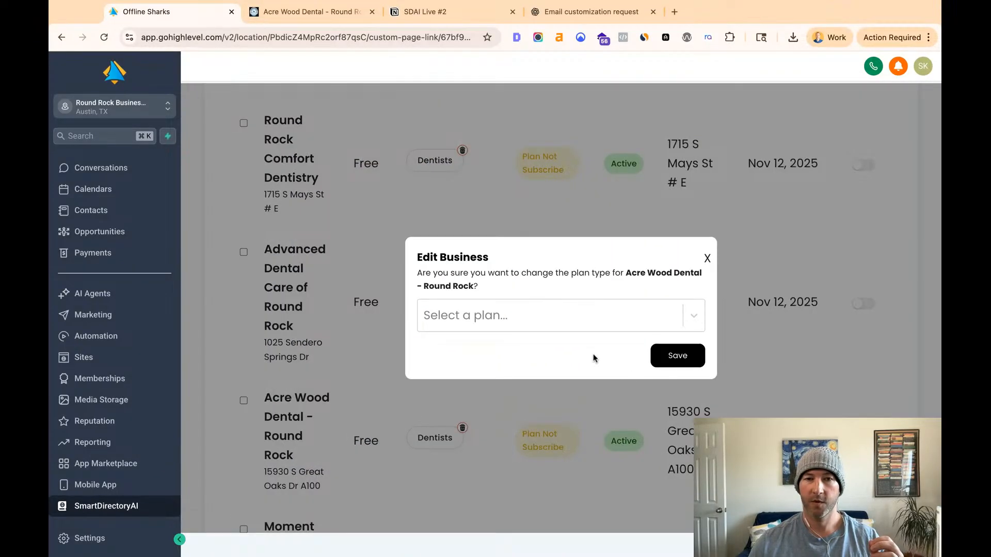
{"action": "left_click", "coordinate": [577, 319]}
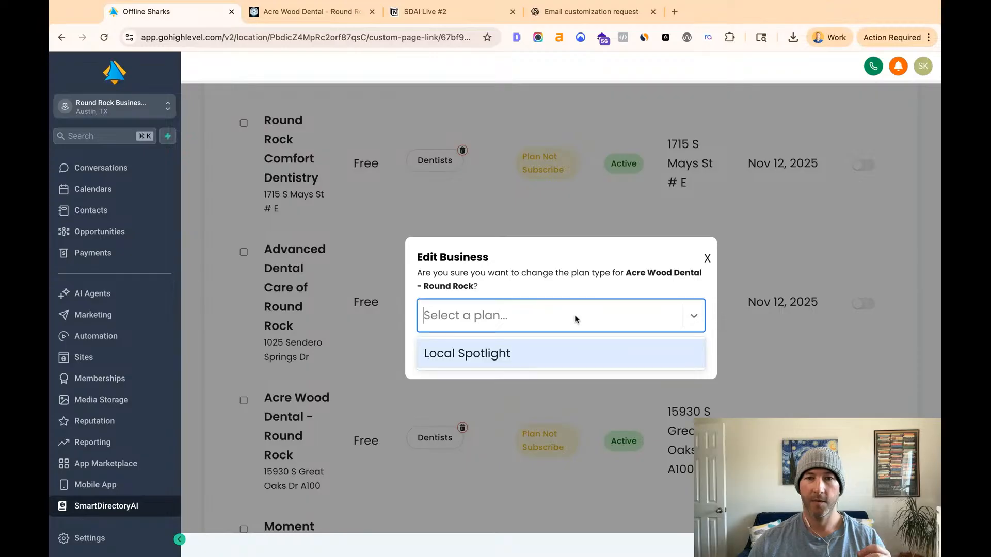
{"action": "left_click", "coordinate": [522, 358]}
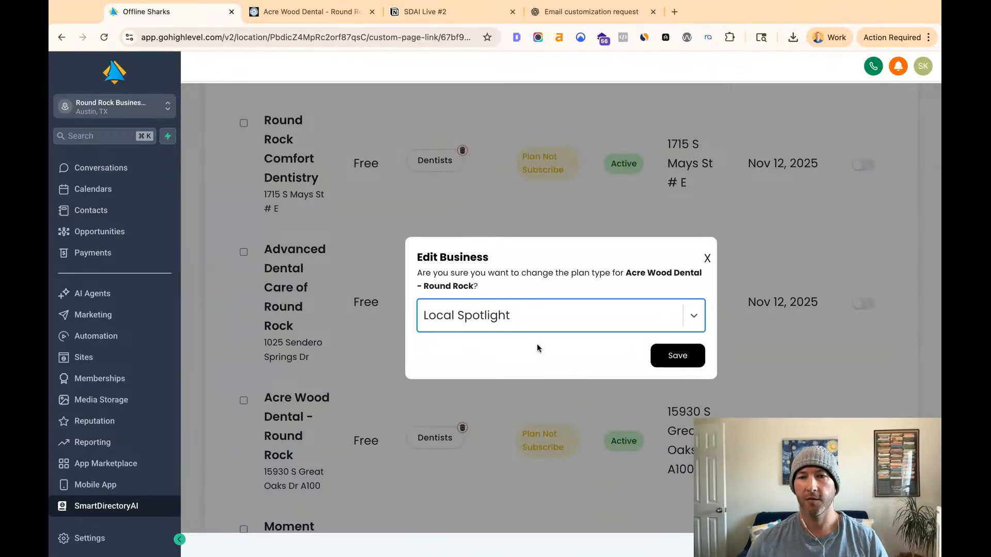
{"action": "left_click", "coordinate": [666, 362]}
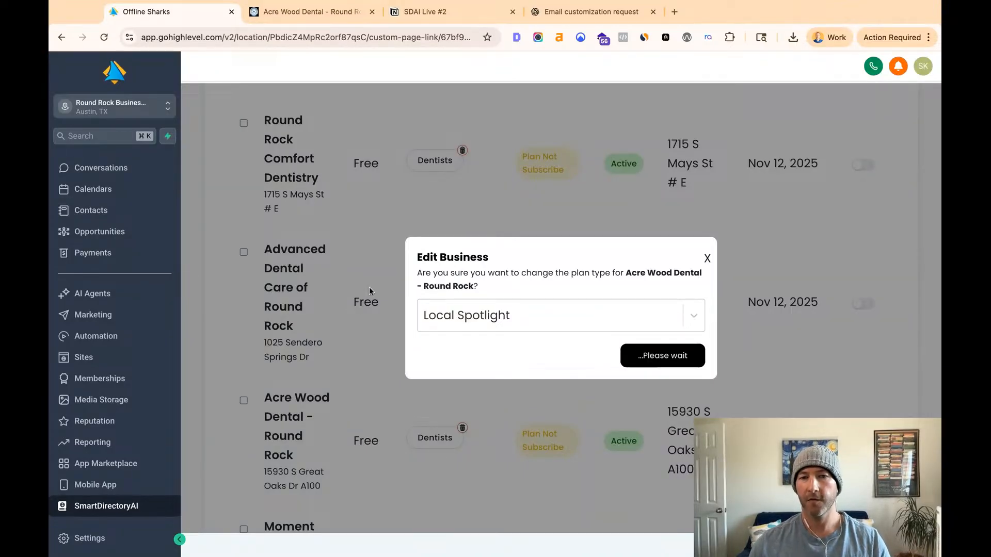
- Reload the Acre Wood Dental - Round Rock page on the directory site and examine its header and Business Description section
{"action": "left_click", "coordinate": [302, 17]}
{"action": "left_click", "coordinate": [103, 37]}
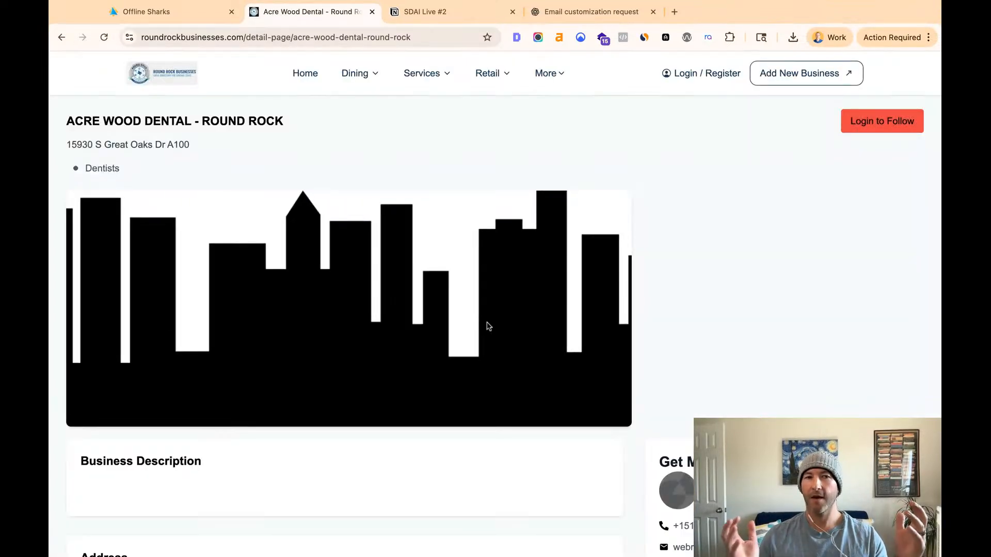
{"action": "scroll", "coordinate": [487, 336], "scroll_direction": "down", "scroll_amount": 7}
{"action": "scroll", "coordinate": [316, 295], "scroll_direction": "up", "scroll_amount": 6}
{"action": "scroll", "coordinate": [316, 294], "scroll_direction": "up", "scroll_amount": 2}
{"action": "scroll", "coordinate": [289, 330], "scroll_direction": "down", "scroll_amount": 3}
{"action": "left_click_drag", "start_coordinate": [227, 384], "coordinate": [66, 388]}
{"action": "left_click", "coordinate": [212, 403]}
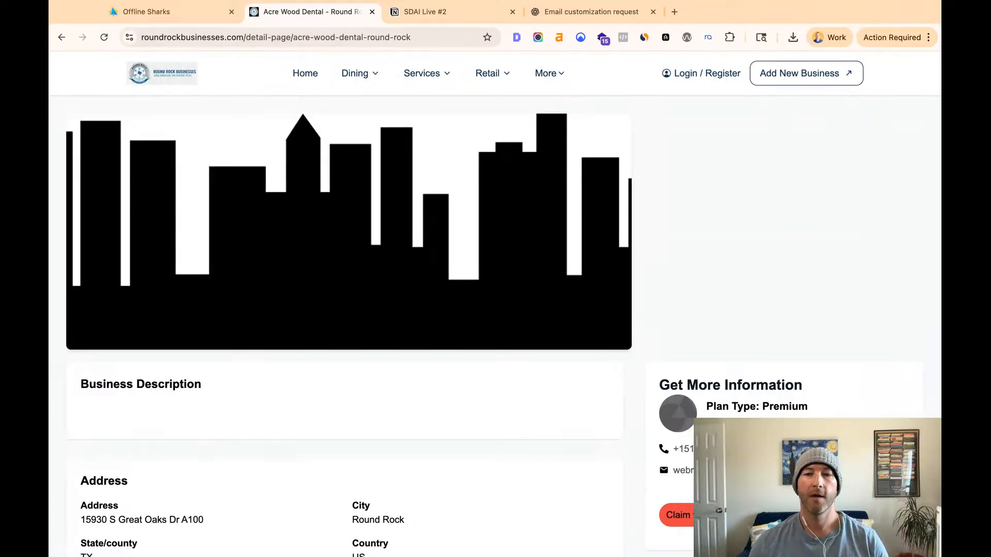
{"action": "scroll", "coordinate": [496, 310], "scroll_direction": "up", "scroll_amount": 3}
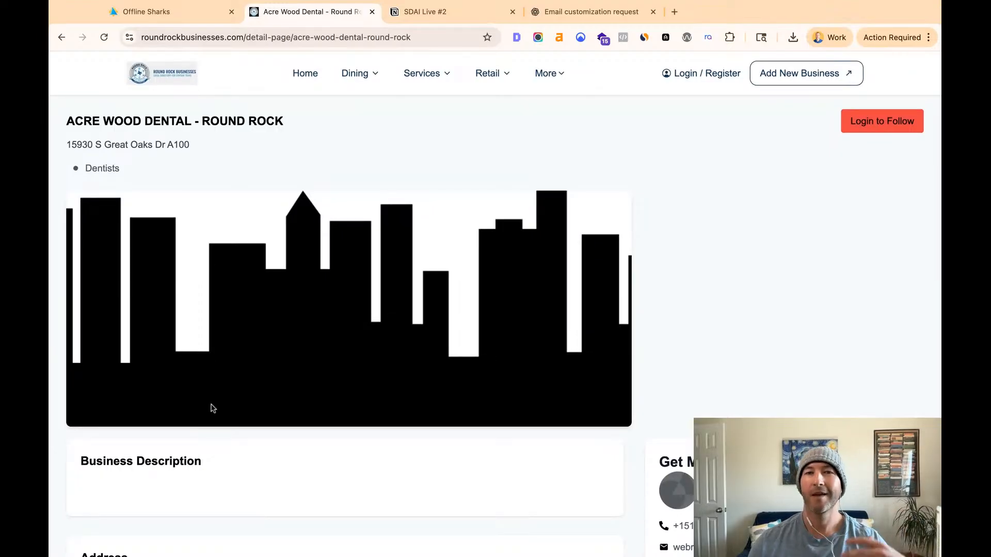
- Examine the Acre Wood Dental listing's plan type, contact details, claim option, address and Leave A Review form
{"action": "scroll", "coordinate": [213, 409], "scroll_direction": "down", "scroll_amount": 5}
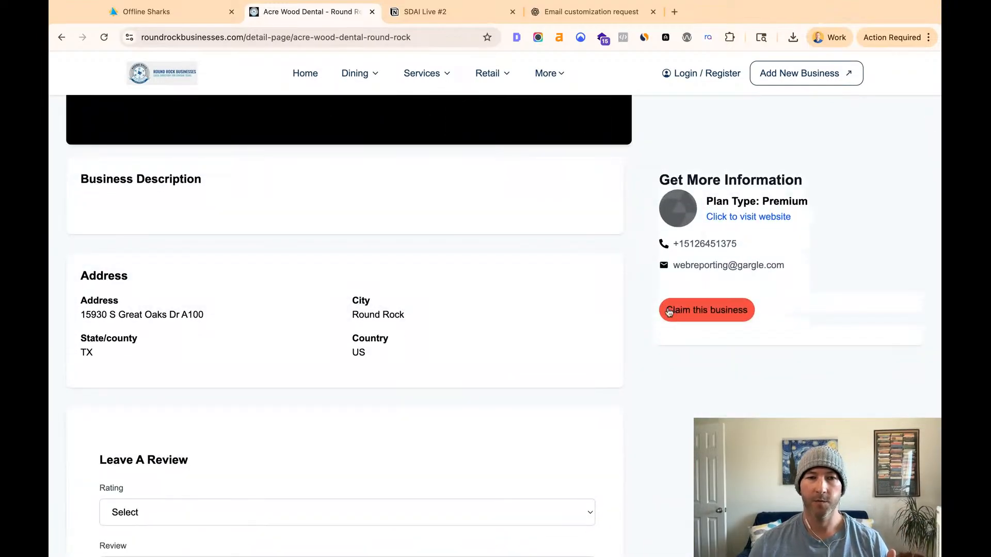
{"action": "scroll", "coordinate": [313, 358], "scroll_direction": "down", "scroll_amount": 1}
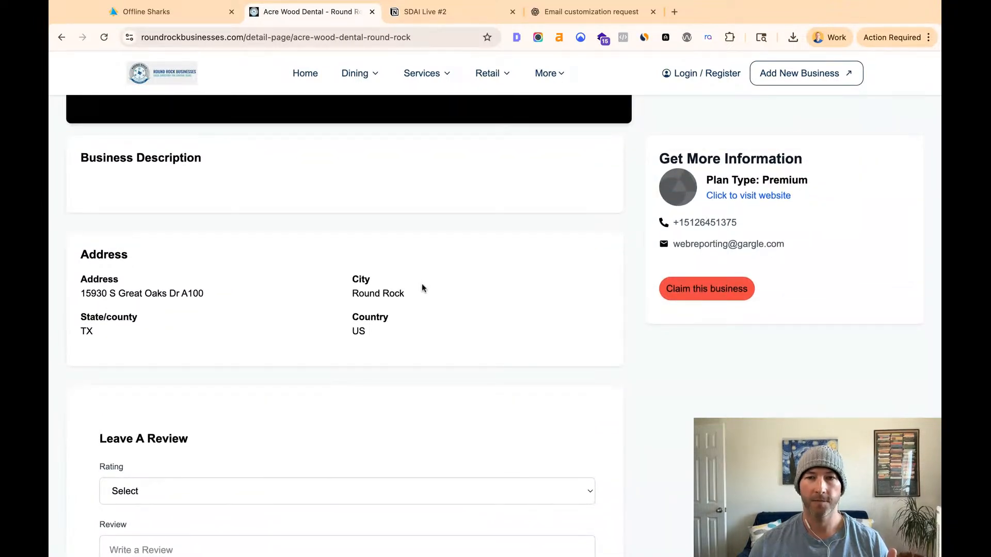
{"action": "scroll", "coordinate": [593, 306], "scroll_direction": "down", "scroll_amount": 4}
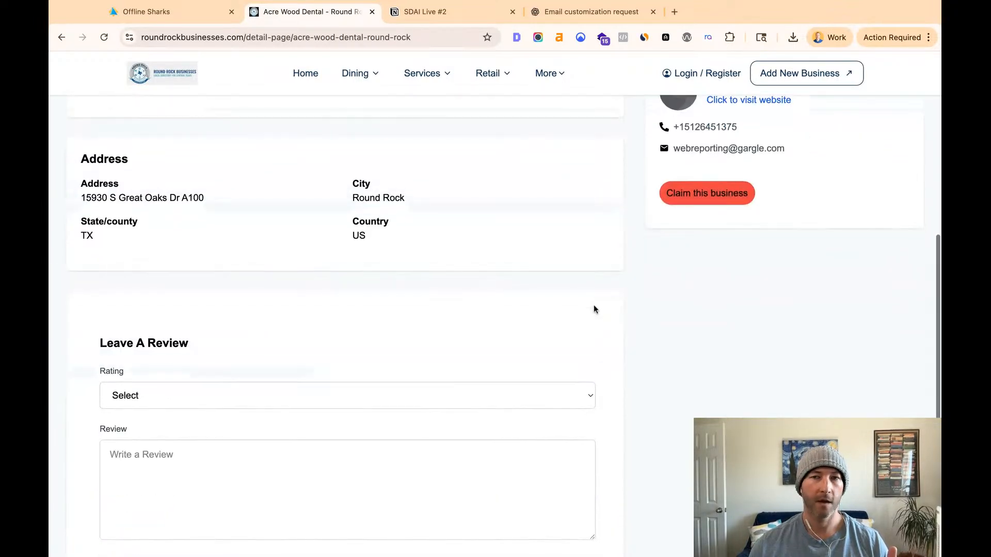
{"action": "scroll", "coordinate": [476, 244], "scroll_direction": "down", "scroll_amount": 4}
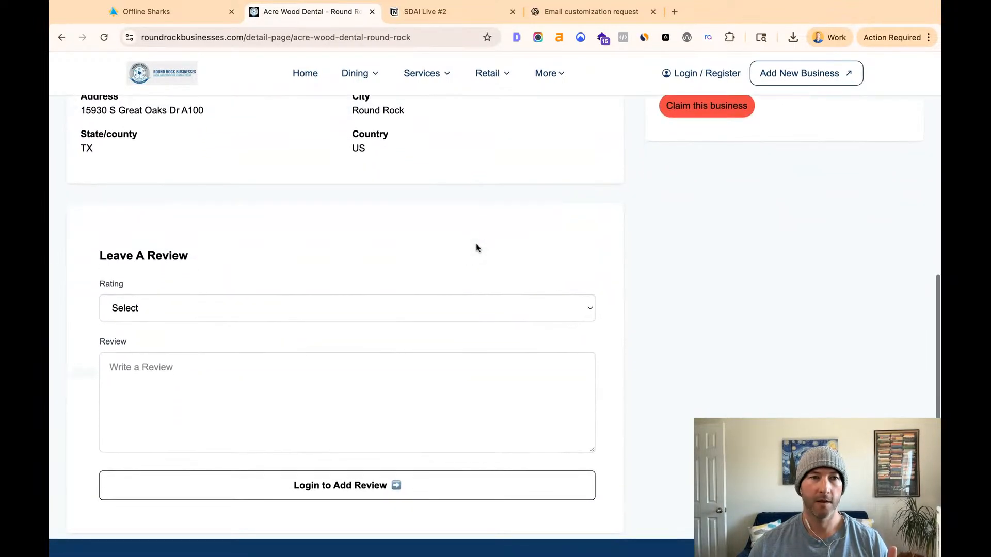
{"action": "scroll", "coordinate": [143, 122], "scroll_direction": "up", "scroll_amount": 1}
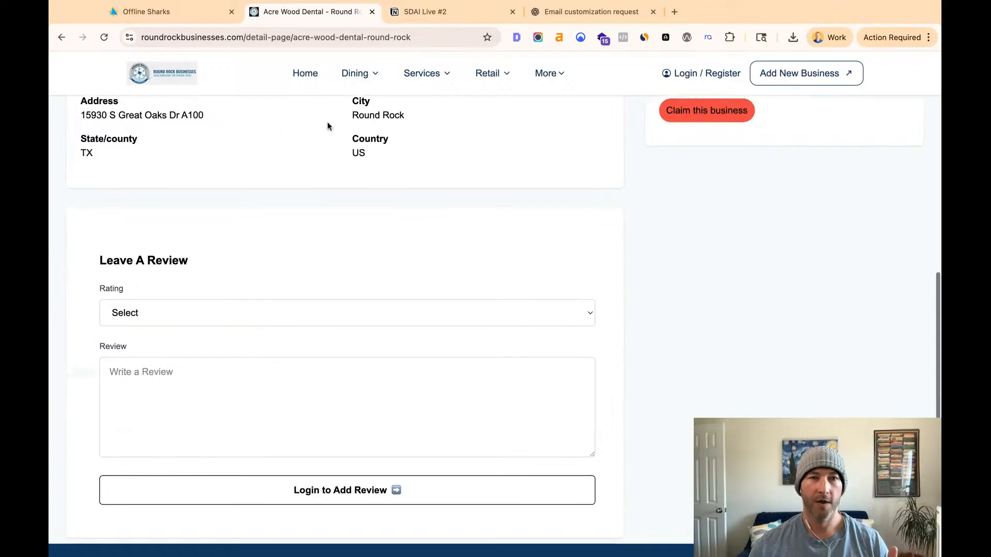
{"action": "scroll", "coordinate": [349, 263], "scroll_direction": "down", "scroll_amount": 5}
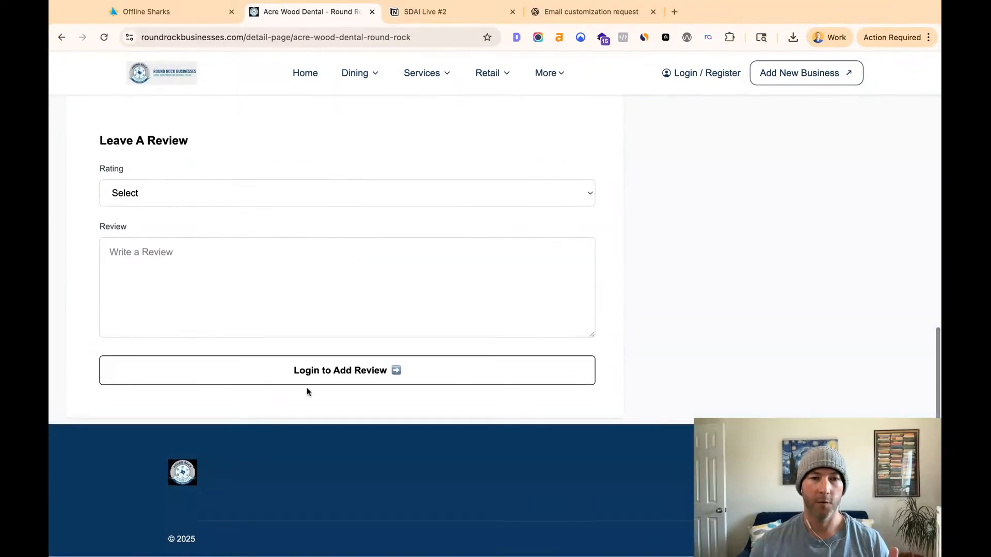
{"action": "scroll", "coordinate": [263, 302], "scroll_direction": "up", "scroll_amount": 15}
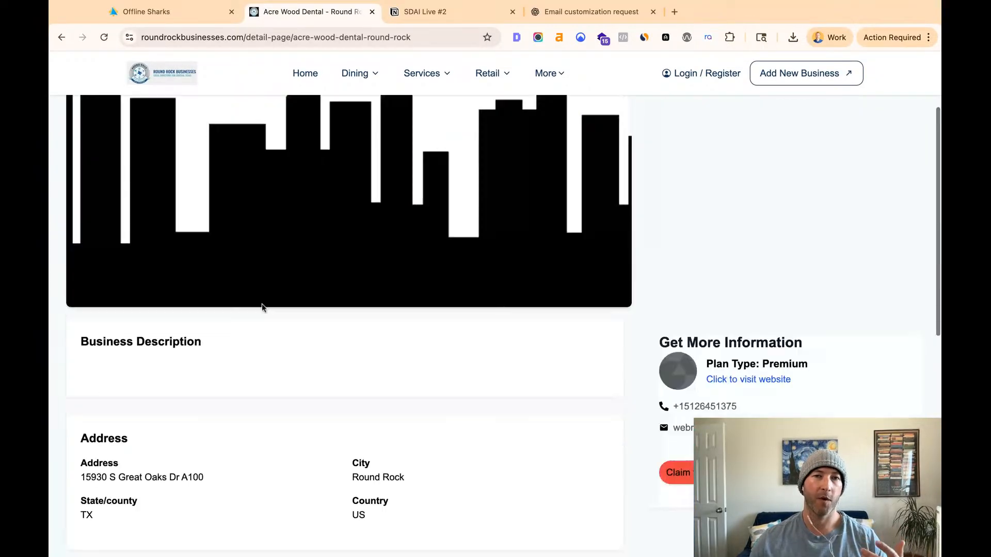
- Return to the Dentists category, open the Harborview Dental Studio listing, and examine its title, cover image, plan type and address section
{"action": "left_click", "coordinate": [61, 38]}
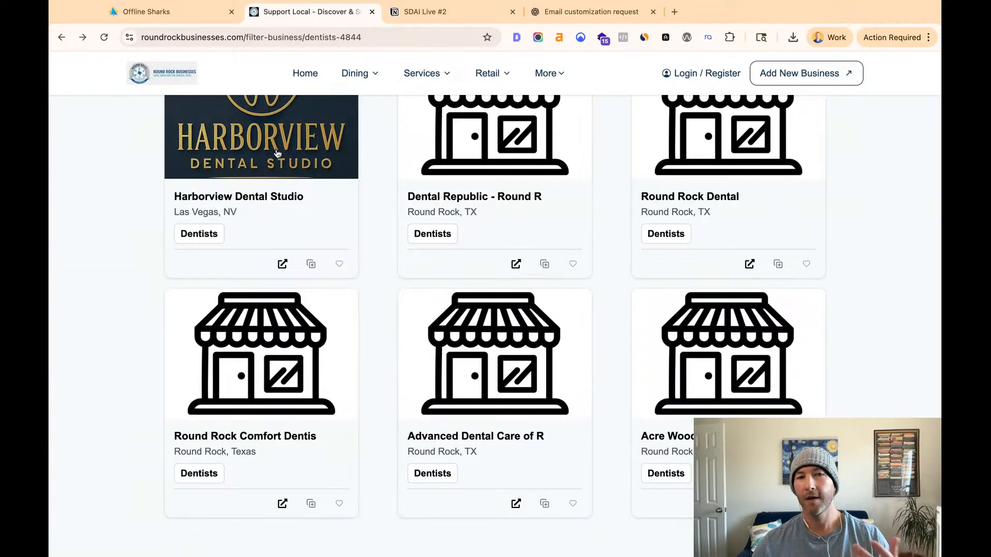
{"action": "left_click", "coordinate": [277, 153]}
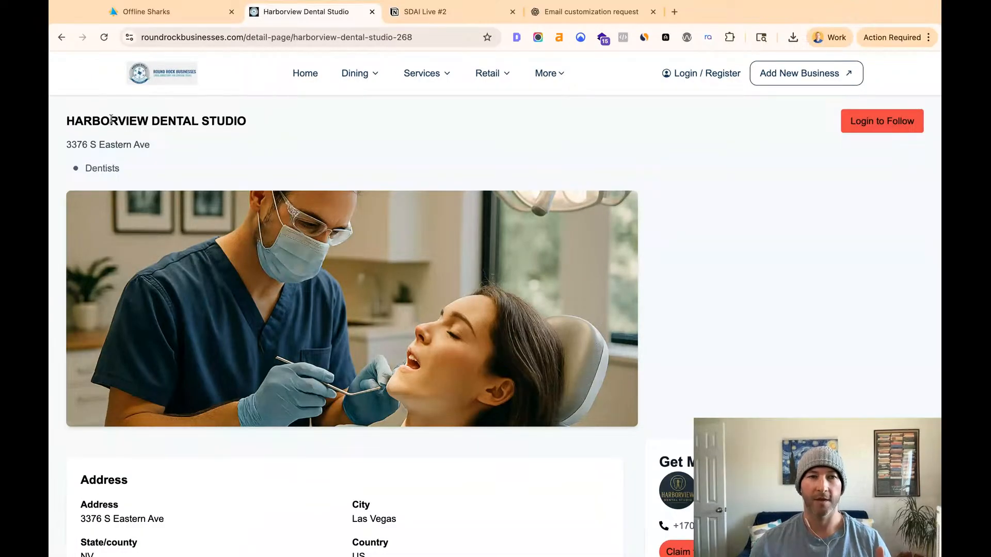
{"action": "left_click_drag", "start_coordinate": [68, 121], "coordinate": [280, 132]}
{"action": "scroll", "coordinate": [277, 147], "scroll_direction": "down", "scroll_amount": 4}
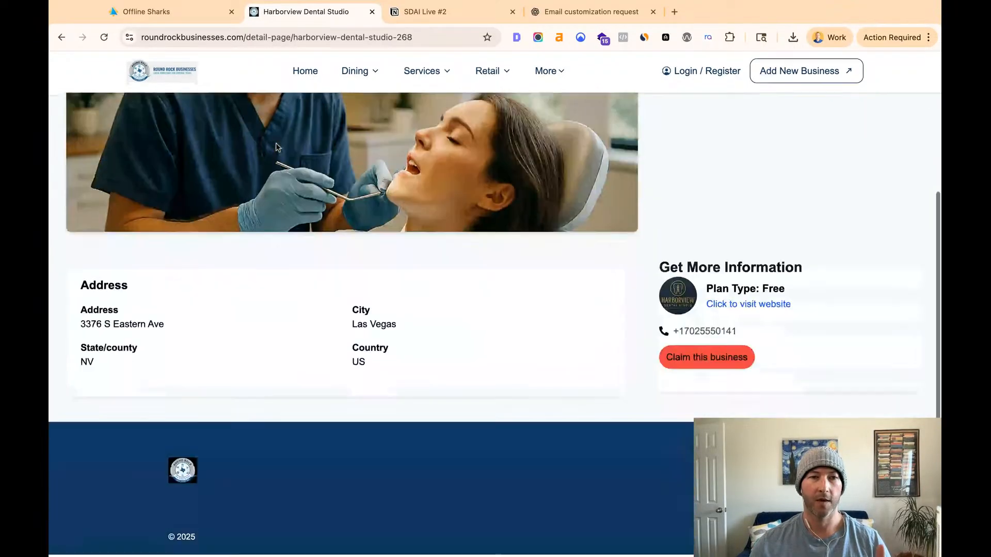
{"action": "scroll", "coordinate": [277, 148], "scroll_direction": "up", "scroll_amount": 3}
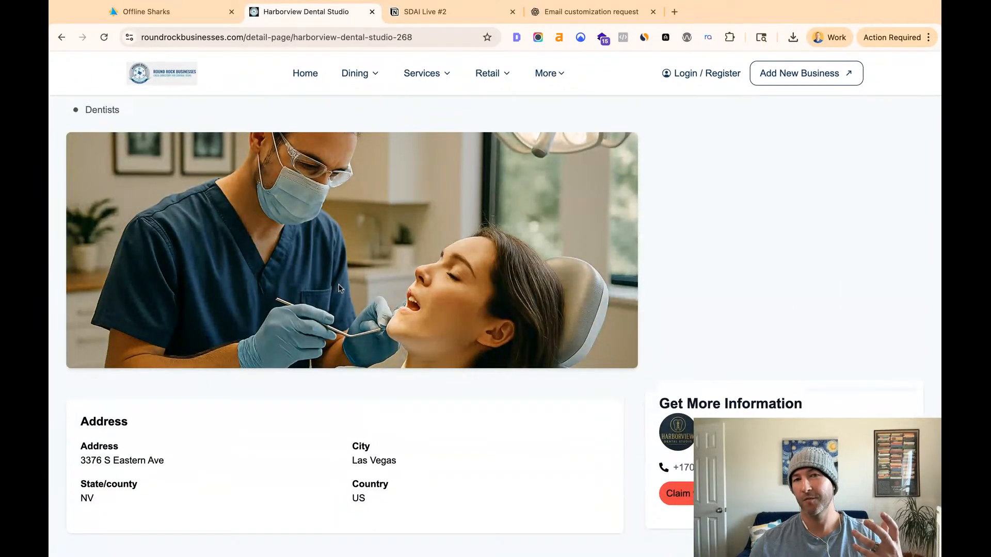
{"action": "left_click_drag", "start_coordinate": [89, 422], "coordinate": [384, 505]}
{"action": "left_click", "coordinate": [206, 410]}
{"action": "scroll", "coordinate": [206, 409], "scroll_direction": "up", "scroll_amount": 2}
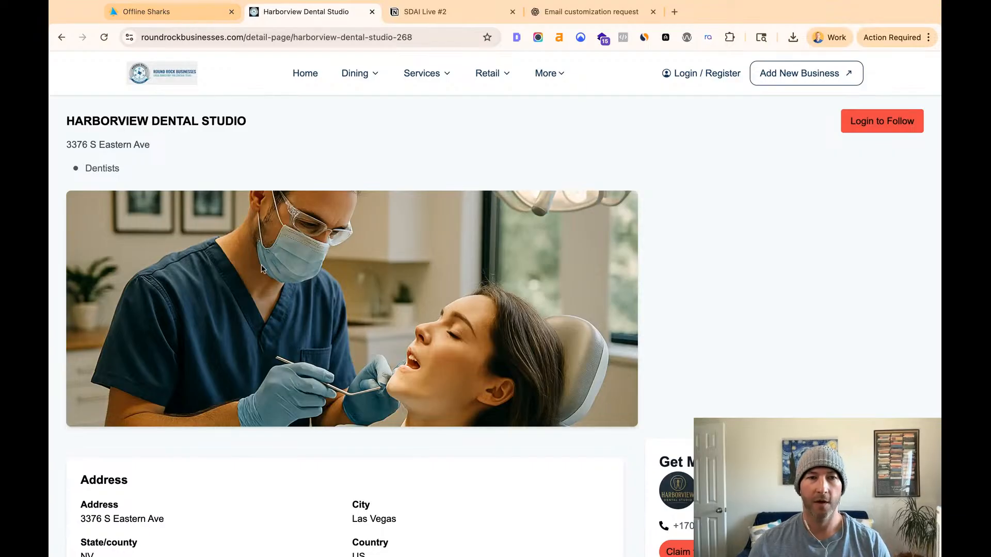
- Switch back to the SmartDirectoryAI Businesses list and search it for "harbor"
{"action": "left_click", "coordinate": [177, 22]}
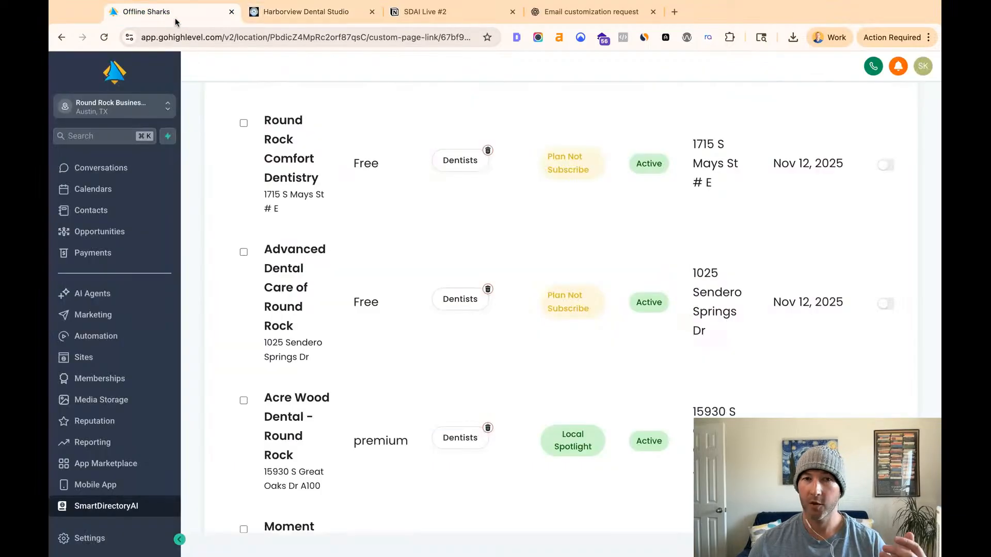
{"action": "scroll", "coordinate": [355, 340], "scroll_direction": "down", "scroll_amount": 4}
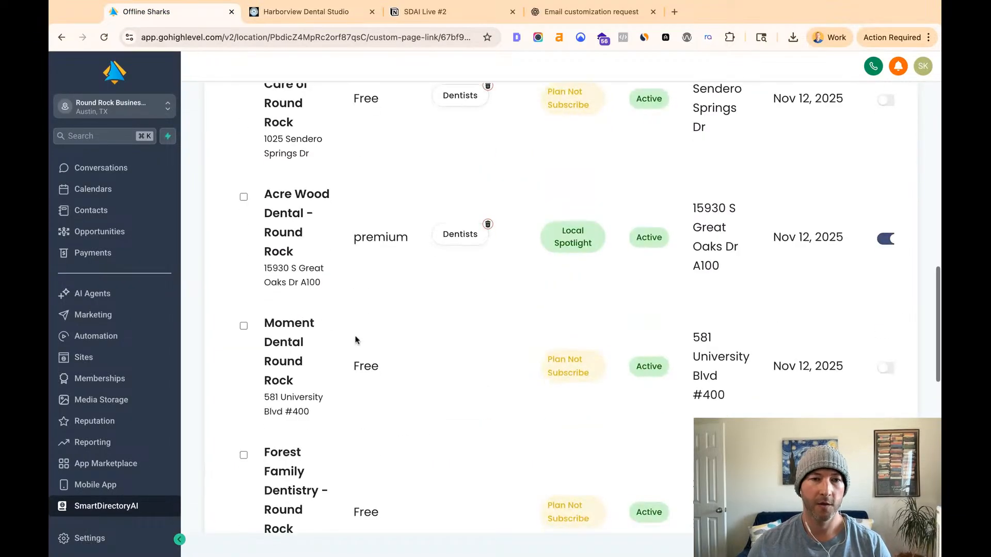
{"action": "scroll", "coordinate": [297, 304], "scroll_direction": "up", "scroll_amount": 10}
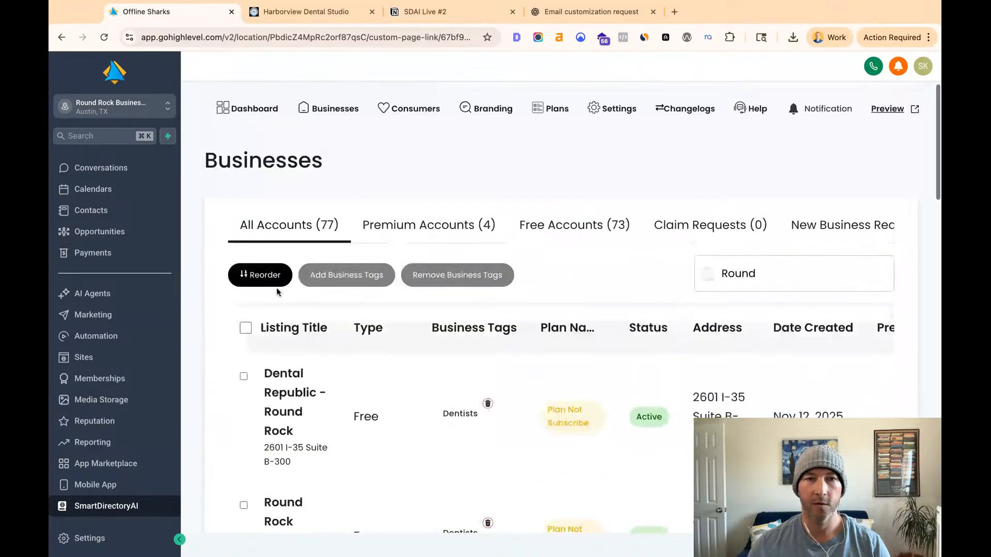
{"action": "left_click", "coordinate": [266, 17]}
{"action": "left_click", "coordinate": [130, 17]}
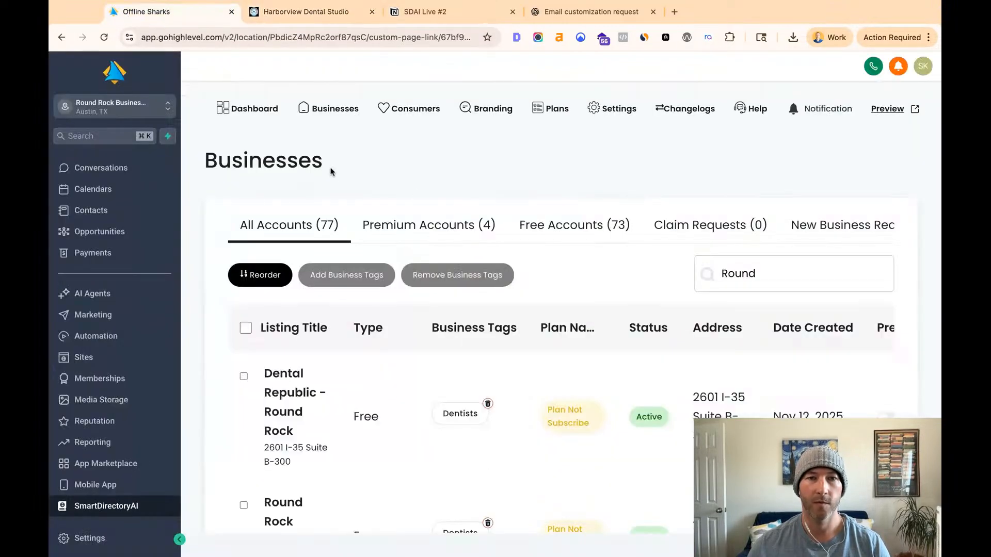
{"action": "double_click", "coordinate": [785, 268]}
{"action": "type", "text": "harbor"}
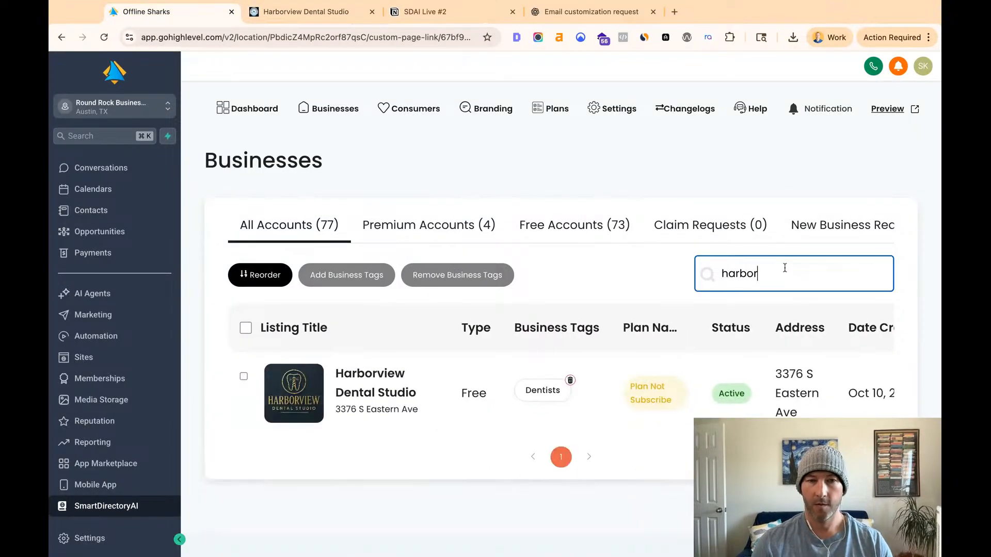
{"action": "left_click", "coordinate": [423, 383]}
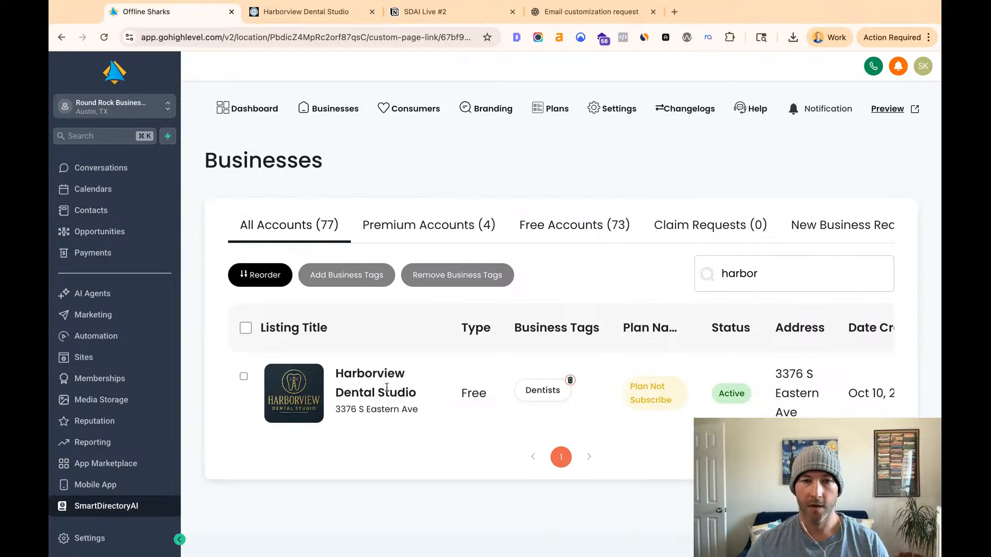
- Open the Harborview Dental Studio record for editing and examine its business details, including the profile image, cover image and business tags
{"action": "scroll", "coordinate": [730, 411], "scroll_direction": "right", "scroll_amount": 3}
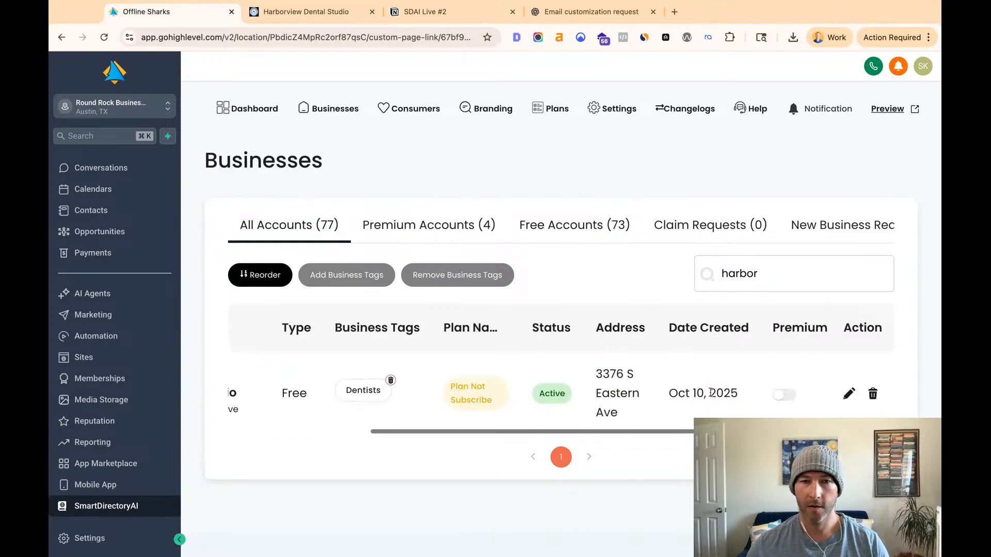
{"action": "left_click", "coordinate": [848, 394]}
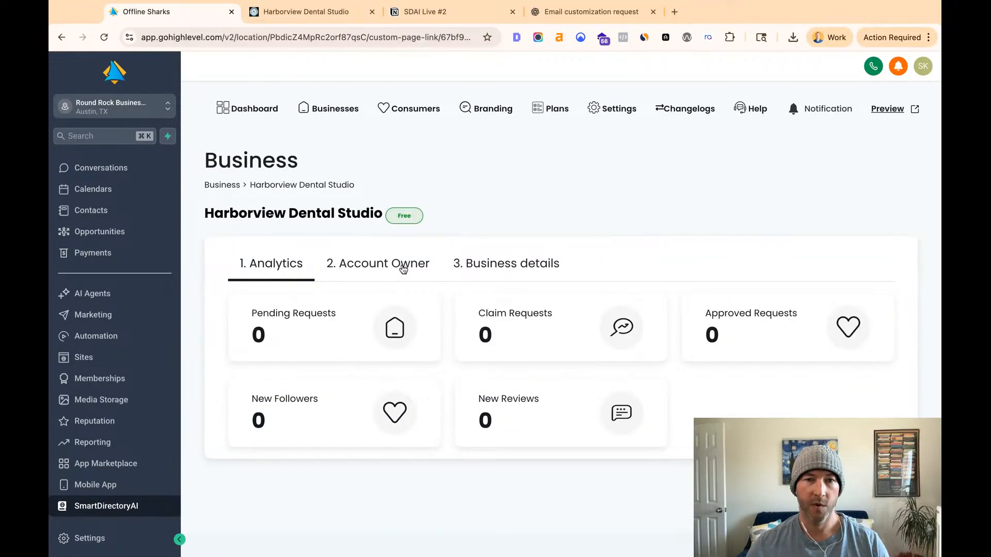
{"action": "left_click", "coordinate": [478, 265]}
{"action": "scroll", "coordinate": [516, 310], "scroll_direction": "down", "scroll_amount": 3}
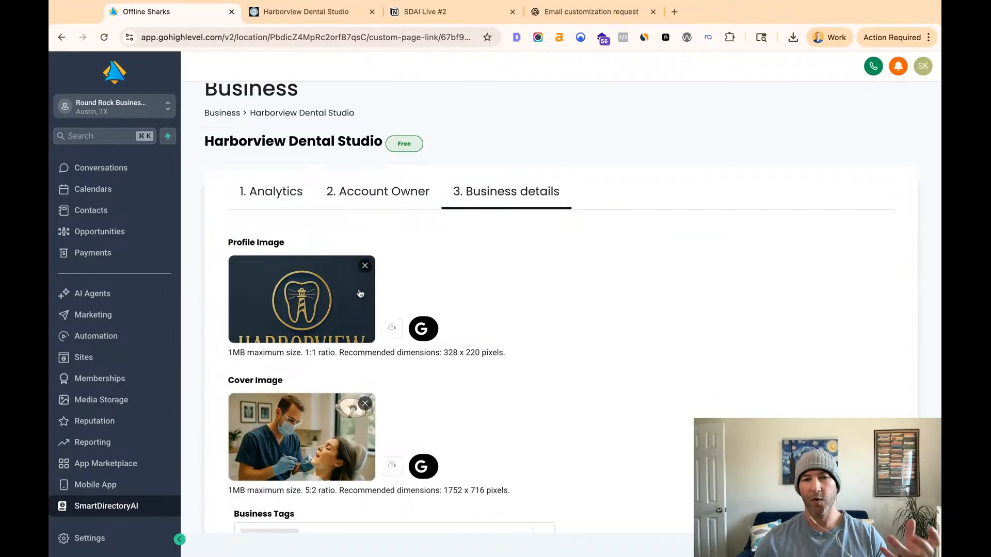
{"action": "scroll", "coordinate": [361, 294], "scroll_direction": "down", "scroll_amount": 5}
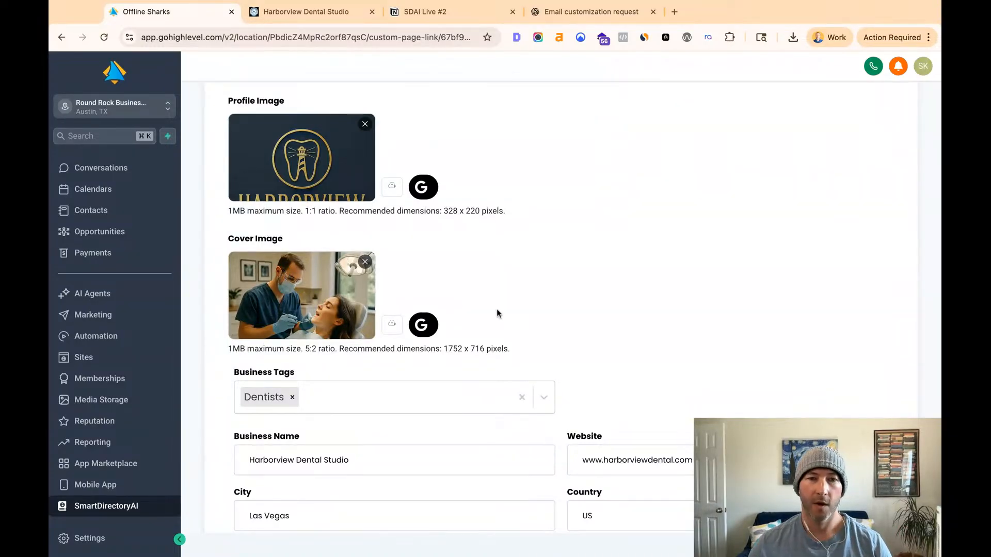
- Try appending "?utm_" to Harborview Dental Studio's website address and remove the suffix again
{"action": "scroll", "coordinate": [499, 308], "scroll_direction": "down", "scroll_amount": 5}
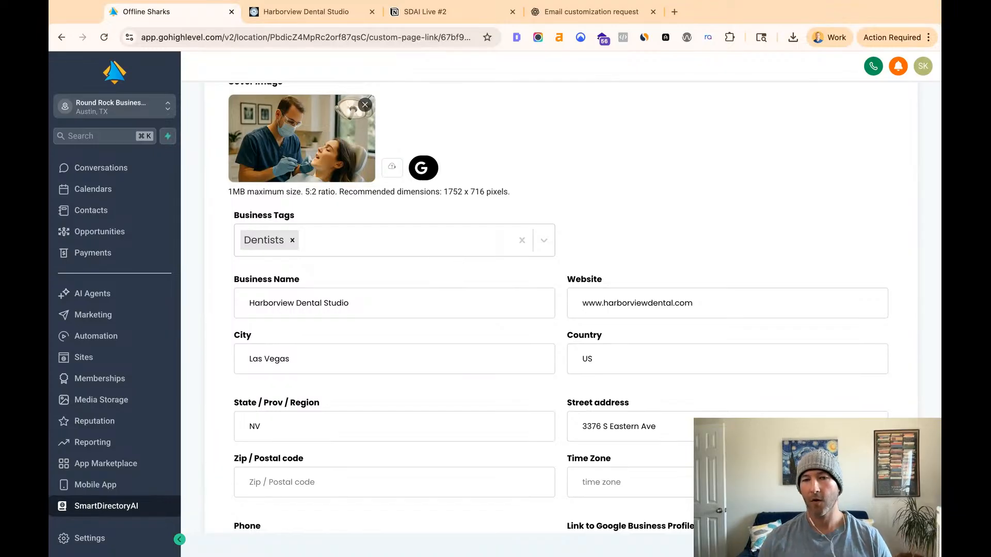
{"action": "left_click", "coordinate": [692, 302]}
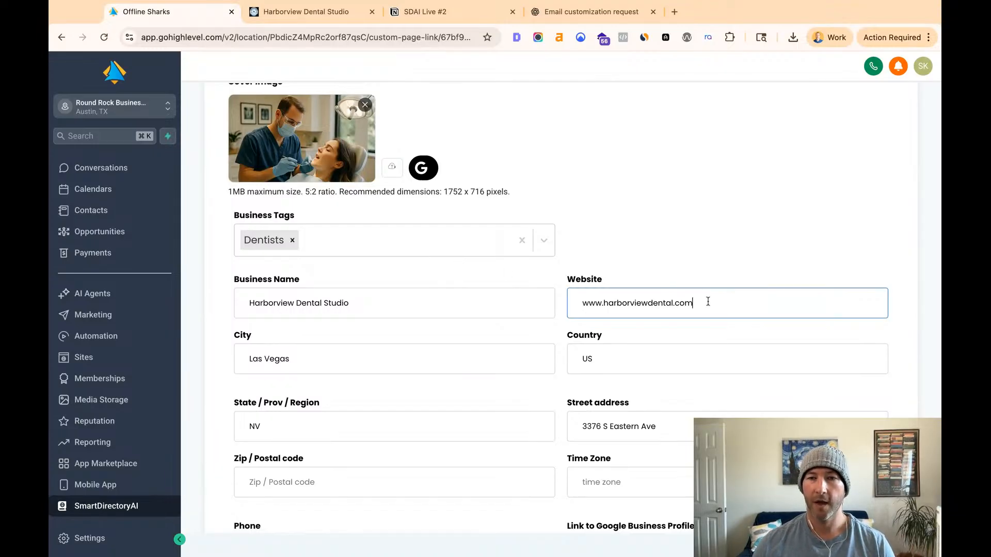
{"action": "type", "text": "?utm_"}
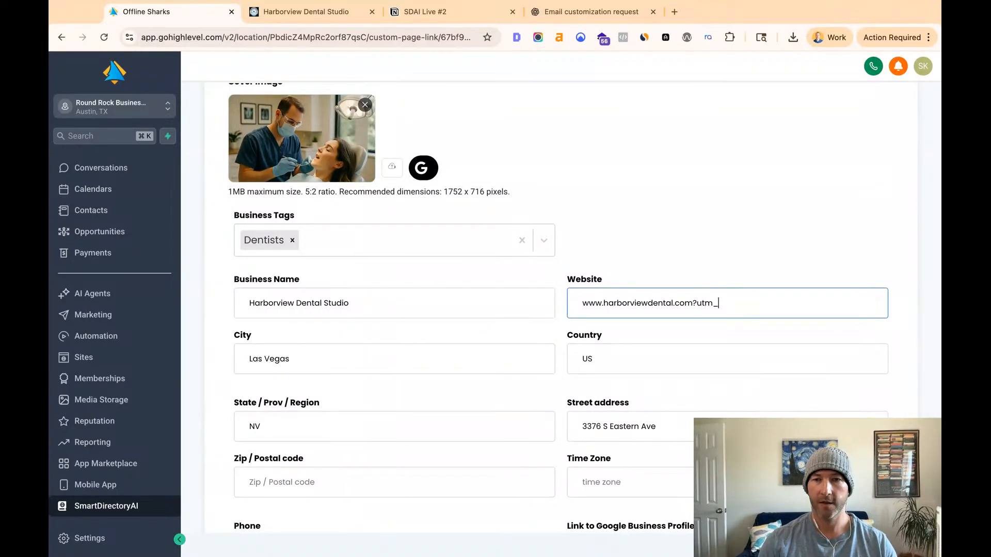
{"action": "key", "text": "shift+Left"}
{"action": "key", "text": "shift+Left"}
{"action": "key", "text": "shift+Left"}
{"action": "key", "text": "shift+Left"}
{"action": "key", "text": "shift+Left"}
{"action": "key", "text": "BackSpace"}
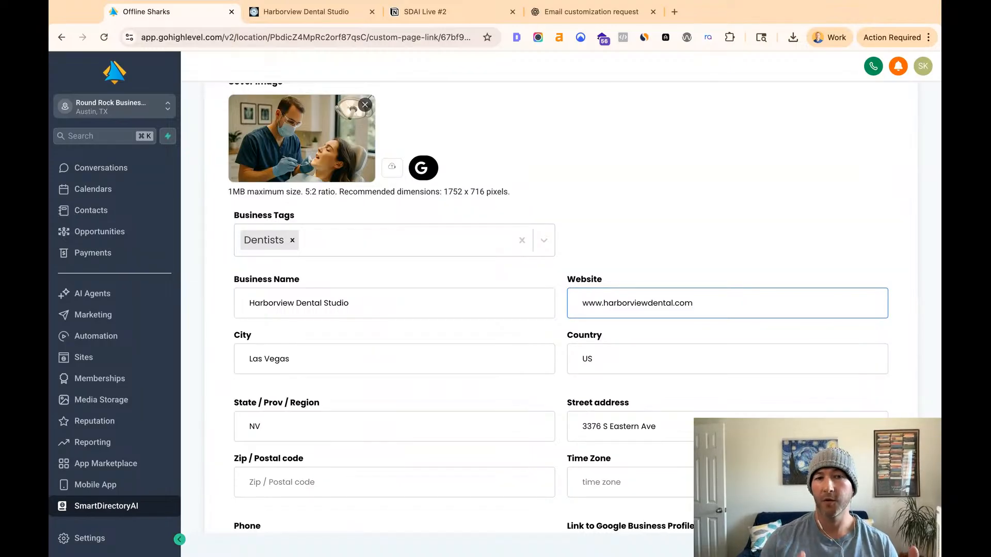
{"action": "left_click", "coordinate": [771, 262]}
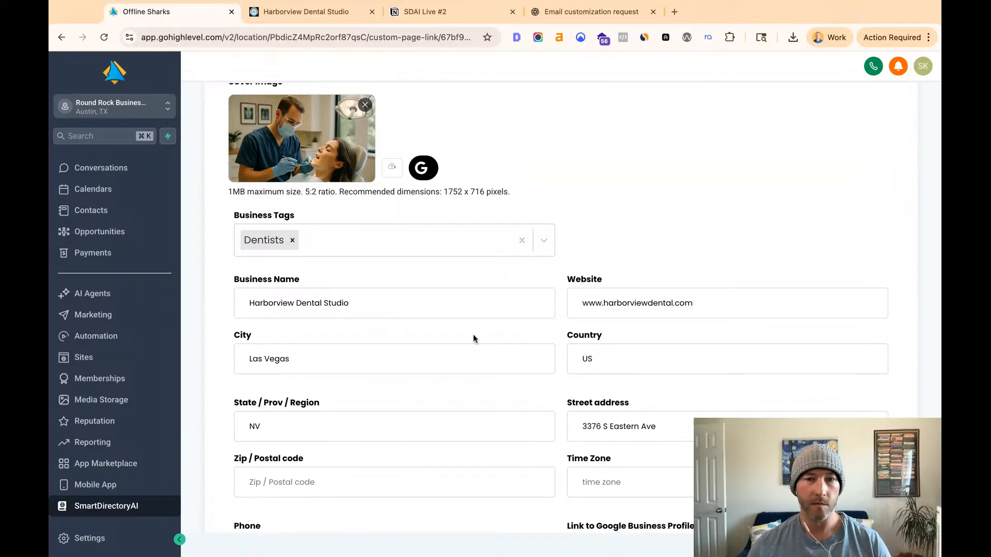
- Examine Harborview Dental Studio's remaining business details, selecting the full business description text to review it
{"action": "scroll", "coordinate": [432, 276], "scroll_direction": "down", "scroll_amount": 3}
{"action": "scroll", "coordinate": [294, 296], "scroll_direction": "down", "scroll_amount": 4}
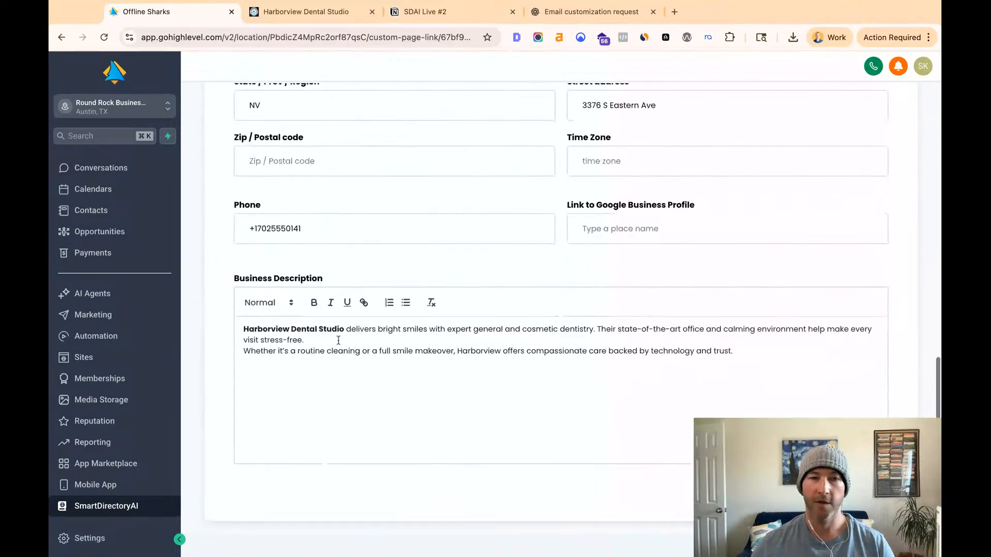
{"action": "left_click", "coordinate": [484, 405]}
{"action": "key", "text": "super+a"}
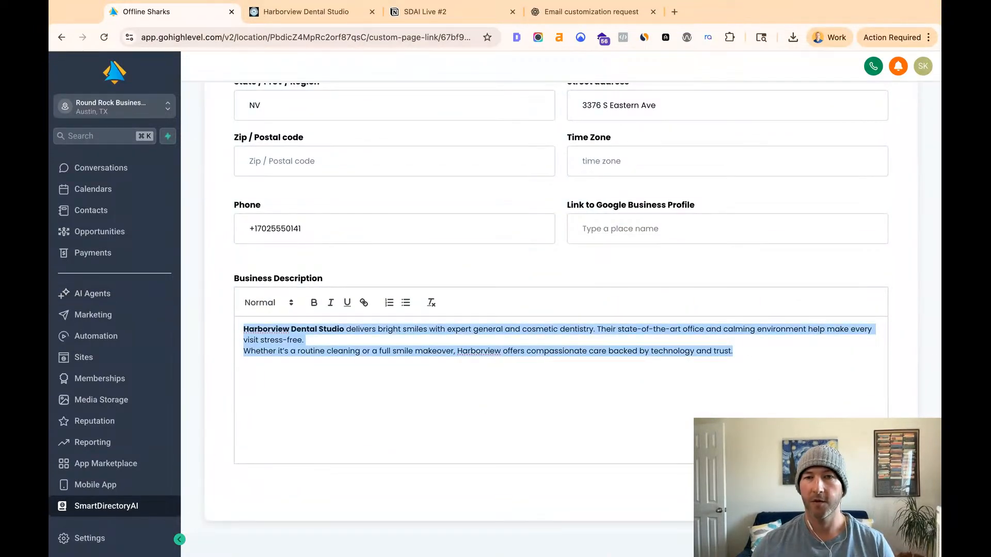
{"action": "scroll", "coordinate": [534, 219], "scroll_direction": "up", "scroll_amount": 18}
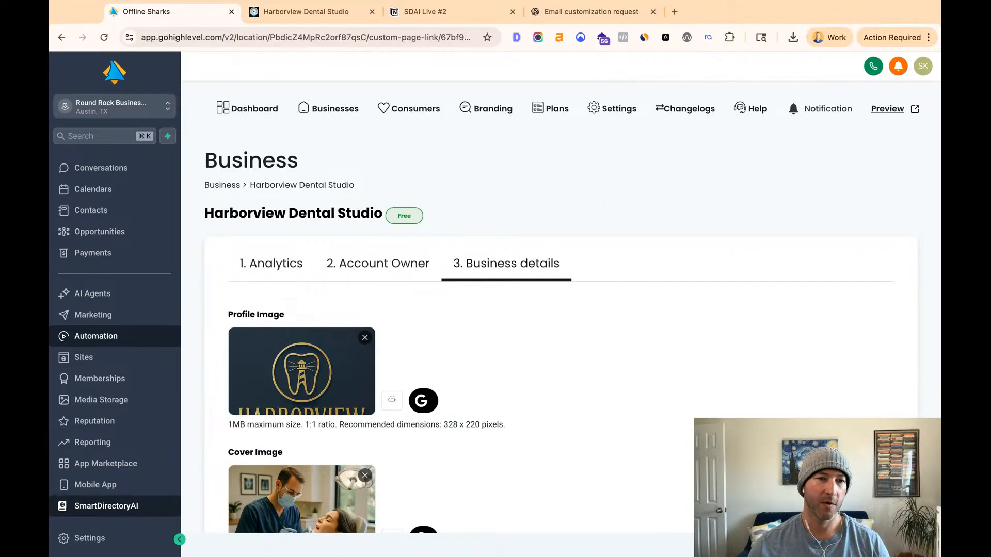
- Open the email marketing templates and examine the folders for outreach, upgrades and system emails
{"action": "left_click", "coordinate": [112, 318]}
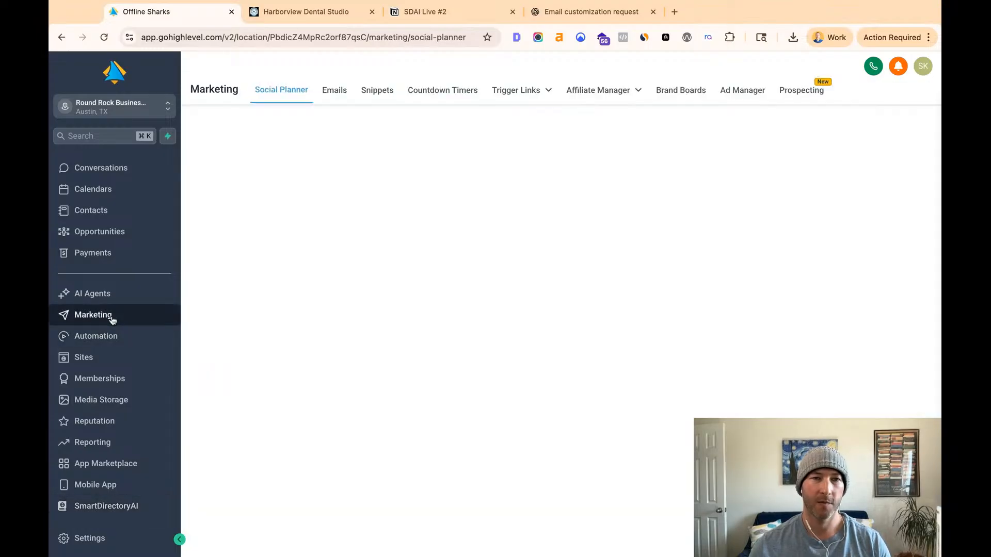
{"action": "left_click", "coordinate": [333, 91]}
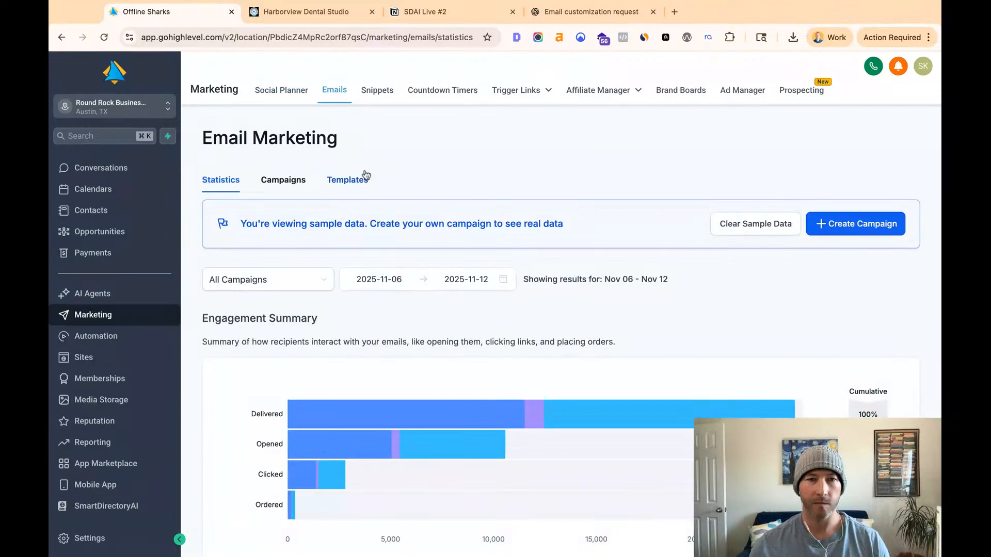
{"action": "left_click", "coordinate": [357, 180]}
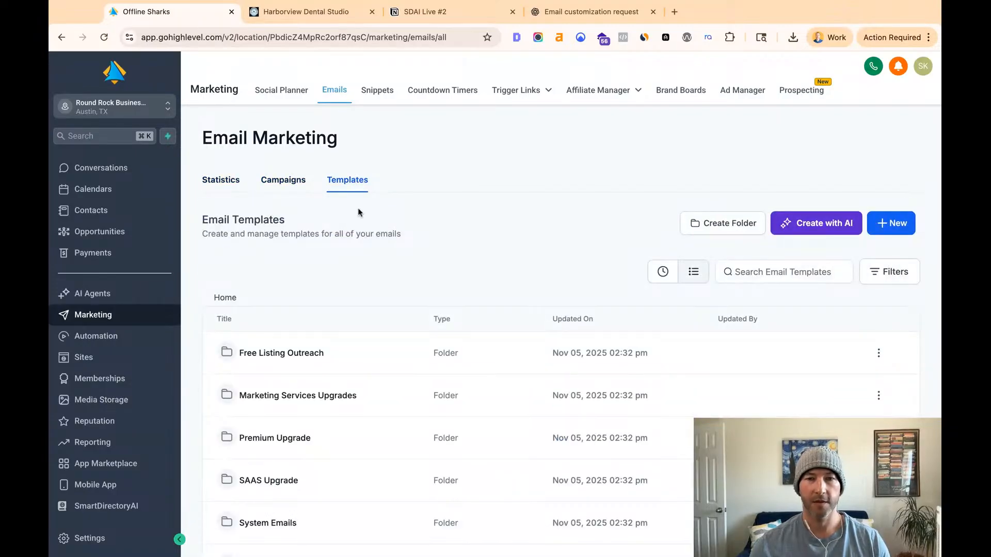
{"action": "scroll", "coordinate": [372, 247], "scroll_direction": "down", "scroll_amount": 2}
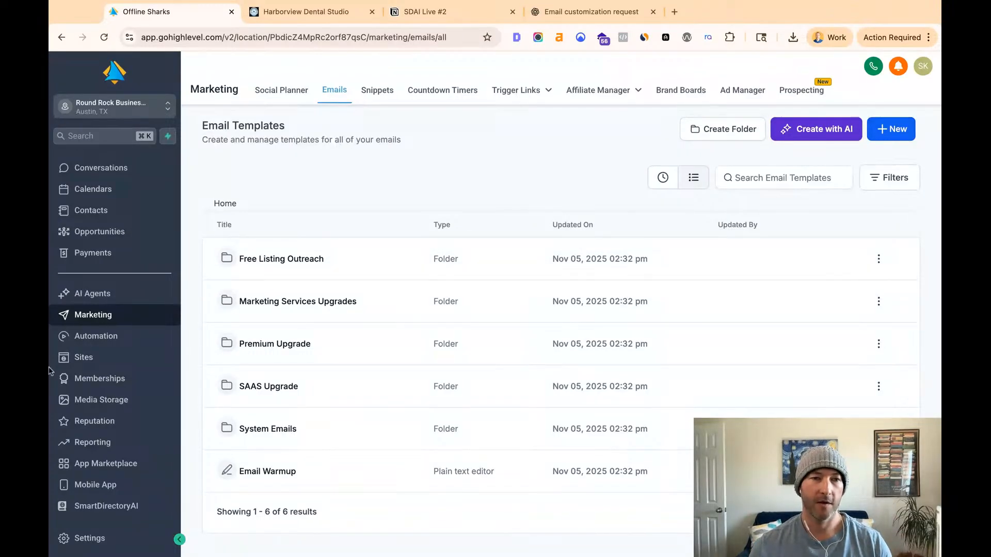
- Open the Free Listing Outreach workflow from the Outreach Workflows folder inside SmartDirectoryAI Workflows
{"action": "left_click", "coordinate": [96, 337]}
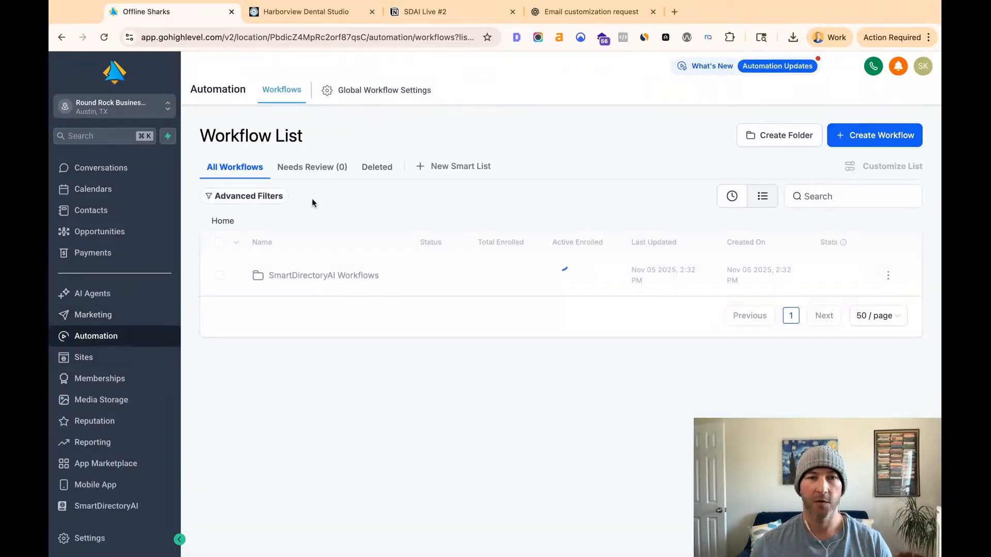
{"action": "left_click", "coordinate": [319, 279]}
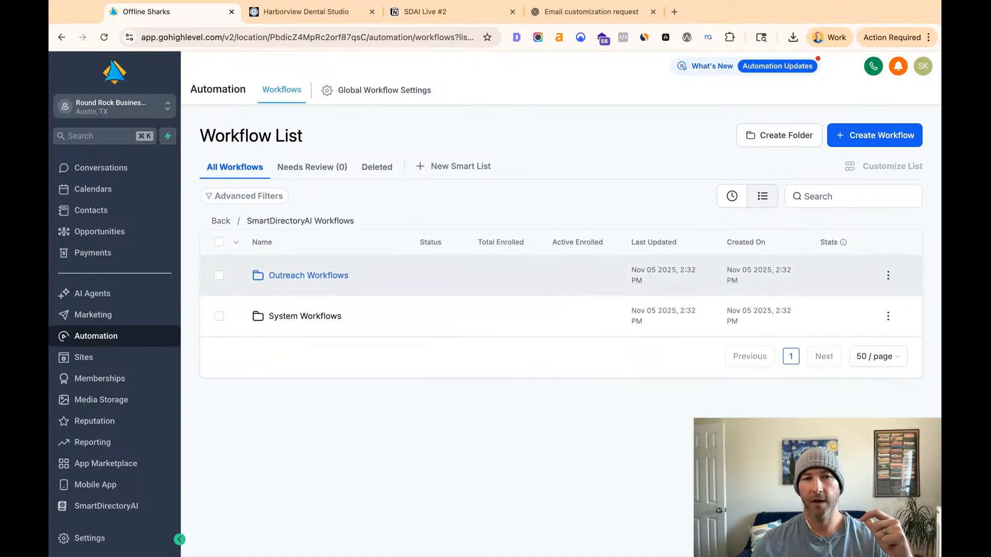
{"action": "left_click", "coordinate": [309, 275]}
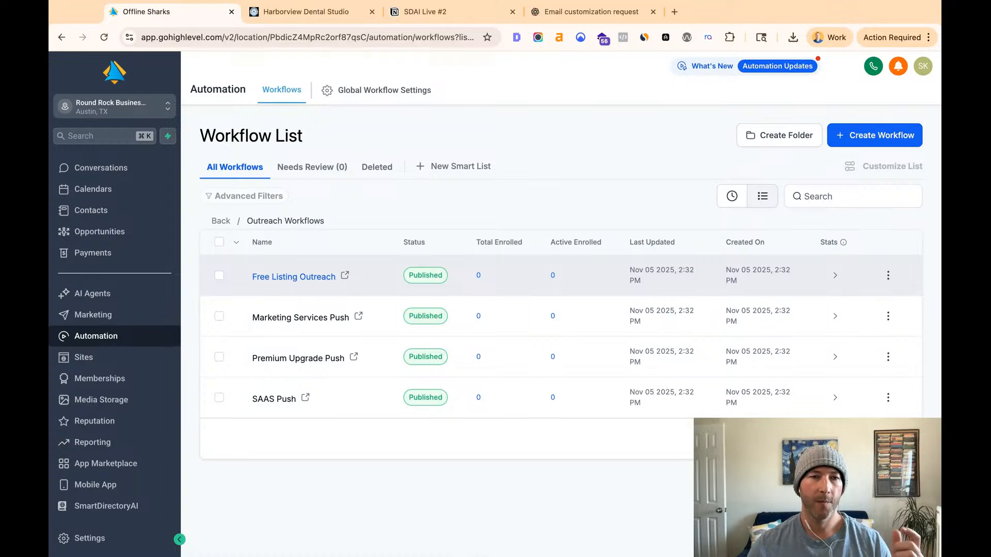
{"action": "left_click", "coordinate": [294, 278]}
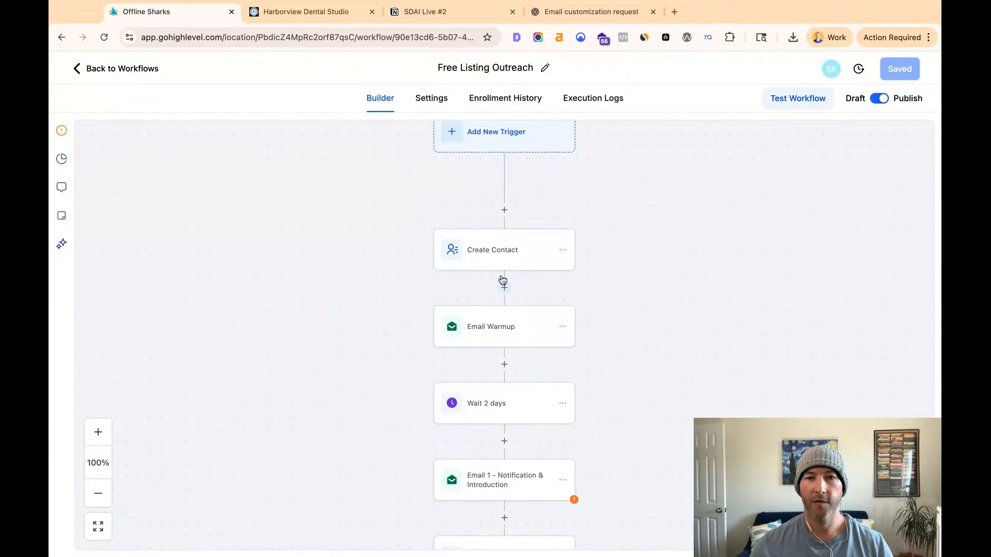
- Examine the Free Listing Outreach sequence from its trigger through the warmup, waits and four emails to the end
{"action": "scroll", "coordinate": [503, 280], "scroll_direction": "up", "scroll_amount": 3}
{"action": "scroll", "coordinate": [489, 256], "scroll_direction": "down", "scroll_amount": 5}
{"action": "scroll", "coordinate": [489, 255], "scroll_direction": "down", "scroll_amount": 5}
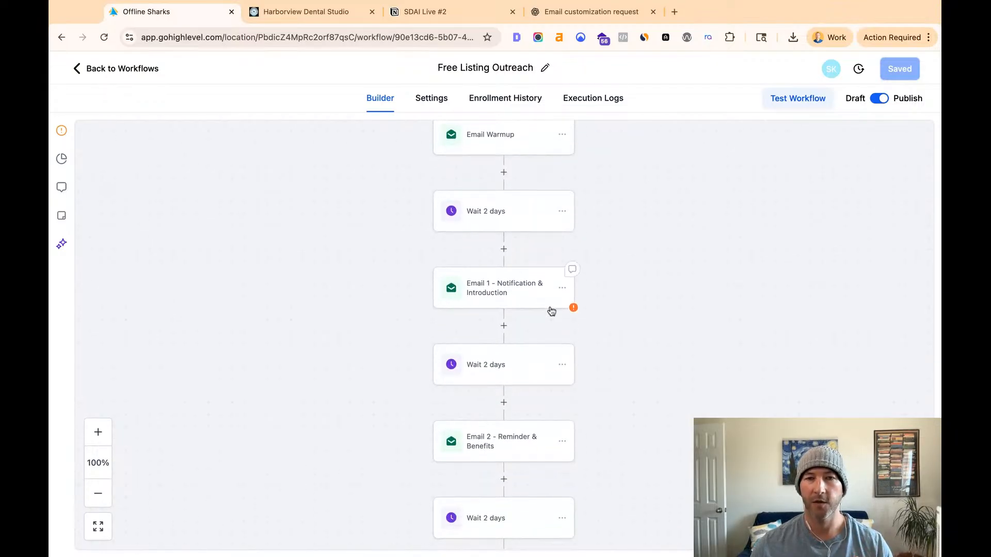
{"action": "scroll", "coordinate": [548, 309], "scroll_direction": "down", "scroll_amount": 18}
{"action": "scroll", "coordinate": [548, 307], "scroll_direction": "up", "scroll_amount": 14}
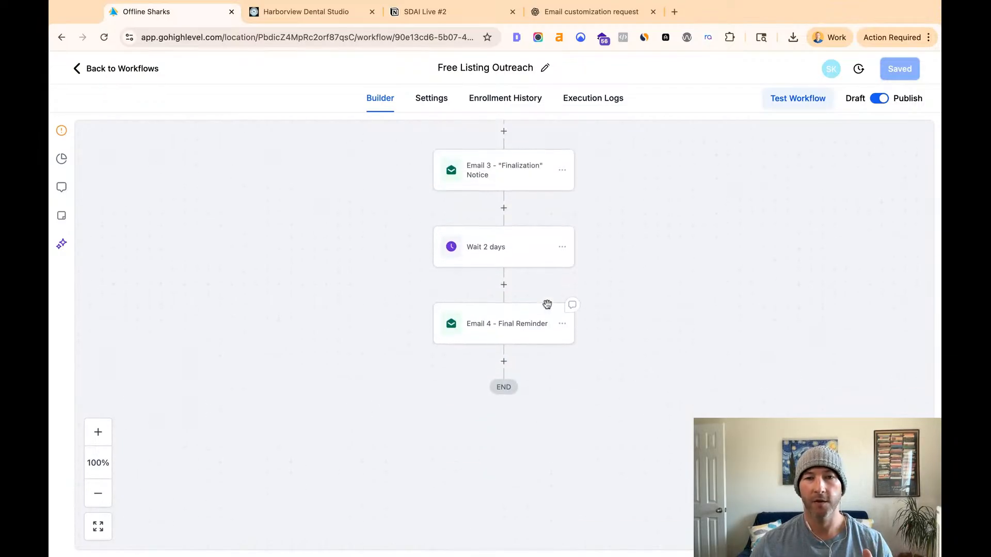
{"action": "scroll", "coordinate": [546, 305], "scroll_direction": "up", "scroll_amount": 12}
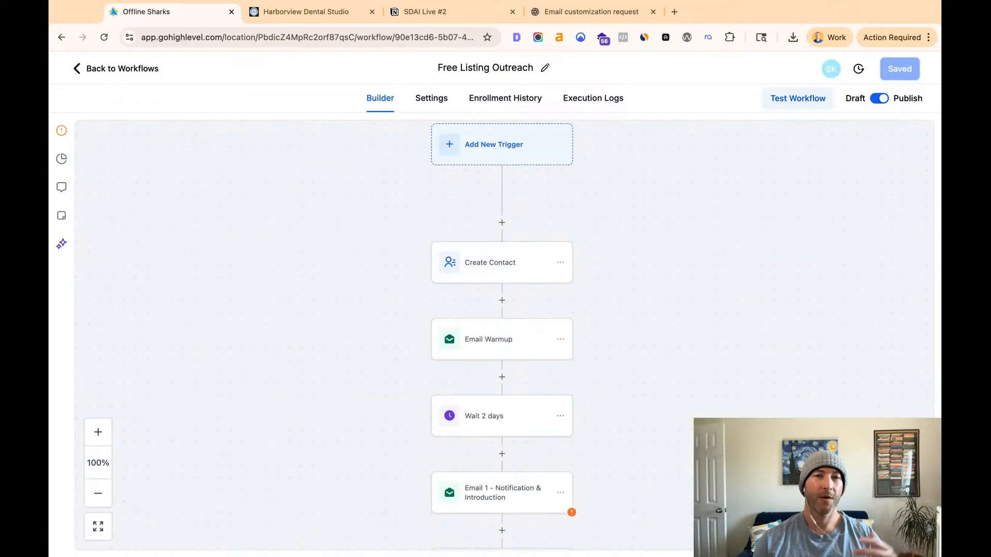
- Switch to the Round Rock Businesses directory's home page and examine its featured listings, free listings, business tags and articles
{"action": "left_click", "coordinate": [291, 16]}
{"action": "left_click", "coordinate": [146, 77]}
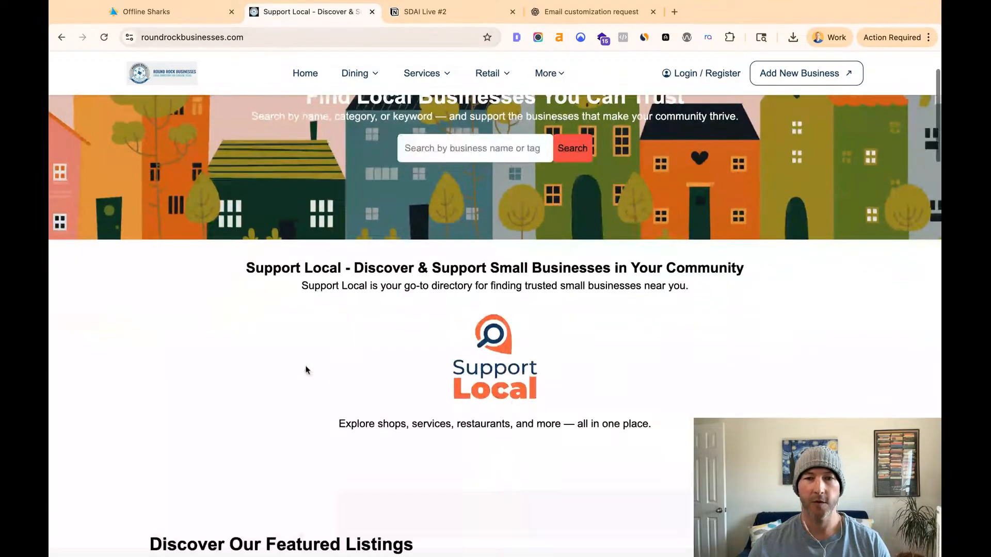
{"action": "scroll", "coordinate": [305, 370], "scroll_direction": "down", "scroll_amount": 5}
{"action": "scroll", "coordinate": [305, 369], "scroll_direction": "down", "scroll_amount": 5}
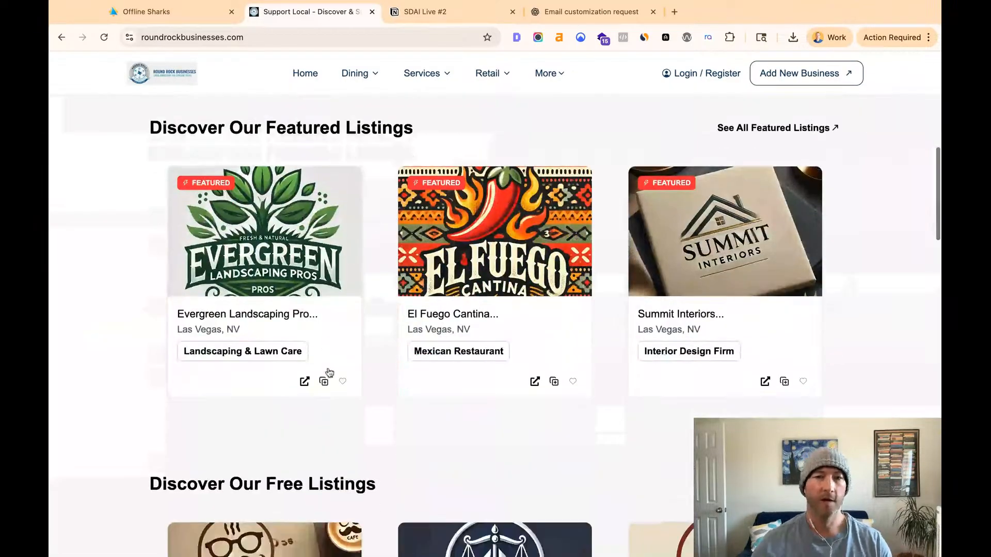
{"action": "scroll", "coordinate": [539, 279], "scroll_direction": "down", "scroll_amount": 8}
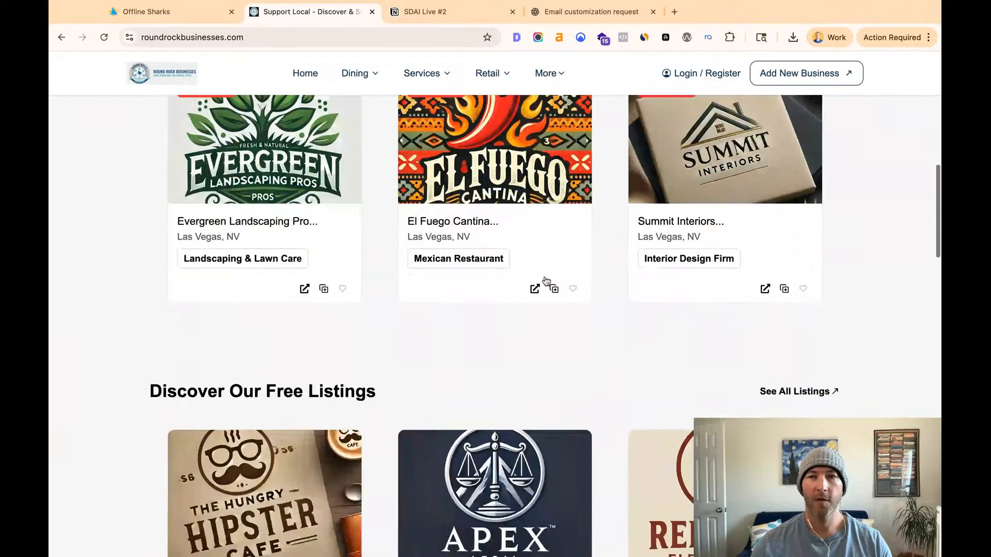
{"action": "scroll", "coordinate": [536, 282], "scroll_direction": "down", "scroll_amount": 15}
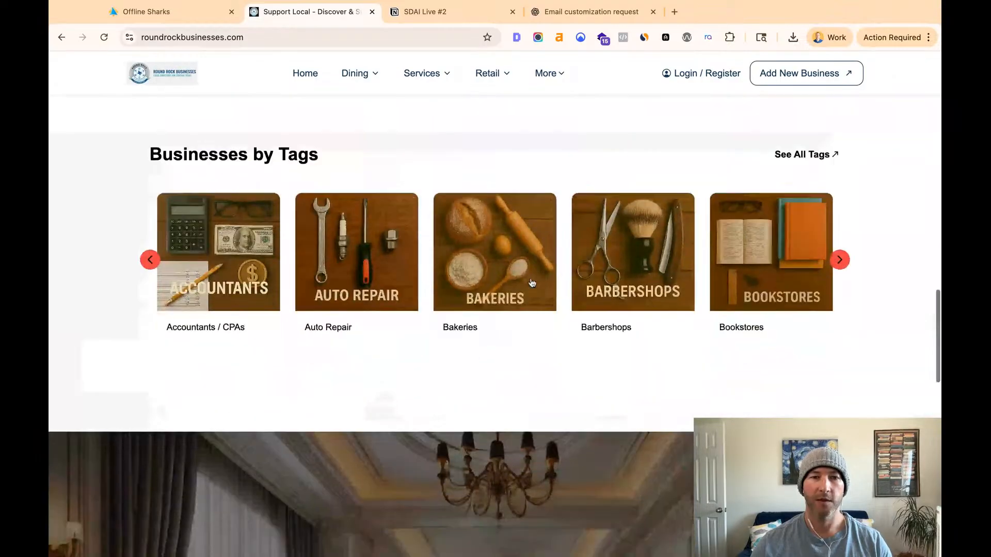
{"action": "scroll", "coordinate": [532, 283], "scroll_direction": "down", "scroll_amount": 7}
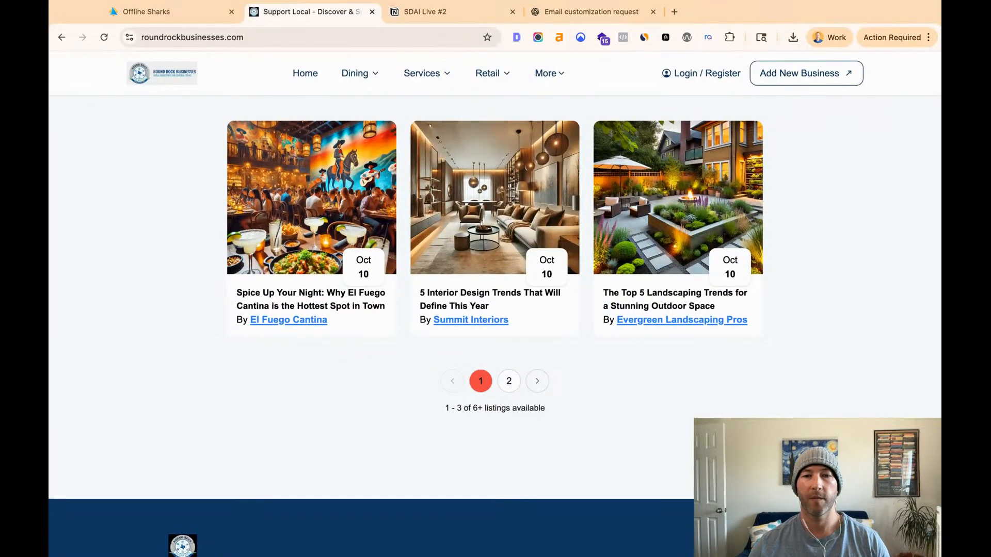
{"action": "scroll", "coordinate": [494, 279], "scroll_direction": "up", "scroll_amount": 20}
{"action": "scroll", "coordinate": [494, 279], "scroll_direction": "up", "scroll_amount": 3}
- Open the free Apex Legal Solutions listing and examine its cover image, address, plan type and claim option
{"action": "left_click", "coordinate": [471, 332]}
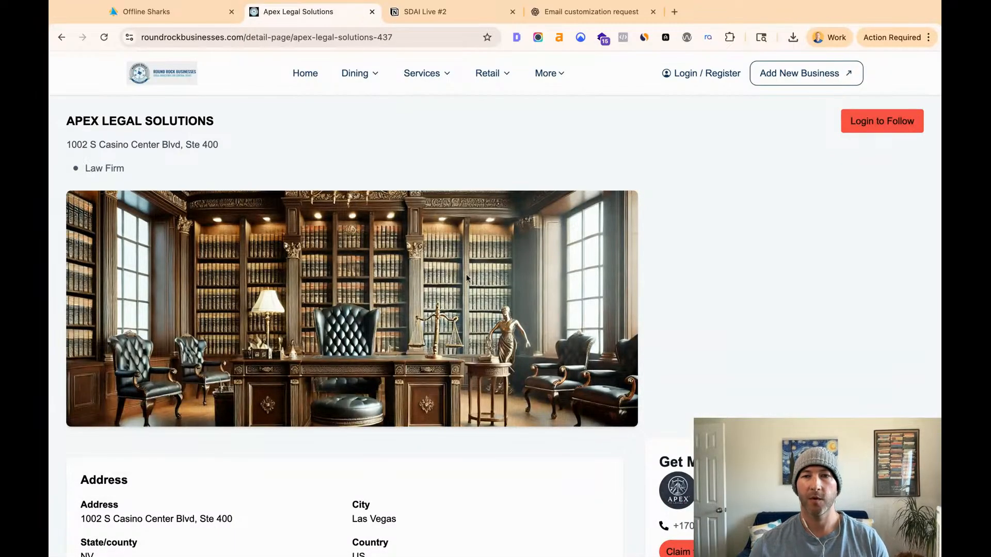
{"action": "scroll", "coordinate": [451, 266], "scroll_direction": "down", "scroll_amount": 2}
{"action": "scroll", "coordinate": [450, 266], "scroll_direction": "down", "scroll_amount": 2}
{"action": "scroll", "coordinate": [451, 268], "scroll_direction": "up", "scroll_amount": 4}
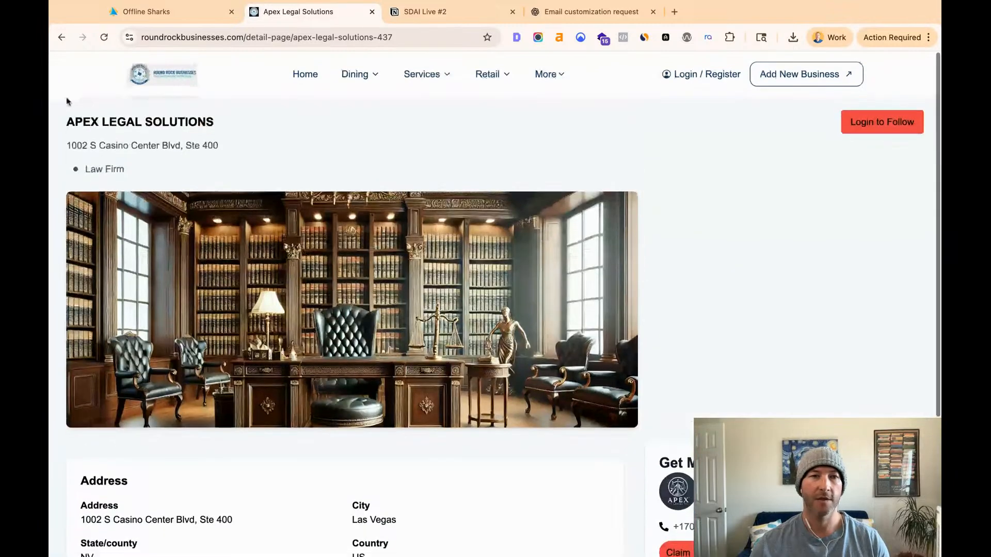
- Open the featured Summit Interiors listing from the home page, examine its business description and contact details, and return to the home page
{"action": "left_click", "coordinate": [61, 37]}
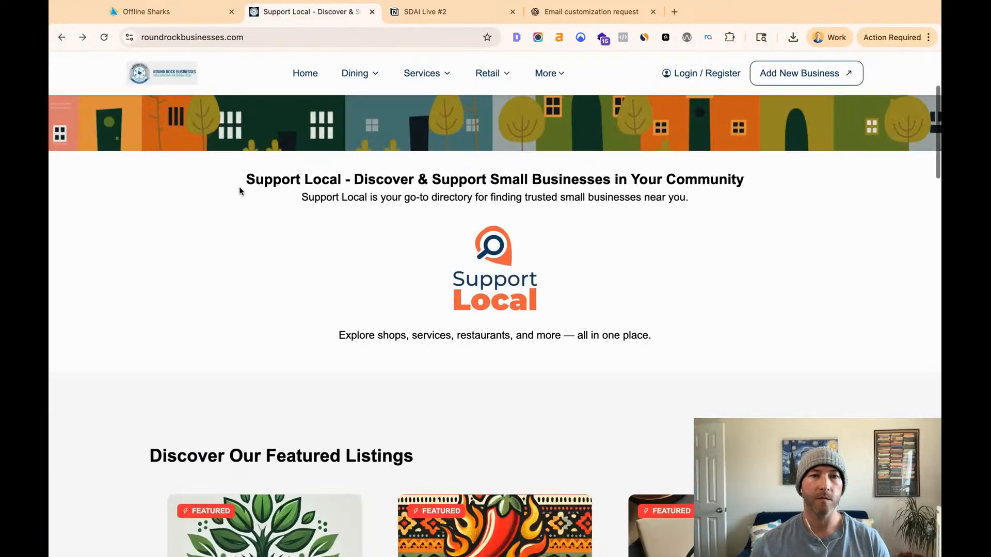
{"action": "scroll", "coordinate": [346, 245], "scroll_direction": "down", "scroll_amount": 4}
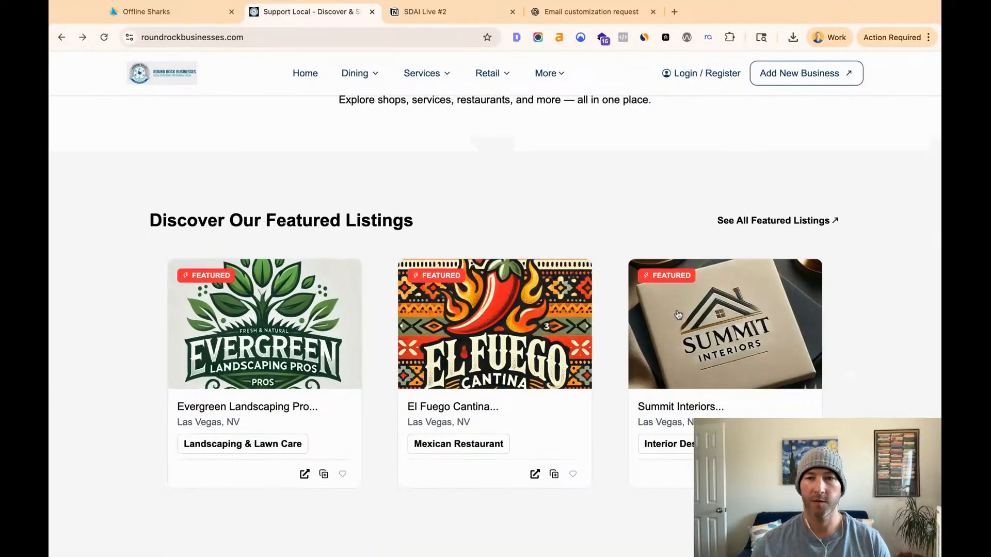
{"action": "left_click", "coordinate": [676, 312]}
{"action": "scroll", "coordinate": [361, 256], "scroll_direction": "down", "scroll_amount": 5}
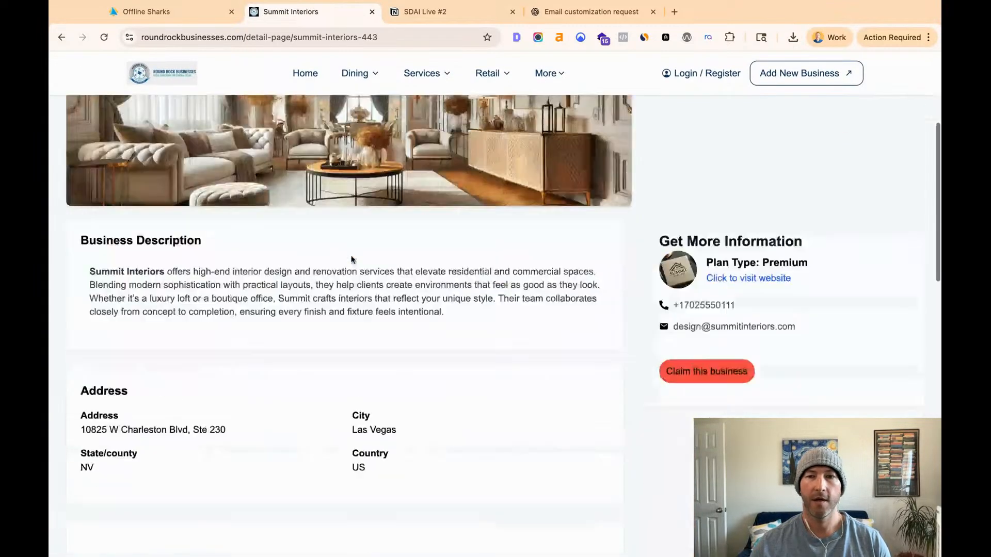
{"action": "triple_click", "coordinate": [483, 252]}
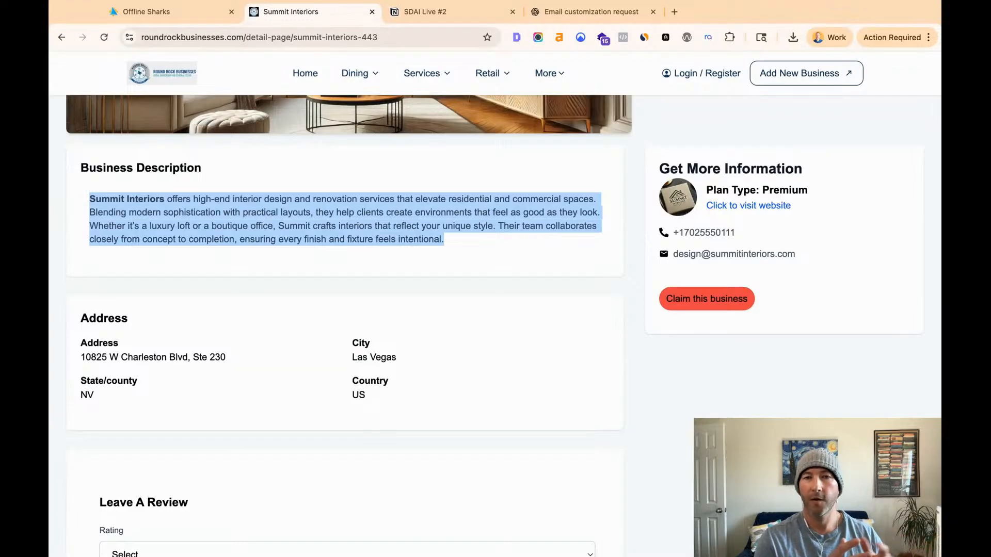
{"action": "left_click", "coordinate": [59, 44]}
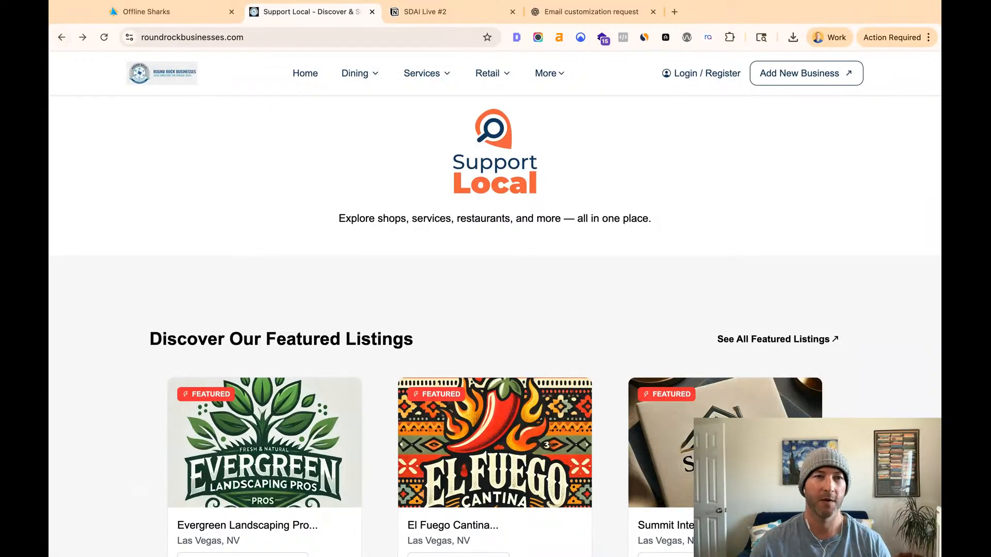
- Switch back to the Free Listing Outreach workflow and examine the template settings of Email 1 - Notification & Introduction
{"action": "left_click", "coordinate": [183, 17]}
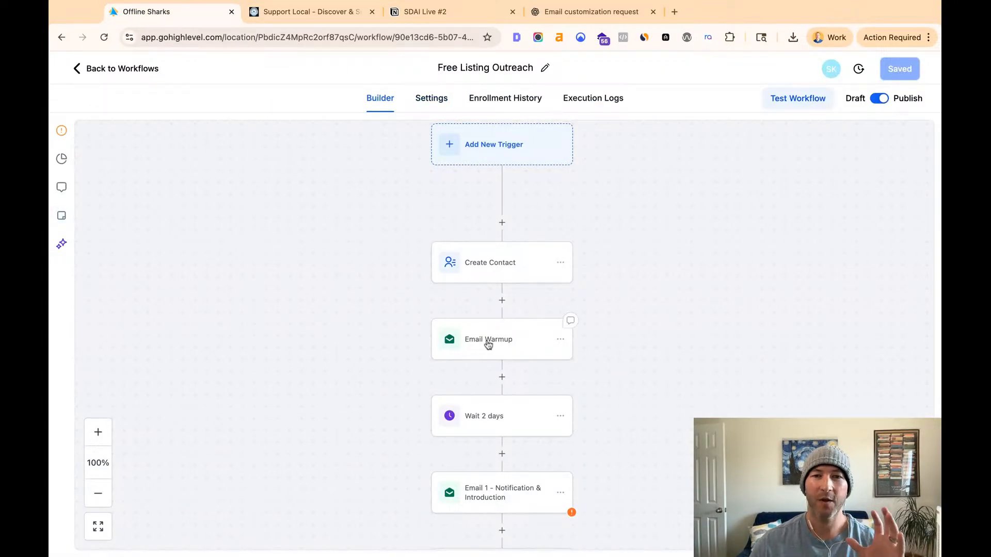
{"action": "scroll", "coordinate": [500, 358], "scroll_direction": "down", "scroll_amount": 2}
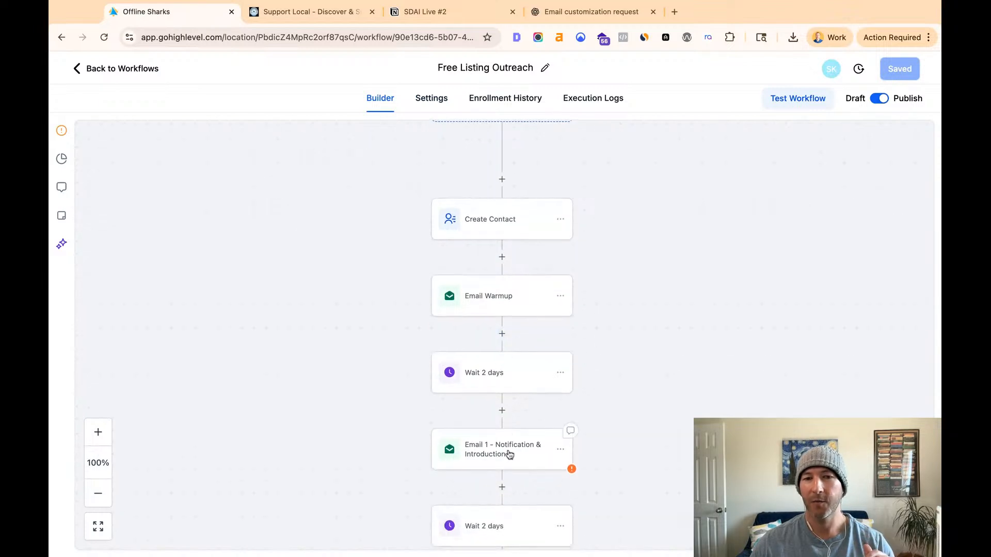
{"action": "left_click", "coordinate": [509, 452]}
{"action": "scroll", "coordinate": [800, 269], "scroll_direction": "down", "scroll_amount": 7}
{"action": "mouse_move", "coordinate": [683, 271]}
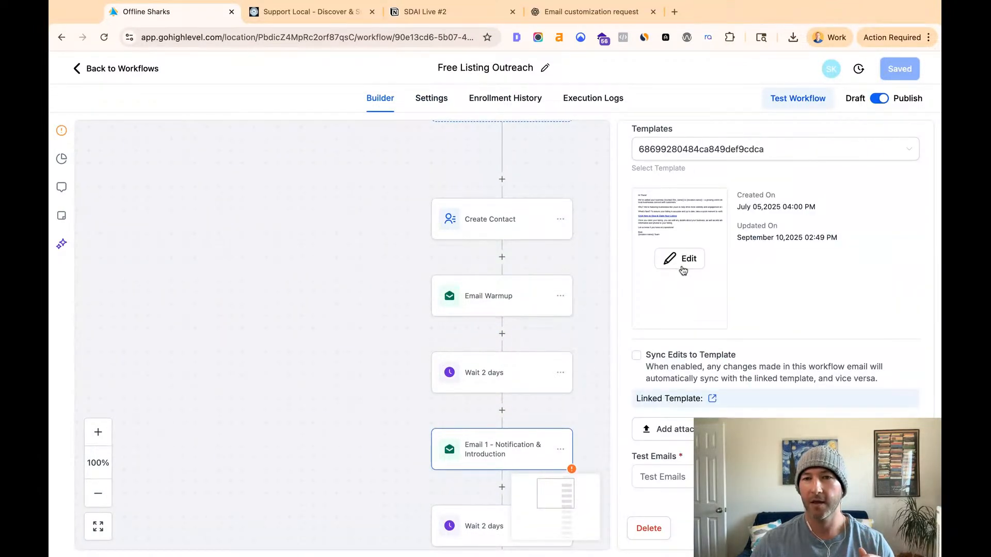
- Leave the workflow and open the Email Warmup template from the marketing email templates
{"action": "left_click", "coordinate": [92, 70]}
{"action": "left_click", "coordinate": [72, 359]}
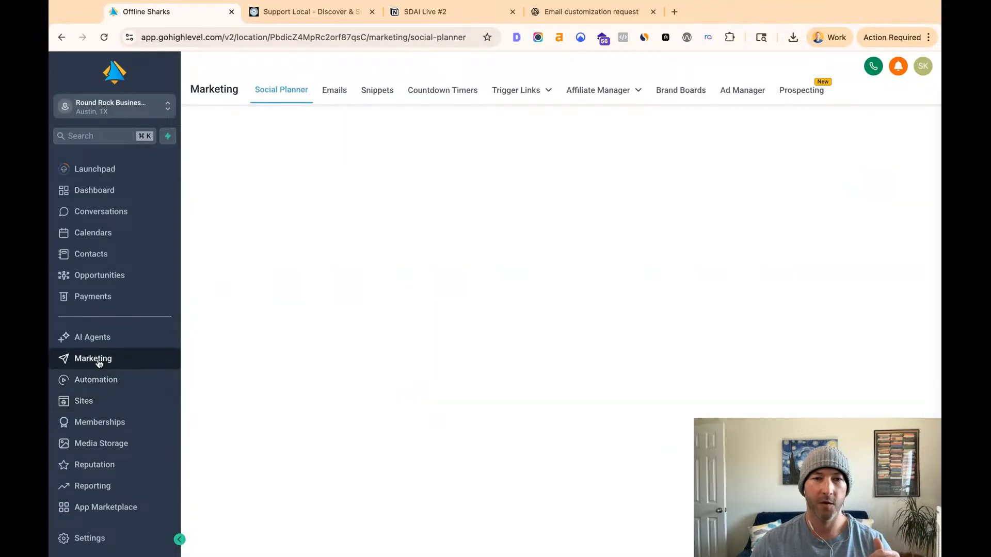
{"action": "left_click", "coordinate": [333, 96]}
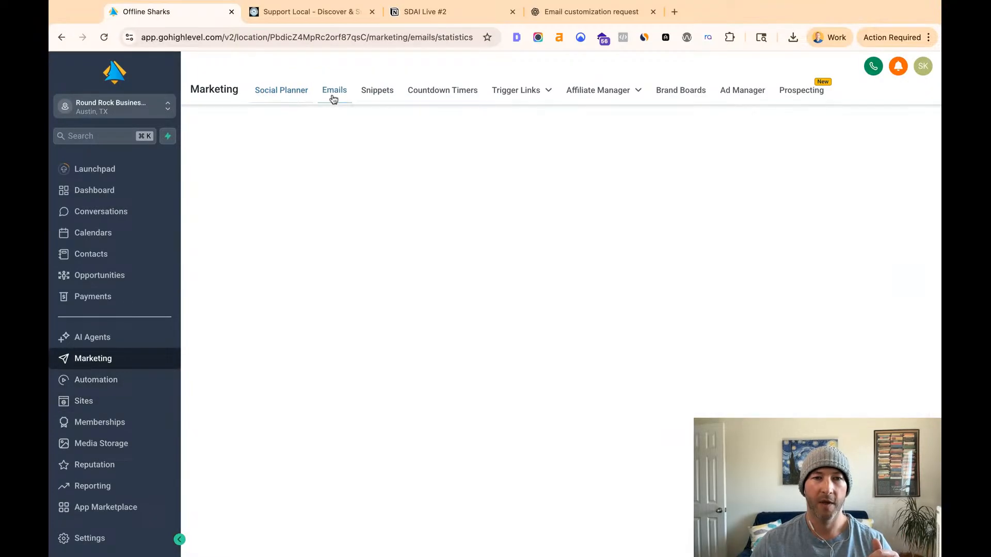
{"action": "left_click", "coordinate": [351, 182]}
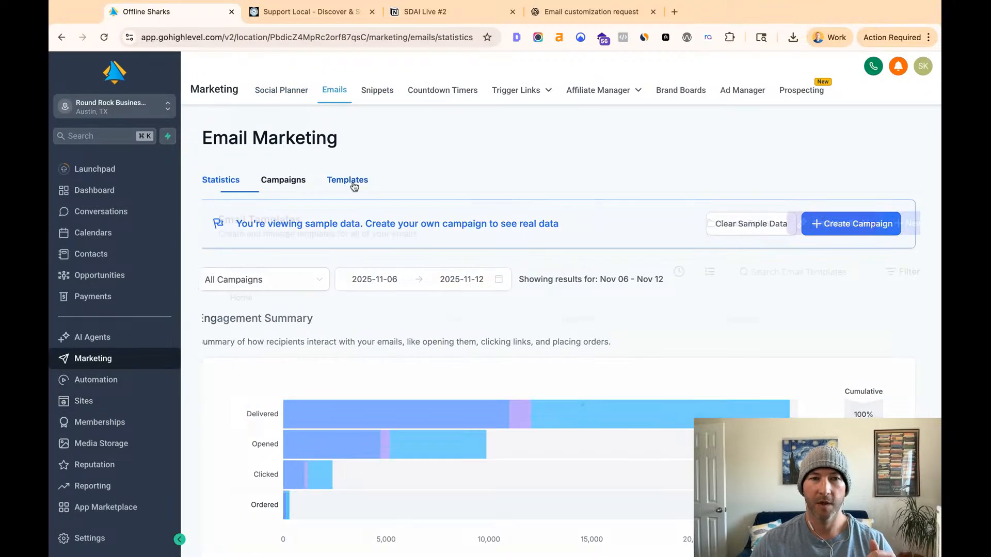
{"action": "scroll", "coordinate": [413, 307], "scroll_direction": "down", "scroll_amount": 3}
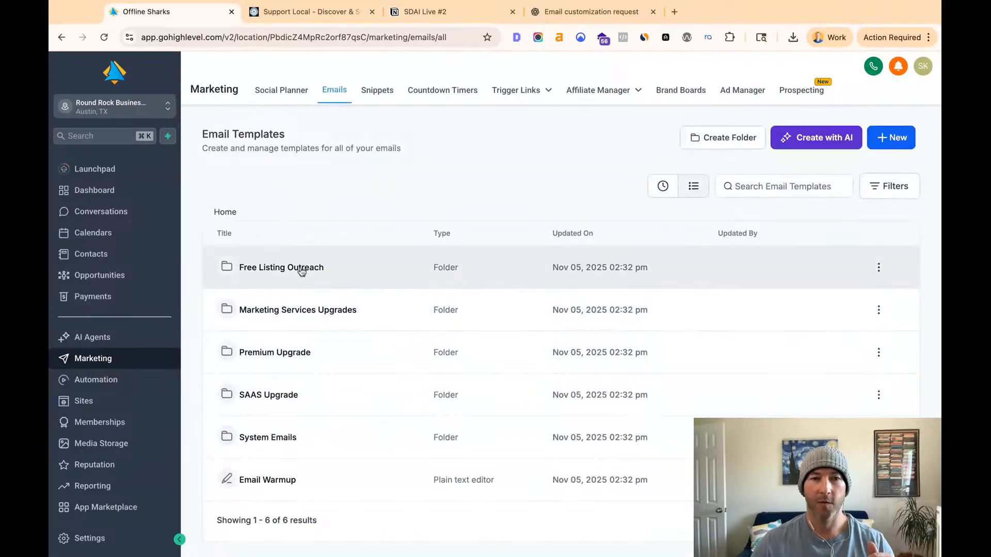
{"action": "left_click", "coordinate": [273, 486]}
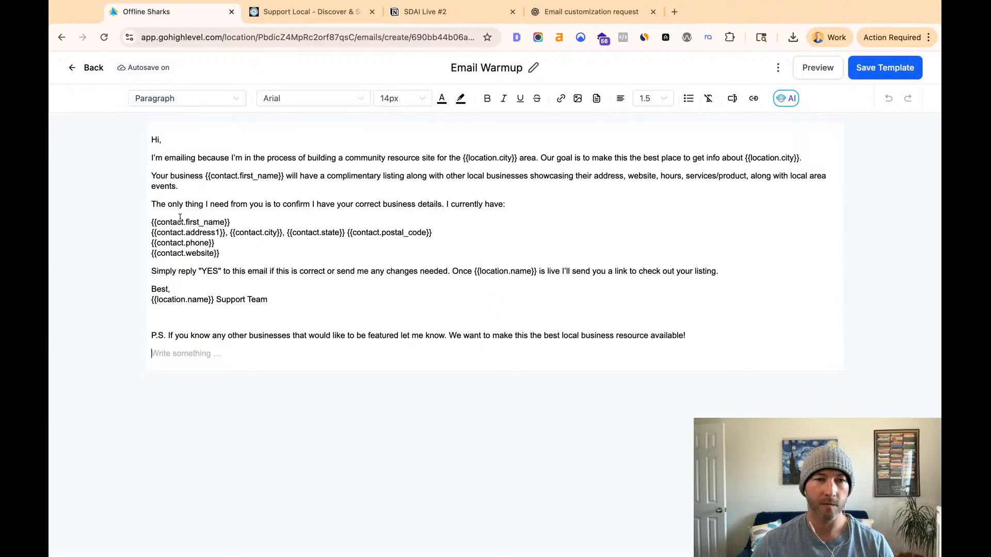
- Examine the Email Warmup text and its location city, location name and contact detail placeholders
{"action": "left_click", "coordinate": [181, 219]}
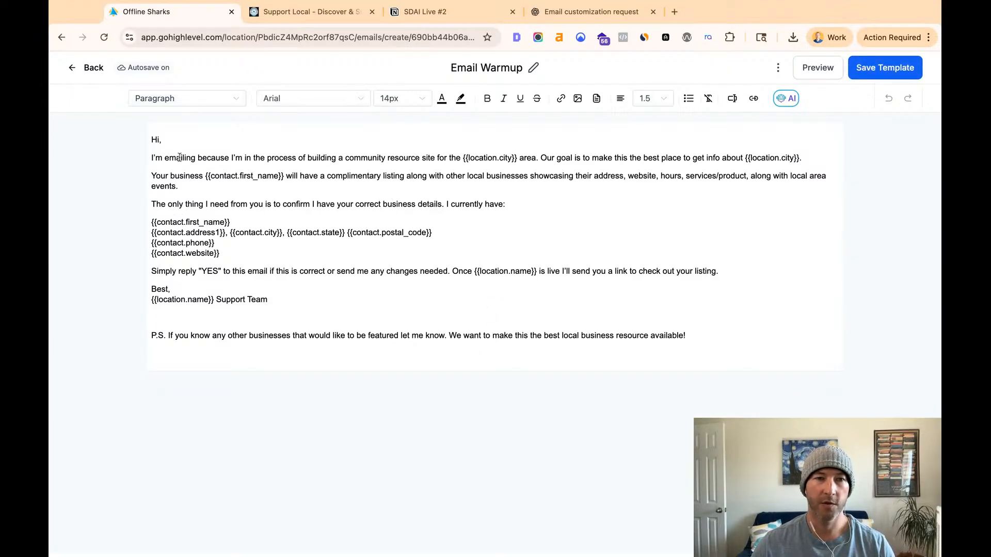
{"action": "double_click", "coordinate": [464, 157]}
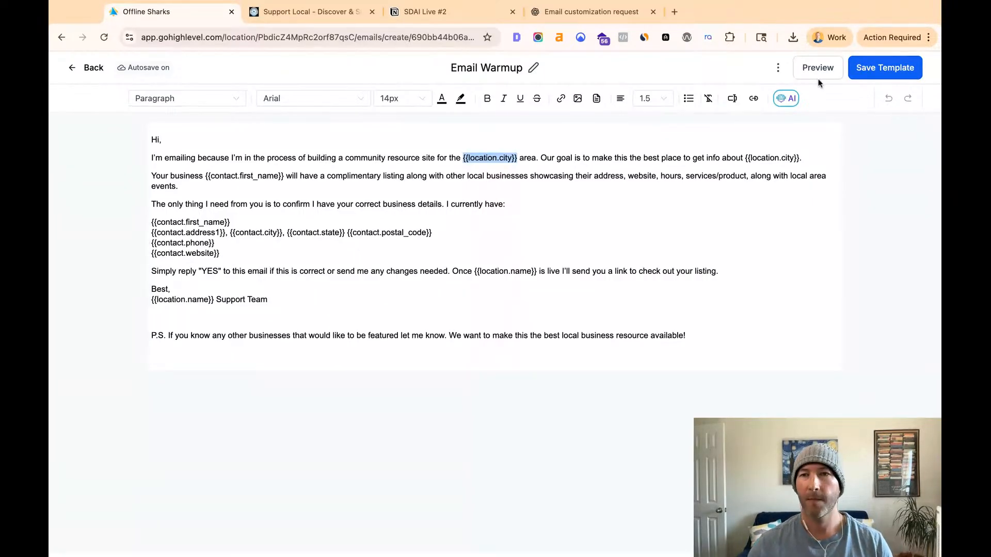
{"action": "left_click", "coordinate": [514, 157]}
{"action": "left_click_drag", "start_coordinate": [519, 158], "coordinate": [471, 158]}
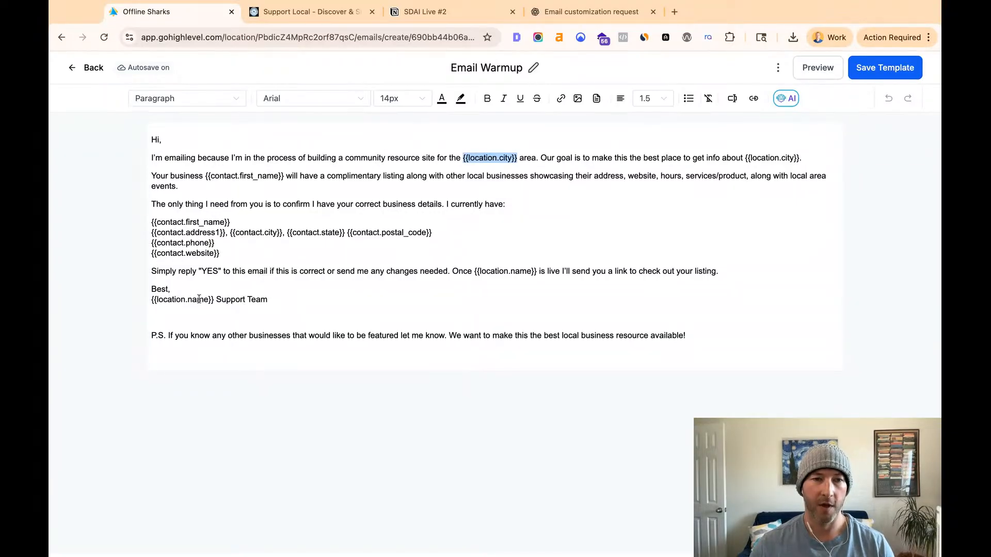
{"action": "left_click_drag", "start_coordinate": [214, 300], "coordinate": [152, 300]}
{"action": "left_click_drag", "start_coordinate": [224, 253], "coordinate": [151, 223]}
{"action": "left_click", "coordinate": [468, 164]}
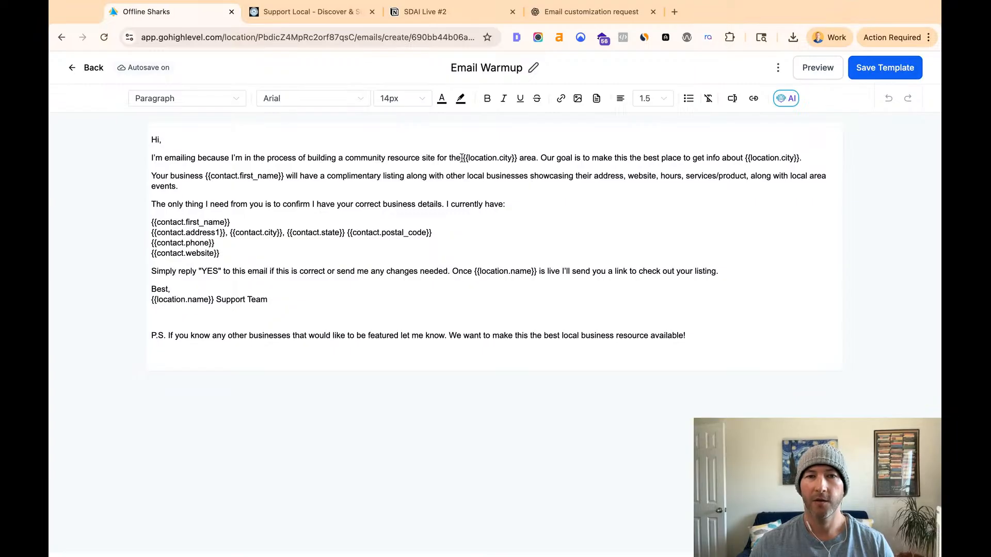
- Replace the first {{location.city}} placeholder in the opening paragraph with "Round Rock" and copy that name for reuse
{"action": "left_click_drag", "start_coordinate": [464, 158], "coordinate": [515, 158]}
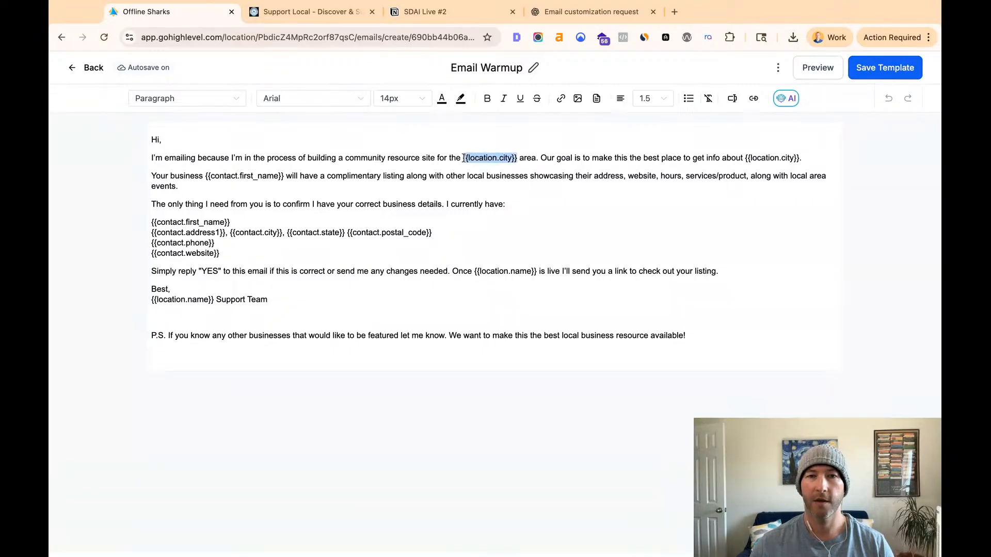
{"action": "type", "text": "Round "}
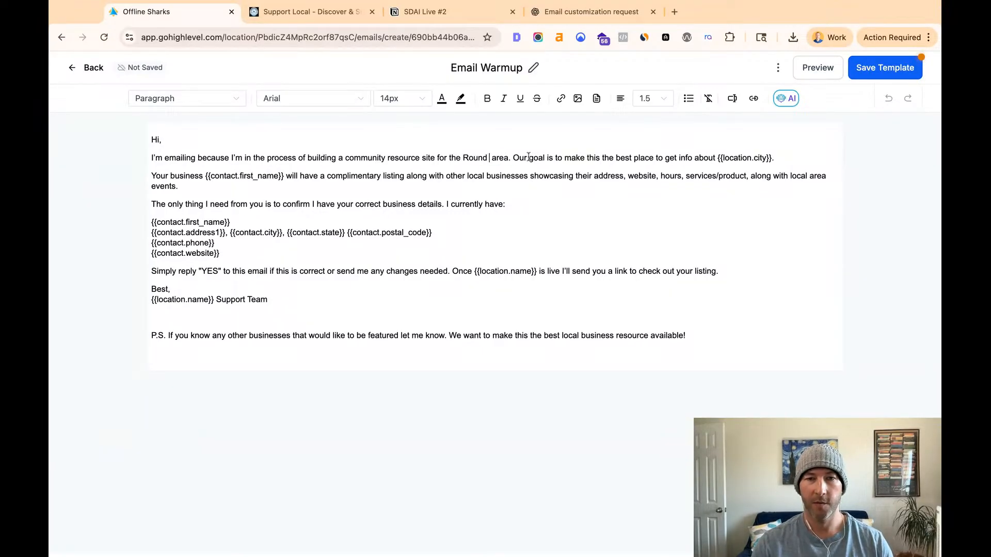
{"action": "type", "text": "Rock Busines"}
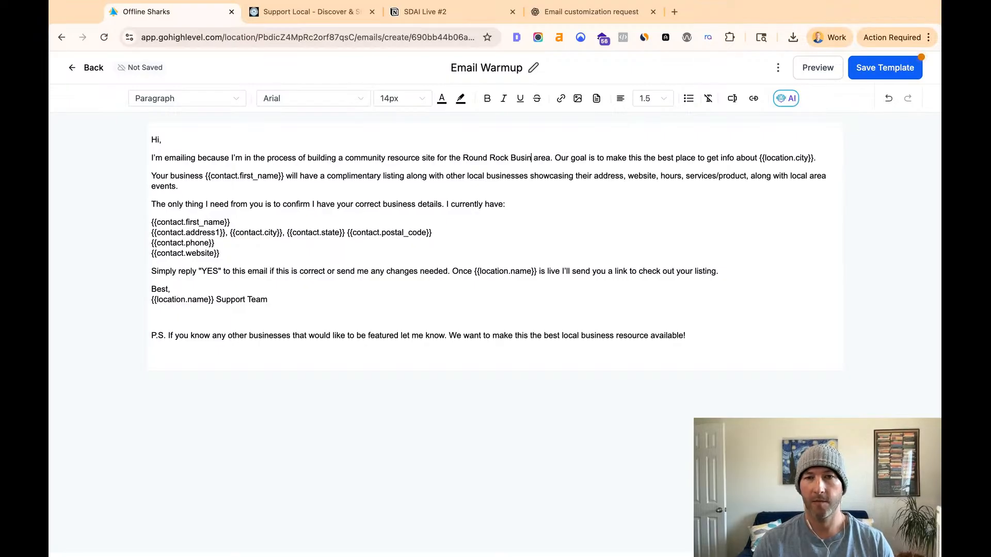
{"action": "key", "text": "BackSpace"}
{"action": "key", "text": "BackSpace"}
{"action": "key", "text": "BackSpace"}
{"action": "key", "text": "BackSpace"}
{"action": "key", "text": "BackSpace"}
{"action": "key", "text": "BackSpace"}
{"action": "key", "text": "BackSpace"}
{"action": "key", "text": "BackSpace"}
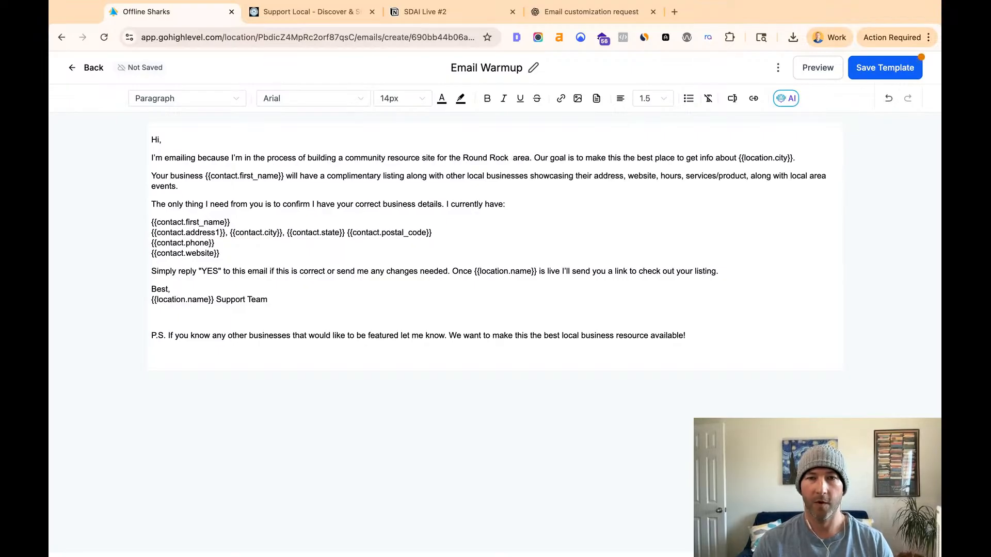
{"action": "key", "text": "alt+shift+Left"}
{"action": "key", "text": "alt+shift+Left"}
{"action": "key", "text": "super+c"}
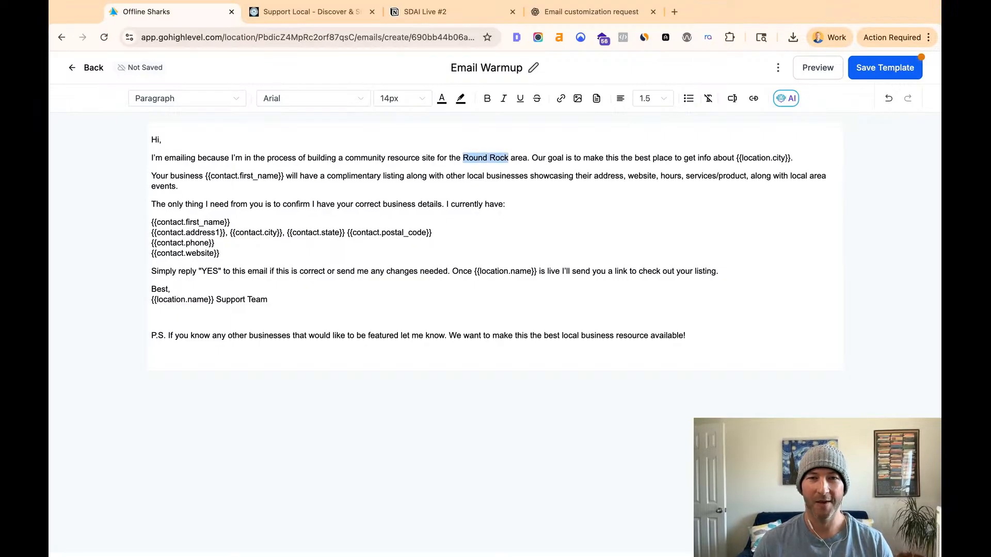
- Replace the {{location.city}} placeholder at the end of the opening paragraph with the copied "Round Rock"
{"action": "key", "text": "super+Right"}
{"action": "key", "text": "Left"}
{"action": "key", "text": "alt+shift+Left"}
{"action": "key", "text": "alt+shift+Left"}
{"action": "key", "text": "alt+shift+Left"}
{"action": "key", "text": "alt+shift+Left"}
{"action": "key", "text": "alt+shift+Left"}
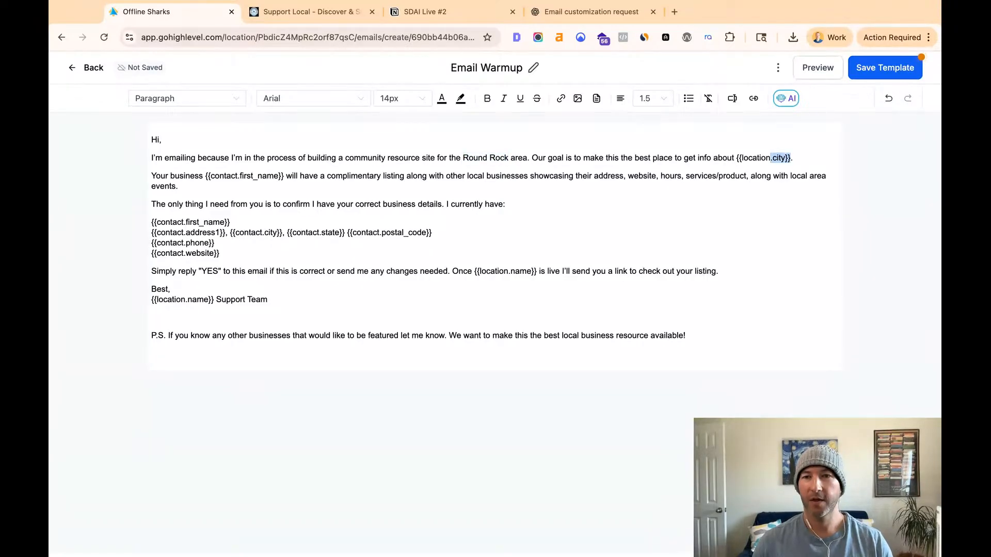
{"action": "key", "text": "super+v"}
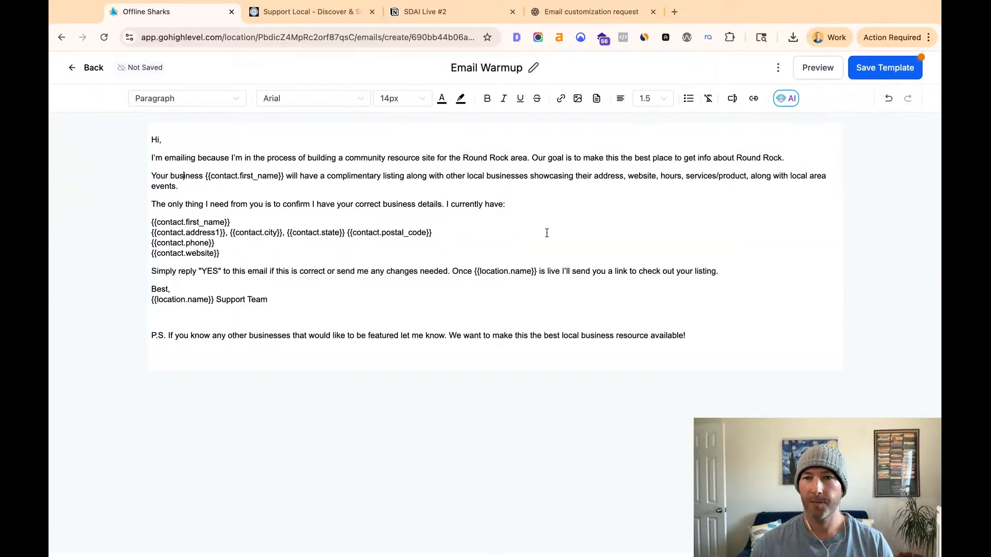
- Replace the {{location.name}} placeholder in the sign-off so it reads "Round Rock Businesses Support Team"
{"action": "left_click_drag", "start_coordinate": [444, 191], "coordinate": [187, 159]}
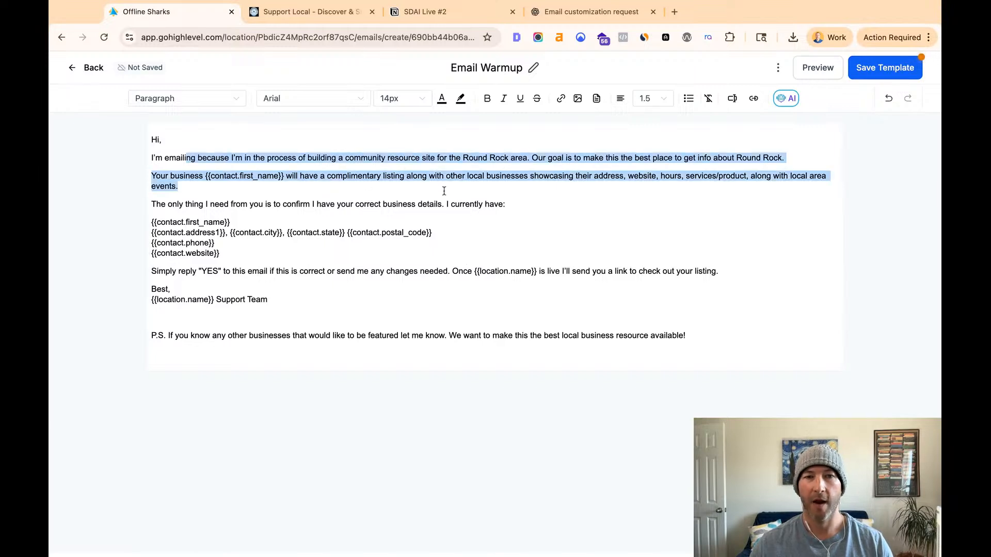
{"action": "left_click", "coordinate": [255, 184]}
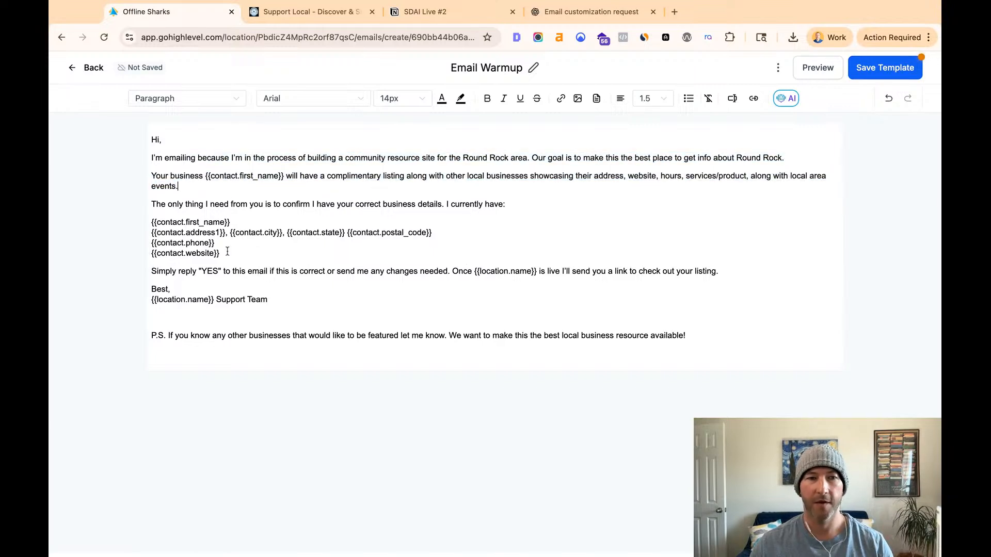
{"action": "double_click", "coordinate": [214, 301]}
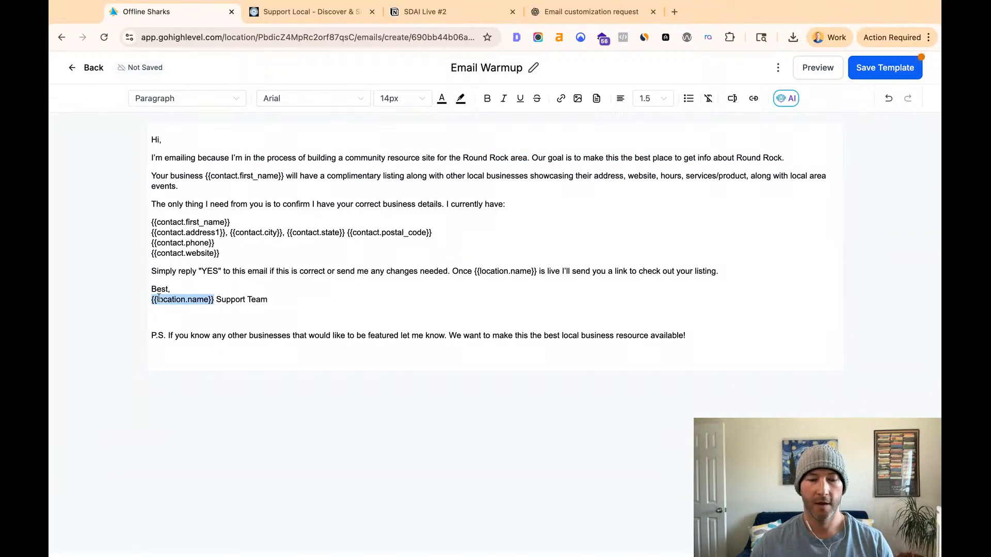
{"action": "key", "text": "super+v"}
{"action": "type", "text": "Businesses"}
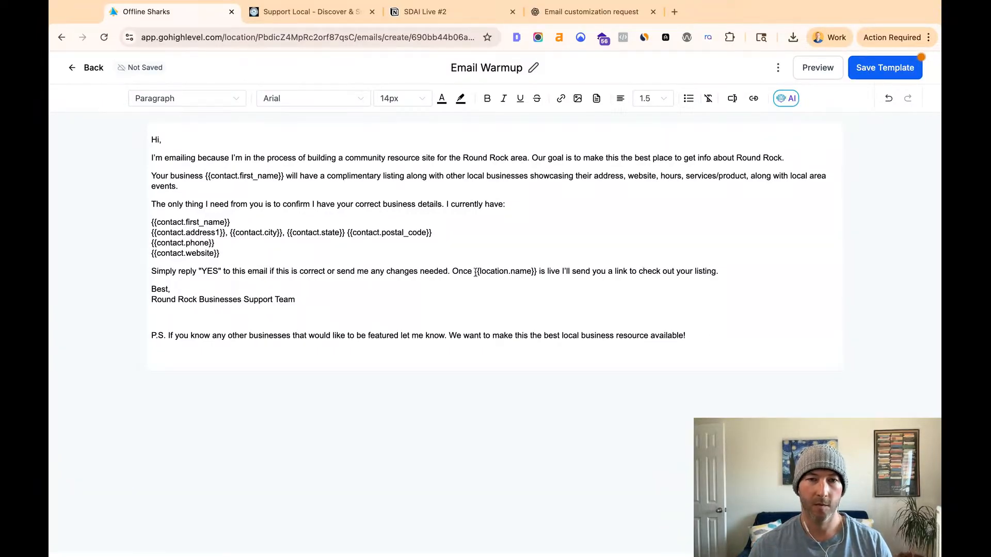
- Replace the {{location.name}} placeholder in the sentence about the site going live with "Round Rock Businesses"
{"action": "left_click_drag", "start_coordinate": [475, 272], "coordinate": [527, 272]}
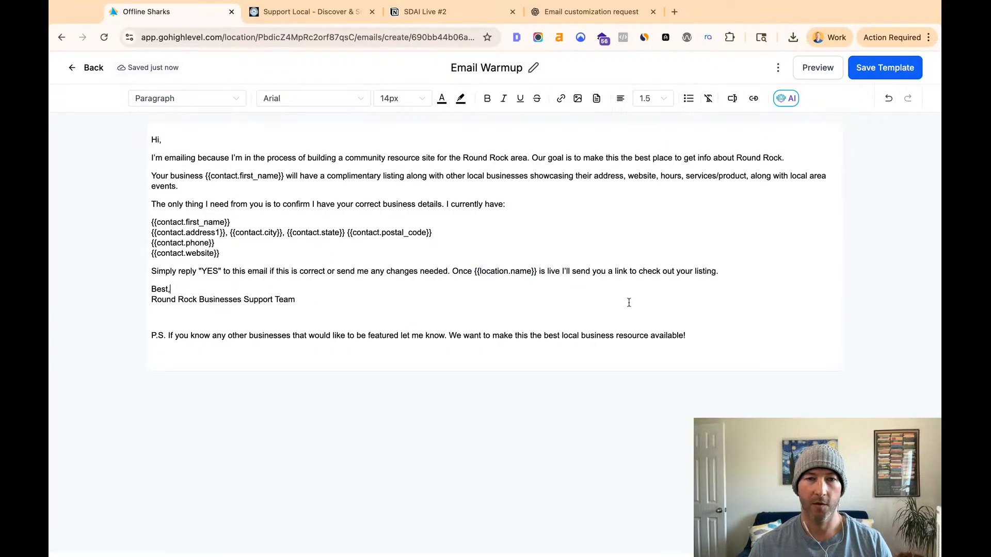
{"action": "double_click", "coordinate": [537, 273]}
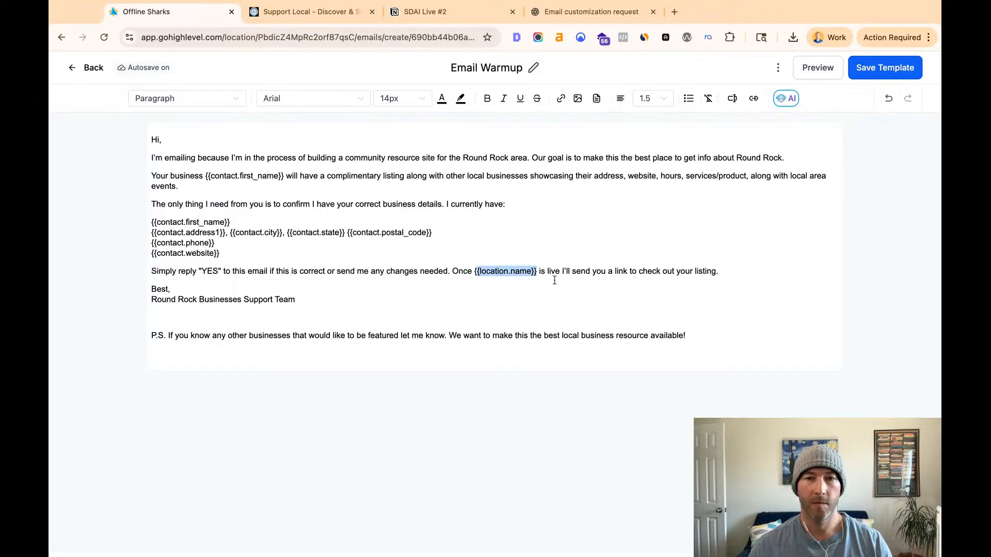
{"action": "type", "text": "Round Rock Bus"}
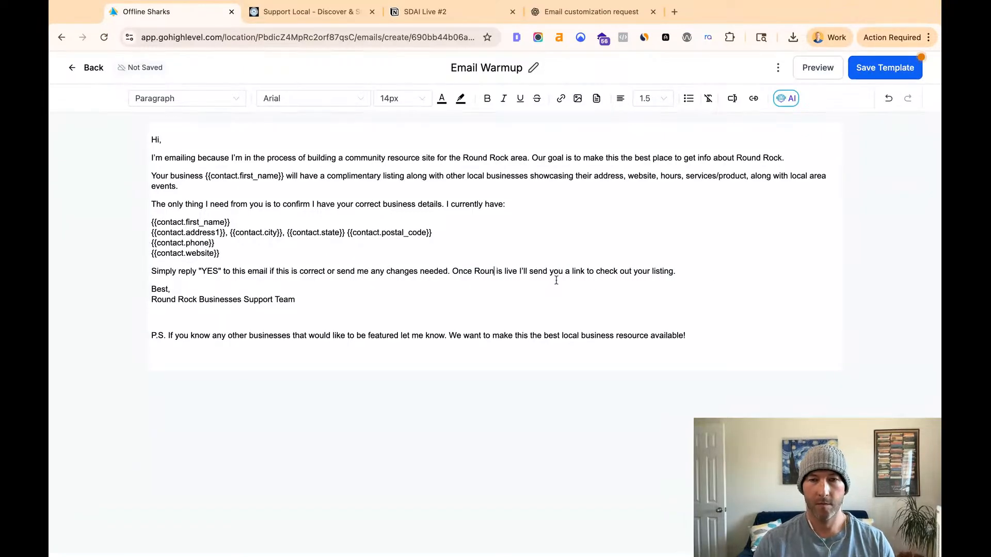
{"action": "type", "text": "inesses"}
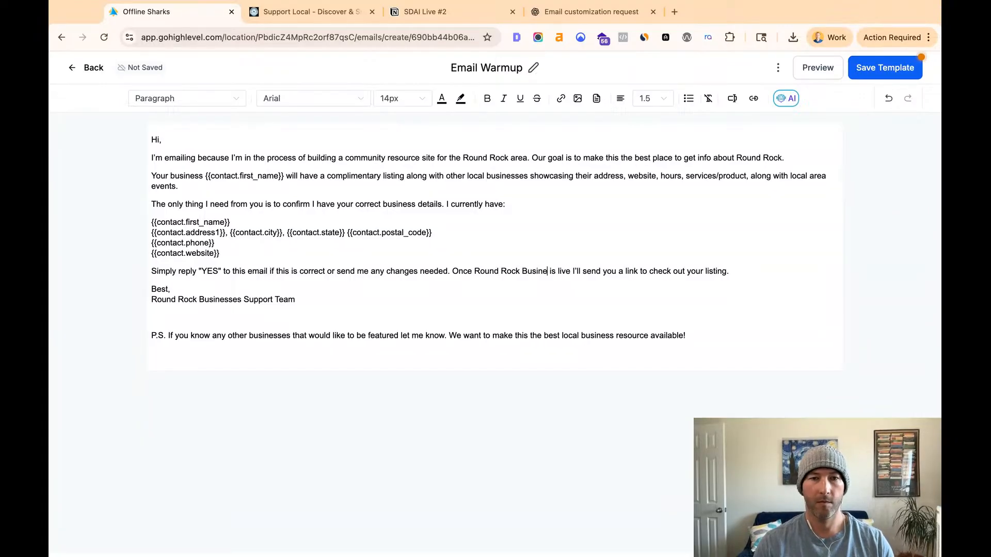
- Copy the entire Email Warmup text and switch to the latest reply in ChatGPT's Email customization request conversation
{"action": "key", "text": "super+a"}
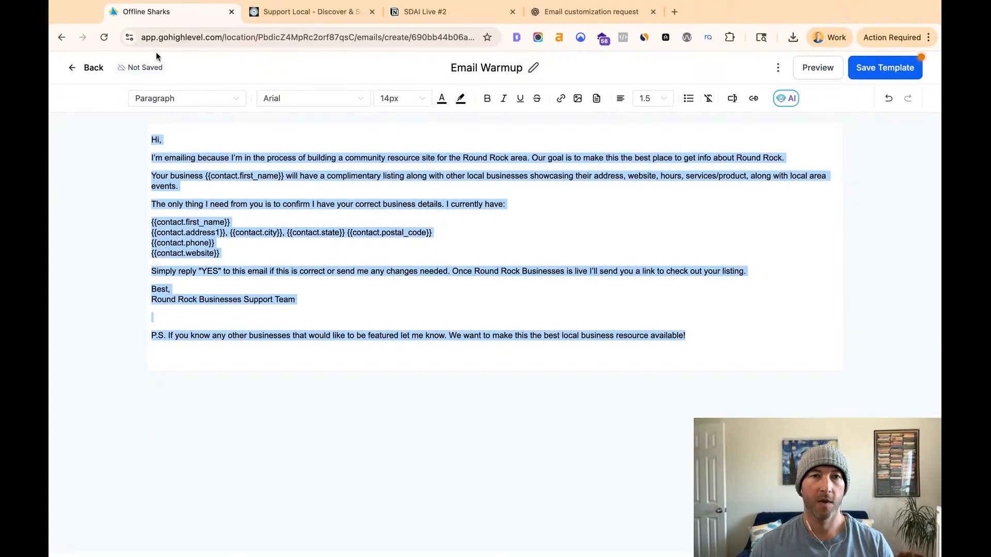
{"action": "left_click", "coordinate": [561, 15]}
{"action": "left_click", "coordinate": [453, 404]}
{"action": "scroll", "coordinate": [453, 404], "scroll_direction": "down", "scroll_amount": 5}
{"action": "left_click", "coordinate": [445, 518]}
{"action": "triple_click", "coordinate": [529, 308]}
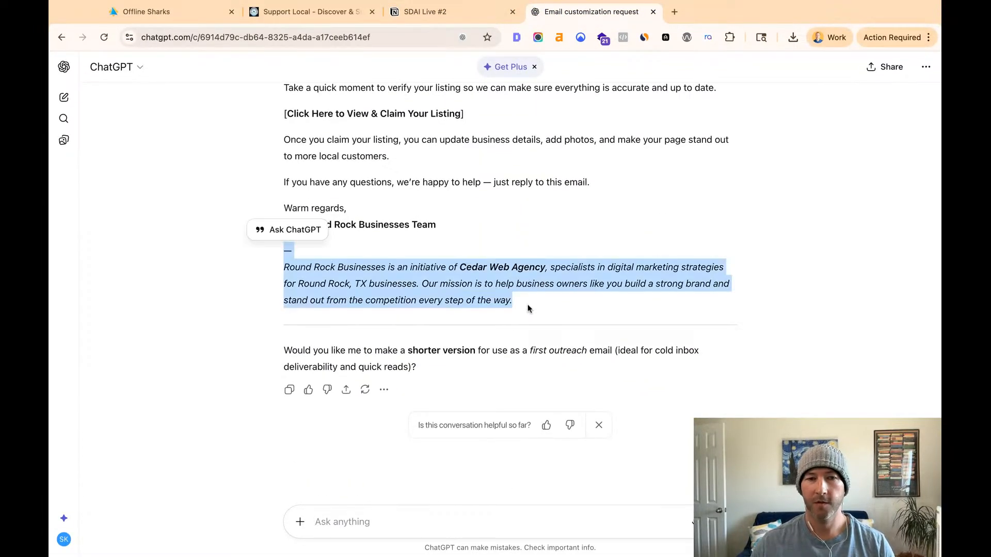
{"action": "left_click", "coordinate": [548, 356]}
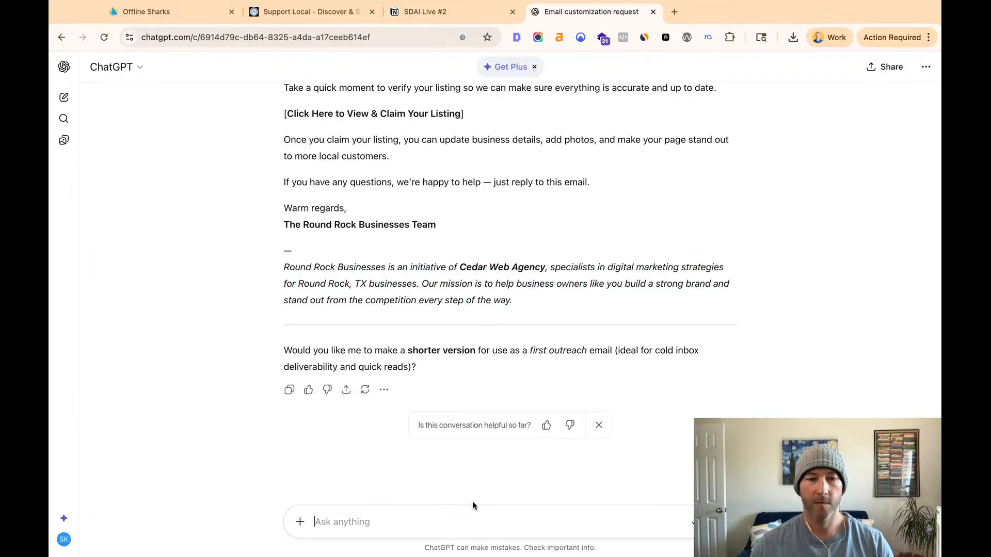
- Begin a message to ChatGPT reading "Can you customize this template for my directory site, Round Rock Businesses"
{"action": "type", "text": "Can you custome"}
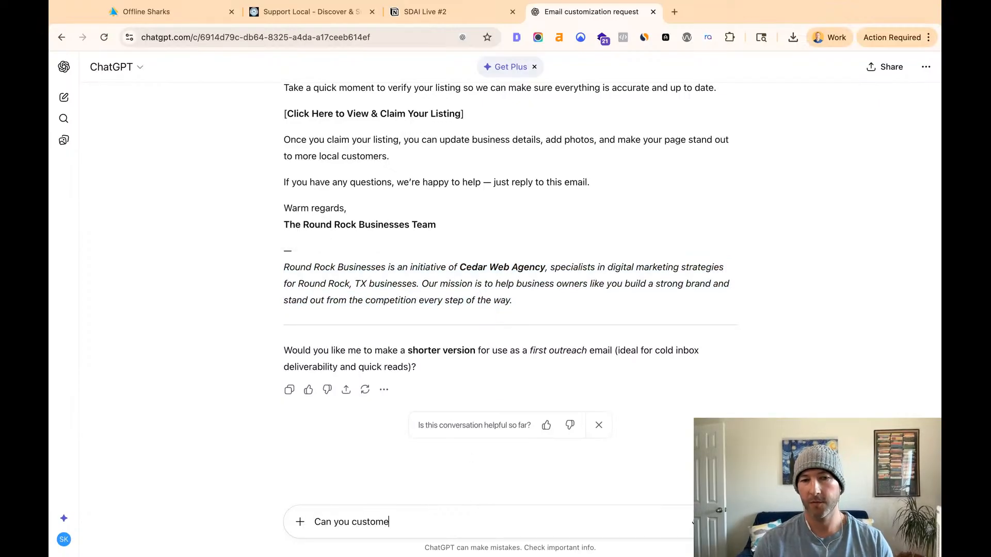
{"action": "key", "text": "BackSpace"}
{"action": "type", "text": "ize this "}
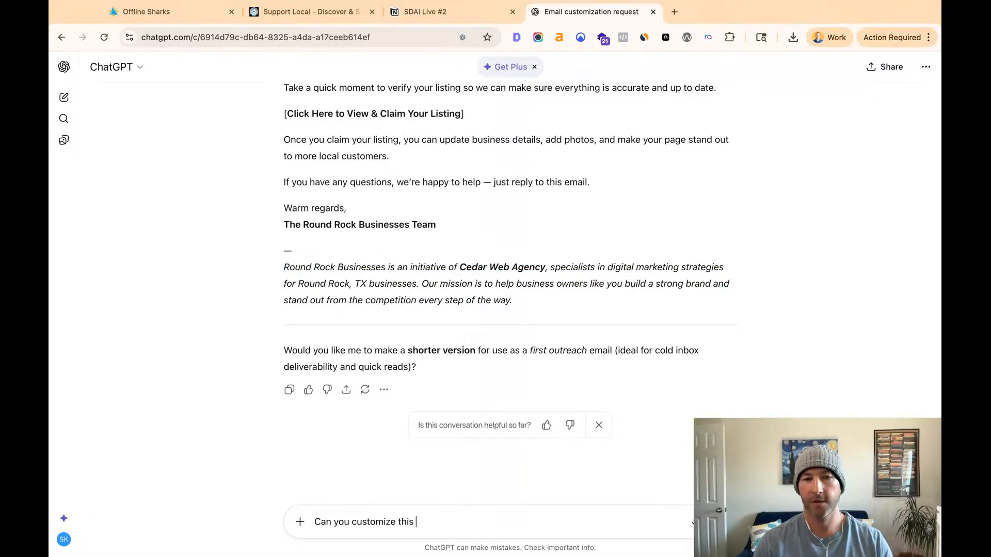
{"action": "type", "text": "tepplate for "}
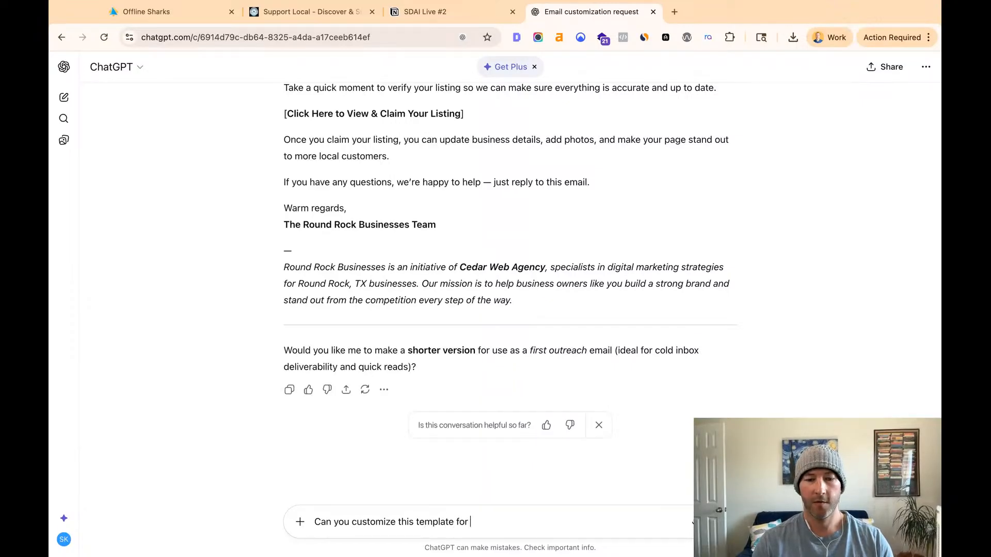
{"action": "type", "text": "my directo"}
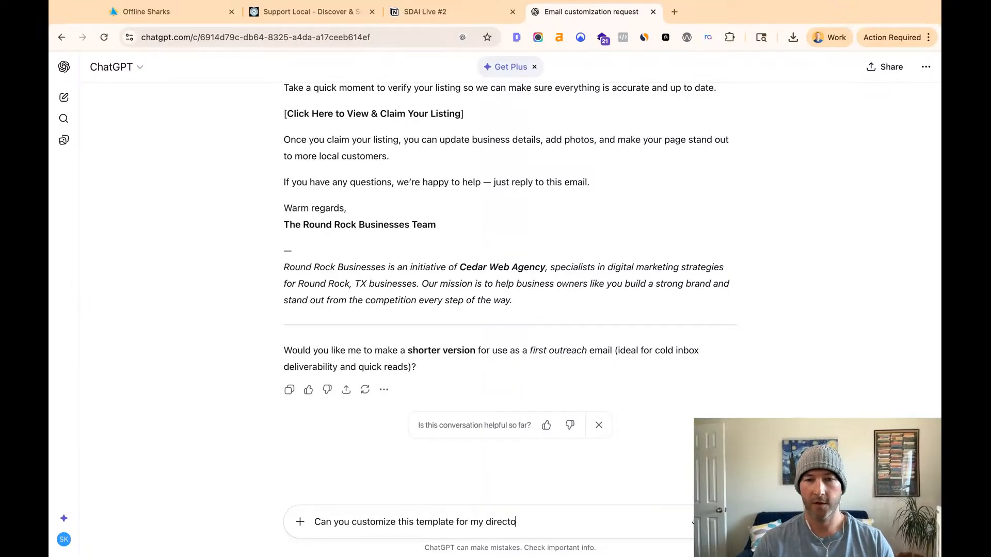
{"action": "type", "text": "ry site, Round Rock B"}
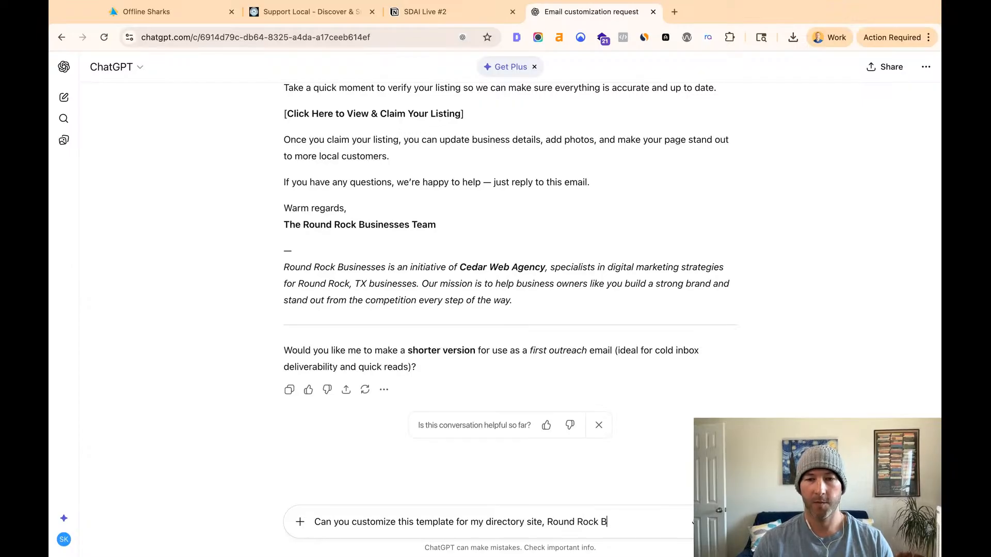
{"action": "type", "text": "usinesses"}
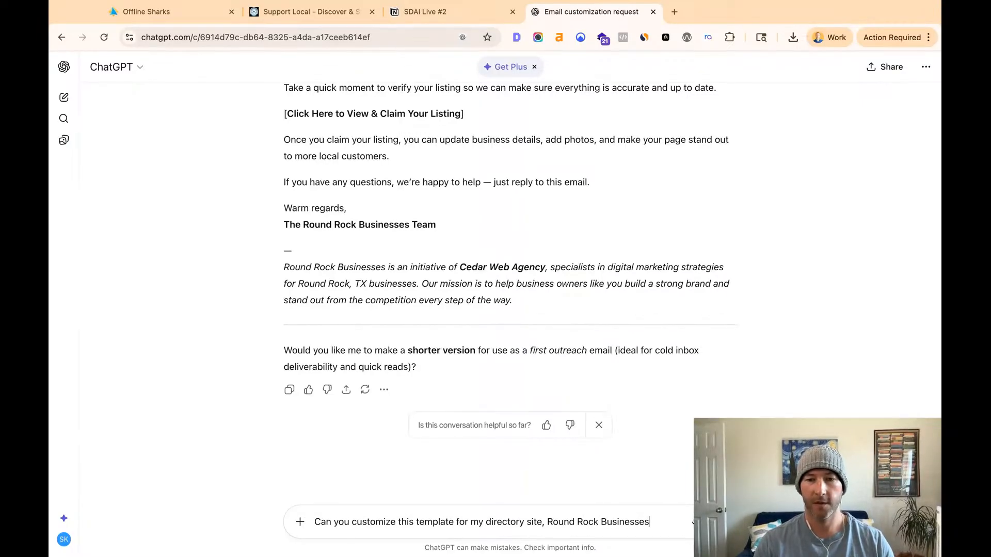
{"action": "type", "text": " which"}
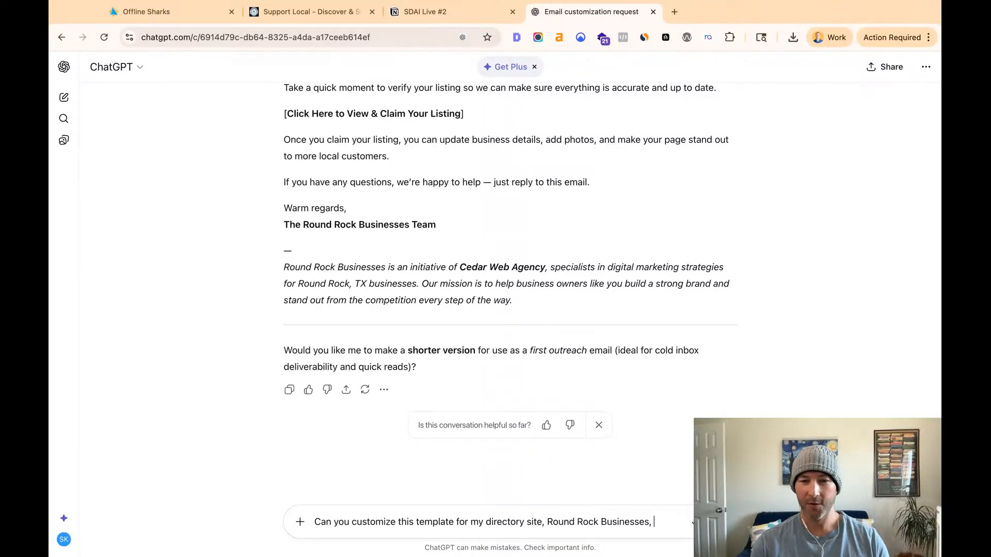
- Extend the request with ", which lists local businesses in the Round Rock, TX area:" and leave a blank line below it
{"action": "type", "text": "which lists"}
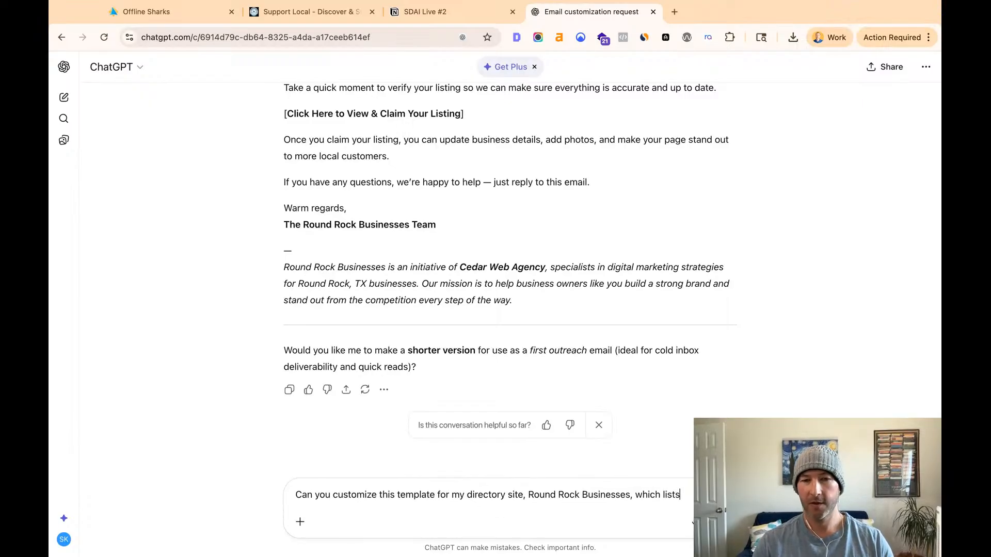
{"action": "type", "text": " locbusinesses in the Round Rock "}
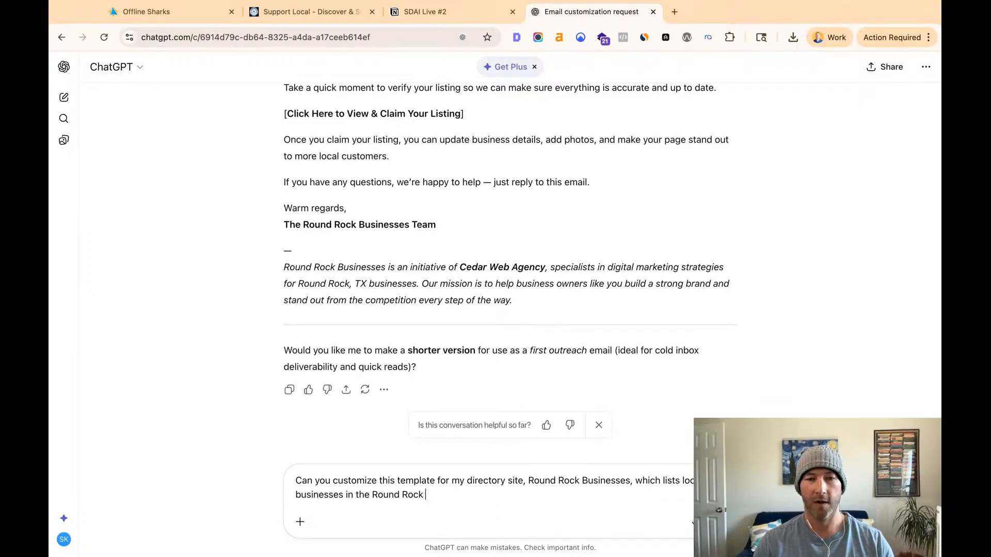
{"action": "type", "text": ", TX area"}
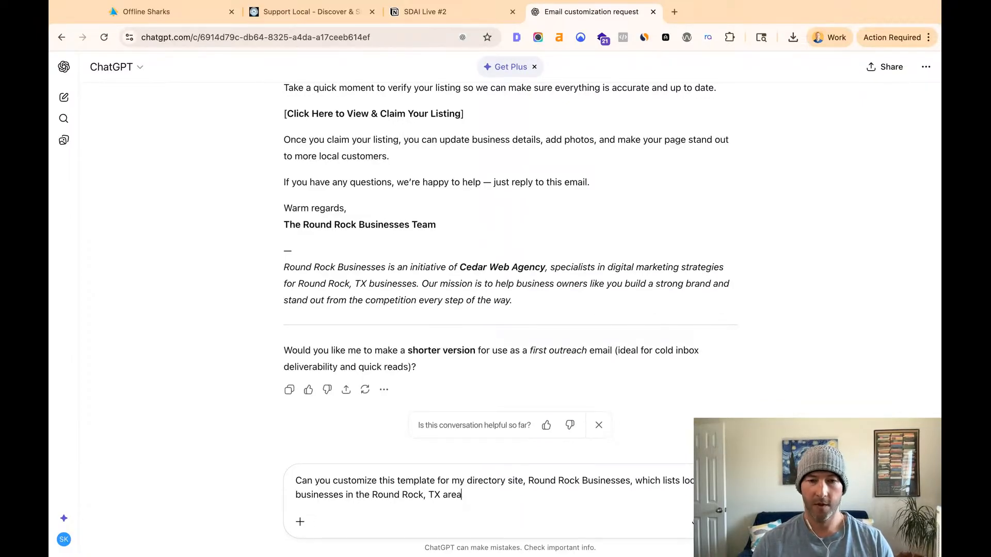
{"action": "type", "text": ":"}
{"action": "key", "text": "shift+Return"}
{"action": "key", "text": "shift+Return"}
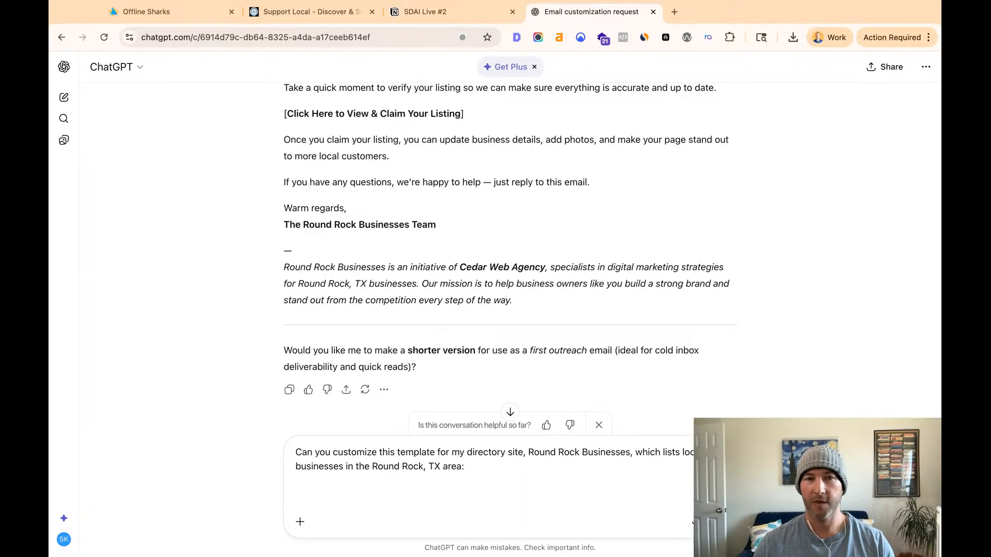
- Paste the copied Email Warmup text below the request and send the message to ChatGPT
{"action": "key", "text": "super+v"}
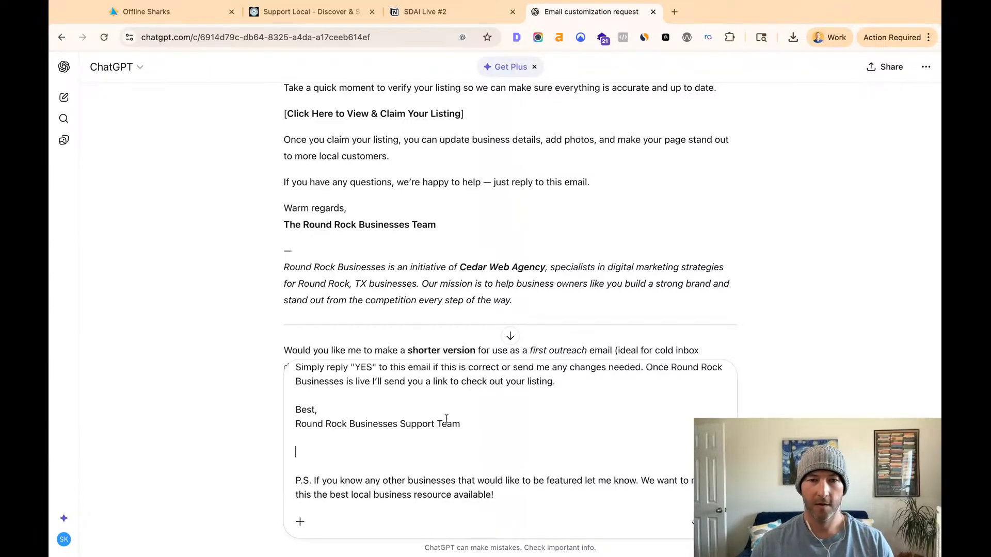
{"action": "scroll", "coordinate": [447, 419], "scroll_direction": "up", "scroll_amount": 10}
{"action": "key", "text": "Return"}
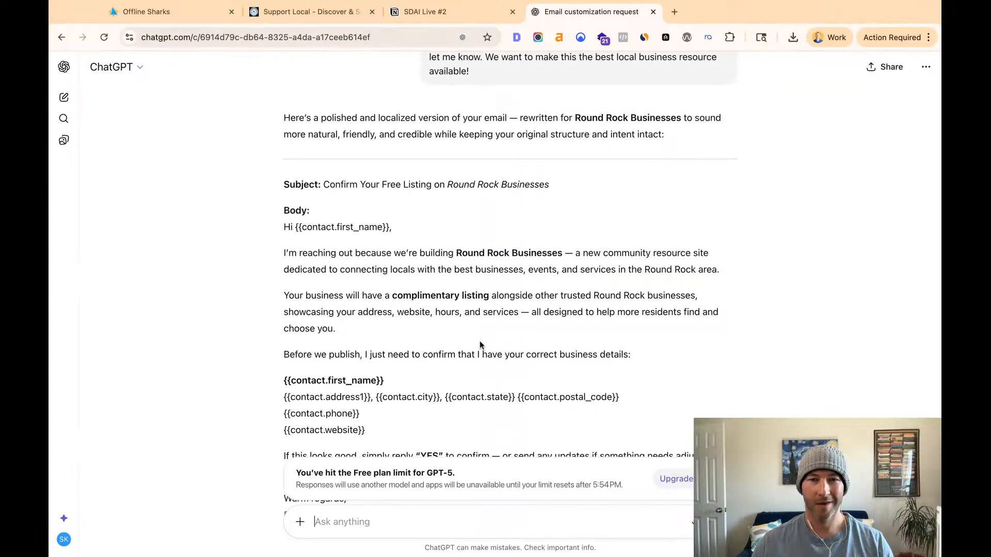
- Copy "add a short local intro sentence at the start, and make the closing feel personal to my directory brand" from the conversation's first prompt
{"action": "scroll", "coordinate": [479, 345], "scroll_direction": "up", "scroll_amount": 10}
{"action": "scroll", "coordinate": [479, 345], "scroll_direction": "down", "scroll_amount": 10}
{"action": "scroll", "coordinate": [329, 300], "scroll_direction": "up", "scroll_amount": 5}
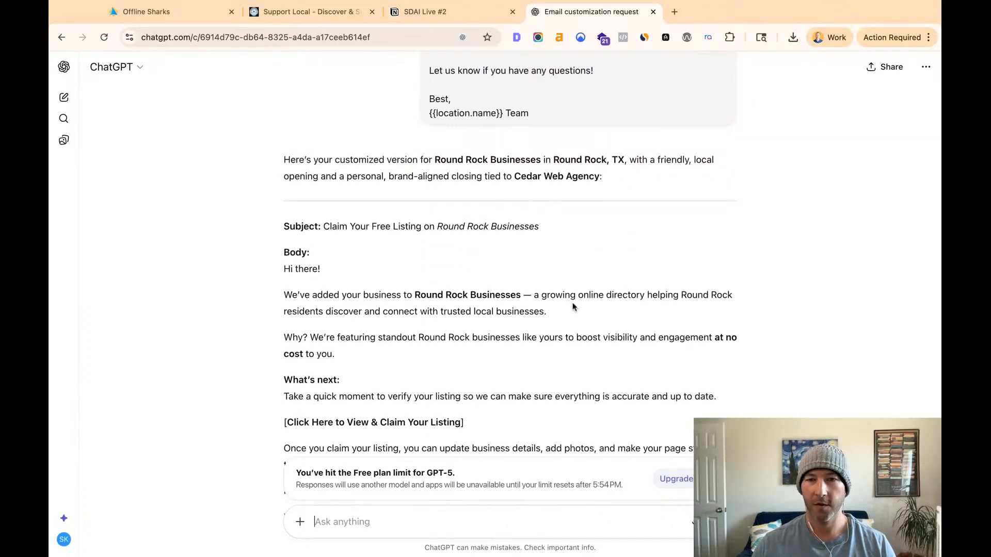
{"action": "scroll", "coordinate": [542, 312], "scroll_direction": "up", "scroll_amount": 15}
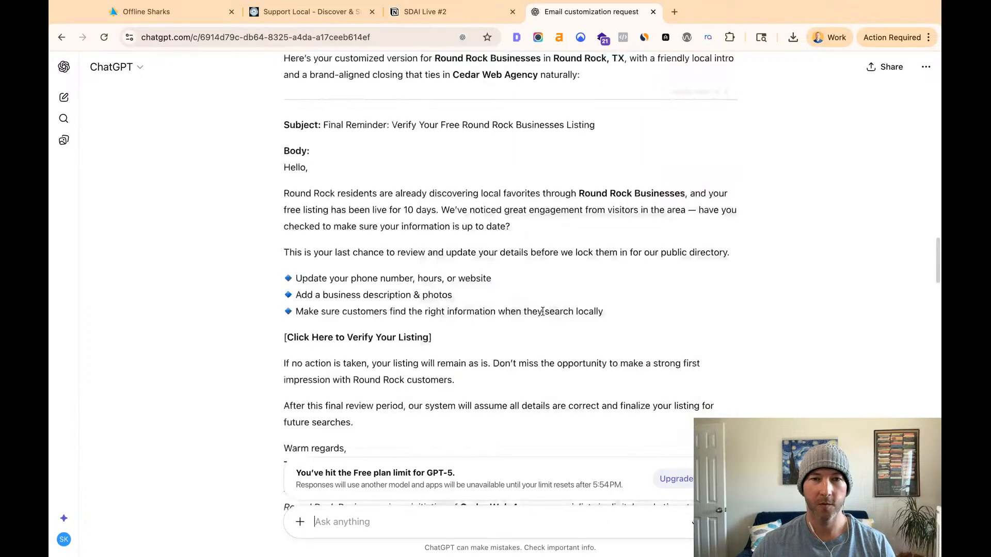
{"action": "scroll", "coordinate": [542, 314], "scroll_direction": "up", "scroll_amount": 15}
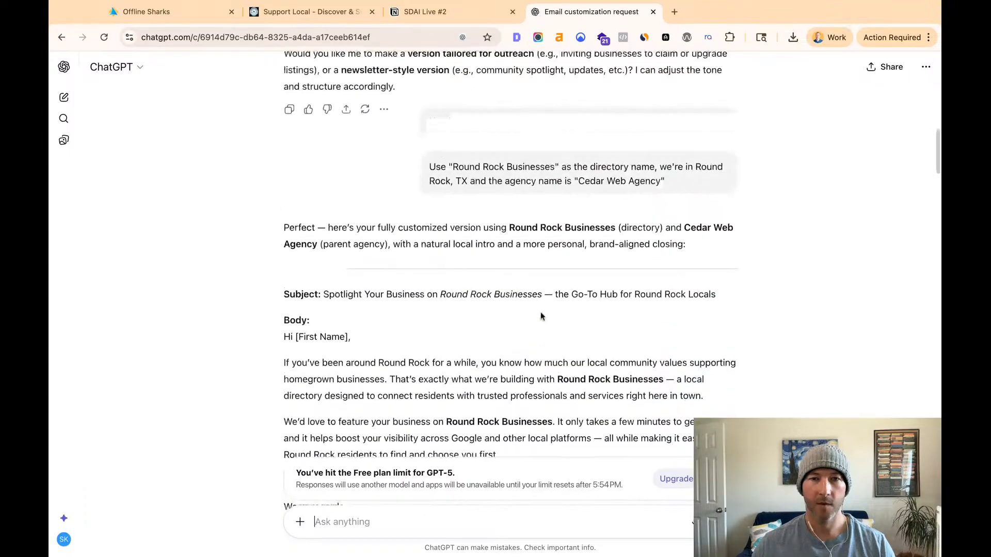
{"action": "scroll", "coordinate": [541, 316], "scroll_direction": "up", "scroll_amount": 8}
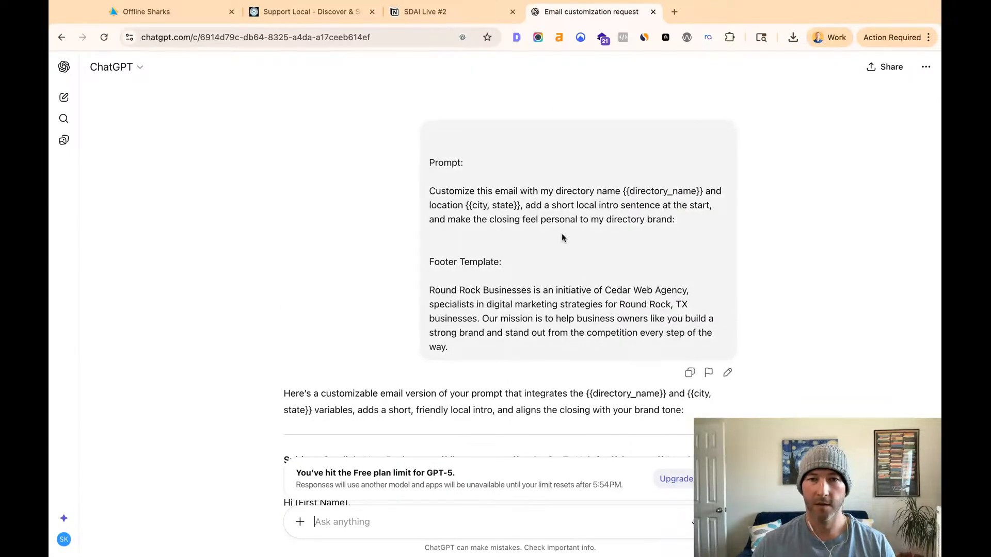
{"action": "left_click_drag", "start_coordinate": [526, 206], "coordinate": [675, 221]}
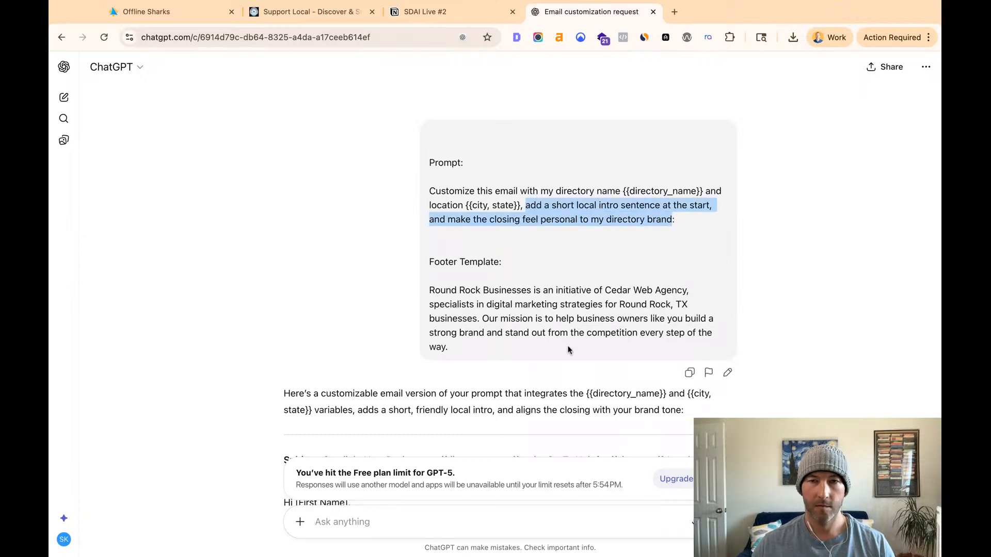
- Dismiss the Free plan limit notice at the end of the conversation and start a new chat
{"action": "scroll", "coordinate": [568, 348], "scroll_direction": "down", "scroll_amount": 15}
{"action": "scroll", "coordinate": [487, 420], "scroll_direction": "down", "scroll_amount": 5}
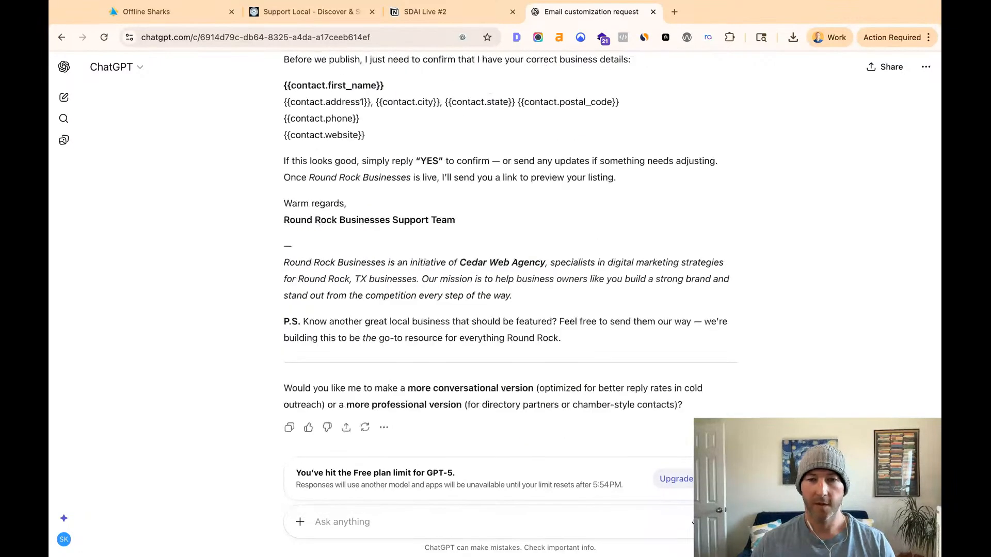
{"action": "left_click", "coordinate": [718, 479]}
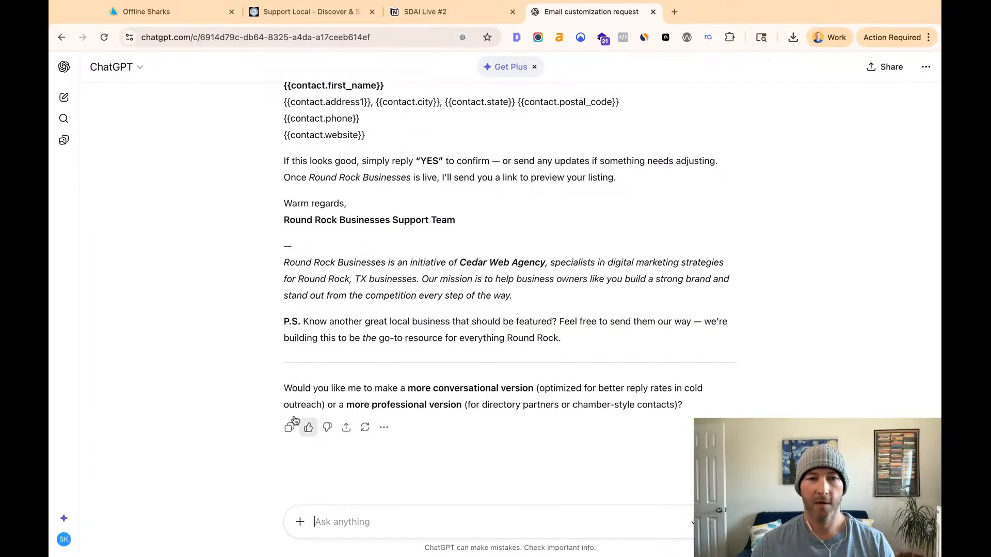
{"action": "left_click", "coordinate": [73, 100]}
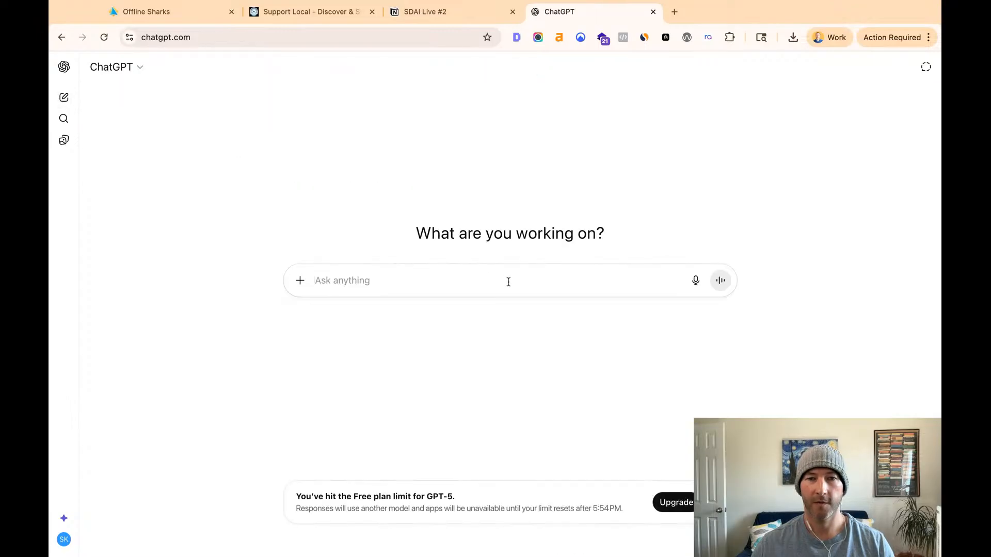
- Write "Can you customize this template for Round Rock Businesses, my directory site." as the new chat's request
{"action": "type", "text": "you "}
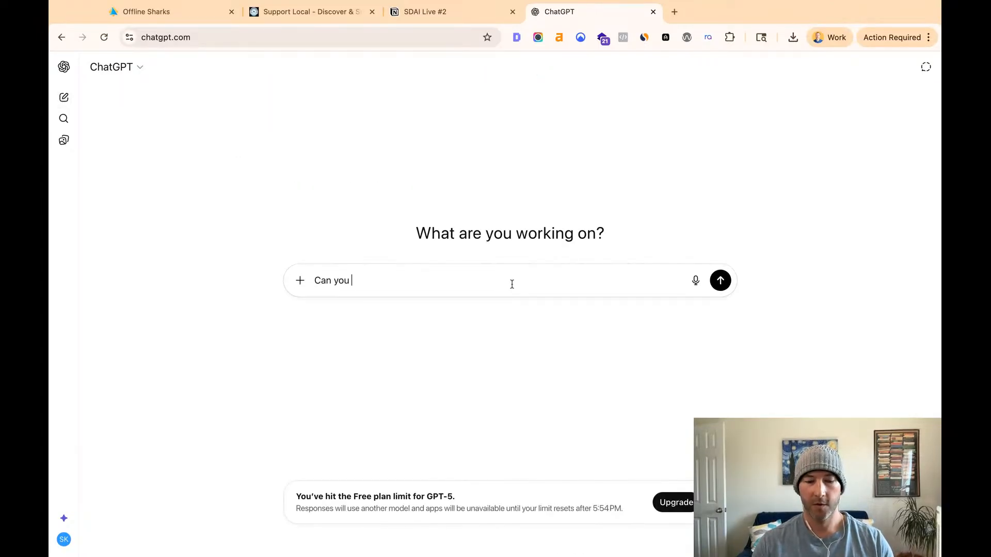
{"action": "type", "text": "customize this"}
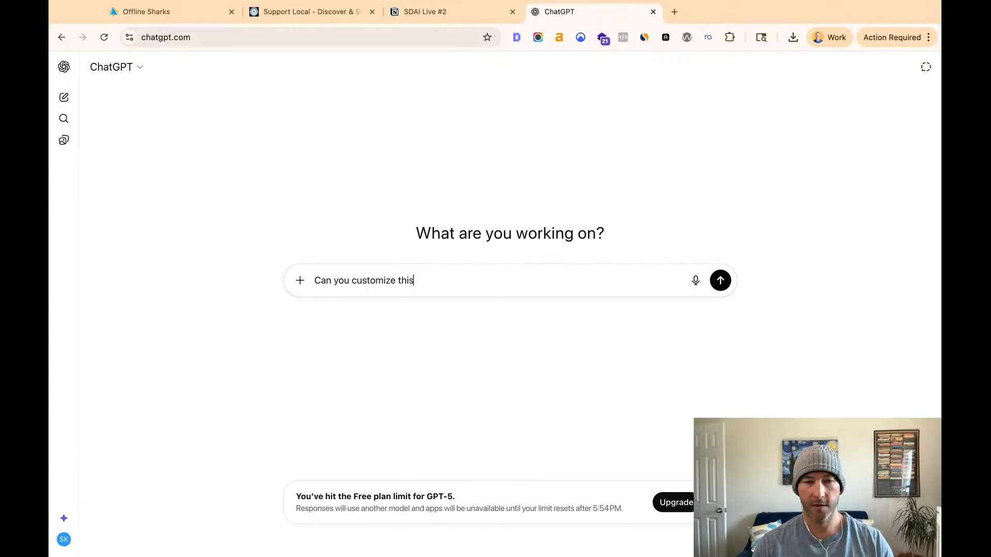
{"action": "type", "text": " template for"}
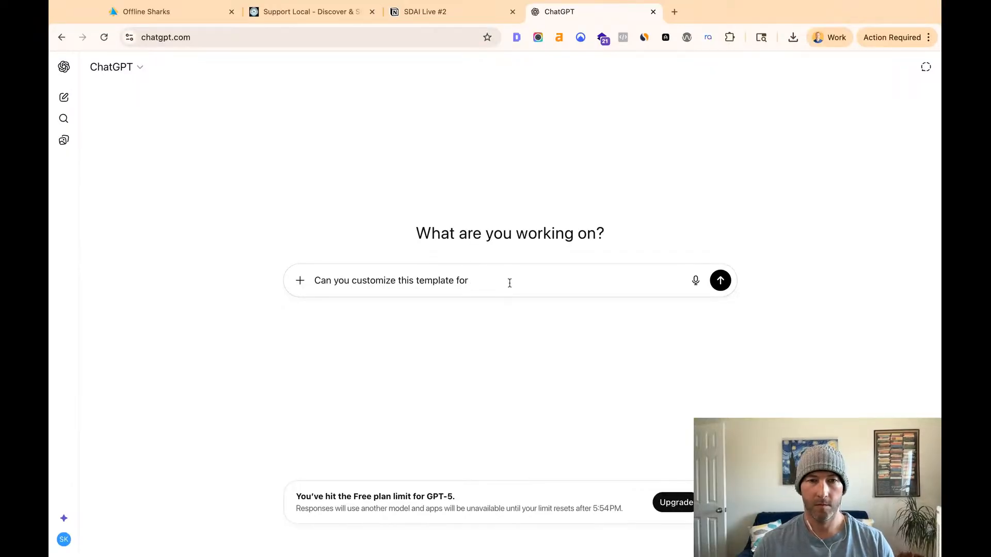
{"action": "type", "text": "Round Rock Busines"}
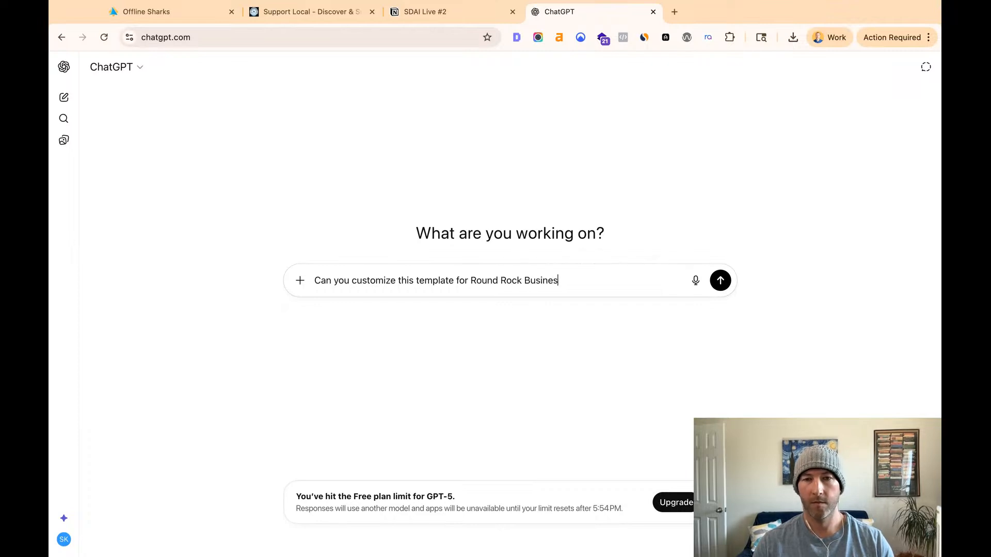
{"action": "type", "text": "ssess"}
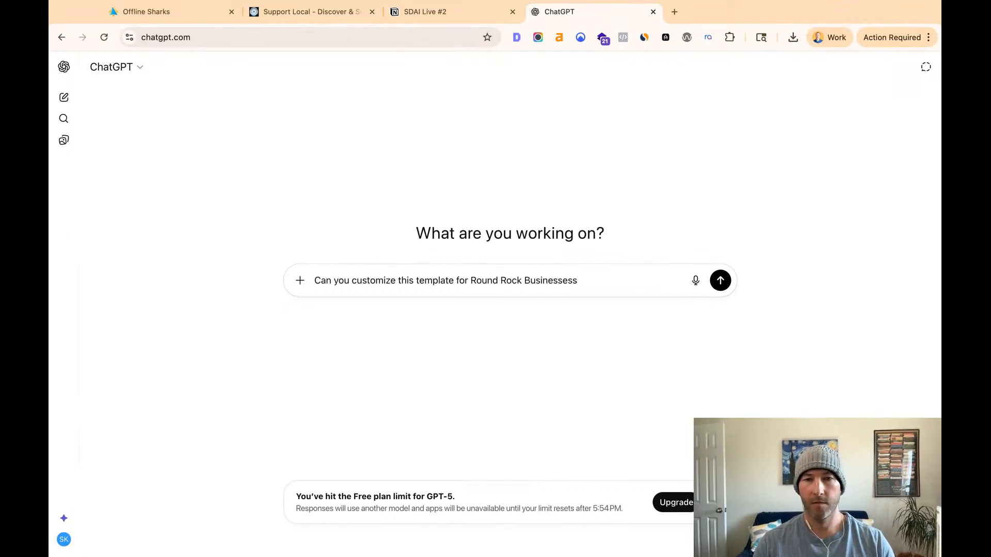
{"action": "type", "text": ", my"}
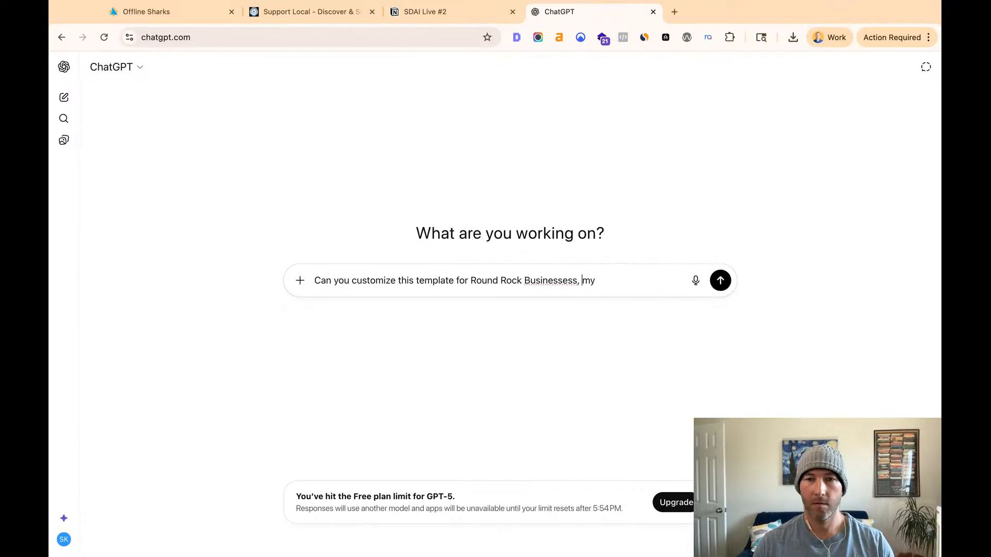
{"action": "key", "text": "Right"}
{"action": "key", "text": "BackSpace"}
{"action": "key", "text": "super+Right"}
{"action": "type", "text": "y directory site"}
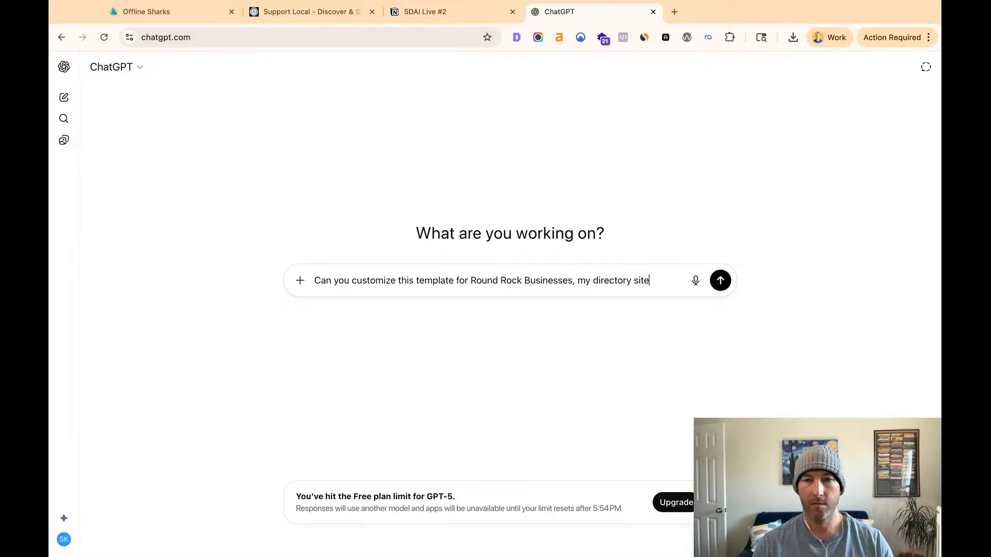
{"action": "type", "text": "."}
- Append the copied intro and closing instruction to the request and capitalize its first word as "Add"
{"action": "type", "text": "add a short local intro sentence at the start, and make the closing feel personal to my directory brand"}
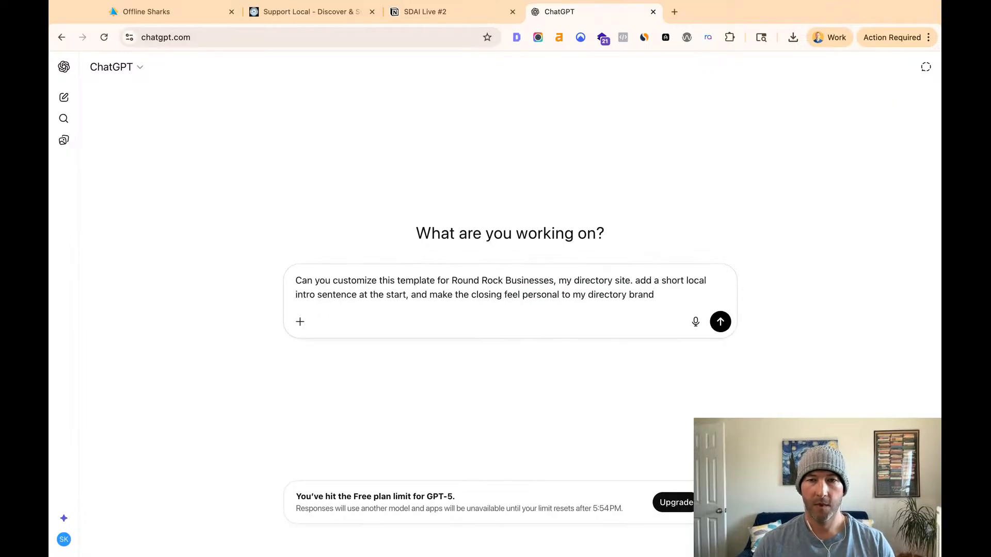
{"action": "key", "text": "Delete"}
{"action": "type", "text": "A"}
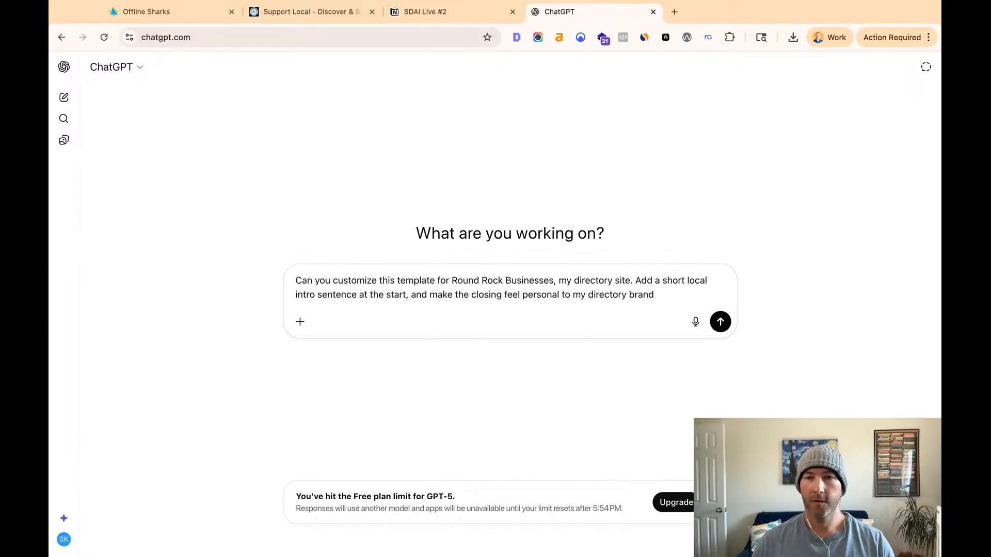
{"action": "left_click", "coordinate": [665, 294], "text": "shift"}
{"action": "left_click", "coordinate": [645, 289]}
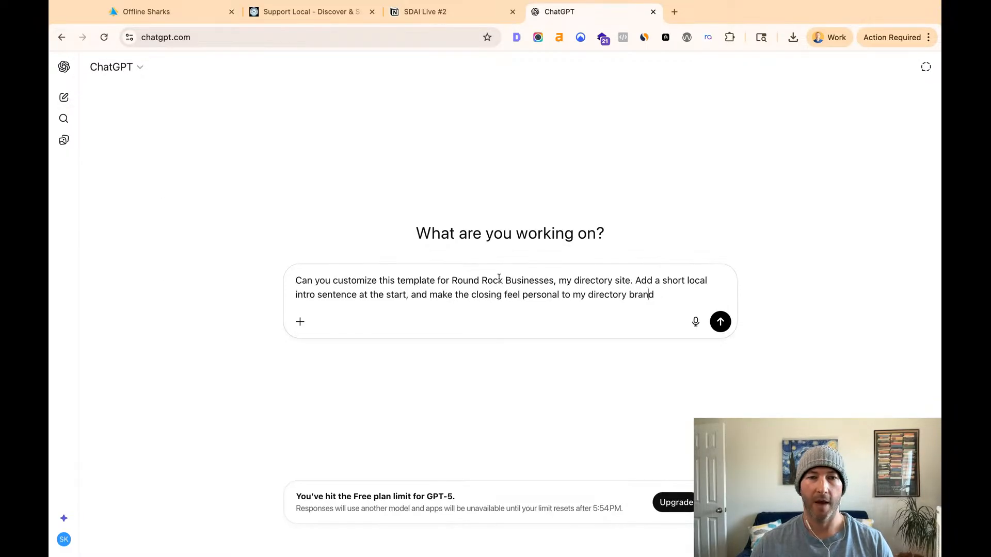
- Copy the original email template from the last message sent in the Email customization request conversation and return to the new chat's draft
{"action": "key", "text": "Return"}
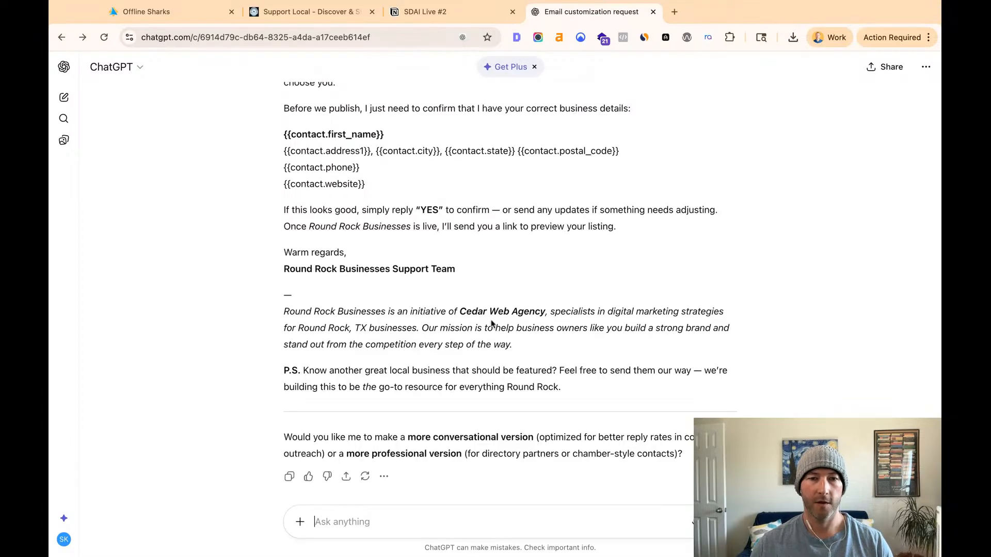
{"action": "scroll", "coordinate": [492, 324], "scroll_direction": "up", "scroll_amount": 6}
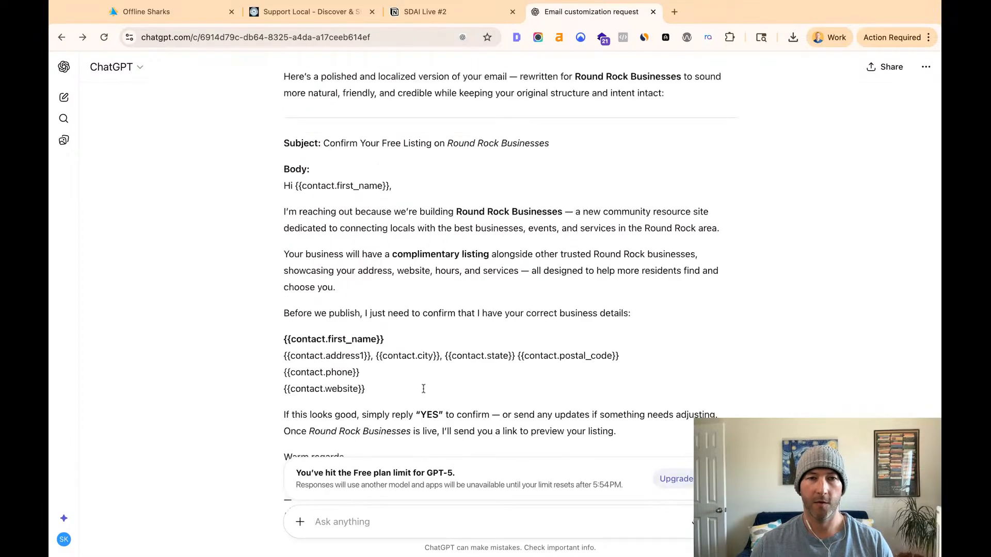
{"action": "scroll", "coordinate": [310, 222], "scroll_direction": "up", "scroll_amount": 5}
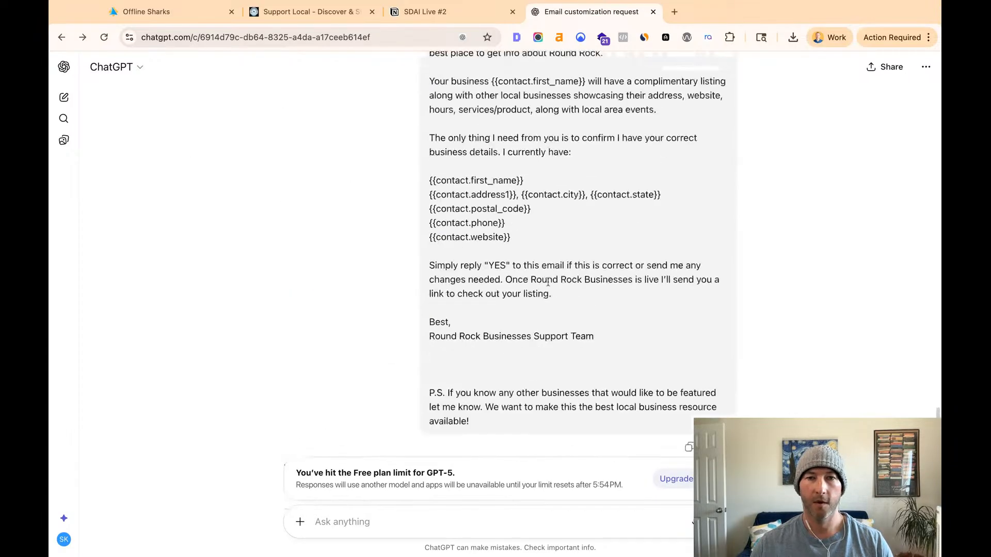
{"action": "mouse_move", "coordinate": [497, 422]}
{"action": "left_mouse_down"}
{"action": "mouse_move", "coordinate": [430, 147]}
{"action": "mouse_move", "coordinate": [522, 133]}
{"action": "mouse_move", "coordinate": [374, 94]}
{"action": "left_mouse_up"}
{"action": "scroll", "coordinate": [429, 165], "scroll_direction": "up", "scroll_amount": 3}
{"action": "left_click", "coordinate": [83, 38]}
{"action": "left_click", "coordinate": [453, 294]}
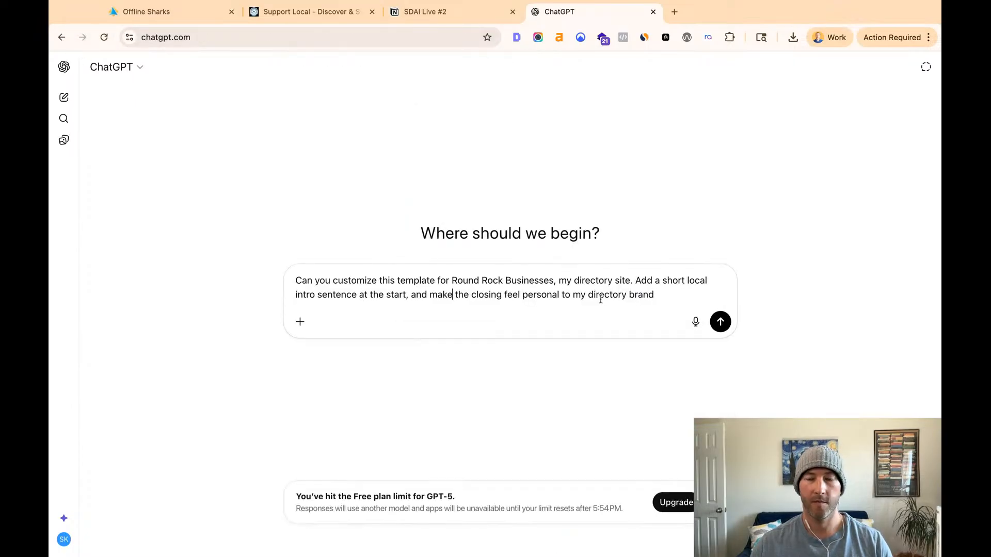
- Paste the copied message below the draft, keeping only its opening request about the Round Rock Businesses directory and removing the run-together email text
{"action": "left_click", "coordinate": [661, 296]}
{"action": "key", "text": "shift+Return"}
{"action": "key", "text": "shift+Return"}
{"action": "key", "text": "super+v"}
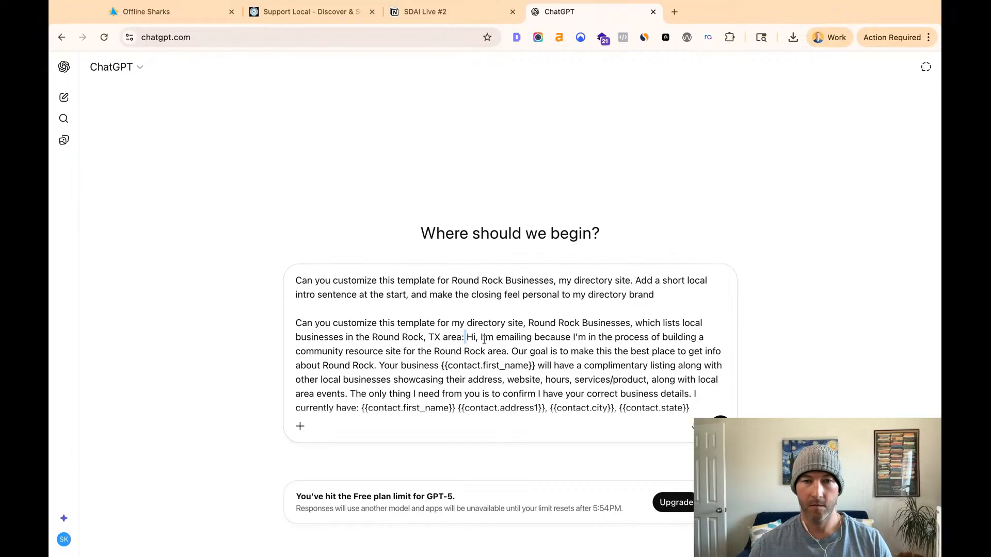
{"action": "key", "text": "shift+Return"}
{"action": "key", "text": "shift+Return"}
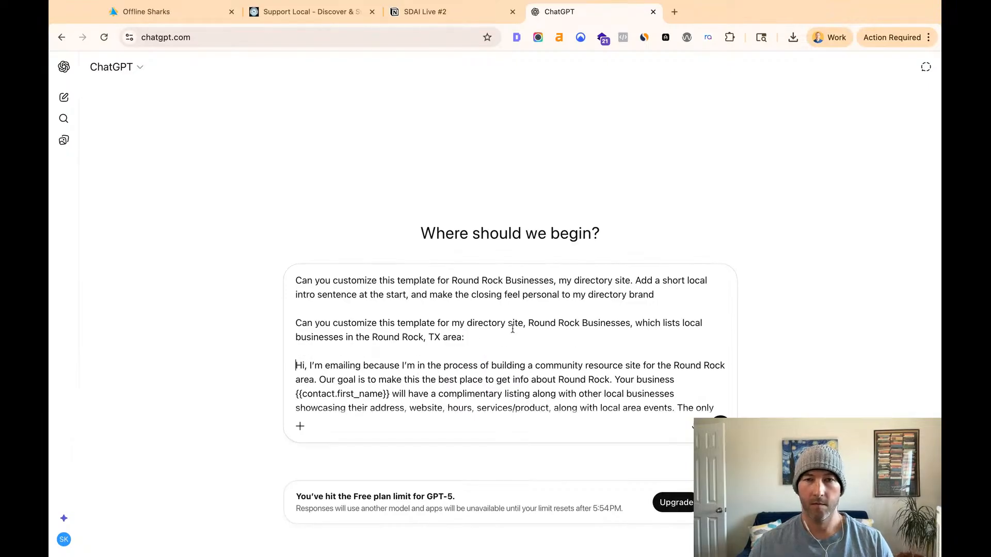
{"action": "key", "text": "shift+super+Down"}
{"action": "key", "text": "BackSpace"}
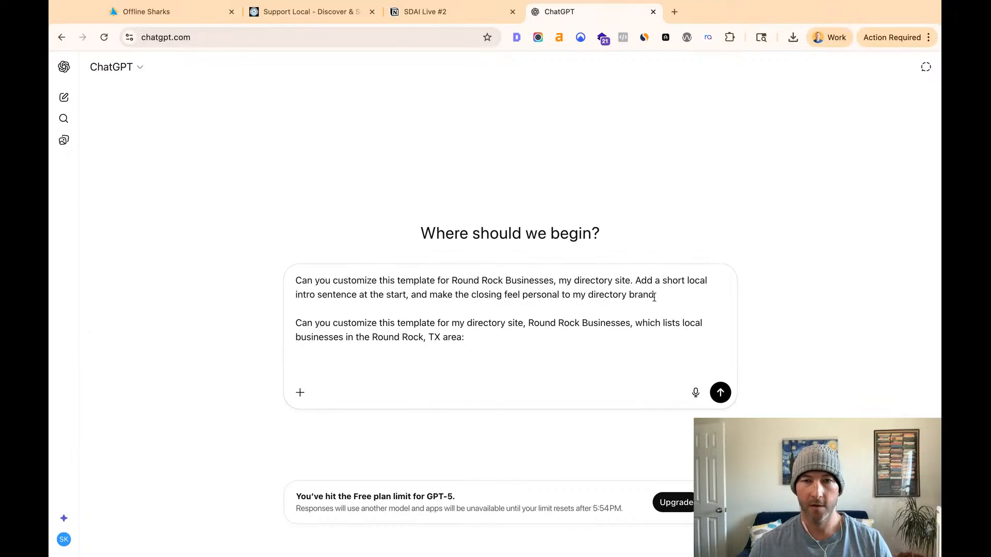
- Move the local intro and personal closing instruction to the end of the second request, with a period before it and a colon after it
{"action": "left_click_drag", "start_coordinate": [647, 282], "coordinate": [659, 296]}
{"action": "left_click", "coordinate": [636, 281], "text": "shift"}
{"action": "key", "text": "super+x"}
{"action": "left_click", "coordinate": [610, 323]}
{"action": "key", "text": "super+v"}
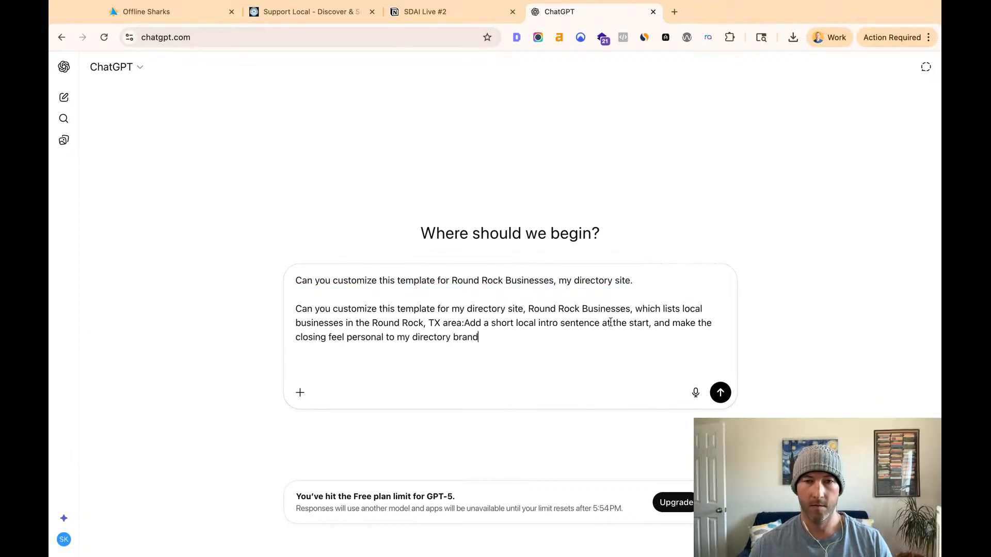
{"action": "left_click", "coordinate": [466, 323]}
{"action": "key", "text": "BackSpace"}
{"action": "type", "text": "."}
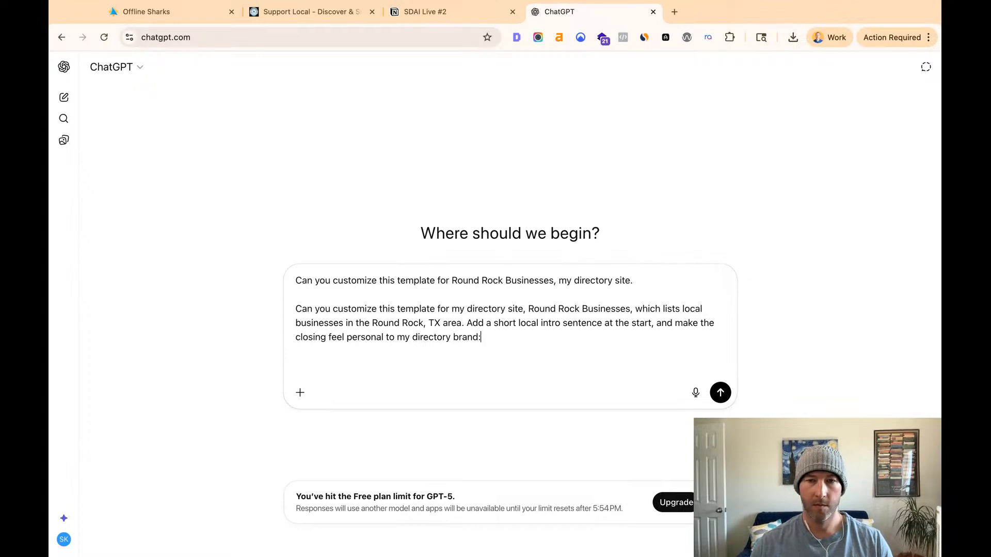
- Delete the redundant first request sentence and the blank line beneath it from the draft
{"action": "triple_click", "coordinate": [475, 281]}
{"action": "key", "text": "BackSpace"}
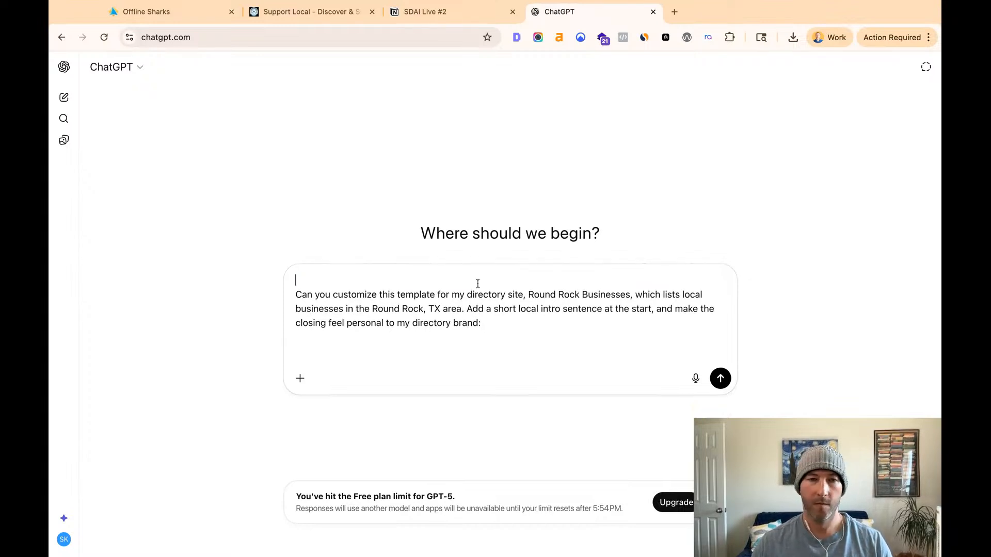
{"action": "key", "text": "BackSpace"}
- Copy the full Email Warmup template text from HighLevel, paste it below the request in ChatGPT and send the message
{"action": "left_click", "coordinate": [155, 4]}
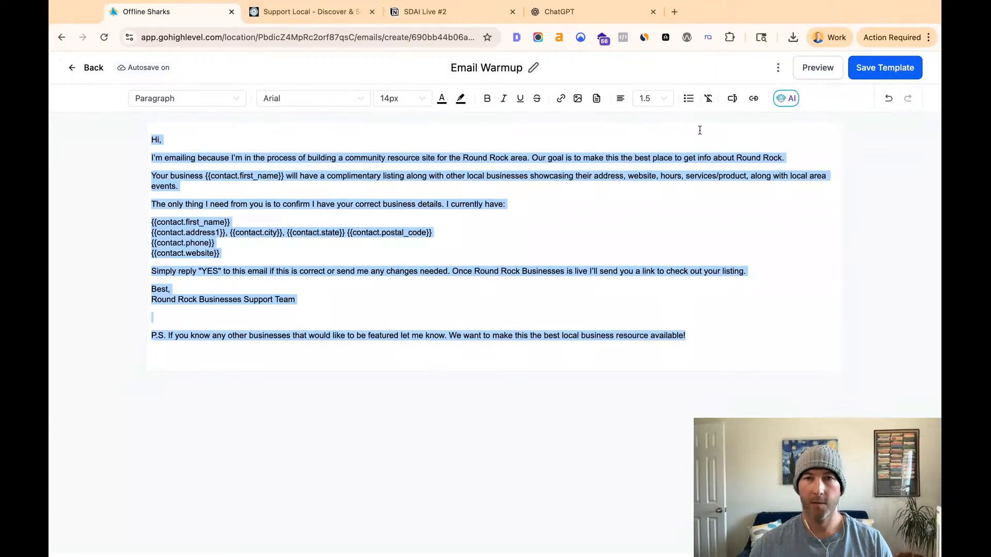
{"action": "left_click", "coordinate": [548, 7]}
{"action": "left_click", "coordinate": [406, 336]}
{"action": "key", "text": "super+v"}
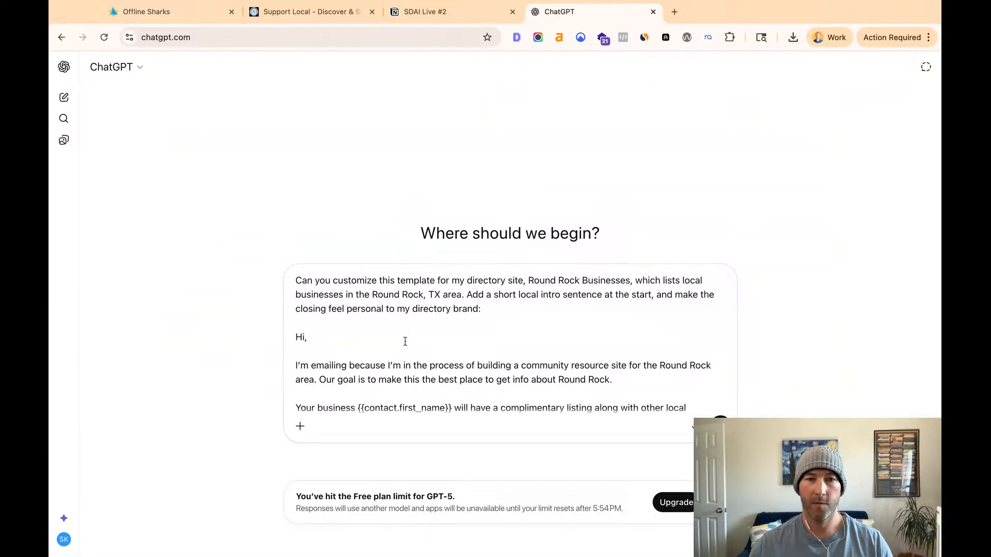
{"action": "left_click", "coordinate": [720, 427]}
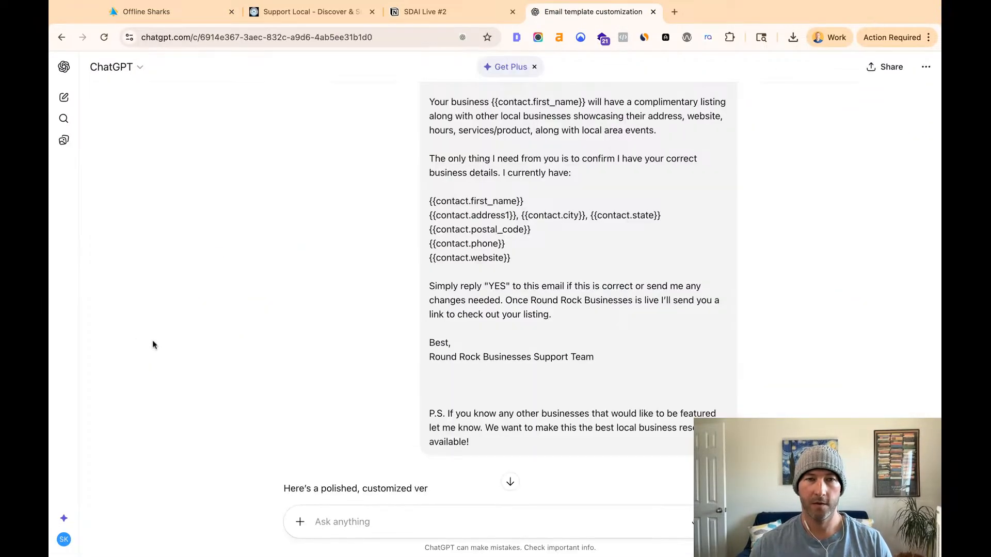
- Review the customized email in the reply, from its greeting and intro to the business details confirmation
{"action": "scroll", "coordinate": [313, 359], "scroll_direction": "down", "scroll_amount": 4}
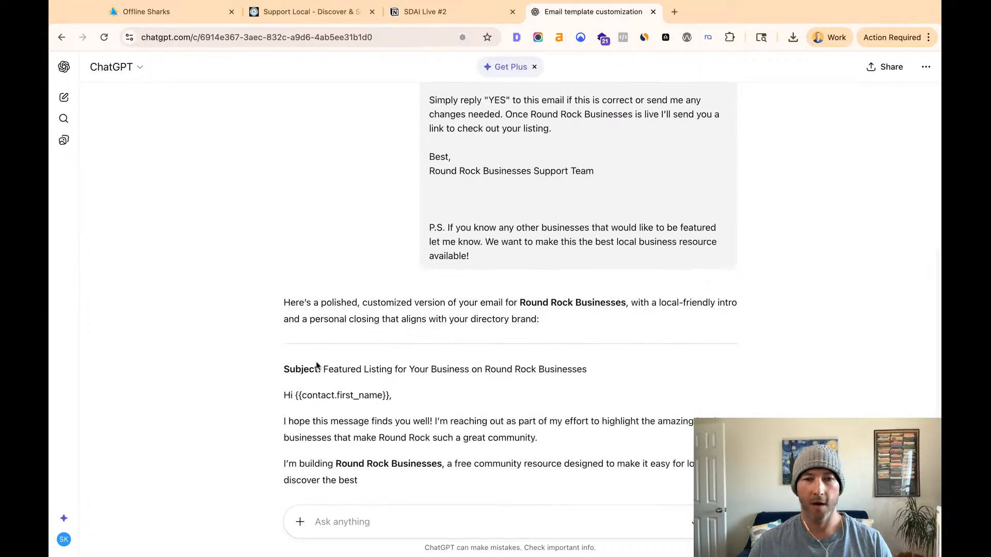
{"action": "scroll", "coordinate": [316, 366], "scroll_direction": "down", "scroll_amount": 2}
{"action": "scroll", "coordinate": [314, 366], "scroll_direction": "down", "scroll_amount": 3}
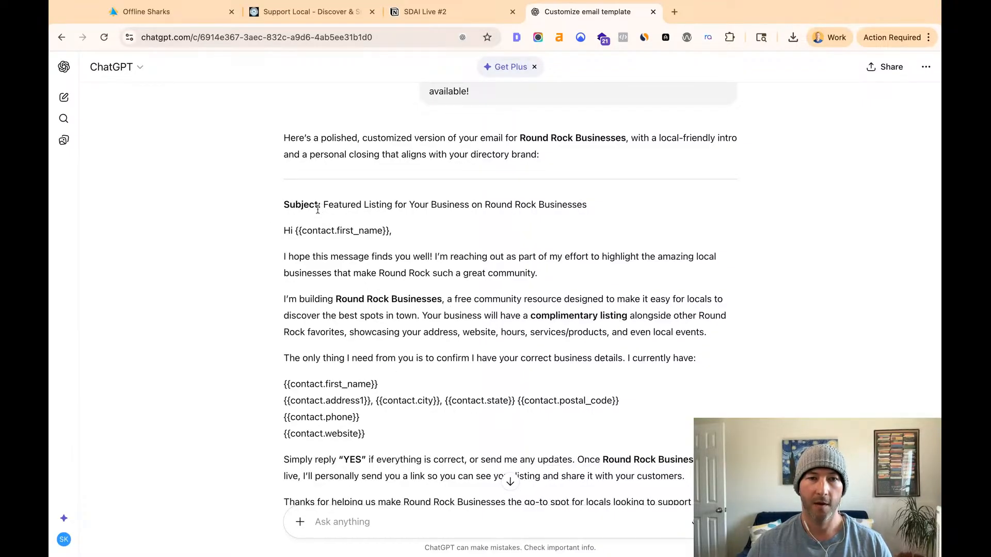
{"action": "left_click_drag", "start_coordinate": [285, 231], "coordinate": [537, 273]}
{"action": "left_click", "coordinate": [420, 264]}
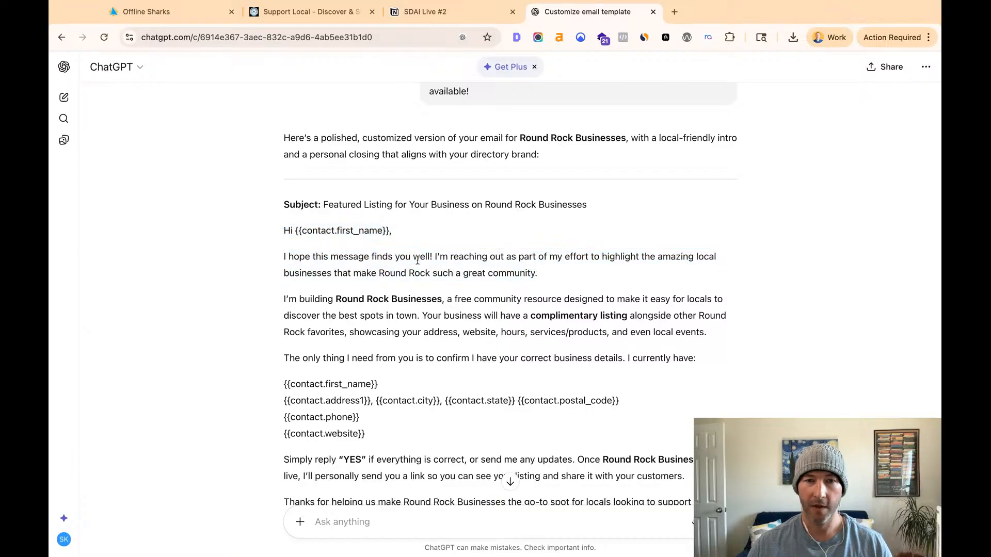
{"action": "left_click_drag", "start_coordinate": [435, 256], "coordinate": [683, 358]}
{"action": "left_click", "coordinate": [437, 269]}
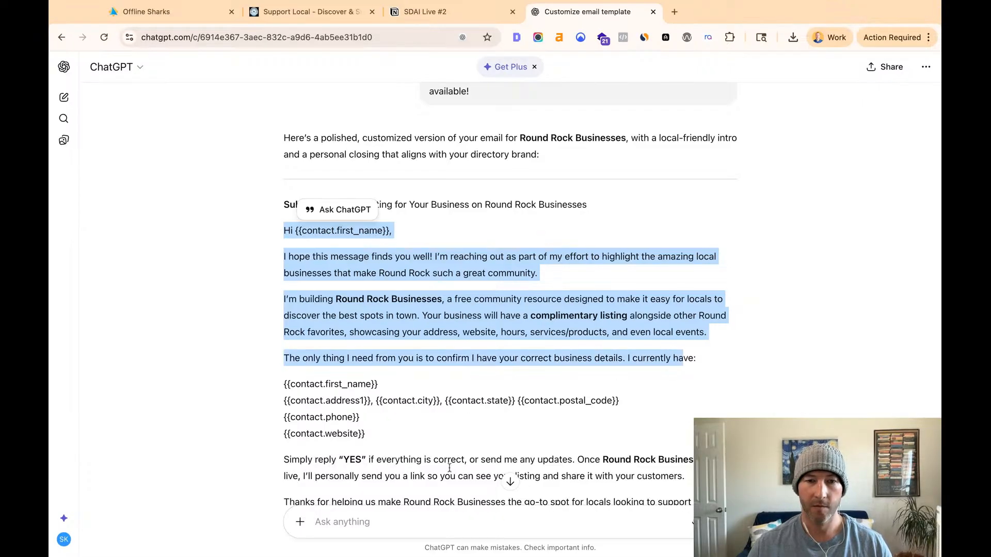
- Send the follow-up request "Make it more concise and to the point, while still friendly"
{"action": "left_click", "coordinate": [442, 519]}
{"action": "type", "text": "Make it mo"}
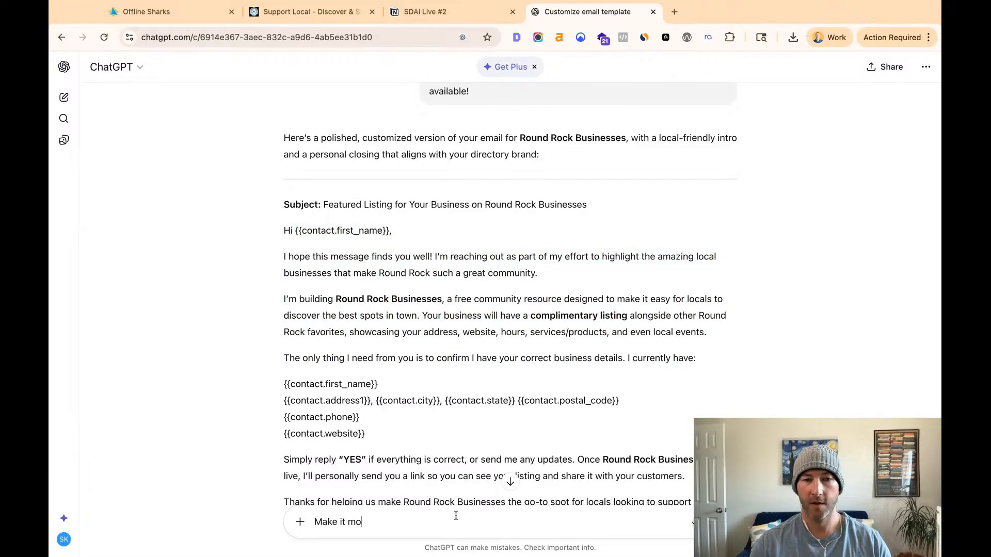
{"action": "type", "text": "re concise an"}
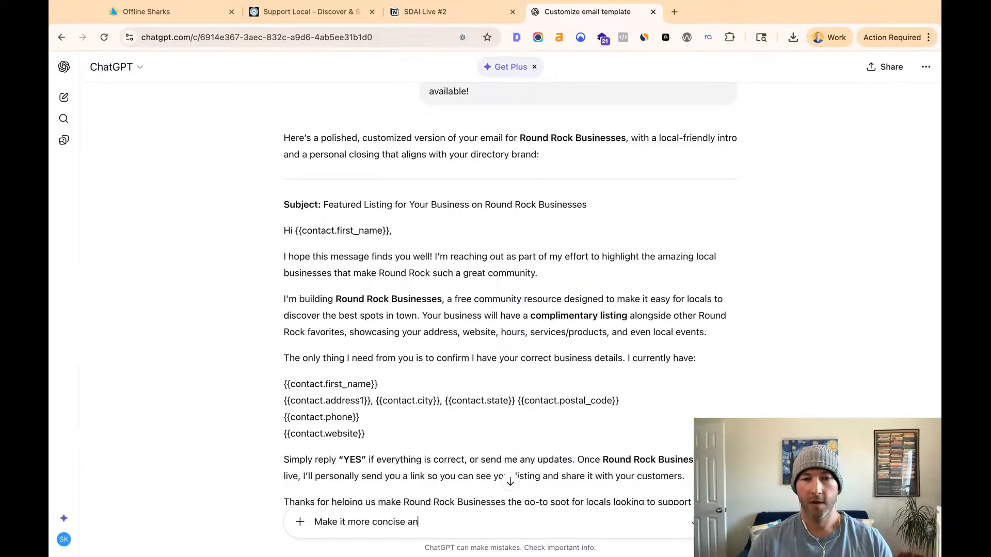
{"action": "type", "text": "d to the point, while "}
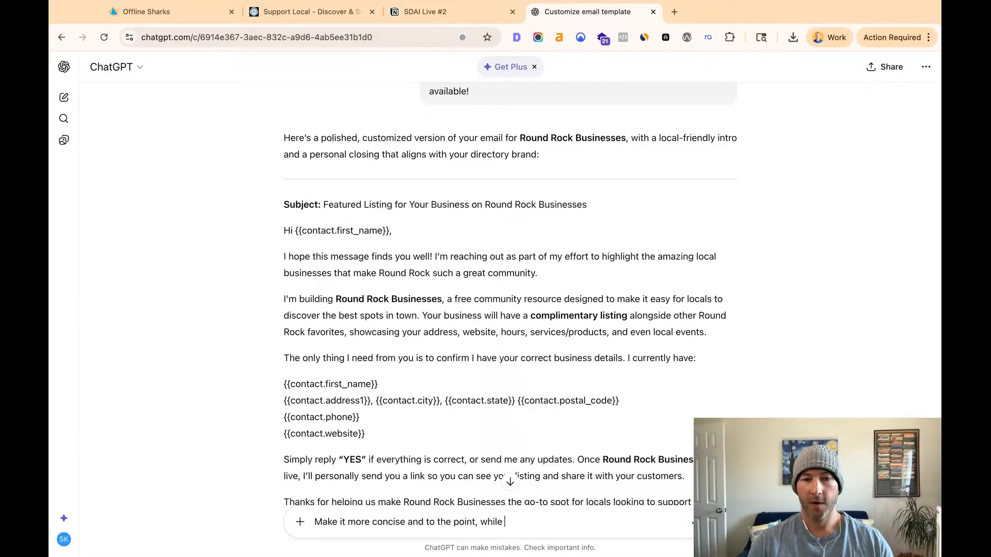
{"action": "type", "text": "still friendly"}
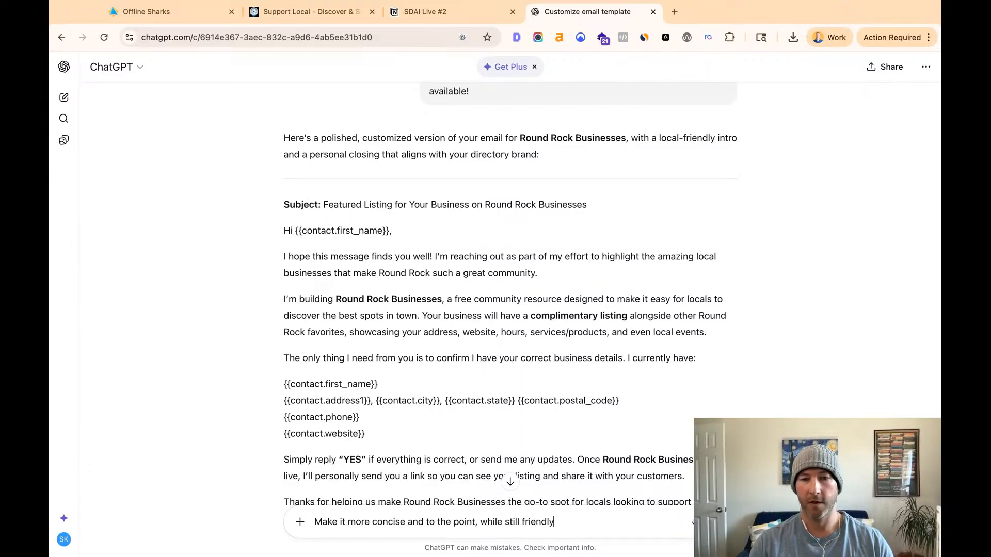
{"action": "key", "text": "Return"}
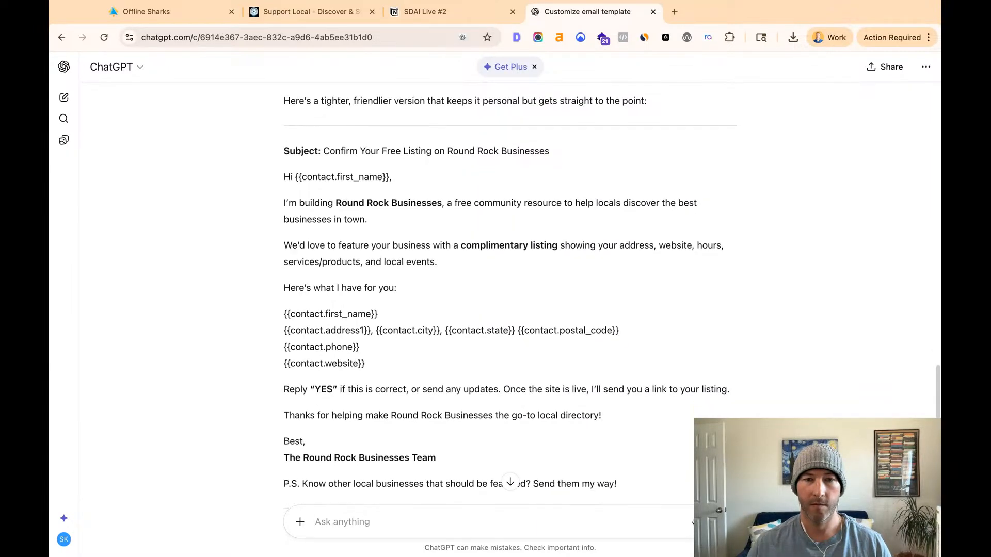
- Read the shortened email's greeting, introduction and complimentary listing paragraphs
{"action": "scroll", "coordinate": [343, 277], "scroll_direction": "up", "scroll_amount": 2}
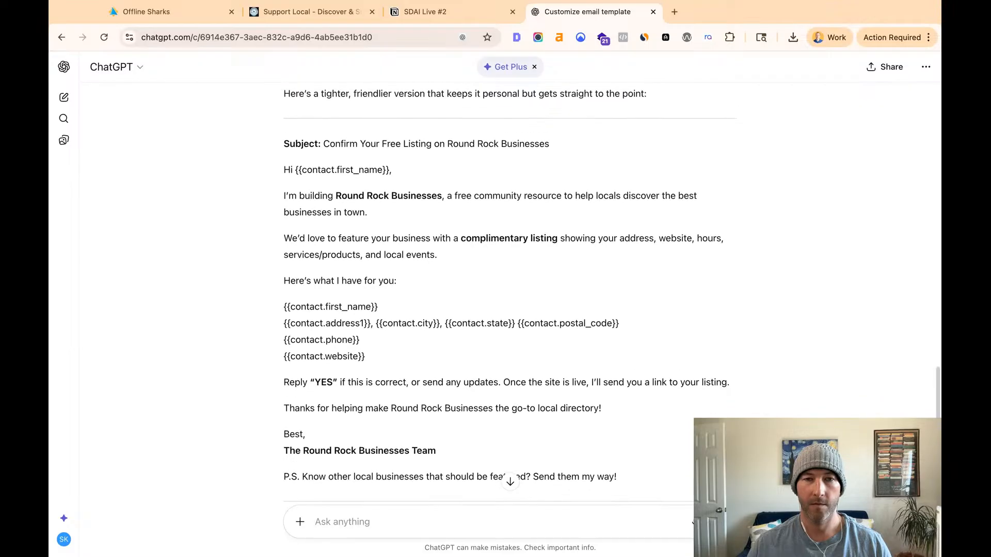
{"action": "left_click_drag", "start_coordinate": [285, 264], "coordinate": [459, 266]}
{"action": "left_click", "coordinate": [413, 266]}
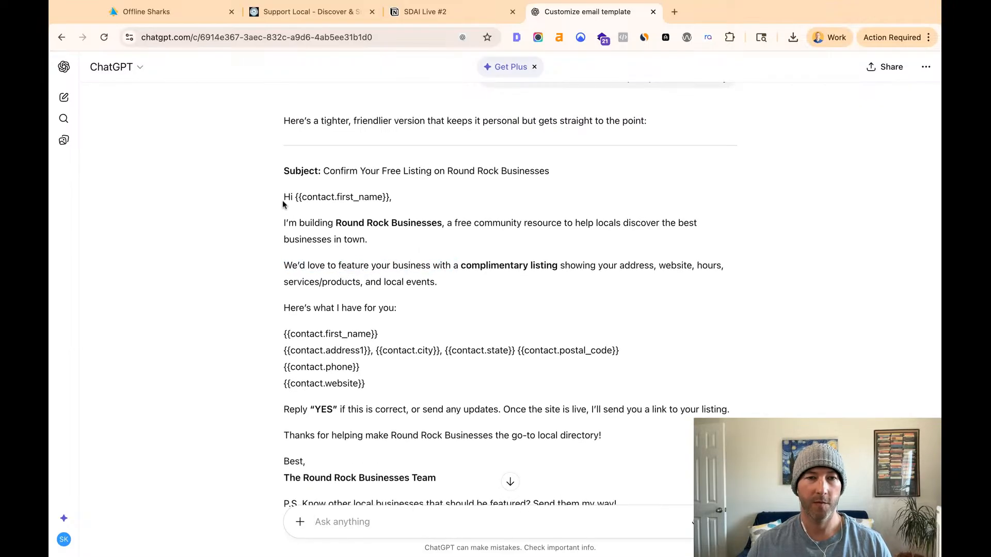
{"action": "left_click_drag", "start_coordinate": [284, 197], "coordinate": [397, 308]}
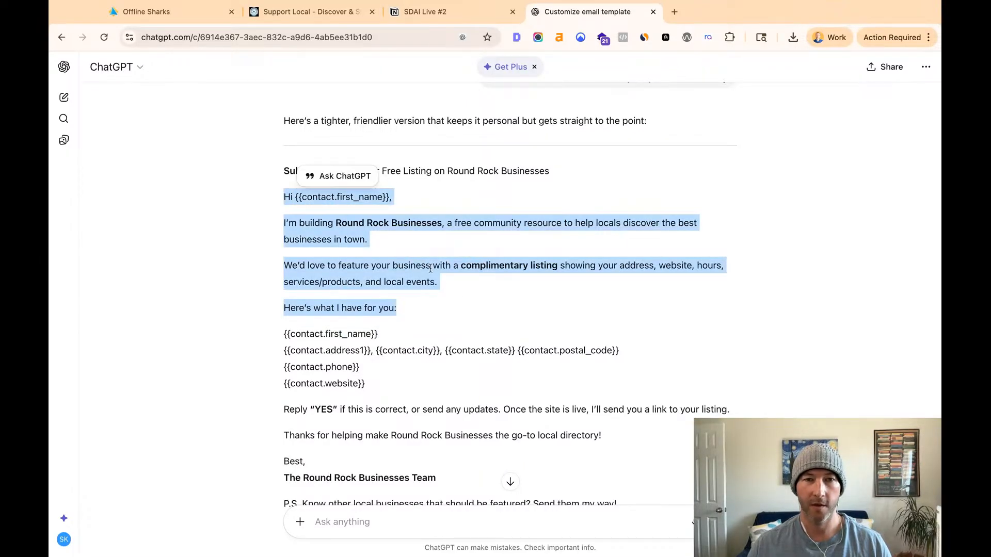
{"action": "left_click", "coordinate": [422, 252]}
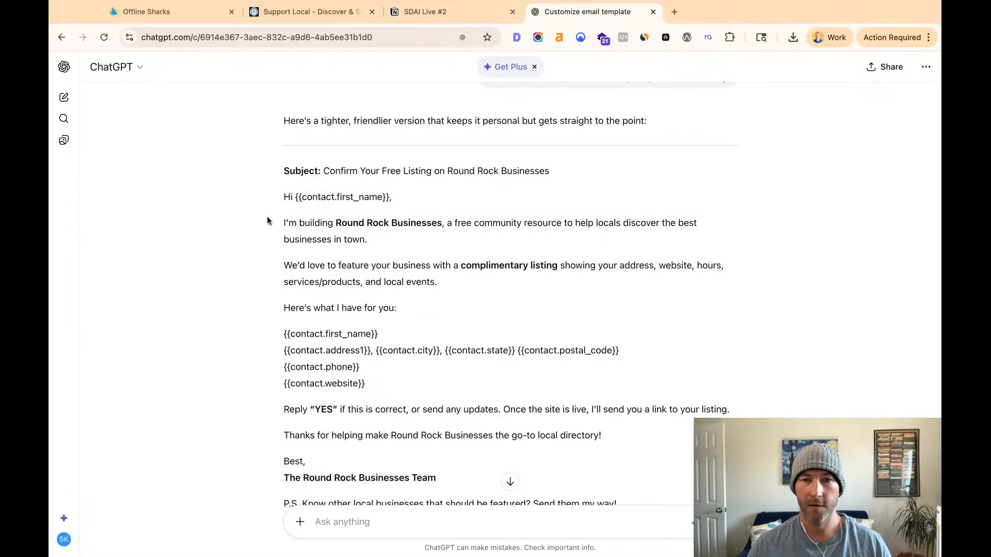
{"action": "mouse_move", "coordinate": [269, 221]}
{"action": "left_mouse_down"}
{"action": "mouse_move", "coordinate": [460, 265]}
{"action": "mouse_move", "coordinate": [438, 283]}
{"action": "left_mouse_up"}
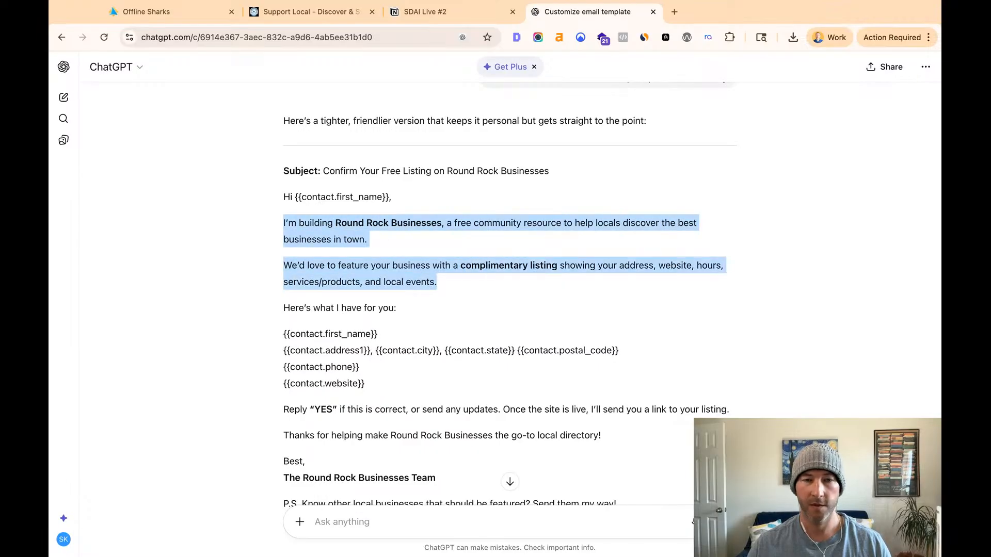
{"action": "left_click_drag", "start_coordinate": [437, 283], "coordinate": [396, 308]}
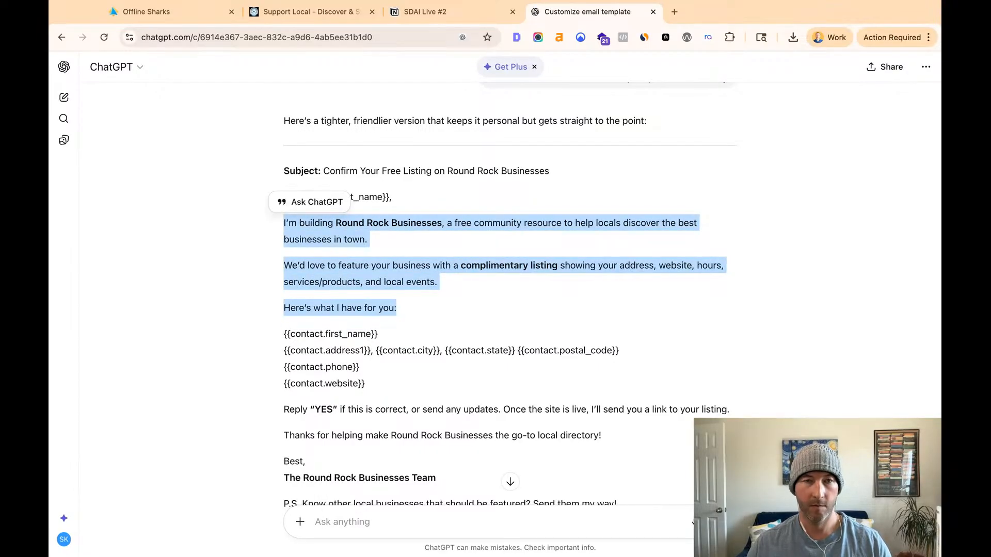
- Compare the original Email Warmup template in HighLevel with ChatGPT's concise email and its earlier, longer version
{"action": "left_click", "coordinate": [138, 12]}
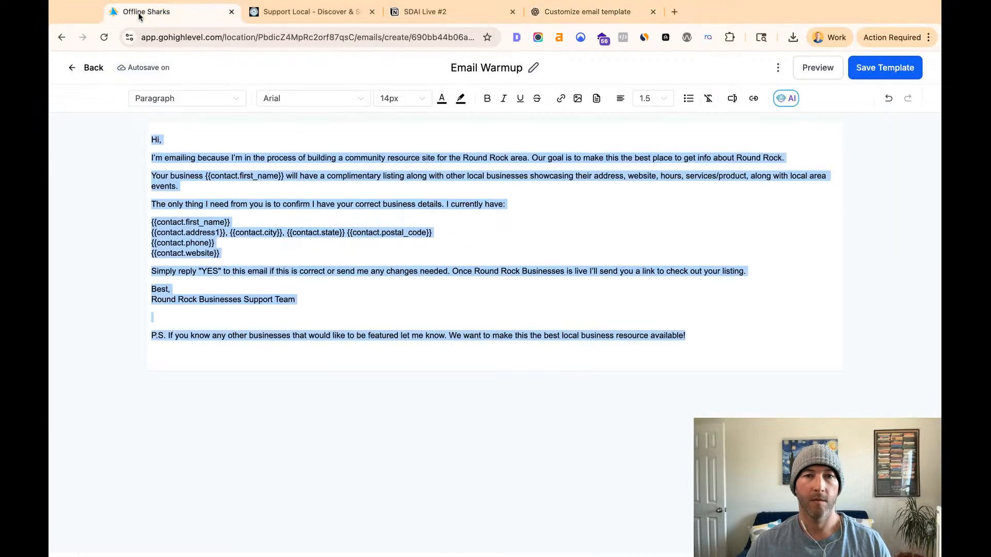
{"action": "left_click", "coordinate": [397, 234]}
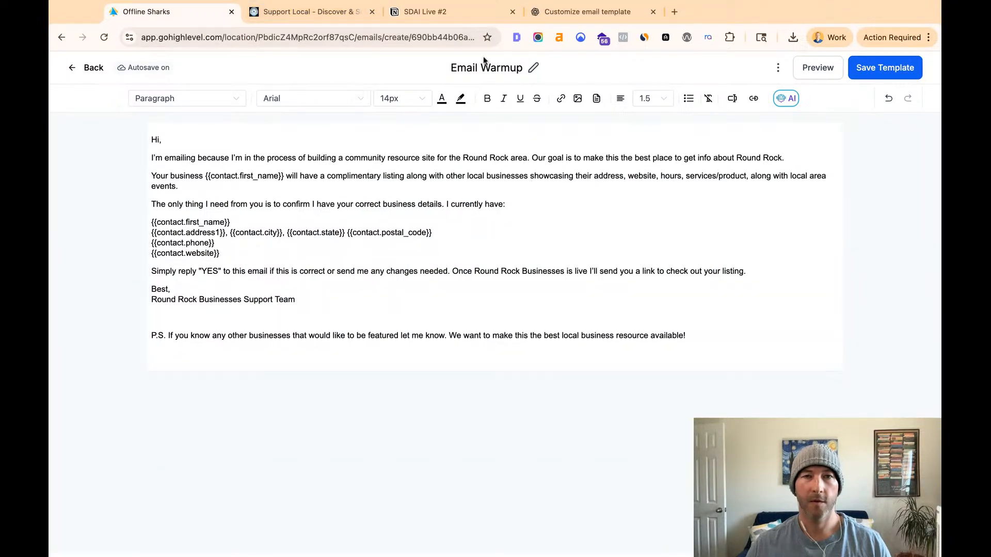
{"action": "left_click", "coordinate": [550, 17]}
{"action": "left_click", "coordinate": [419, 298]}
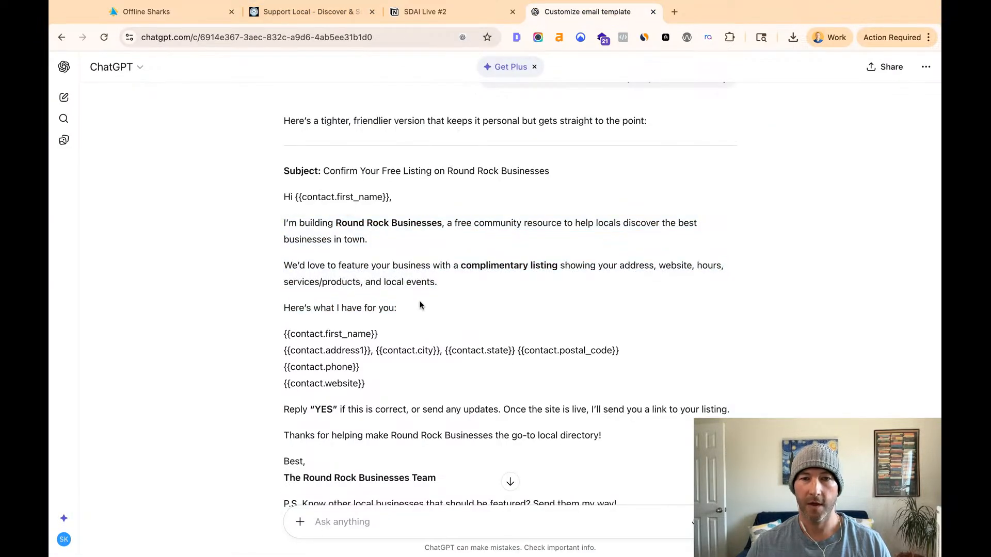
{"action": "scroll", "coordinate": [452, 287], "scroll_direction": "down", "scroll_amount": 2}
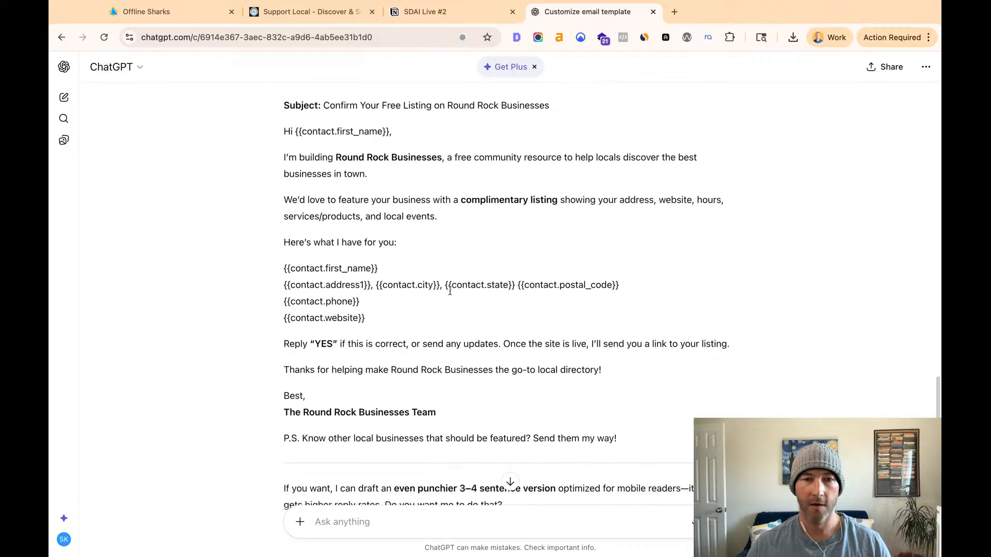
{"action": "scroll", "coordinate": [592, 380], "scroll_direction": "down", "scroll_amount": 1}
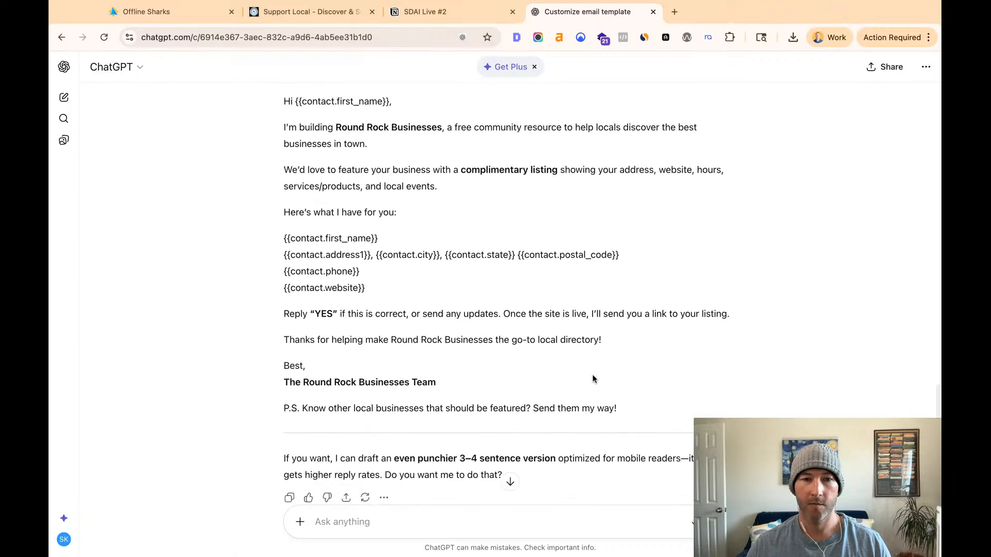
{"action": "scroll", "coordinate": [593, 380], "scroll_direction": "down", "scroll_amount": 1}
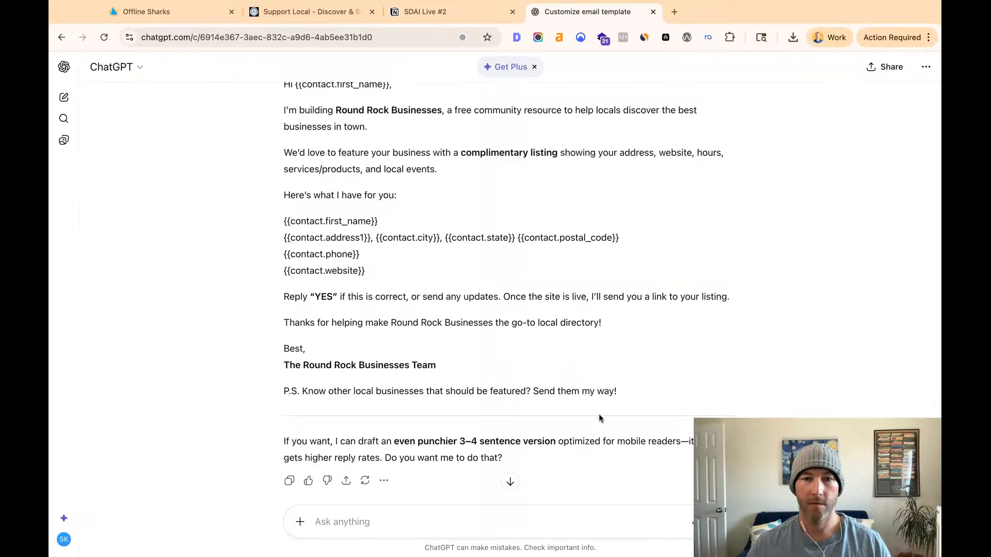
{"action": "scroll", "coordinate": [503, 413], "scroll_direction": "up", "scroll_amount": 3}
{"action": "scroll", "coordinate": [466, 370], "scroll_direction": "up", "scroll_amount": 15}
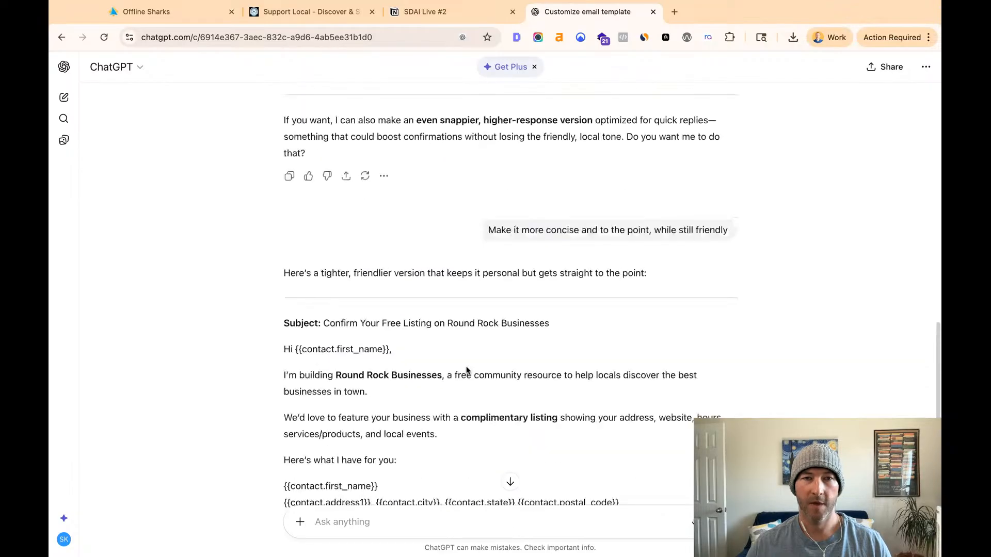
{"action": "scroll", "coordinate": [438, 496], "scroll_direction": "up", "scroll_amount": 2}
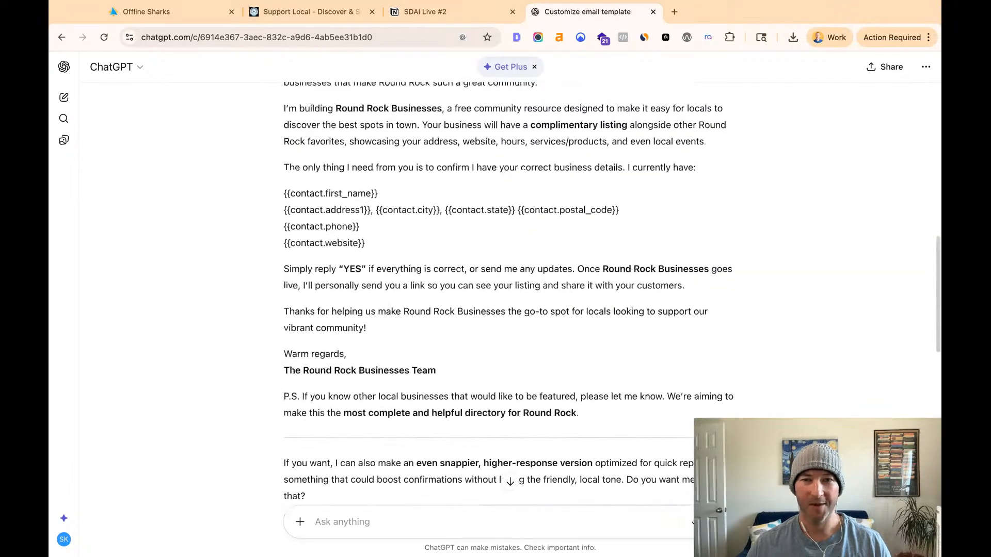
- Send ChatGPT the follow-up request "Can you add a line that is more specific to Round Rock, TX"
{"action": "left_click", "coordinate": [460, 520]}
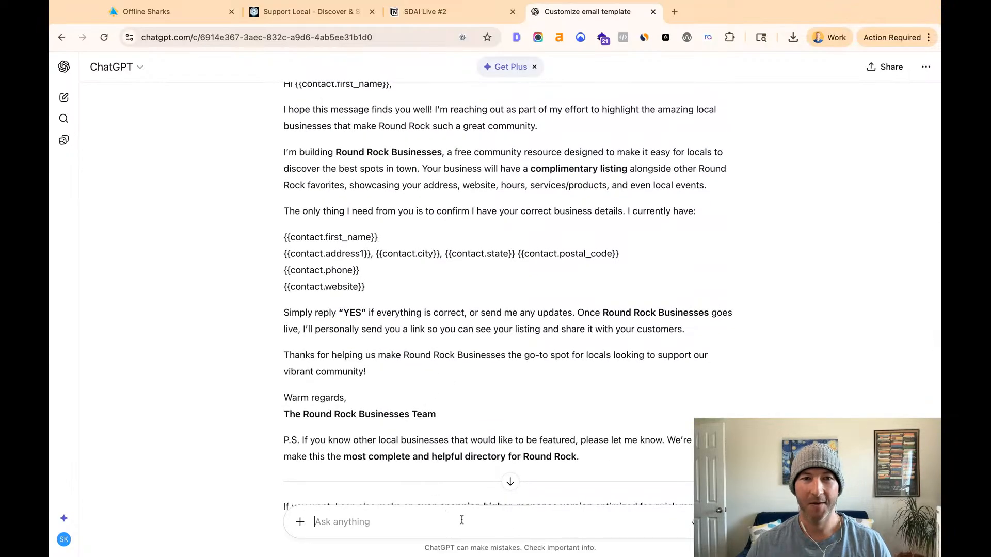
{"action": "type", "text": "Can you"}
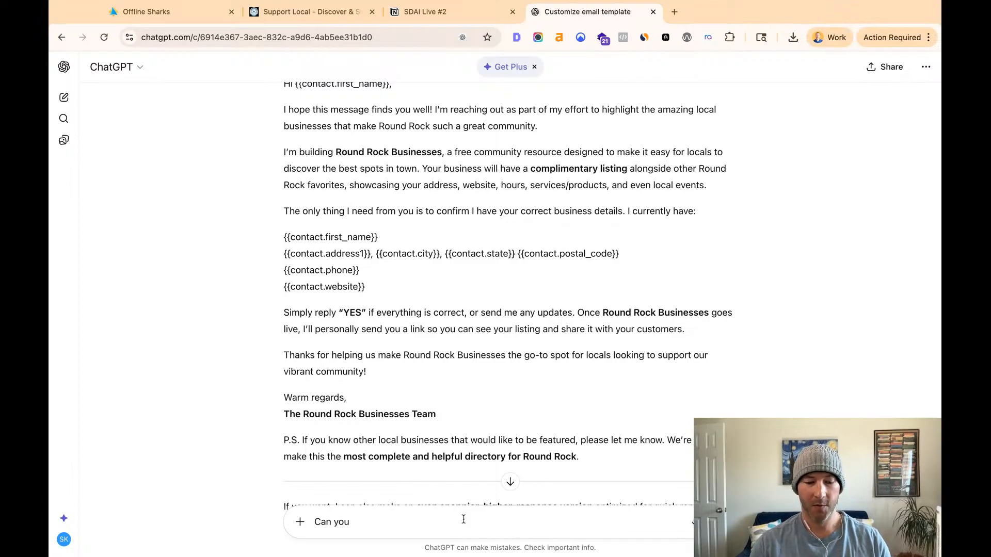
{"action": "type", "text": " add a li"}
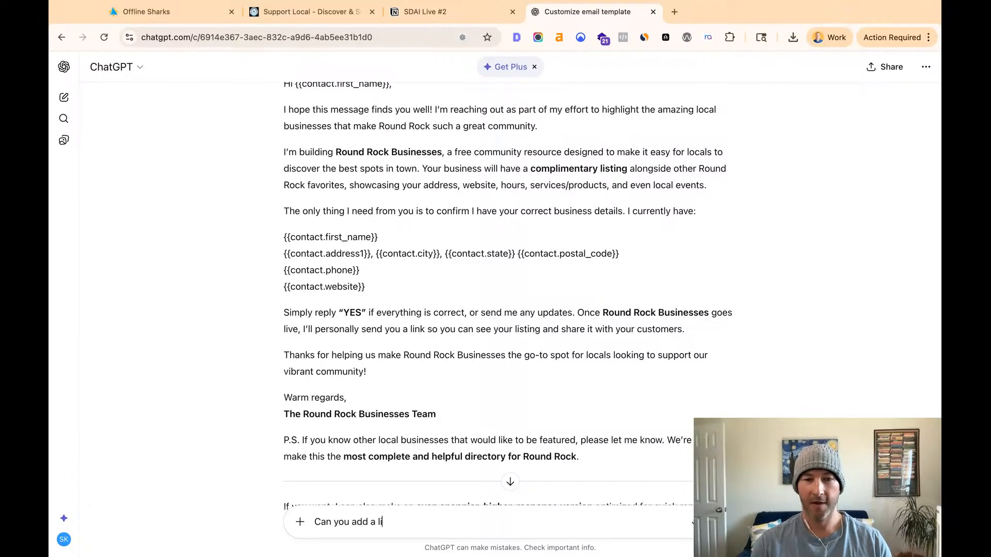
{"action": "type", "text": "ne that is more specific to Round Rock, TX"}
{"action": "key", "text": "Return"}
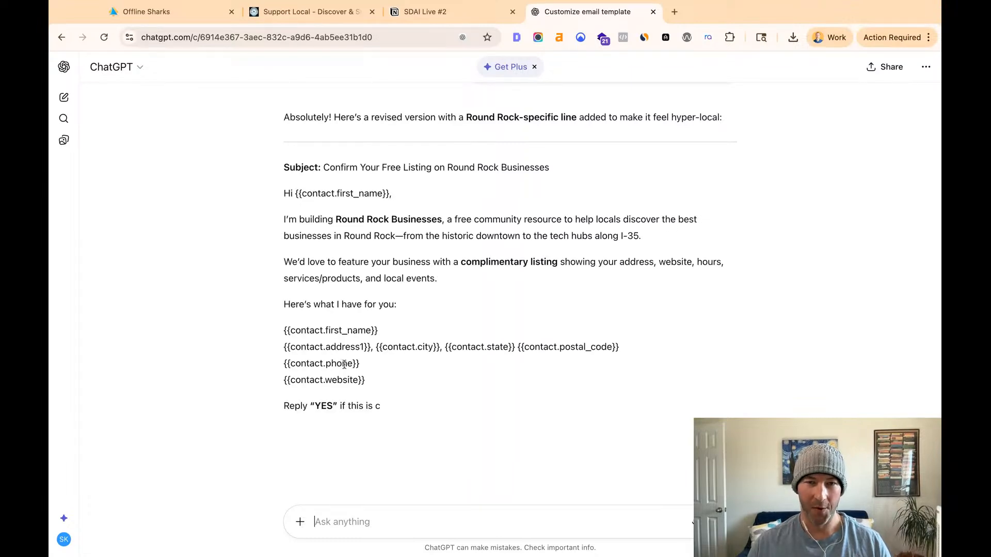
- Replace the Email Warmup template's opening paragraphs in HighLevel with ChatGPT's revised text, from "I'm building Round Rock Businesses" through "Here's what I have for you:"
{"action": "left_click_drag", "start_coordinate": [654, 241], "coordinate": [457, 236]}
{"action": "left_click_drag", "start_coordinate": [653, 241], "coordinate": [447, 220]}
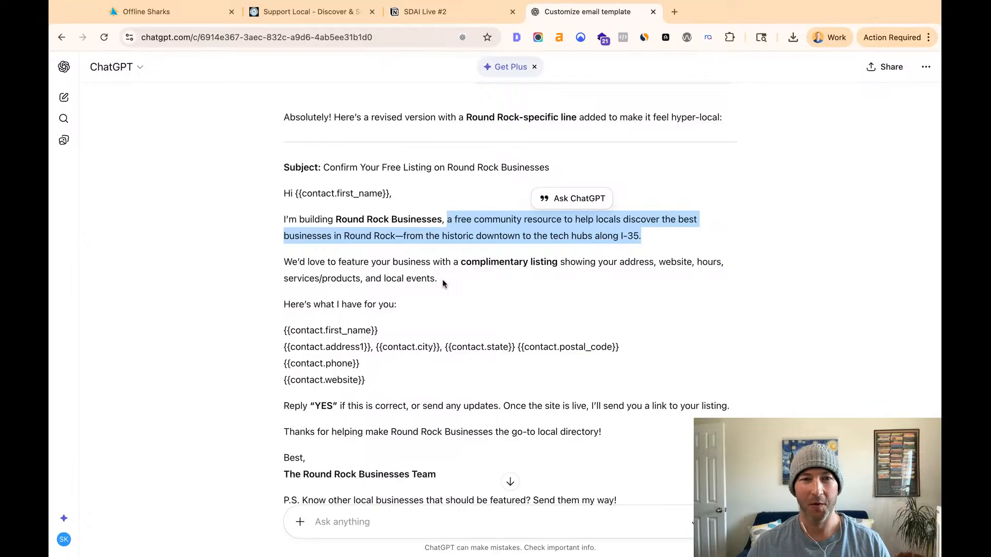
{"action": "mouse_move", "coordinate": [438, 279]}
{"action": "left_mouse_down"}
{"action": "mouse_move", "coordinate": [289, 236]}
{"action": "mouse_move", "coordinate": [284, 193]}
{"action": "mouse_move", "coordinate": [283, 216]}
{"action": "left_mouse_up"}
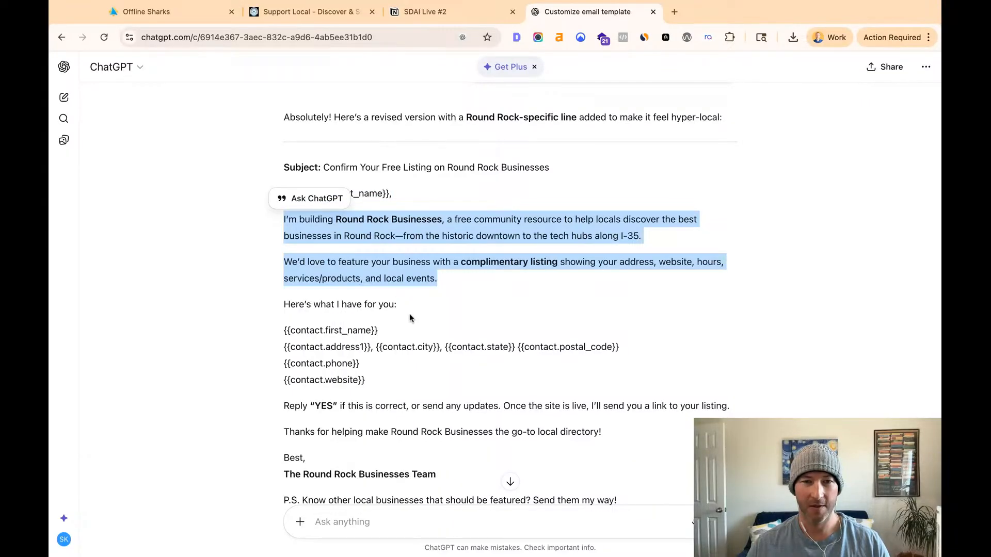
{"action": "left_click_drag", "start_coordinate": [409, 311], "coordinate": [283, 219]}
{"action": "key", "text": "super+c"}
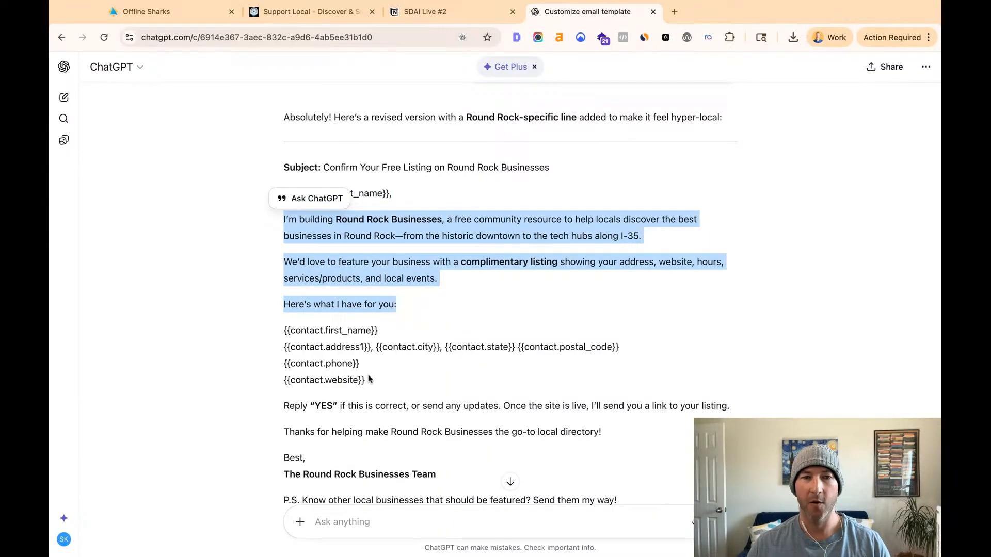
{"action": "left_click", "coordinate": [194, 13]}
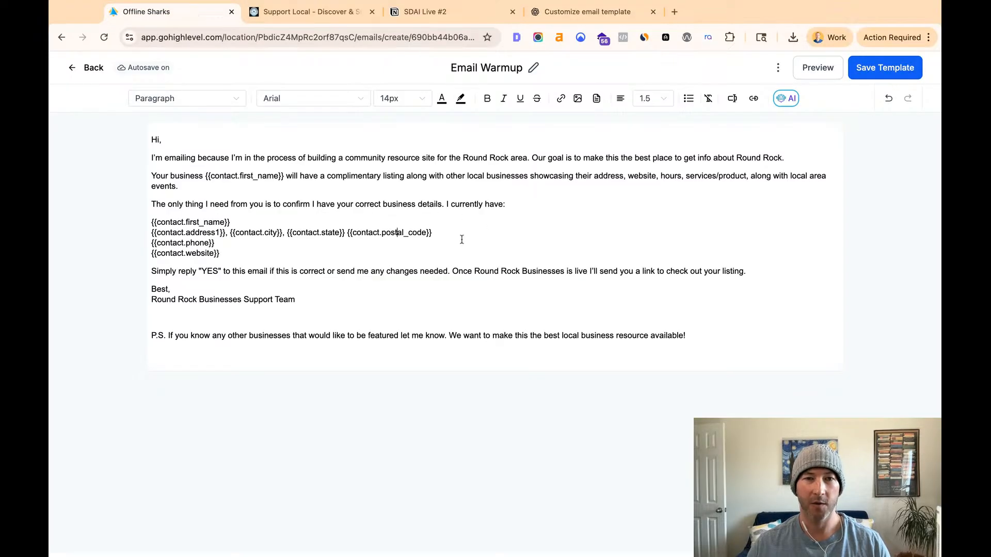
{"action": "triple_click", "coordinate": [237, 250]}
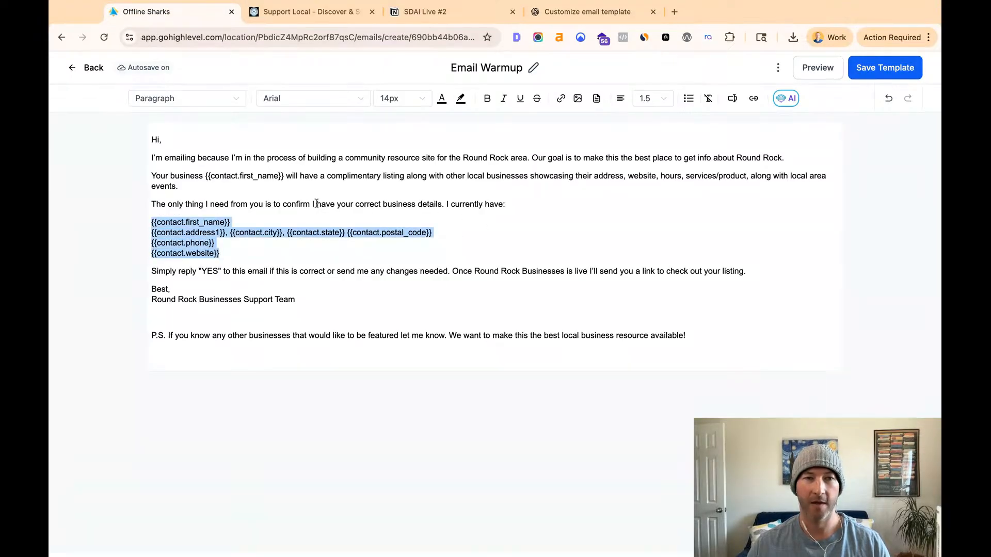
{"action": "left_click", "coordinate": [516, 210]}
{"action": "mouse_move", "coordinate": [517, 205]}
{"action": "left_mouse_down"}
{"action": "mouse_move", "coordinate": [151, 176]}
{"action": "mouse_move", "coordinate": [345, 158]}
{"action": "mouse_move", "coordinate": [150, 158]}
{"action": "left_mouse_up"}
{"action": "key", "text": "super+v"}
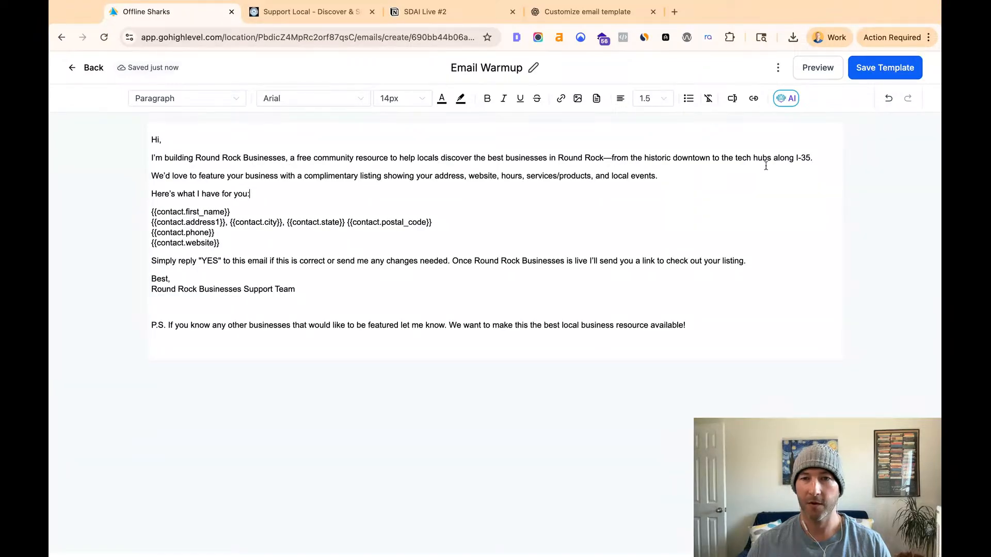
- Insert the {{contact.first_name}} merge field, set off by commas, after "We'd love to feature your business" in the second paragraph
{"action": "left_click_drag", "start_coordinate": [152, 176], "coordinate": [657, 177]}
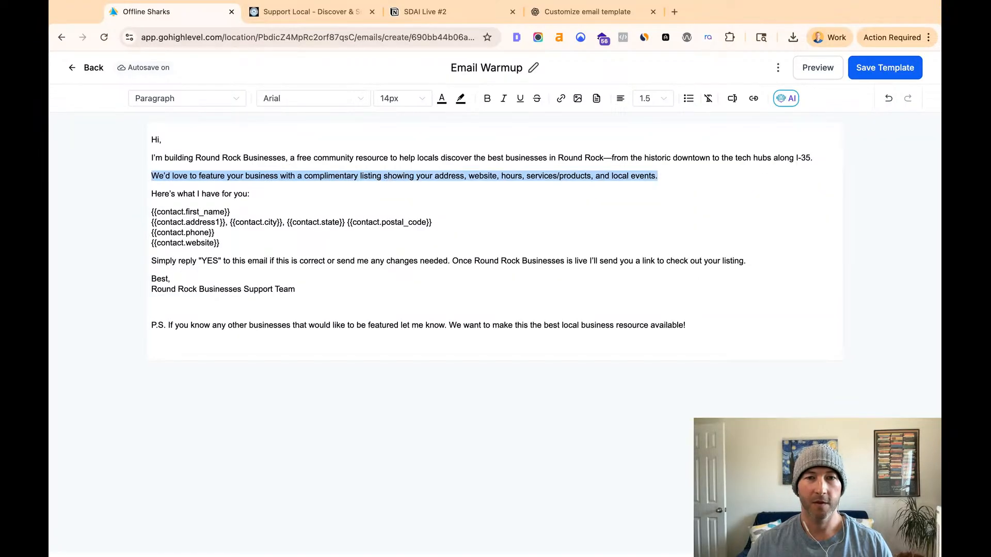
{"action": "left_click", "coordinate": [281, 176]}
{"action": "type", "text": ","}
{"action": "left_click_drag", "start_coordinate": [152, 211], "coordinate": [231, 211]}
{"action": "key", "text": "super+c"}
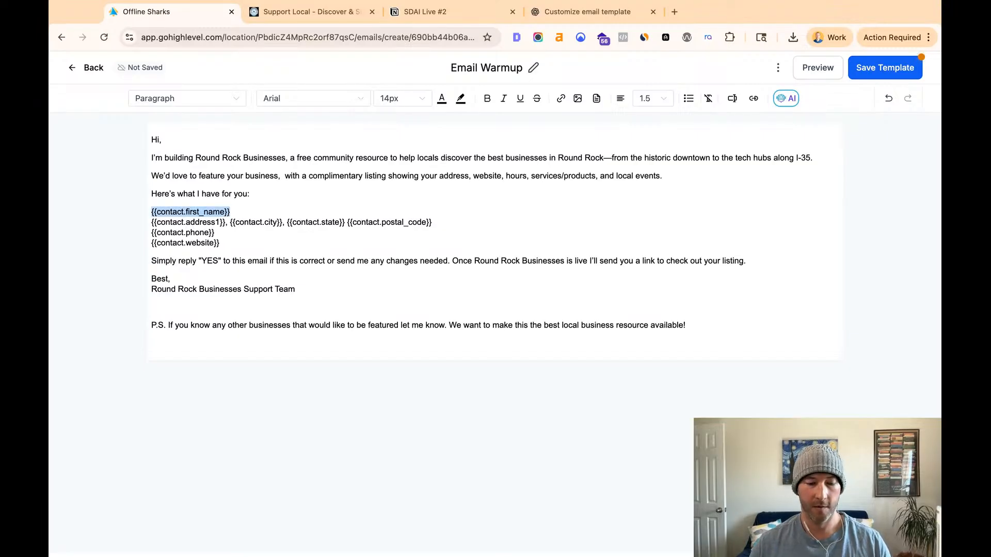
{"action": "left_click", "coordinate": [152, 176]}
{"action": "key", "text": "alt+Right"}
{"action": "key", "text": "alt+Right"}
{"action": "key", "text": "alt+Right"}
{"action": "key", "text": "alt+Right"}
{"action": "key", "text": "Right"}
{"action": "key", "text": "Right"}
{"action": "key", "text": "super+v"}
{"action": "type", "text": ","}
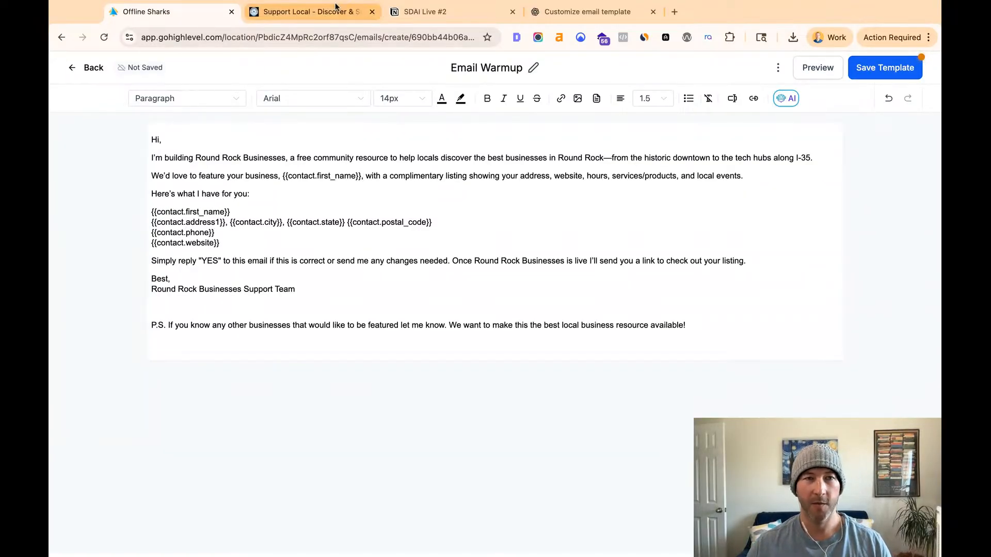
- Replace everything below the contact fields with ChatGPT's revised closing, from the "Reply YES" line through the P.S
{"action": "left_click", "coordinate": [619, 17]}
{"action": "left_click", "coordinate": [377, 356]}
{"action": "scroll", "coordinate": [369, 369], "scroll_direction": "down", "scroll_amount": 2}
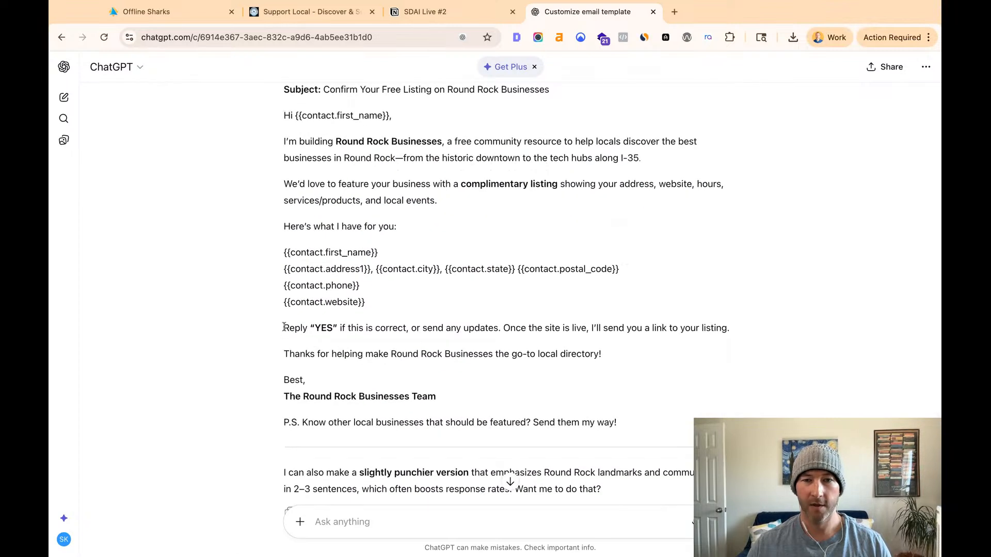
{"action": "left_click_drag", "start_coordinate": [284, 328], "coordinate": [384, 356]}
{"action": "left_click_drag", "start_coordinate": [283, 327], "coordinate": [602, 355]}
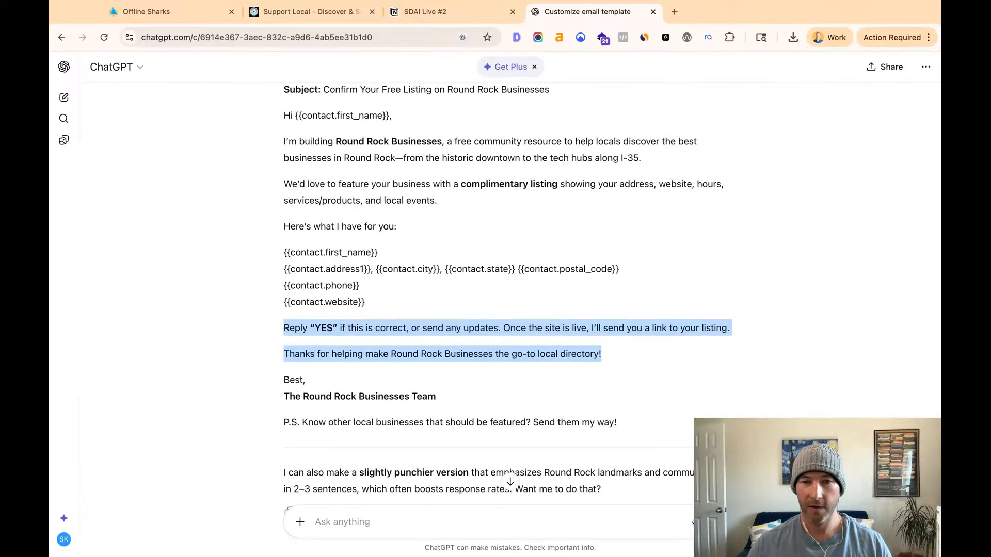
{"action": "left_click_drag", "start_coordinate": [602, 355], "coordinate": [617, 424]}
{"action": "key", "text": "cmd+c"}
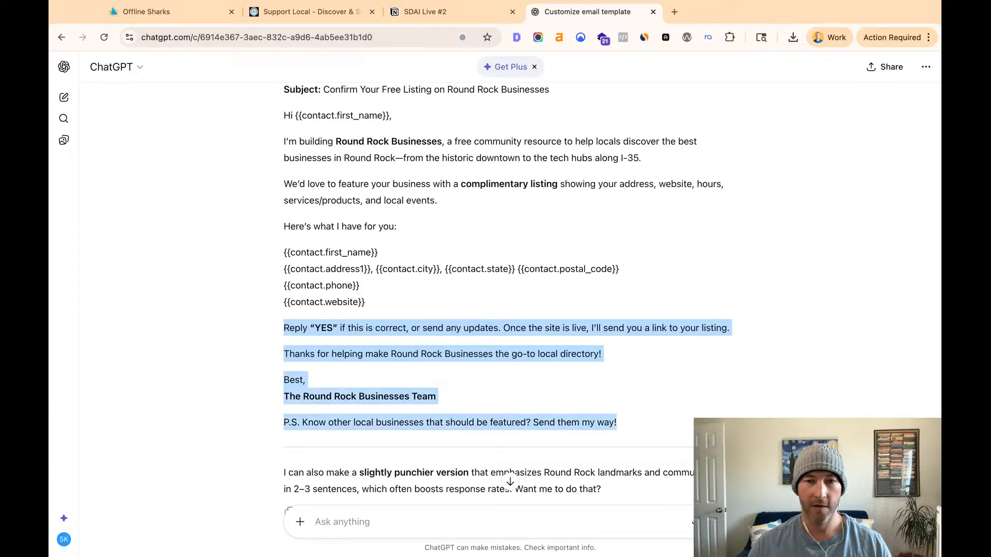
{"action": "left_click", "coordinate": [150, 12]}
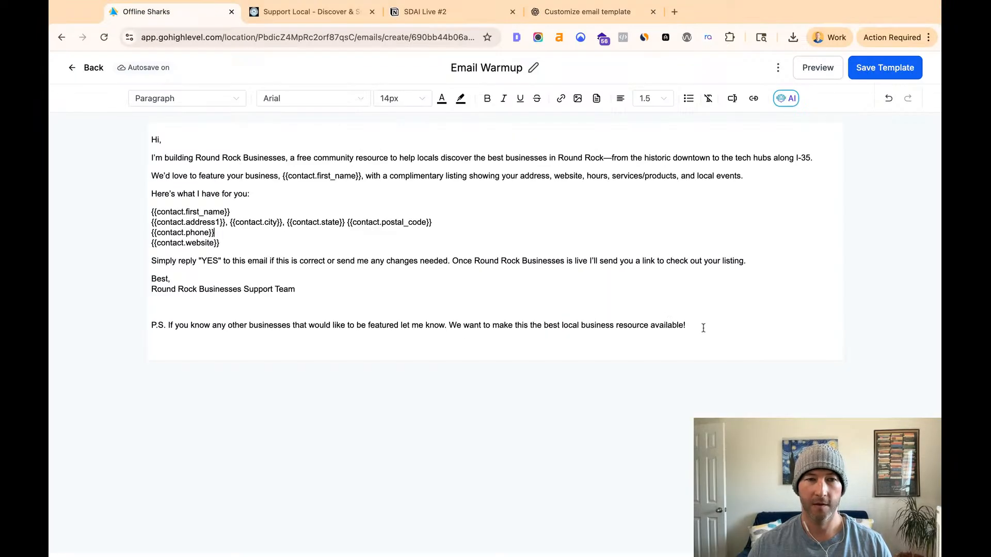
{"action": "left_click_drag", "start_coordinate": [706, 321], "coordinate": [151, 261]}
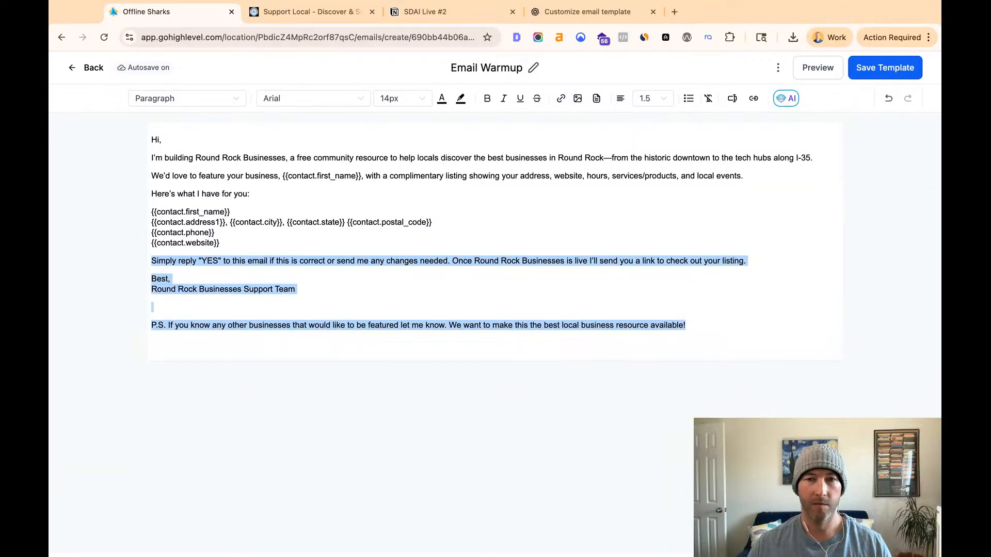
{"action": "key", "text": "cmd+v"}
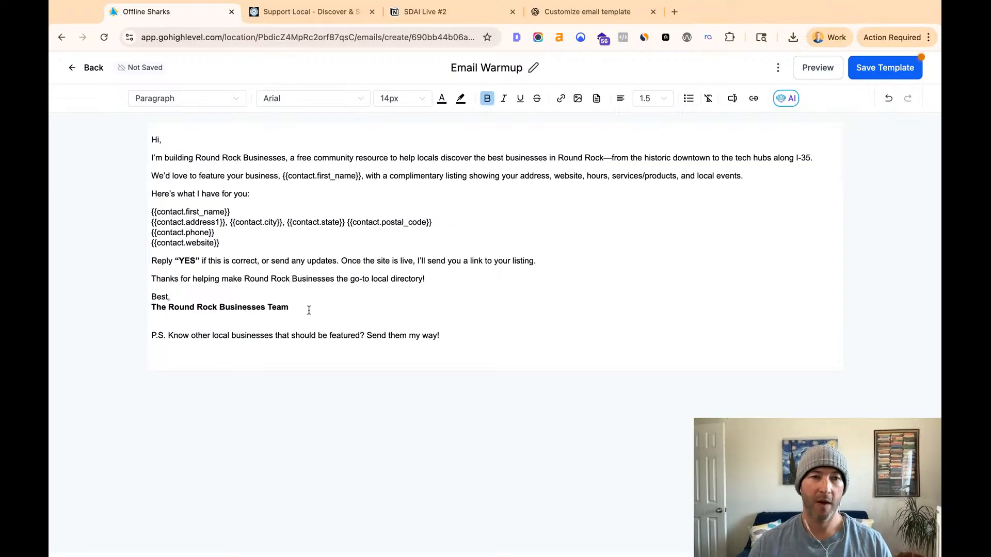
- Add a blank line above and below the block of contact merge fields in the email body
{"action": "left_click", "coordinate": [233, 261]}
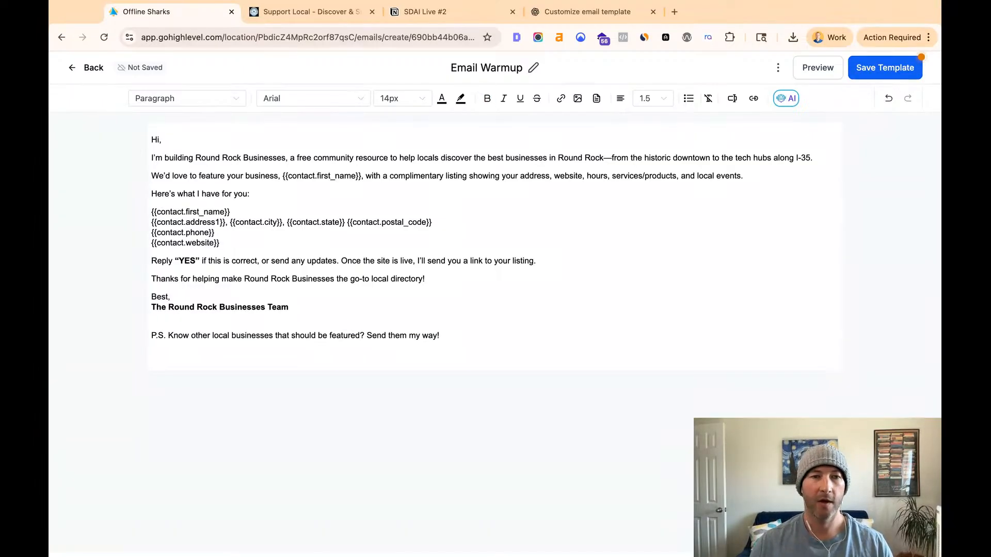
{"action": "left_click_drag", "start_coordinate": [231, 249], "coordinate": [77, 207]}
{"action": "left_click", "coordinate": [282, 279]}
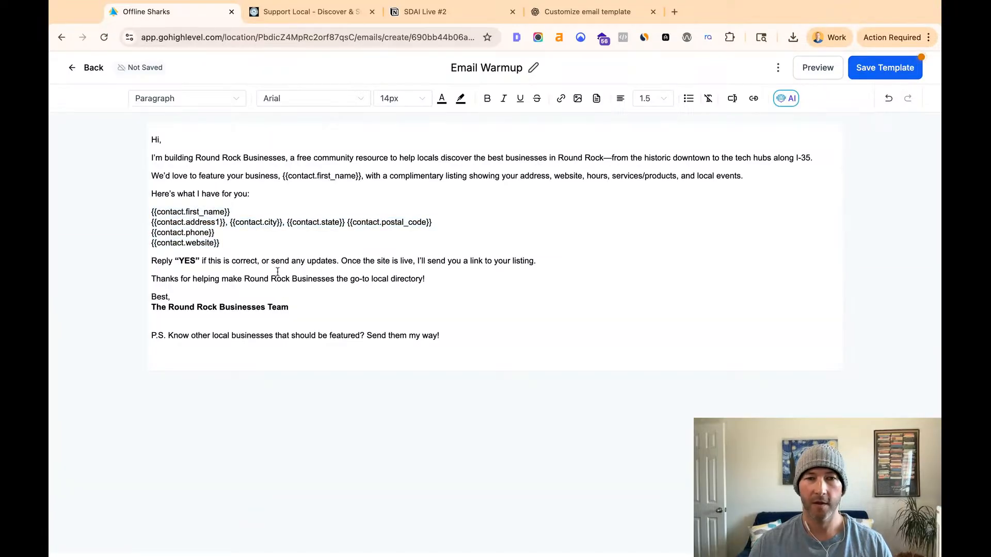
{"action": "key", "text": "Return"}
{"action": "key", "text": "Up"}
{"action": "key", "text": "Up"}
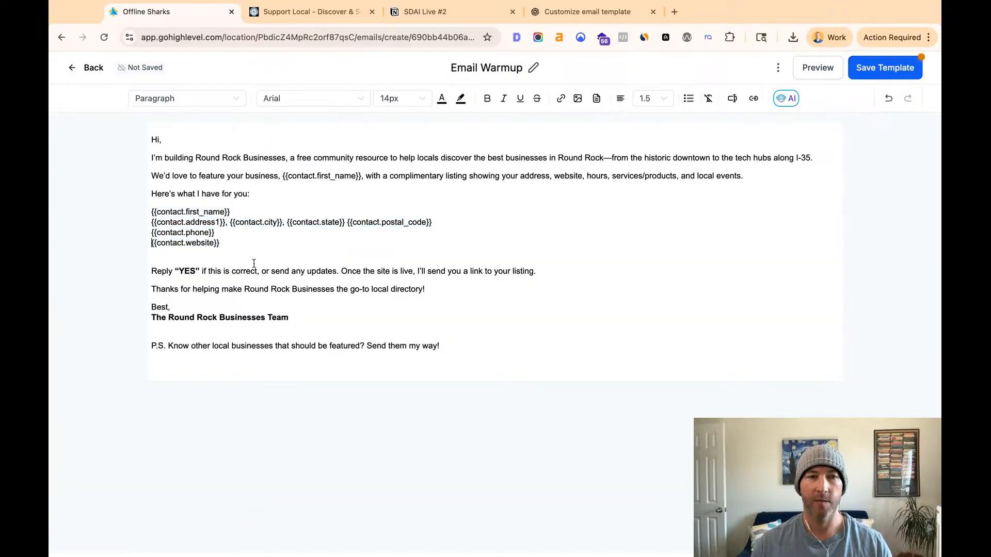
{"action": "key", "text": "Up"}
{"action": "key", "text": "Return"}
{"action": "left_click", "coordinate": [423, 336]}
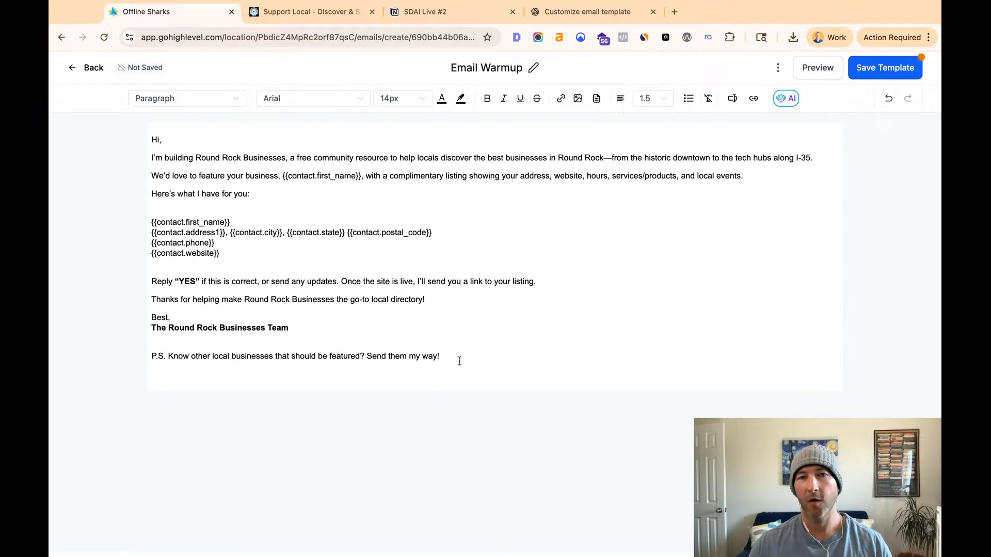
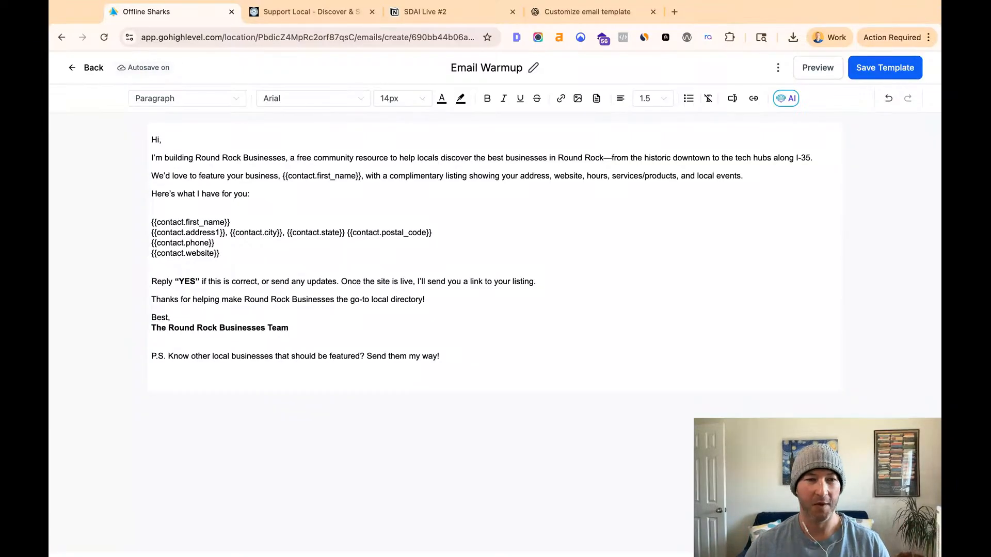
- Add an empty line below the P.S. at the end of the Email Warmup message
{"action": "left_click_drag", "start_coordinate": [441, 356], "coordinate": [151, 299]}
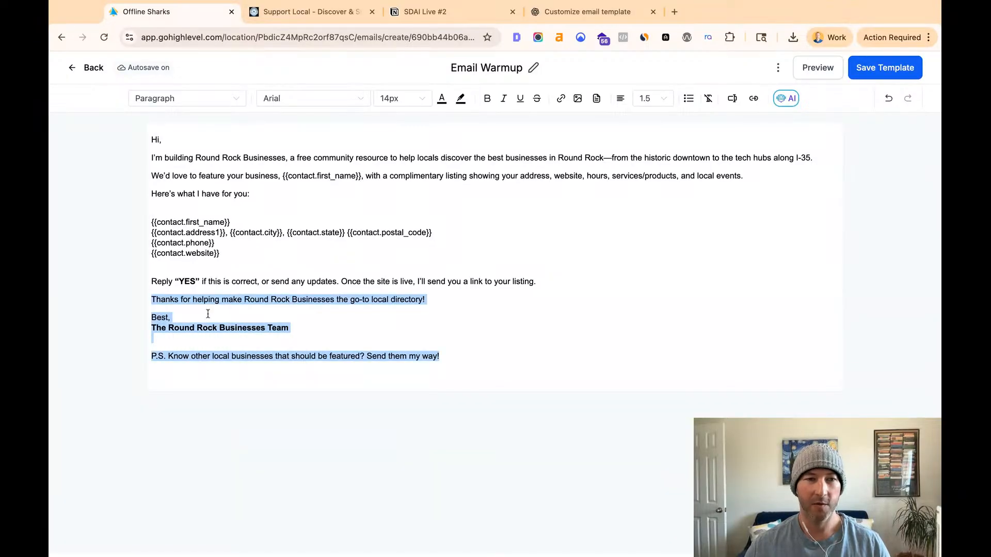
{"action": "left_click", "coordinate": [284, 328]}
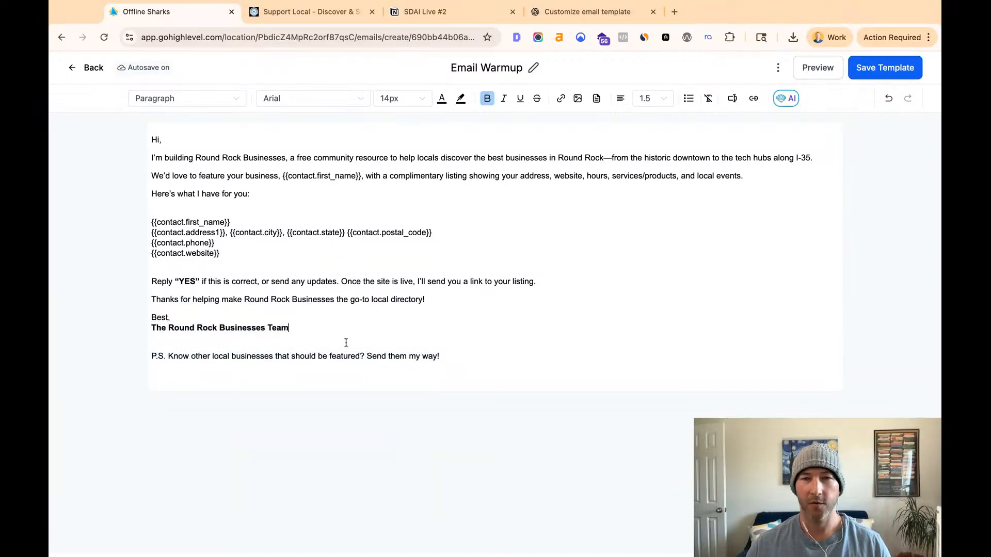
{"action": "left_click", "coordinate": [464, 356]}
{"action": "key", "text": "Return"}
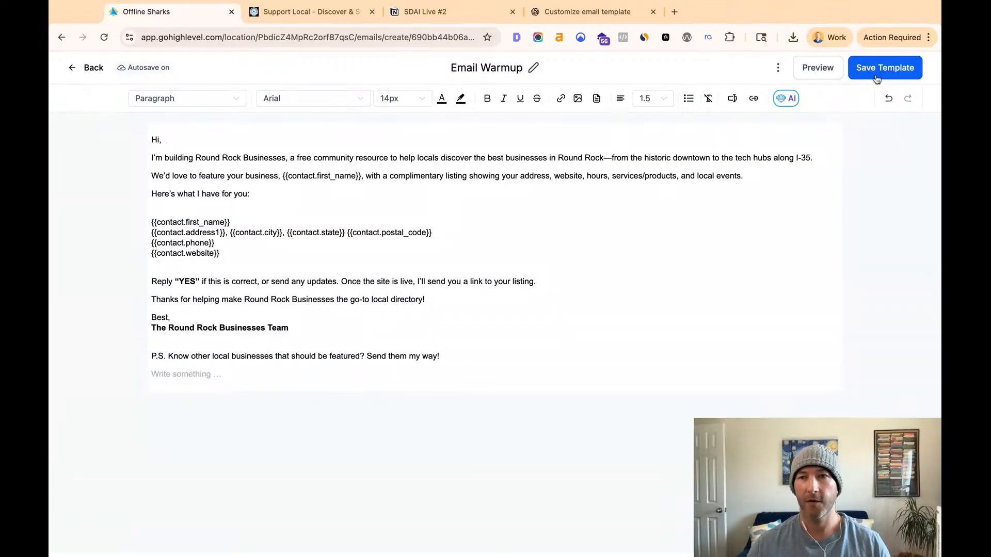
- Preview the Email Warmup template and check the opening text, the business name merge field and the website address
{"action": "left_click", "coordinate": [828, 73]}
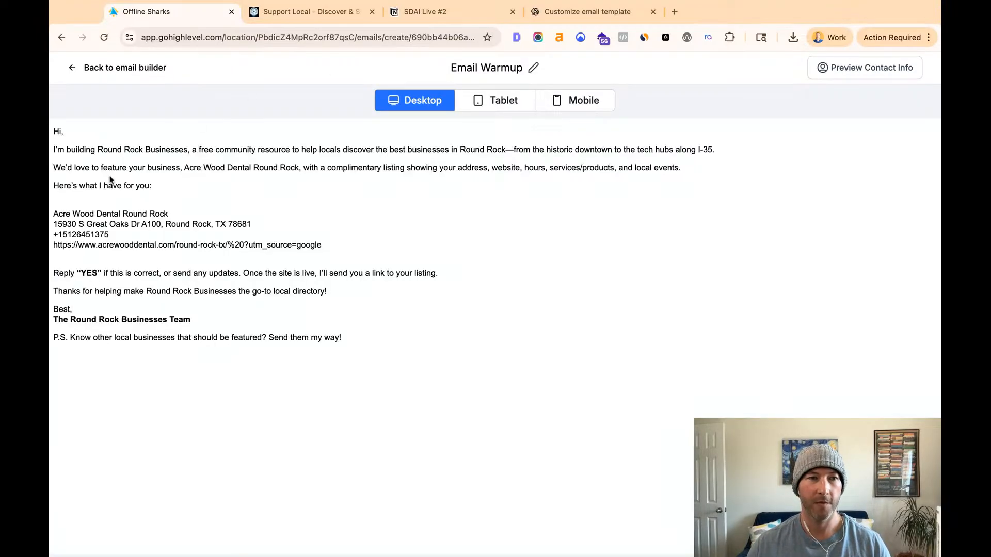
{"action": "left_click_drag", "start_coordinate": [73, 150], "coordinate": [682, 168]}
{"action": "key", "text": "shift+Down"}
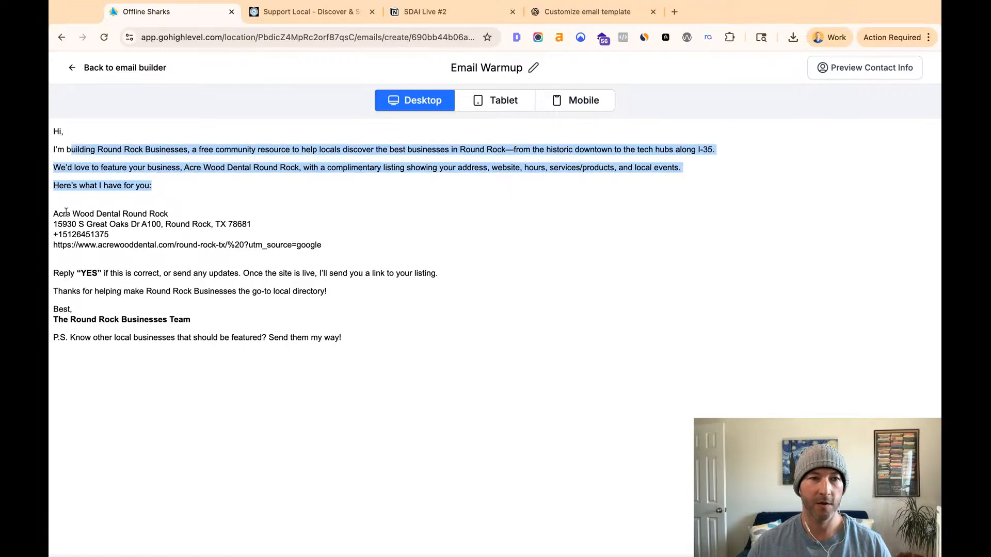
{"action": "left_click", "coordinate": [182, 166]}
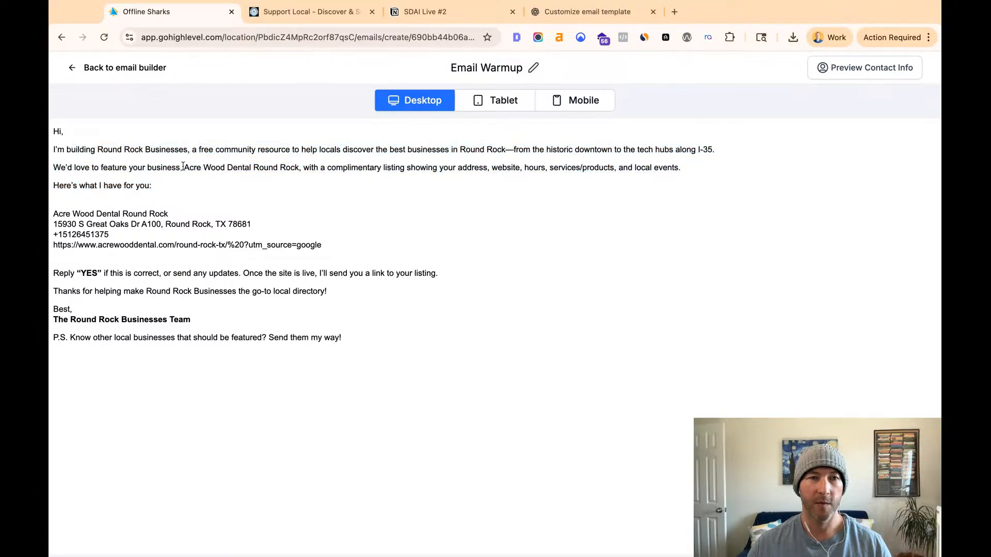
{"action": "key", "text": "alt+shift+Right"}
{"action": "key", "text": "alt+shift+Right"}
{"action": "key", "text": "alt+shift+Right"}
{"action": "key", "text": "alt+shift+Right"}
{"action": "key", "text": "alt+shift+Right"}
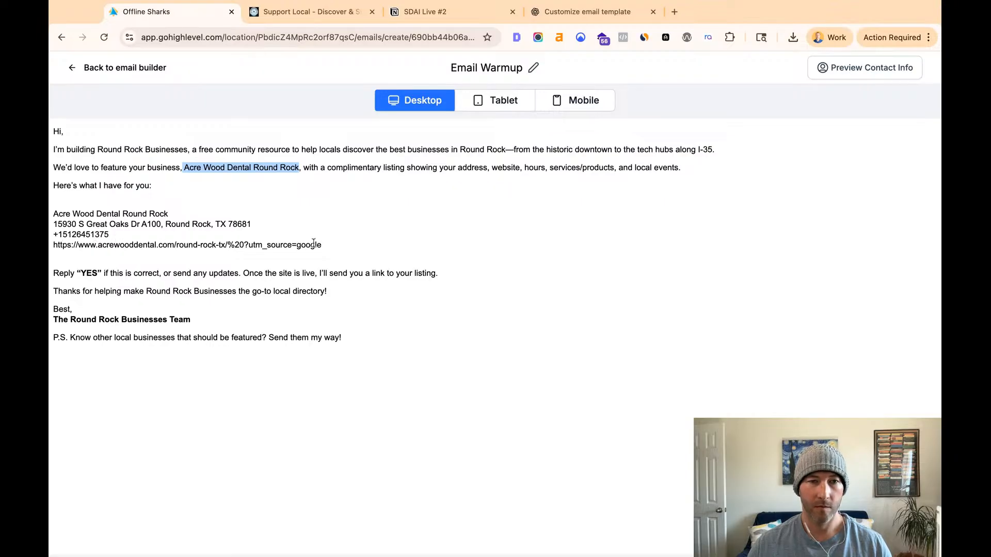
{"action": "left_click", "coordinate": [245, 245]}
{"action": "key", "text": "shift+End"}
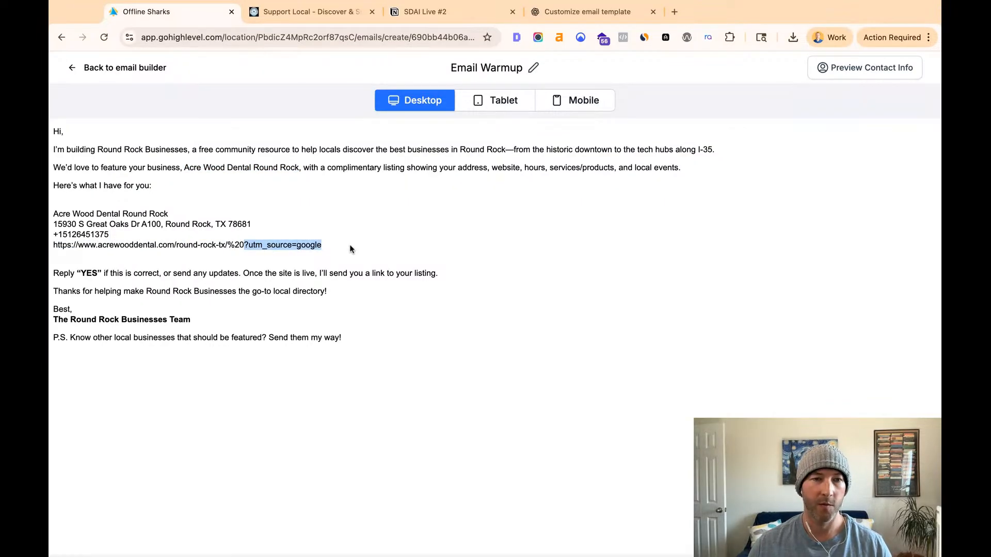
{"action": "left_click_drag", "start_coordinate": [333, 246], "coordinate": [228, 246]}
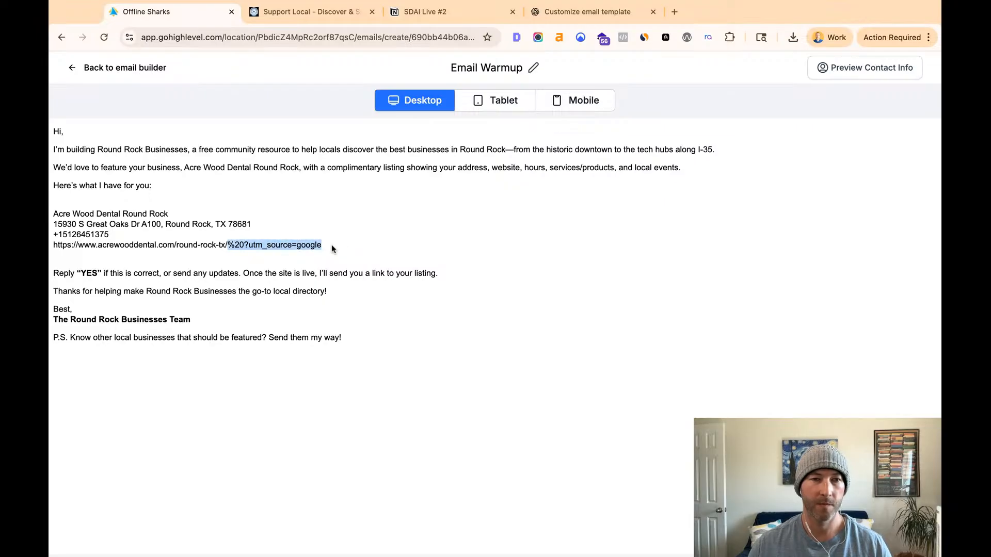
{"action": "left_click", "coordinate": [160, 248]}
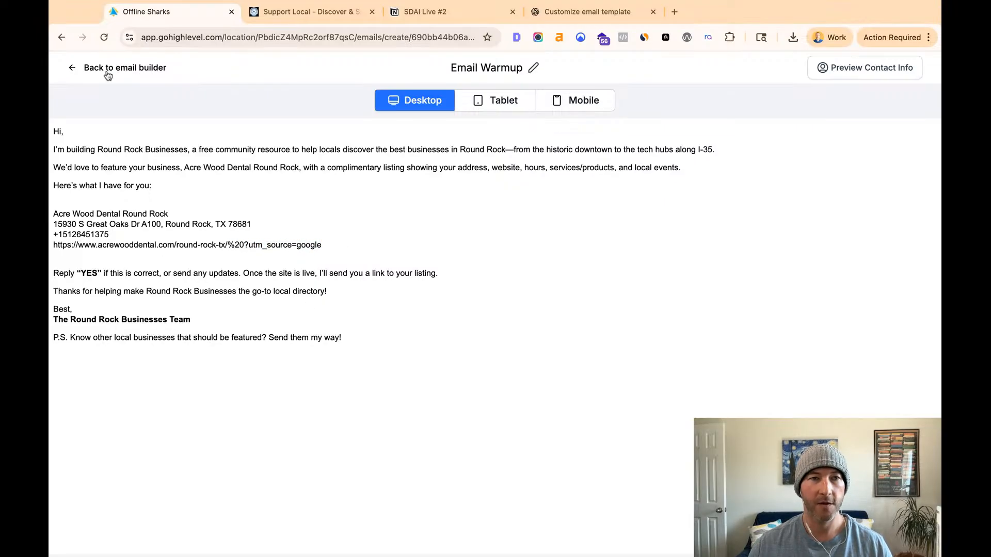
- Return to the email builder, save the Email Warmup template and leave for the template list
{"action": "left_click", "coordinate": [79, 72]}
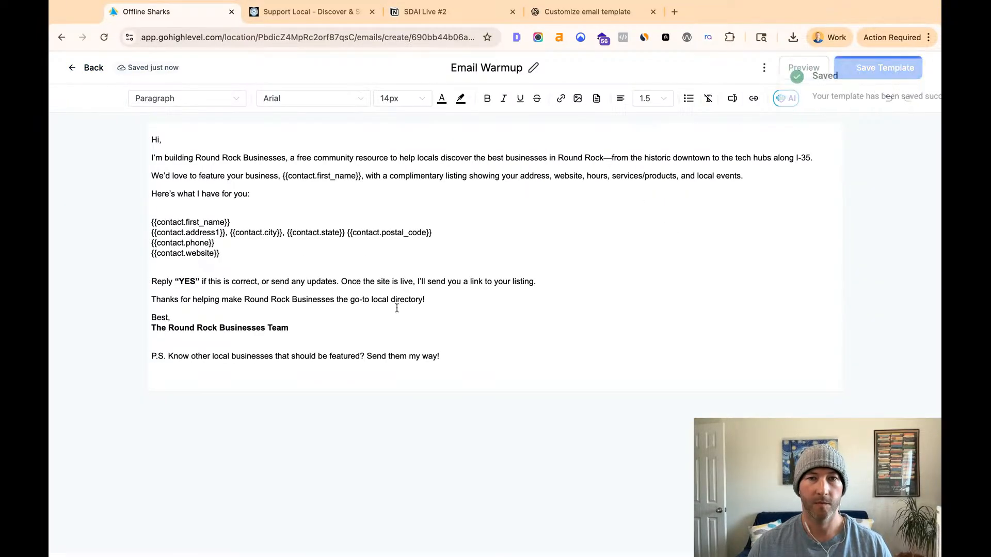
{"action": "left_click", "coordinate": [461, 385]}
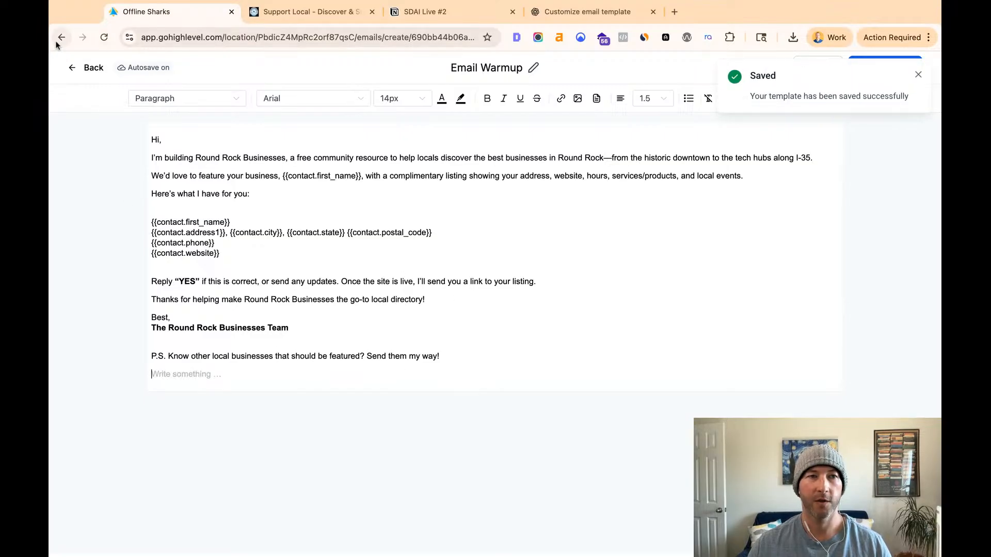
{"action": "left_click", "coordinate": [89, 68]}
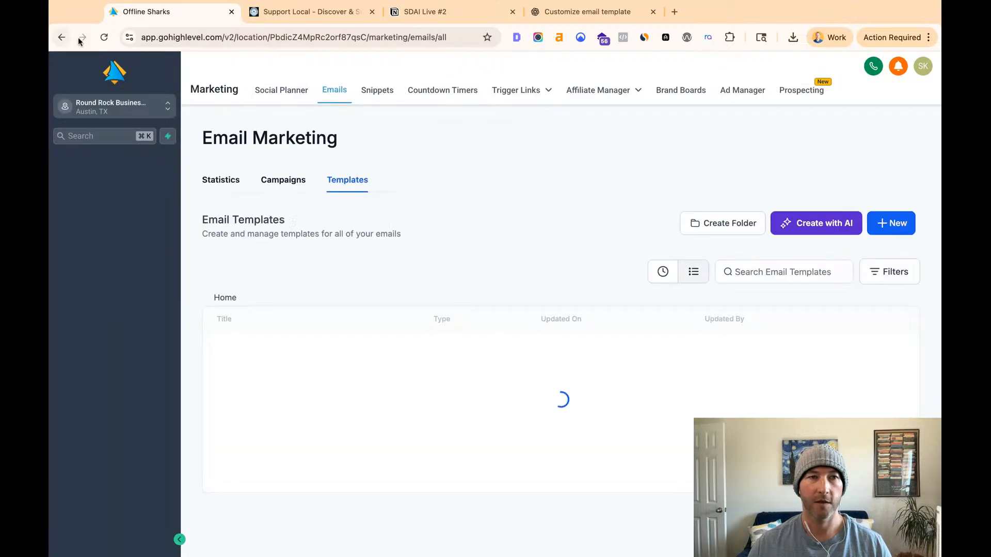
- Switch to ChatGPT's earlier "Email customization request" conversation and copy the Cedar Web Agency footer paragraph with the dash above it
{"action": "left_click", "coordinate": [588, 12]}
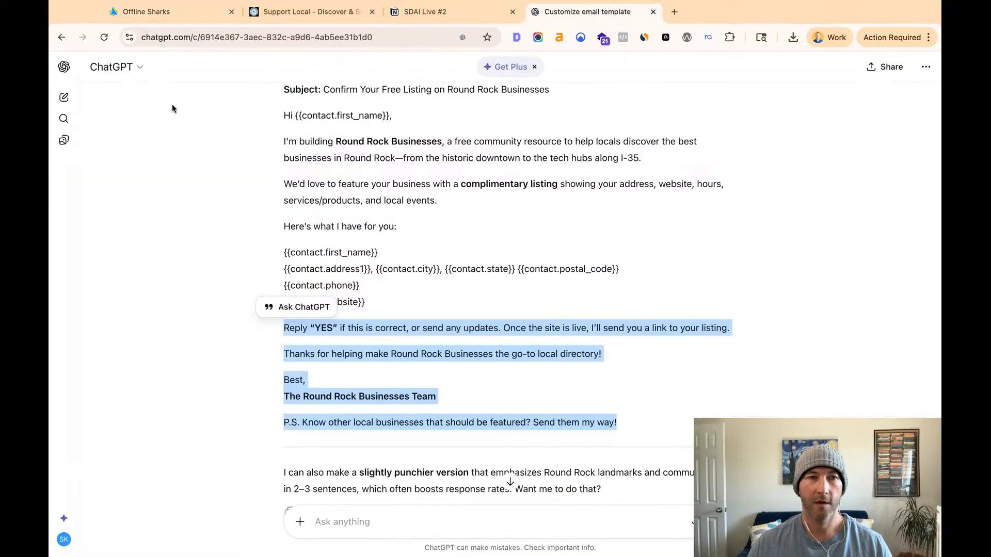
{"action": "left_click", "coordinate": [62, 37]}
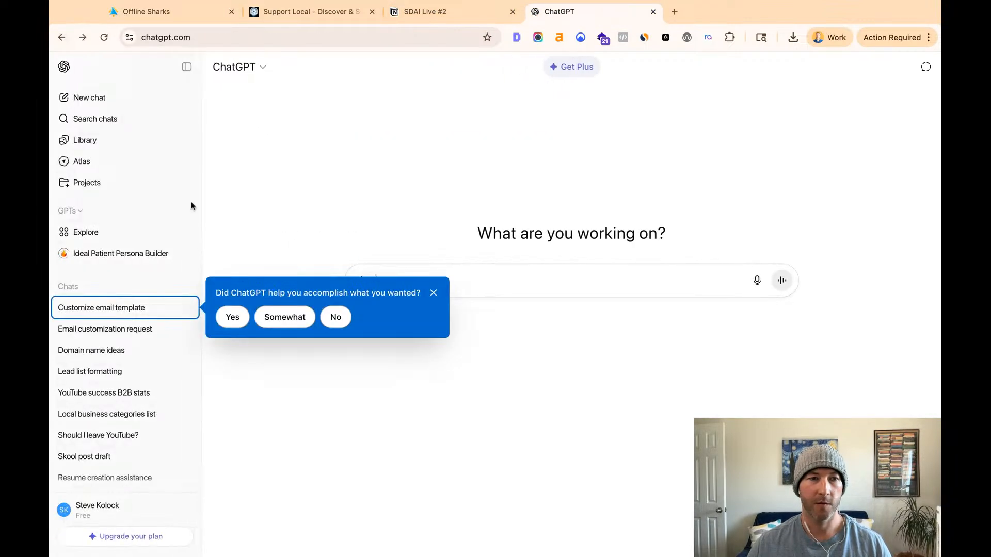
{"action": "left_click", "coordinate": [61, 37]}
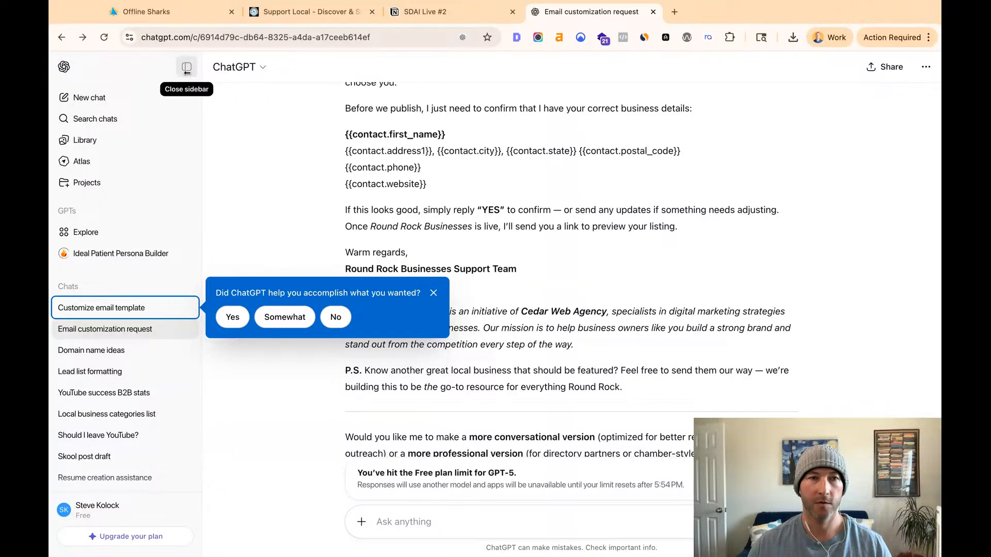
{"action": "left_click", "coordinate": [336, 317]}
{"action": "left_click", "coordinate": [186, 67]}
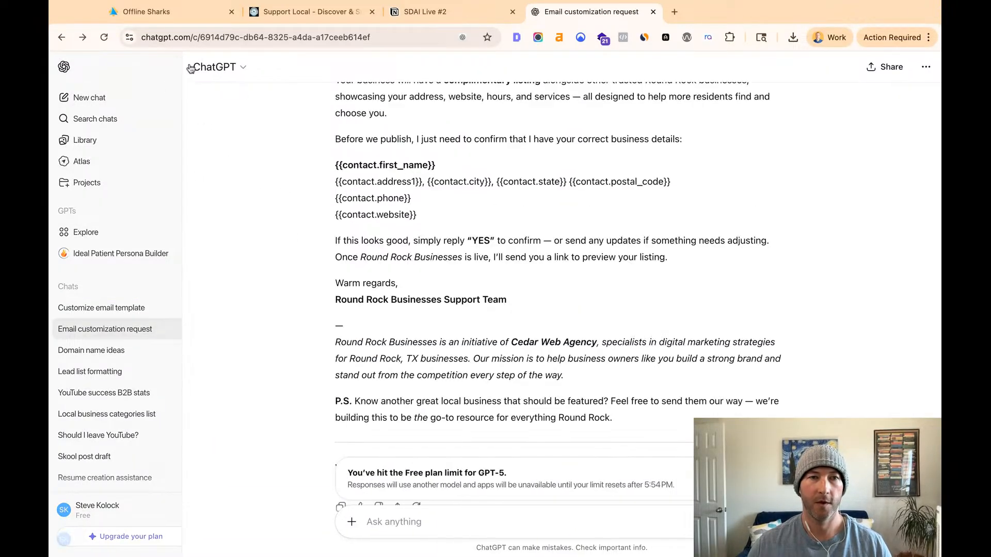
{"action": "mouse_move", "coordinate": [519, 377]}
{"action": "left_mouse_down"}
{"action": "mouse_move", "coordinate": [284, 343]}
{"action": "mouse_move", "coordinate": [284, 326]}
{"action": "left_mouse_up"}
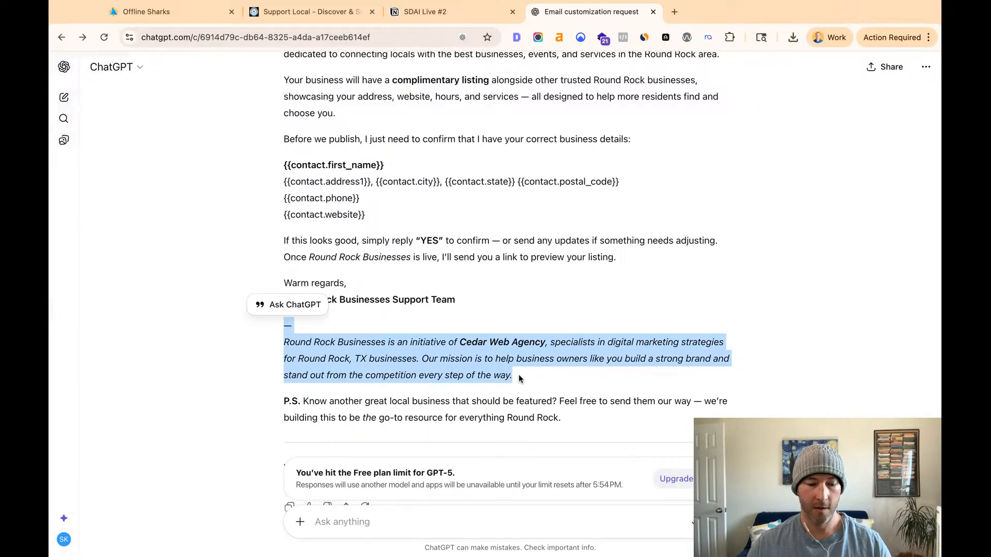
- Switch back to HighLevel's email marketing templates and reopen the Email Warmup template
{"action": "left_click", "coordinate": [170, 11]}
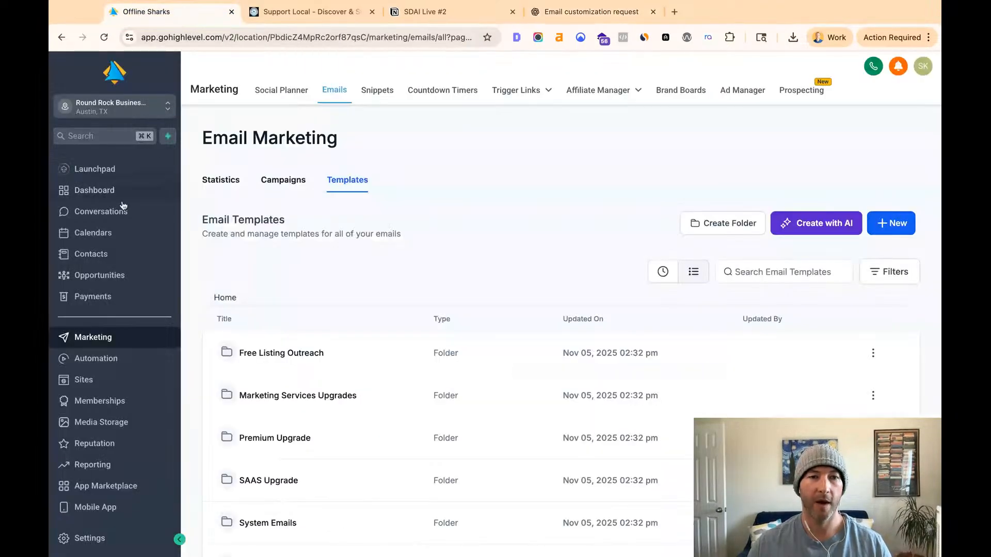
{"action": "left_click", "coordinate": [63, 38]}
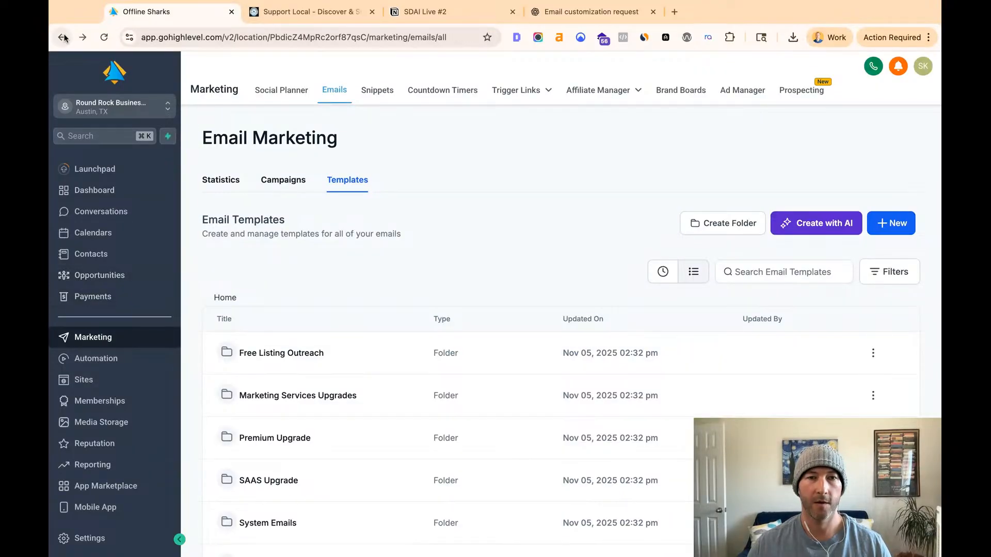
{"action": "left_click", "coordinate": [83, 38]}
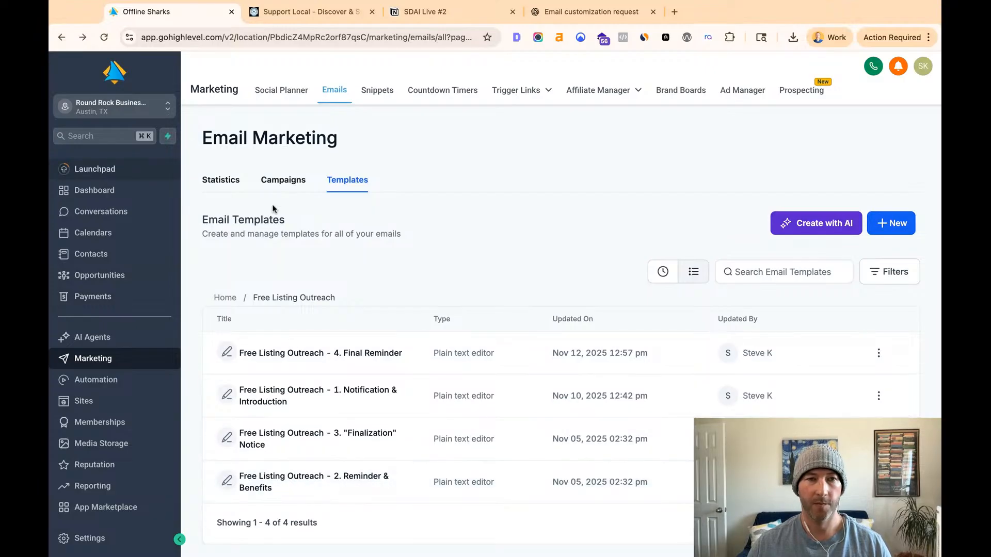
{"action": "left_click", "coordinate": [344, 92]}
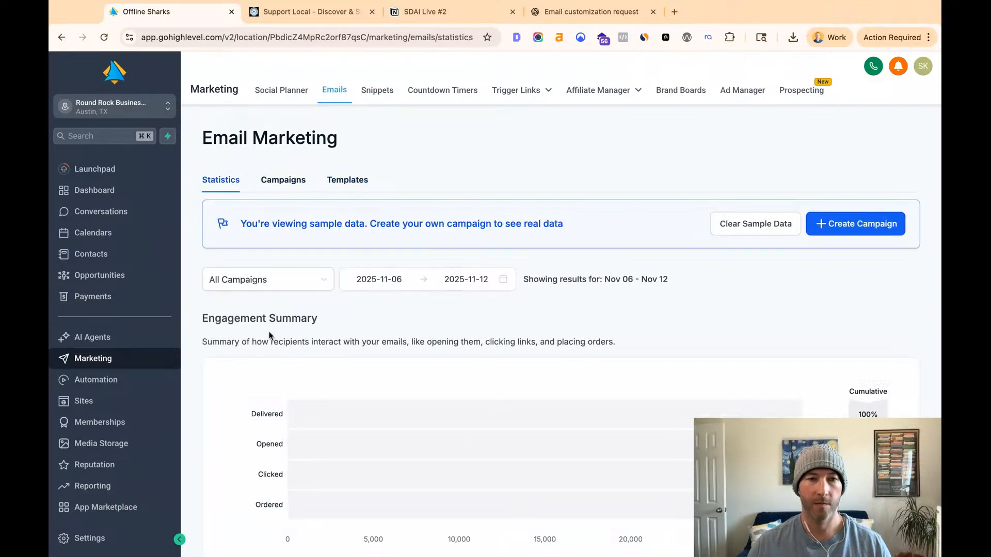
{"action": "scroll", "coordinate": [264, 398], "scroll_direction": "down", "scroll_amount": 1}
{"action": "left_click", "coordinate": [346, 162]}
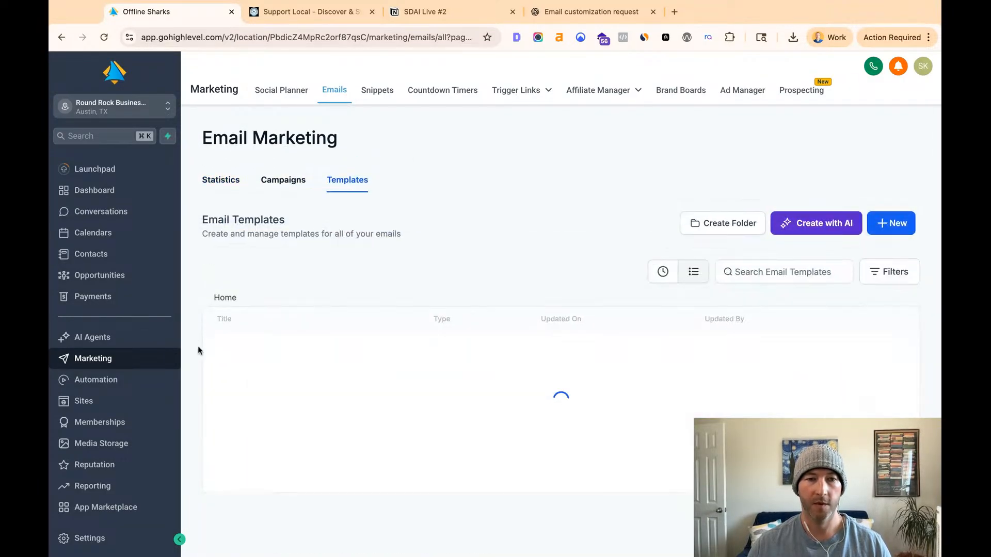
{"action": "left_click", "coordinate": [274, 474]}
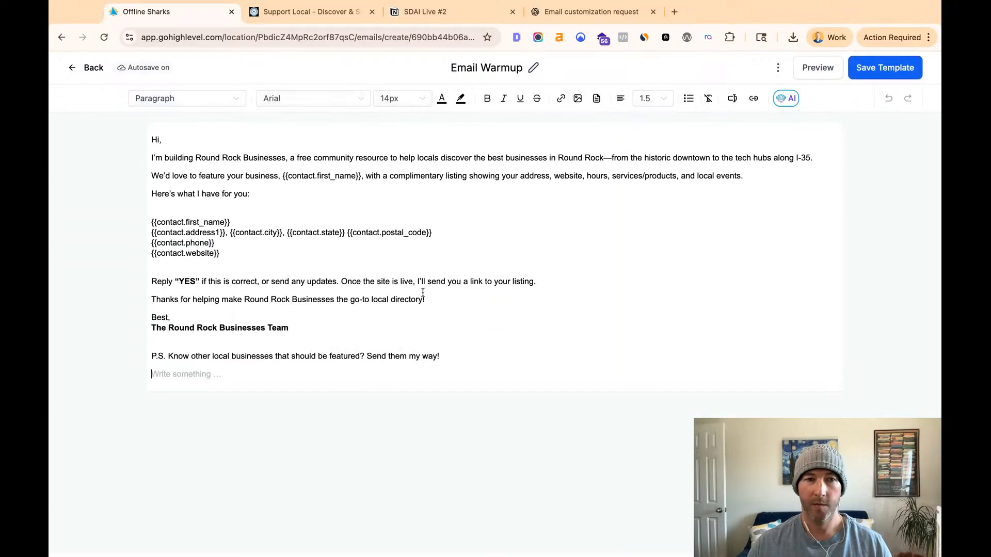
- Paste the Cedar Web Agency footer paragraph below the P.S., leaving a blank line between them
{"action": "left_click", "coordinate": [239, 372]}
{"action": "key", "text": "Return"}
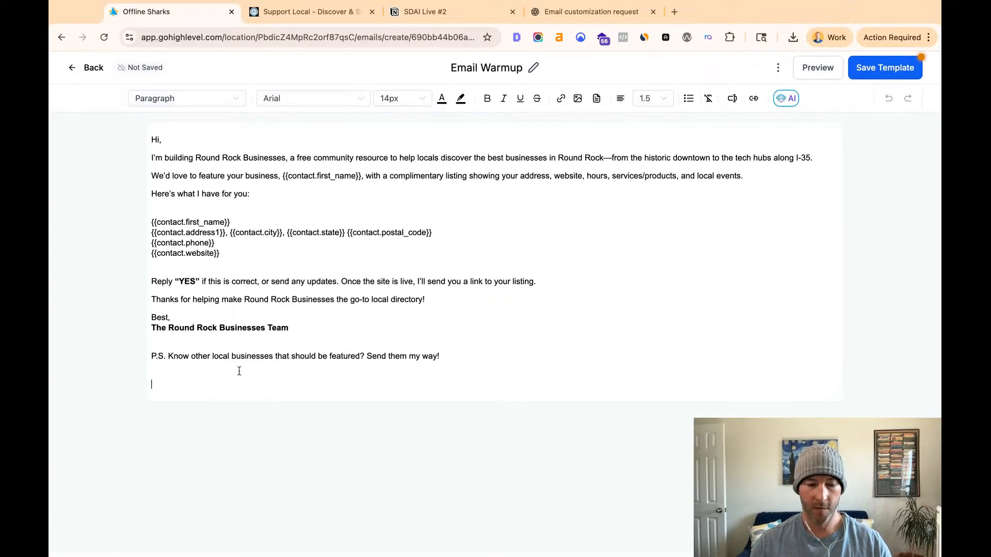
{"action": "type", "text": "— Round Rock Businesses is an initiative of Cedar Web Agency, specialists in digital marketing strategies for Round Rock, TX businesses. Our mission is to help business owners like you build a strong brand and stand out from the competition every step of the way."}
- Center the Cedar Web Agency footer and add a blank line between the dash and its text
{"action": "left_click_drag", "start_coordinate": [437, 405], "coordinate": [151, 385]}
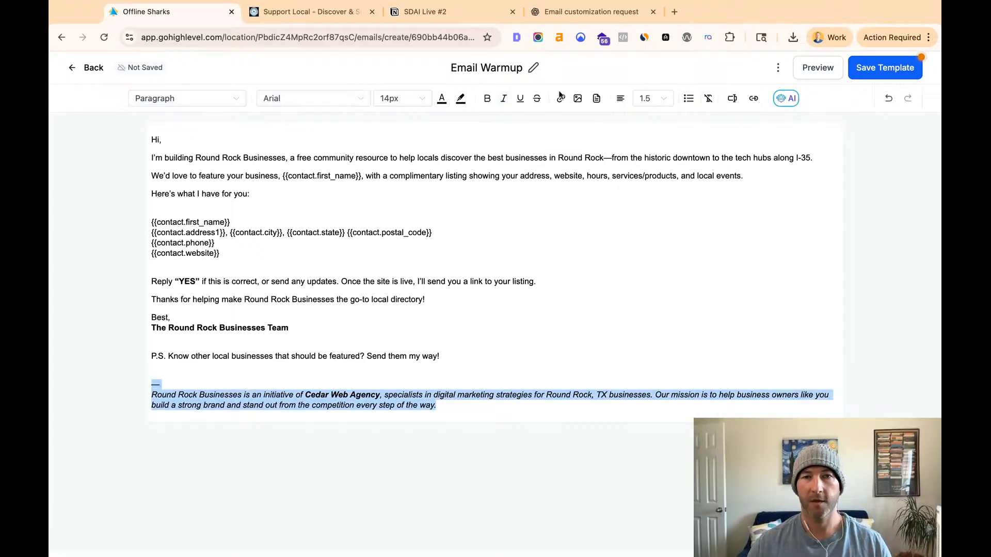
{"action": "left_click", "coordinate": [621, 99]}
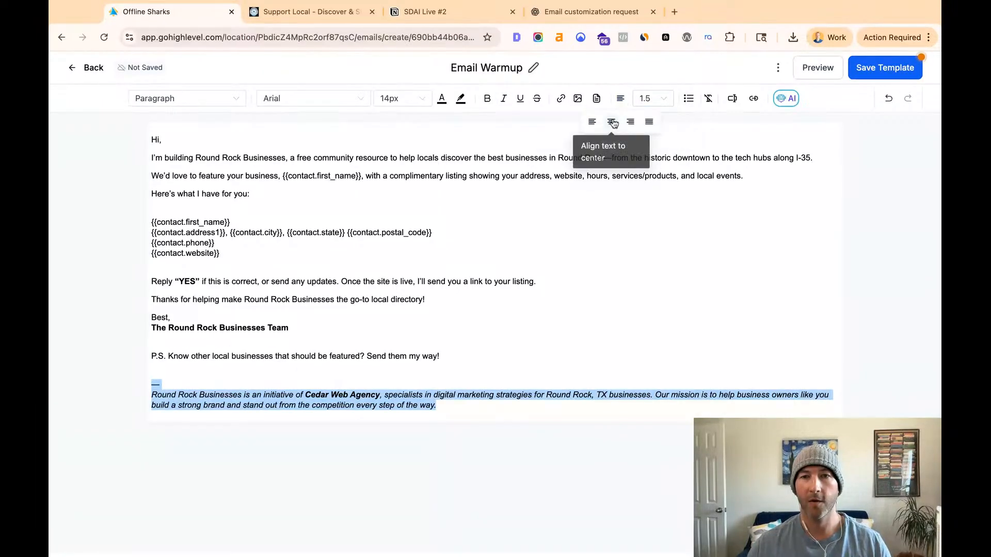
{"action": "left_click", "coordinate": [611, 122]}
{"action": "left_click", "coordinate": [493, 375]}
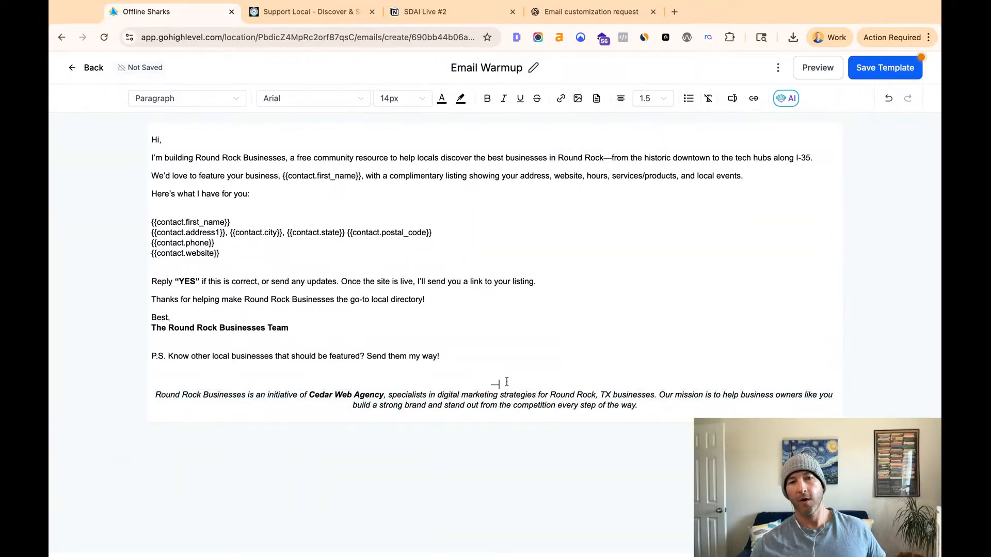
{"action": "key", "text": "Return"}
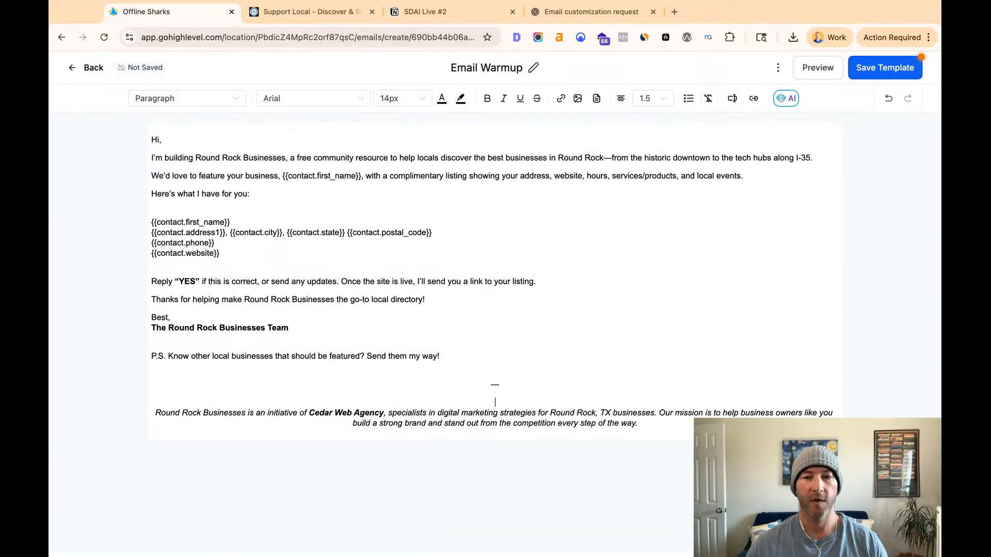
- Review the email's wording and its Cedar Web Agency footer, and save the Email Warmup template
{"action": "left_click_drag", "start_coordinate": [647, 424], "coordinate": [71, 397]}
{"action": "key", "text": "super+plus"}
{"action": "key", "text": "super+plus"}
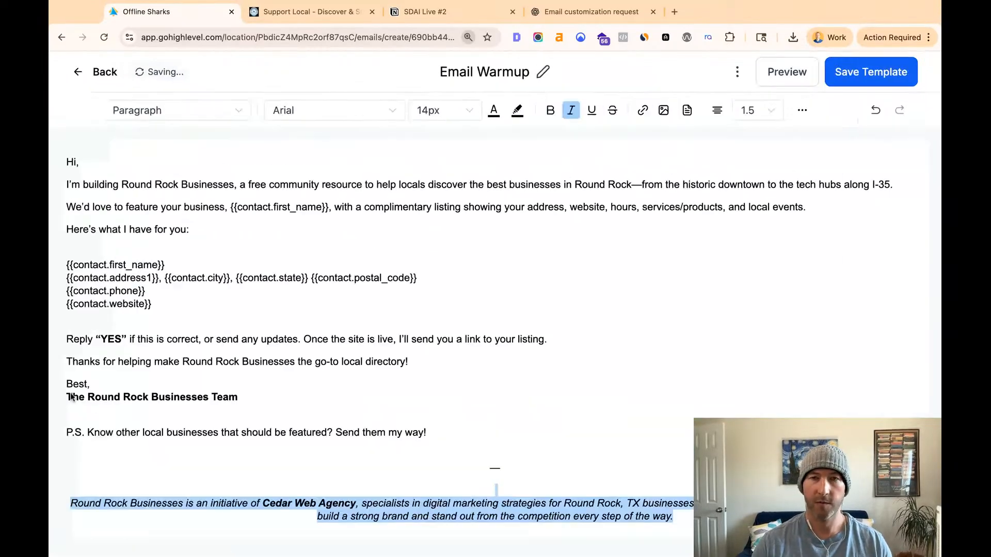
{"action": "key", "text": "super+minus"}
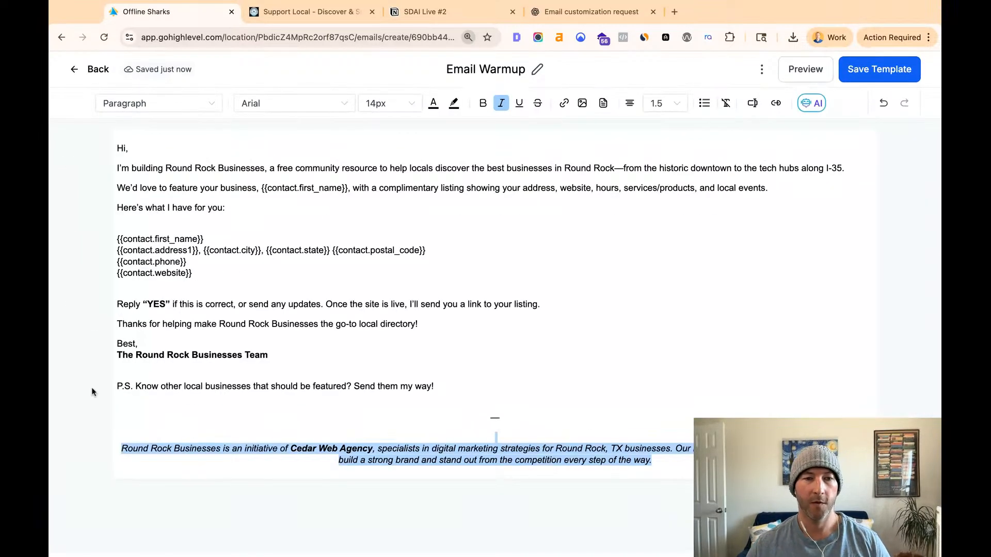
{"action": "left_click", "coordinate": [417, 329]}
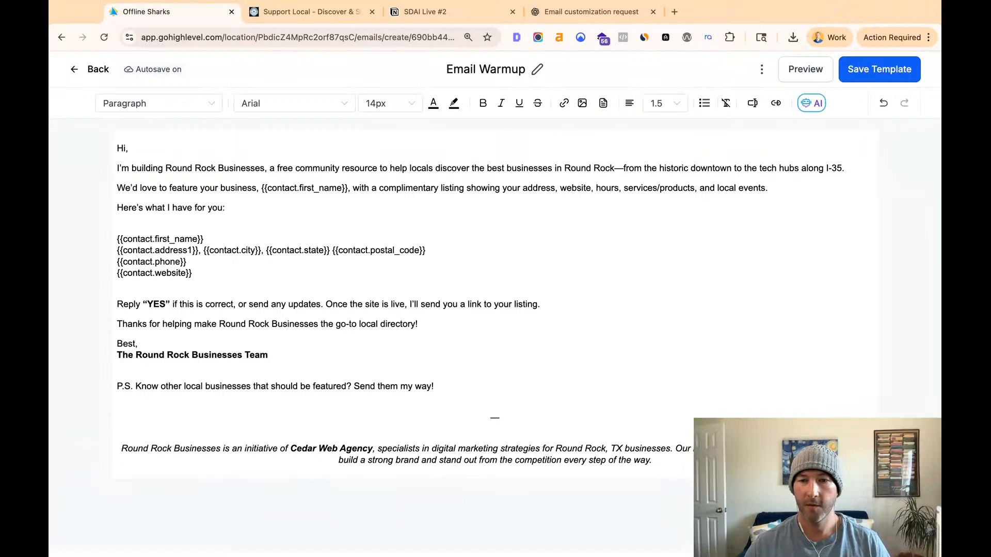
{"action": "left_click", "coordinate": [676, 447], "text": "shift"}
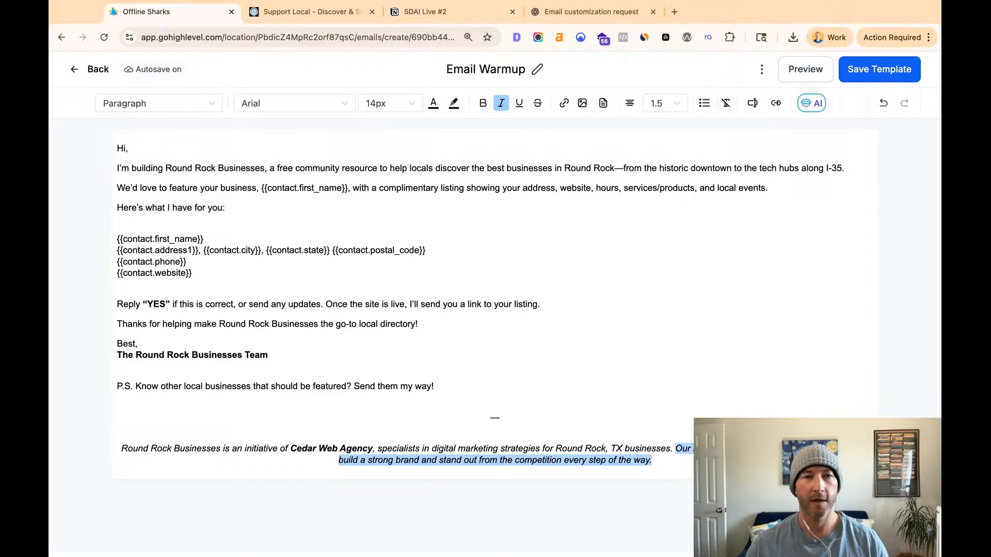
{"action": "left_click", "coordinate": [497, 417]}
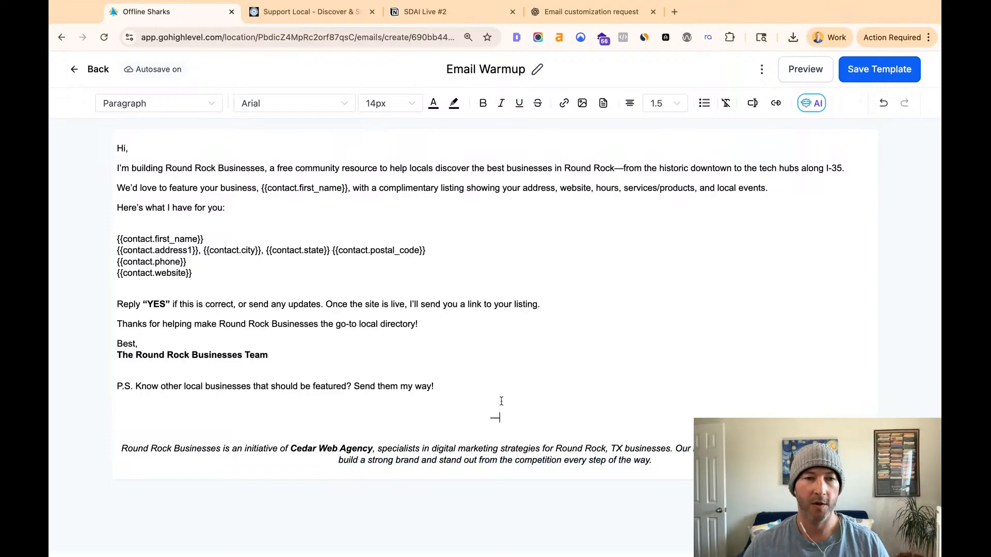
{"action": "left_click_drag", "start_coordinate": [651, 460], "coordinate": [277, 407]}
{"action": "left_click", "coordinate": [497, 343]}
{"action": "left_click", "coordinate": [851, 71]}
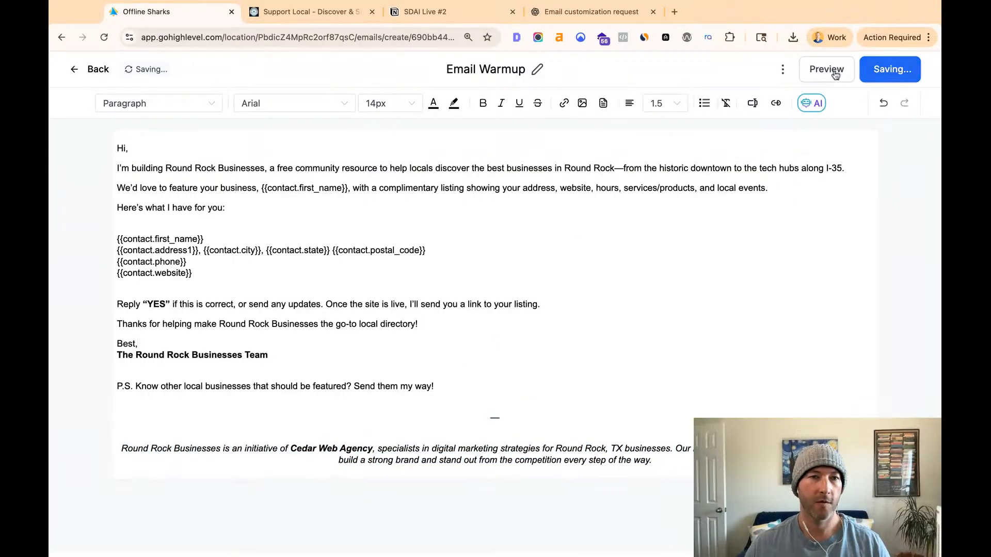
- Set the entire Email Warmup text to the Helvetica font and save the template
{"action": "left_click", "coordinate": [299, 212]}
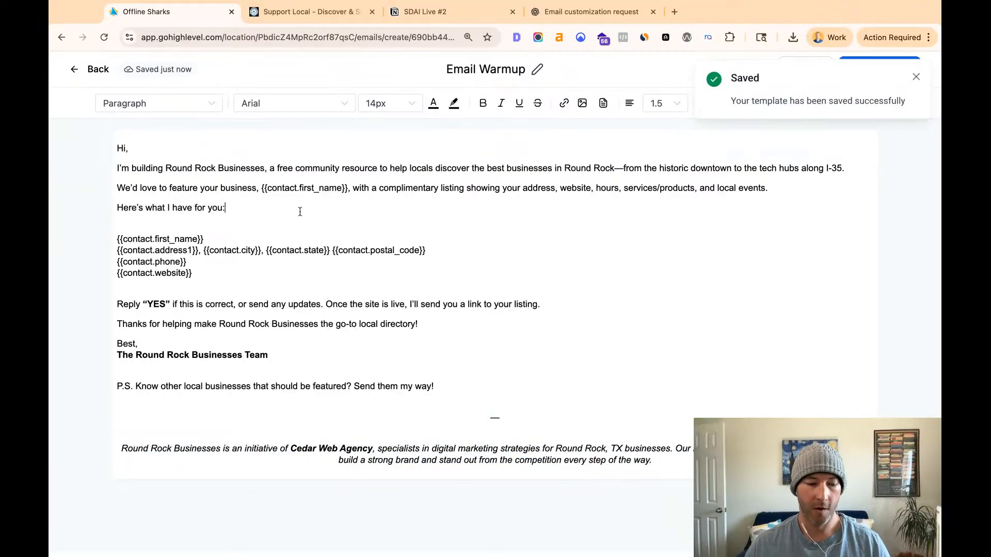
{"action": "key", "text": "super+a"}
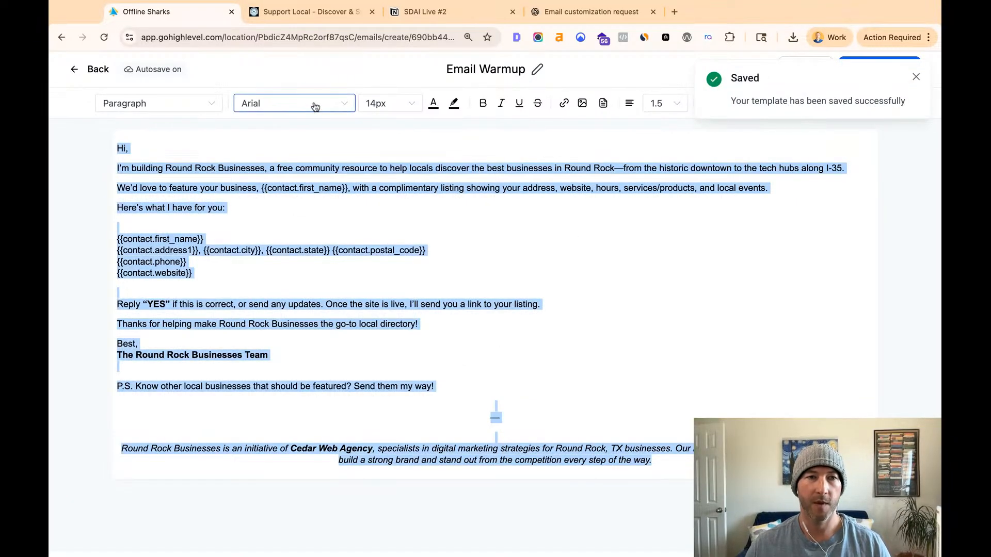
{"action": "left_click", "coordinate": [315, 106]}
{"action": "scroll", "coordinate": [266, 243], "scroll_direction": "down", "scroll_amount": 1}
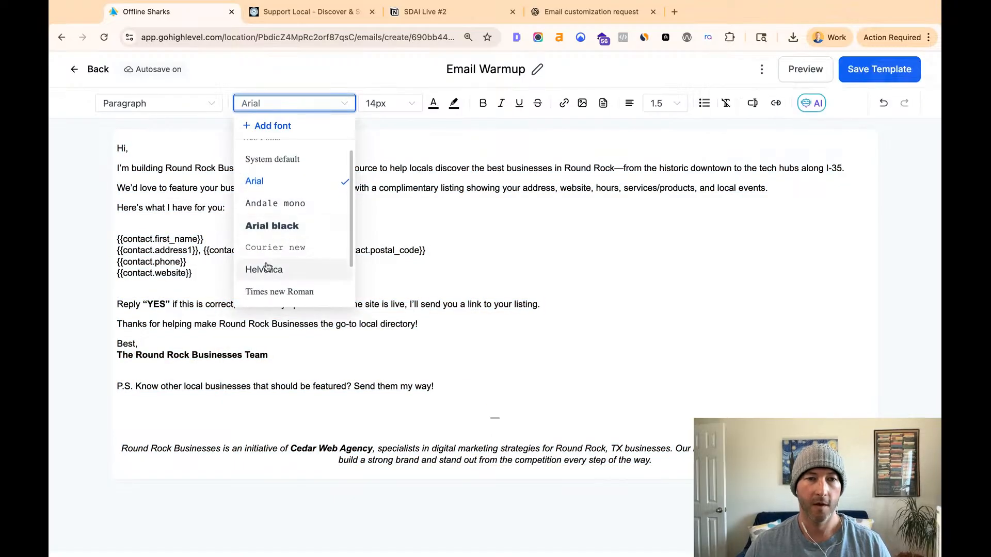
{"action": "left_click", "coordinate": [267, 268]}
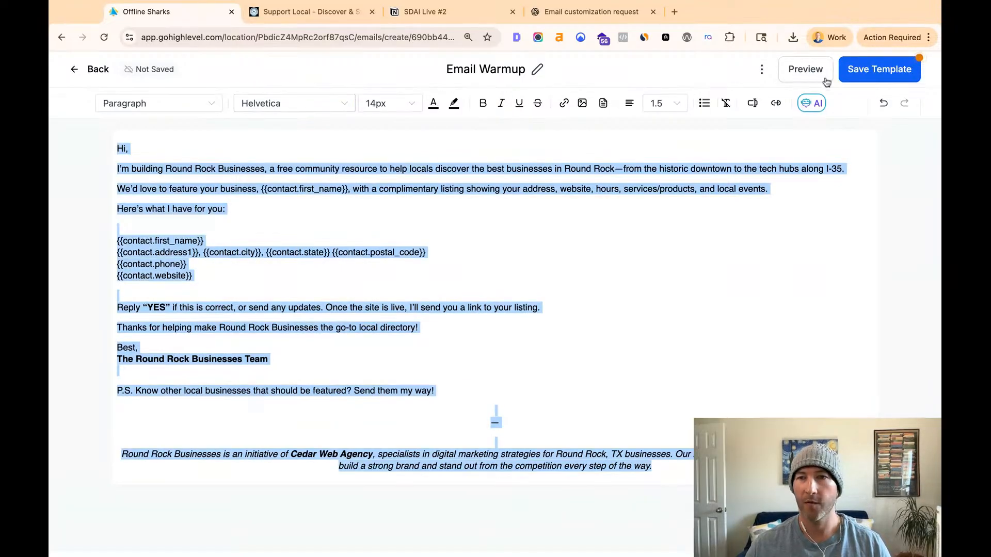
{"action": "left_click", "coordinate": [873, 72]}
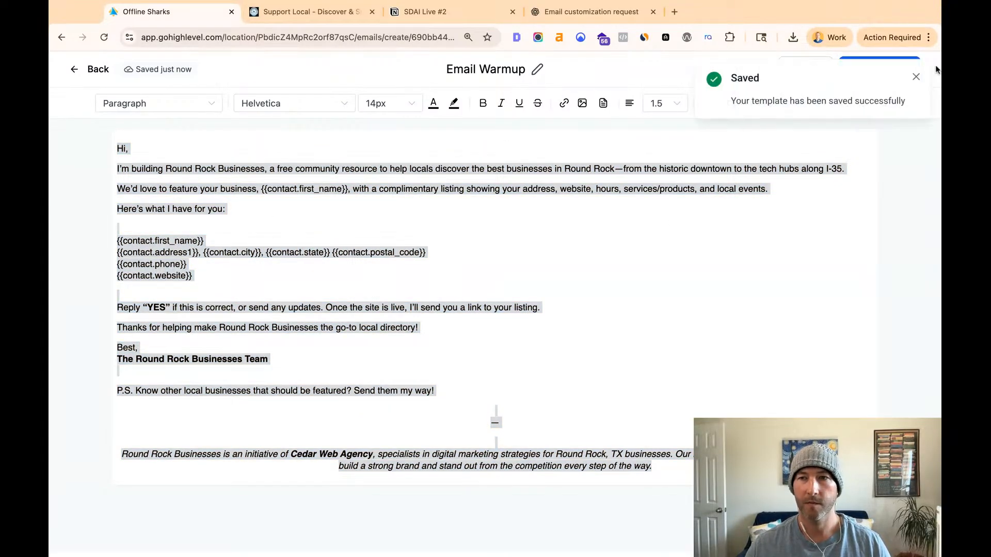
- Preview the Email Warmup template with sample contact data, and return to the email builder
{"action": "left_click", "coordinate": [916, 76]}
{"action": "left_click", "coordinate": [805, 69]}
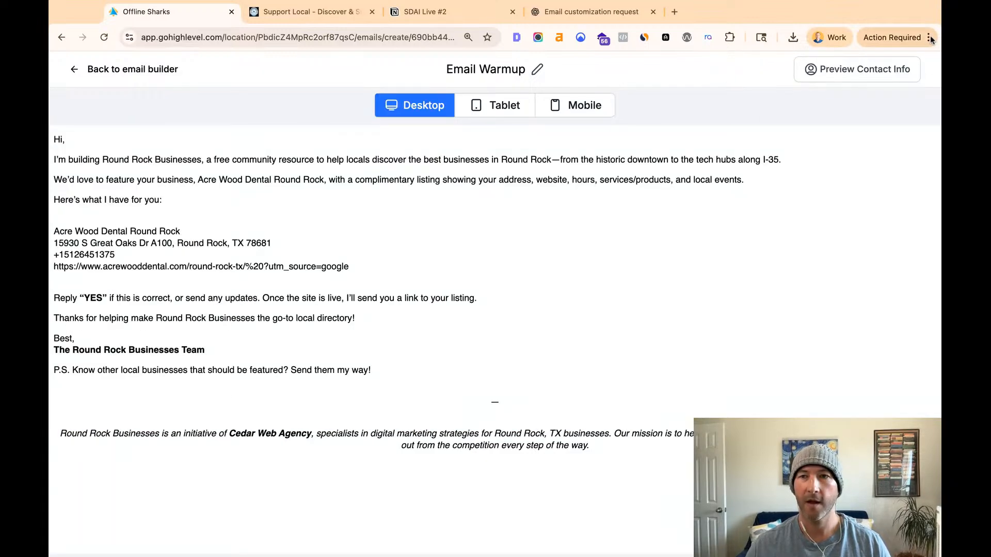
{"action": "left_click", "coordinate": [78, 69]}
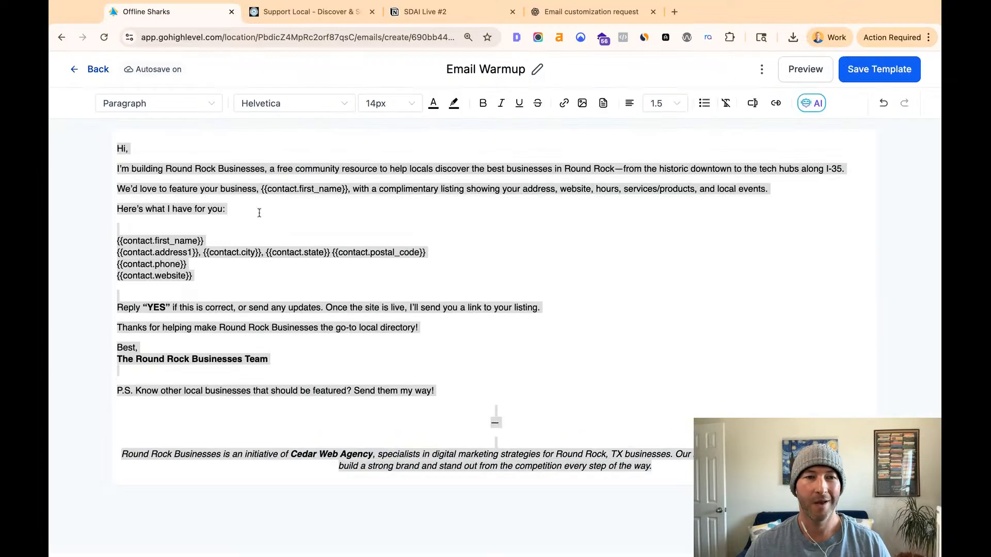
- Add the sender's first name and "from" before "The Round Rock Businesses Team", keeping the sign-off on one line below "Best,"
{"action": "left_click", "coordinate": [247, 350]}
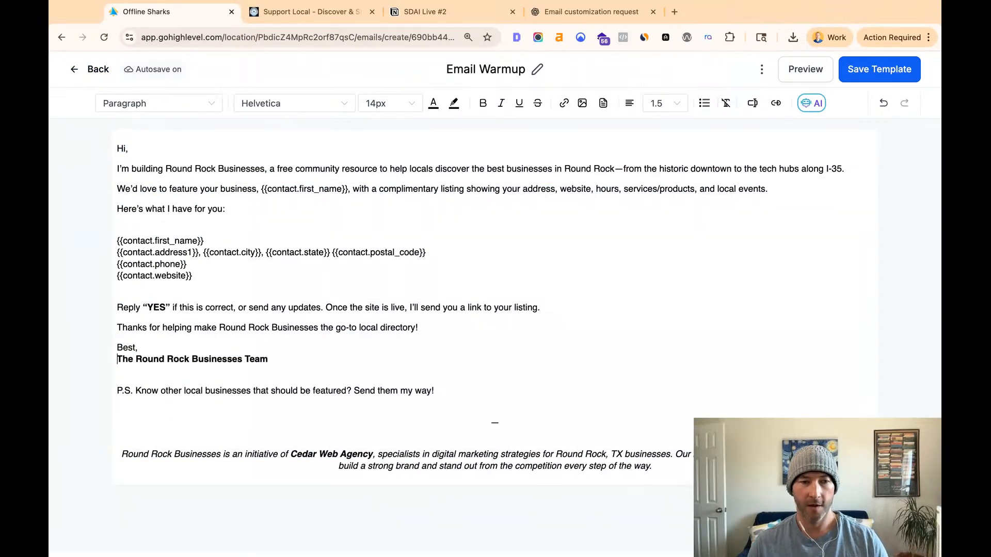
{"action": "key", "text": "Return"}
{"action": "type", "text": "Steve from"}
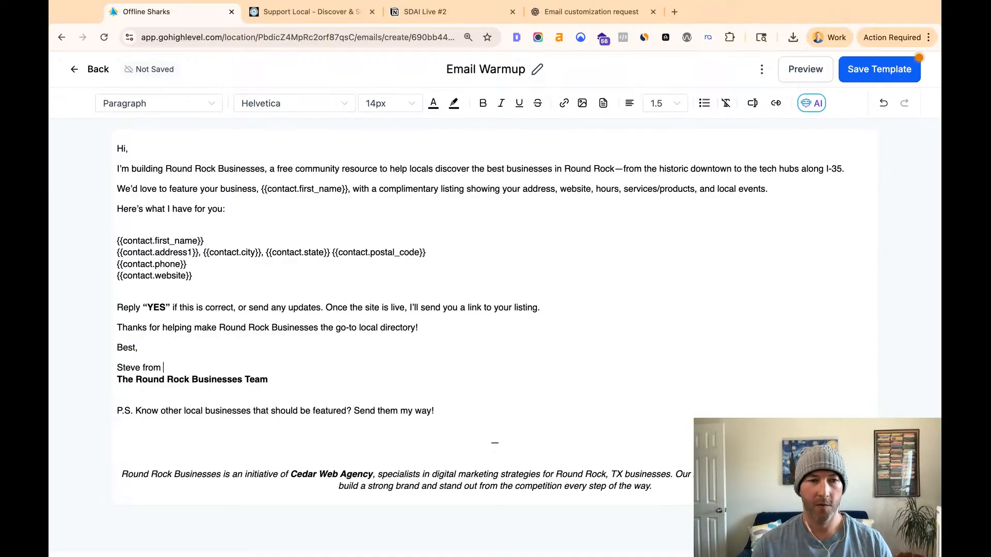
{"action": "key", "text": "super+shift+Left"}
{"action": "key", "text": "super+c"}
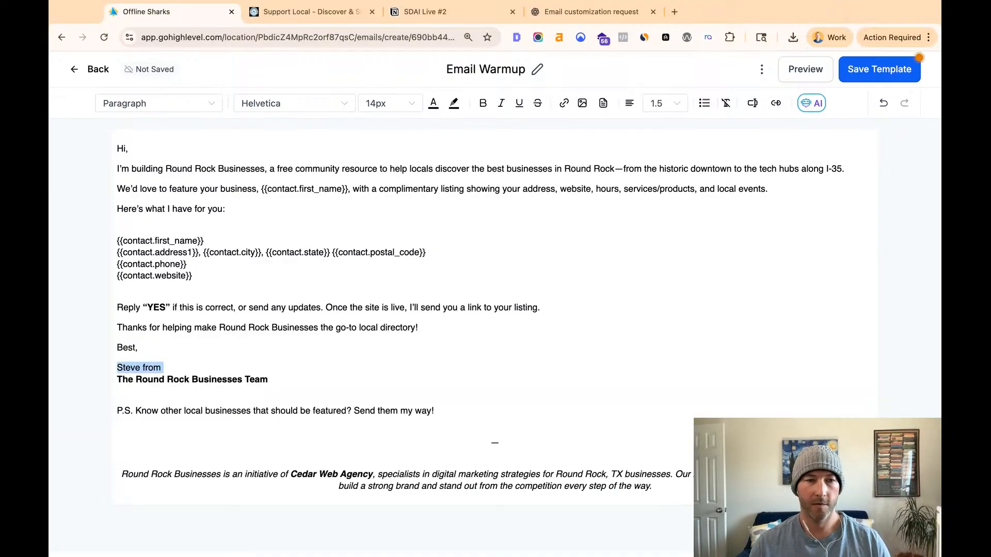
{"action": "key", "text": "BackSpace"}
{"action": "key", "text": "Delete"}
{"action": "key", "text": "super+v"}
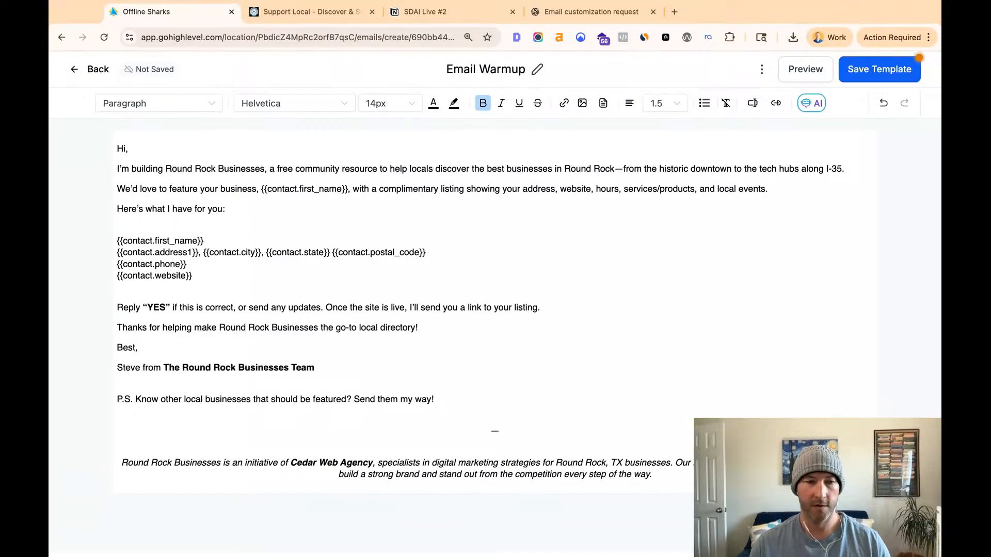
- Make the added sender name and "from" bold like the team name, and save the template
{"action": "key", "text": "super+shift+Left"}
{"action": "key", "text": "super+b"}
{"action": "key", "text": "Right"}
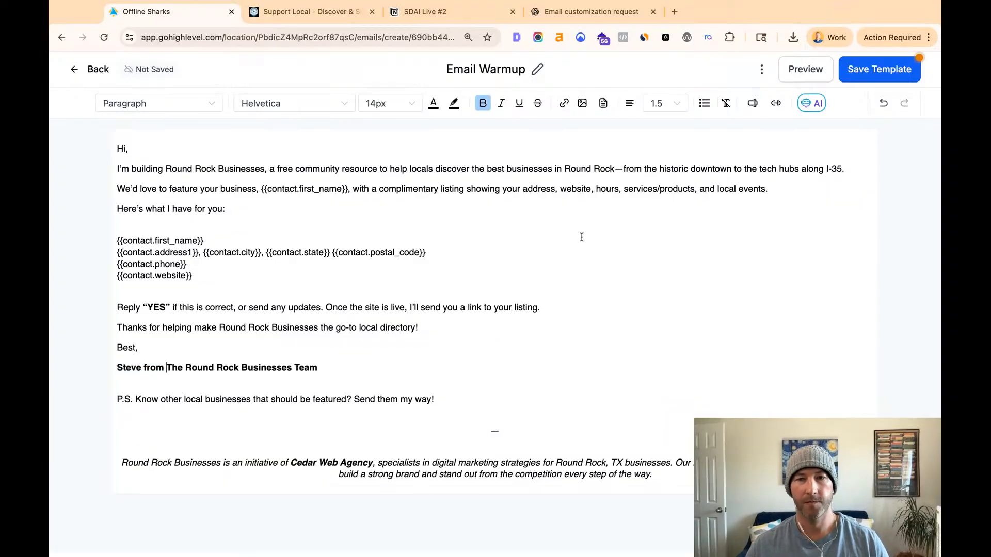
{"action": "left_click", "coordinate": [860, 67]}
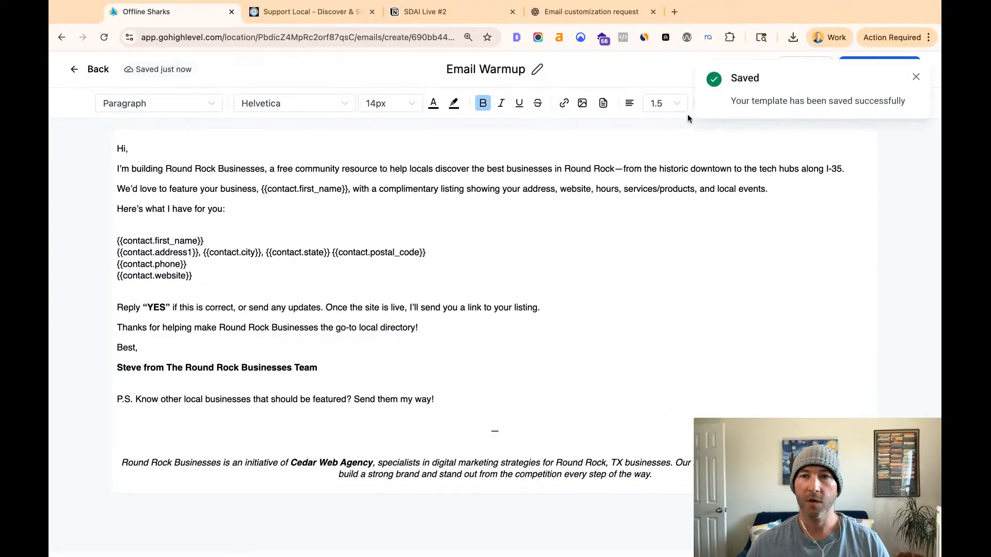
{"action": "left_click", "coordinate": [914, 82]}
- Open the test email form for the Email Warmup template and enter the recipient's email address
{"action": "left_click", "coordinate": [761, 70]}
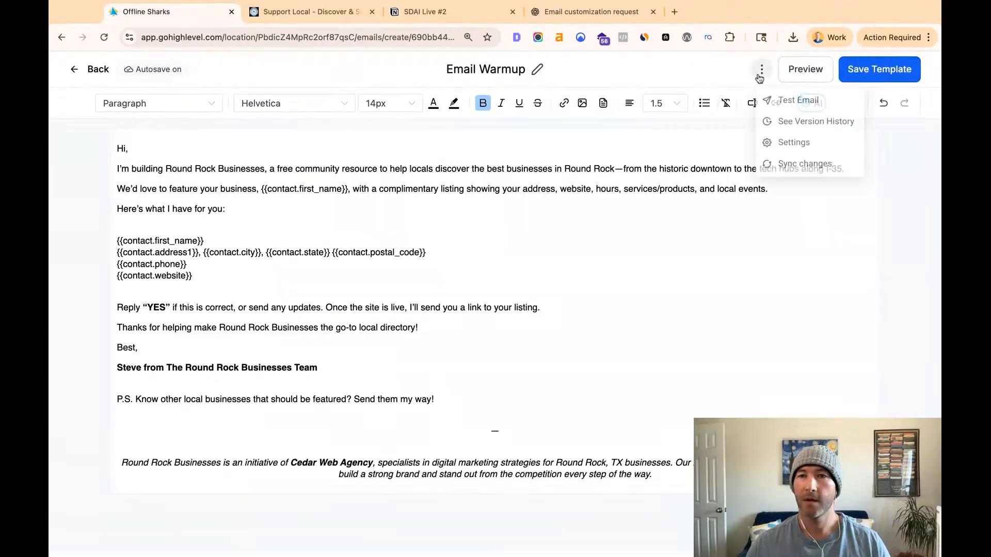
{"action": "left_click", "coordinate": [781, 101]}
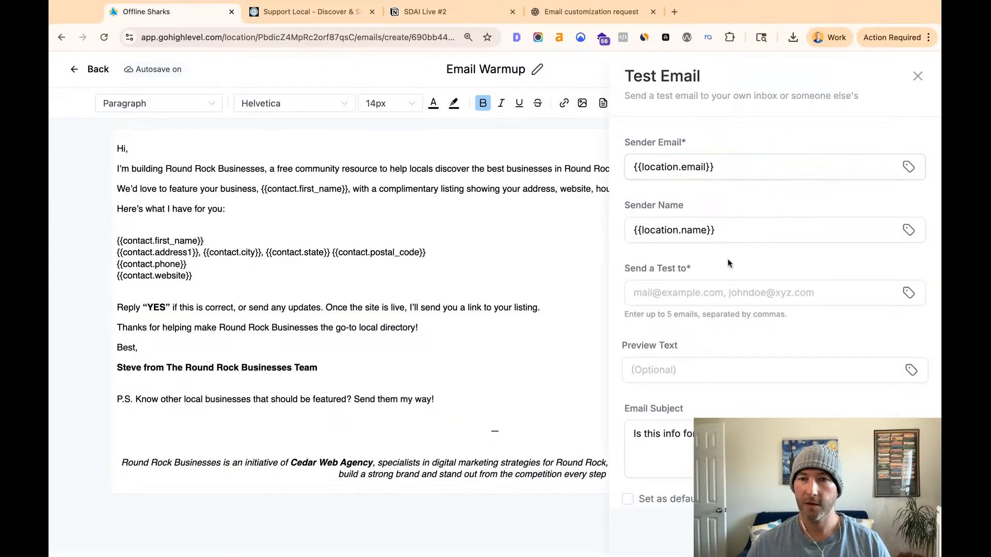
{"action": "triple_click", "coordinate": [742, 169]}
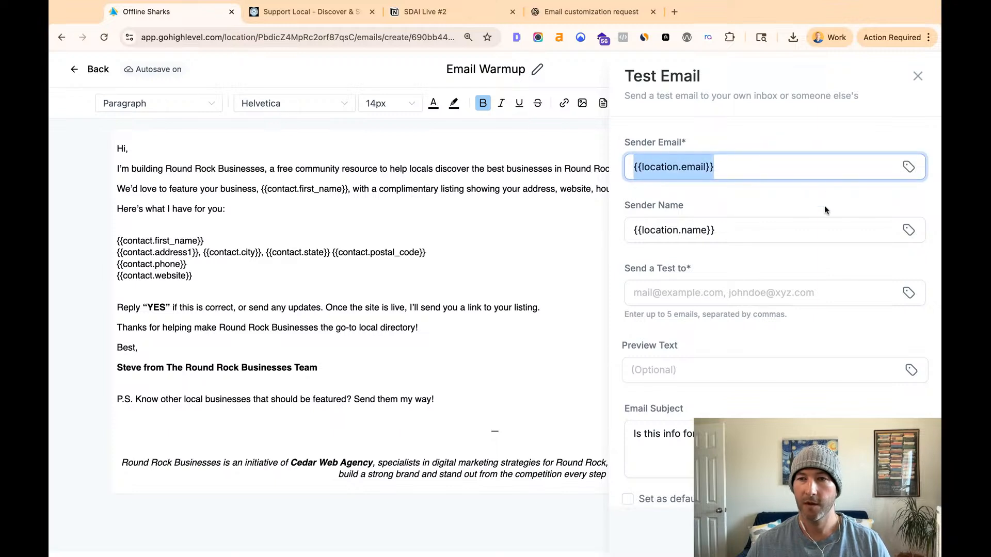
{"action": "left_click", "coordinate": [801, 204]}
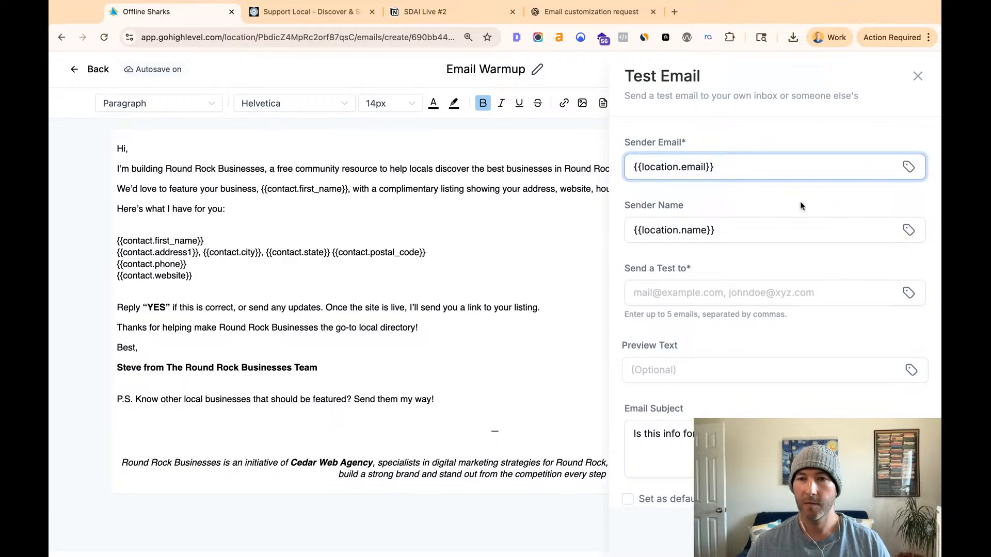
{"action": "left_click", "coordinate": [660, 291]}
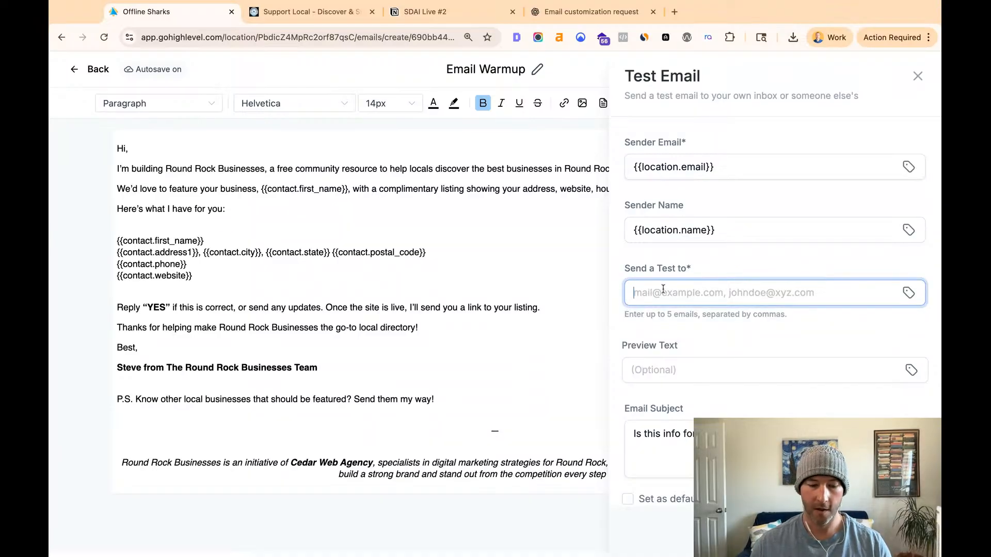
- Check the test email's subject line and sender name, and send the test
{"action": "left_click", "coordinate": [726, 397]}
{"action": "scroll", "coordinate": [726, 397], "scroll_direction": "down", "scroll_amount": 1}
{"action": "left_click", "coordinate": [636, 433]}
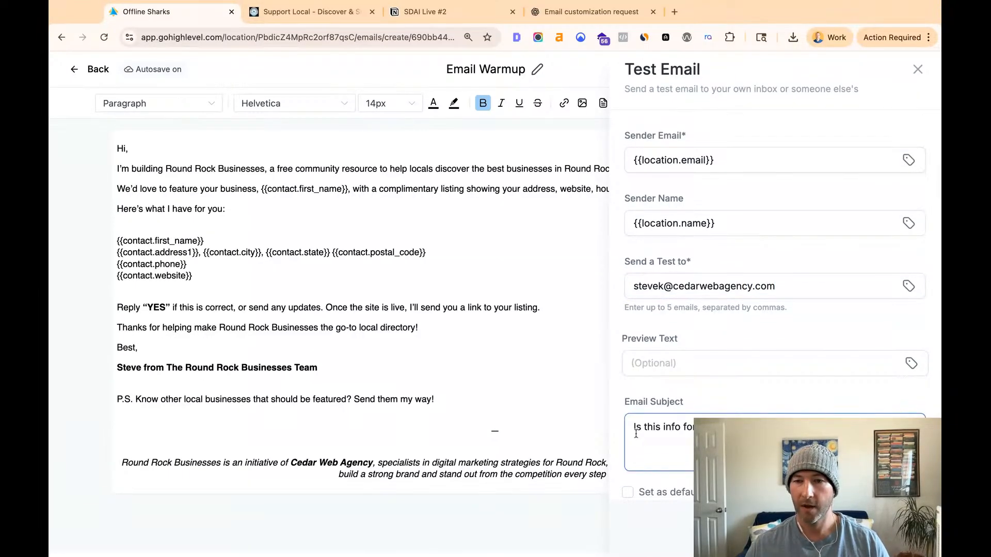
{"action": "left_click_drag", "start_coordinate": [661, 428], "coordinate": [733, 429]}
{"action": "left_click", "coordinate": [738, 436]}
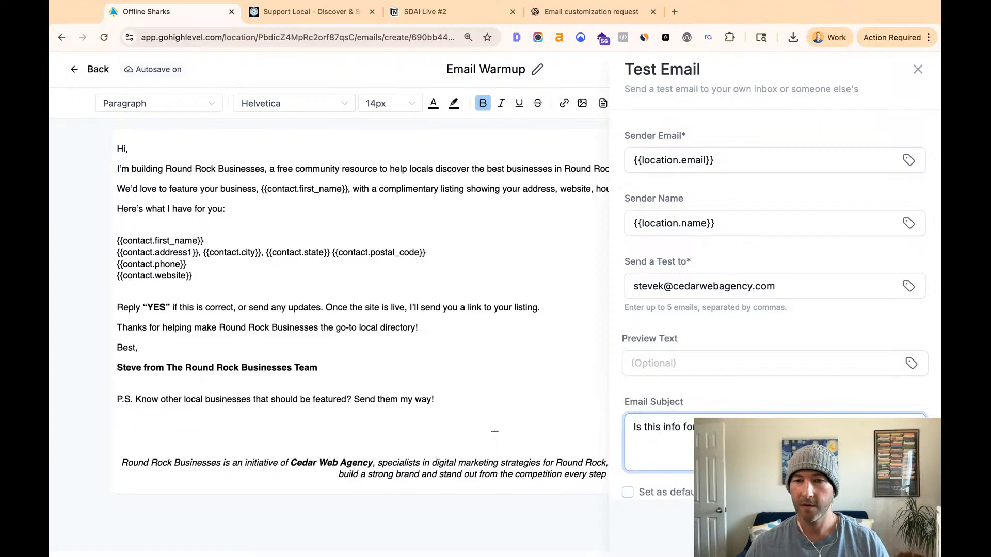
{"action": "left_click", "coordinate": [890, 534]}
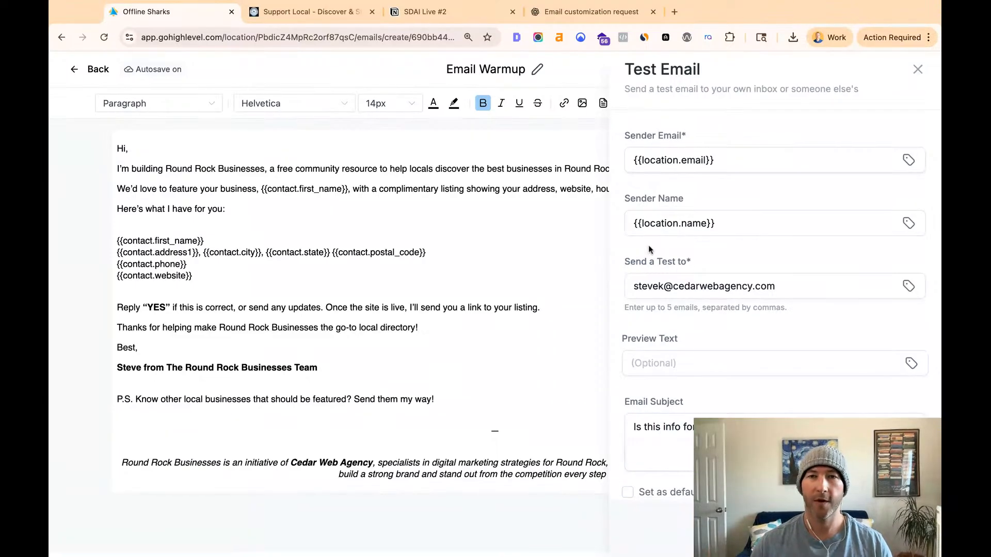
{"action": "left_click", "coordinate": [638, 231]}
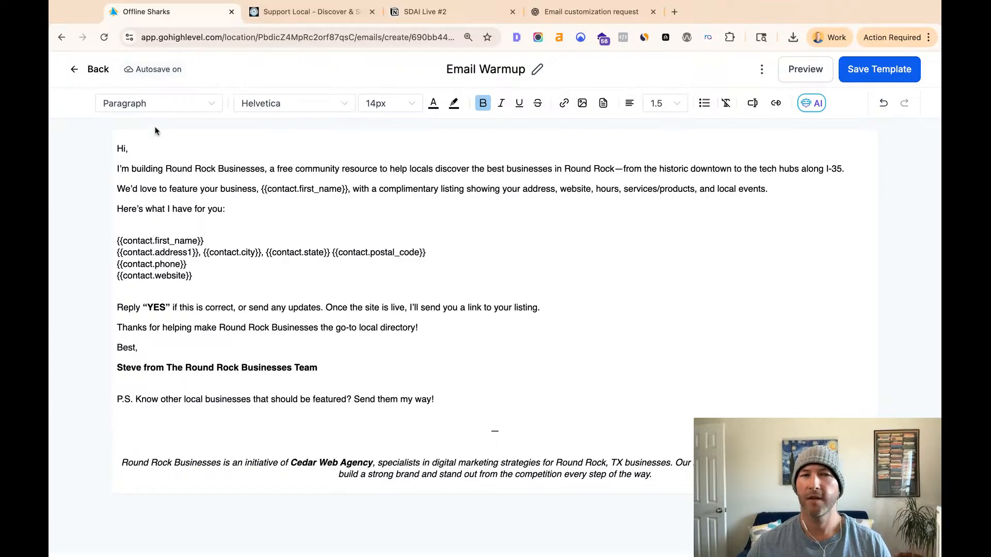
- Leave the Email Warmup template and open the Round Rock Businesses account's Business Profile settings
{"action": "left_click", "coordinate": [76, 71]}
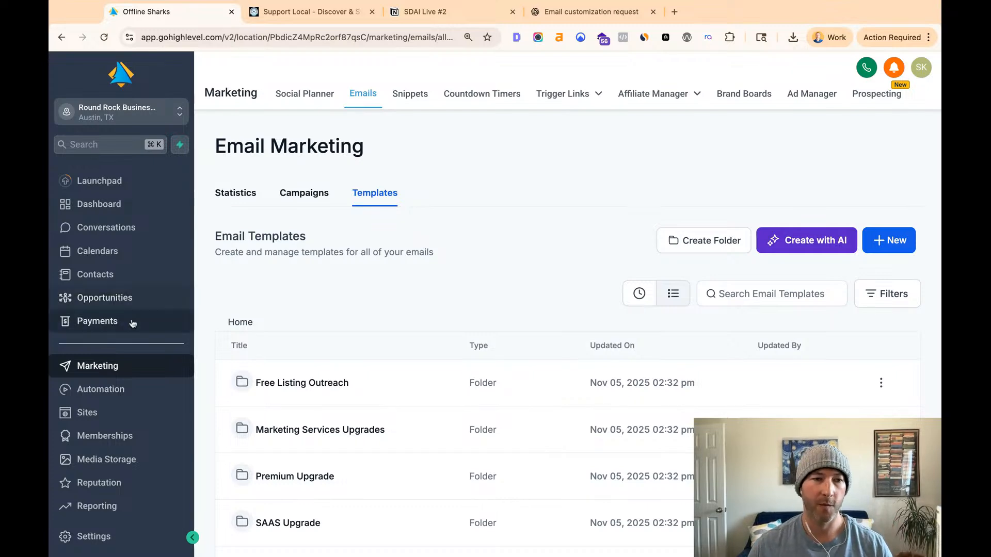
{"action": "scroll", "coordinate": [105, 485], "scroll_direction": "down", "scroll_amount": 2}
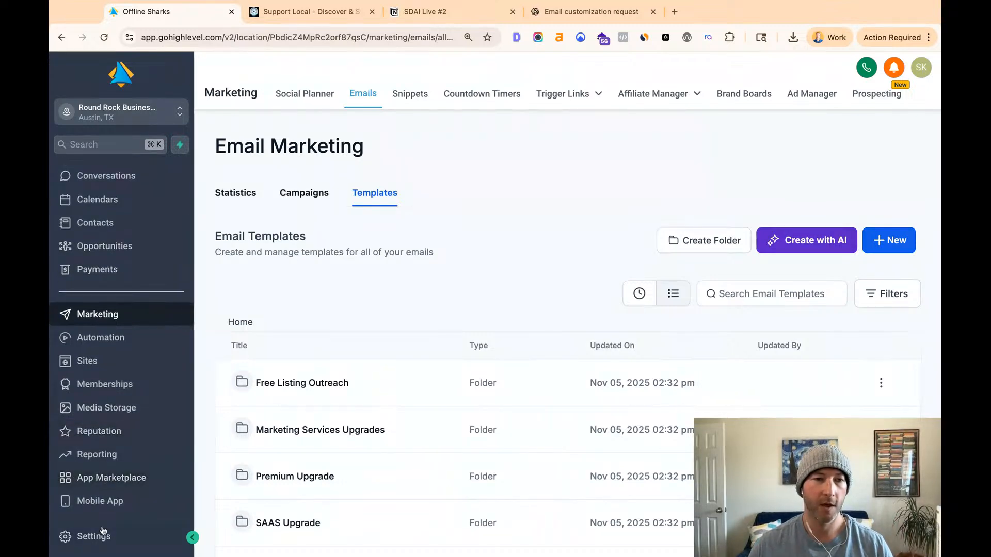
{"action": "left_click", "coordinate": [89, 536]}
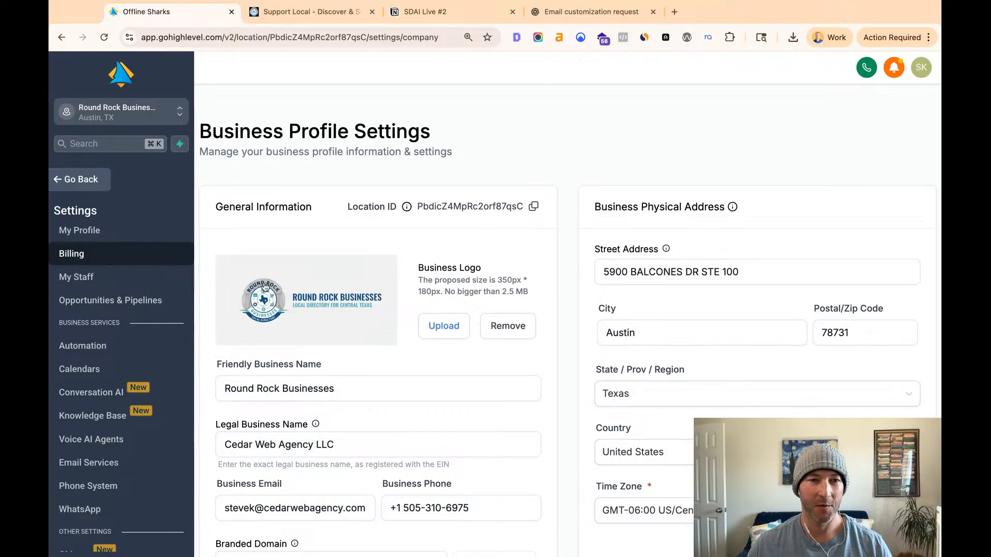
- Examine the friendly business name and business email in the Business Profile's general information
{"action": "left_click", "coordinate": [371, 389]}
{"action": "scroll", "coordinate": [385, 388], "scroll_direction": "down", "scroll_amount": 1}
{"action": "scroll", "coordinate": [387, 387], "scroll_direction": "up", "scroll_amount": 1}
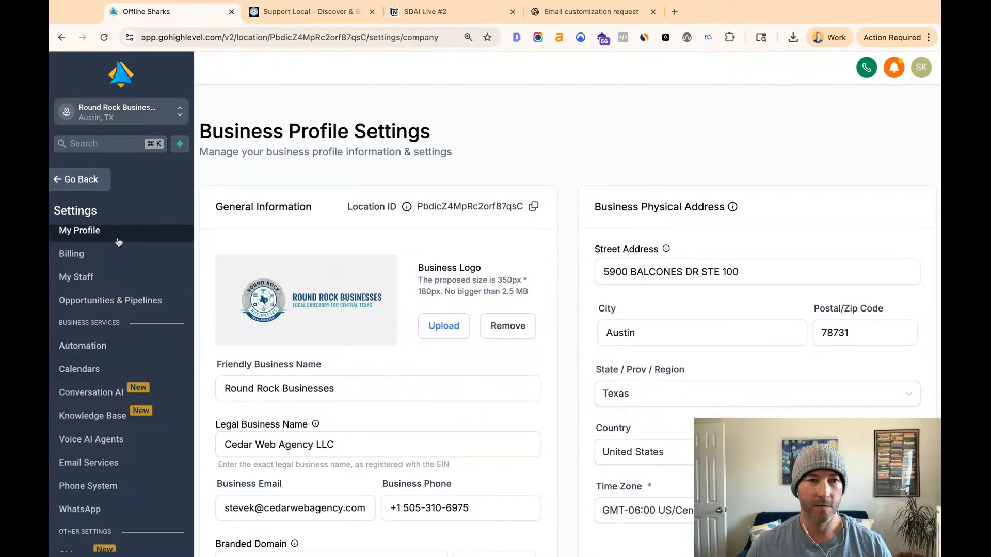
{"action": "scroll", "coordinate": [123, 243], "scroll_direction": "up", "scroll_amount": 1}
{"action": "scroll", "coordinate": [243, 289], "scroll_direction": "down", "scroll_amount": 2}
{"action": "left_click", "coordinate": [239, 272]}
{"action": "triple_click", "coordinate": [239, 272]}
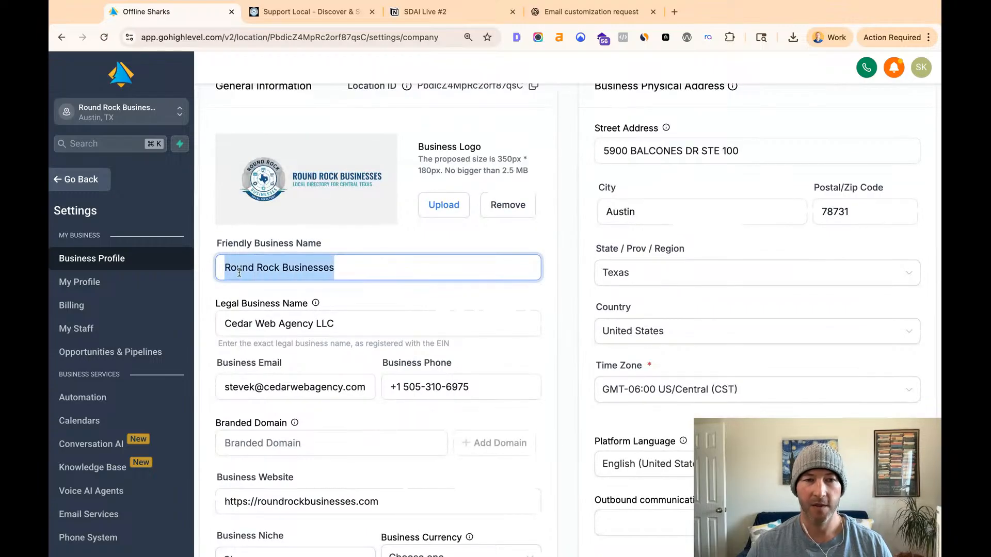
{"action": "triple_click", "coordinate": [264, 386]}
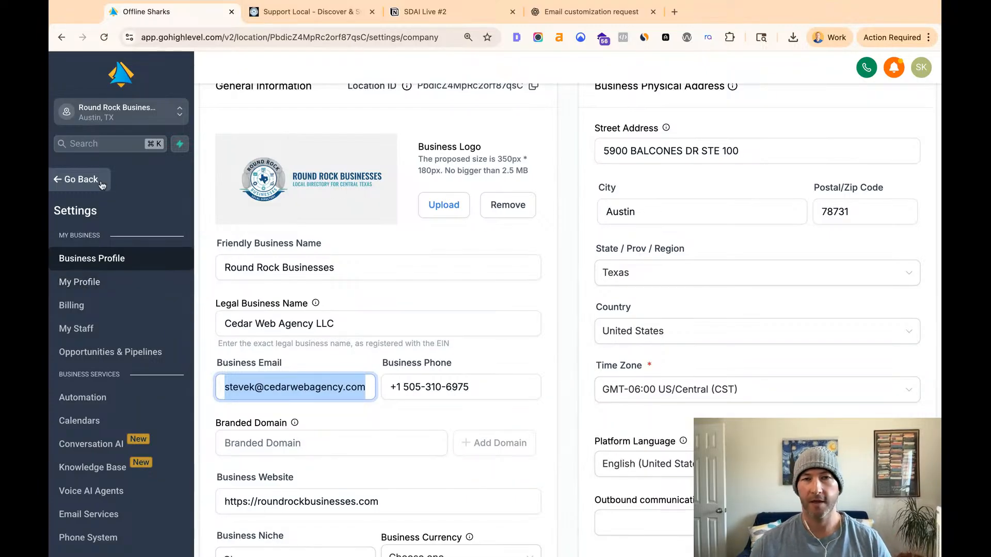
{"action": "triple_click", "coordinate": [291, 266]}
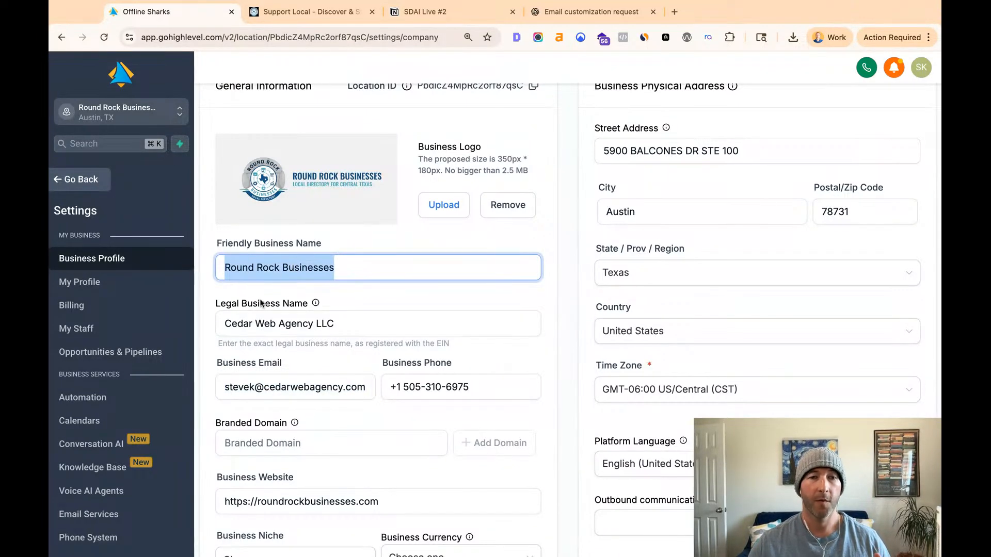
{"action": "triple_click", "coordinate": [258, 387]}
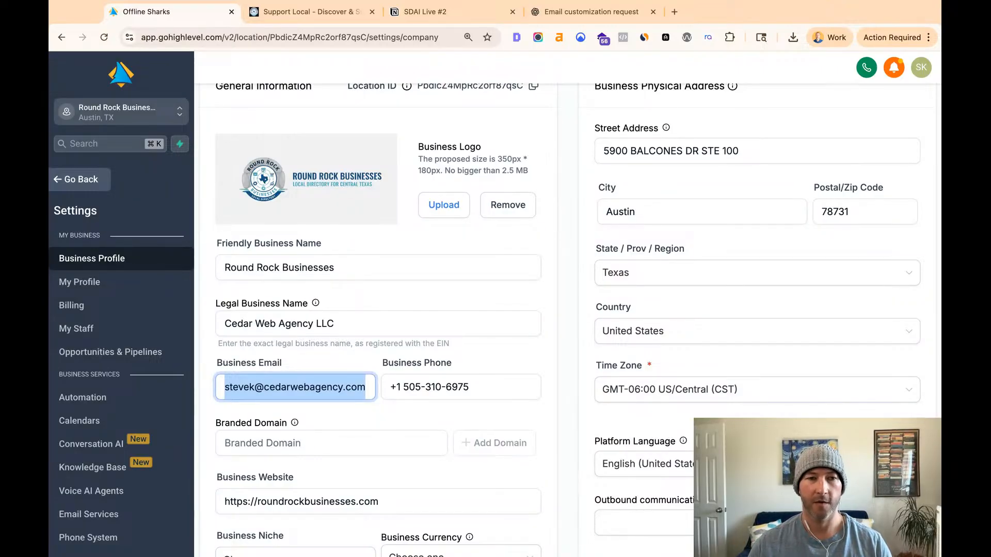
{"action": "left_click", "coordinate": [684, 1]}
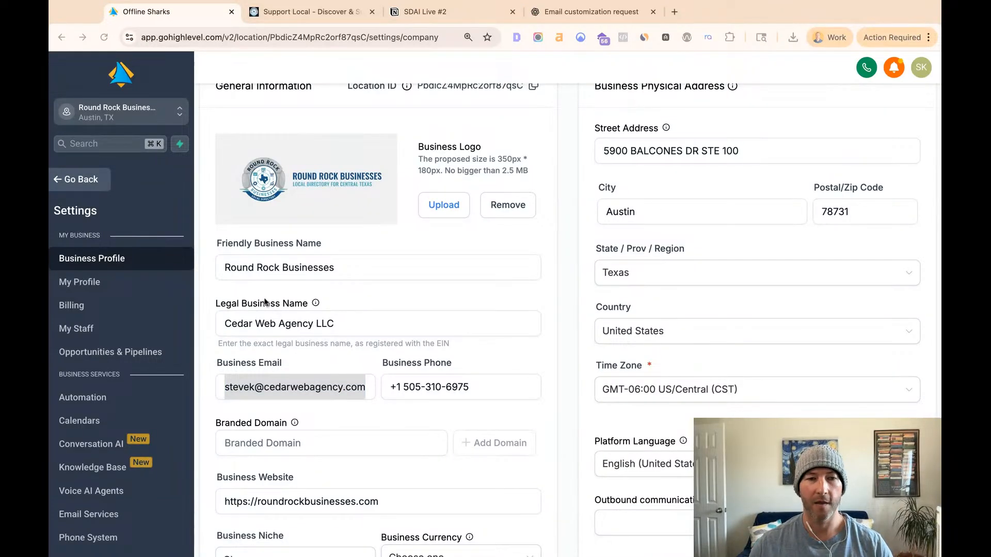
- Change the domain of the business email in the Business Profile to roundrockbusinesses.com, matching the business website
{"action": "left_click", "coordinate": [259, 388]}
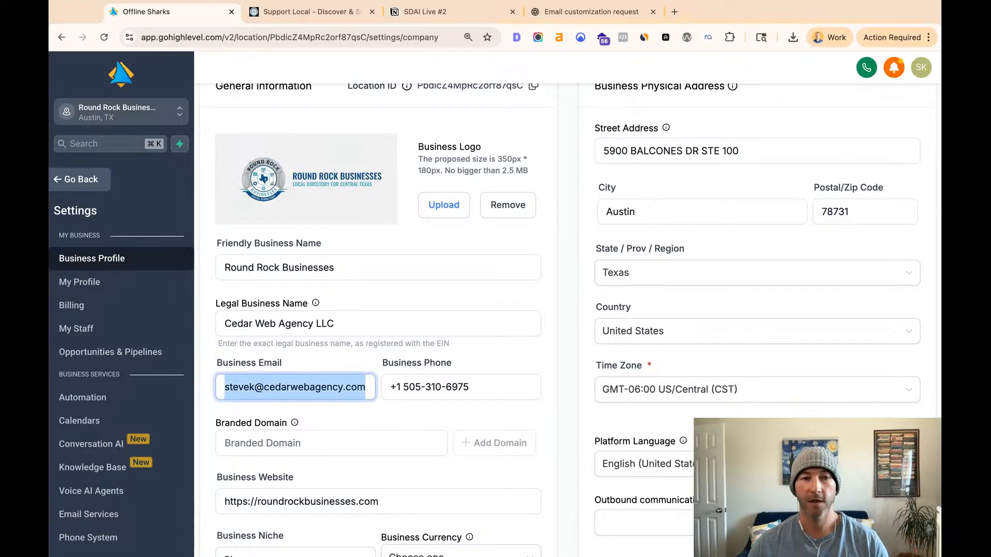
{"action": "double_click", "coordinate": [274, 385]}
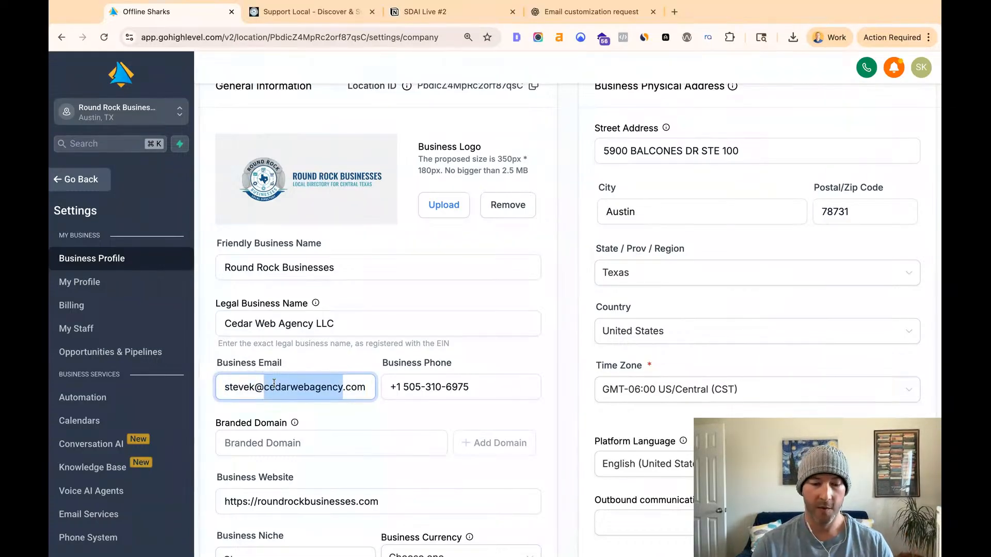
{"action": "key", "text": "BackSpace"}
{"action": "type", "text": "round"}
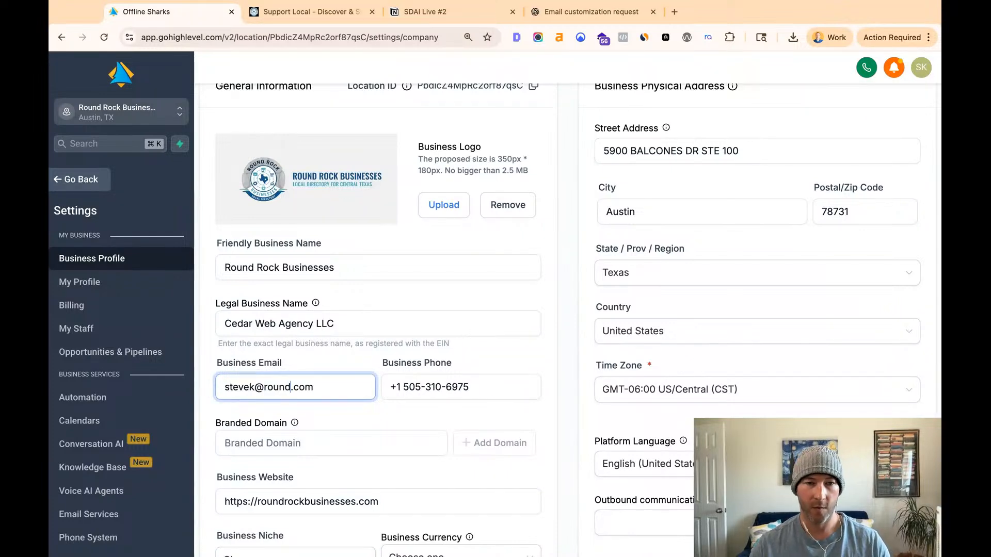
{"action": "left_click", "coordinate": [393, 506]}
{"action": "key", "text": "shift+Left"}
{"action": "key", "text": "shift+Left"}
{"action": "key", "text": "shift+Left"}
{"action": "key", "text": "shift+Left"}
{"action": "key", "text": "shift+Left"}
{"action": "key", "text": "shift+Left"}
{"action": "key", "text": "shift+Left"}
{"action": "key", "text": "shift+Left"}
{"action": "key", "text": "shift+Left"}
{"action": "key", "text": "shift+Left"}
{"action": "key", "text": "shift+Left"}
{"action": "key", "text": "shift+Left"}
{"action": "key", "text": "shift+Left"}
{"action": "key", "text": "shift+Left"}
{"action": "key", "text": "shift+Left"}
{"action": "key", "text": "shift+Left"}
{"action": "key", "text": "shift+Left"}
{"action": "key", "text": "shift+Left"}
{"action": "key", "text": "shift+Left"}
{"action": "key", "text": "shift+Left"}
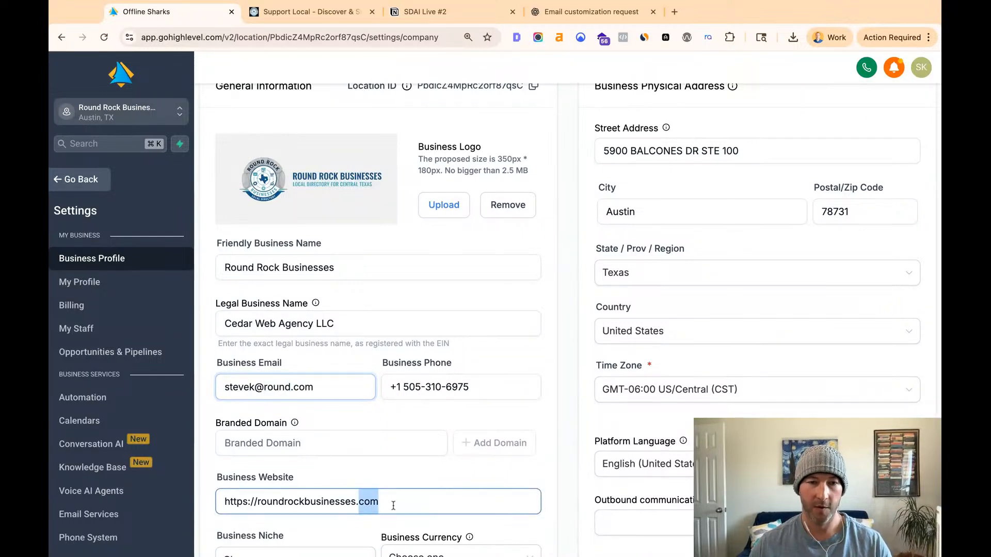
{"action": "double_click", "coordinate": [277, 387]}
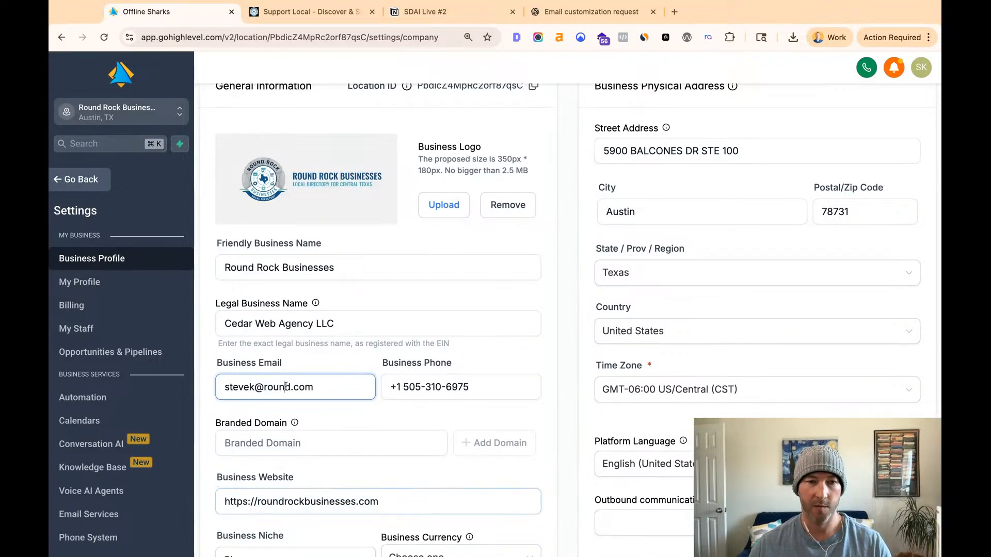
{"action": "type", "text": "roundrockbusinesses"}
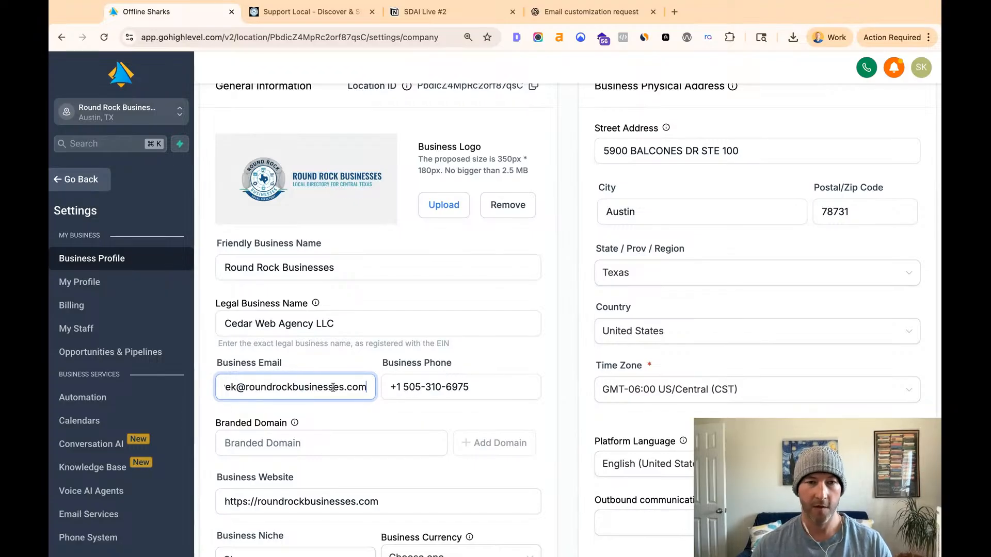
{"action": "left_click", "coordinate": [327, 411]}
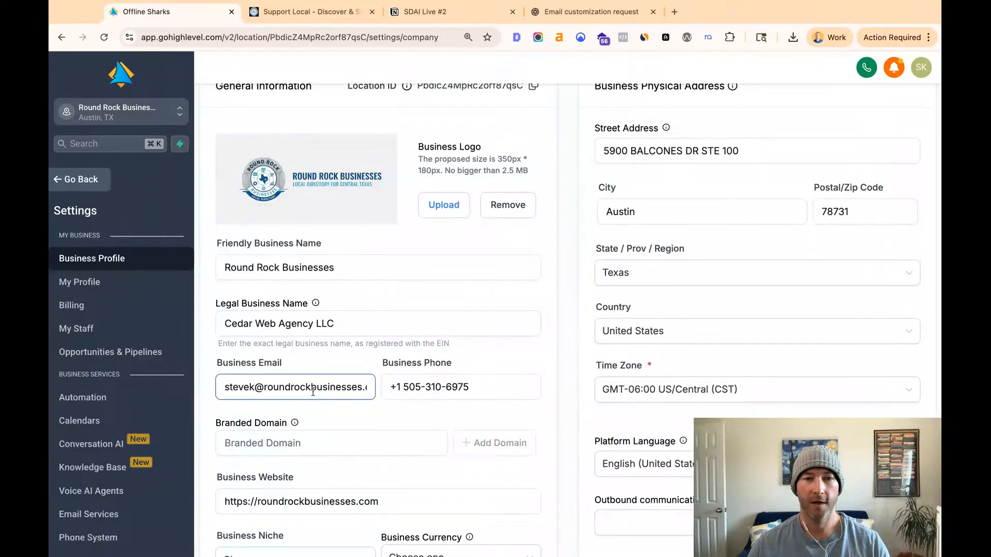
- Check the business email against the friendly business name and save the Business Profile's general information
{"action": "double_click", "coordinate": [250, 388]}
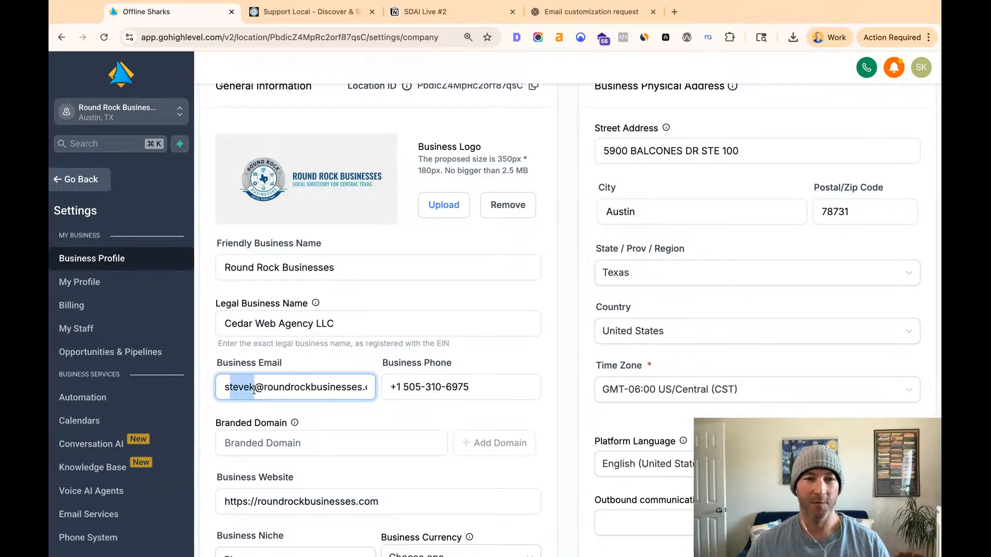
{"action": "double_click", "coordinate": [284, 388]}
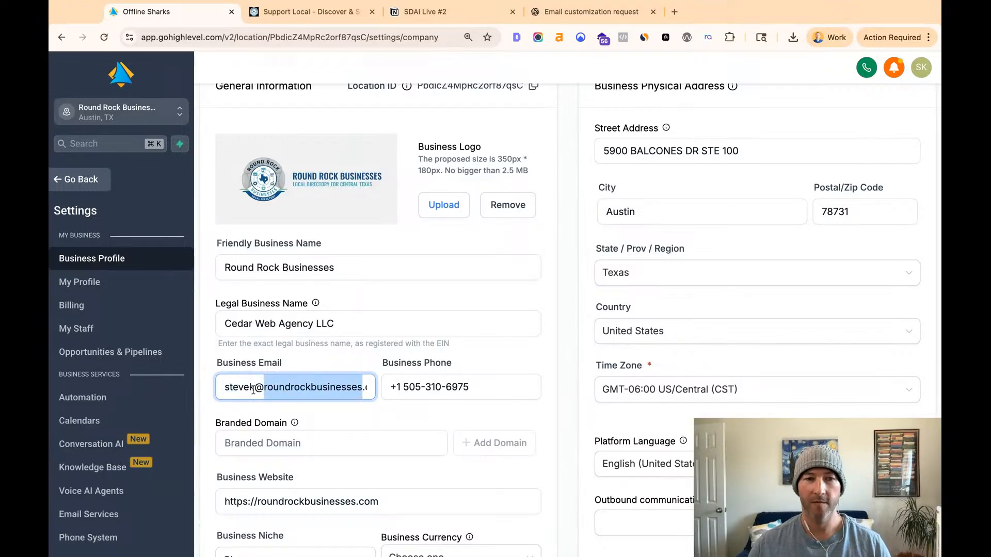
{"action": "double_click", "coordinate": [303, 271]}
{"action": "left_click_drag", "start_coordinate": [304, 272], "coordinate": [254, 273]}
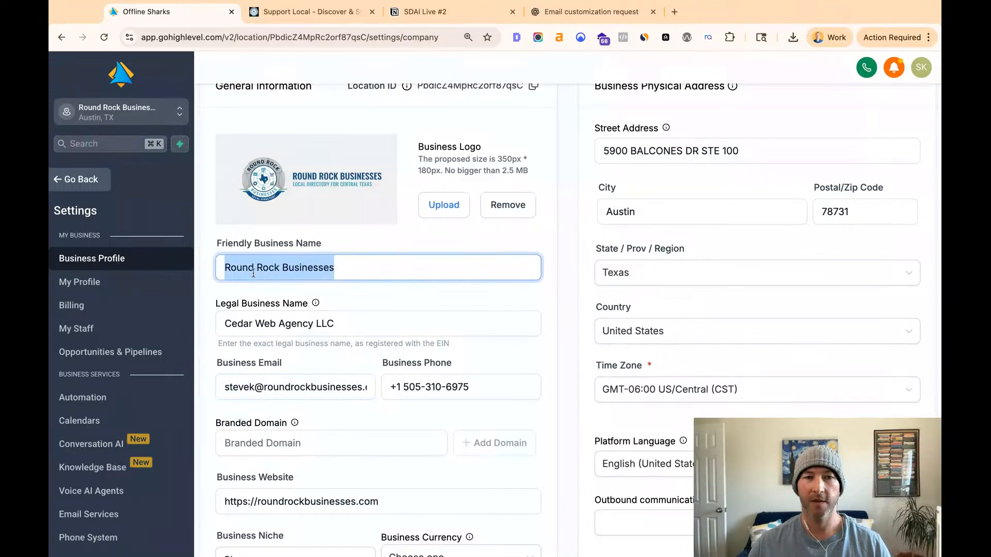
{"action": "left_click", "coordinate": [242, 272]}
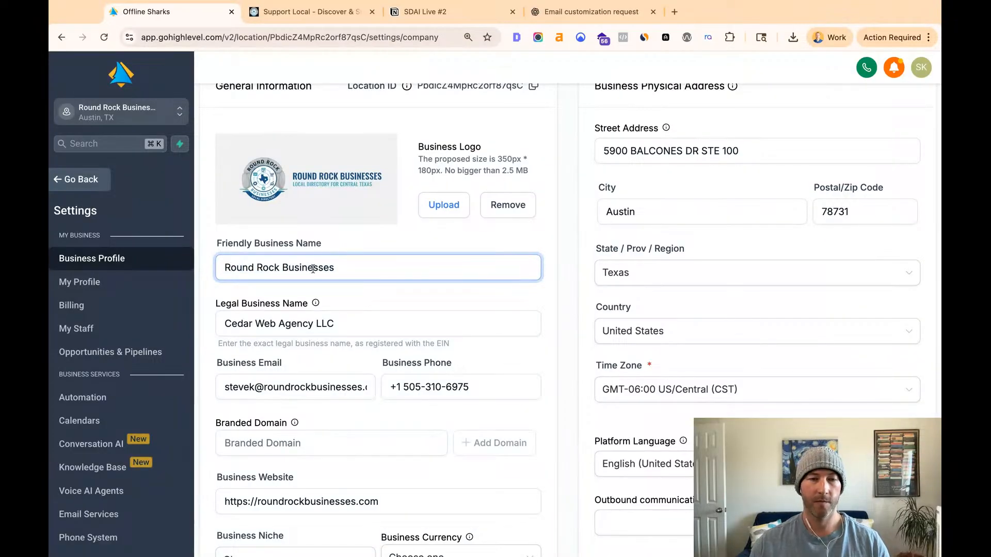
{"action": "scroll", "coordinate": [283, 288], "scroll_direction": "down", "scroll_amount": 4}
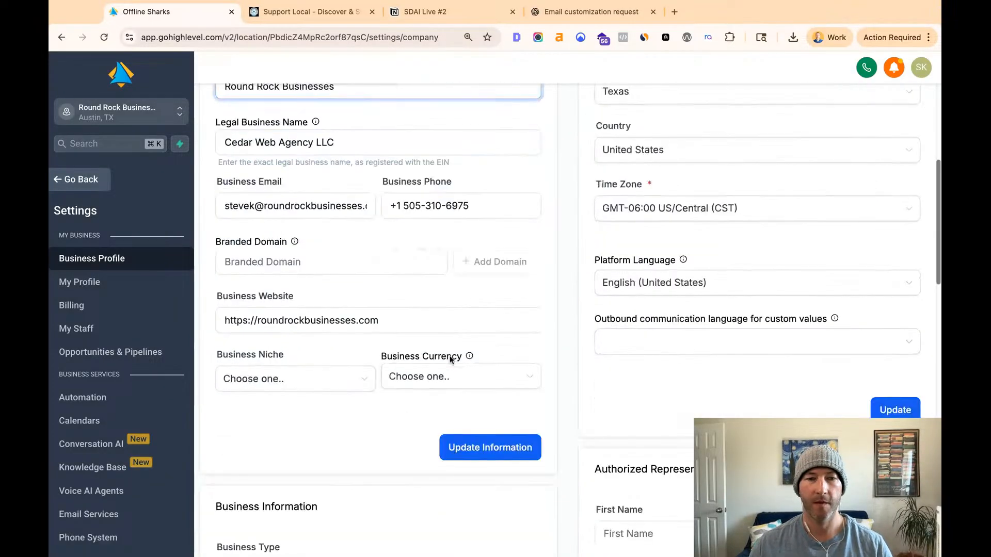
{"action": "scroll", "coordinate": [273, 283], "scroll_direction": "up", "scroll_amount": 2}
{"action": "left_click", "coordinate": [302, 288]}
{"action": "double_click", "coordinate": [303, 289]}
{"action": "triple_click", "coordinate": [303, 289]}
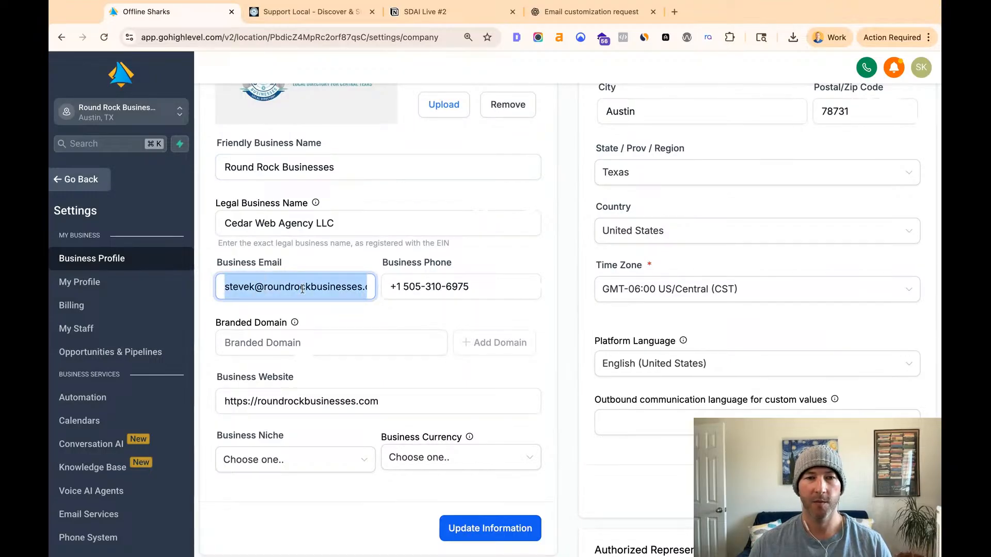
{"action": "left_click", "coordinate": [302, 289]}
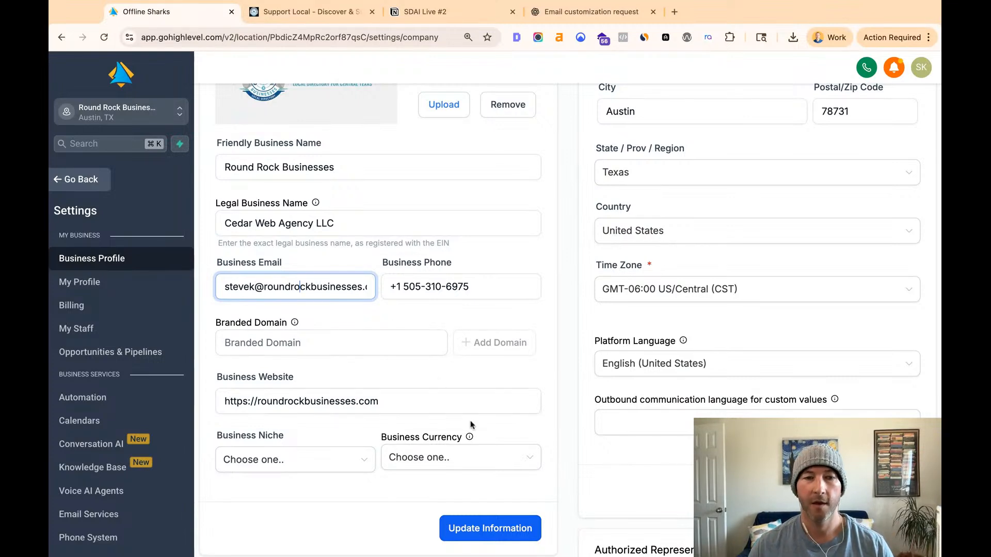
{"action": "left_click", "coordinate": [490, 529]}
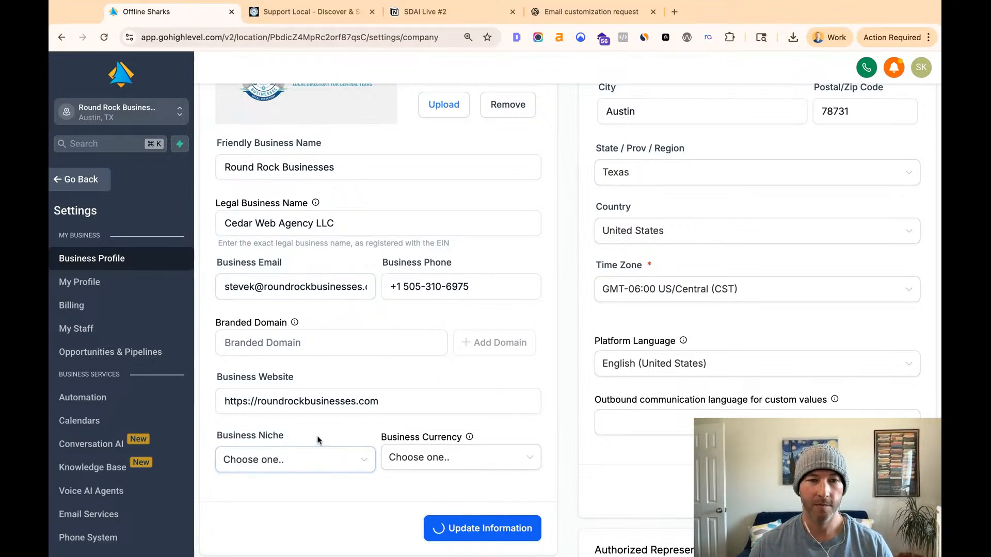
- Leave the settings and open the unread Cedar WA conversation
{"action": "scroll", "coordinate": [104, 408], "scroll_direction": "down", "scroll_amount": 10}
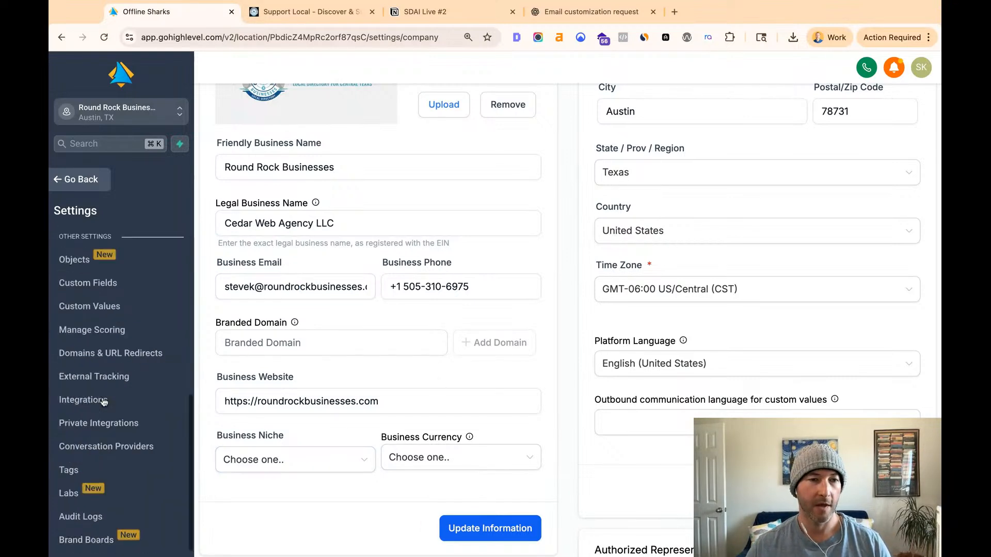
{"action": "scroll", "coordinate": [103, 400], "scroll_direction": "up", "scroll_amount": 10}
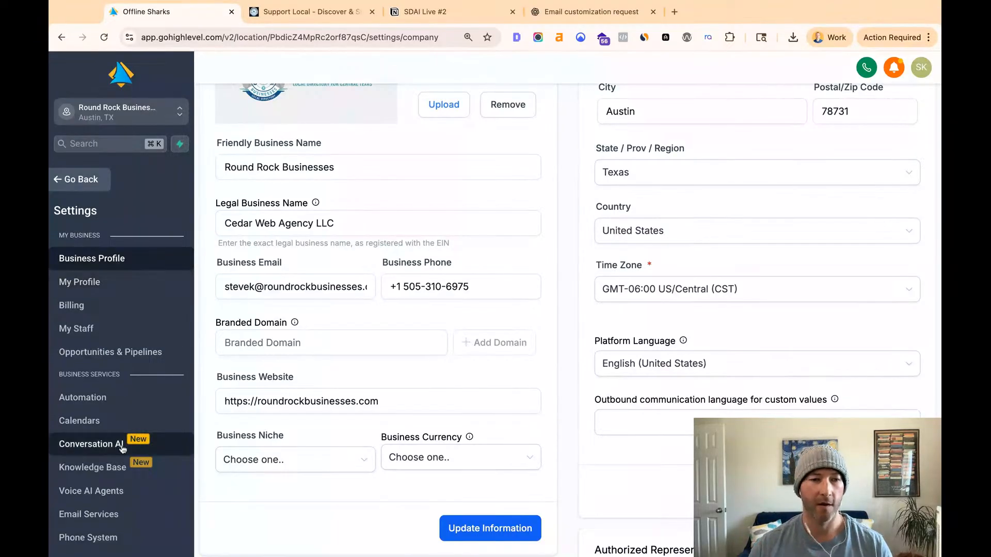
{"action": "scroll", "coordinate": [99, 325], "scroll_direction": "down", "scroll_amount": 1}
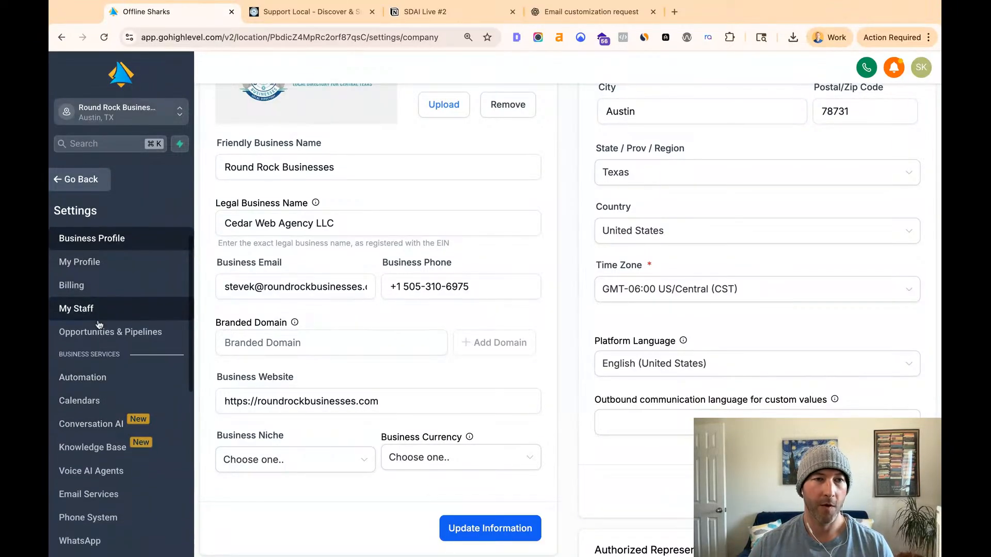
{"action": "left_click", "coordinate": [81, 181]}
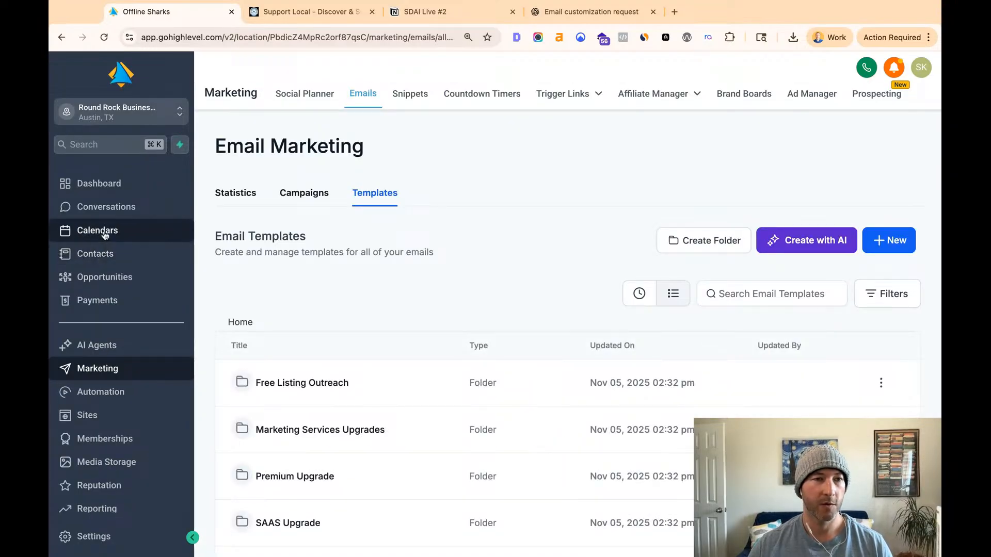
{"action": "left_click", "coordinate": [103, 207]}
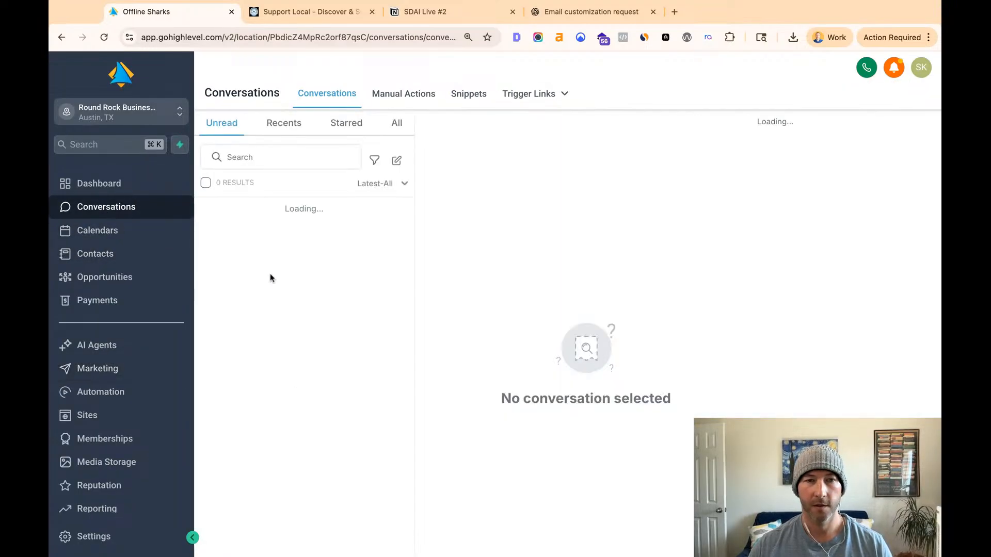
{"action": "left_click", "coordinate": [305, 221]}
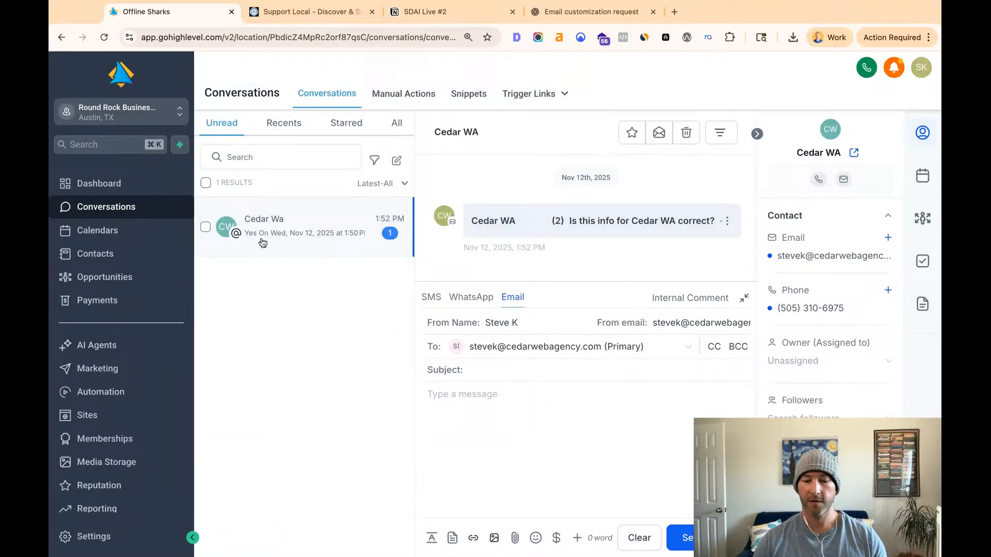
- Hide the contact details beside the Cedar WA conversation and expand the email thread "(2) Is this info for Cedar WA correct?" to its reply
{"action": "key", "text": "super+equal"}
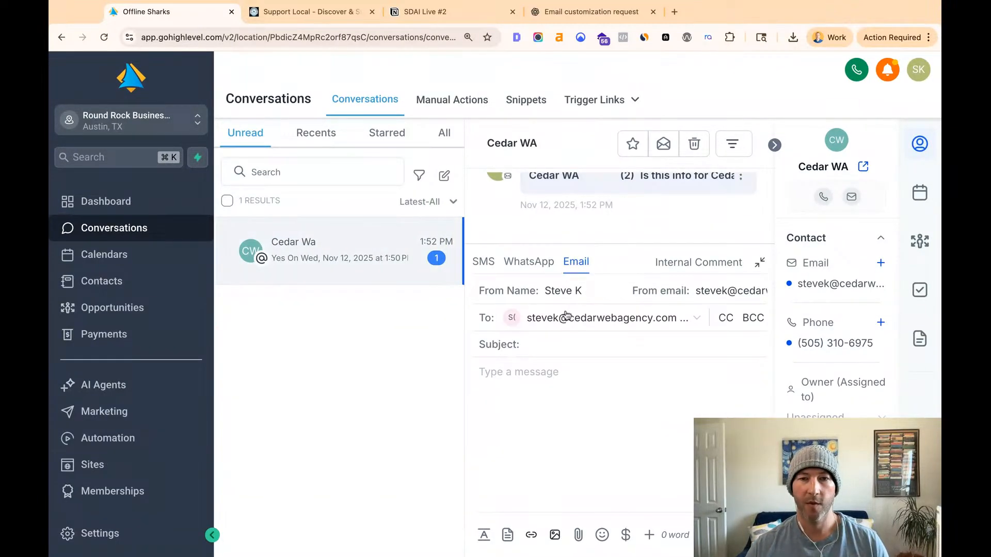
{"action": "scroll", "coordinate": [636, 227], "scroll_direction": "up", "scroll_amount": 2}
{"action": "scroll", "coordinate": [671, 232], "scroll_direction": "down", "scroll_amount": 2}
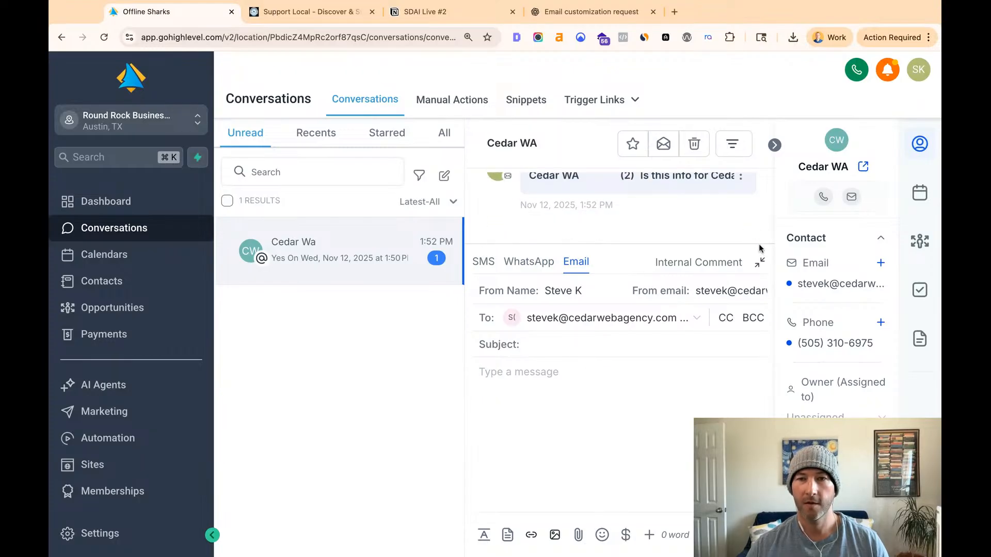
{"action": "key", "text": "super+minus"}
{"action": "key", "text": "super+minus"}
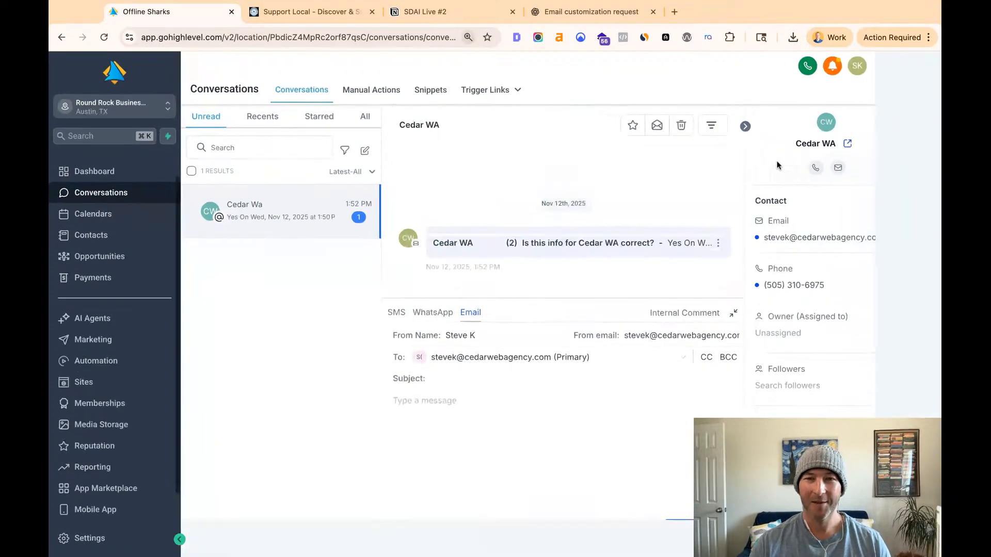
{"action": "left_click", "coordinate": [746, 127]}
{"action": "double_click", "coordinate": [733, 308]}
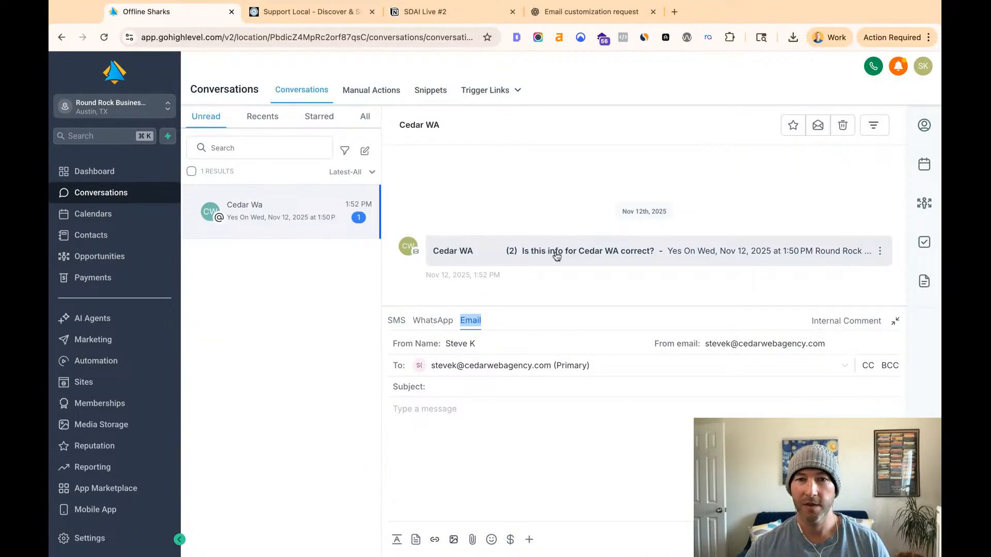
{"action": "left_click", "coordinate": [519, 257]}
{"action": "left_click", "coordinate": [502, 224]}
- Examine the reply in the Cedar WA thread, including its recipient address, the quoted outreach email and the signature
{"action": "scroll", "coordinate": [572, 220], "scroll_direction": "up", "scroll_amount": 5}
{"action": "scroll", "coordinate": [570, 219], "scroll_direction": "up", "scroll_amount": 3}
{"action": "scroll", "coordinate": [480, 189], "scroll_direction": "down", "scroll_amount": 1}
{"action": "scroll", "coordinate": [480, 189], "scroll_direction": "up", "scroll_amount": 3}
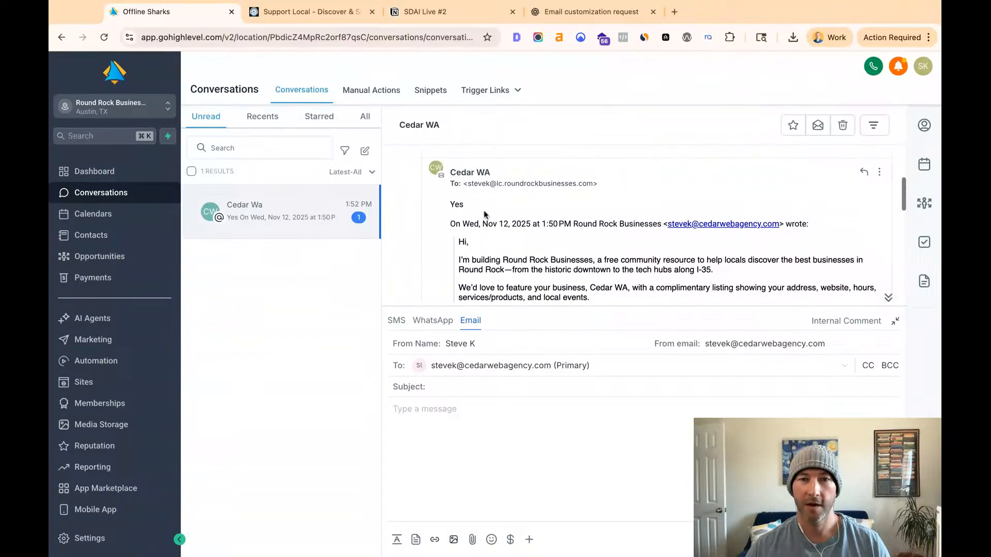
{"action": "double_click", "coordinate": [469, 208]}
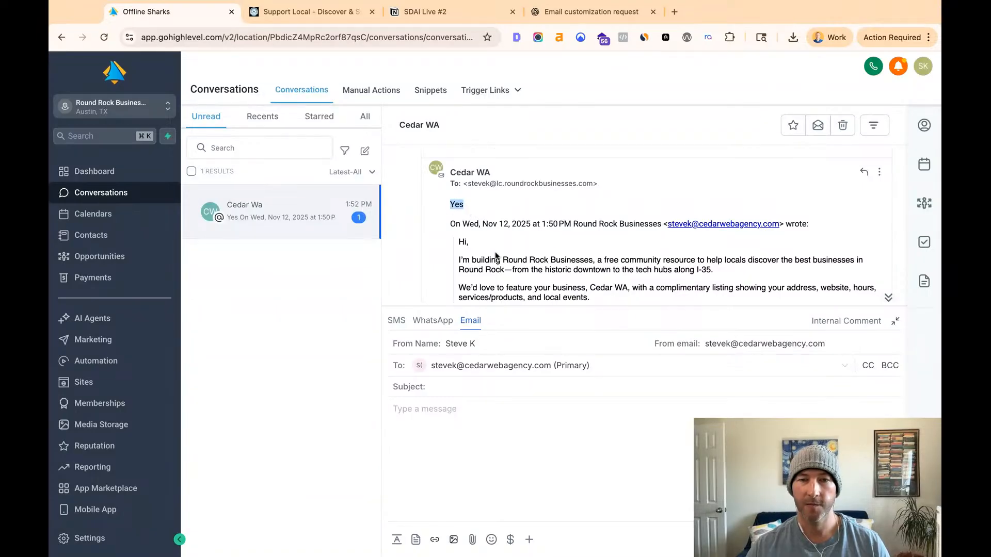
{"action": "scroll", "coordinate": [522, 242], "scroll_direction": "down", "scroll_amount": 8}
{"action": "scroll", "coordinate": [522, 243], "scroll_direction": "down", "scroll_amount": 5}
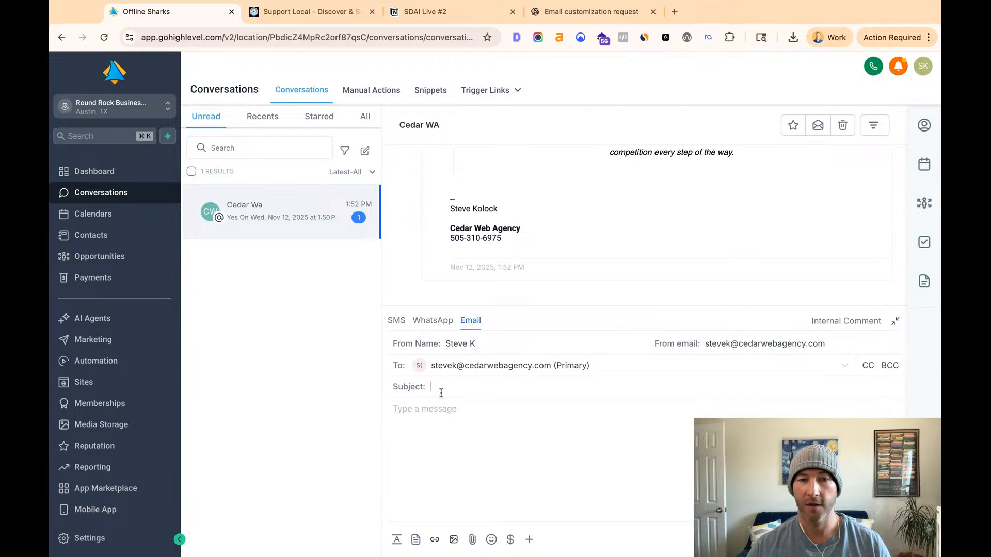
{"action": "scroll", "coordinate": [533, 254], "scroll_direction": "up", "scroll_amount": 15}
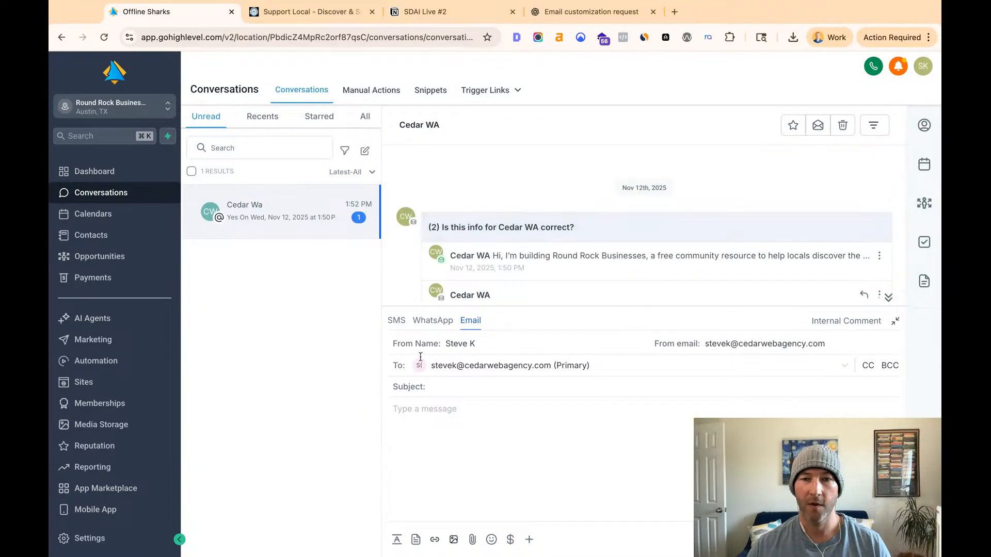
{"action": "scroll", "coordinate": [626, 244], "scroll_direction": "down", "scroll_amount": 4}
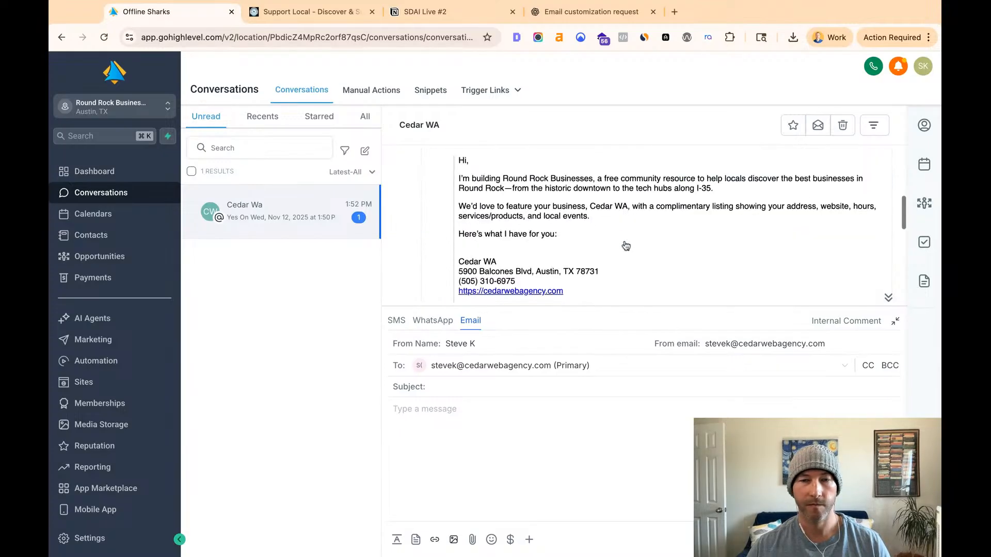
{"action": "scroll", "coordinate": [626, 245], "scroll_direction": "down", "scroll_amount": 10}
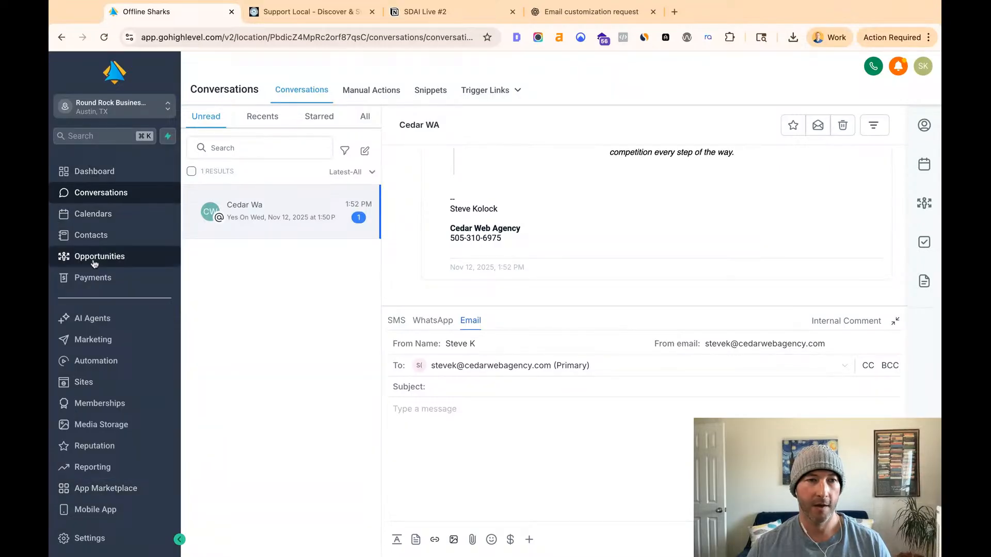
- Return to the email marketing templates and open the Email Warmup template
{"action": "left_click", "coordinate": [100, 349]}
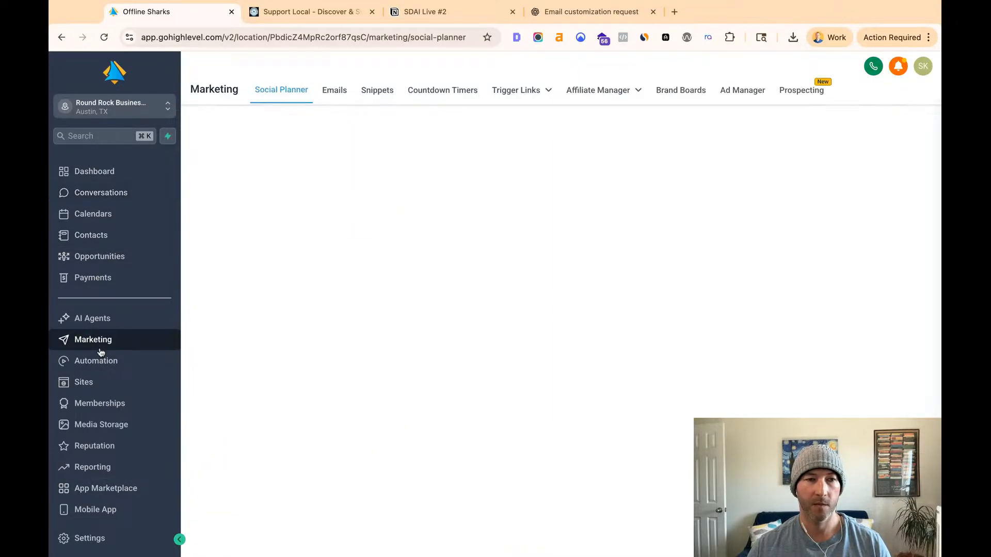
{"action": "left_click", "coordinate": [334, 89]}
{"action": "left_click", "coordinate": [343, 179]}
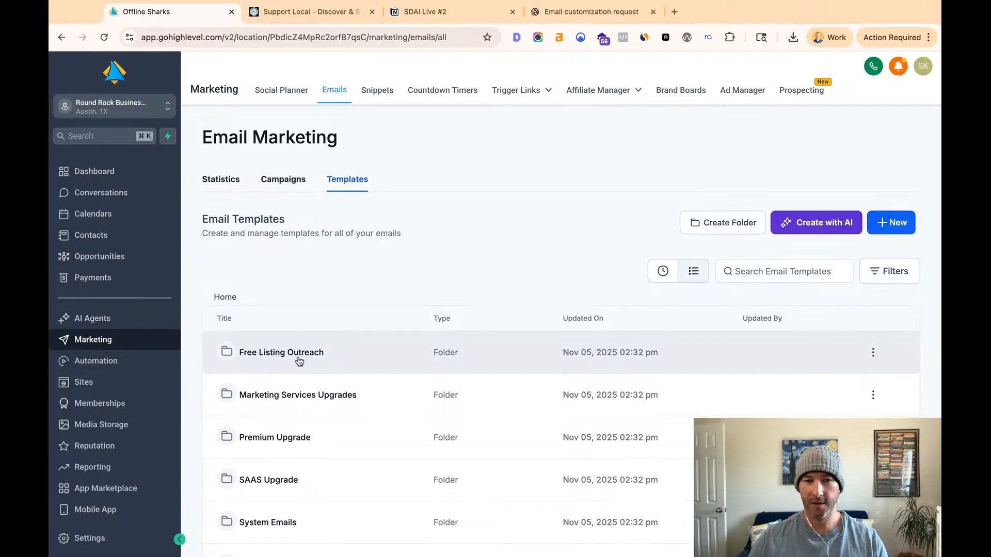
{"action": "scroll", "coordinate": [306, 356], "scroll_direction": "down", "scroll_amount": 2}
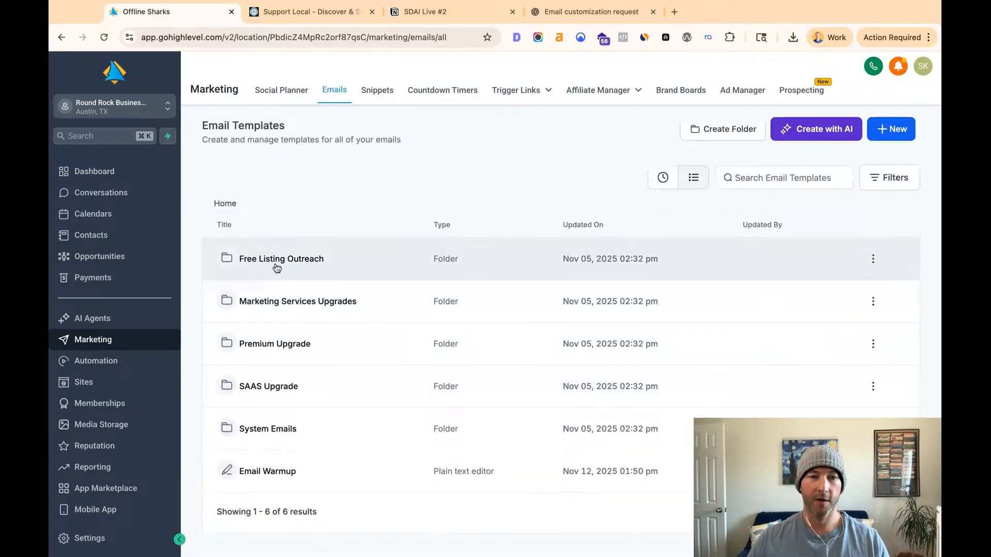
{"action": "left_click", "coordinate": [247, 471]}
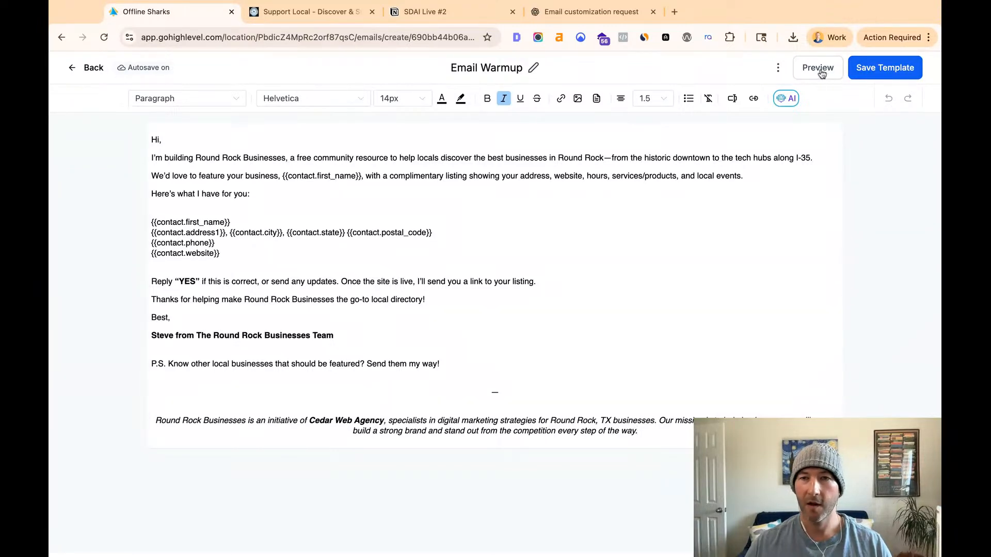
- Check the From Name and From Email placeholders in the Email Warmup template's settings, then save and close the settings
{"action": "left_click", "coordinate": [778, 69]}
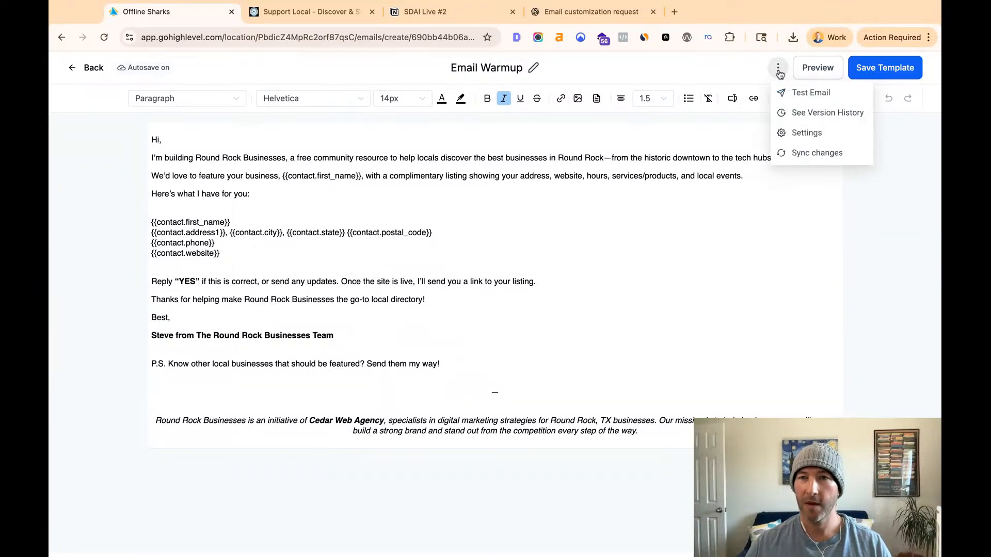
{"action": "left_click", "coordinate": [795, 132]}
{"action": "left_click", "coordinate": [754, 159]}
{"action": "triple_click", "coordinate": [755, 162]}
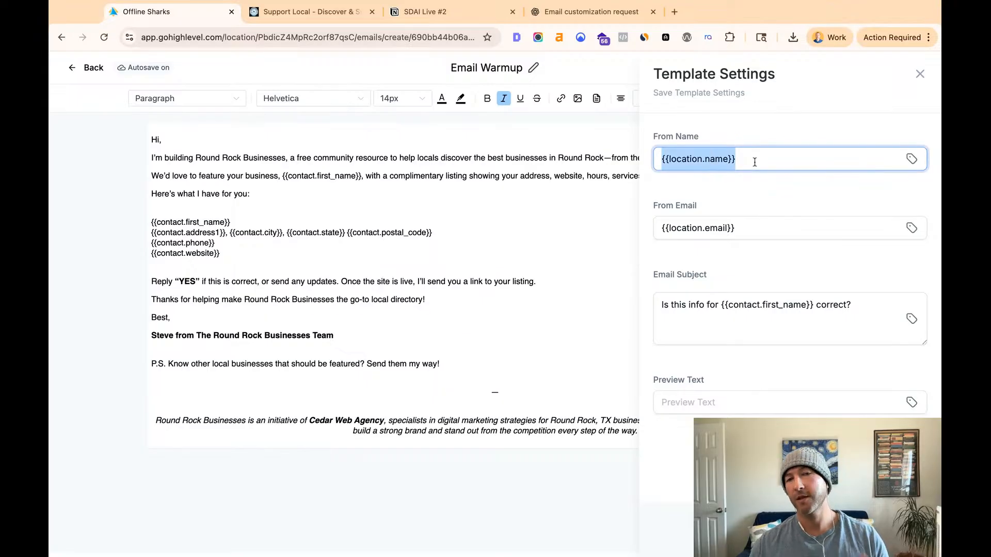
{"action": "left_click", "coordinate": [719, 230]}
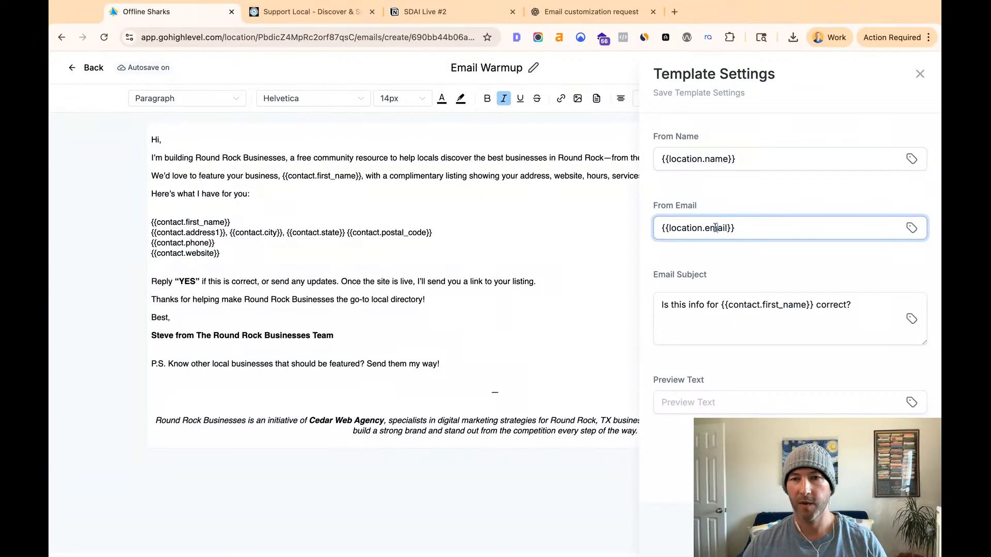
{"action": "triple_click", "coordinate": [715, 228]}
{"action": "left_click", "coordinate": [743, 232]}
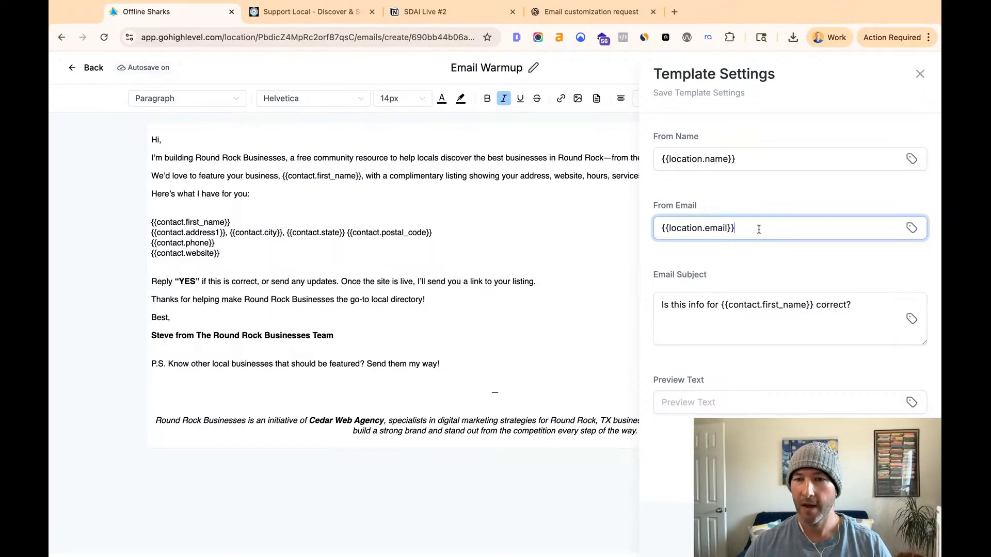
{"action": "left_click", "coordinate": [902, 528]}
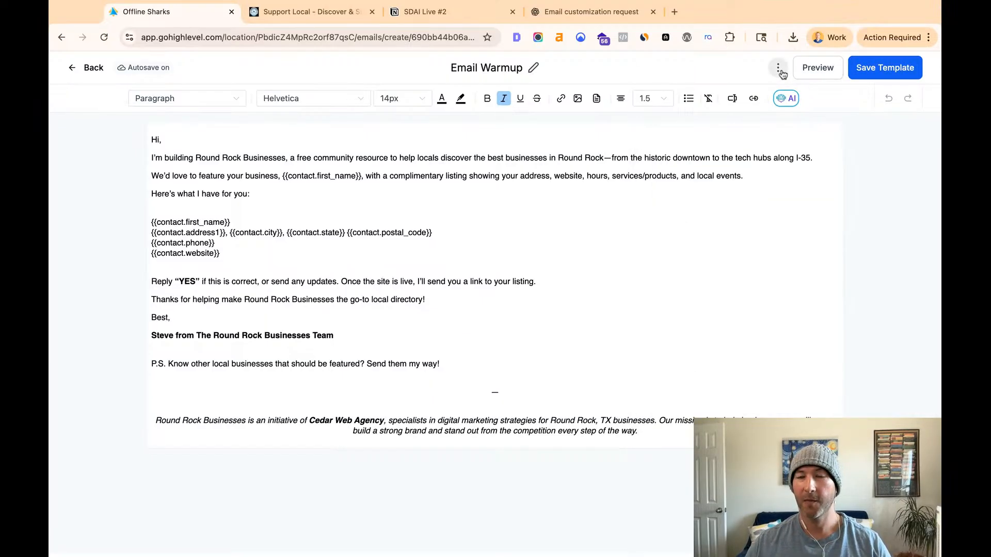
- Set the Email Warmup template's preview text to "CHECK YOUR BUSINESS OUT!" and save the template settings
{"action": "left_click", "coordinate": [779, 70]}
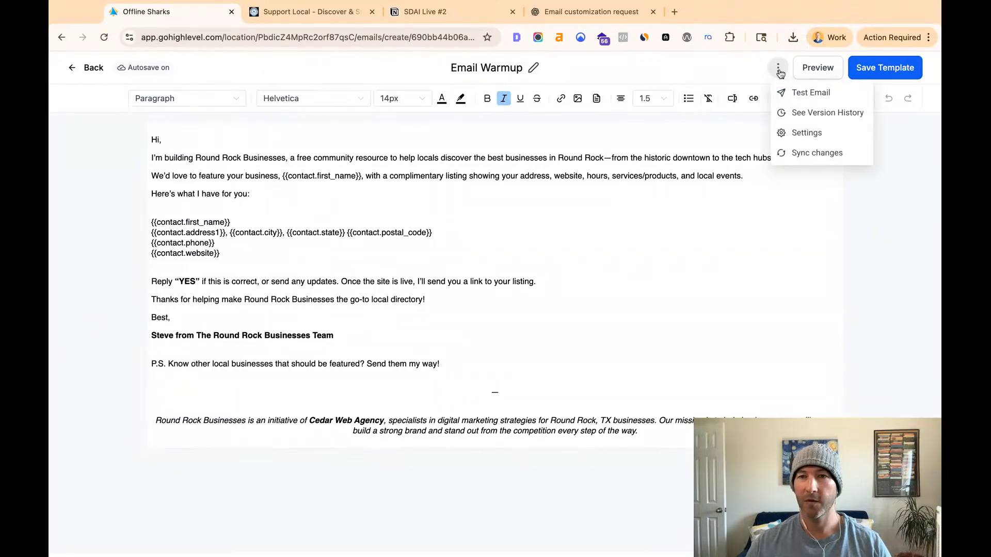
{"action": "left_click", "coordinate": [783, 132]}
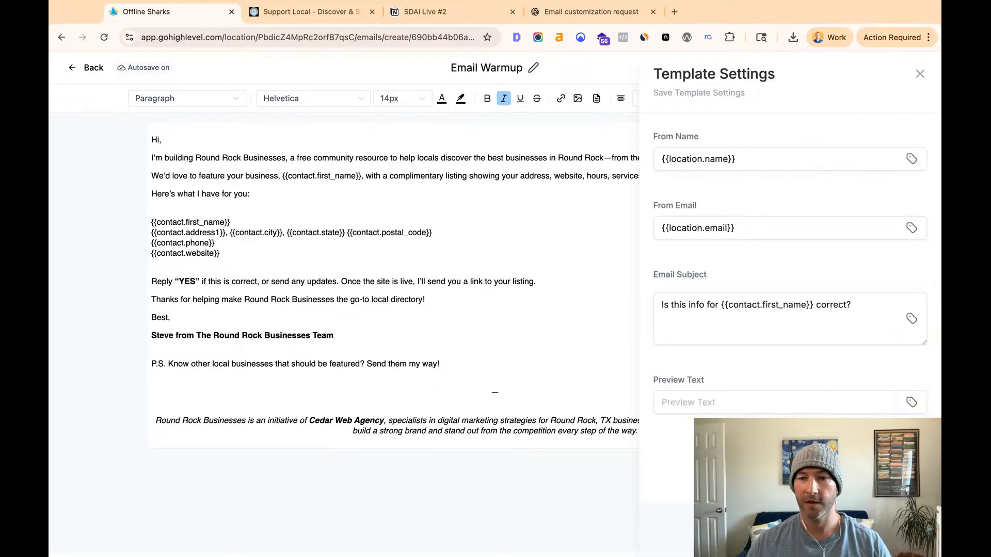
{"action": "left_click", "coordinate": [720, 402]}
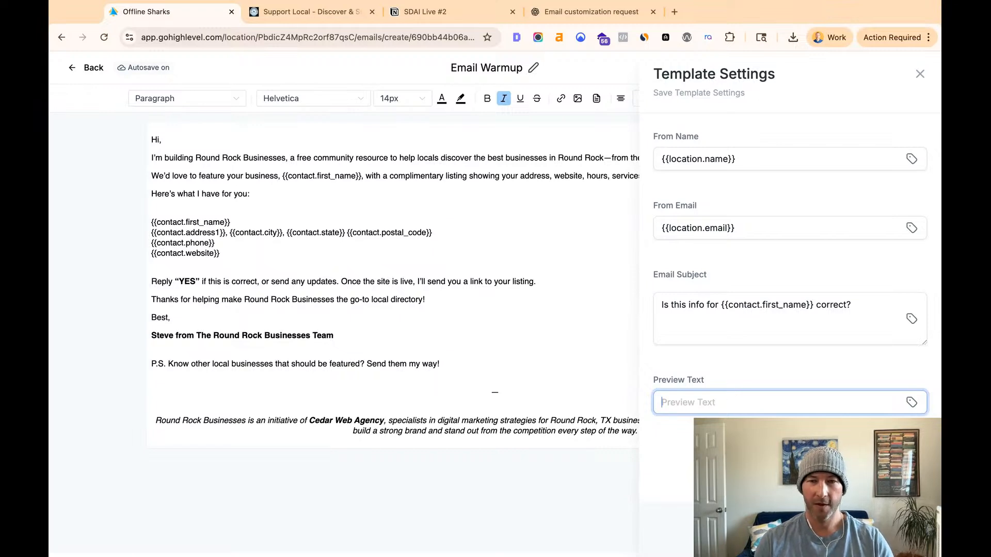
{"action": "type", "text": "CHECK"}
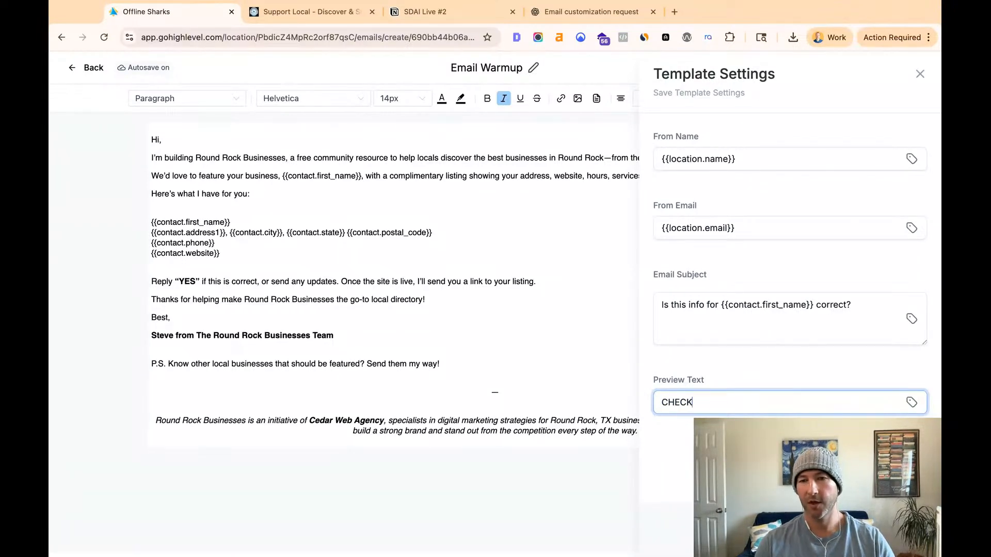
{"action": "type", "text": " YOUR BUSINESS OUT"}
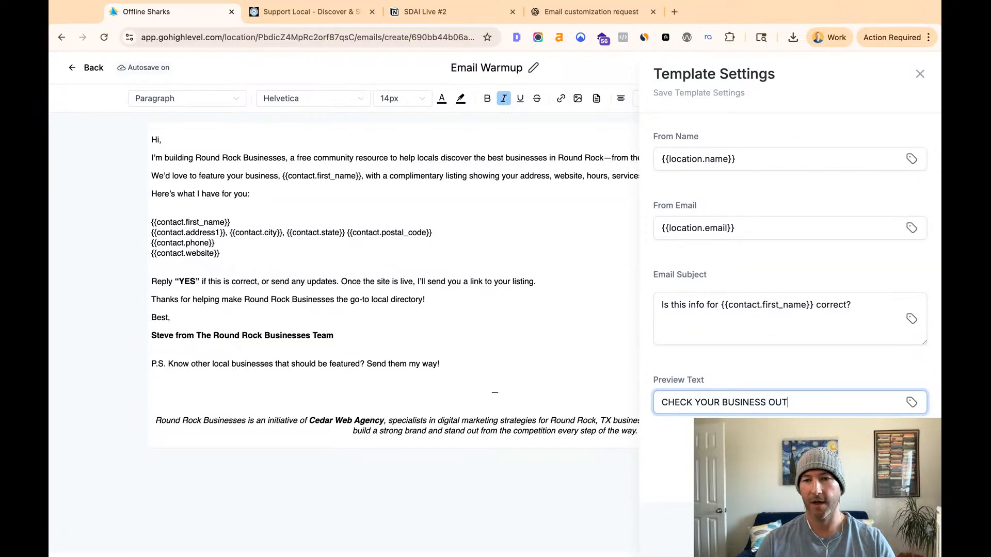
{"action": "type", "text": "!"}
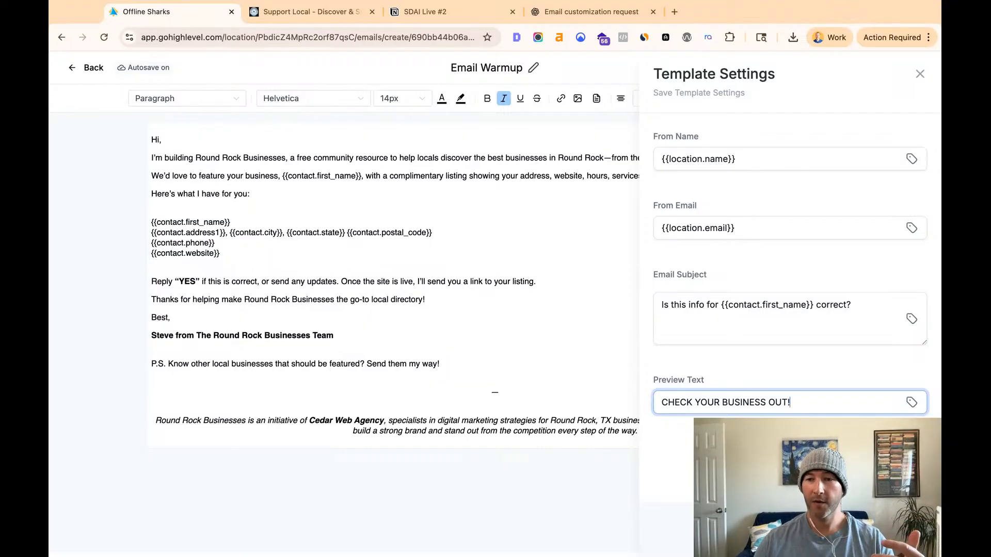
{"action": "left_click", "coordinate": [902, 530]}
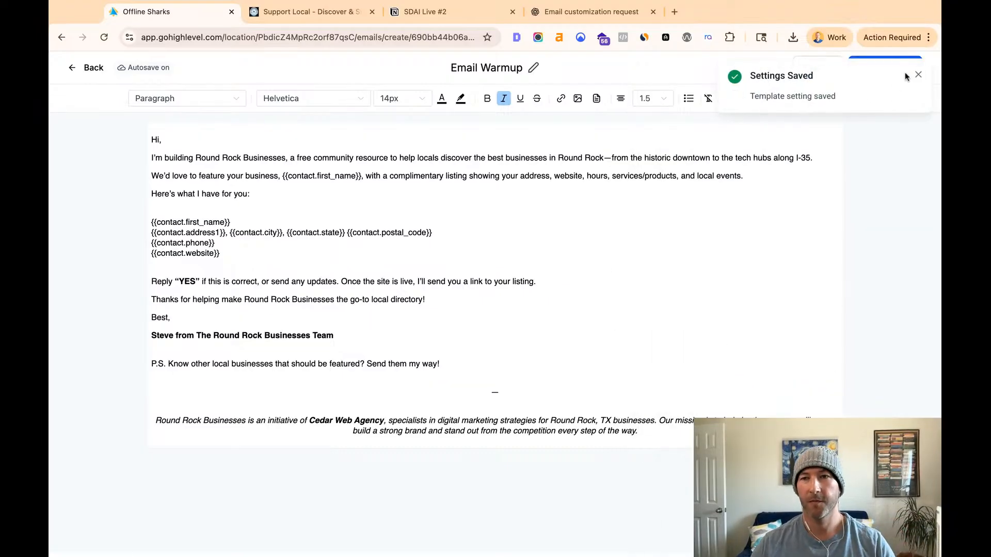
- Send a test of the Email Warmup template to the sender's own agency e-mail address
{"action": "left_click", "coordinate": [778, 67]}
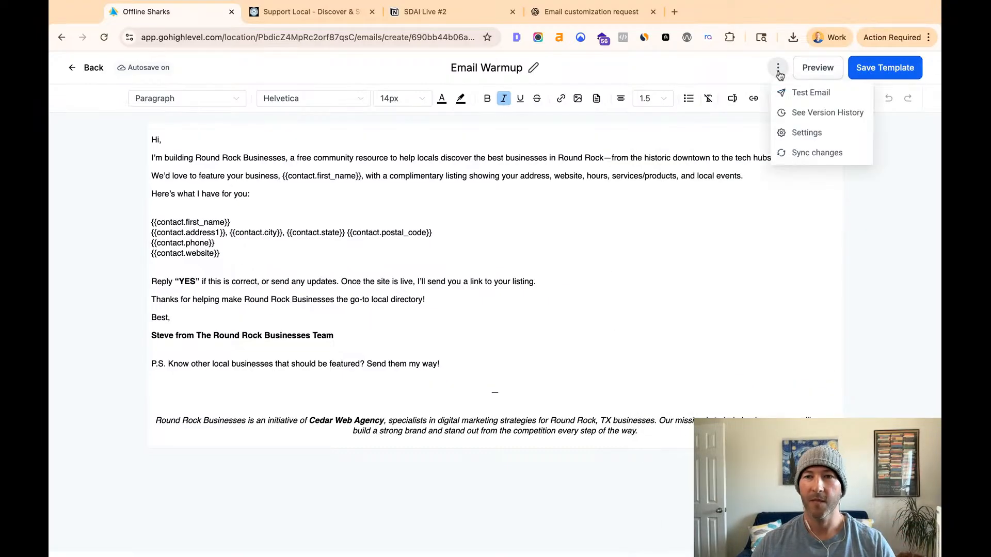
{"action": "left_click", "coordinate": [798, 94]}
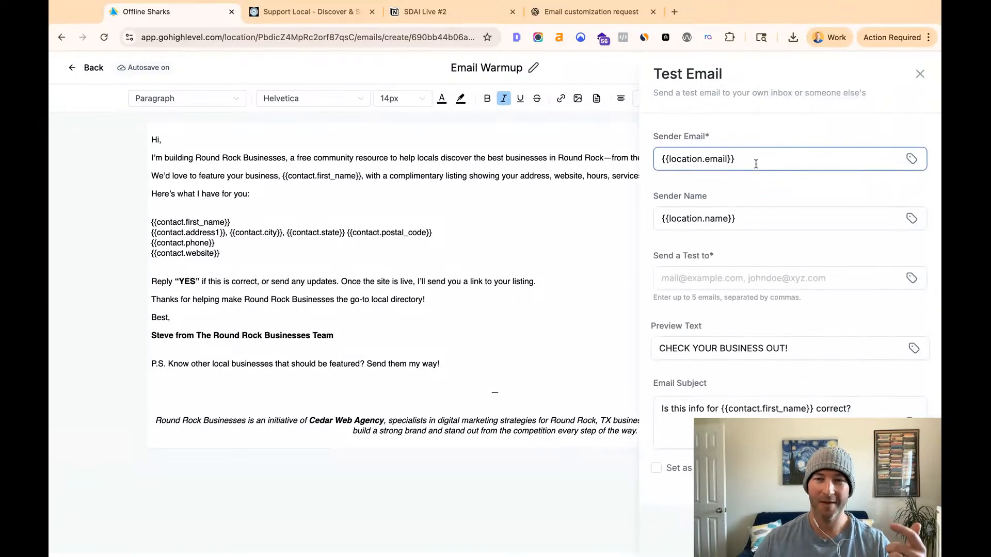
{"action": "left_click", "coordinate": [715, 275]}
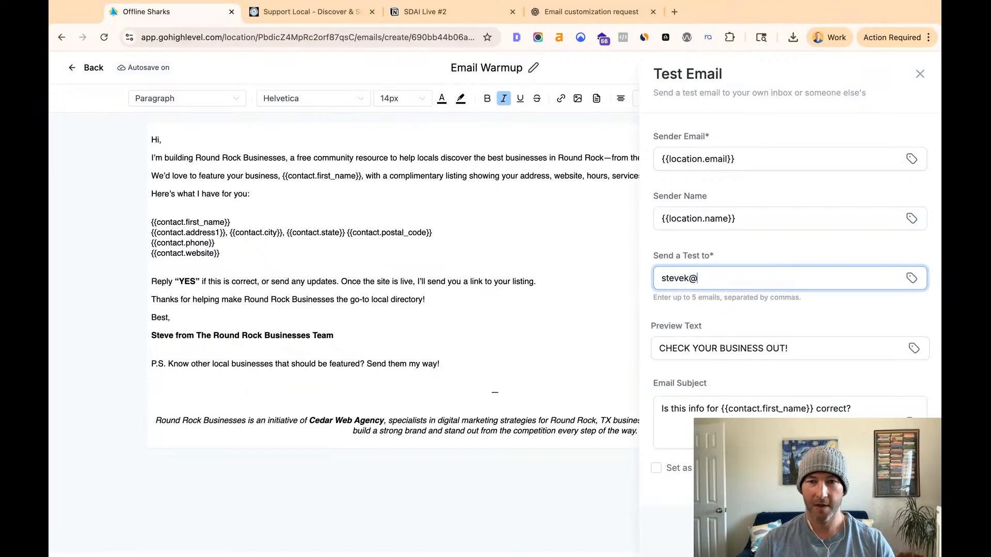
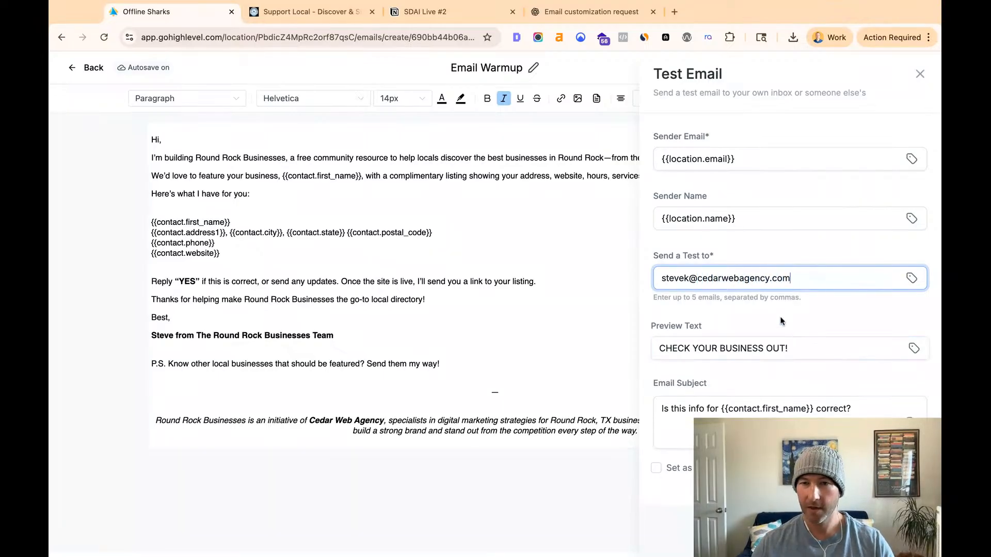
{"action": "left_click", "coordinate": [893, 535]}
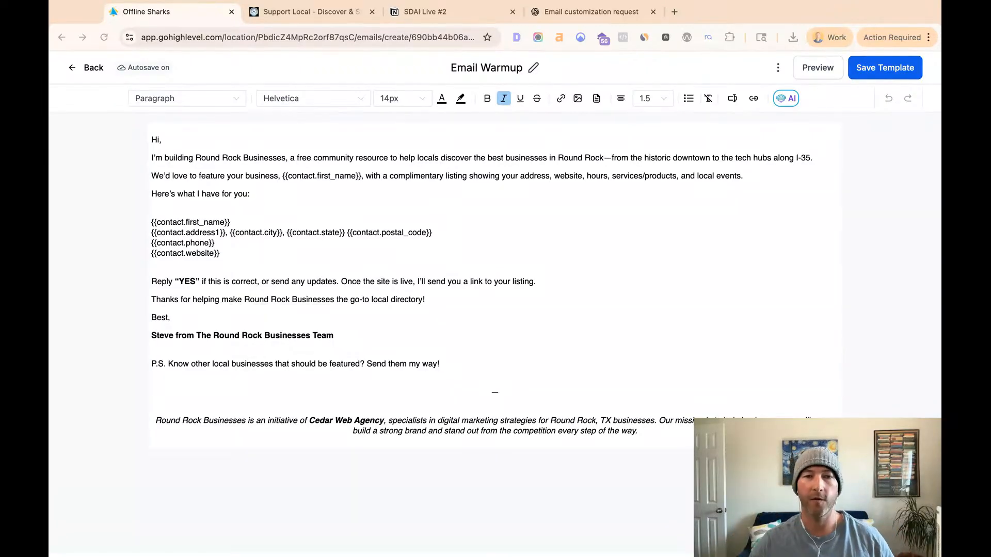
- Leave the Email Warmup template and return to the list of email templates
{"action": "left_click", "coordinate": [305, 58]}
{"action": "left_click", "coordinate": [448, 338]}
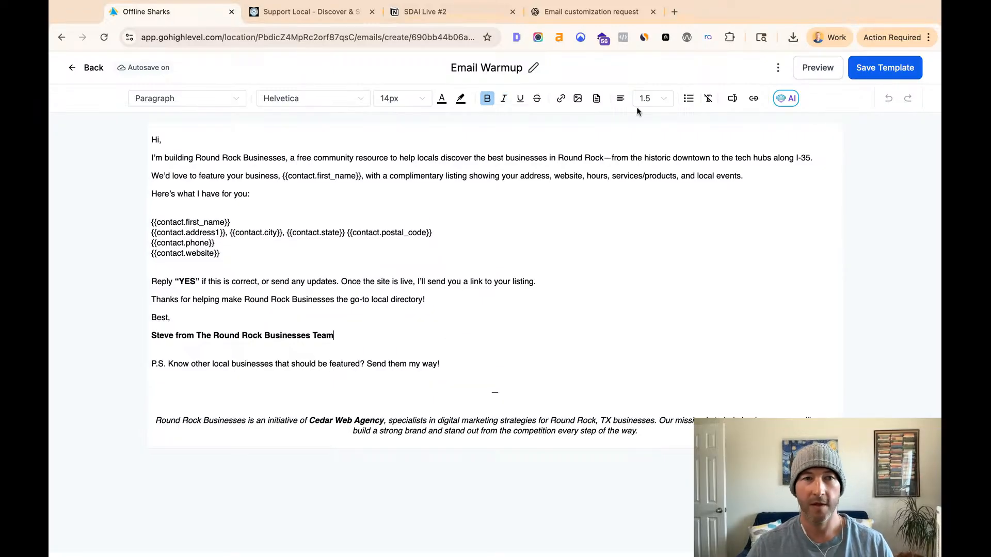
{"action": "left_click", "coordinate": [87, 70]}
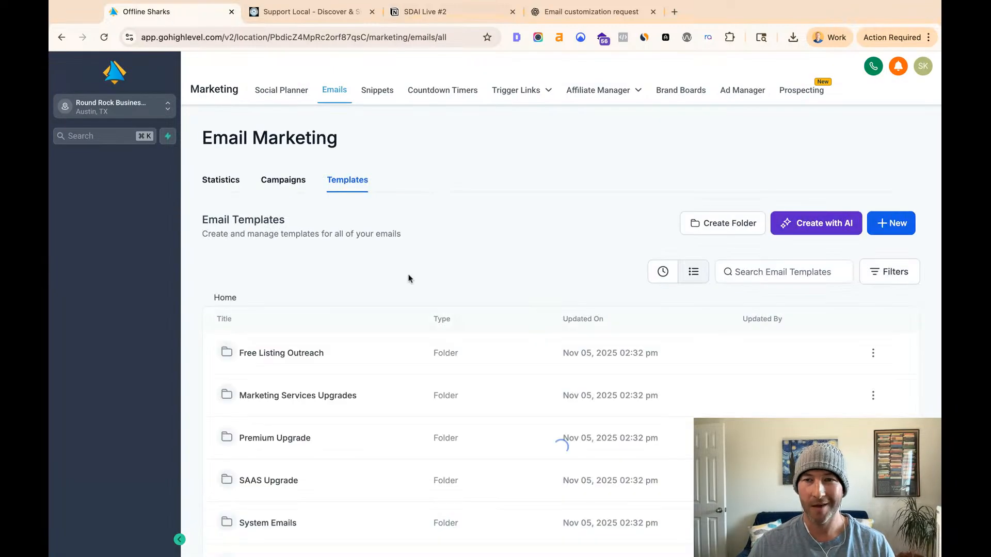
{"action": "scroll", "coordinate": [356, 285], "scroll_direction": "down", "scroll_amount": 3}
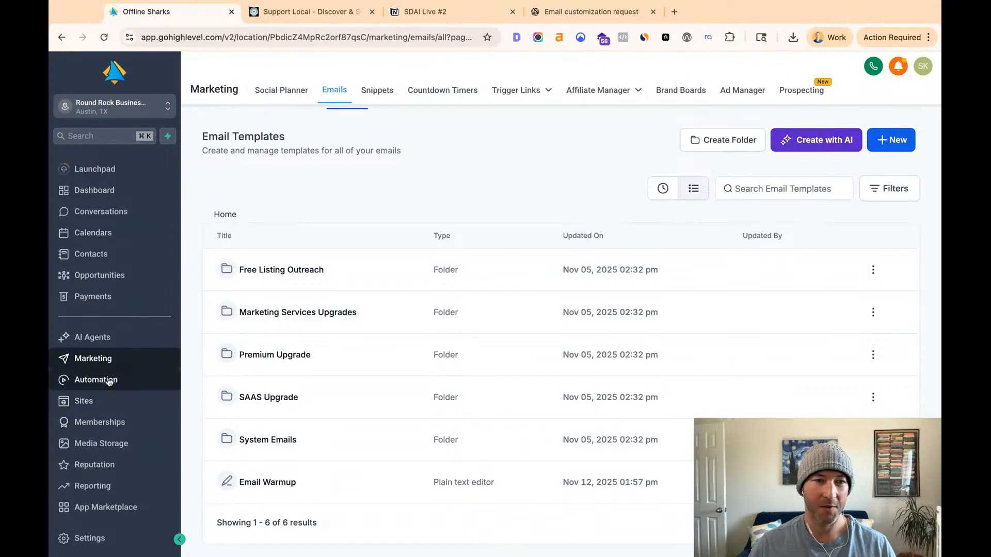
- Open the contacts smart list "01. RR - 12_NOV_2025_1_21_PM" and look over its dental businesses
{"action": "left_click", "coordinate": [91, 254]}
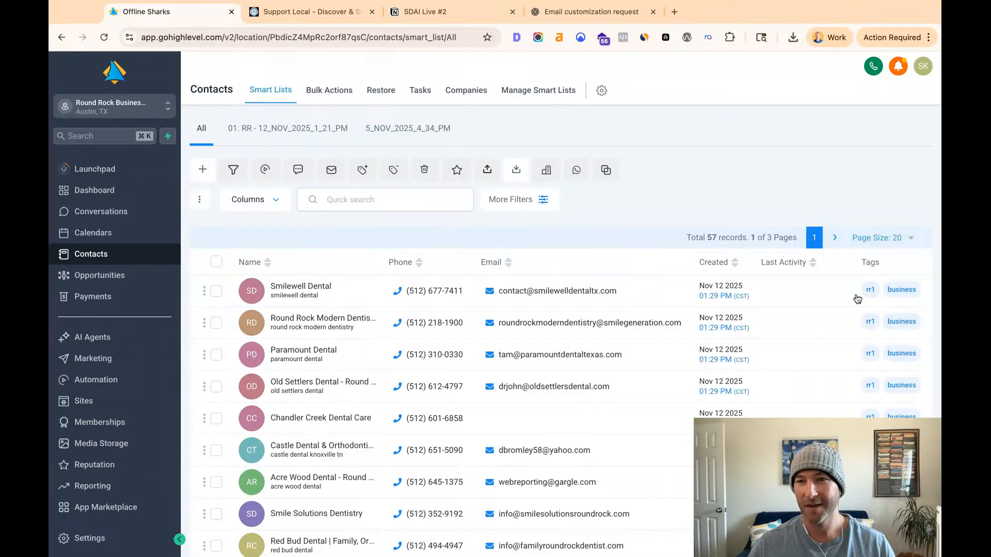
{"action": "left_click", "coordinate": [273, 129]}
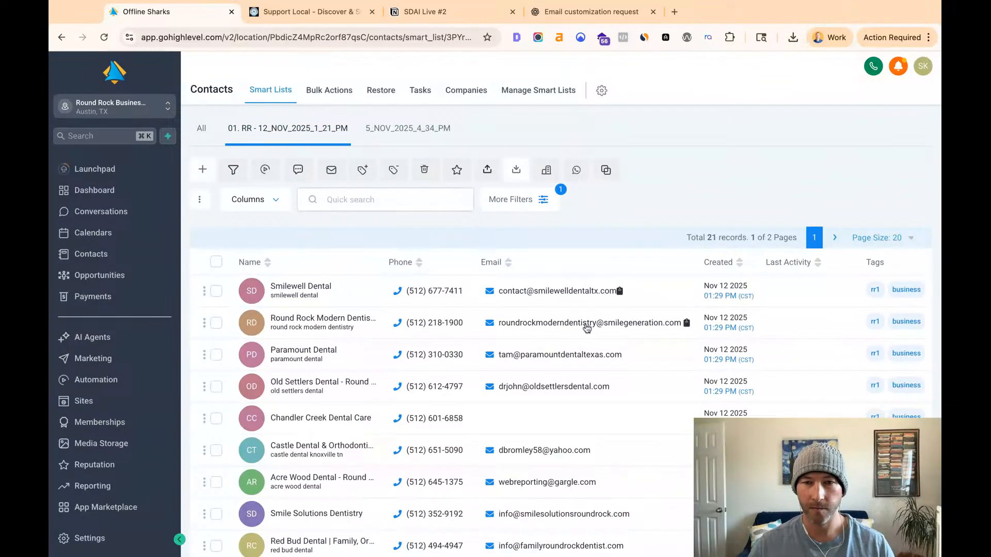
{"action": "scroll", "coordinate": [588, 327], "scroll_direction": "down", "scroll_amount": 3}
{"action": "scroll", "coordinate": [588, 326], "scroll_direction": "up", "scroll_amount": 3}
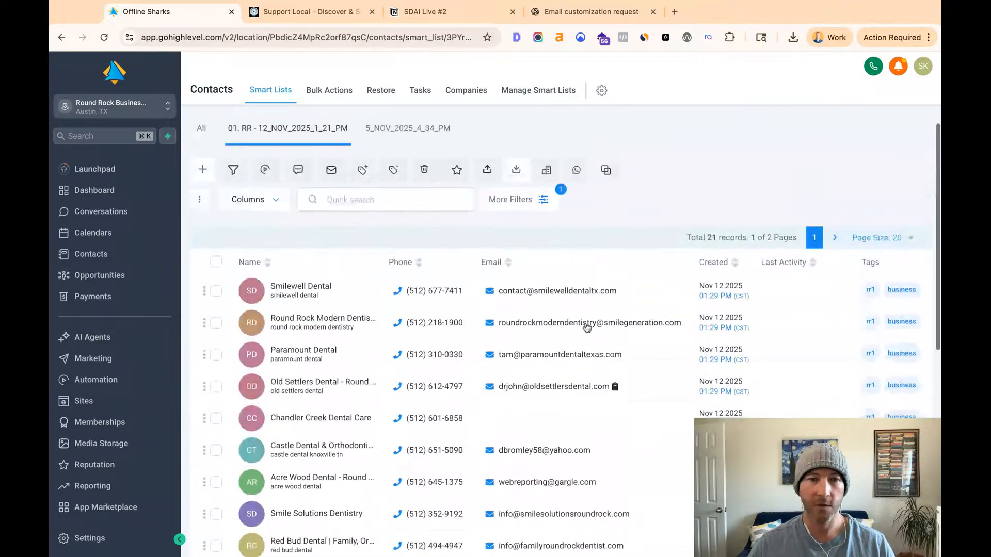
- Switch to the Round Rock Businesses website, open the Dentists category under Health & Wellness, and look through its listings
{"action": "left_click", "coordinate": [307, 19]}
{"action": "mouse_move", "coordinate": [558, 75]}
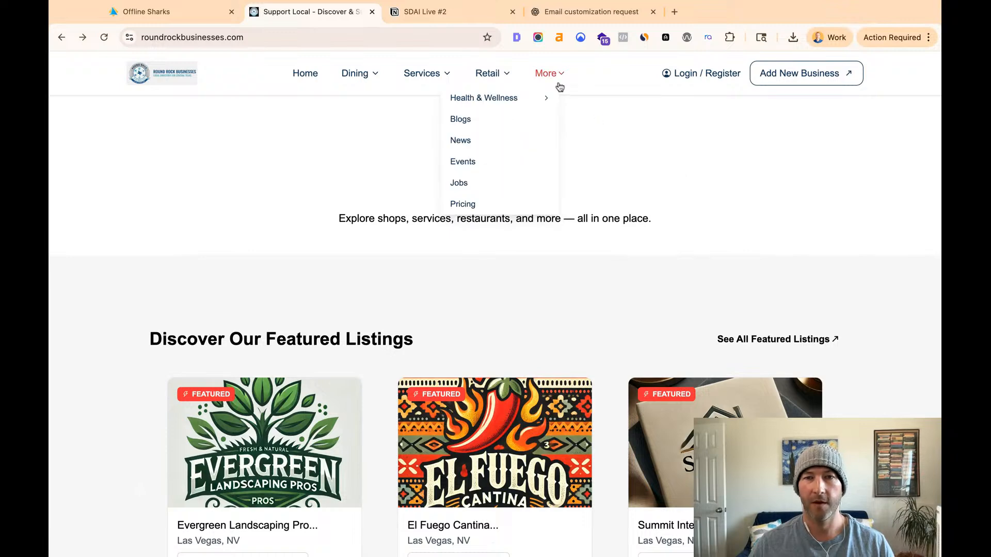
{"action": "mouse_move", "coordinate": [558, 107]}
{"action": "left_click", "coordinate": [586, 118]}
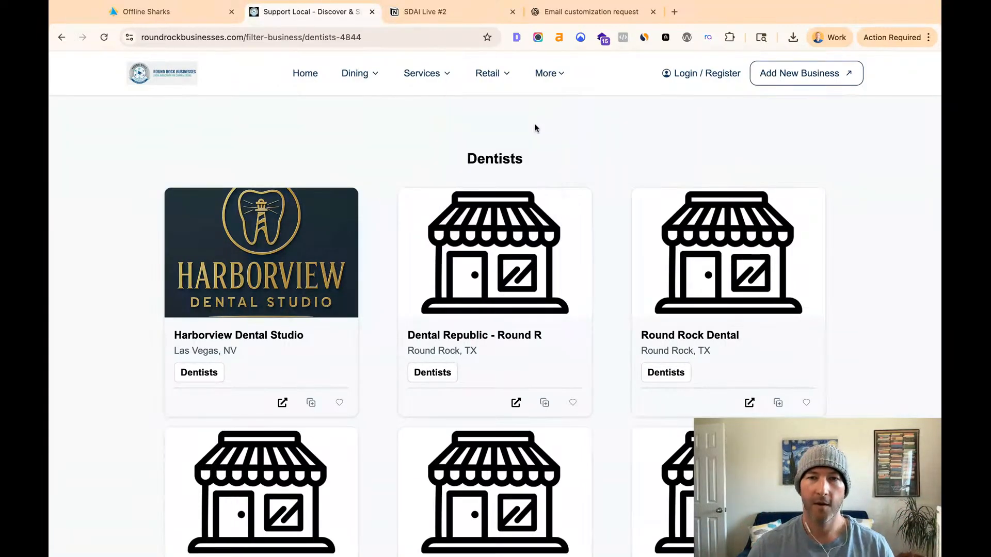
{"action": "mouse_move", "coordinate": [488, 73]}
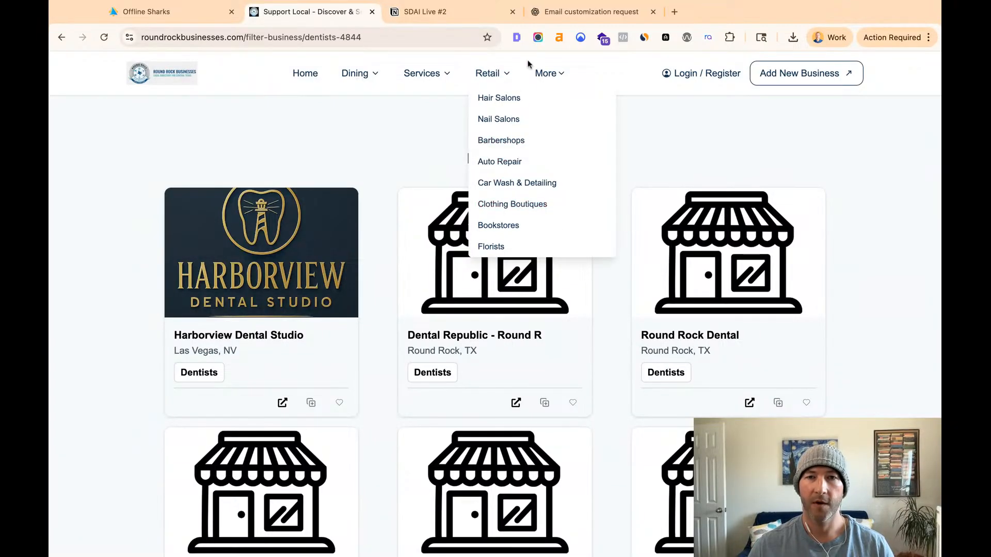
{"action": "mouse_move", "coordinate": [545, 73]}
{"action": "mouse_move", "coordinate": [529, 100]}
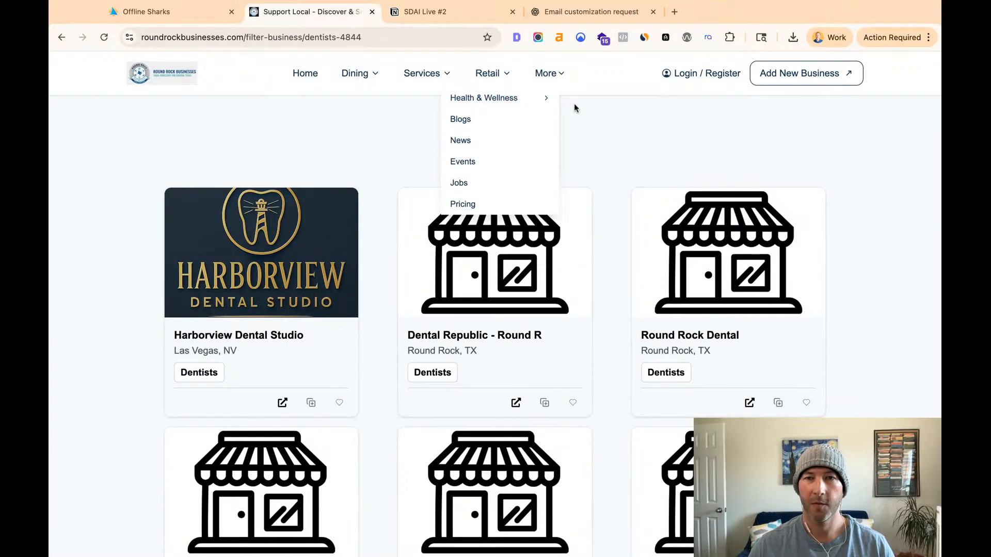
{"action": "left_click", "coordinate": [592, 120]}
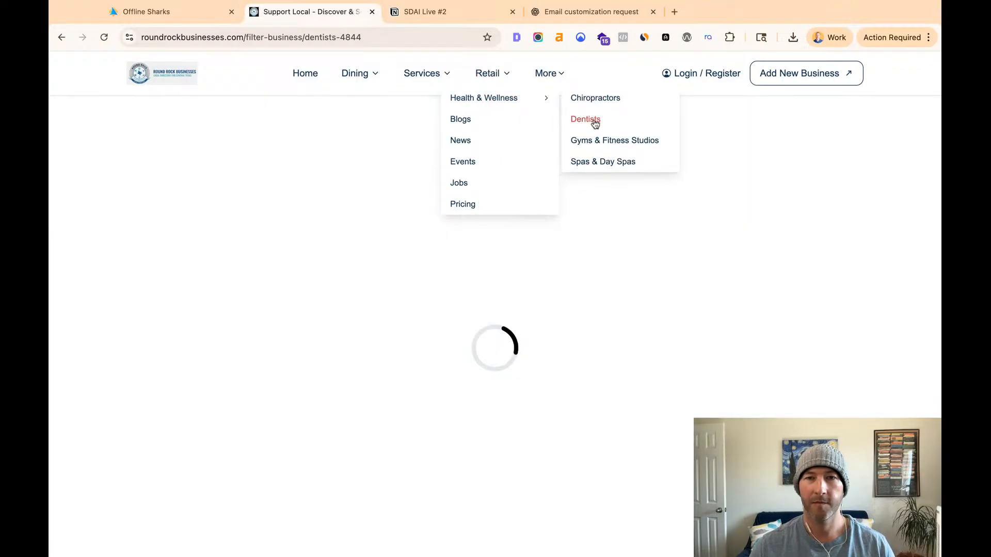
{"action": "scroll", "coordinate": [585, 313], "scroll_direction": "down", "scroll_amount": 2}
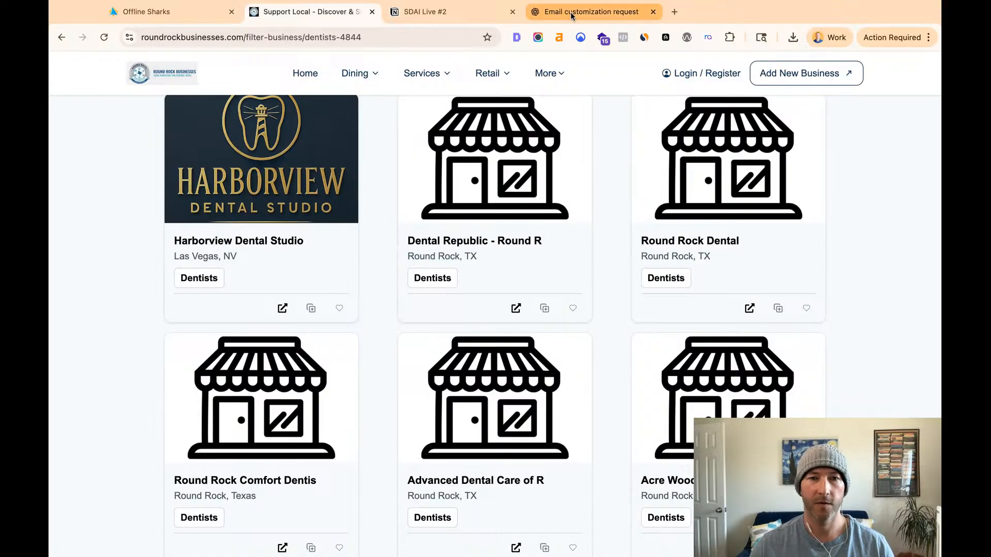
{"action": "scroll", "coordinate": [385, 247], "scroll_direction": "down", "scroll_amount": 1}
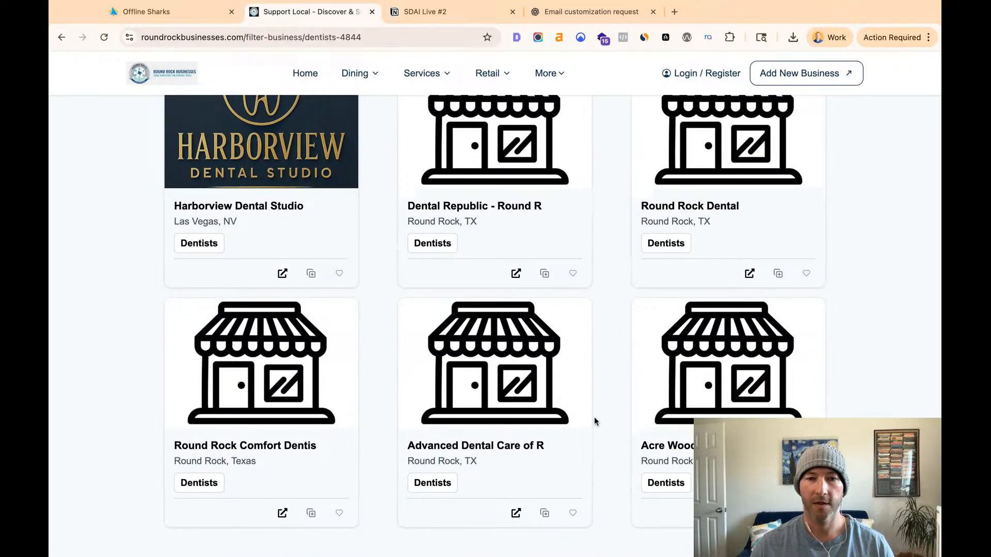
- Switch back to the HighLevel contacts and filter the smart list with the search term "round"
{"action": "left_click", "coordinate": [187, 13]}
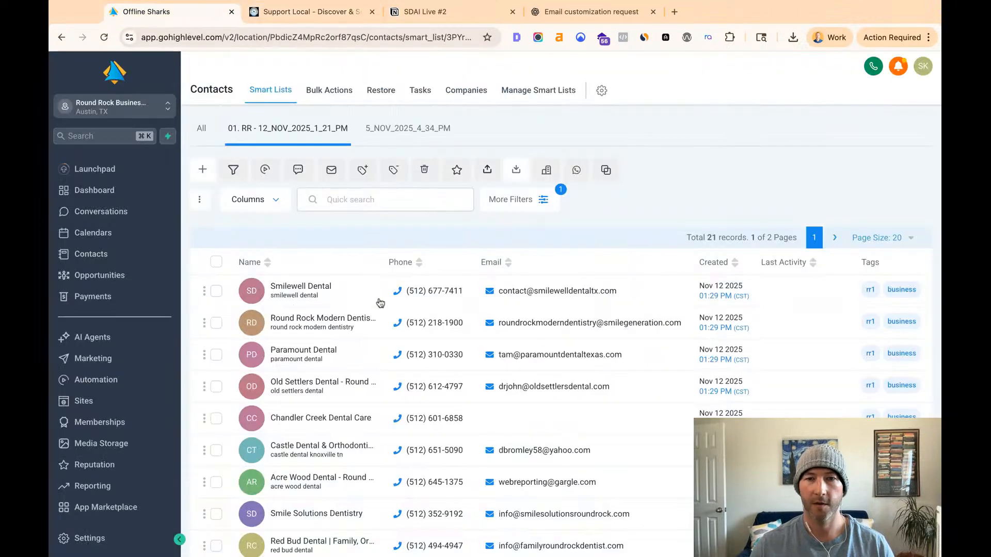
{"action": "left_click", "coordinate": [385, 199]}
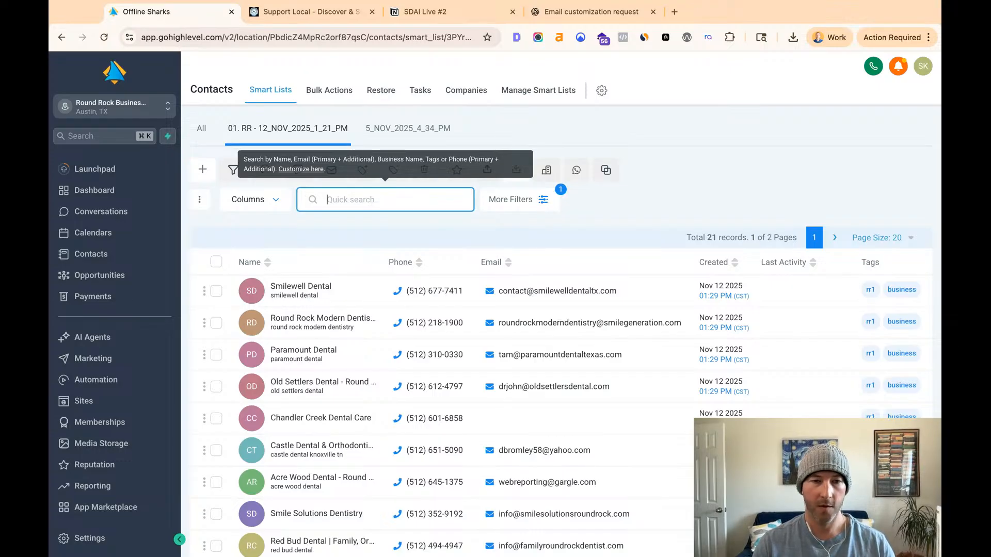
{"action": "type", "text": "round"}
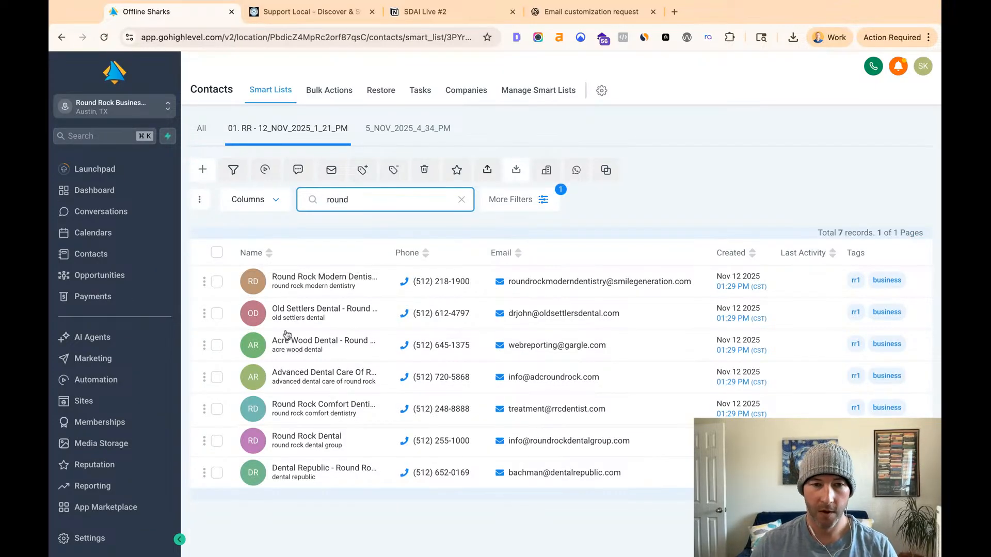
- Select the contacts Dental Republic, Round Rock Comfort Dentistry, Acre Wood Dental, Round Rock Dental and Advanced Dental Care, checking them against the directory's Dentists listings
{"action": "left_click", "coordinate": [217, 473]}
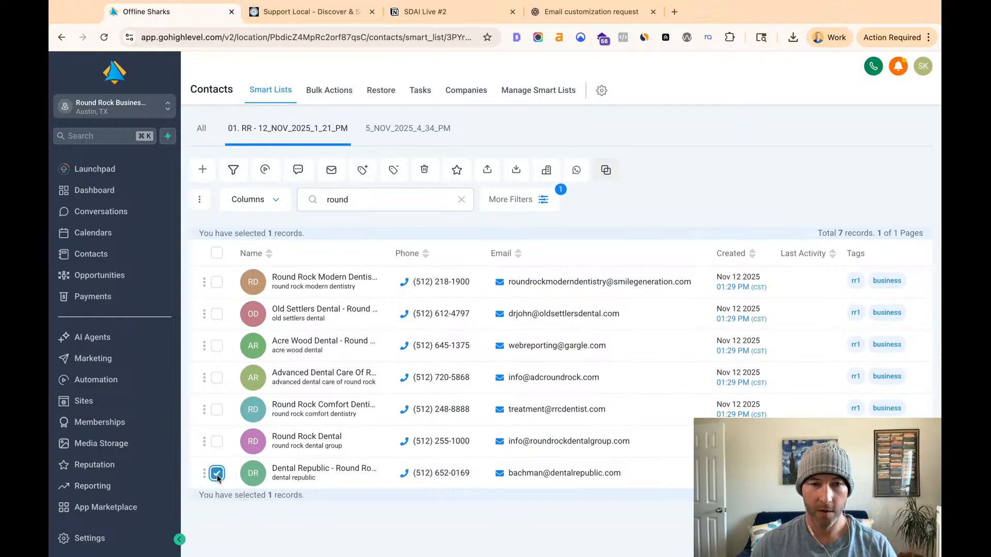
{"action": "left_click", "coordinate": [217, 410]}
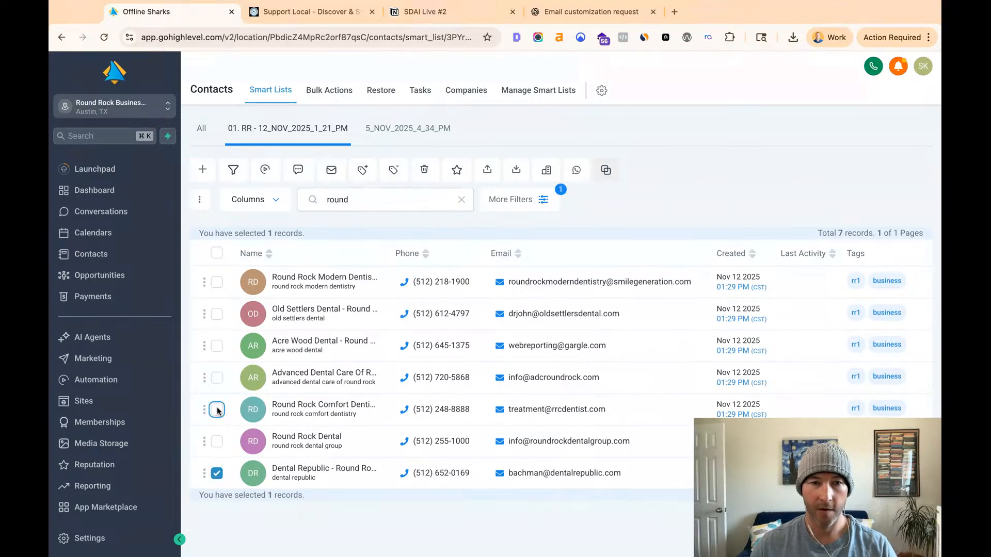
{"action": "left_click", "coordinate": [216, 346]}
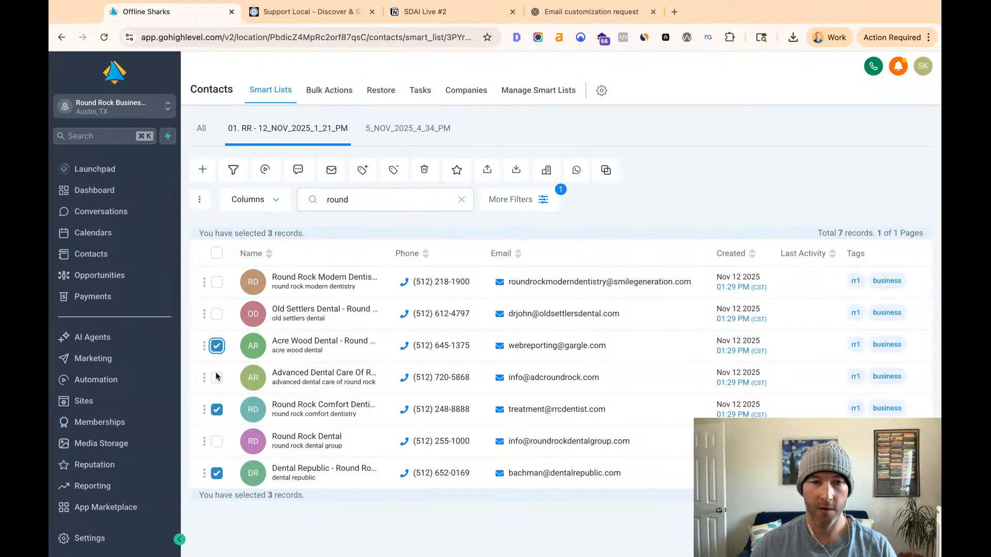
{"action": "left_click", "coordinate": [292, 14]}
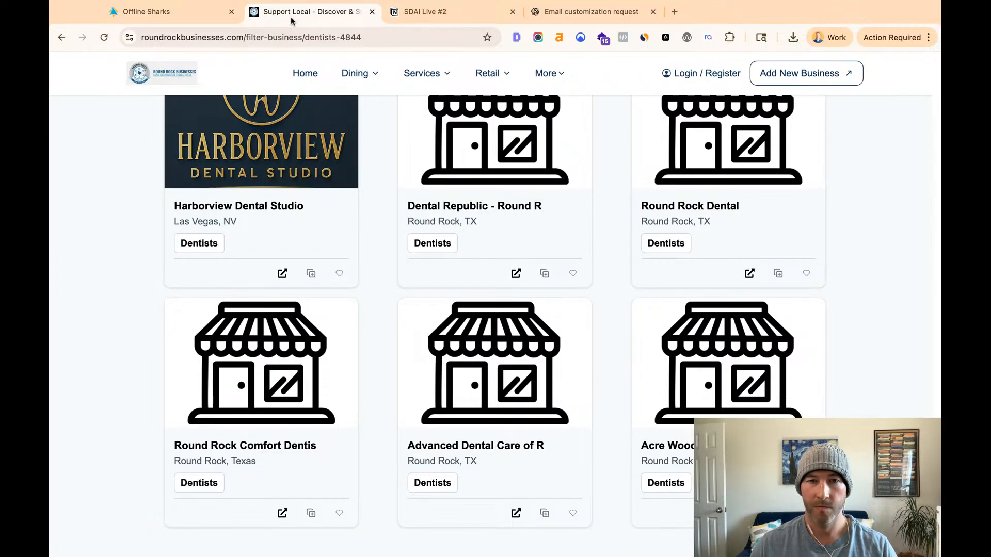
{"action": "left_click", "coordinate": [205, 16]}
{"action": "left_click", "coordinate": [217, 442]}
{"action": "left_click", "coordinate": [217, 378]}
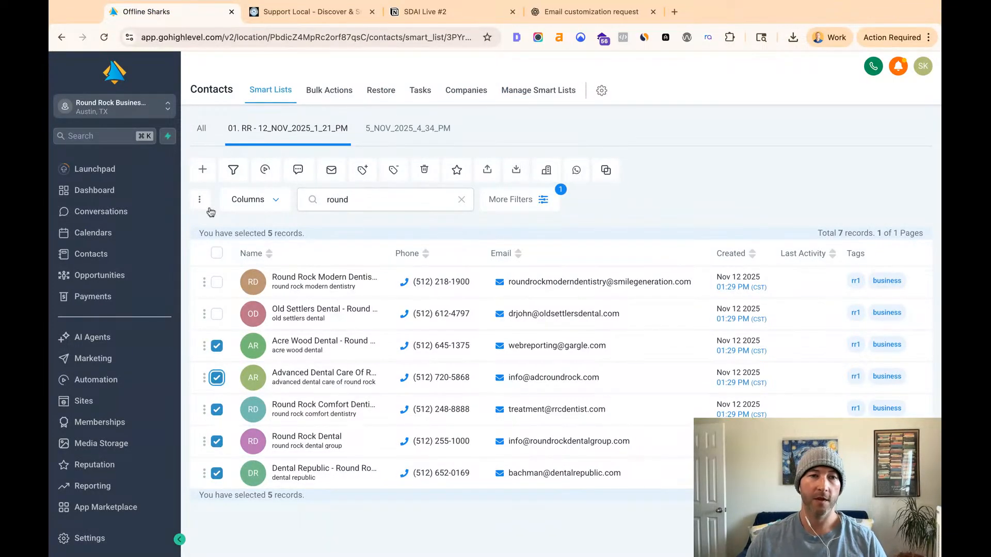
- Start adding the selected contacts to the Free Listing Outreach workflow, and open the same contacts page in a second browser tab
{"action": "left_click", "coordinate": [272, 172]}
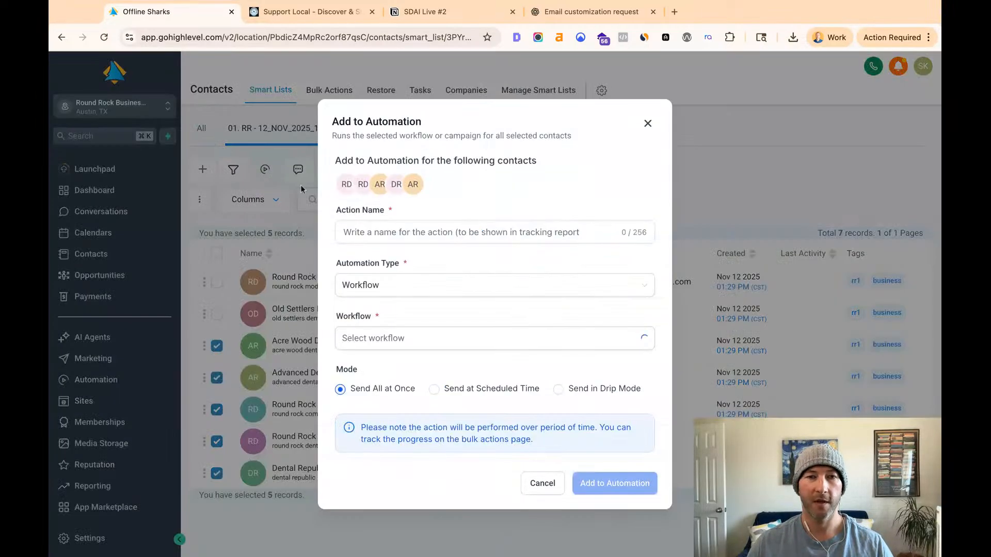
{"action": "left_click", "coordinate": [400, 342]}
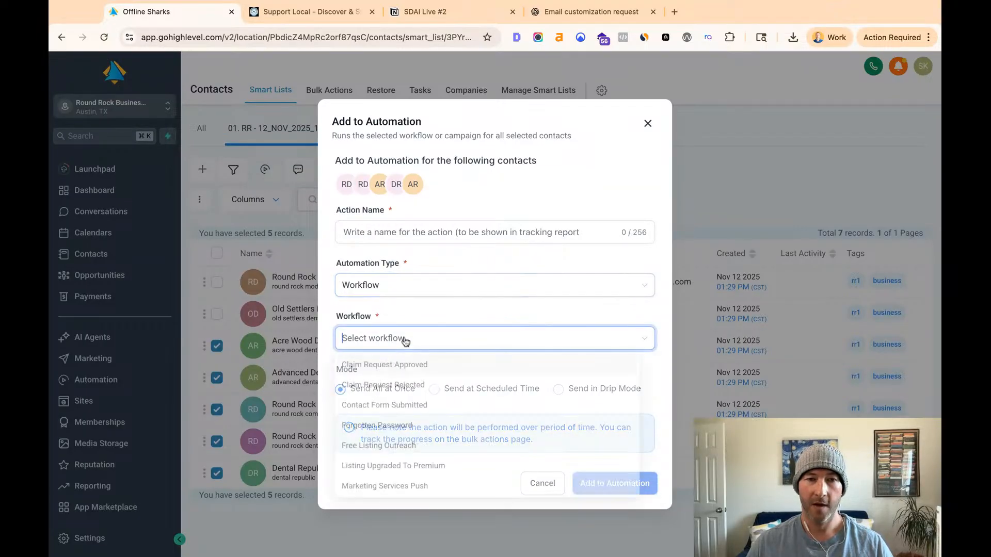
{"action": "left_click", "coordinate": [436, 449]}
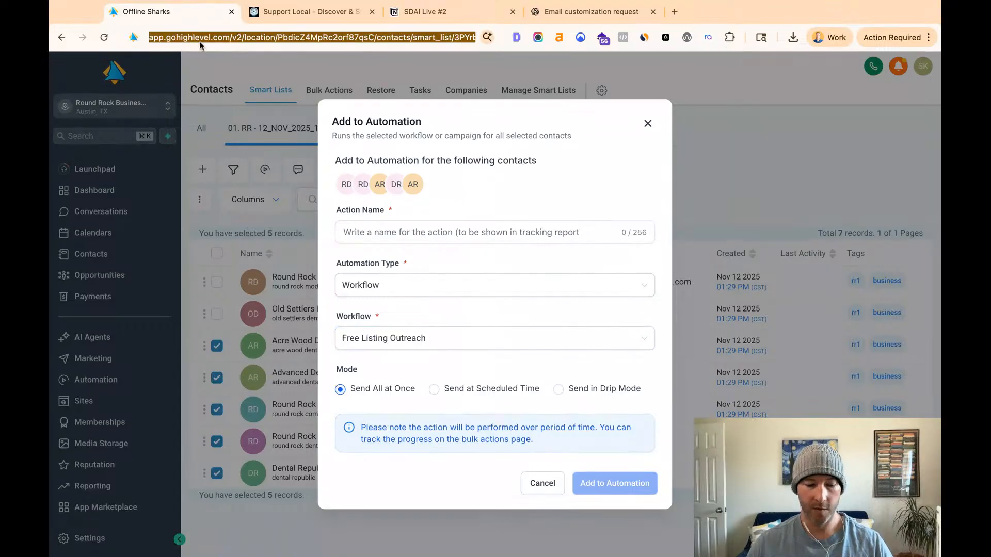
{"action": "key", "text": "super+t"}
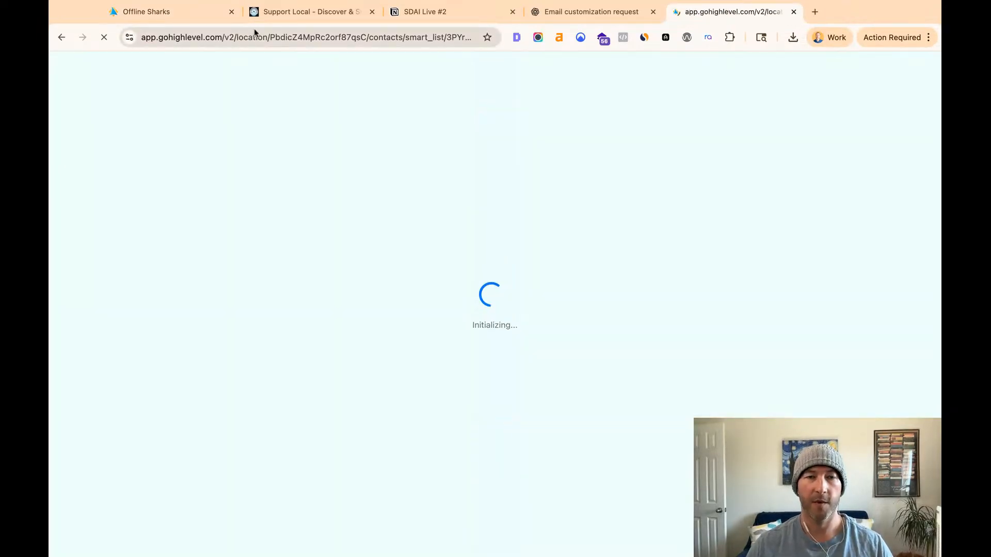
{"action": "left_click", "coordinate": [209, 20]}
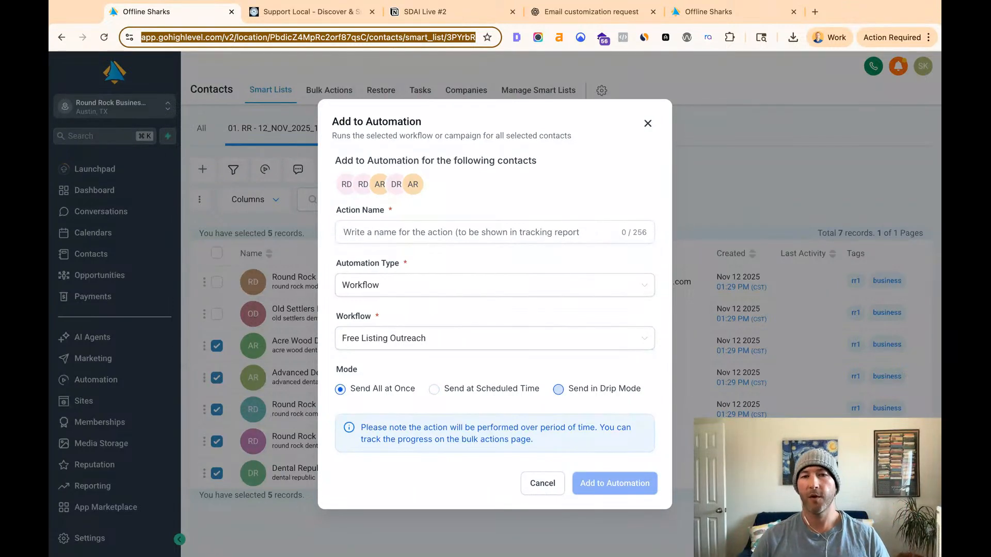
- Choose Send in Drip Mode for the automation and name the action "Add to FLO in Drip"
{"action": "left_click", "coordinate": [558, 389]}
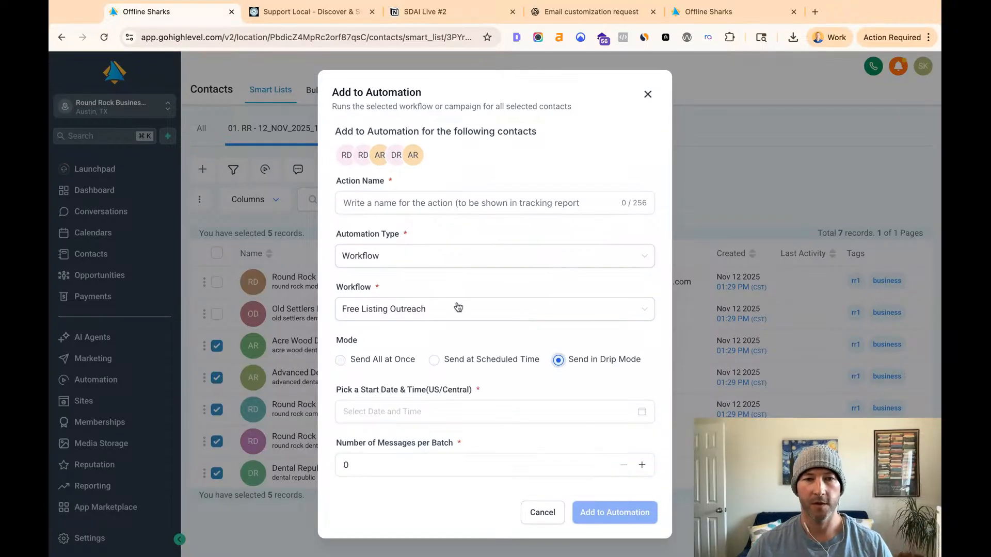
{"action": "left_click", "coordinate": [394, 202]}
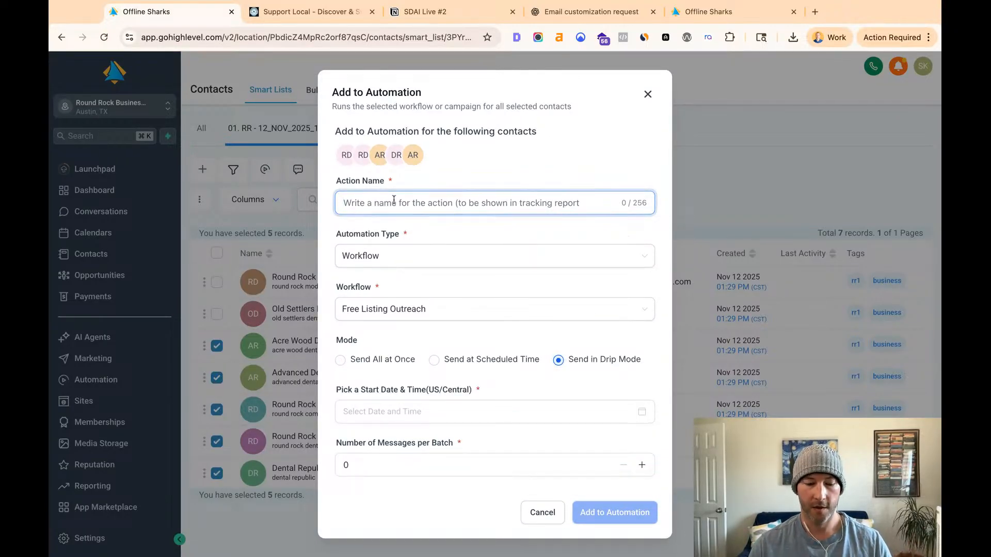
{"action": "type", "text": "Sedn"}
{"action": "key", "text": "super+a"}
{"action": "type", "text": "Add to F"}
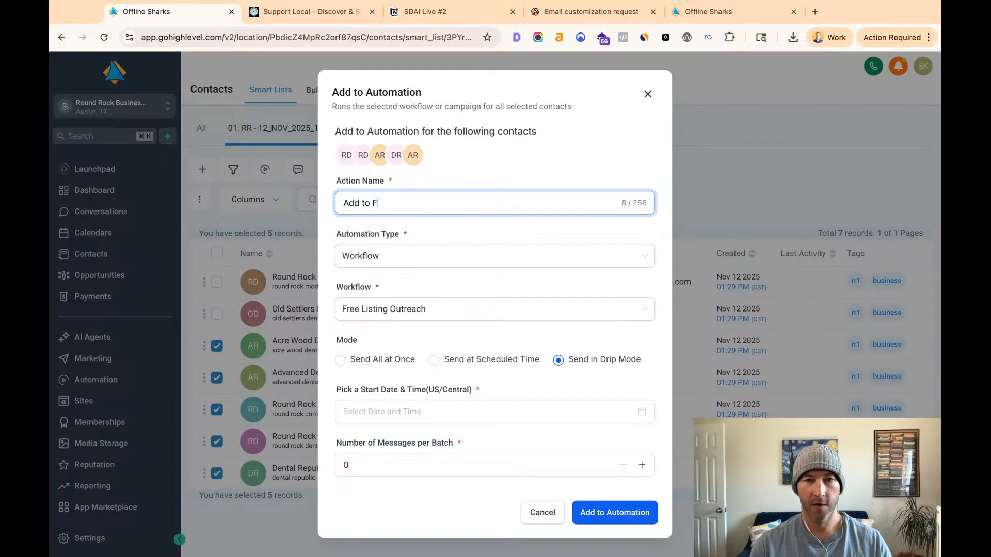
{"action": "type", "text": "LO in Dro"}
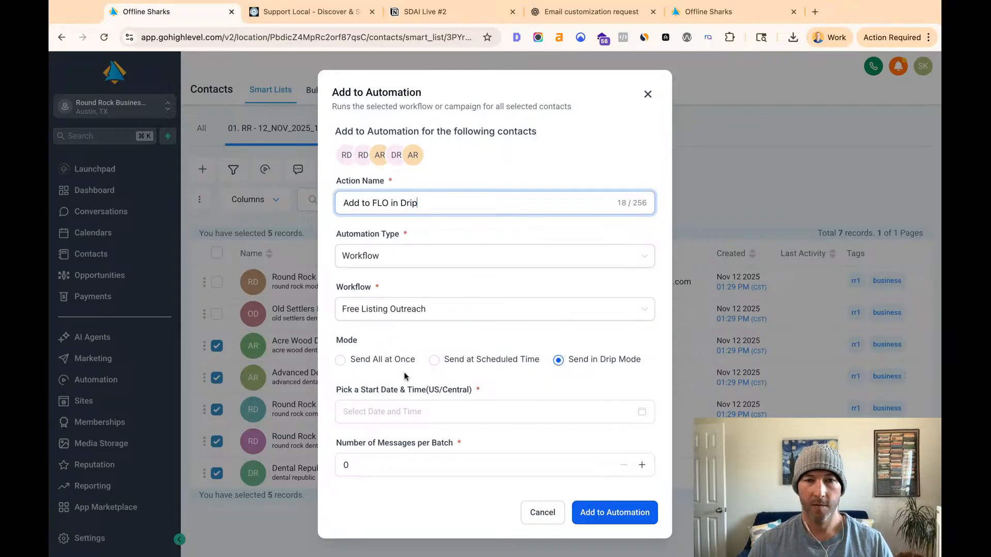
- Set the automation's start date and time to Nov 12, 2025 2:31 PM
{"action": "left_click", "coordinate": [450, 416]}
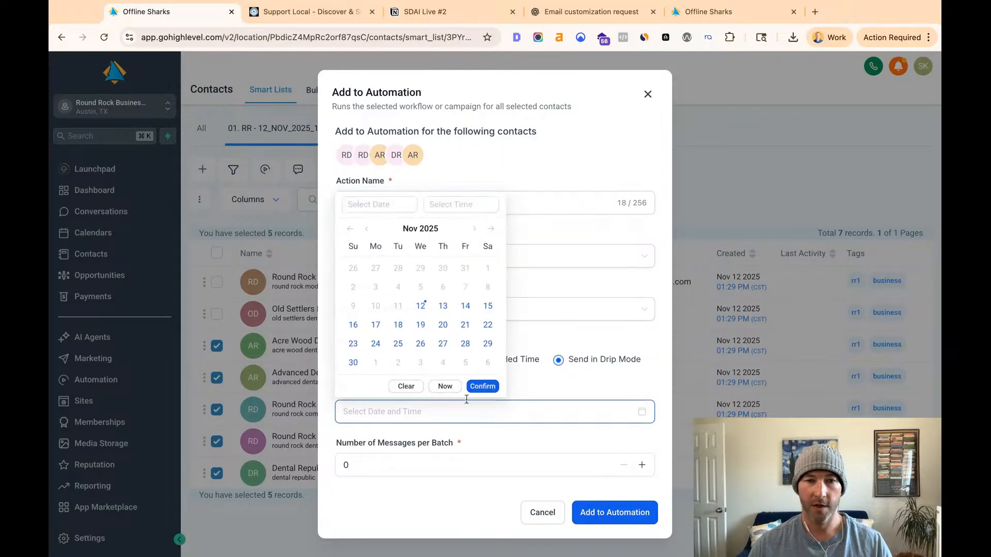
{"action": "left_click", "coordinate": [450, 388]}
{"action": "left_click", "coordinate": [468, 465]}
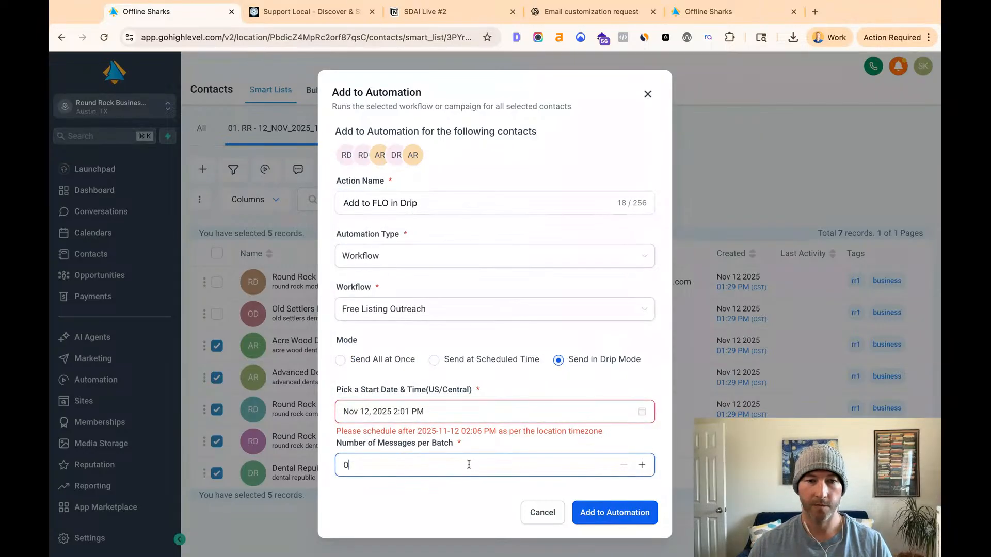
{"action": "left_click", "coordinate": [437, 420]}
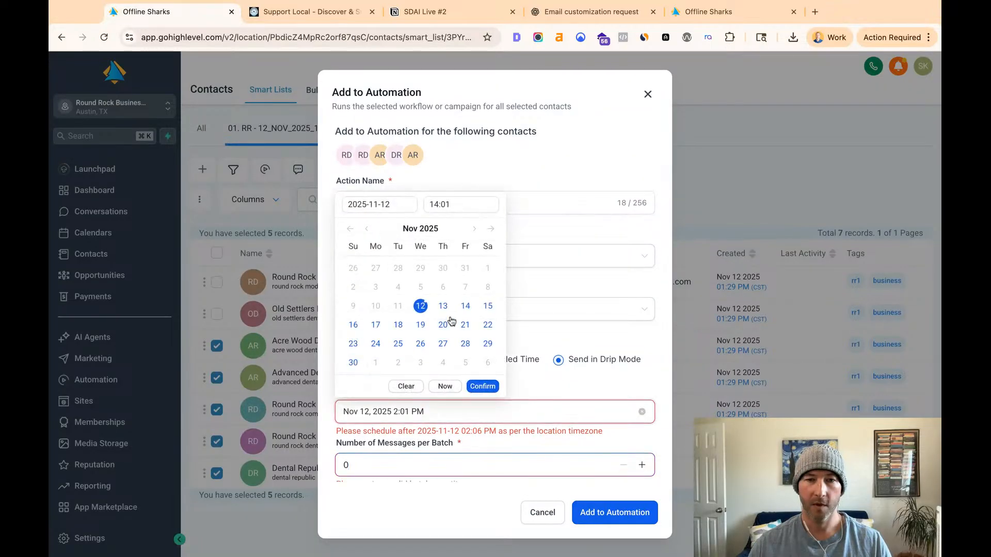
{"action": "left_click", "coordinate": [433, 205]}
{"action": "left_click", "coordinate": [444, 203]}
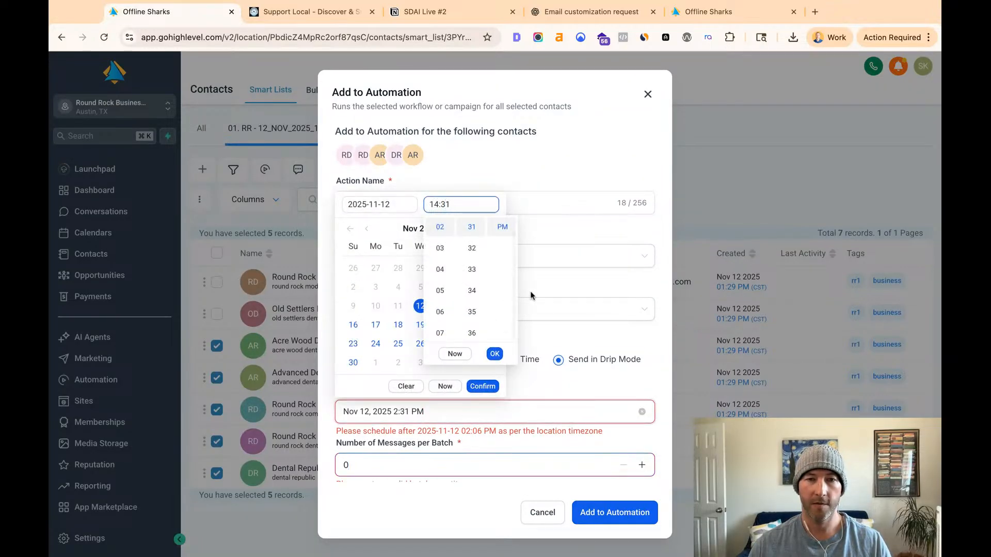
{"action": "left_click", "coordinate": [494, 354]}
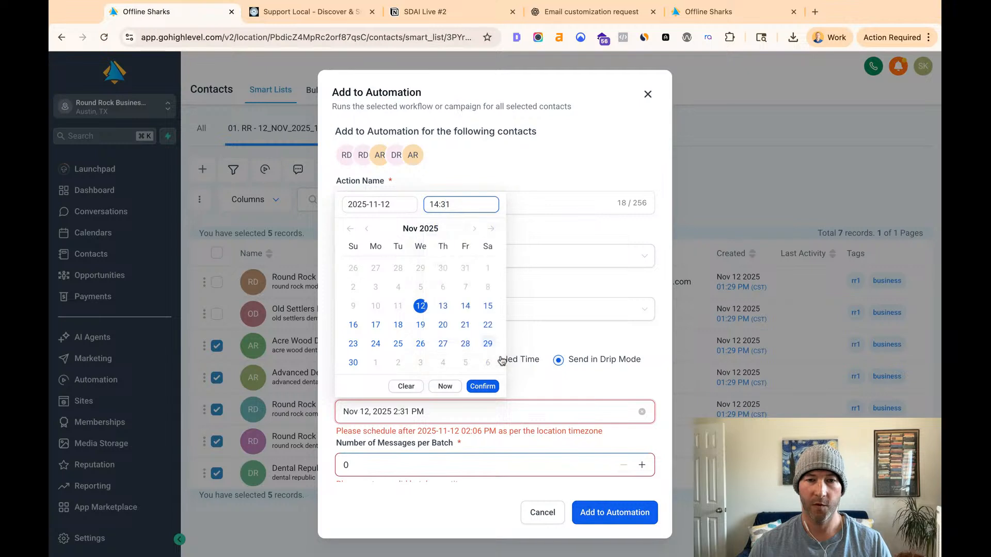
{"action": "left_click", "coordinate": [483, 388]}
- Set the drip to 10 messages per batch, repeating after 1 day
{"action": "left_click", "coordinate": [432, 463]}
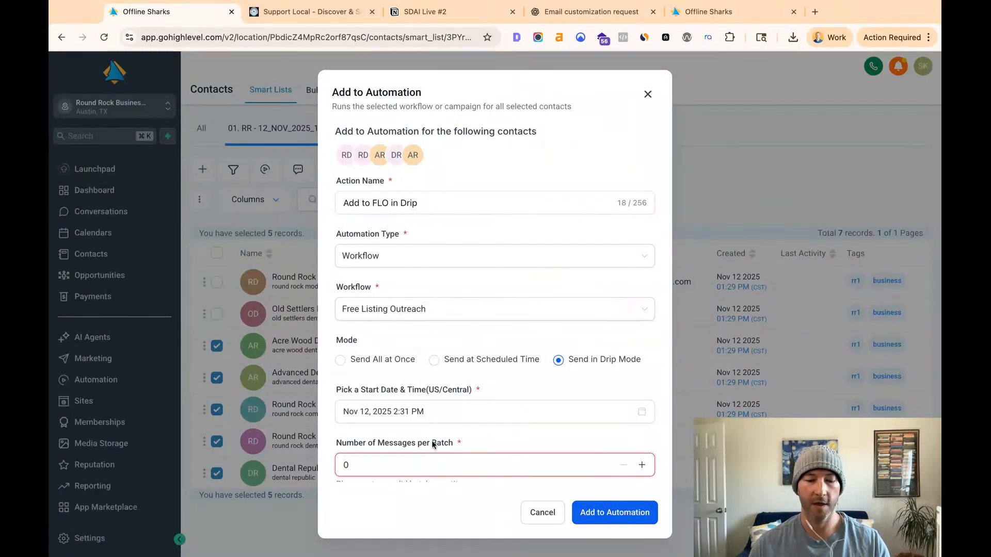
{"action": "type", "text": "10"}
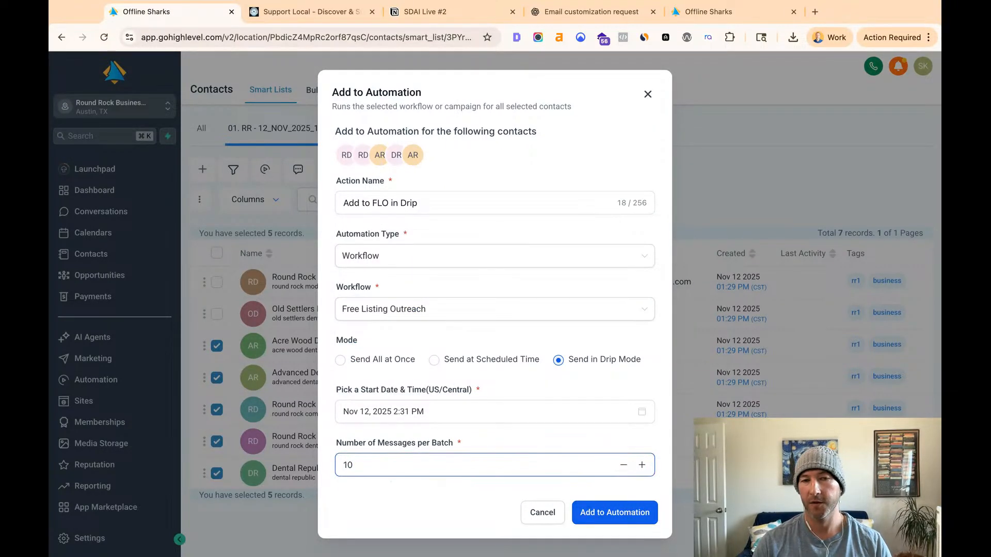
{"action": "scroll", "coordinate": [471, 413], "scroll_direction": "down", "scroll_amount": 3}
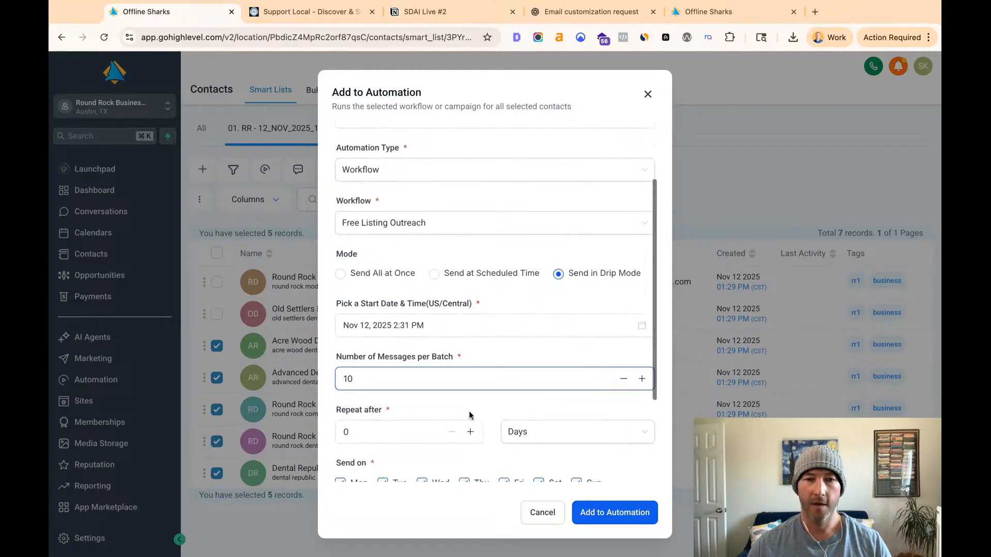
{"action": "left_click", "coordinate": [411, 406]}
{"action": "type", "text": "1"}
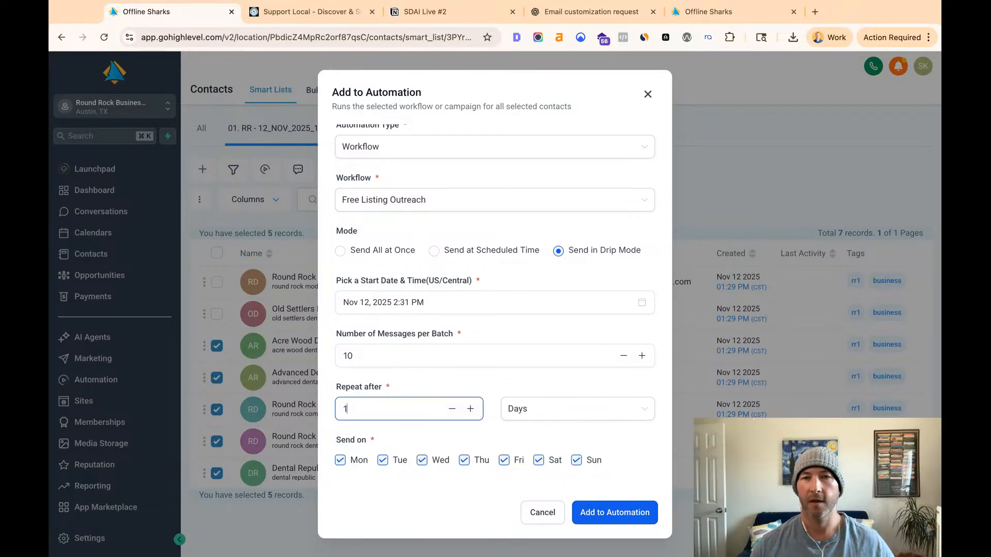
- Change the number of messages per batch to 15
{"action": "double_click", "coordinate": [359, 355]}
{"action": "left_click", "coordinate": [364, 356]}
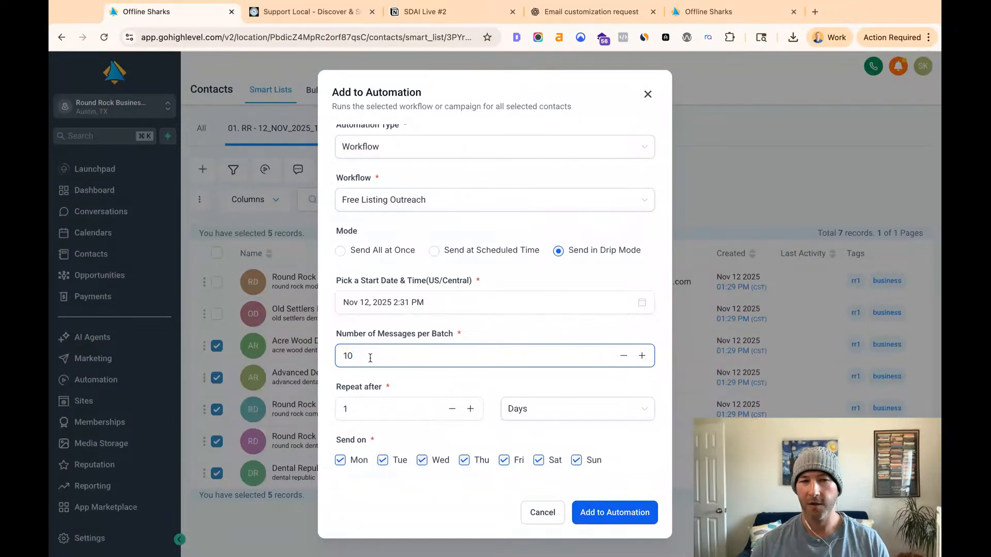
{"action": "left_click_drag", "start_coordinate": [370, 358], "coordinate": [318, 357]}
{"action": "type", "text": "15"}
{"action": "scroll", "coordinate": [418, 362], "scroll_direction": "up", "scroll_amount": 3}
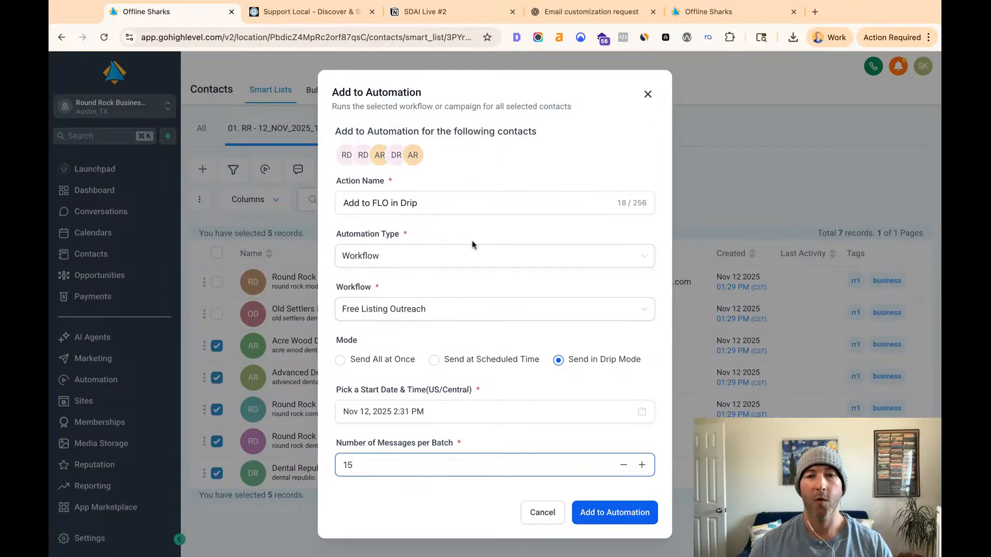
- Limit the drip's sending days to Monday through Friday by excluding Saturday and Sunday
{"action": "scroll", "coordinate": [468, 236], "scroll_direction": "down", "scroll_amount": 5}
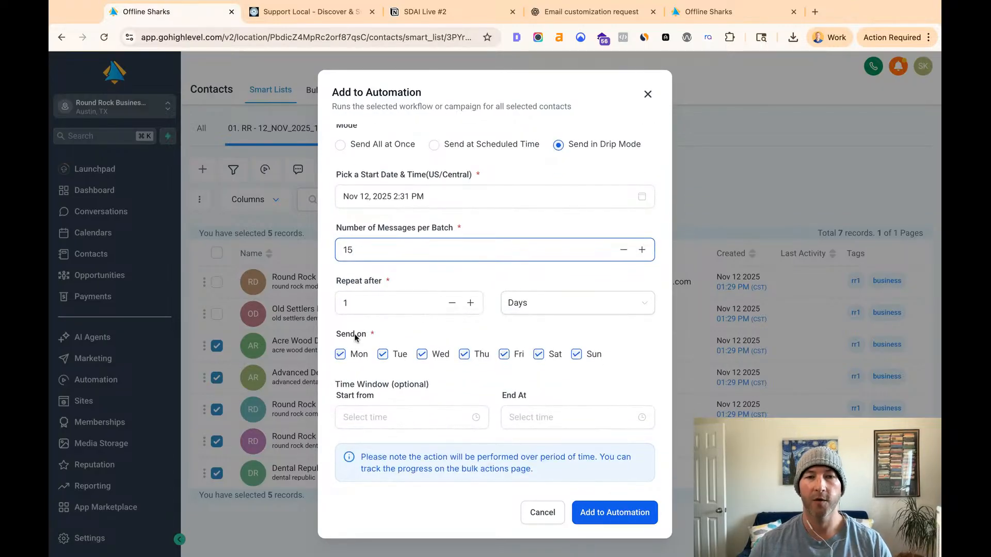
{"action": "left_click", "coordinate": [340, 354]}
{"action": "left_click", "coordinate": [341, 355]}
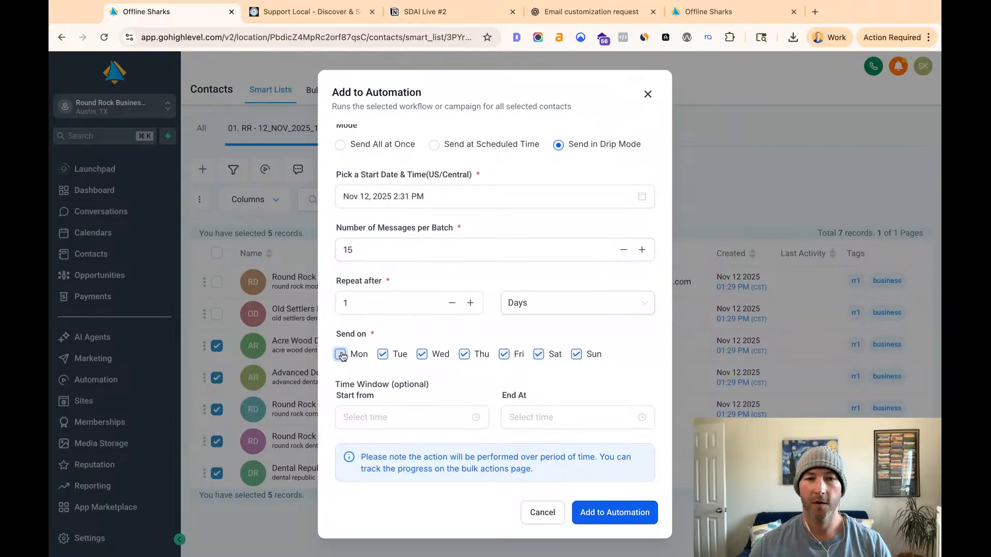
{"action": "left_click", "coordinate": [539, 355]}
{"action": "left_click", "coordinate": [577, 355]}
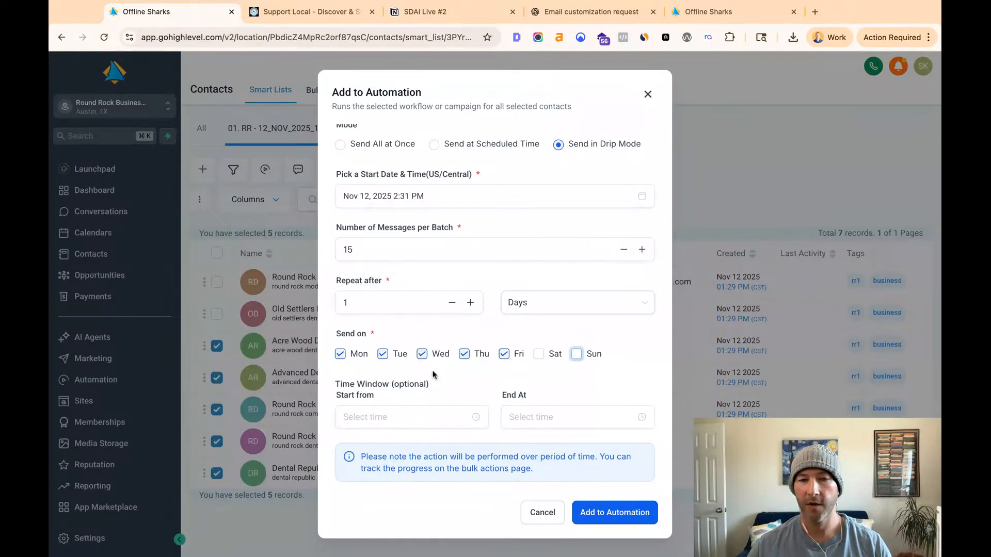
{"action": "left_click", "coordinate": [417, 417]}
{"action": "left_click", "coordinate": [445, 395]}
{"action": "left_click", "coordinate": [450, 417]}
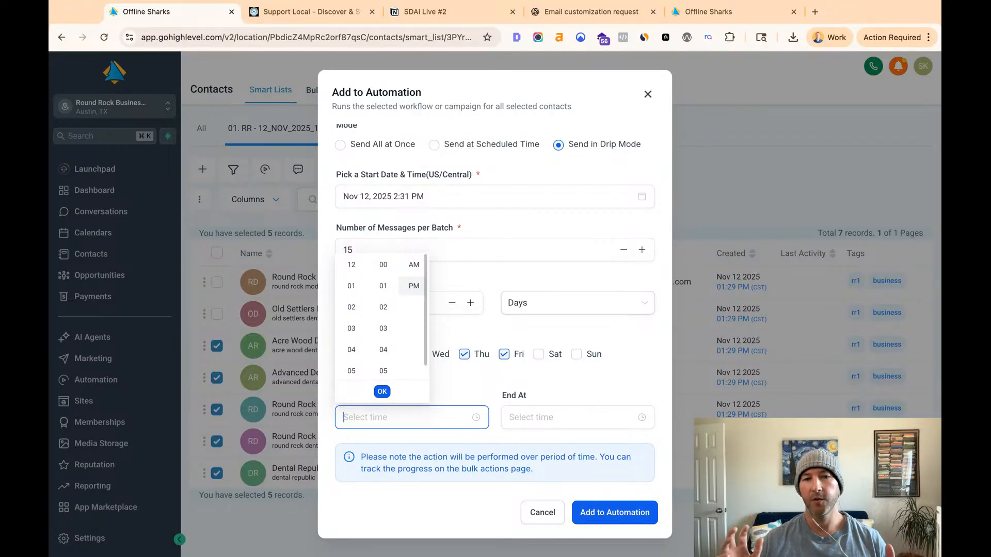
{"action": "left_click", "coordinate": [598, 383]}
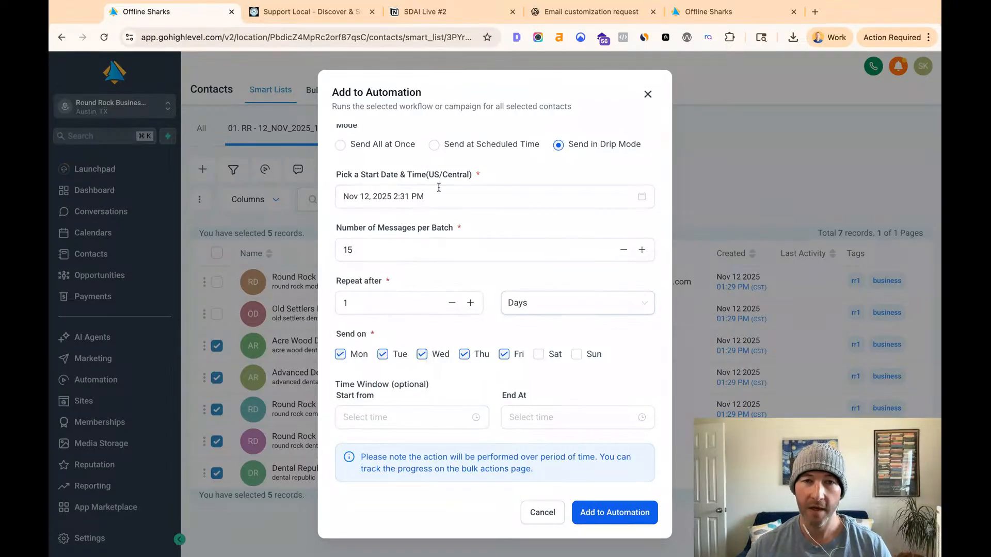
- Switch the mode to Send at Scheduled Time, add the contacts to the automation, and check its progress among the bulk actions
{"action": "left_click", "coordinate": [387, 145]}
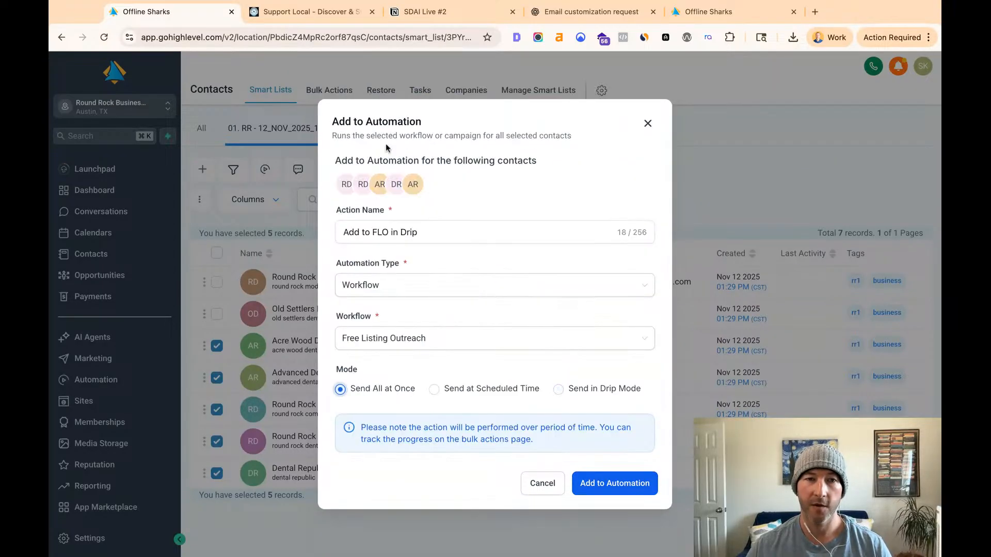
{"action": "left_click", "coordinate": [444, 394]}
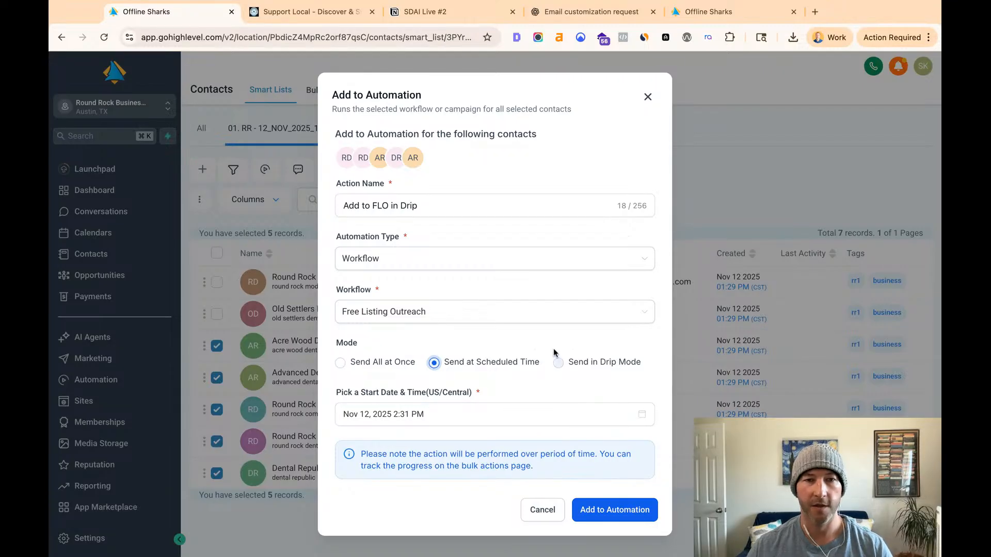
{"action": "left_click", "coordinate": [627, 511]}
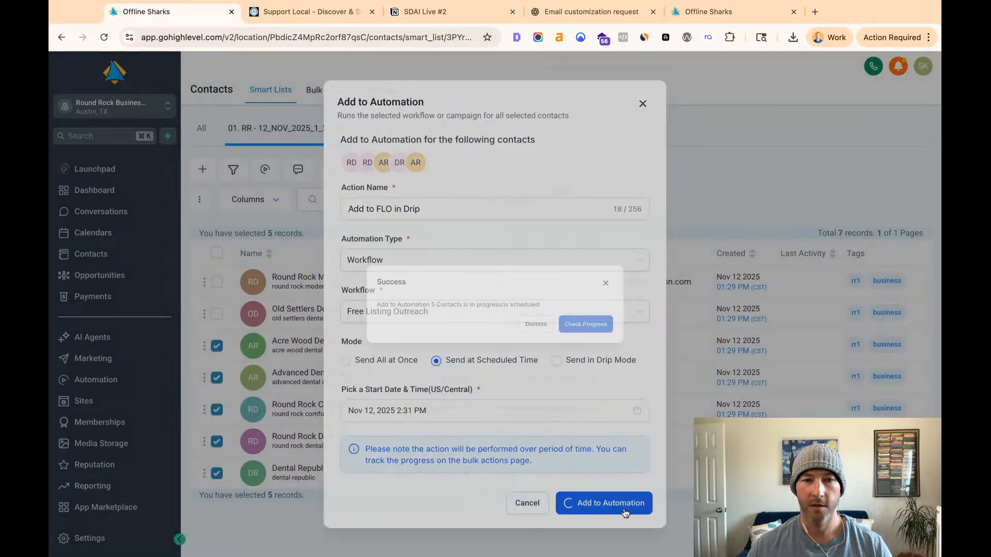
{"action": "left_click", "coordinate": [615, 336]}
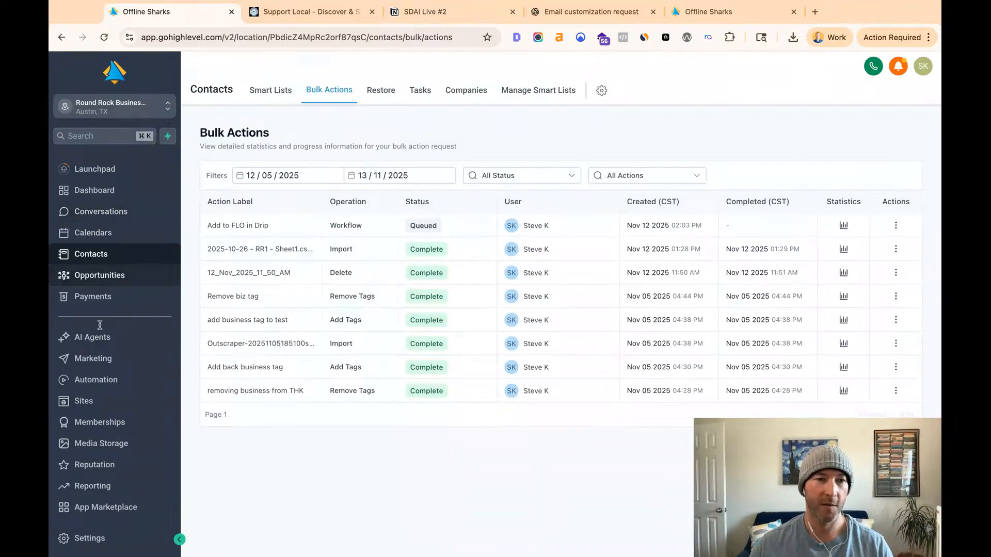
- Open the Free Listing Outreach workflow from the Outreach Workflows folder within SmartDirectoryAI Workflows
{"action": "left_click", "coordinate": [98, 357]}
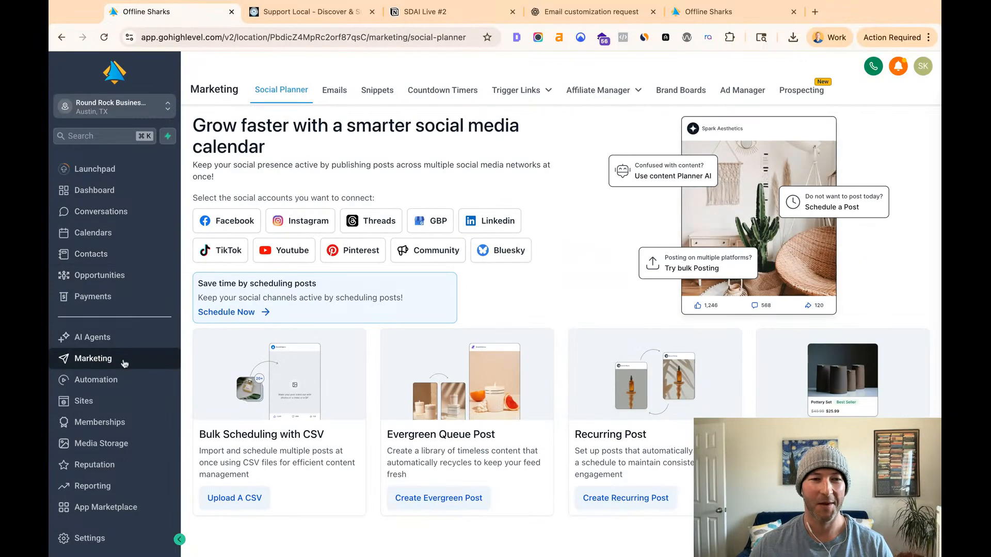
{"action": "left_click", "coordinate": [116, 380]}
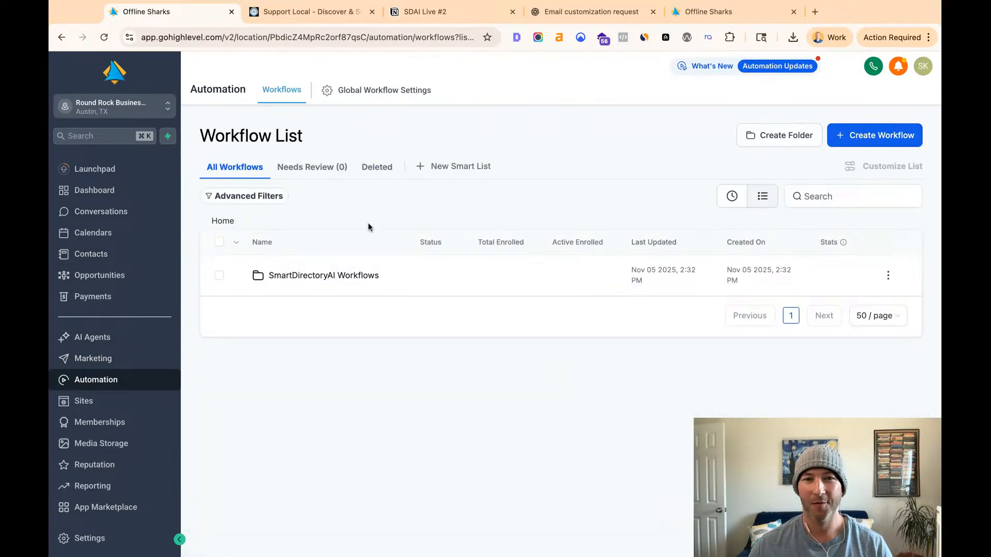
{"action": "double_click", "coordinate": [325, 278]}
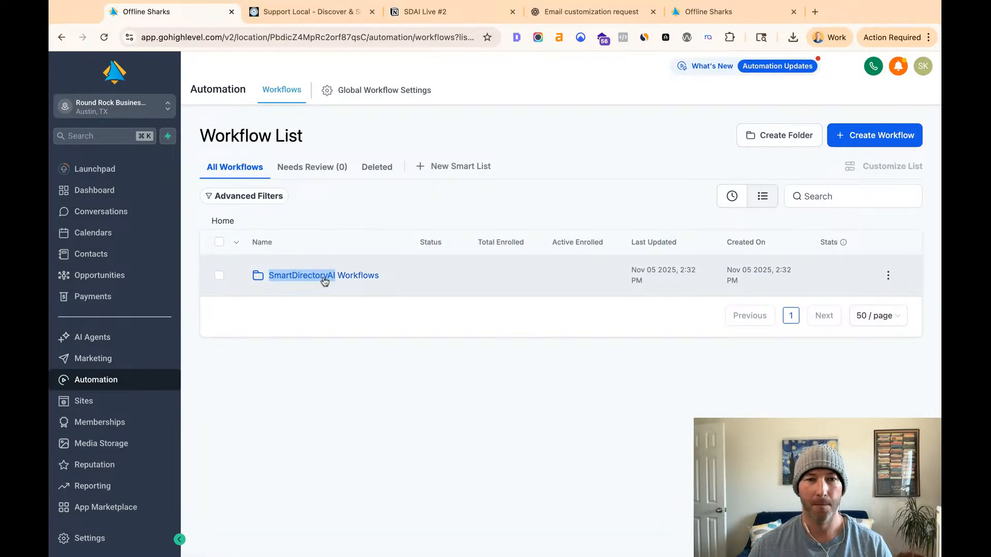
{"action": "left_click", "coordinate": [325, 279]}
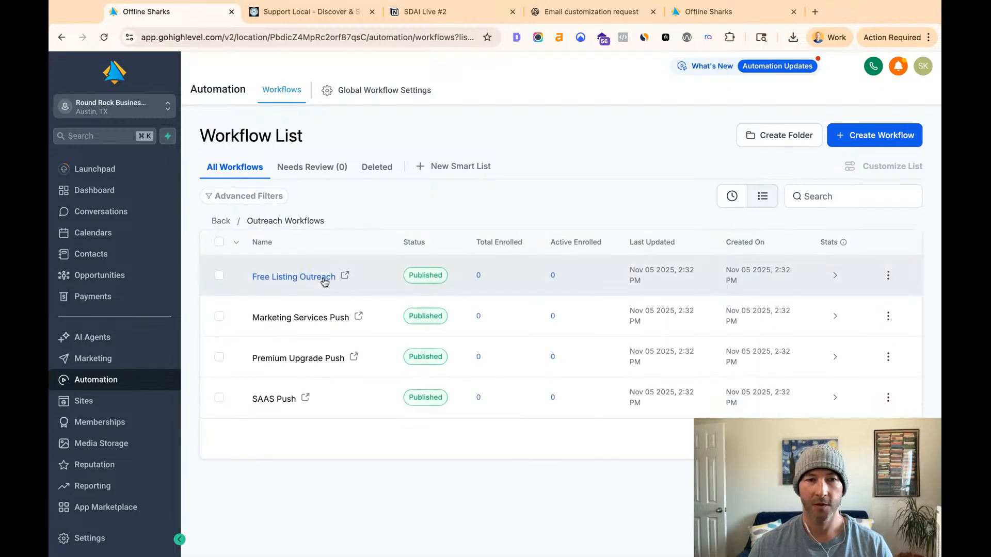
{"action": "left_click", "coordinate": [294, 277]}
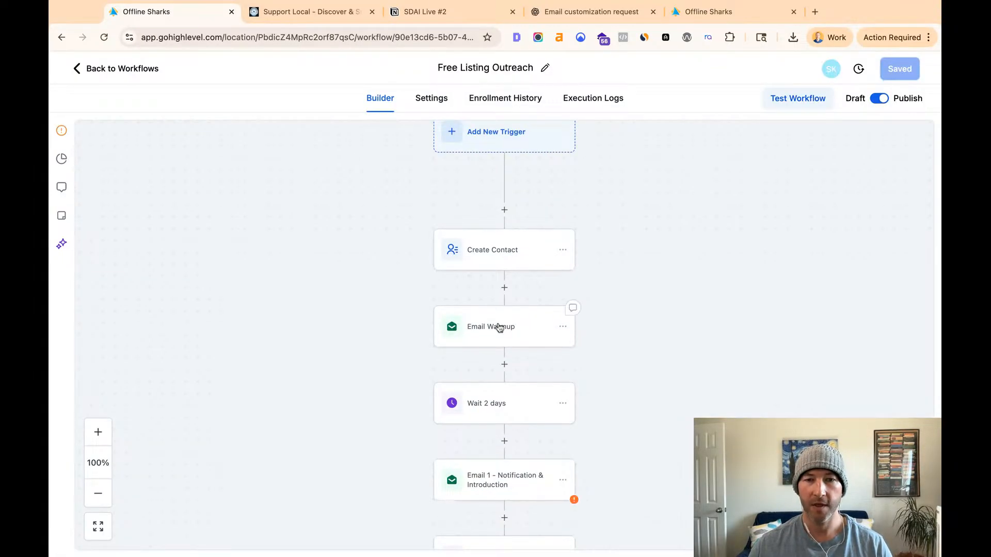
- Open the Email Warmup action in the workflow and examine its subject line and linked template
{"action": "left_click", "coordinate": [500, 327]}
{"action": "scroll", "coordinate": [757, 311], "scroll_direction": "down", "scroll_amount": 7}
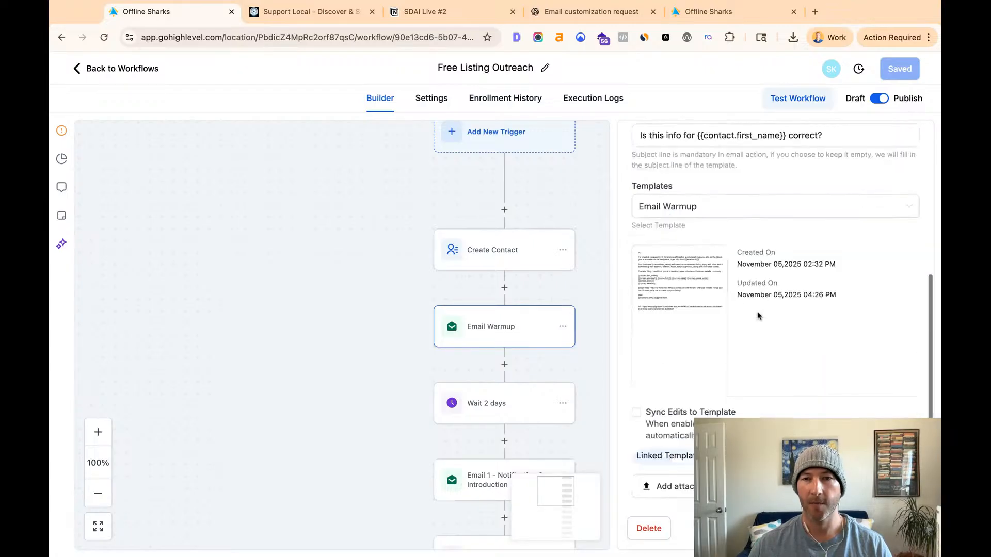
{"action": "mouse_move", "coordinate": [681, 254]}
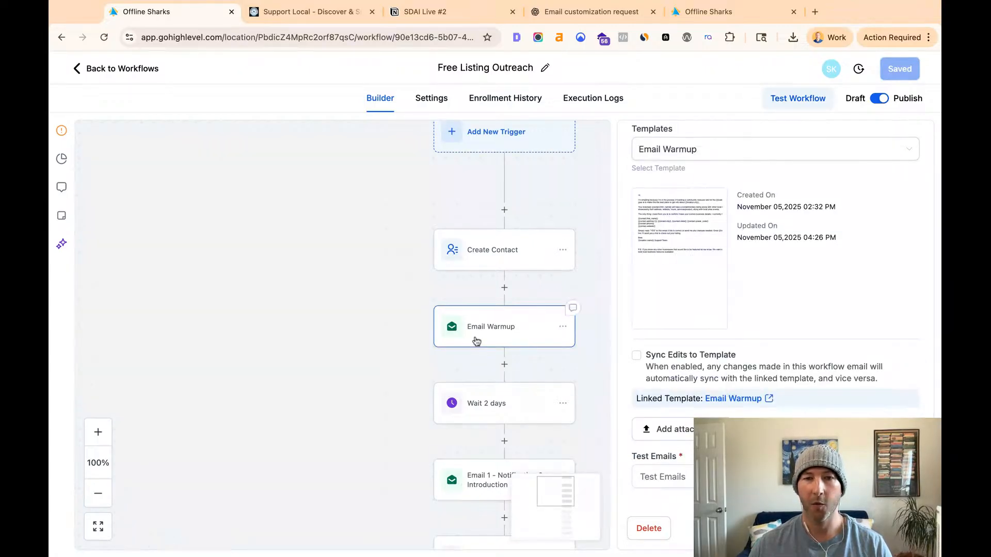
- Examine the order of the follow-up emails and the waits between them after the Email Warmup action
{"action": "scroll", "coordinate": [492, 420], "scroll_direction": "down", "scroll_amount": 2}
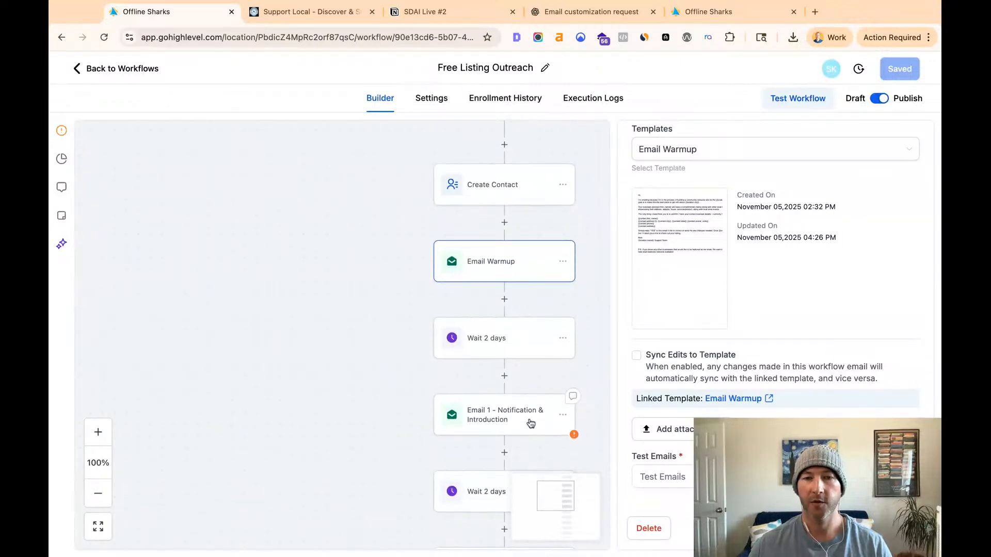
{"action": "scroll", "coordinate": [516, 413], "scroll_direction": "down", "scroll_amount": 3}
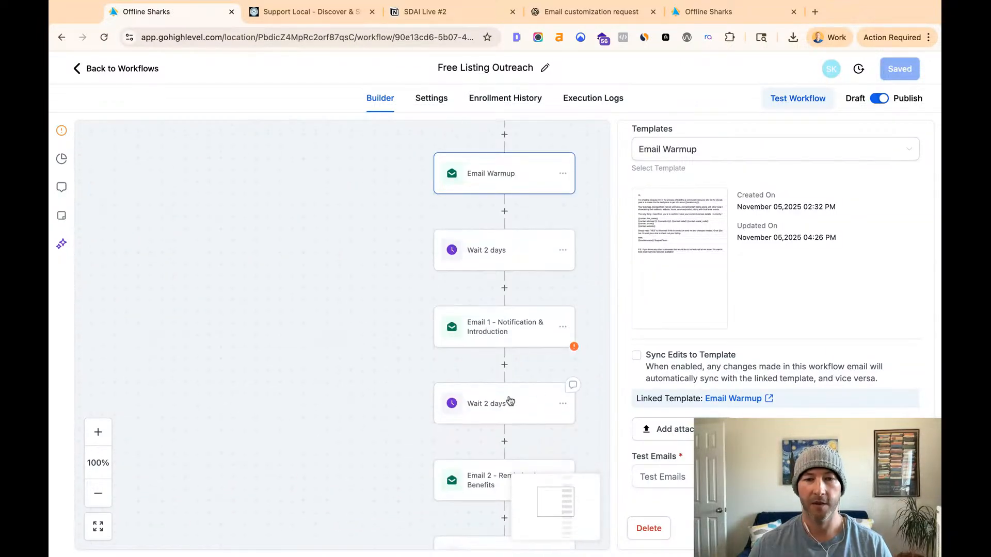
{"action": "scroll", "coordinate": [516, 361], "scroll_direction": "down", "scroll_amount": 1}
{"action": "scroll", "coordinate": [511, 320], "scroll_direction": "down", "scroll_amount": 3}
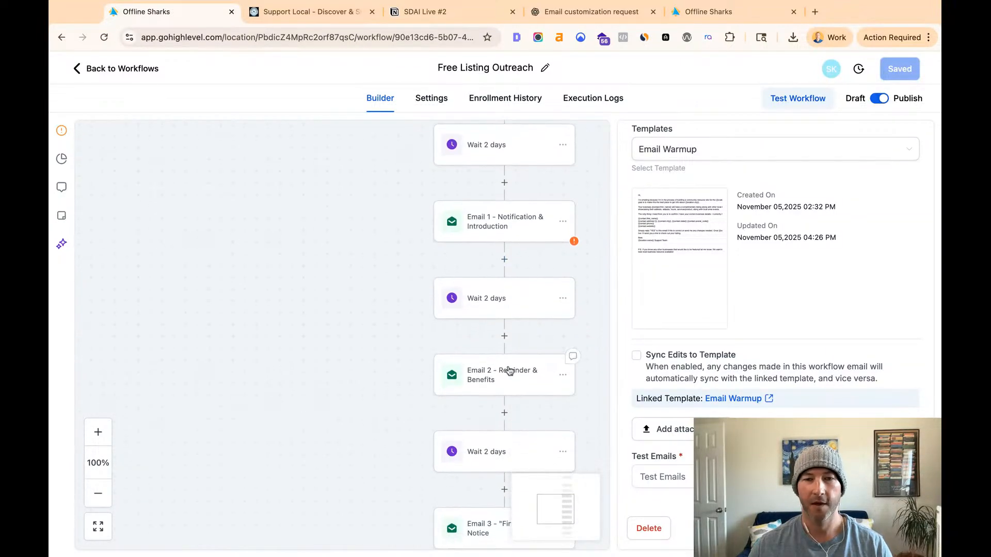
{"action": "scroll", "coordinate": [505, 376], "scroll_direction": "down", "scroll_amount": 3}
{"action": "scroll", "coordinate": [501, 403], "scroll_direction": "up", "scroll_amount": 3}
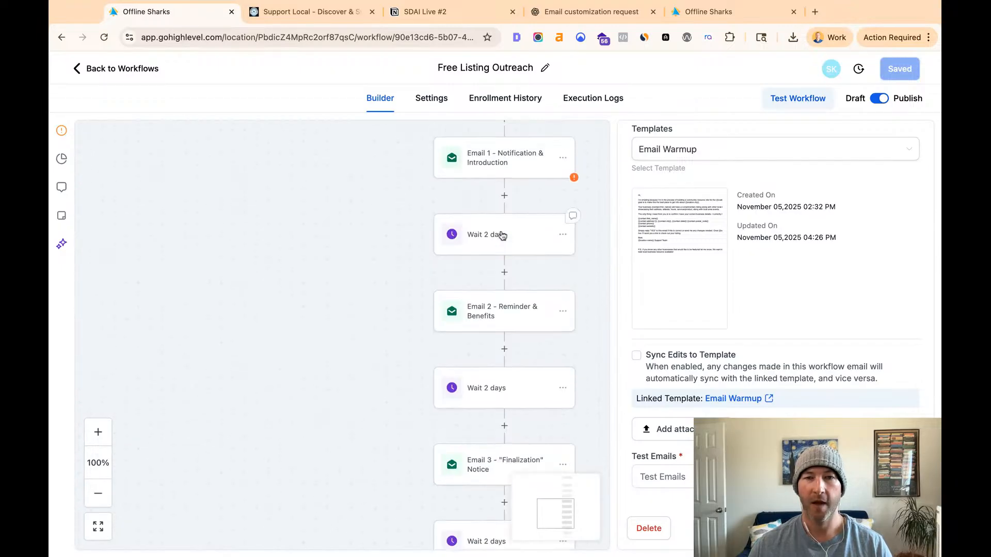
{"action": "scroll", "coordinate": [498, 288], "scroll_direction": "up", "scroll_amount": 1}
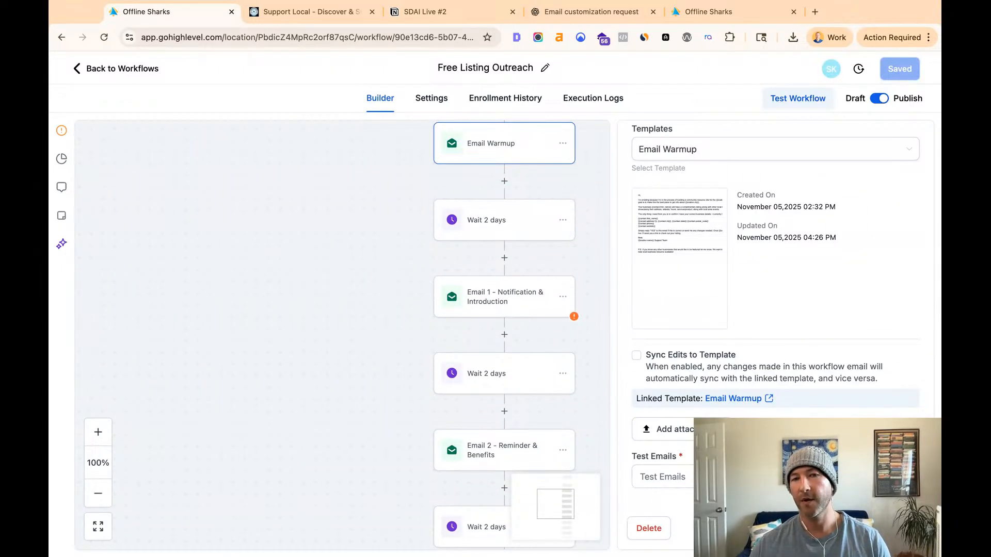
- Close the Email Warmup settings and go back to the trigger at the start of the workflow
{"action": "left_click", "coordinate": [828, 528]}
{"action": "scroll", "coordinate": [544, 329], "scroll_direction": "up", "scroll_amount": 1}
{"action": "scroll", "coordinate": [544, 329], "scroll_direction": "up", "scroll_amount": 8}
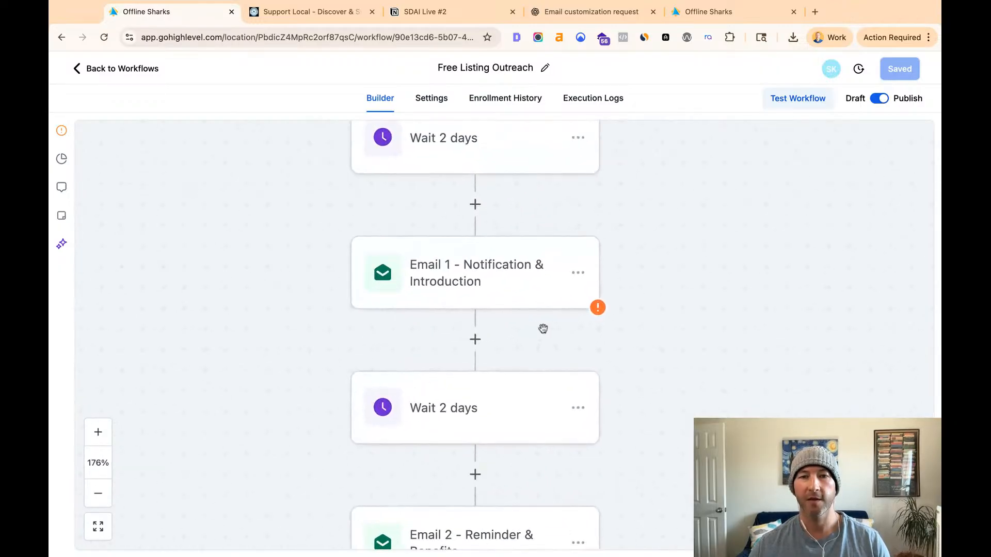
{"action": "scroll", "coordinate": [469, 336], "scroll_direction": "up", "scroll_amount": 10}
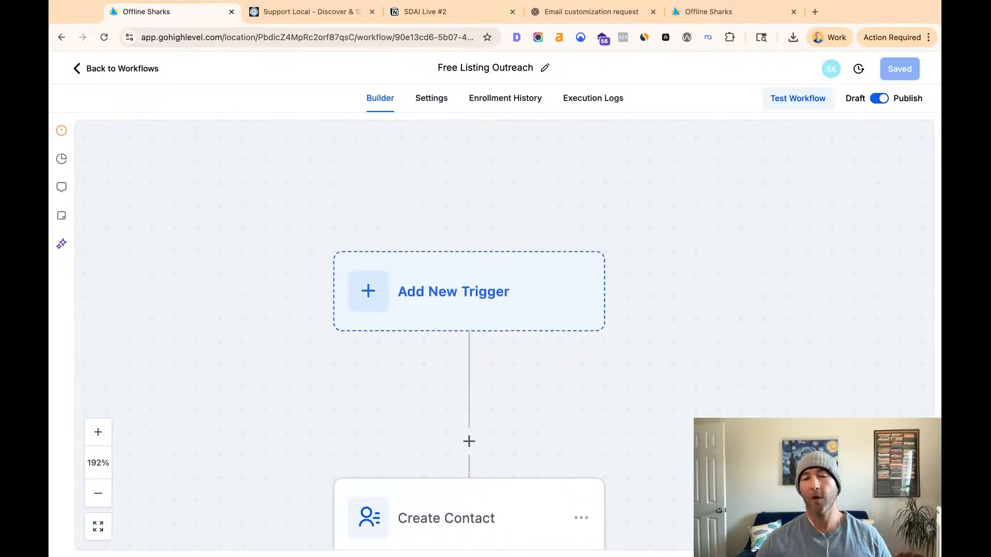